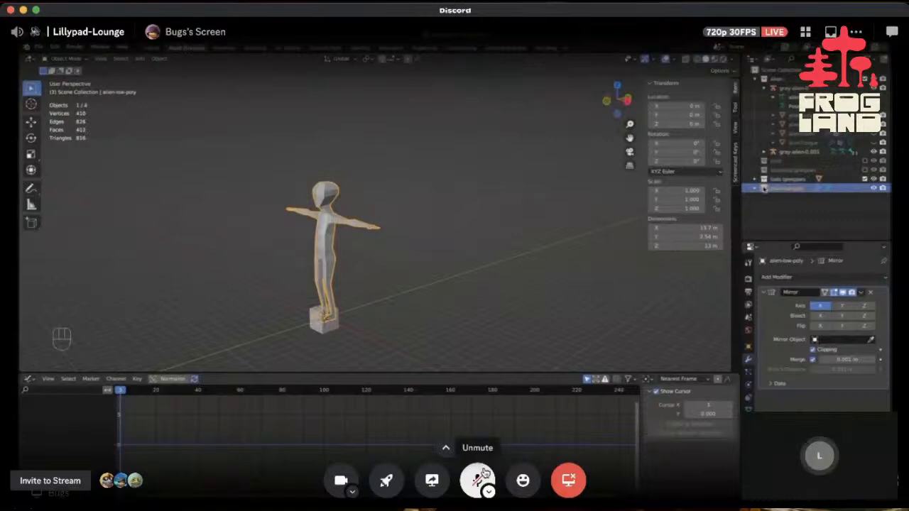
Toggle the microphone between muted and unmuted in the Lillypad-Lounge call while the shared screen plays.
left_click(484, 473)
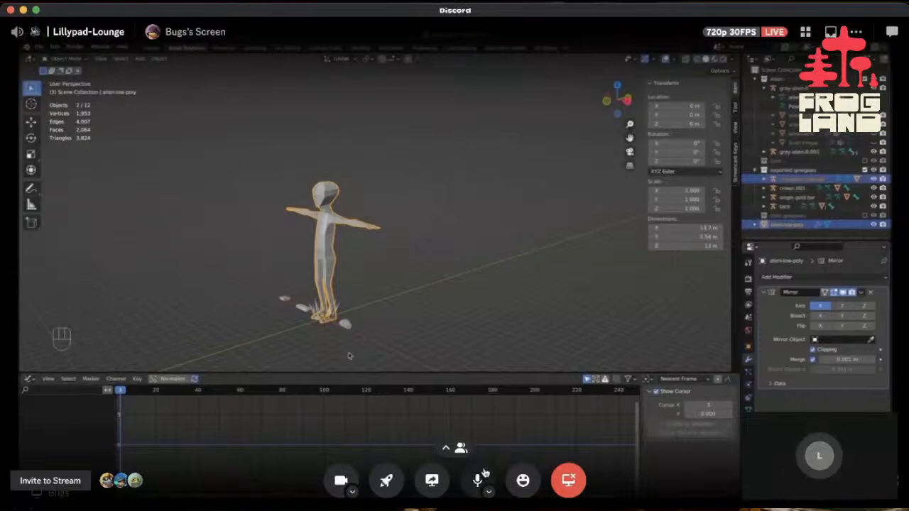
left_click(484, 474)
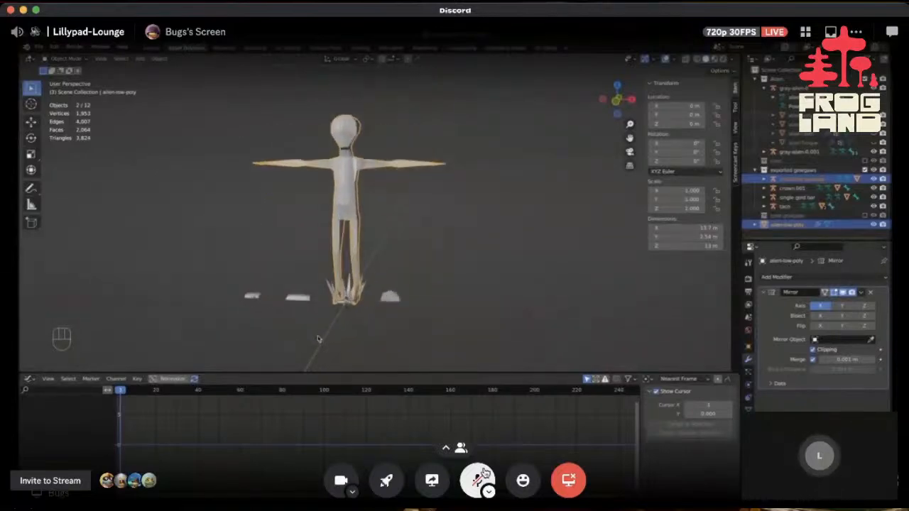
left_click(485, 474)
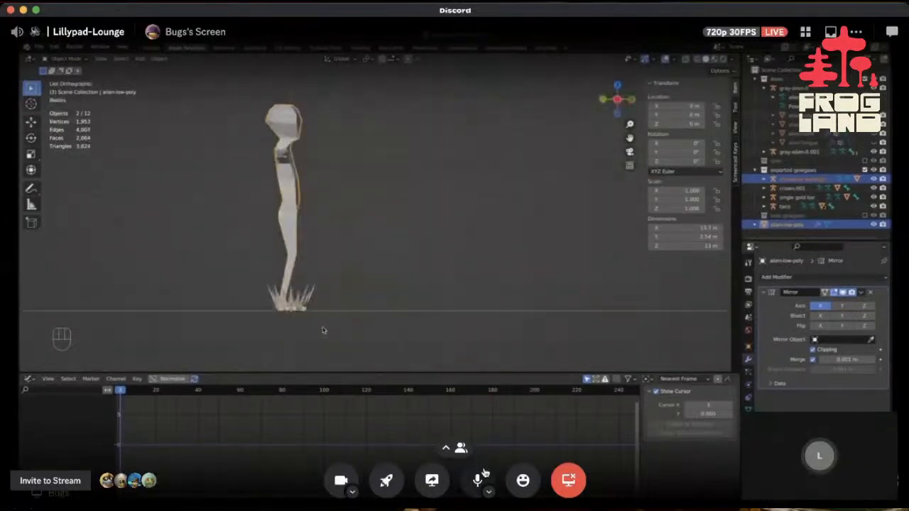
left_click(485, 474)
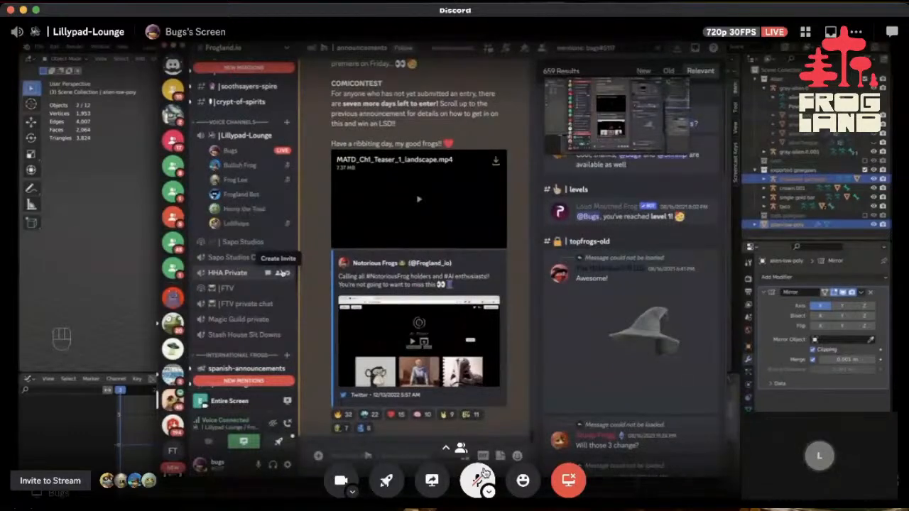
left_click(485, 474)
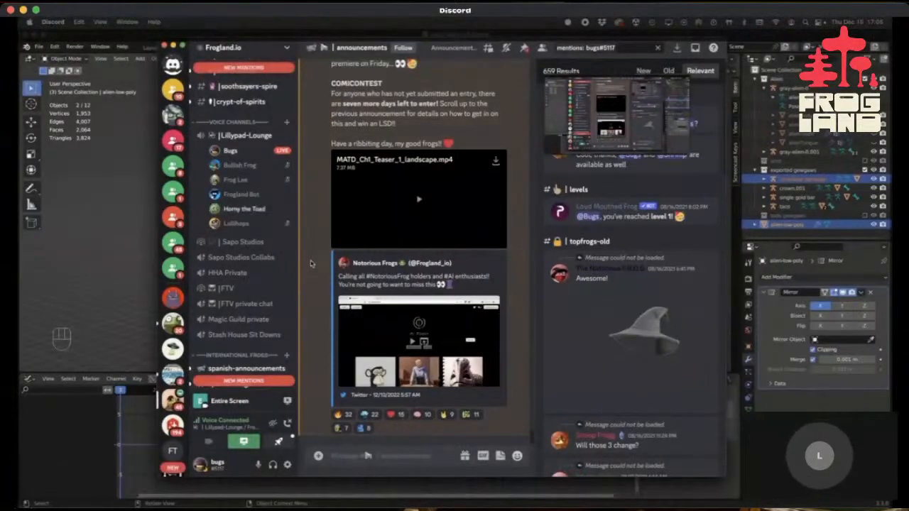
Switch to Blender to view the low-poly alien scene.
key("super+Tab")
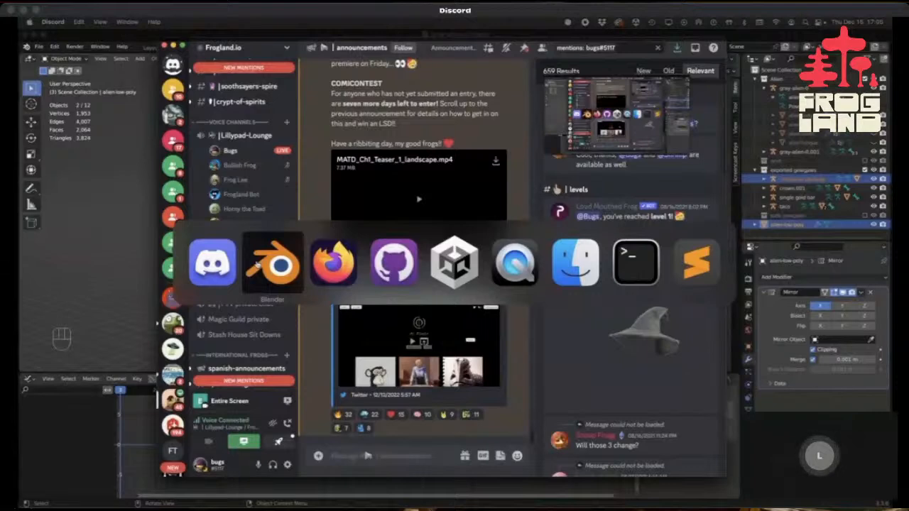
left_click(278, 263)
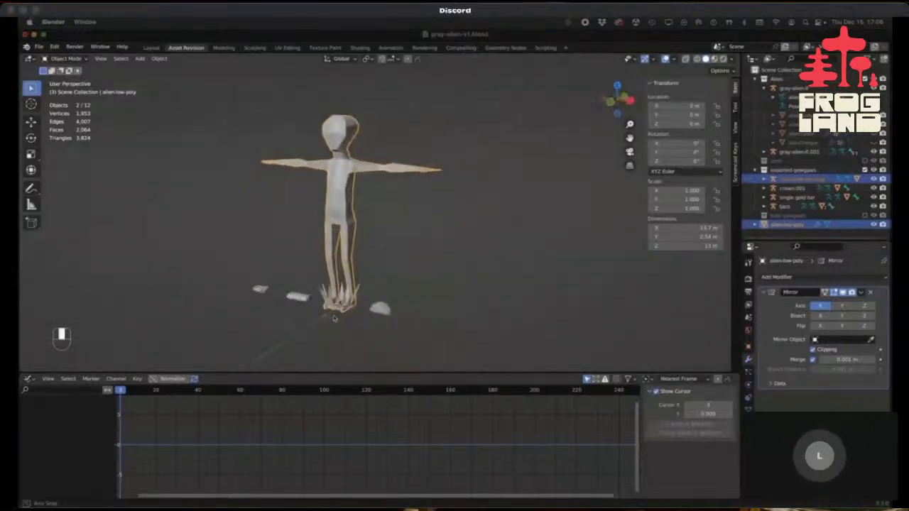
key("super+Tab")
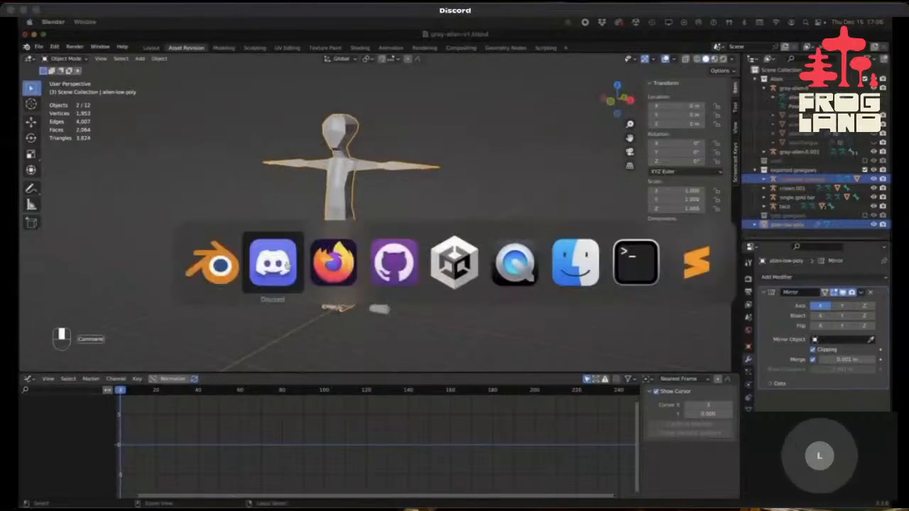
key("super+Tab")
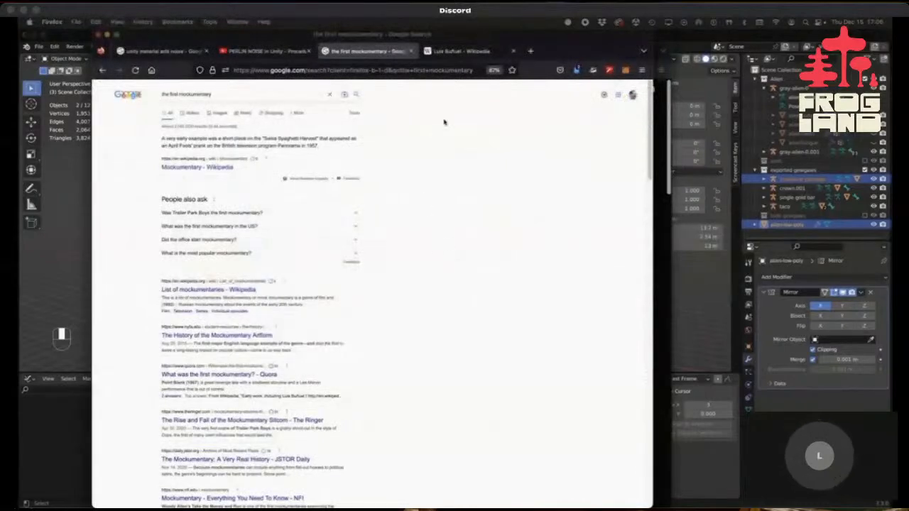
left_click_drag(576, 39, 593, 37)
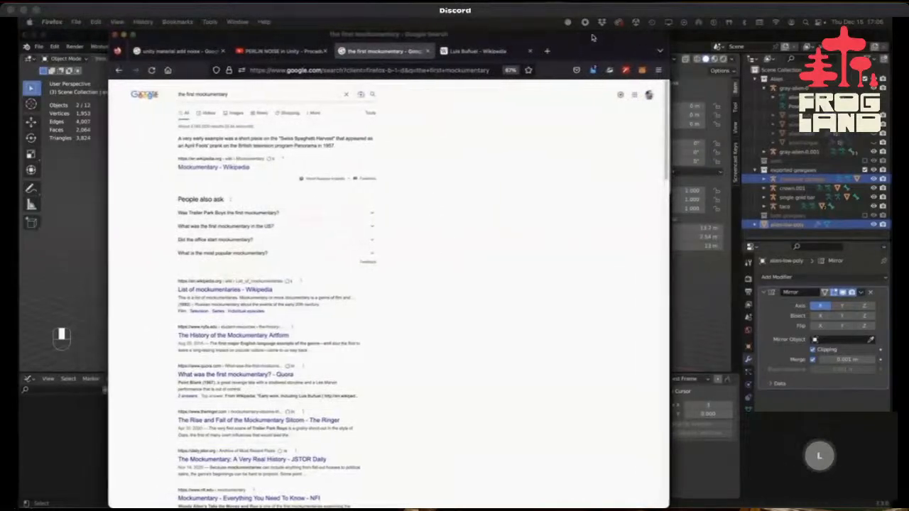
left_click(126, 35)
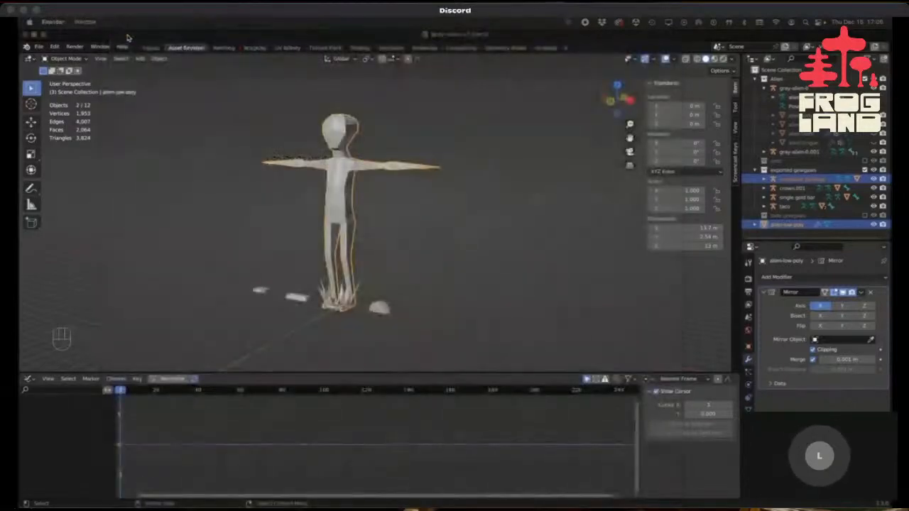
Switch to Unity Hub to bring up its project list, and bring up the crossy-toad repository in GitHub Desktop.
key("super+Tab")
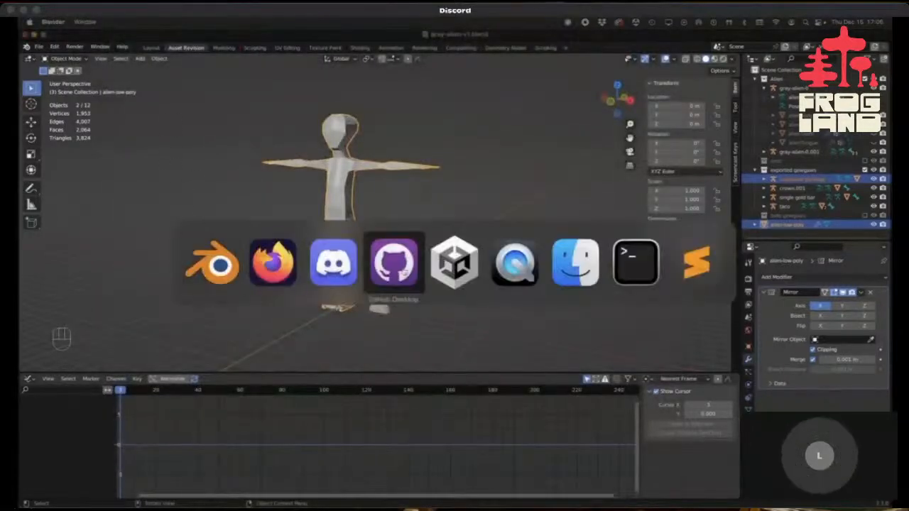
left_click(460, 274)
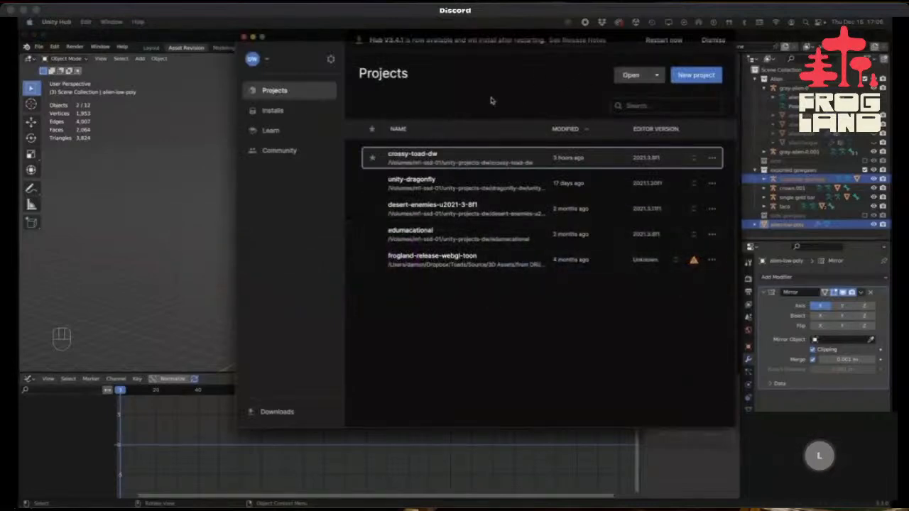
key("super+Tab")
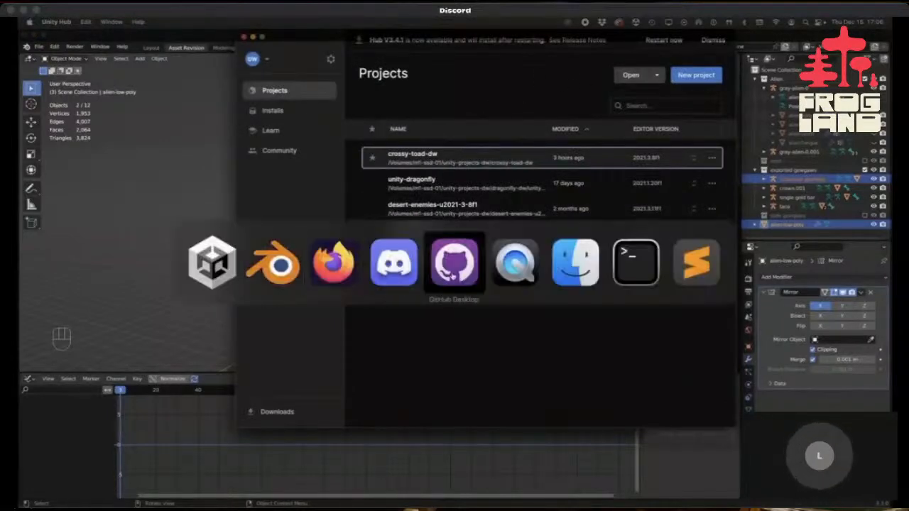
left_click(451, 270)
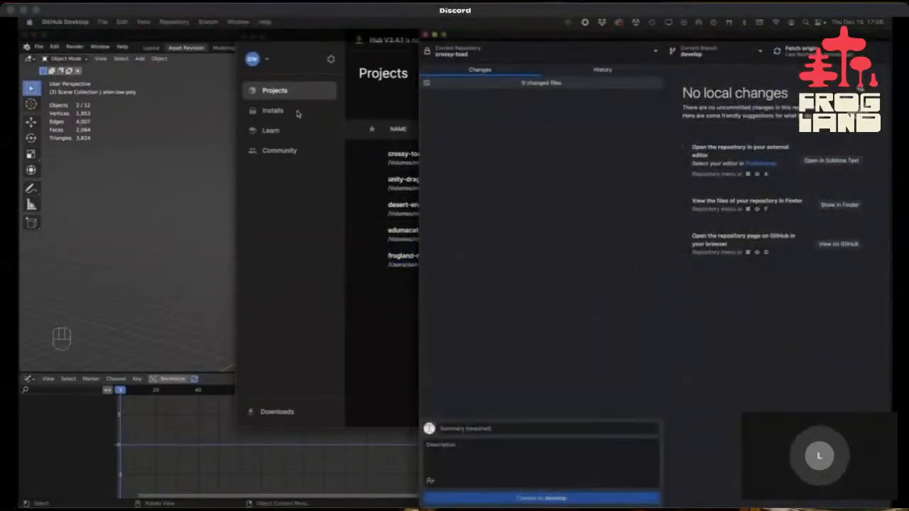
left_click(755, 55)
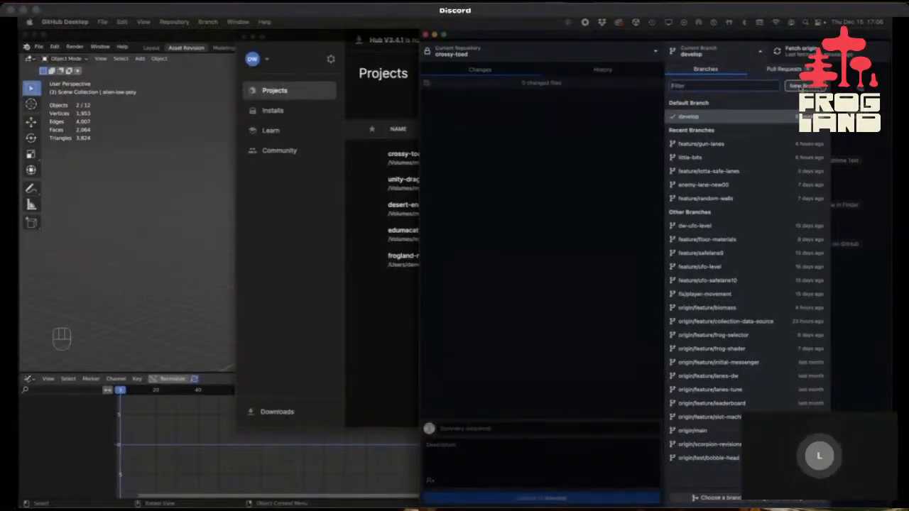
left_click(800, 87)
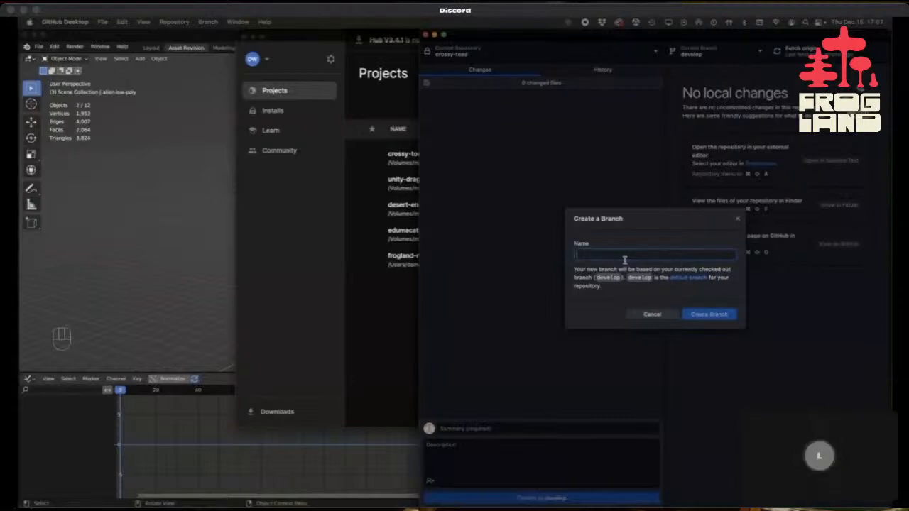
type("fixes")
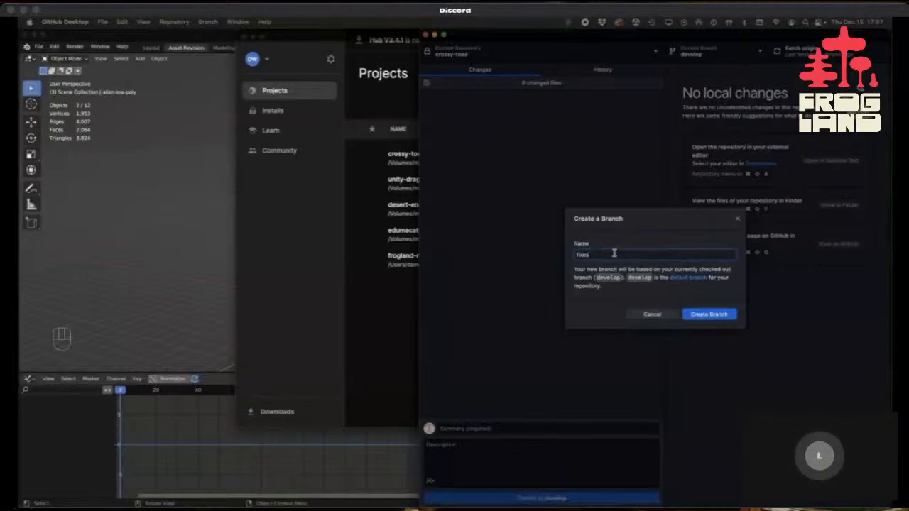
left_click(653, 314)
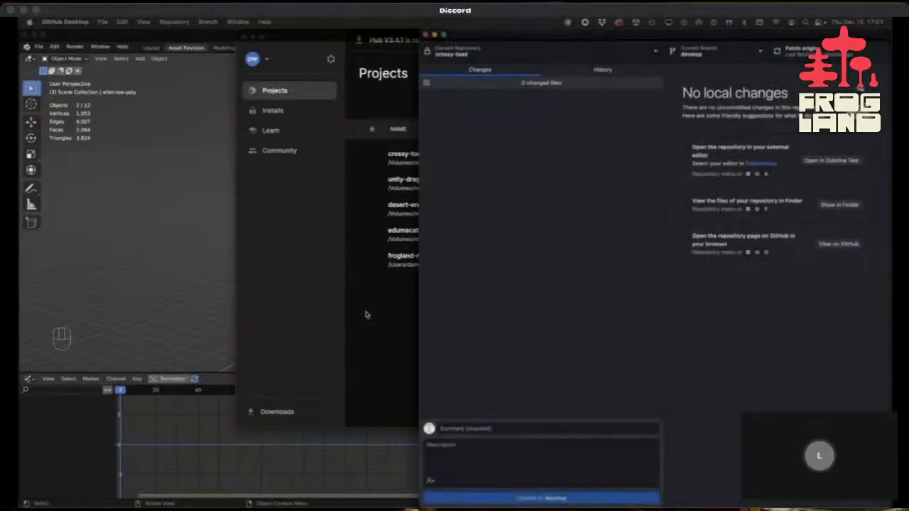
Return to Unity Hub and open the edumacational project.
left_click(365, 315)
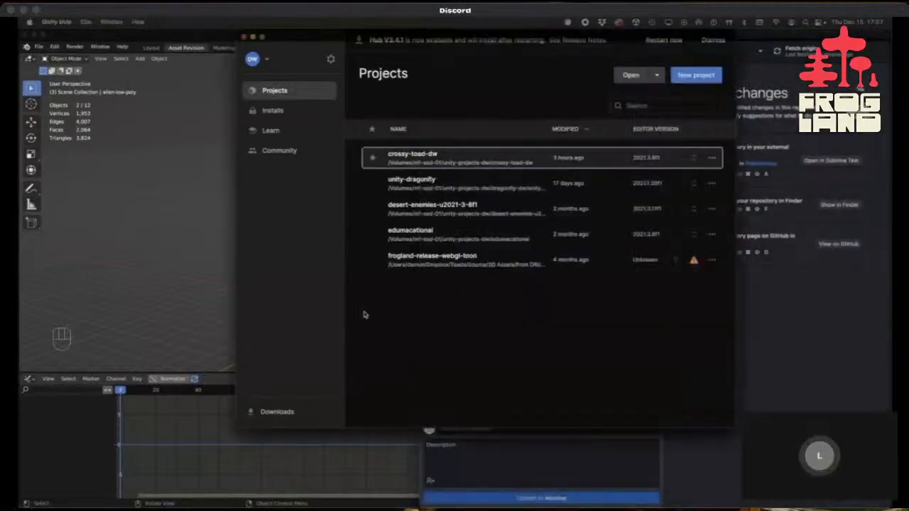
left_click(415, 232)
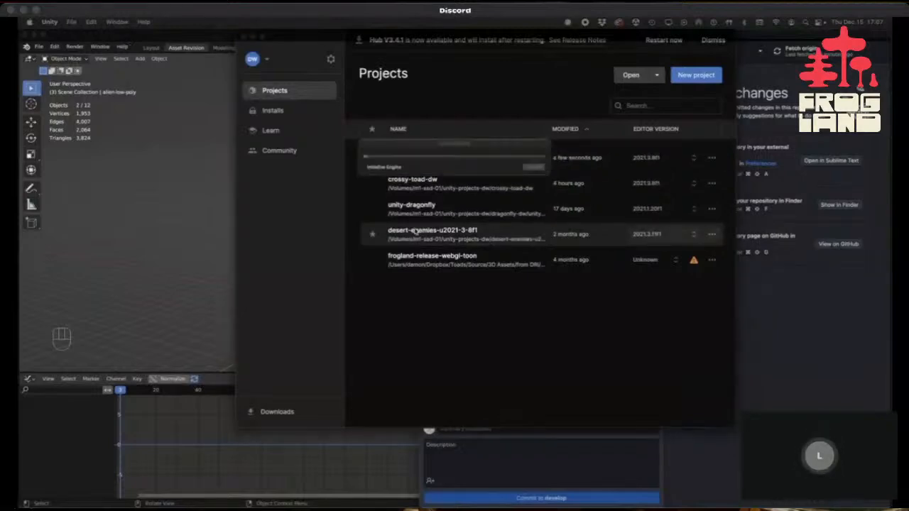
Switch to Blender and view the low-poly alien from a more frontal angle.
key("super+Tab")
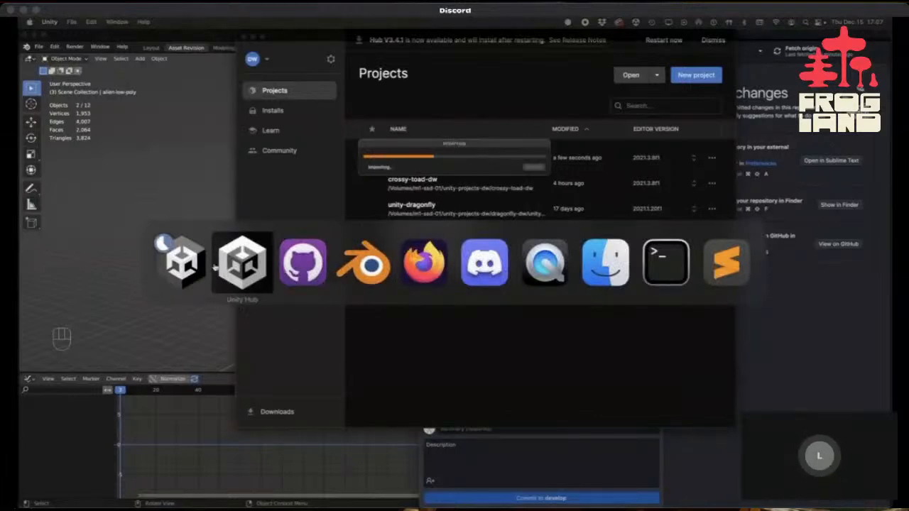
left_click(364, 263)
mouse_move(362, 234)
middle_mouse_down()
mouse_move(416, 258)
mouse_move(371, 237)
middle_mouse_up()
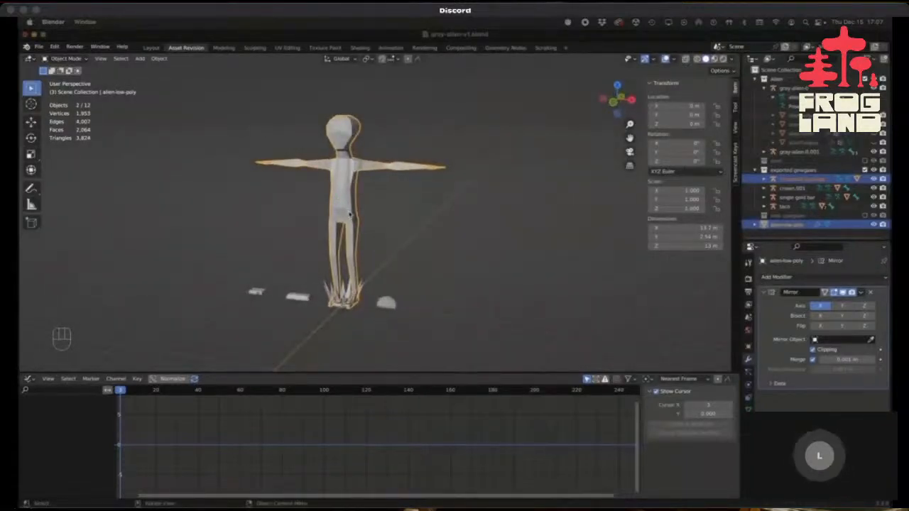
Switch to Discord and browse the Frogland.io channel list from the voice channels up to the Main Street section.
key("super+Tab")
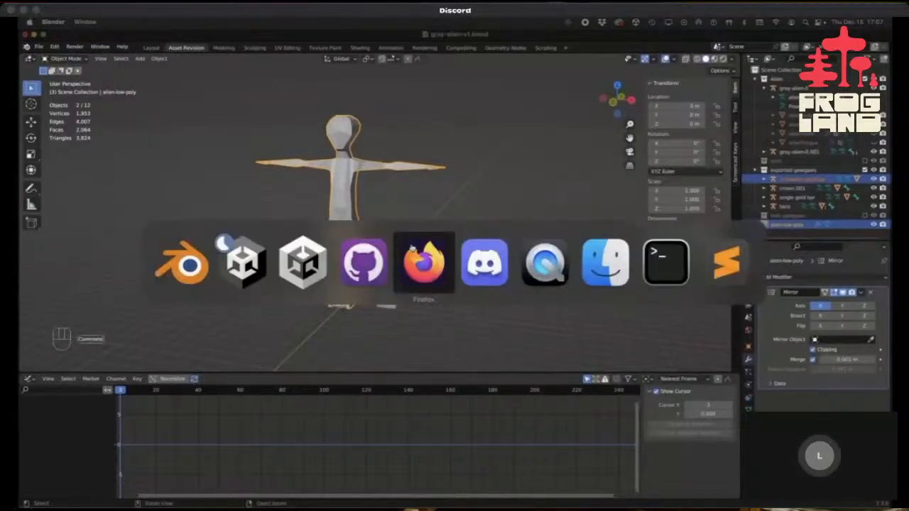
key("Tab")
key("Tab")
key("Tab")
key("Tab")
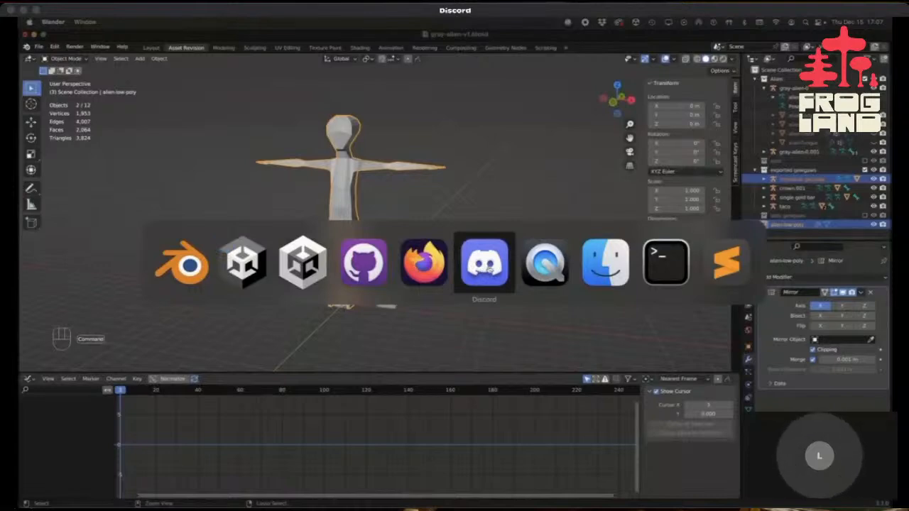
left_click(486, 271)
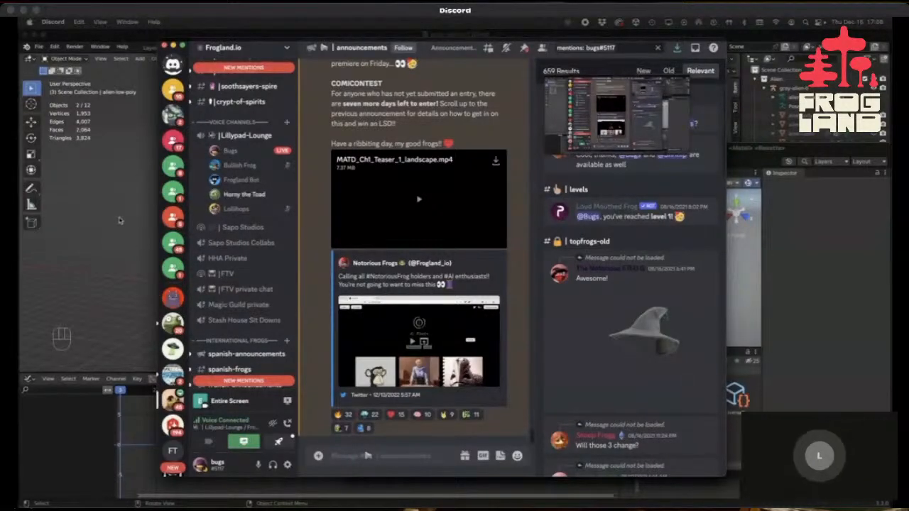
scroll(231, 226, "up", 8)
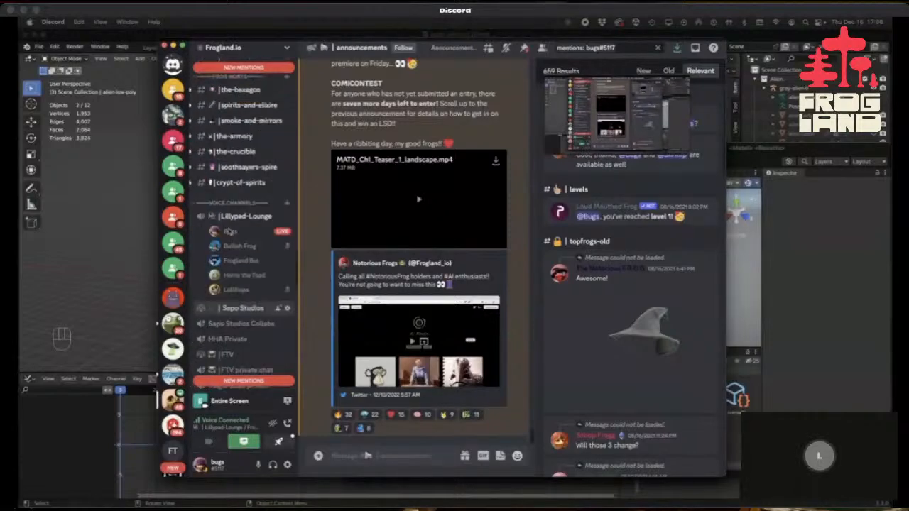
scroll(228, 230, "down", 4)
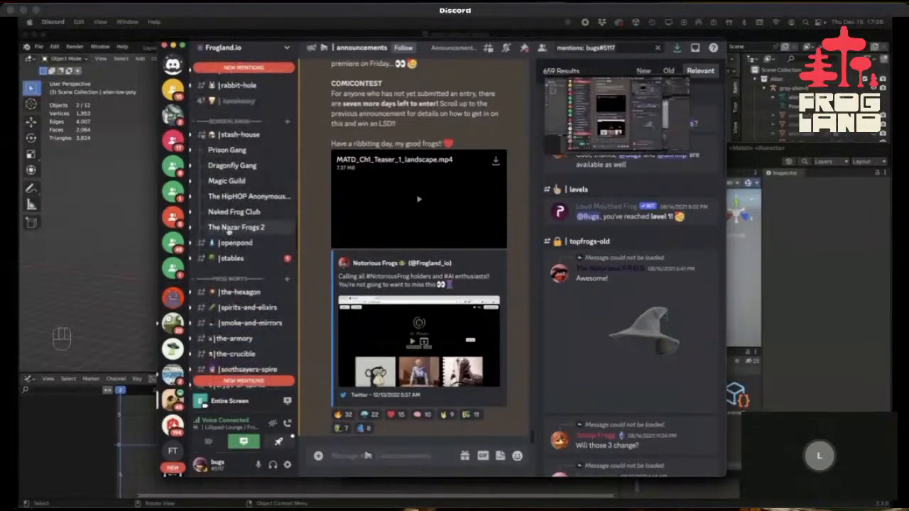
scroll(228, 230, "up", 7)
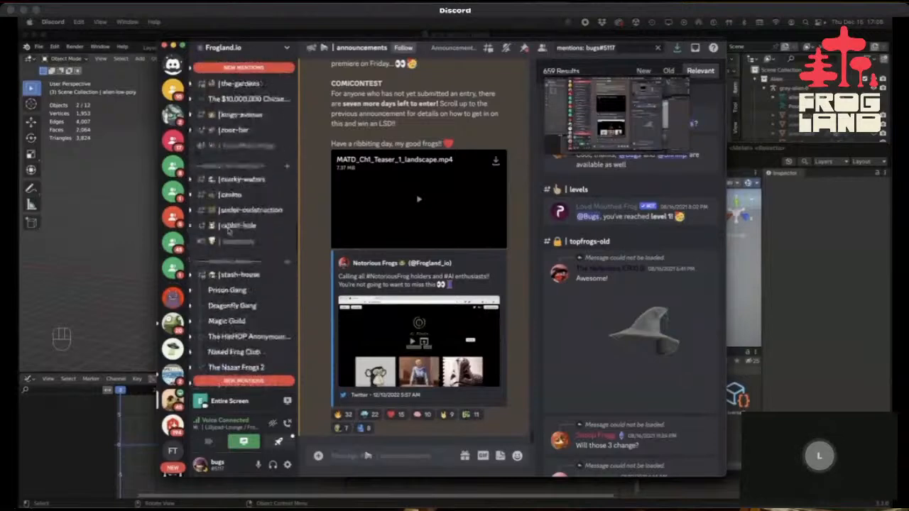
scroll(228, 232, "up", 5)
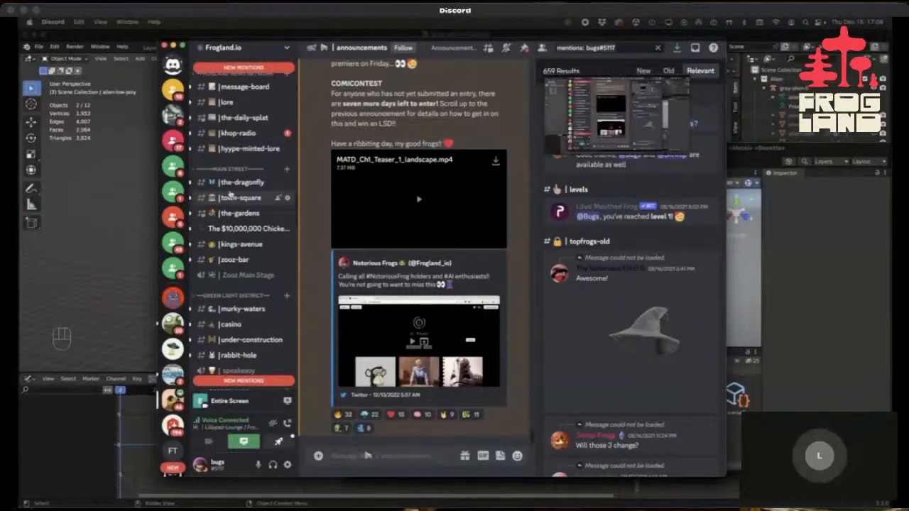
Return to Blender and examine the low-poly alien together with the small props lined up around its feet.
key("super+Tab")
key("super+Tab")
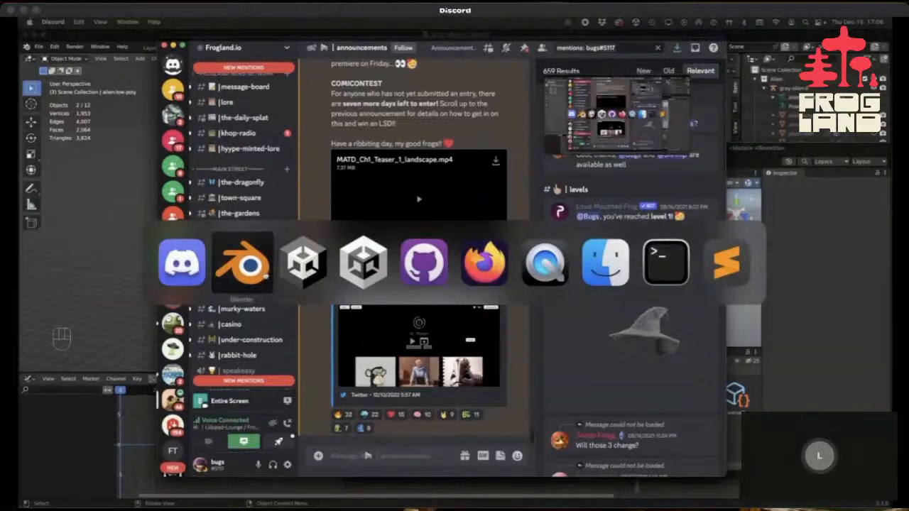
left_click(252, 274)
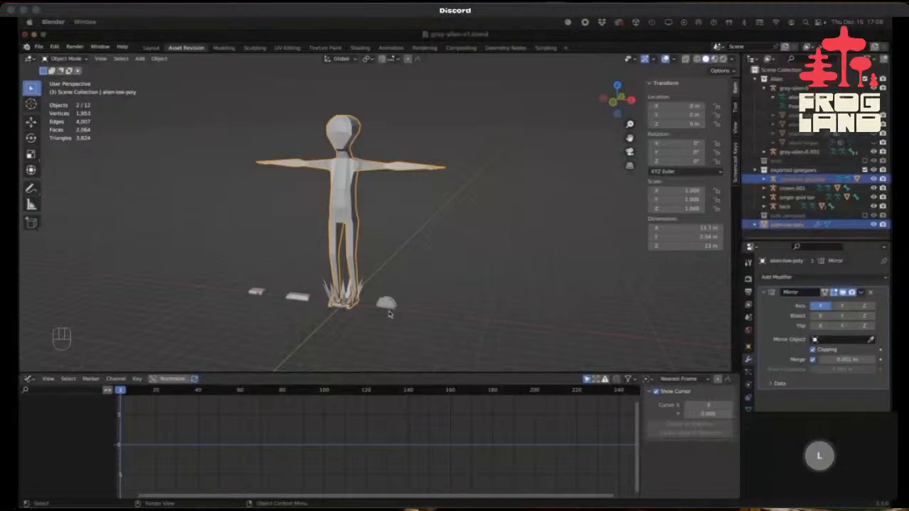
scroll(389, 314, "down", 3)
scroll(389, 314, "up", 3)
scroll(389, 313, "down", 2)
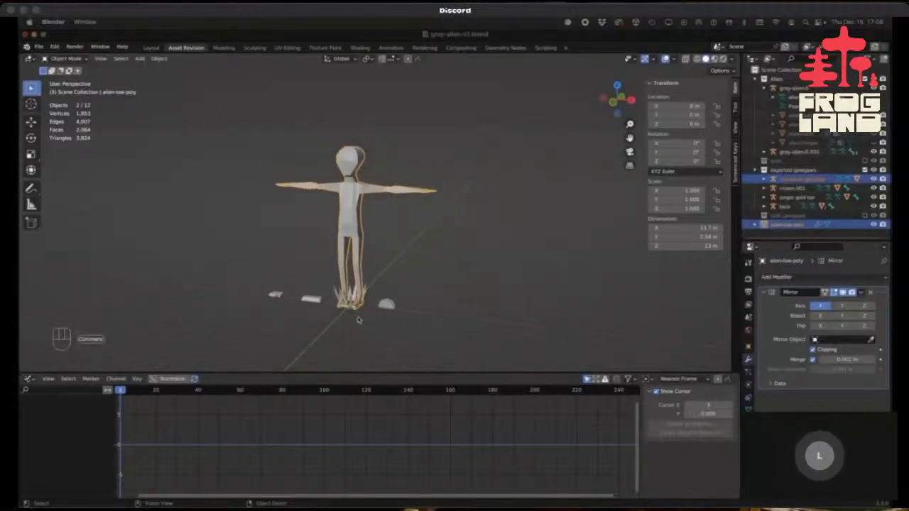
Switch to Discord and look through the Frogland.io channel list to find the members in the Lillypad-Lounge voice channel.
key("super+Tab")
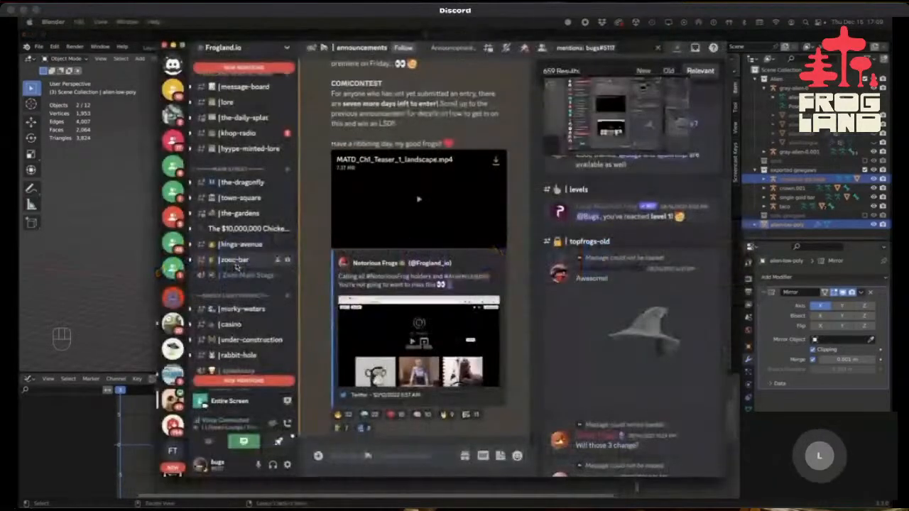
scroll(231, 292, "down", 10)
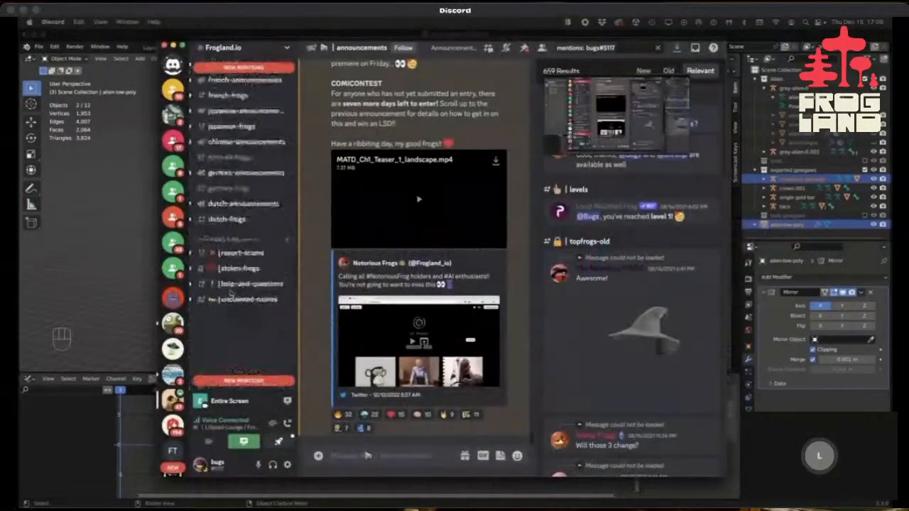
scroll(231, 293, "up", 8)
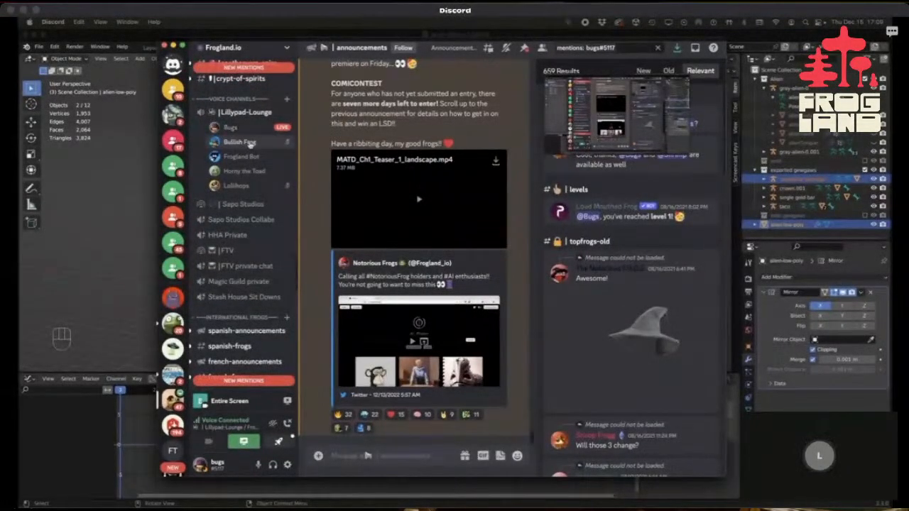
Return to Blender and view the low-poly alien and its props from a three-quarter angle.
left_click(120, 199)
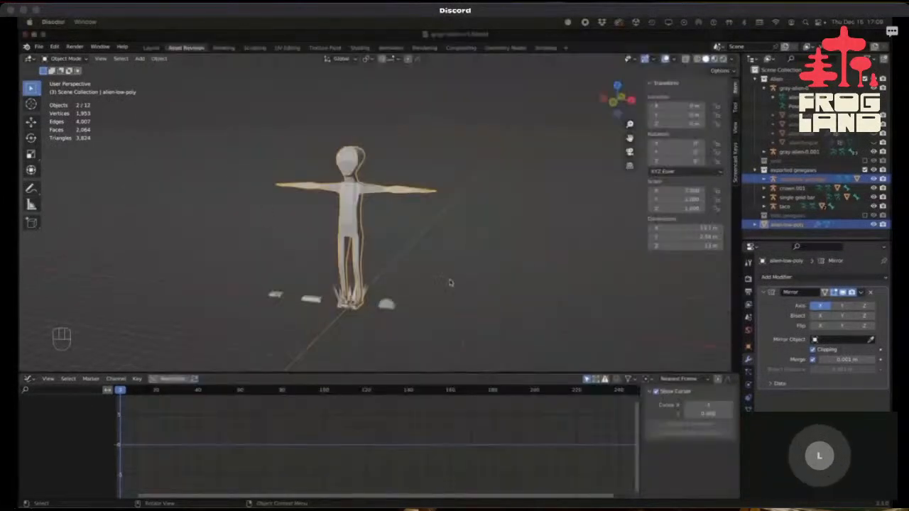
middle_click_drag(440, 280, 420, 288)
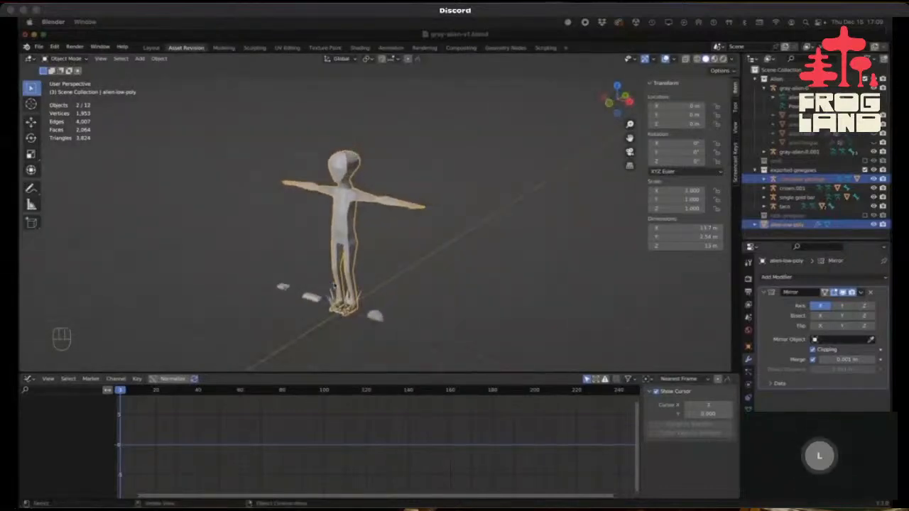
middle_click_drag(335, 286, 355, 288)
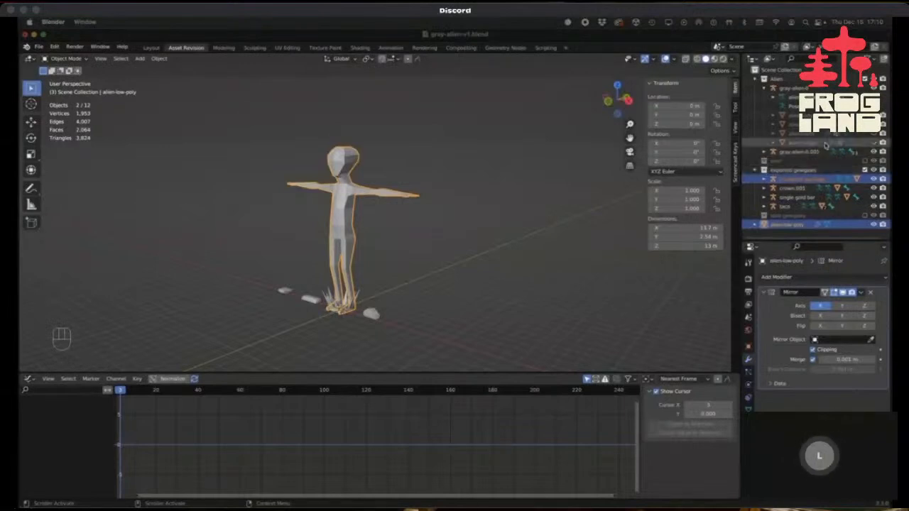
Select the gray-alien-0.001 armature and turn on the bones overlay in the 3D viewport.
left_click(798, 152)
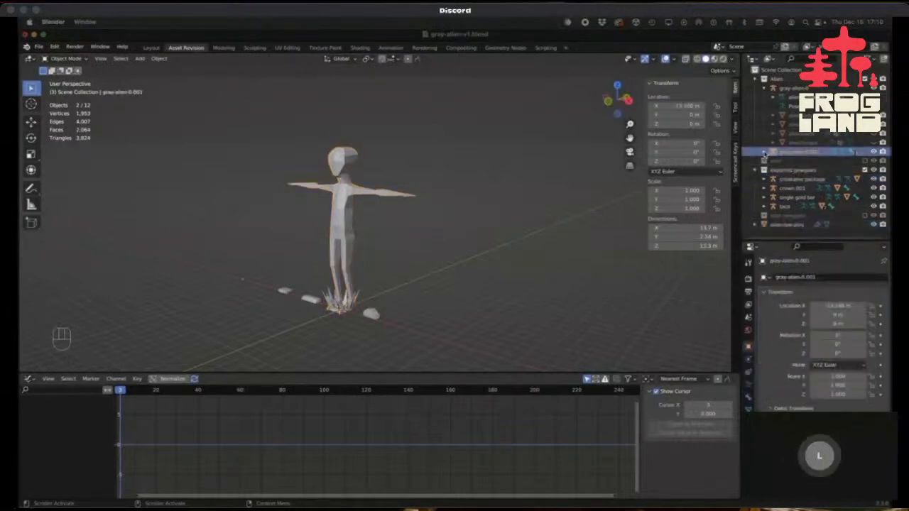
left_click(764, 153)
left_click(764, 152)
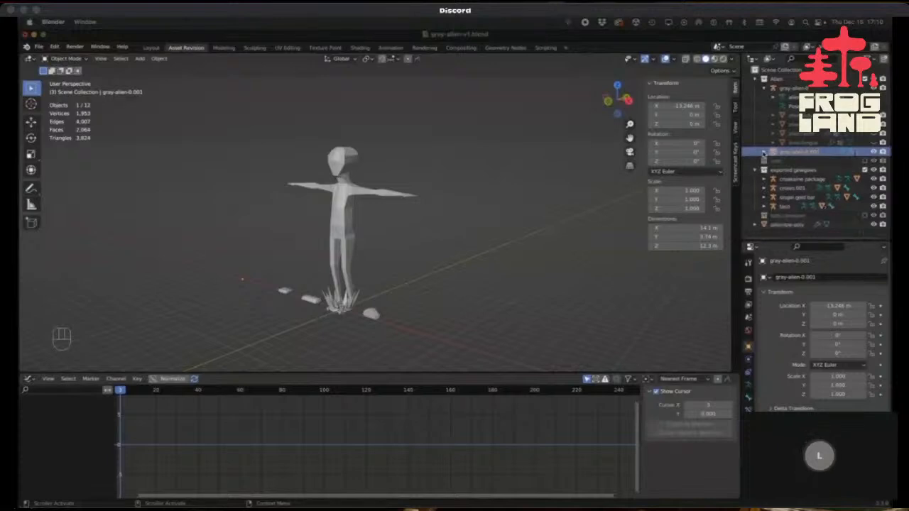
left_click(674, 59)
left_click(678, 159)
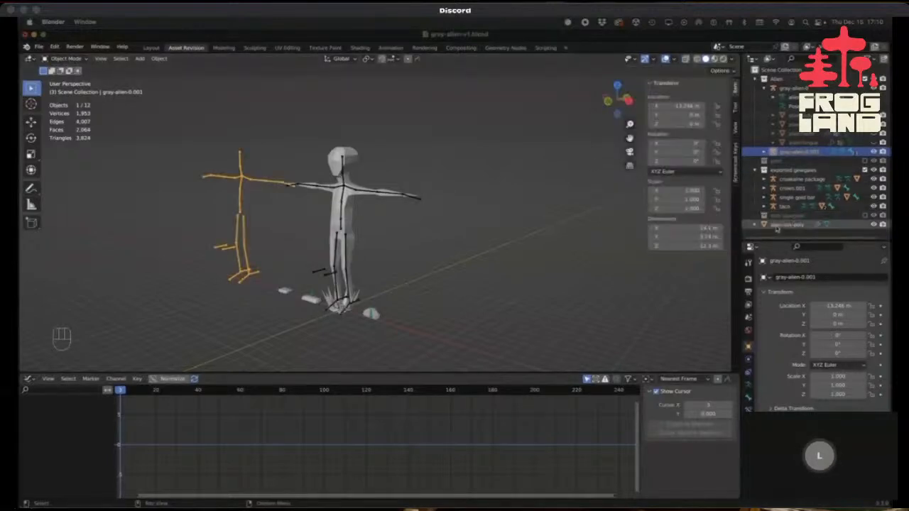
Hide the alien-low-poly mesh and exclude the exported gewgaws collection from the scene view.
left_click(801, 225)
left_click(874, 225)
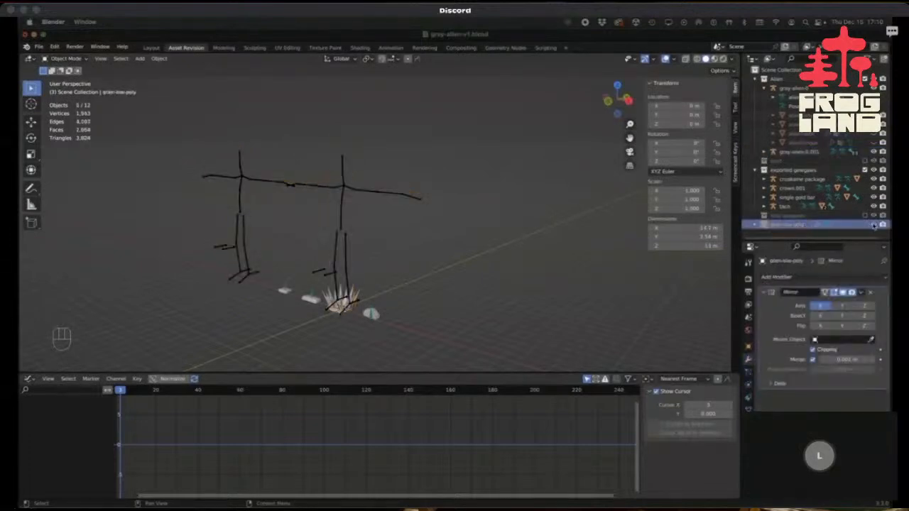
left_click(865, 171)
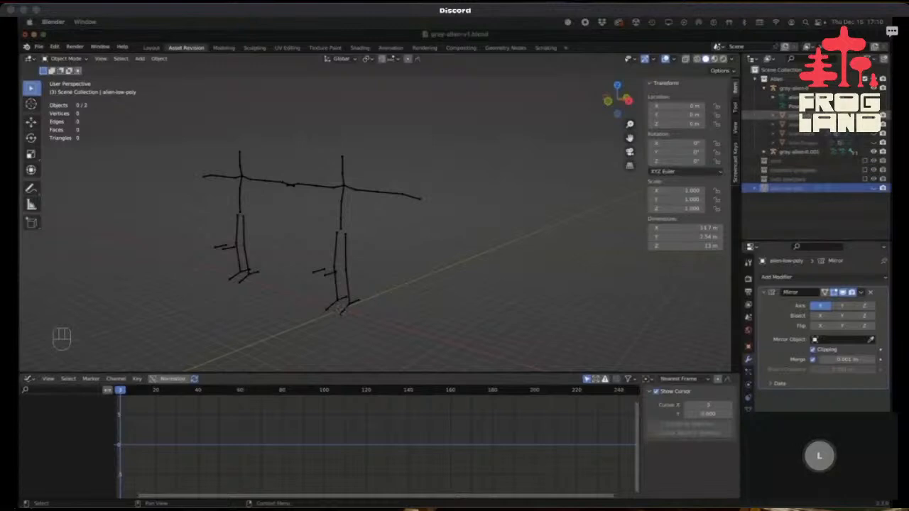
Show the detailed alien mesh under gray-alien-0 and hide the duplicate gray-alien-0.001 armature.
left_click(873, 115)
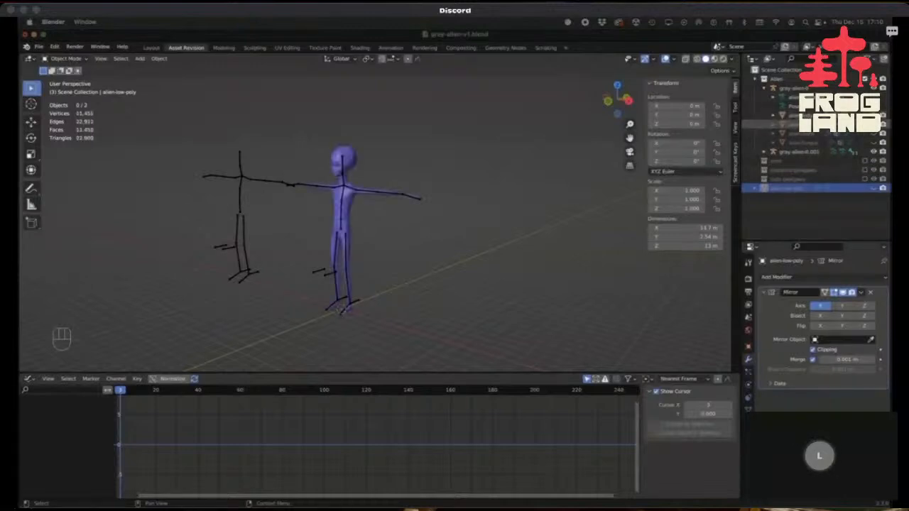
scroll(343, 215, "up", 4)
scroll(342, 214, "down", 1)
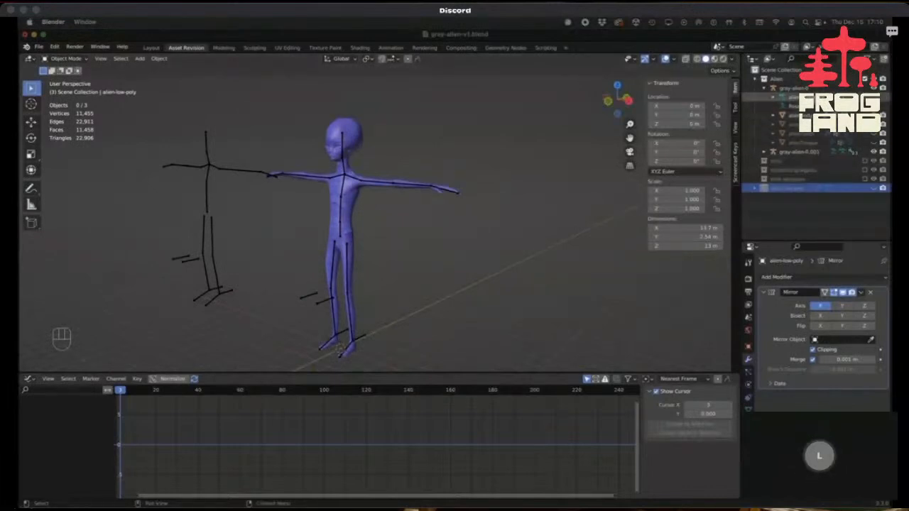
left_click(873, 152)
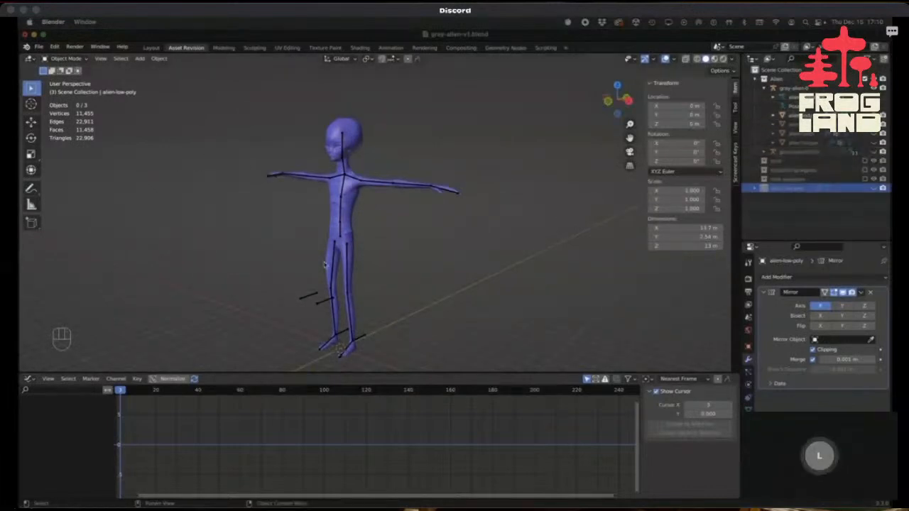
Select the gray-alien-0 armature and display its bones as Octahedral.
left_click(344, 223)
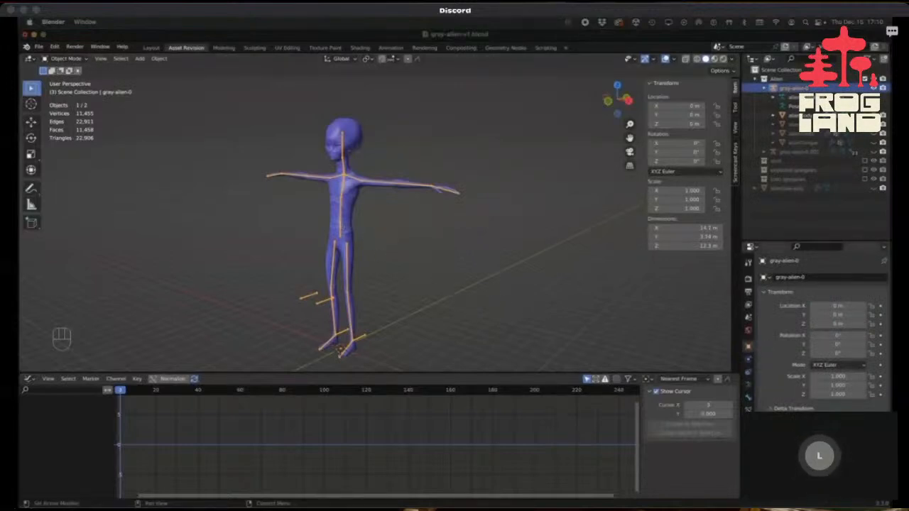
left_click(747, 397)
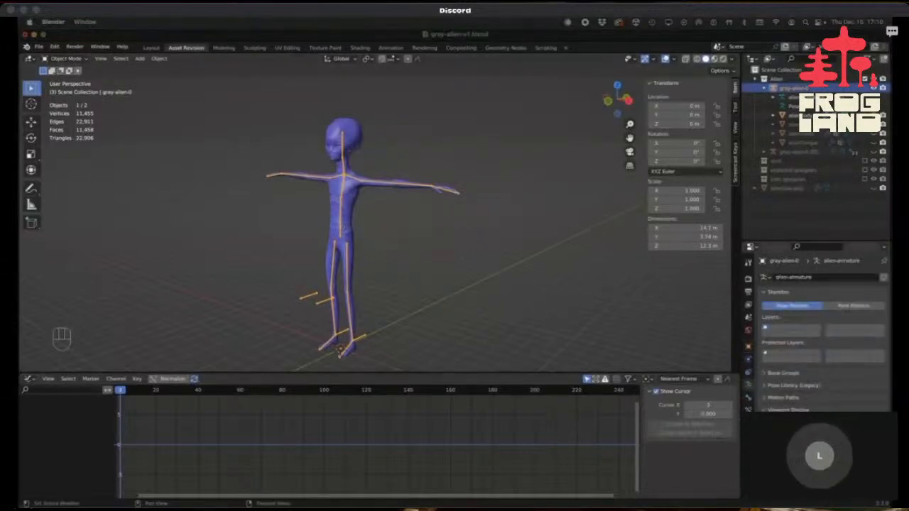
left_click(841, 433)
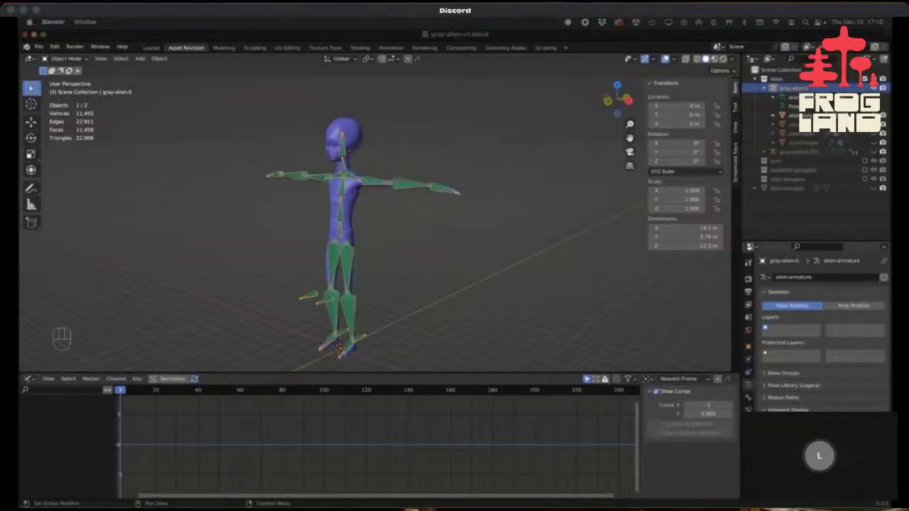
Inspect the alien's rig from the front and side, and put the gray-alien-0 armature into Pose Mode.
mouse_move(358, 284)
middle_mouse_down()
mouse_move(461, 298)
mouse_move(387, 292)
mouse_move(418, 295)
mouse_move(399, 279)
mouse_move(361, 285)
mouse_move(397, 288)
mouse_move(326, 282)
mouse_move(410, 278)
mouse_move(404, 286)
mouse_move(343, 286)
mouse_move(380, 284)
mouse_move(322, 277)
mouse_move(366, 289)
middle_mouse_up()
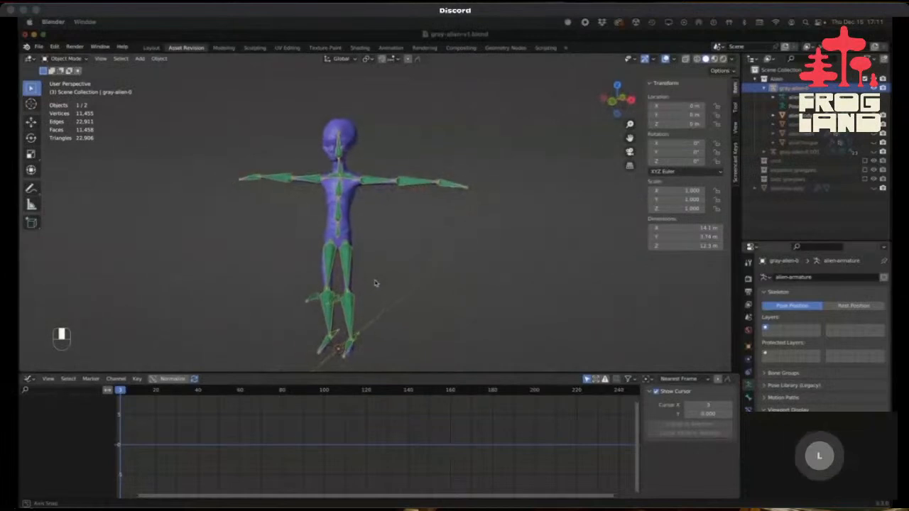
middle_click_drag(352, 274, 363, 277)
left_click(365, 254)
middle_click_drag(347, 234, 363, 337)
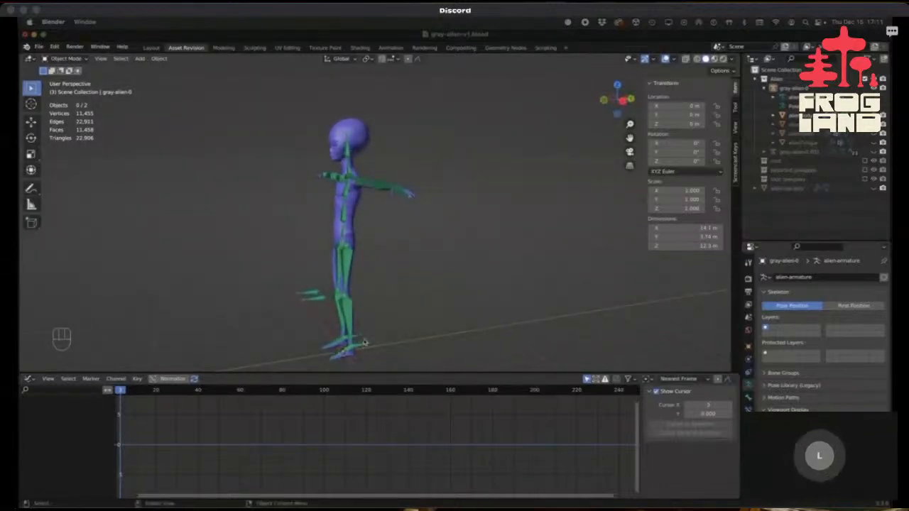
left_click(348, 321)
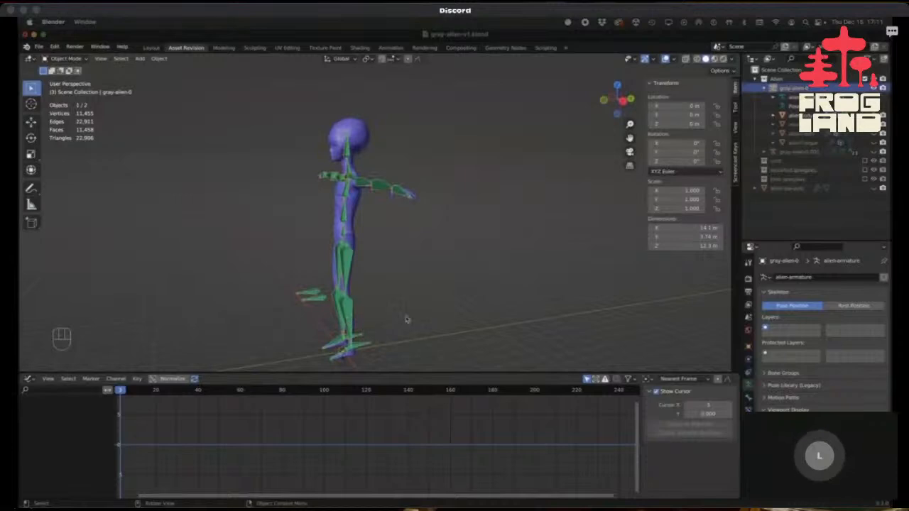
key("ctrl+Tab")
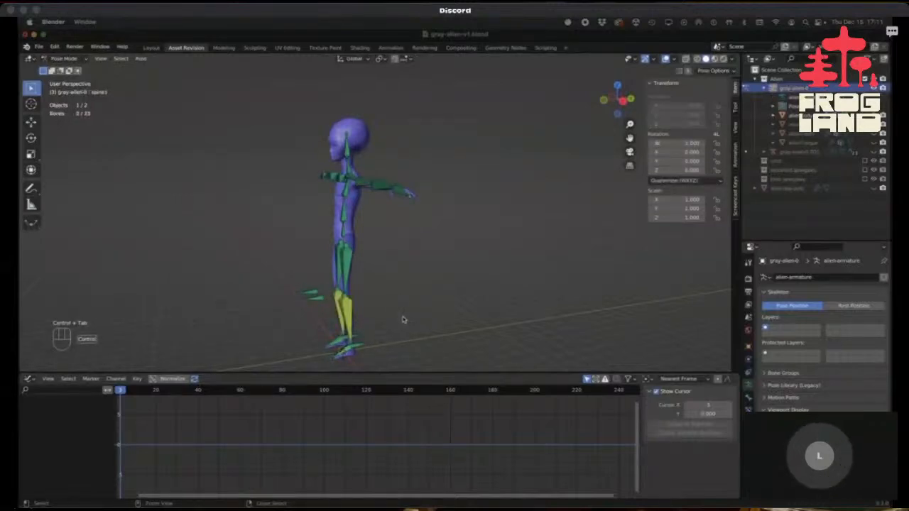
Try moving the pelvis bone down and forward so the alien's knees bend, and cancel the move.
left_click(344, 237)
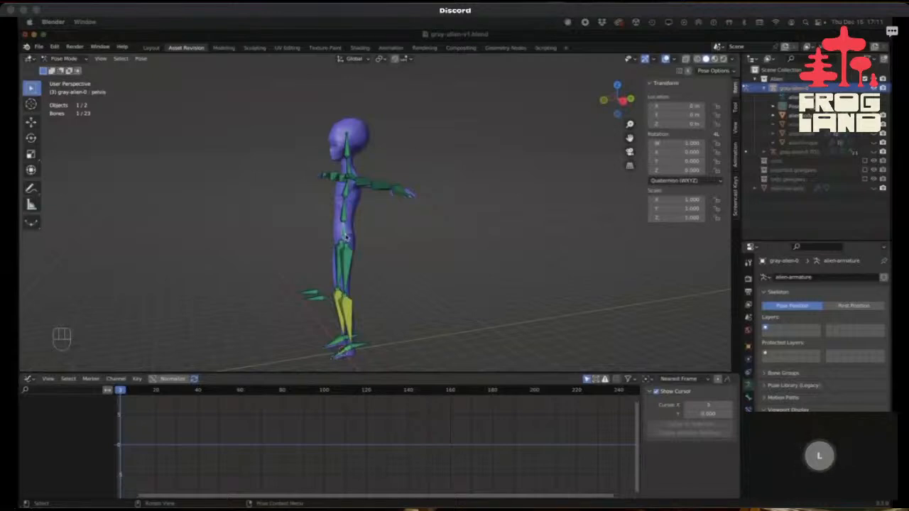
key("g")
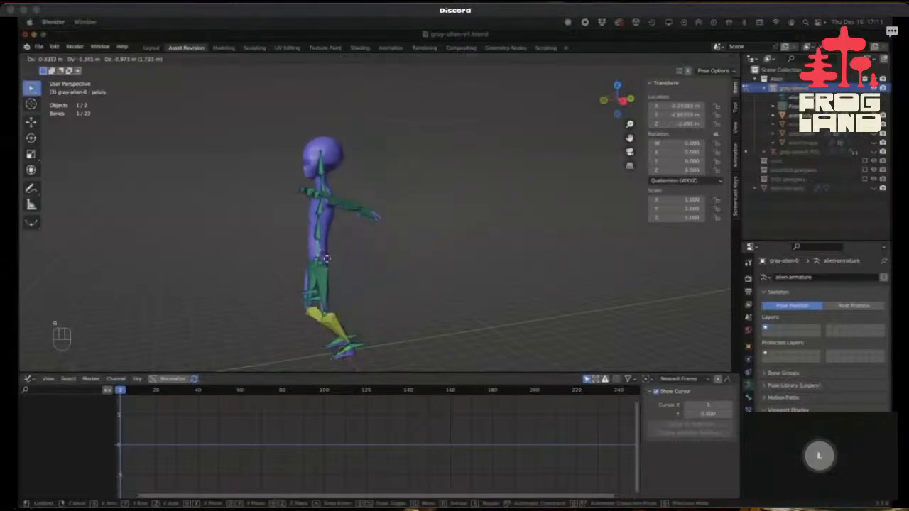
key("Escape")
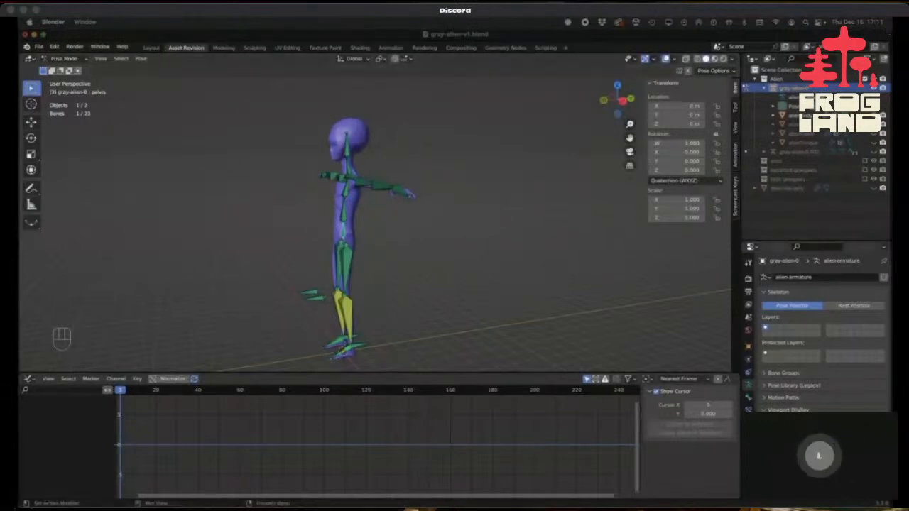
Try a thinner bone display shape for the alien armature and settle on Wire, leaving the mesh unobstructed.
scroll(822, 328, "down", 1)
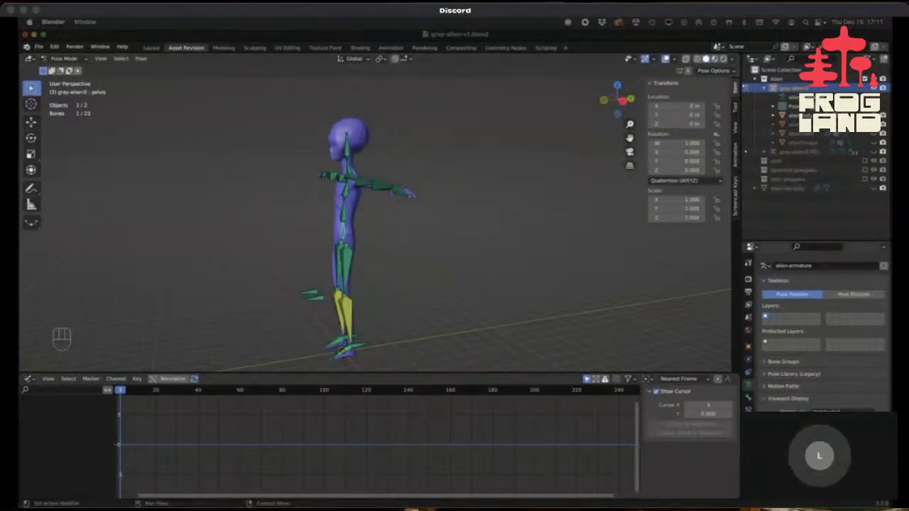
left_click(843, 412)
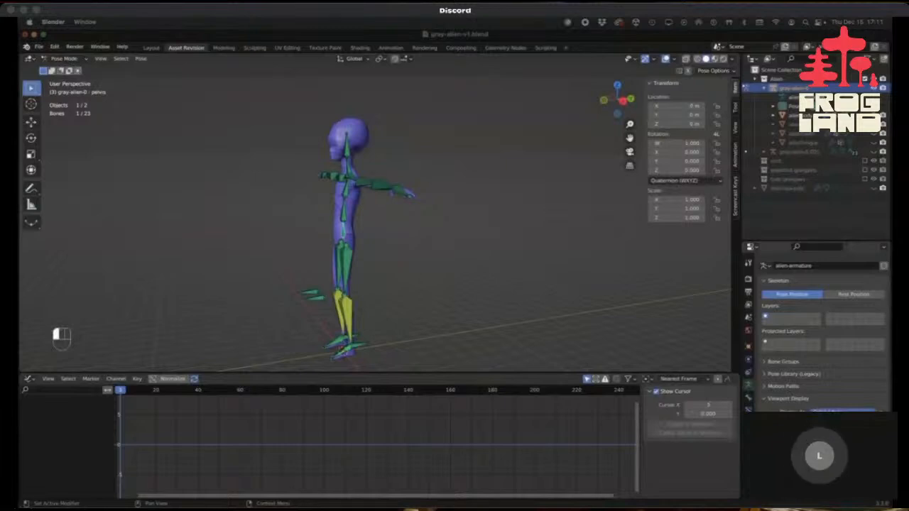
left_click(843, 439)
mouse_move(369, 260)
middle_mouse_down()
mouse_move(436, 253)
mouse_move(382, 261)
middle_mouse_up()
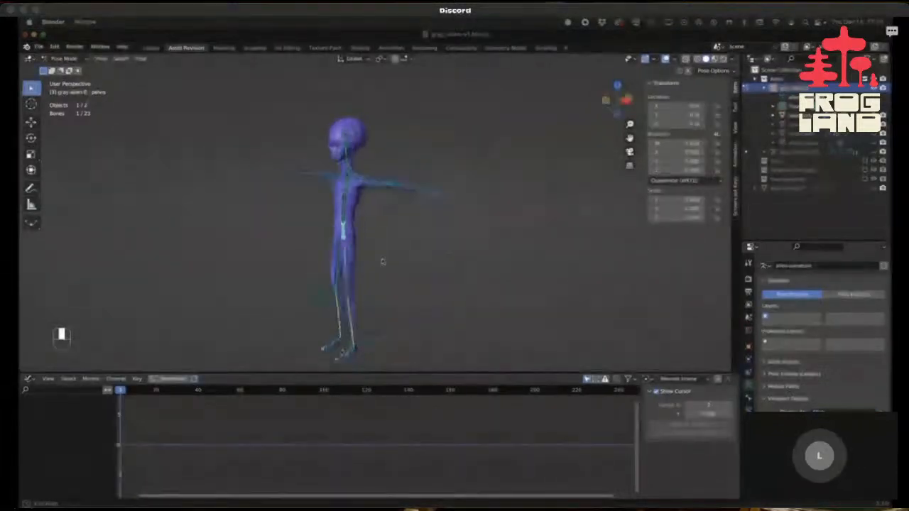
left_click(842, 411)
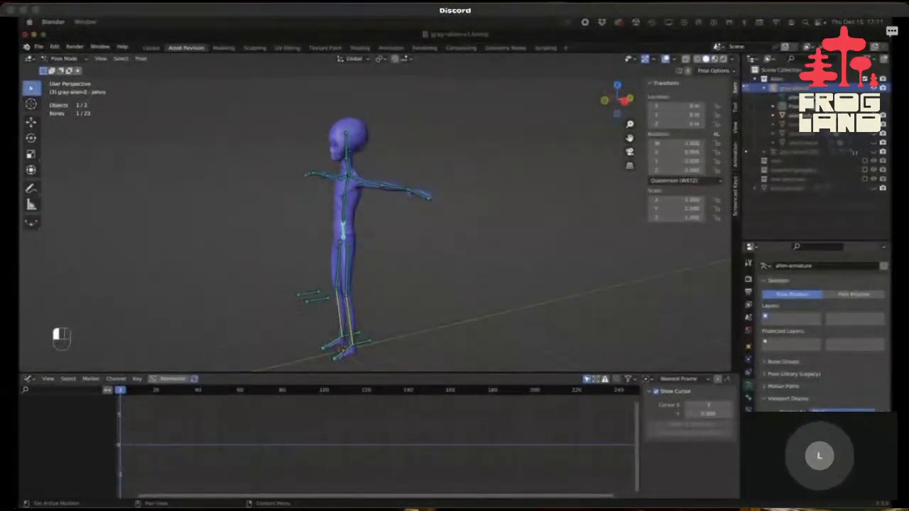
left_click(843, 457)
middle_click_drag(363, 242, 402, 249)
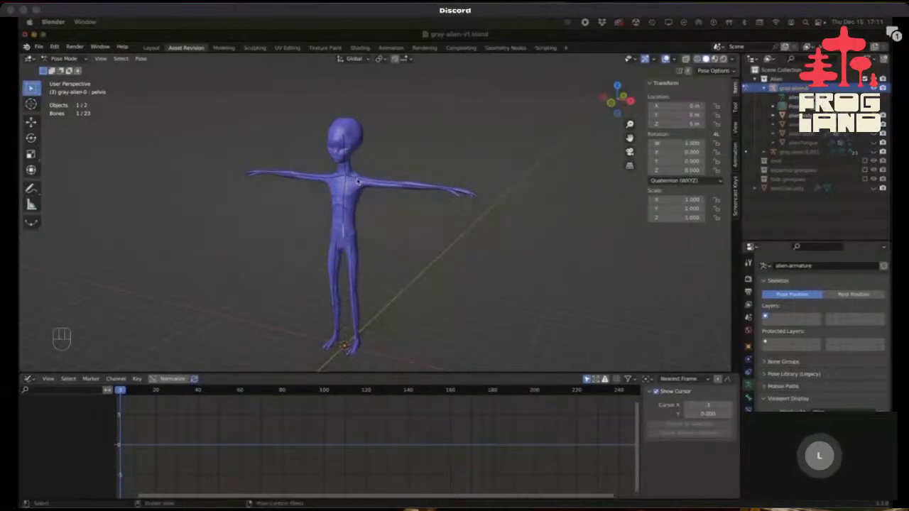
Try rotating the left shoulder bone about the global Z axis and cancel the rotation.
left_click(359, 181)
key("r")
key("z")
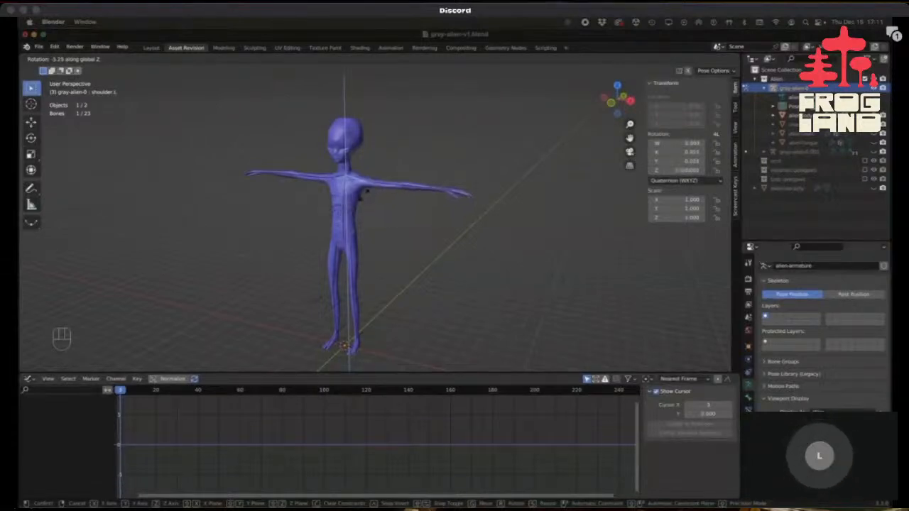
key("Escape")
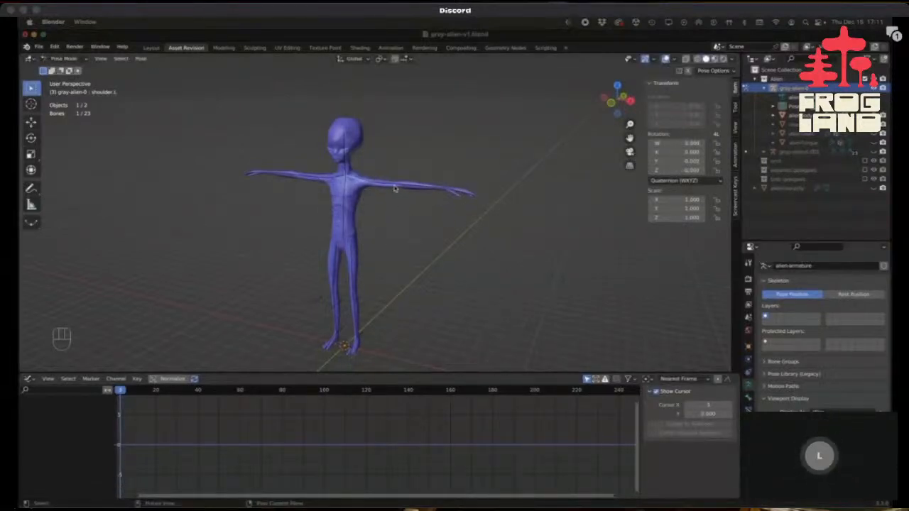
Try rotating the left upper arm bone about the global Y axis to lower the arm, and cancel the rotation.
left_click(395, 189)
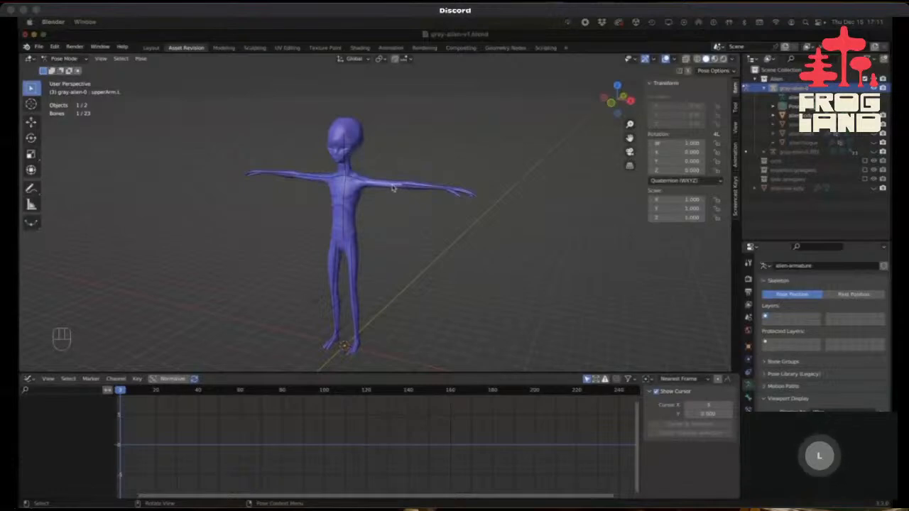
key("r")
key("y")
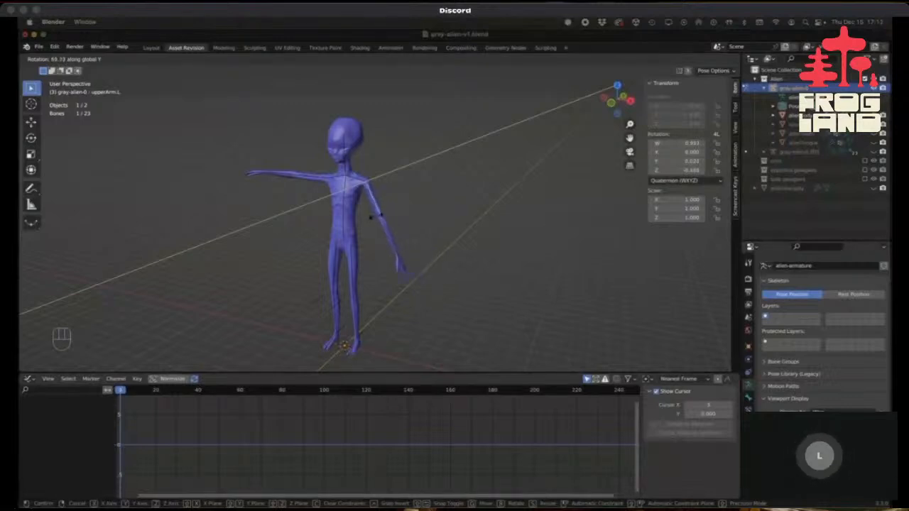
right_click(376, 211)
middle_click_drag(408, 271, 388, 263)
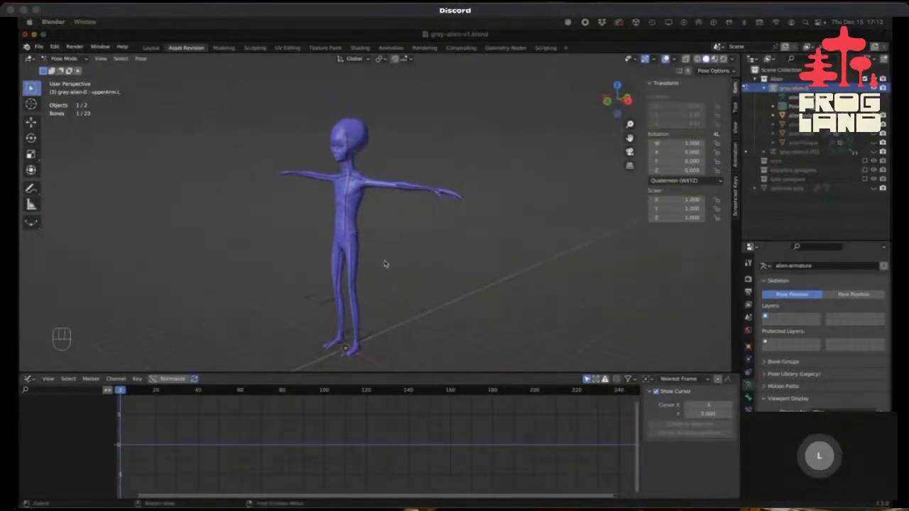
Switch to Discord to check the Frogland.io voice channels again.
key("super+Tab")
key("super+Tab")
key("super+shift+Tab")
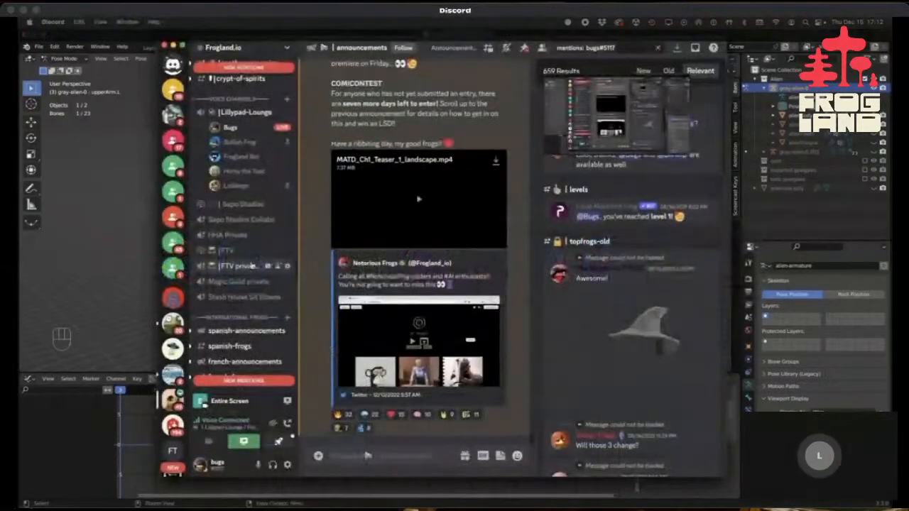
Switch back from Discord to the alien rig in Blender.
key("super+Tab")
left_click(256, 266)
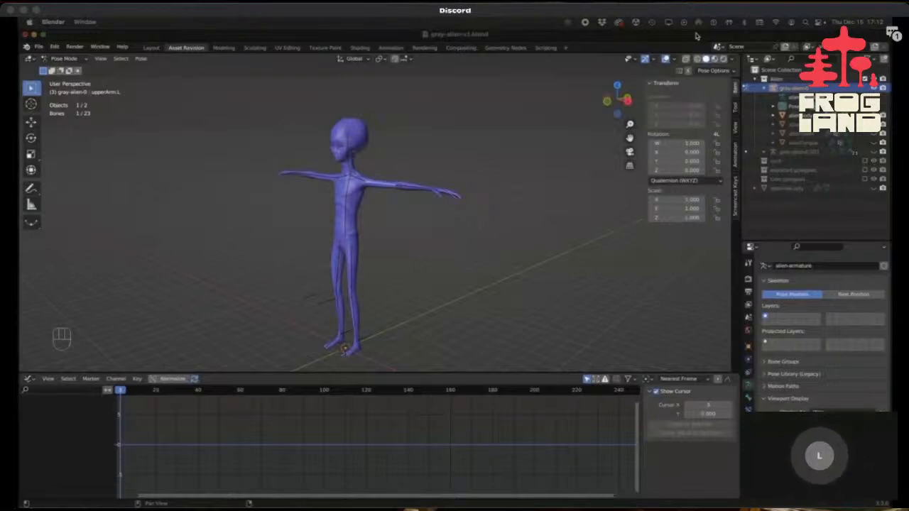
left_click(747, 154)
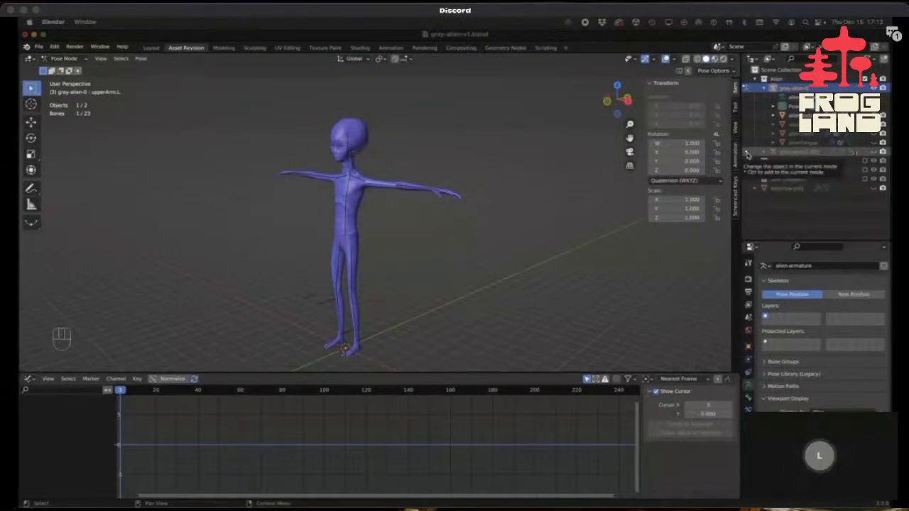
left_click(411, 286)
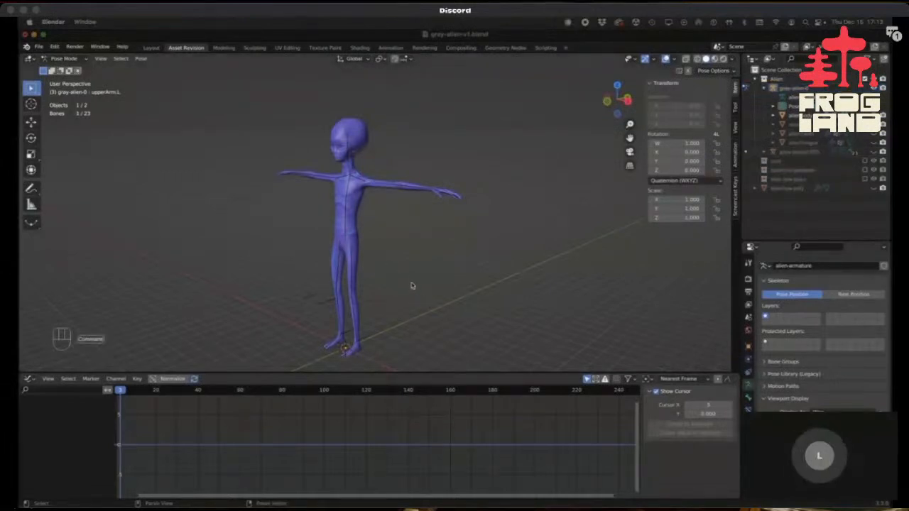
Switch to QuickTime Player and play the alien rigging screen recording, pausing it at 00:16.
key("super+Tab")
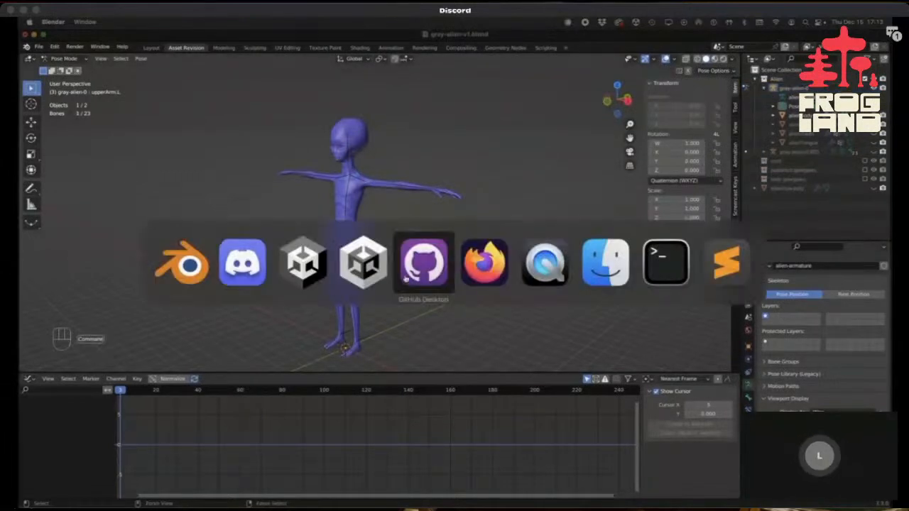
left_click(543, 267)
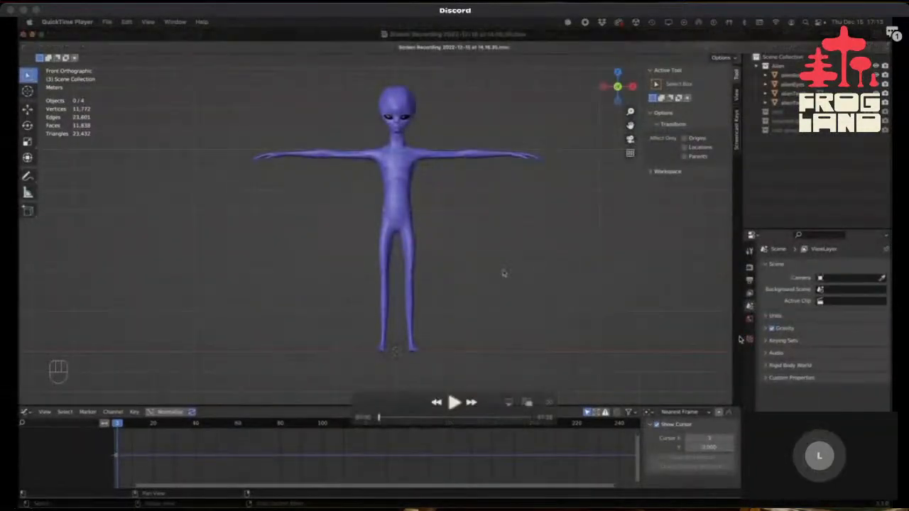
left_click(453, 403)
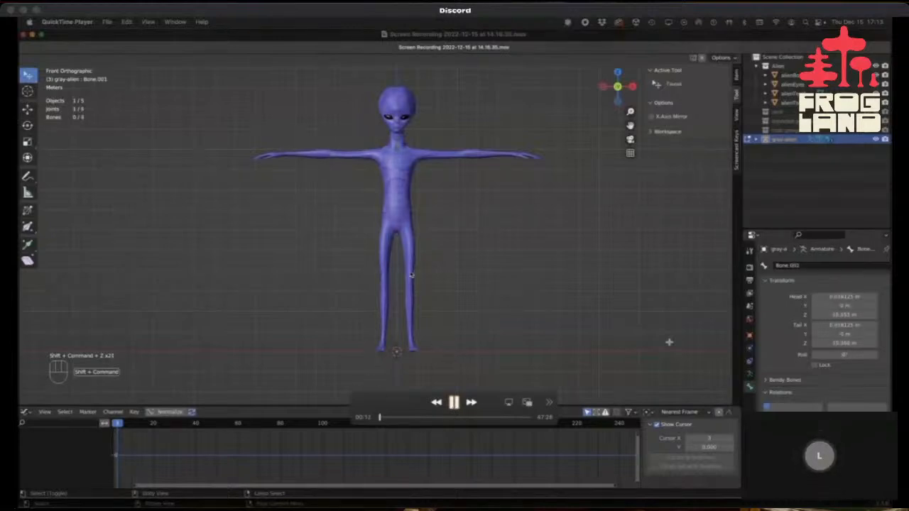
key("space")
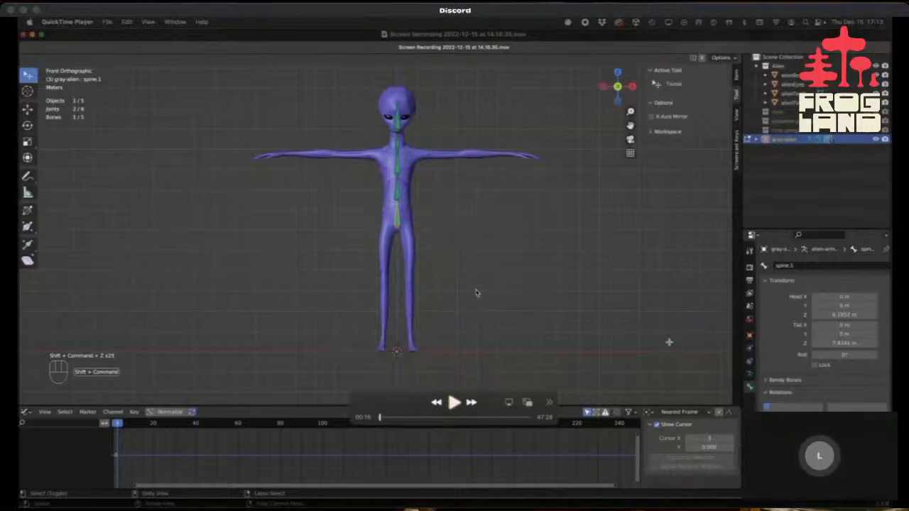
Return to Blender, hide the visible alien mesh and its armature, and collapse the Alien collection.
key("super+Tab")
key("super+Tab")
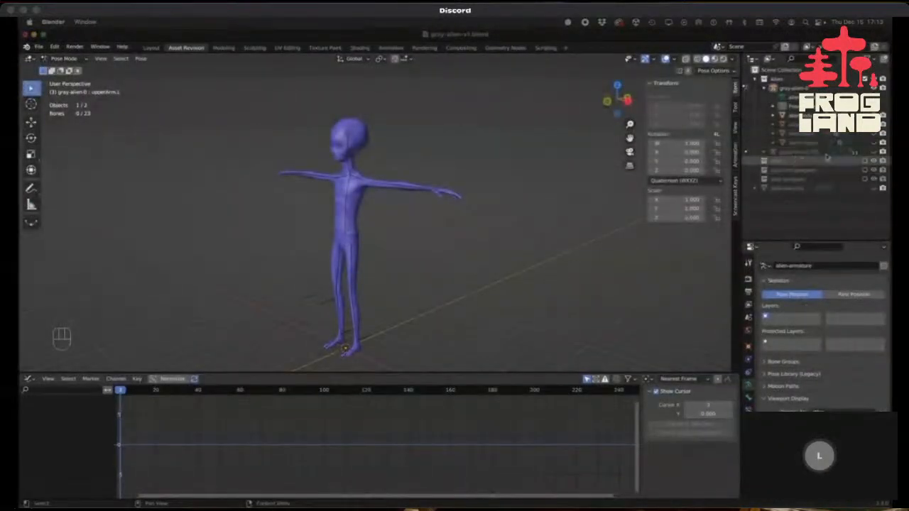
left_click(873, 115)
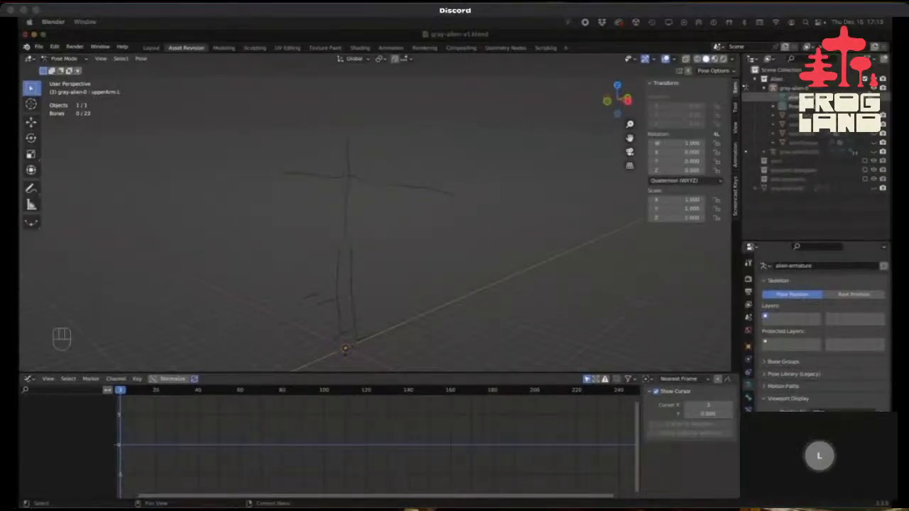
left_click(874, 88)
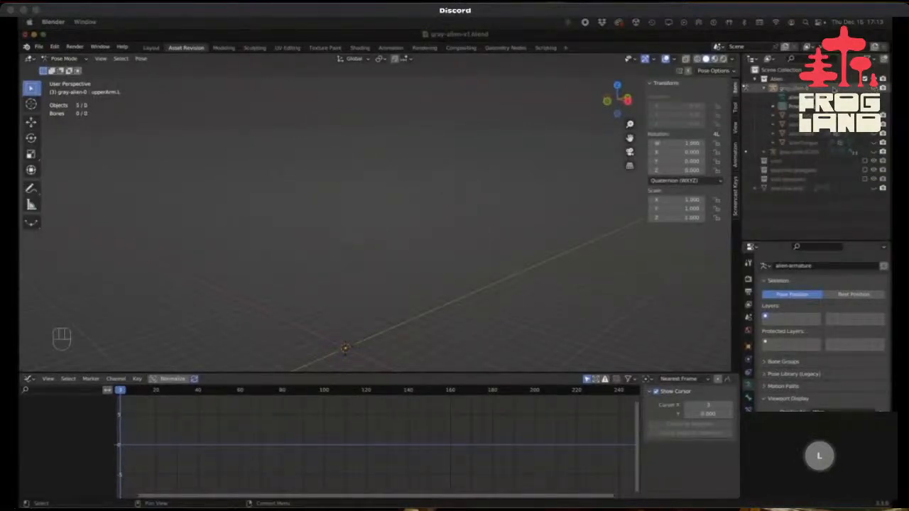
left_click(754, 80)
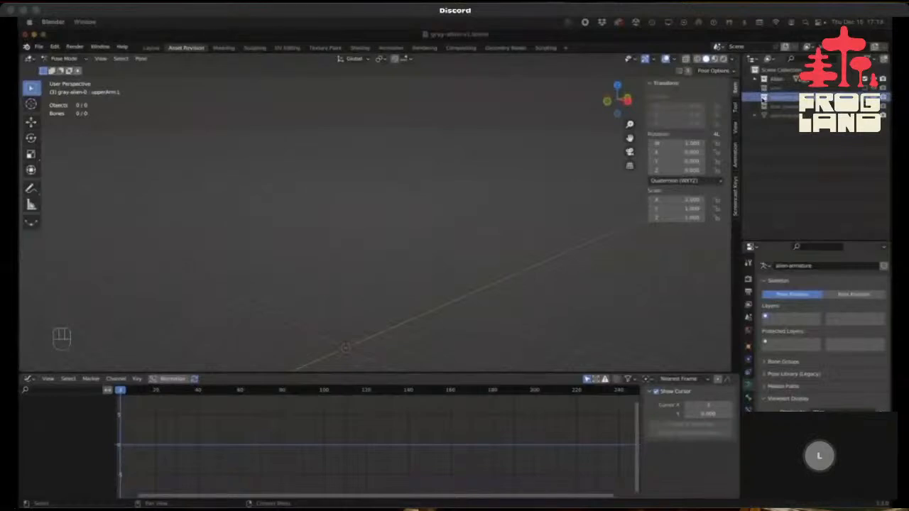
left_click(764, 88)
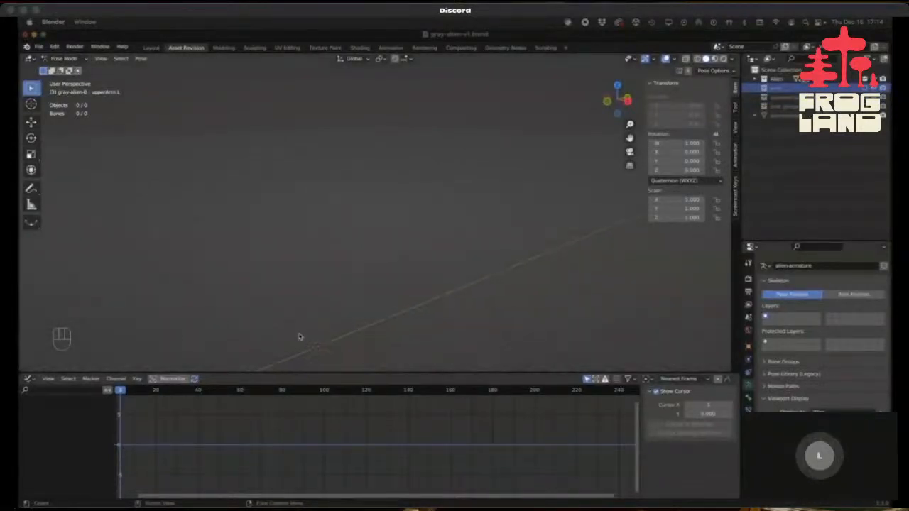
middle_click_drag(299, 341, 336, 309, "alt")
middle_click_drag(420, 341, 342, 348)
key("shift+x")
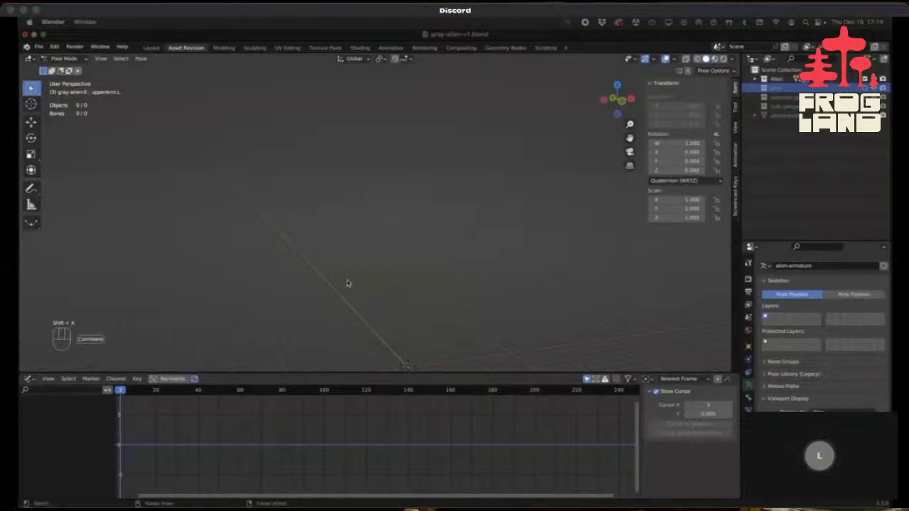
key("super+a")
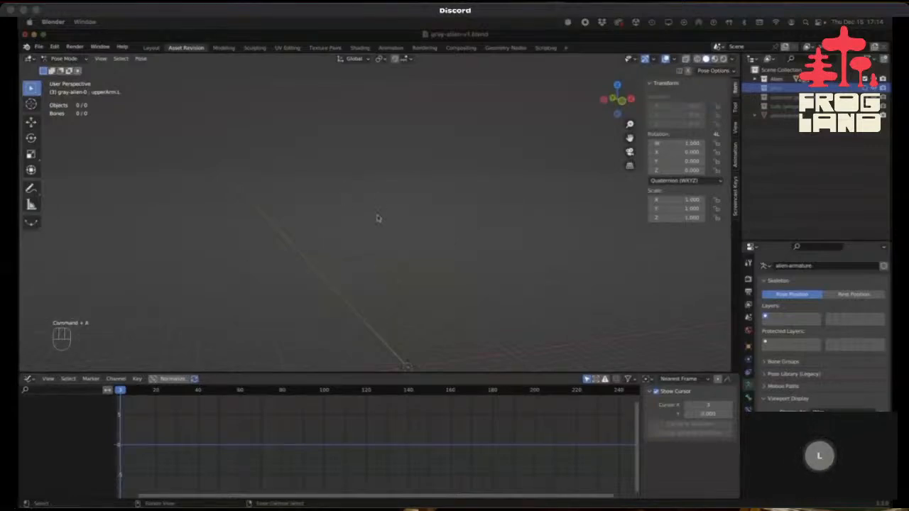
left_click(362, 228)
key("shift+a")
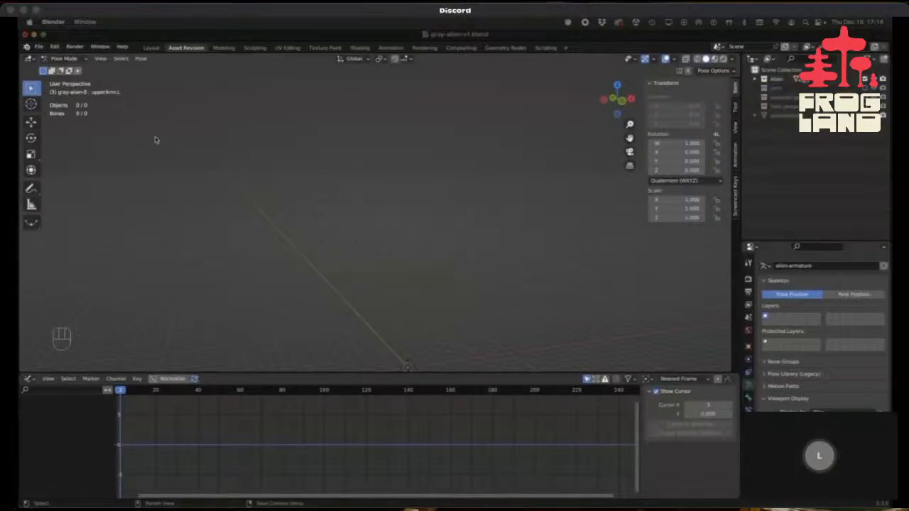
Change from Pose Mode to Object Mode and add a cylinder mesh at the world origin, leaving it in place.
key("ctrl+Tab")
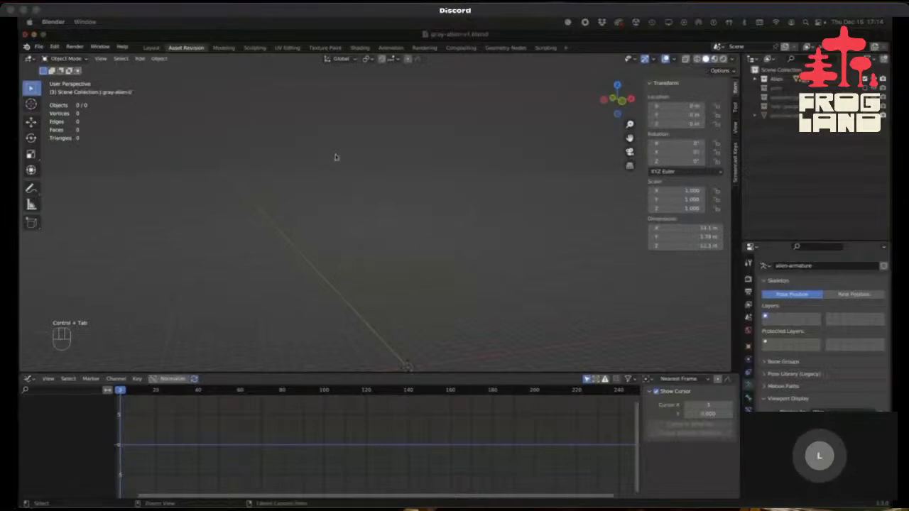
key("super+a")
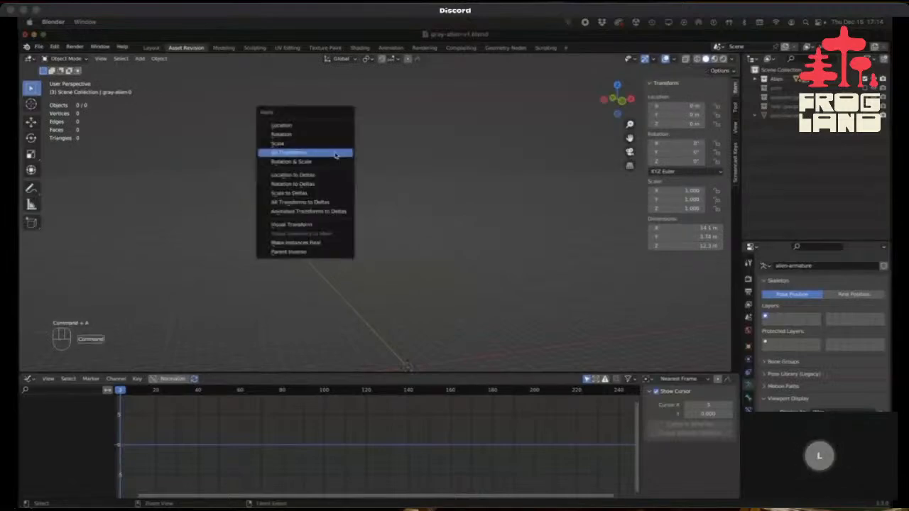
left_click(335, 153)
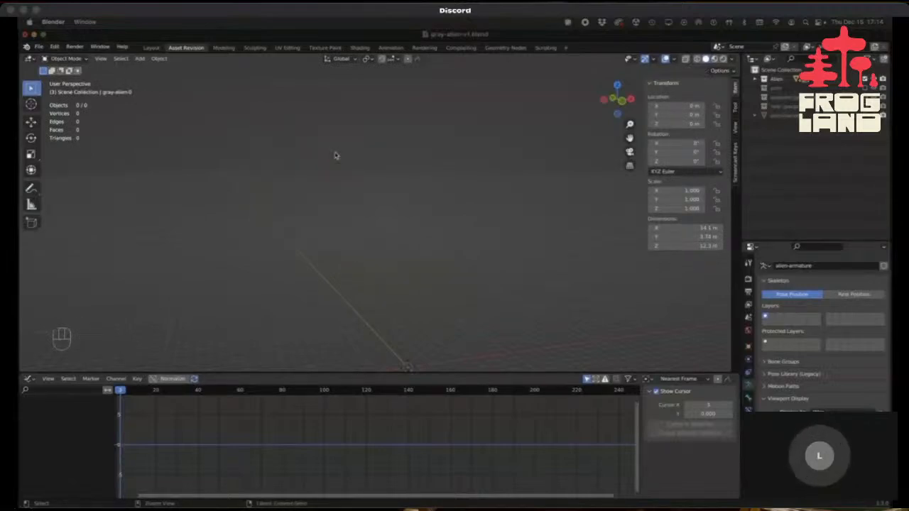
key("shift+a")
mouse_move(335, 154)
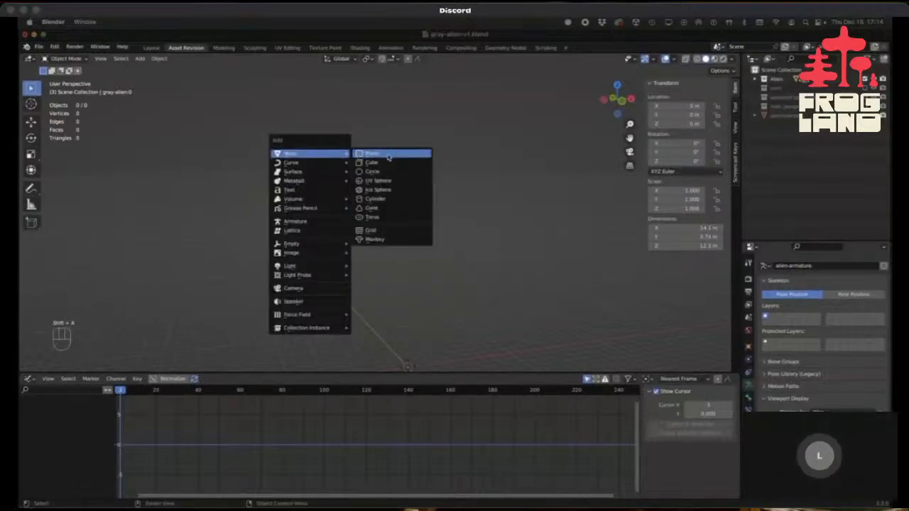
left_click(380, 198)
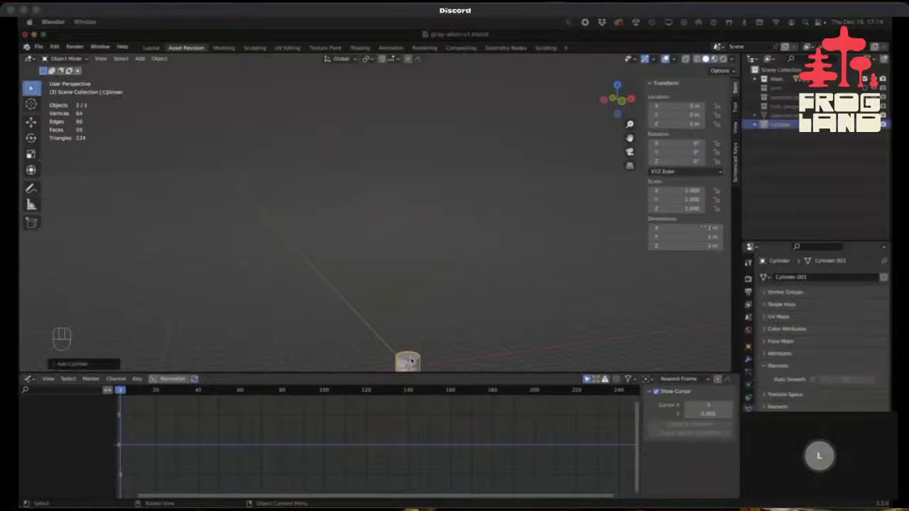
key("g")
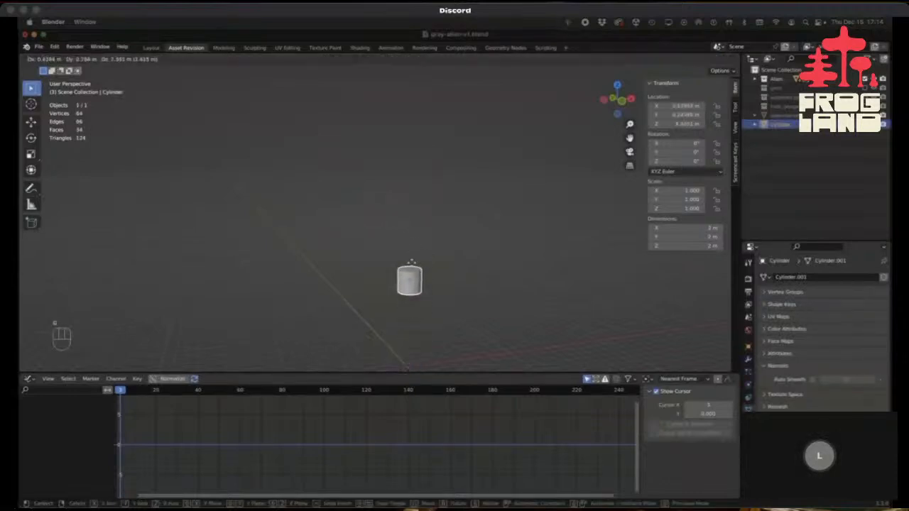
right_click(407, 285)
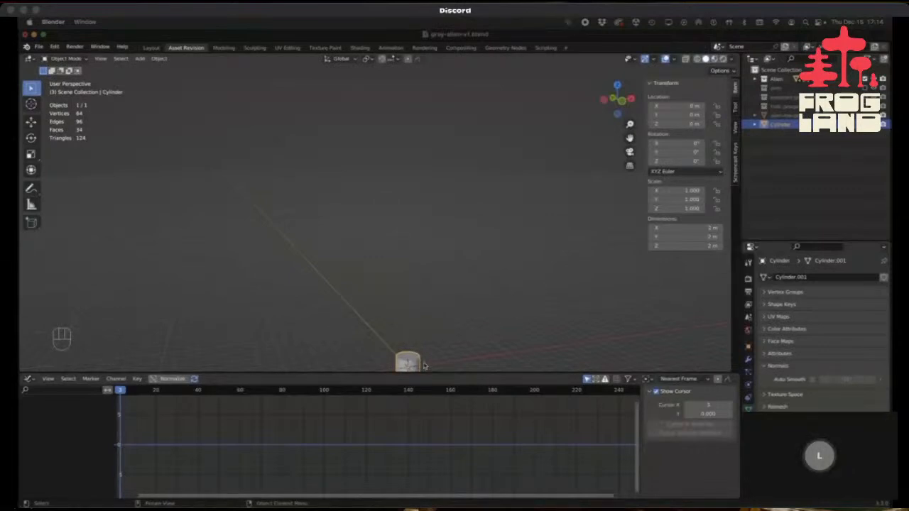
Enter Edit Mode on the cylinder and add four evenly spaced horizontal loop cuts around its side.
key("KP_Decimal")
scroll(392, 308, "down", 4)
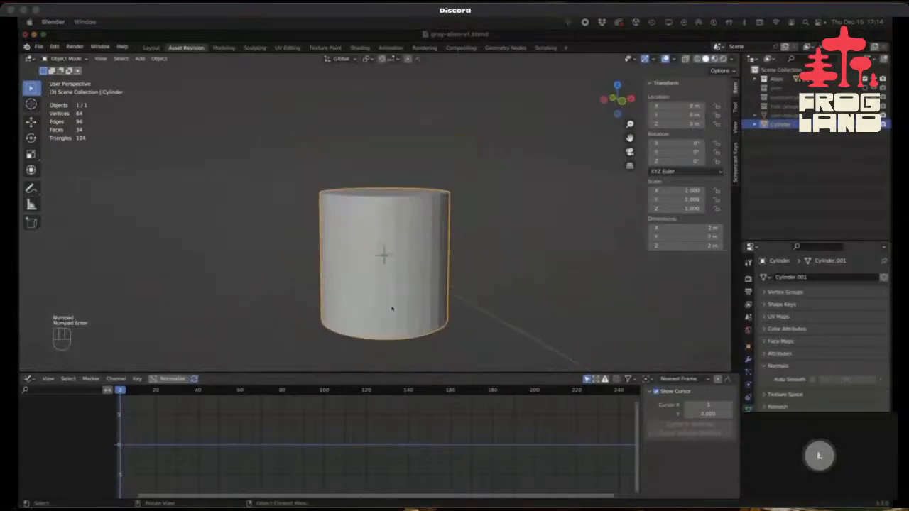
mouse_move(394, 308)
middle_mouse_down()
mouse_move(405, 276)
mouse_move(399, 305)
middle_mouse_up()
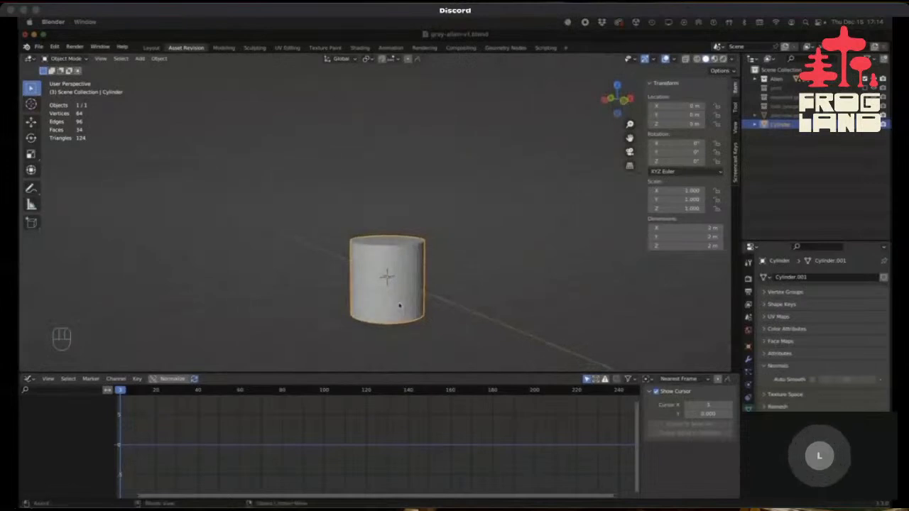
key("Tab")
key("super+r")
scroll(399, 304, "up", 3)
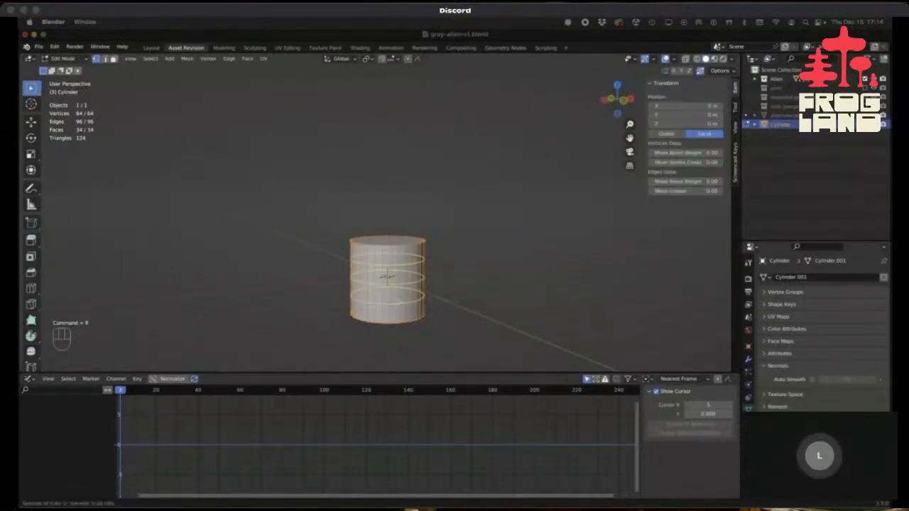
scroll(399, 302, "up", 1)
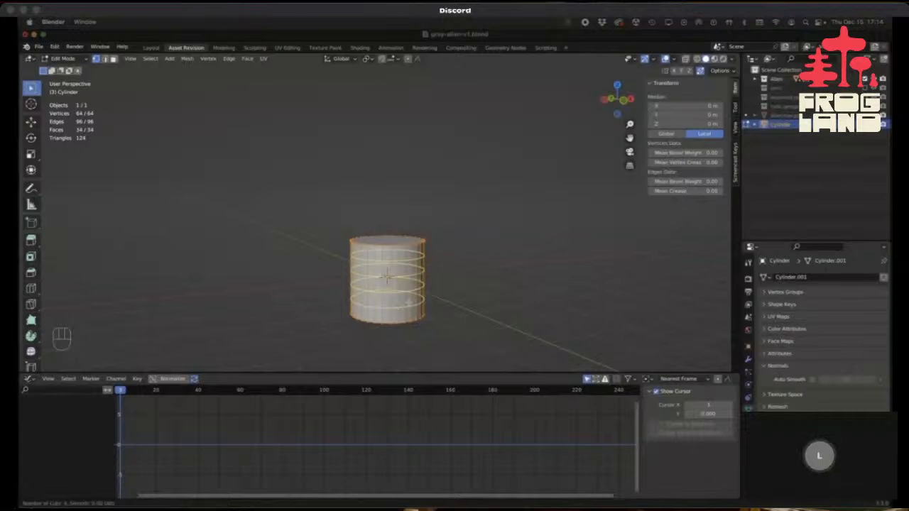
left_click(400, 304)
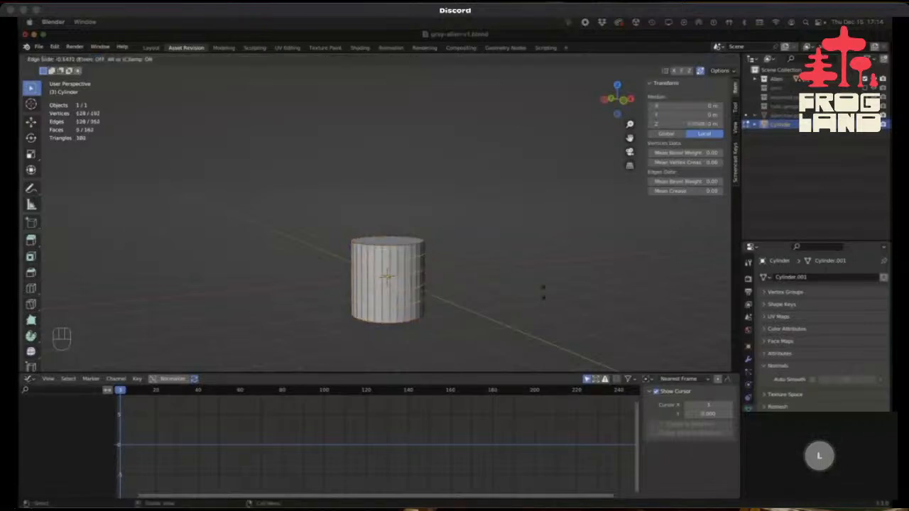
left_click(518, 296)
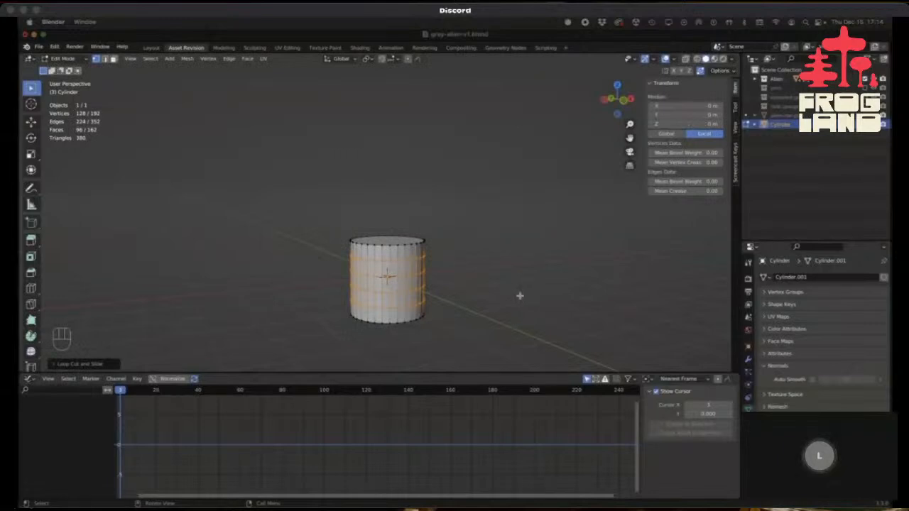
Select the whole cylinder mesh and stretch it along the global Z axis to roughly four times its height.
key("a")
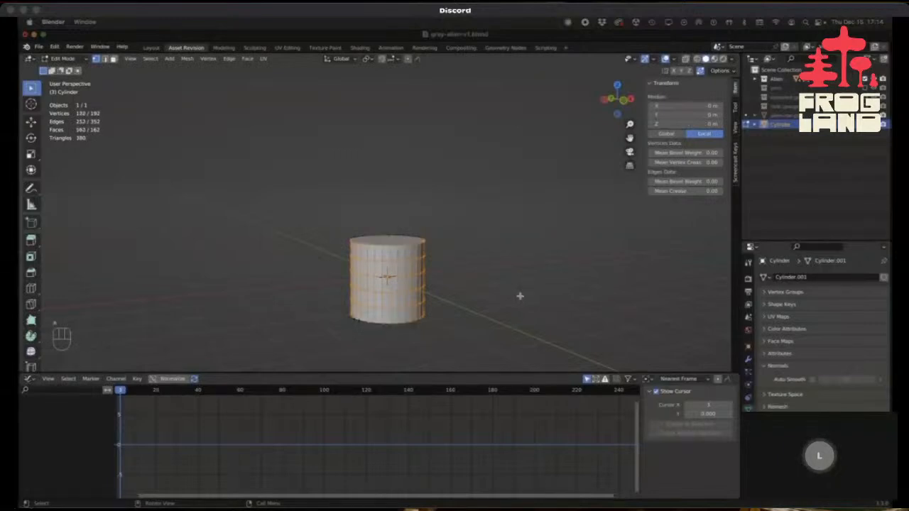
key("s")
key("z")
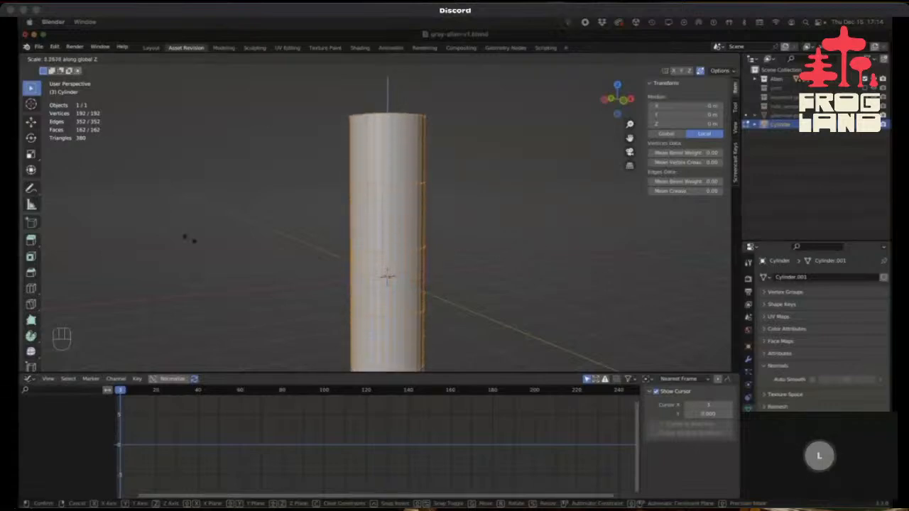
left_click(337, 225)
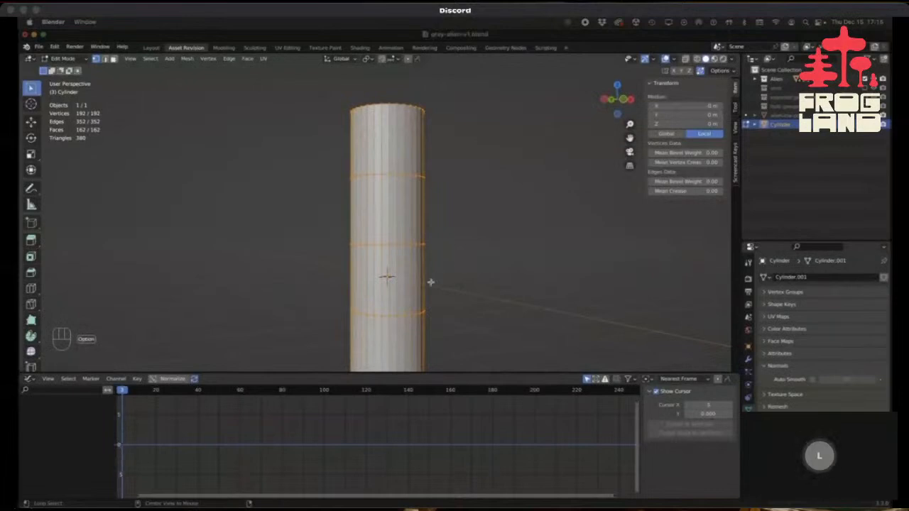
In the right orthographic view, move the whole cylinder mesh up along Z until its base sits at ground level.
middle_click_drag(448, 304, 470, 232, "shift")
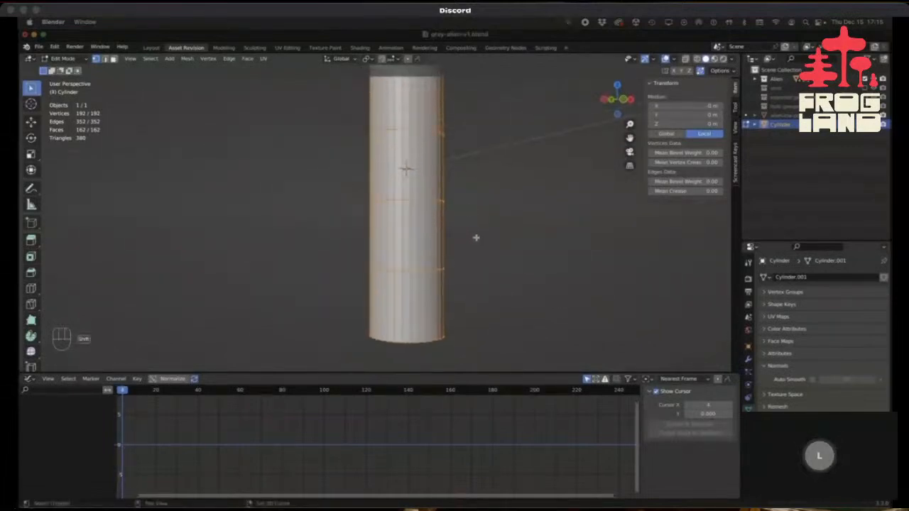
scroll(476, 237, "down", 6)
key("KP_3")
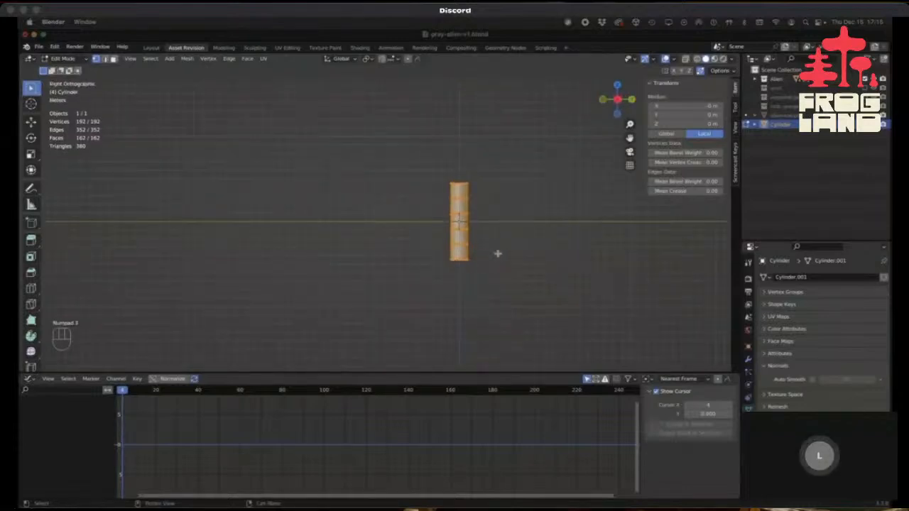
key("g")
key("z")
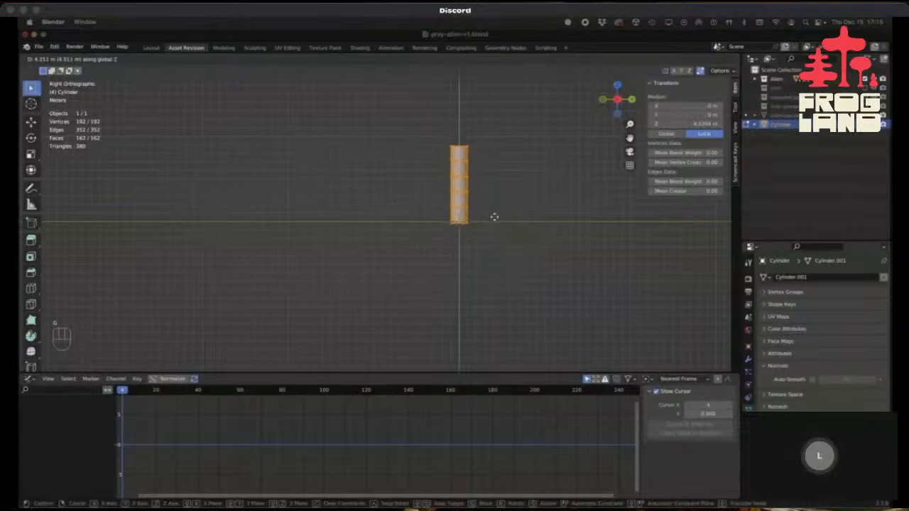
left_click(494, 212)
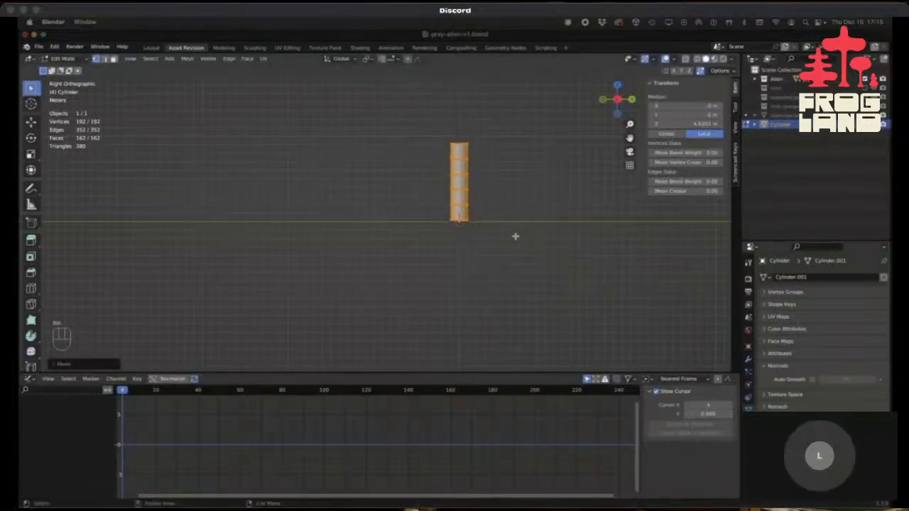
Return to Object Mode and scale the whole cylinder uniformly to about 1.75.
key("Escape")
key("Tab")
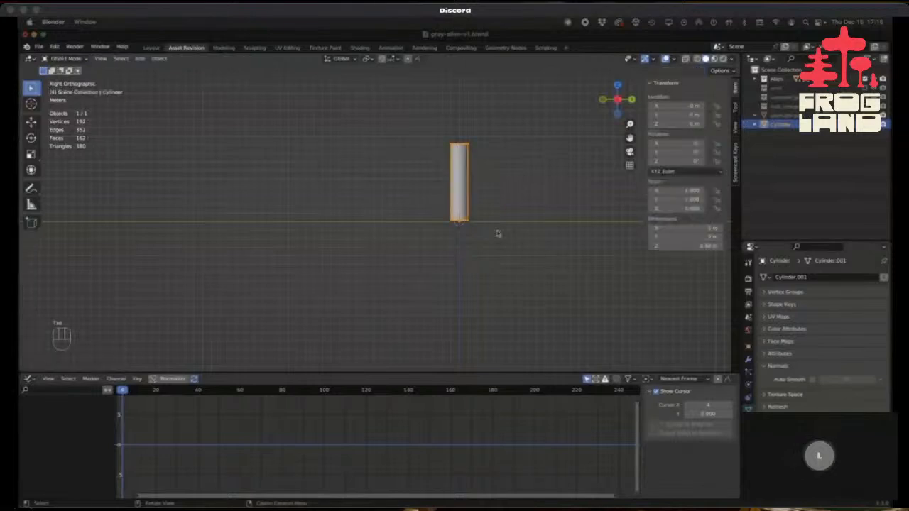
scroll(440, 196, "up", 3)
scroll(440, 195, "up", 1)
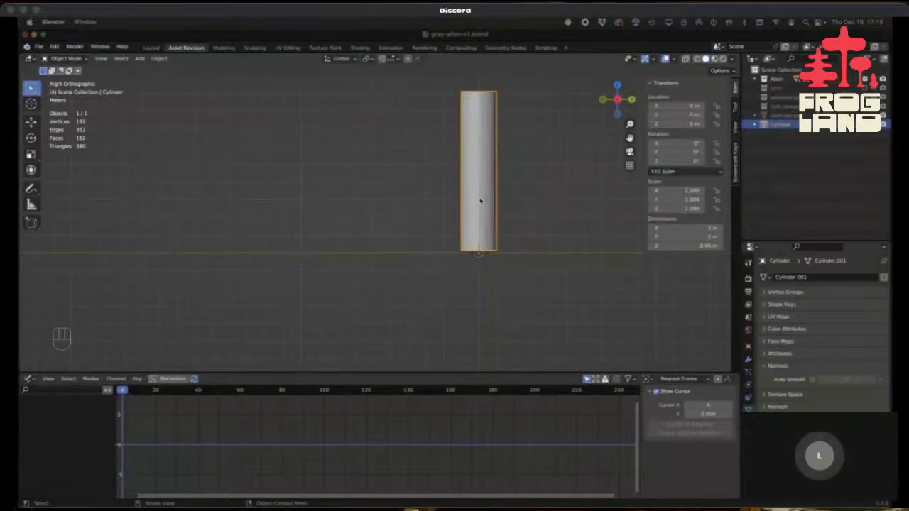
scroll(493, 206, "down", 3)
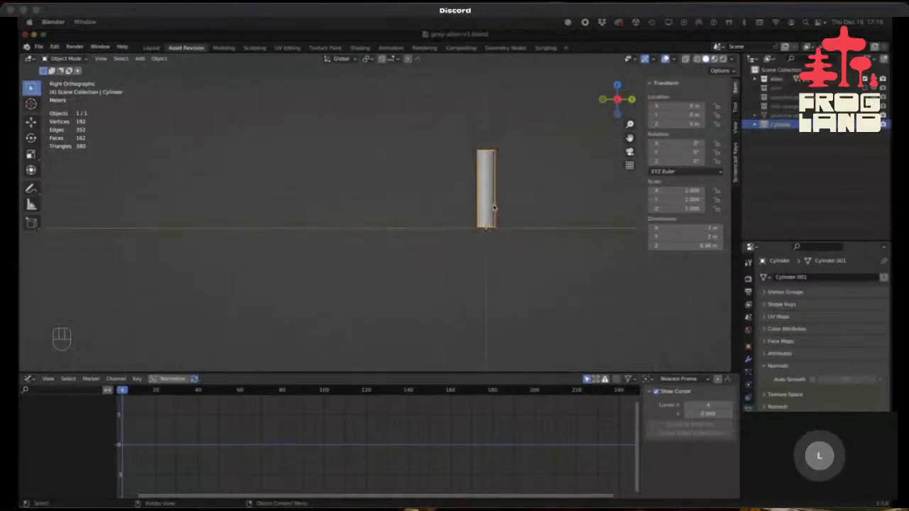
key("s")
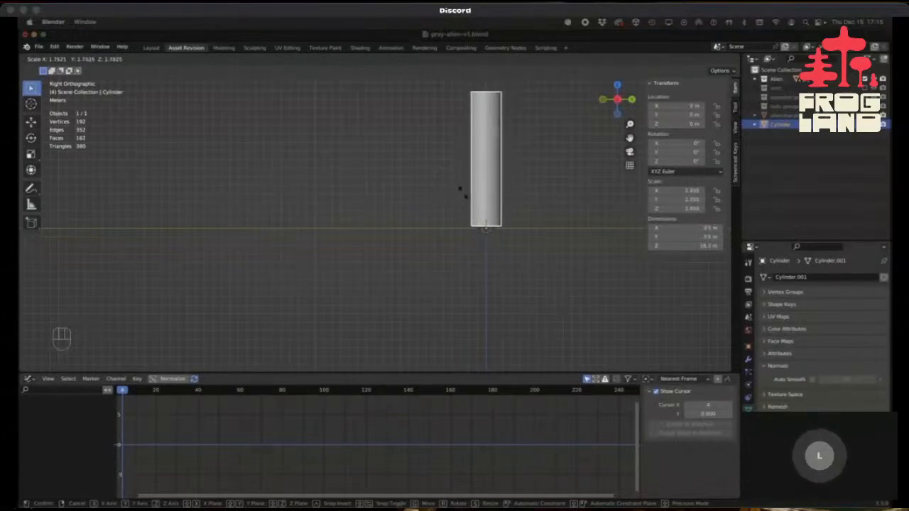
left_click(462, 194)
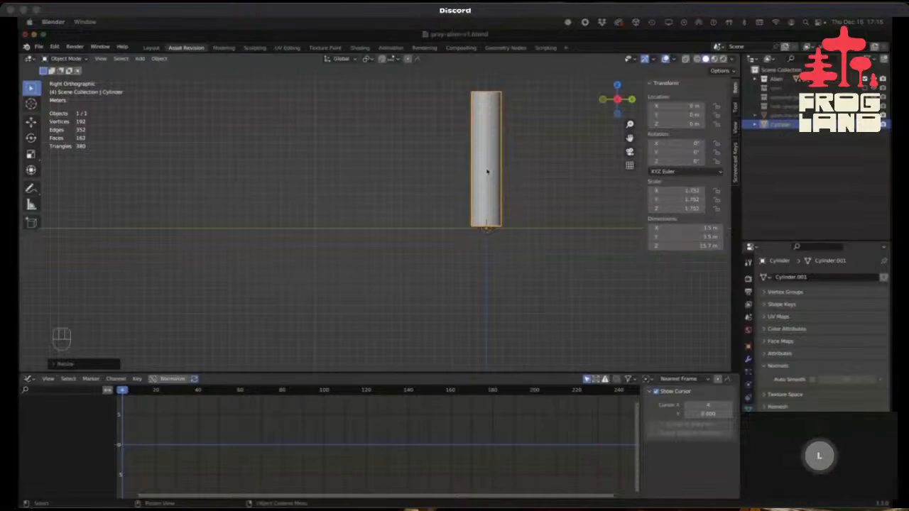
Thin the cylinder by scaling it with global Z locked, to about 0.852 in X and Y.
scroll(487, 171, "down", 2)
scroll(486, 172, "up", 1)
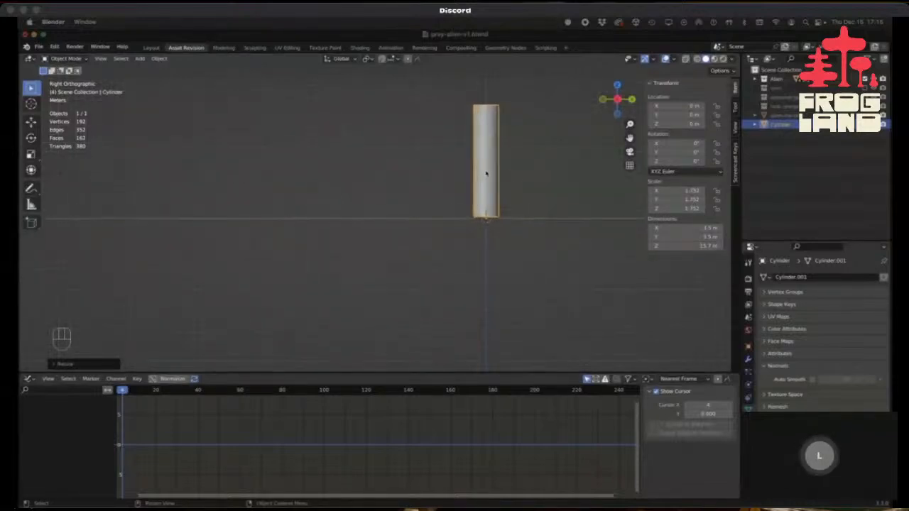
middle_click_drag(538, 175, 521, 185)
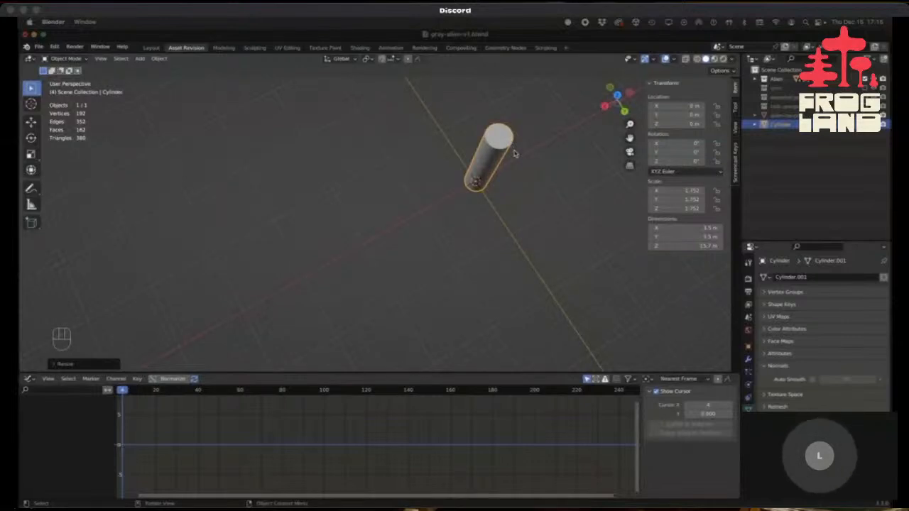
key("s")
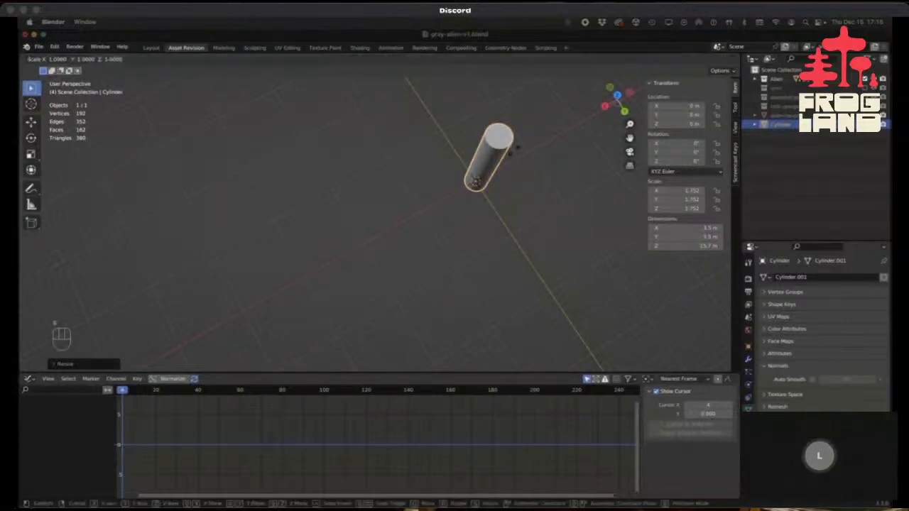
key("shift+z")
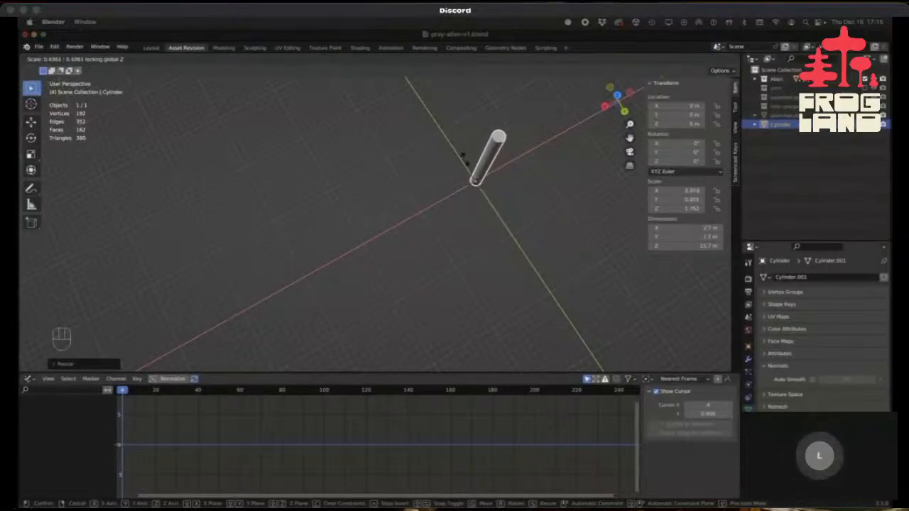
left_click(464, 156)
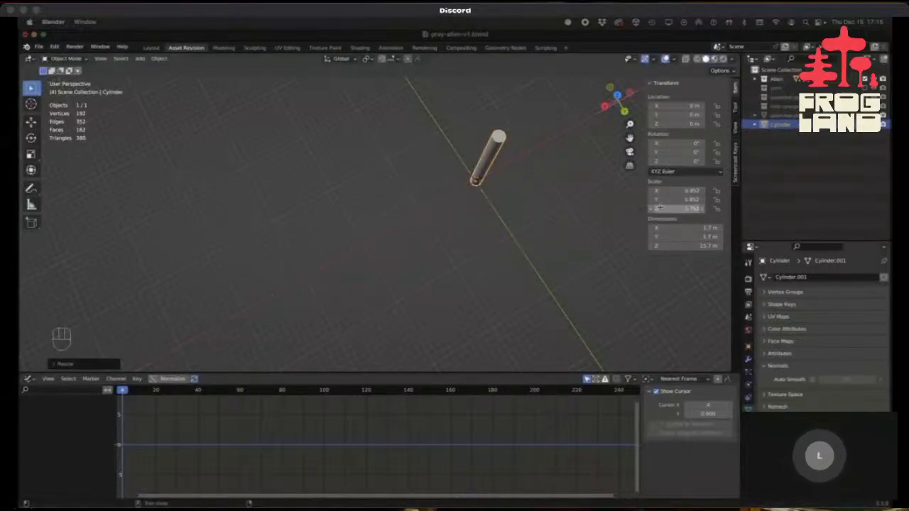
middle_click_drag(515, 188, 544, 111)
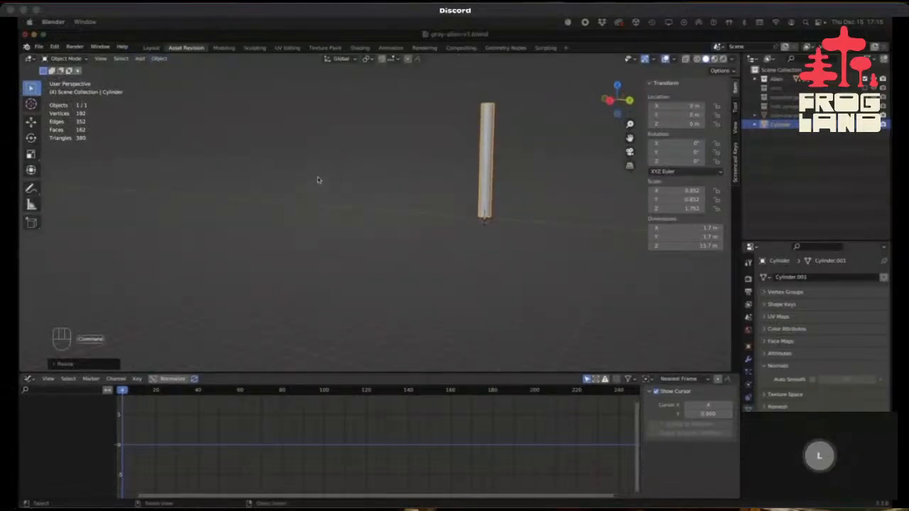
Try applying all of the cylinder's transforms to its mesh data, and undo that application.
key("super+a")
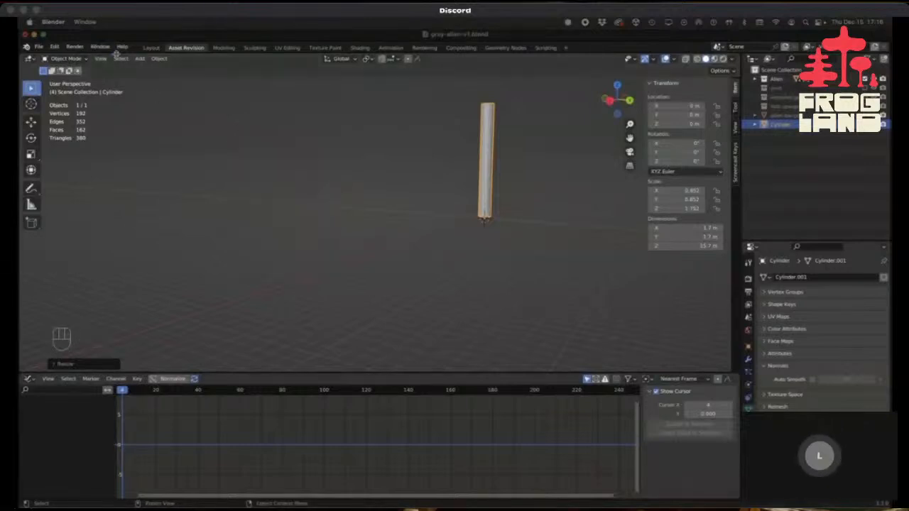
left_click(159, 59)
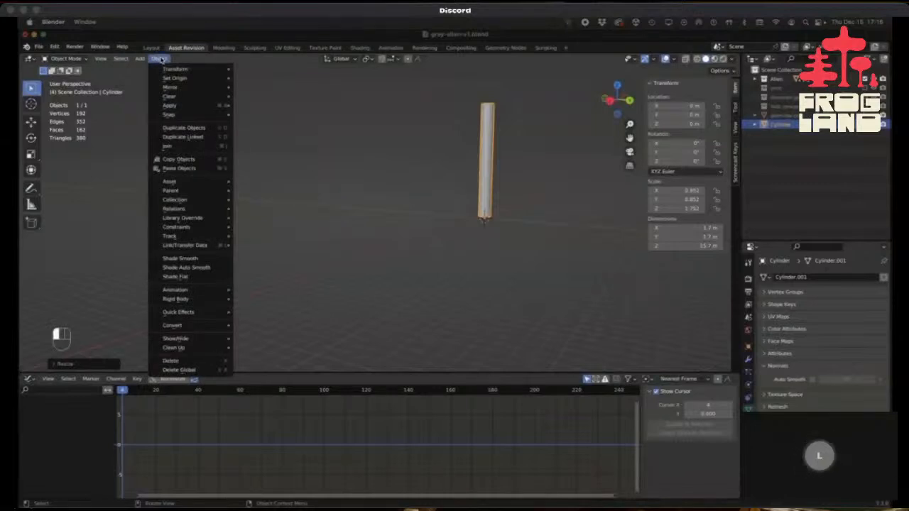
mouse_move(178, 106)
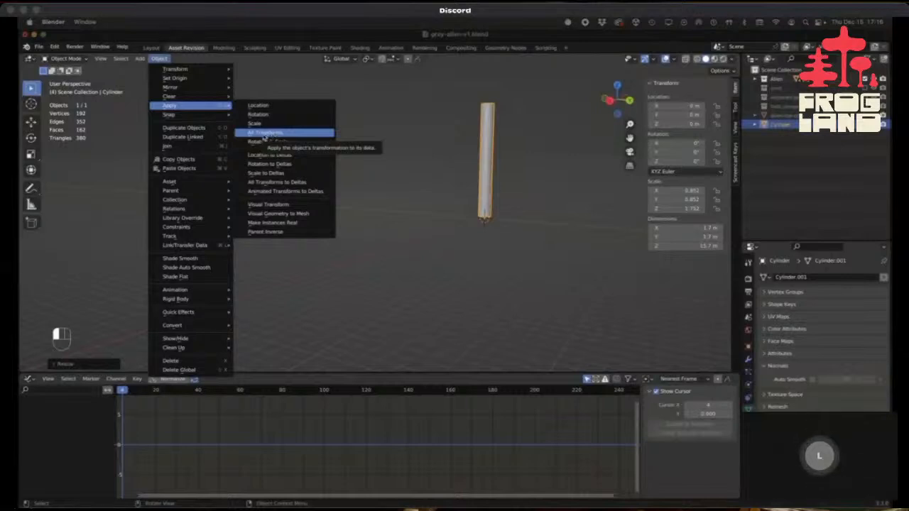
left_click(264, 133)
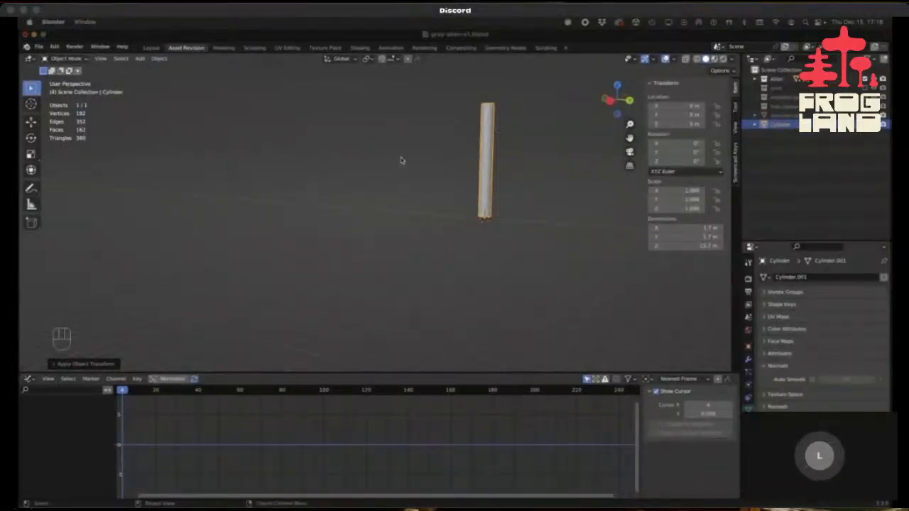
key("super+z")
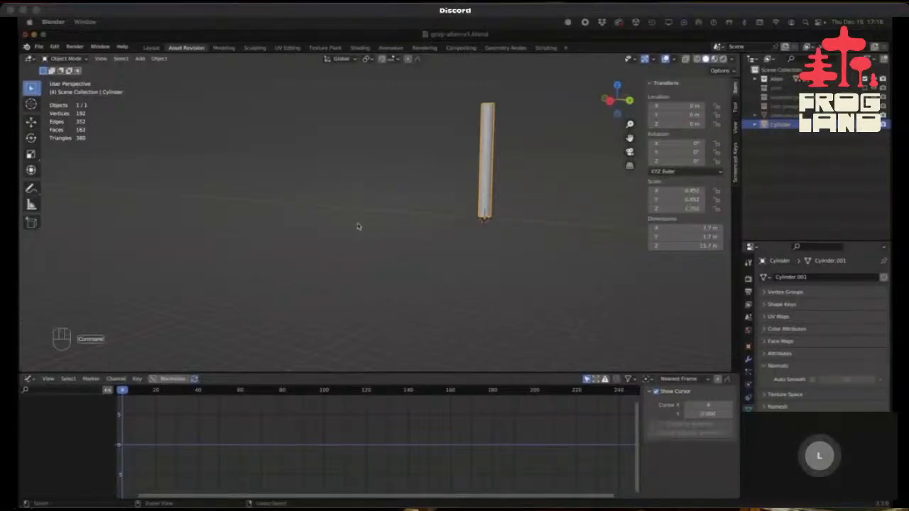
Apply all transforms to the cylinder so its scale resets to 1.000 on every axis.
key("super+a")
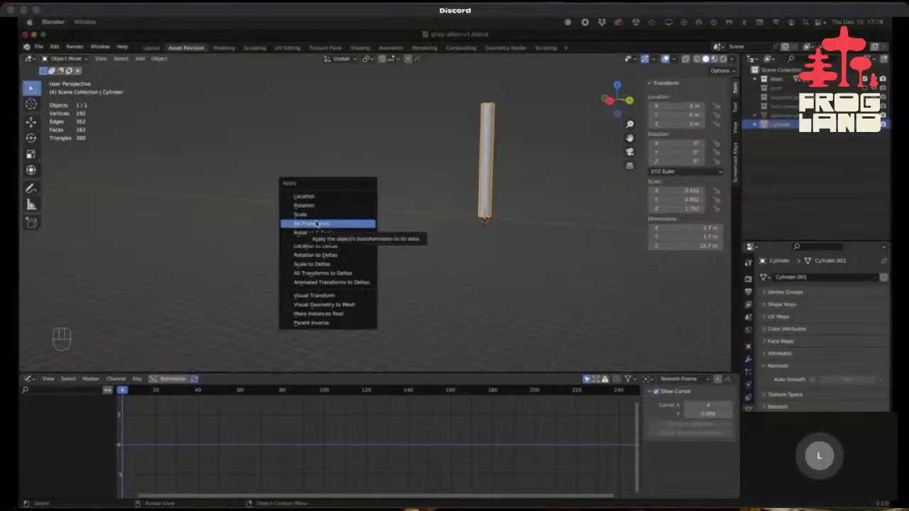
left_click(317, 224)
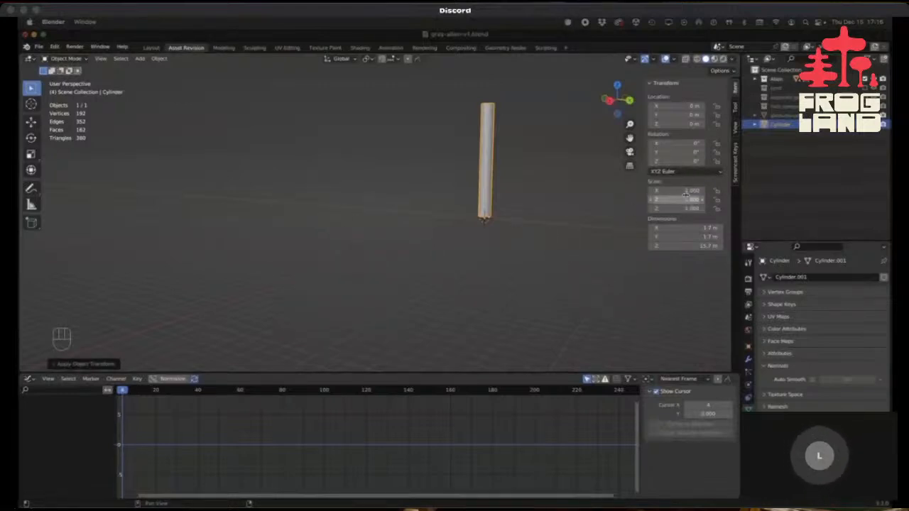
middle_click_drag(448, 245, 427, 249)
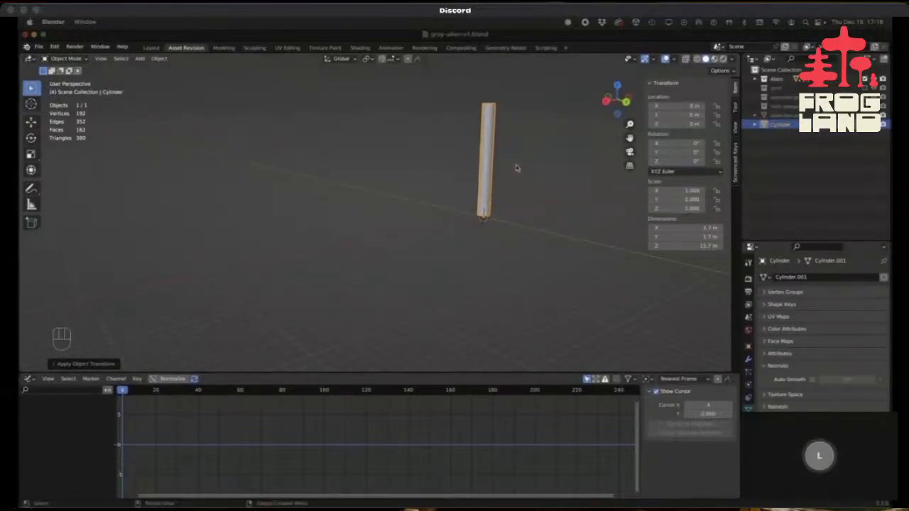
Add a single-bone armature at the world origin, at the cylinder's base.
scroll(492, 162, "up", 3)
middle_click_drag(477, 180, 469, 245)
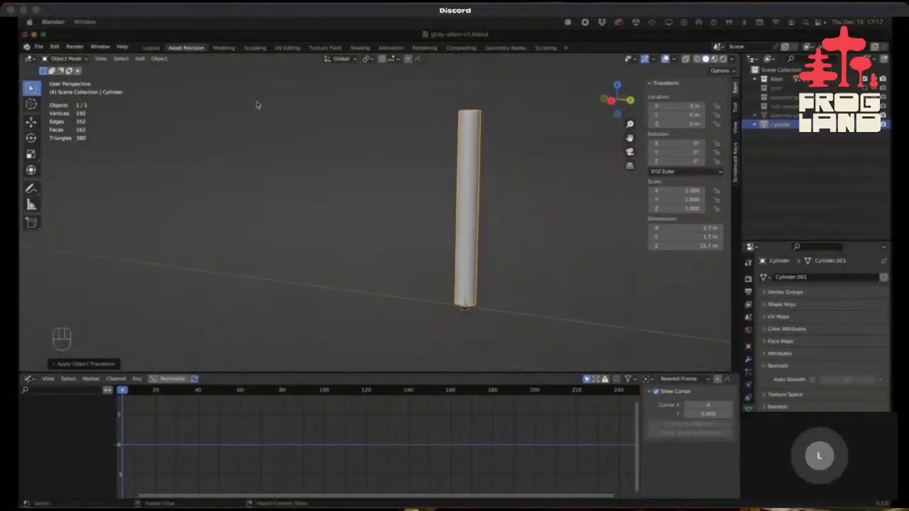
left_click(159, 59)
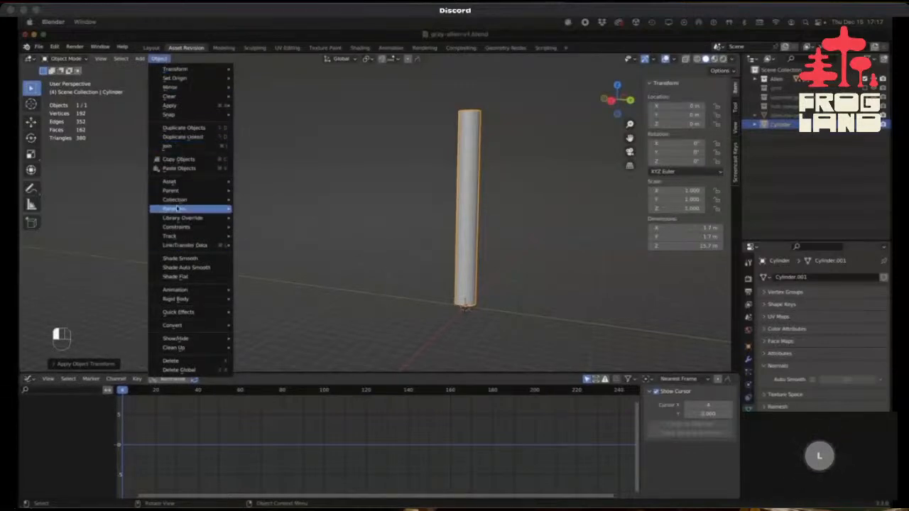
mouse_move(176, 182)
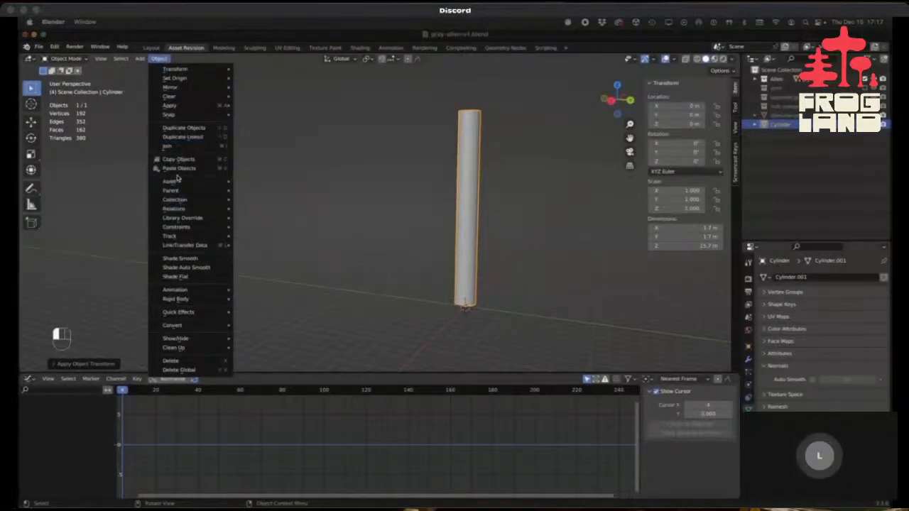
left_click(139, 59)
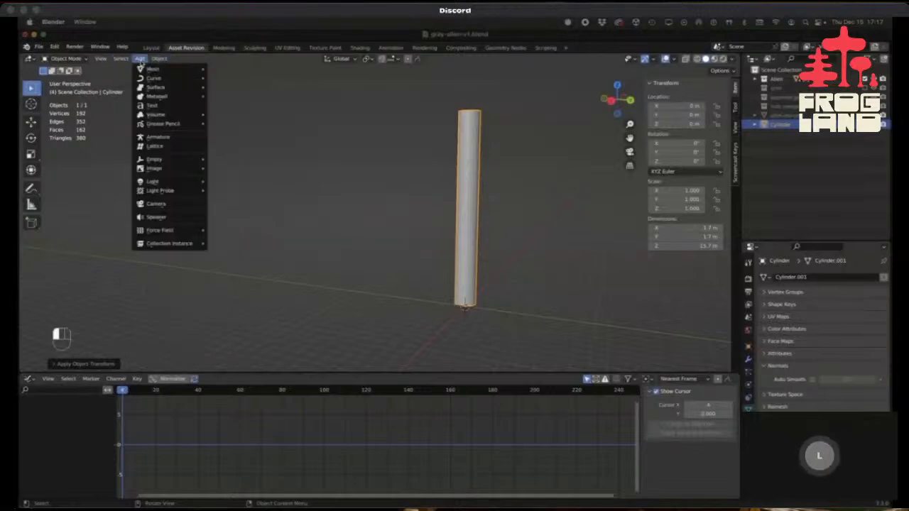
left_click(158, 137)
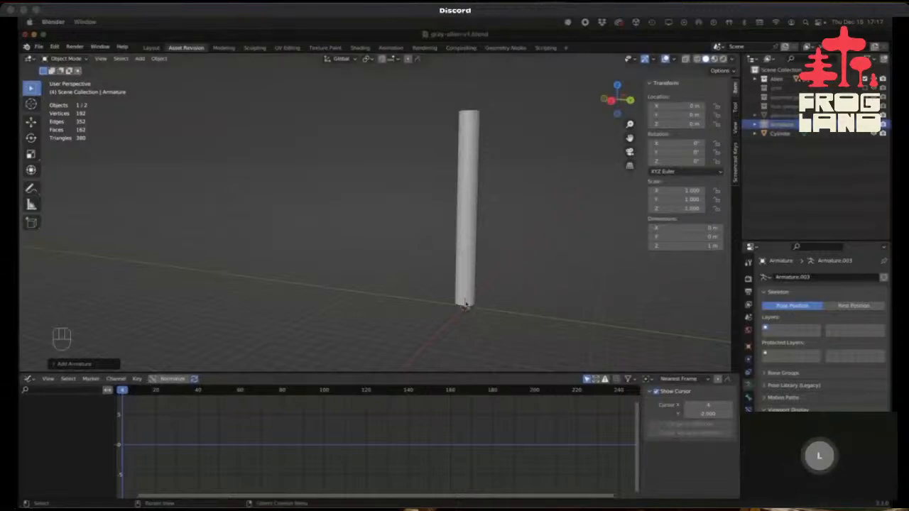
Select the cylinder and move it along global X, clear of the armature at the origin.
left_click(456, 268)
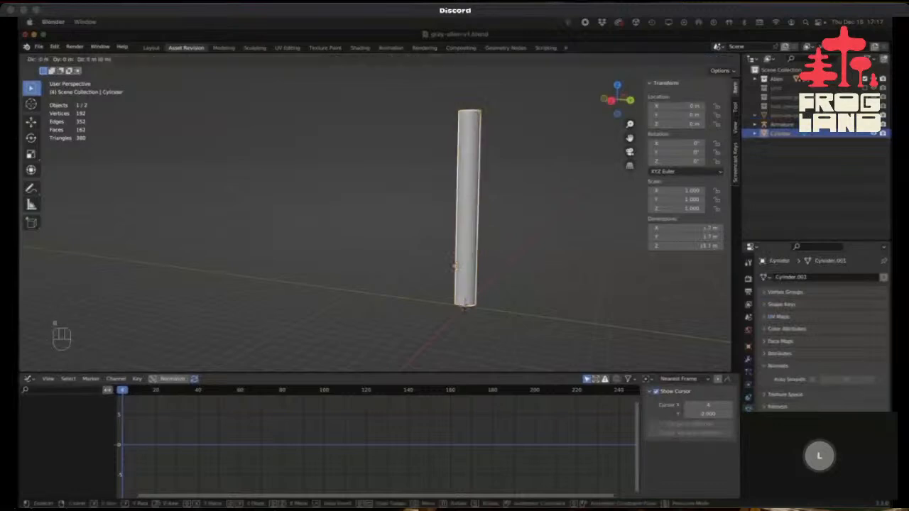
key("g")
key("x")
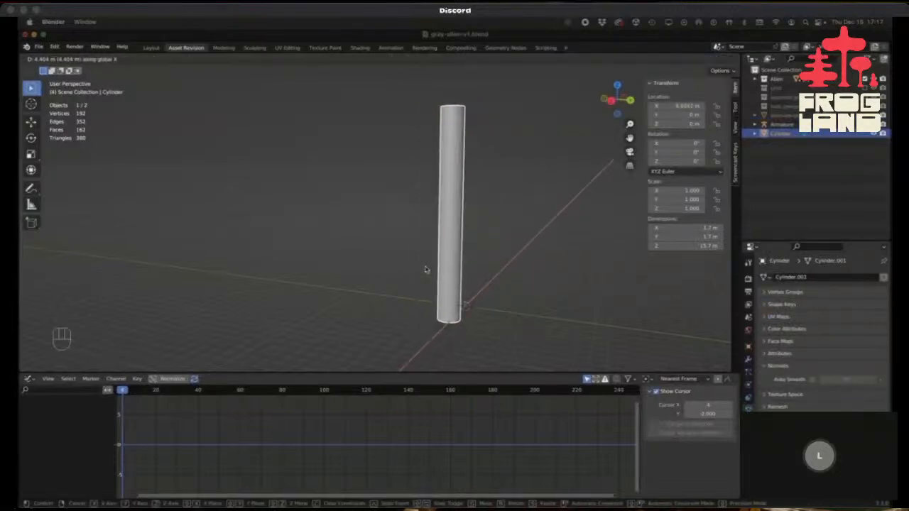
left_click(425, 266)
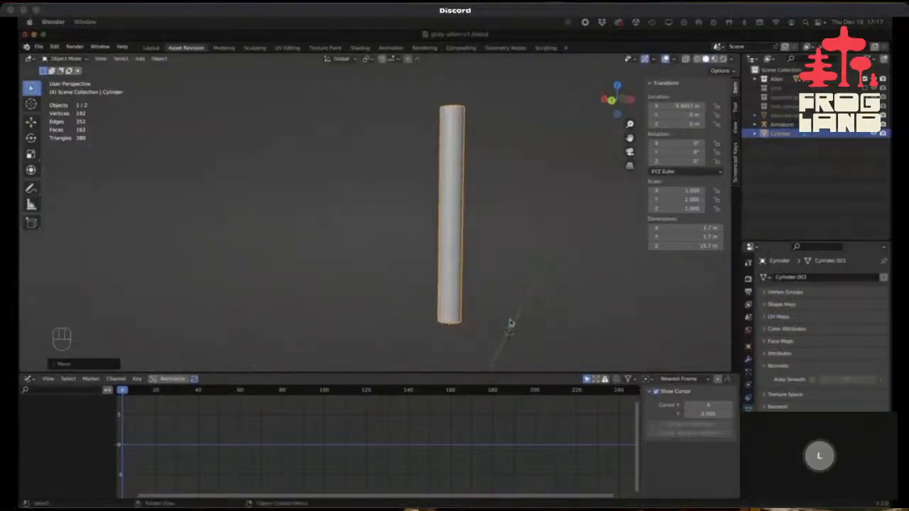
Select the armature at the origin and expand its outliner hierarchy down to the single bone.
left_click(510, 324)
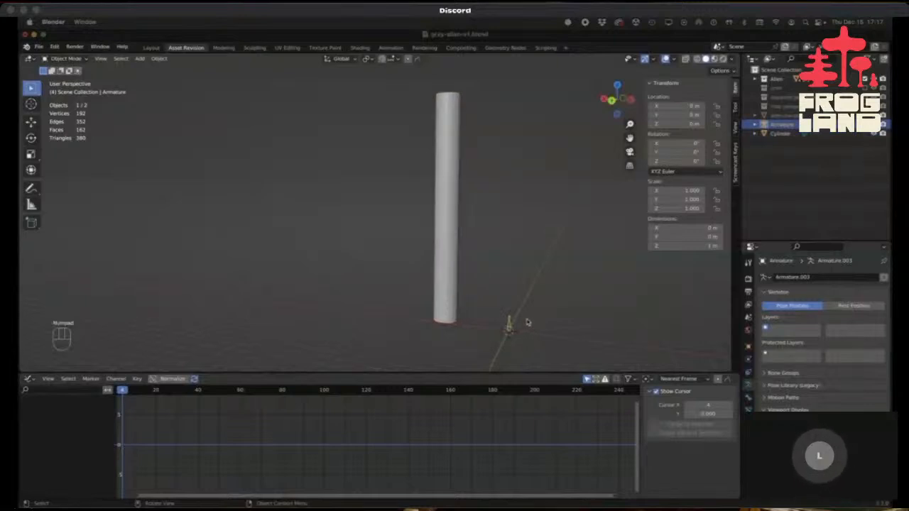
key("KP_Decimal")
scroll(404, 291, "down", 8)
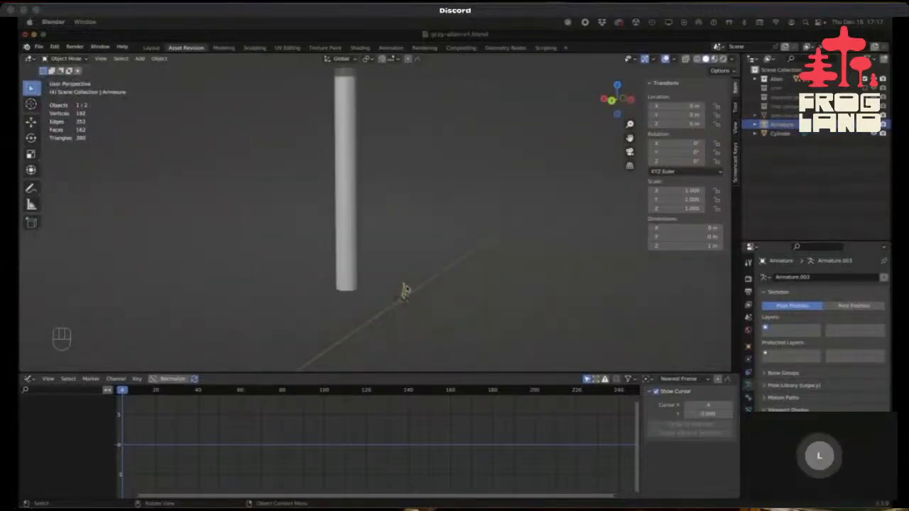
scroll(404, 291, "up", 4)
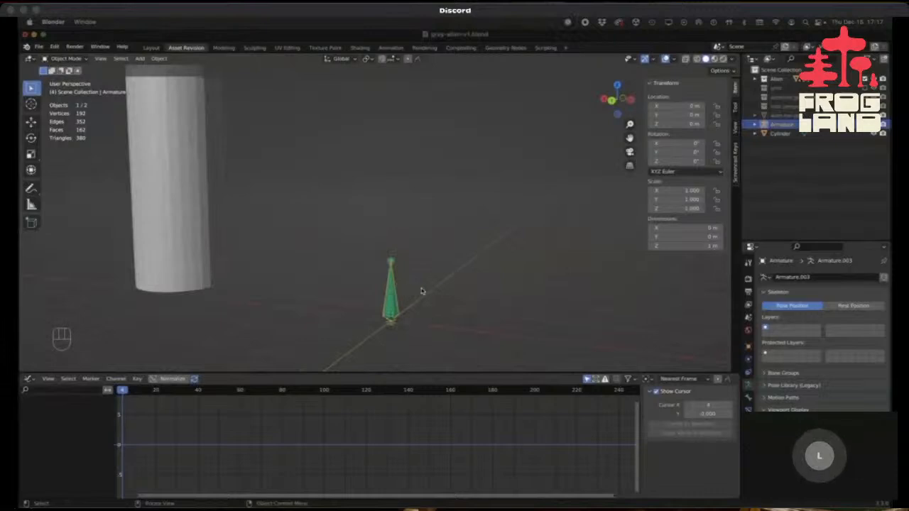
left_click_drag(788, 240, 788, 188)
left_click(756, 125)
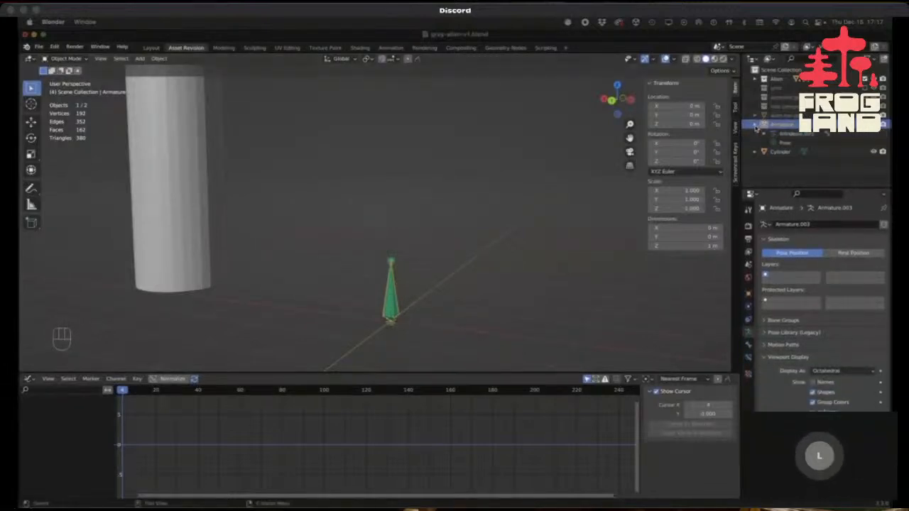
left_click(764, 134)
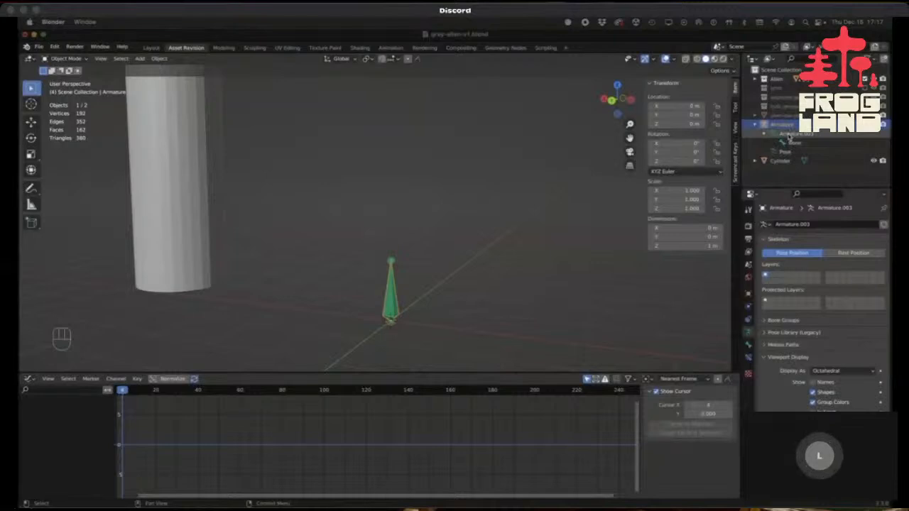
Rename the armature's single bone to root.
left_click(788, 134)
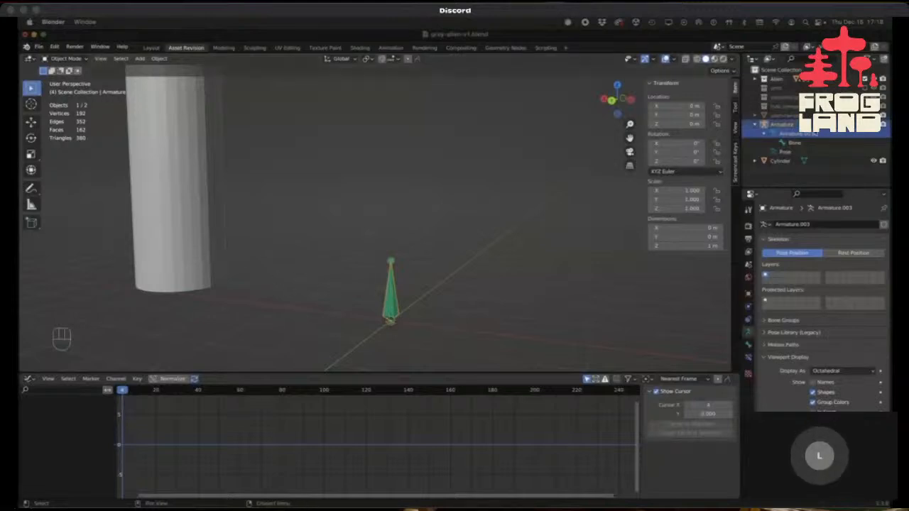
left_click(794, 142)
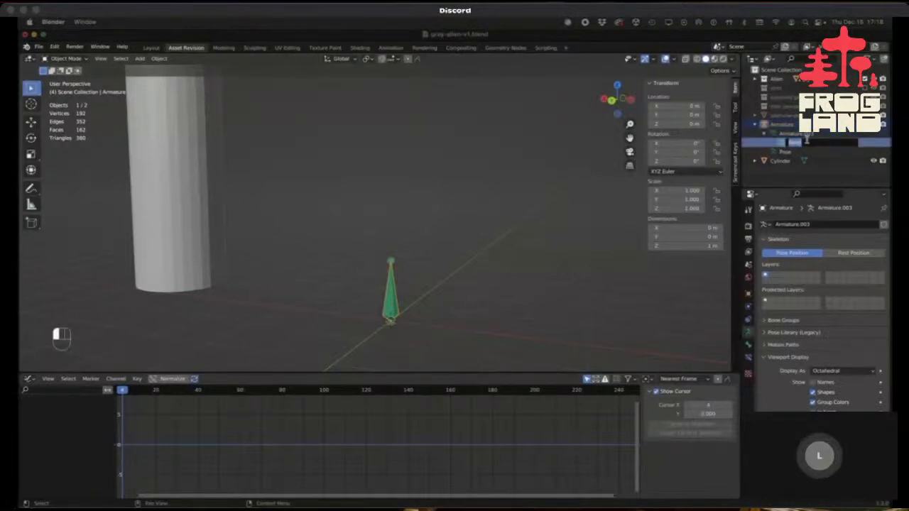
type("root")
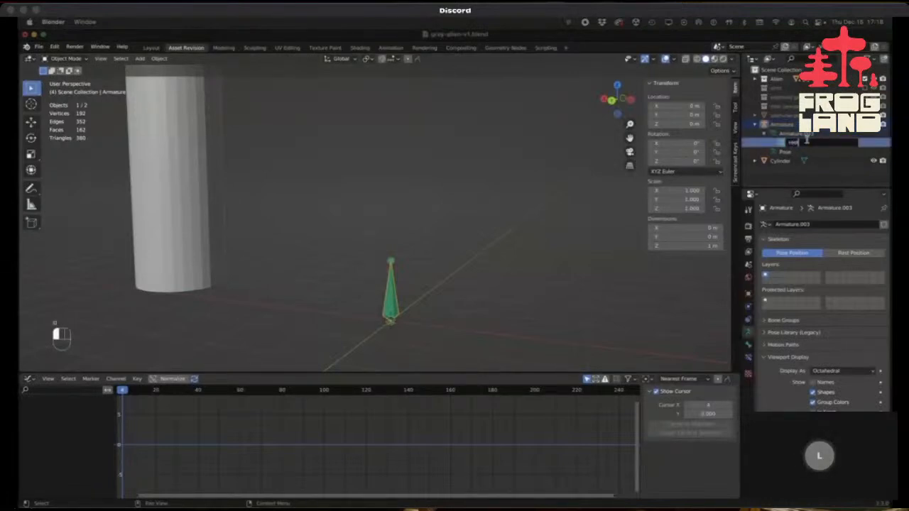
key("Return")
Select the cylinder and set its X location to 0 m so it stands over the armature at the origin.
middle_click_drag(399, 296, 398, 294)
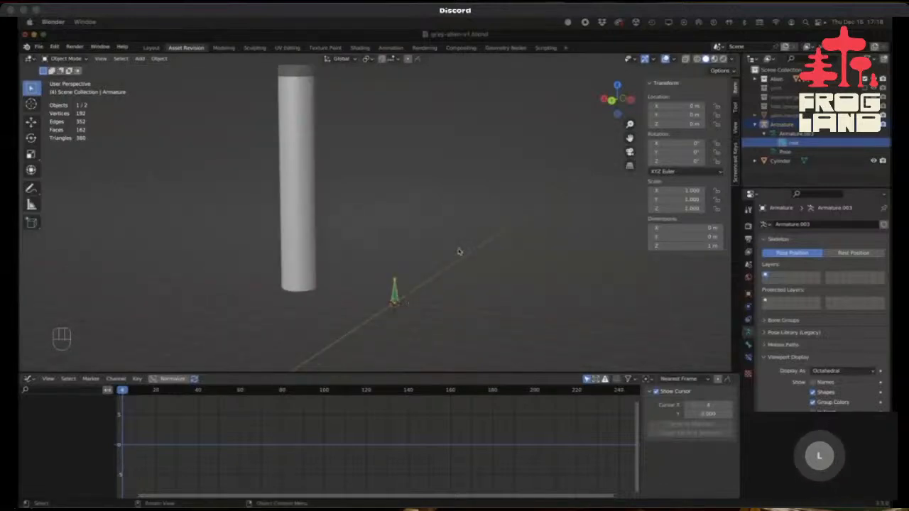
left_click(301, 180)
left_click(694, 105)
type("0")
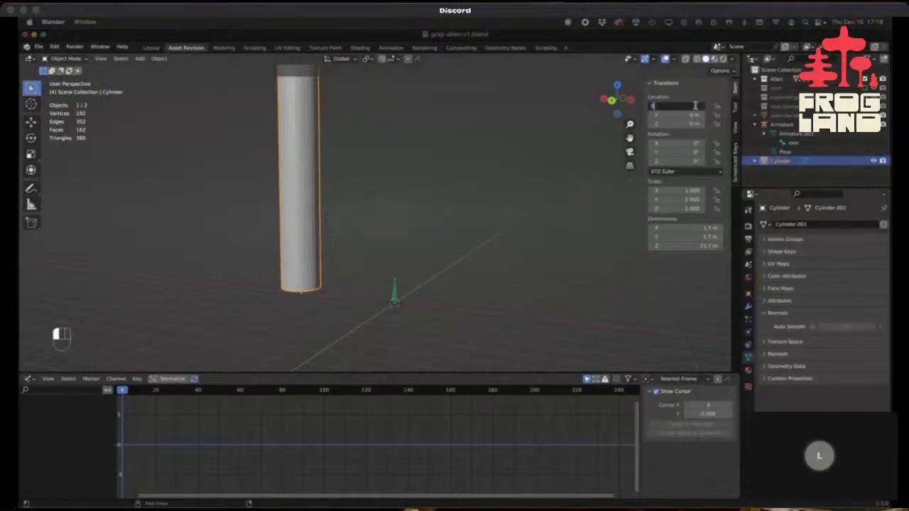
key("Return")
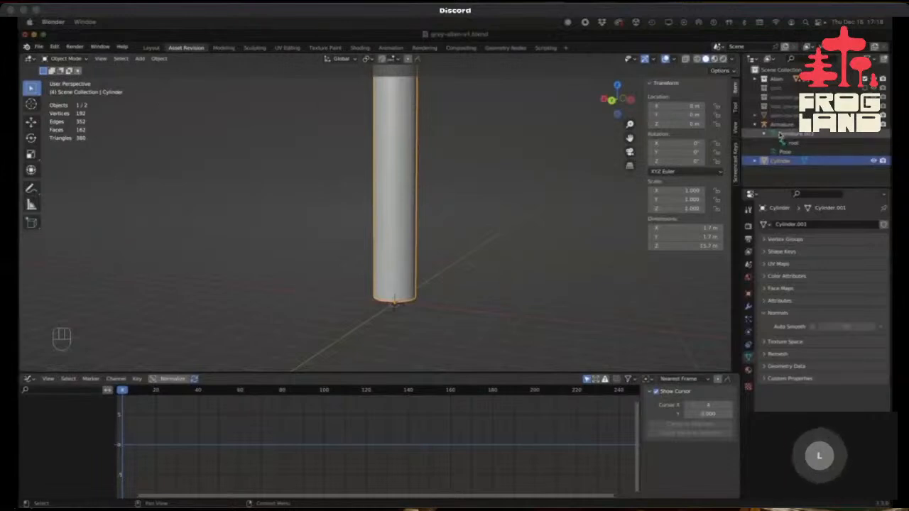
Enable In Front in the armature's viewport display settings and view the cylinder from the front.
left_click(792, 133)
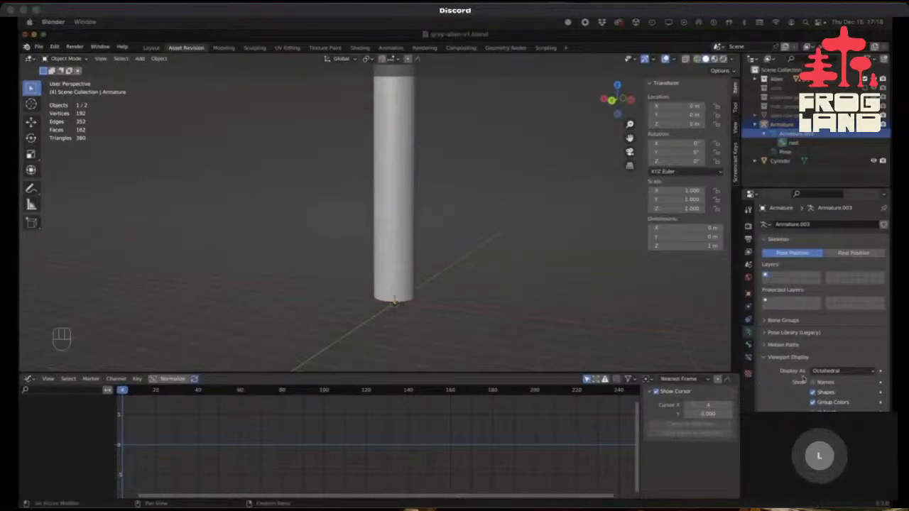
left_click(813, 411)
middle_click_drag(497, 334, 409, 316)
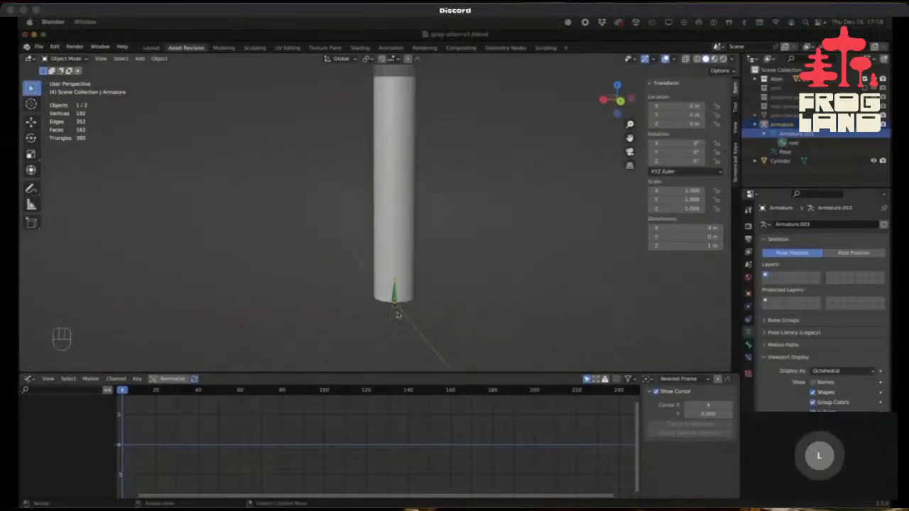
key("KP_1")
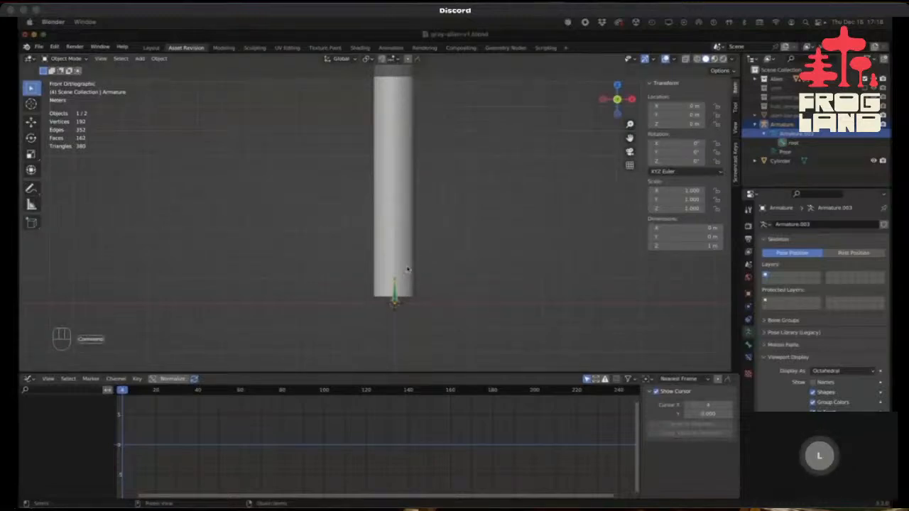
key("super+Tab")
key("super+Tab")
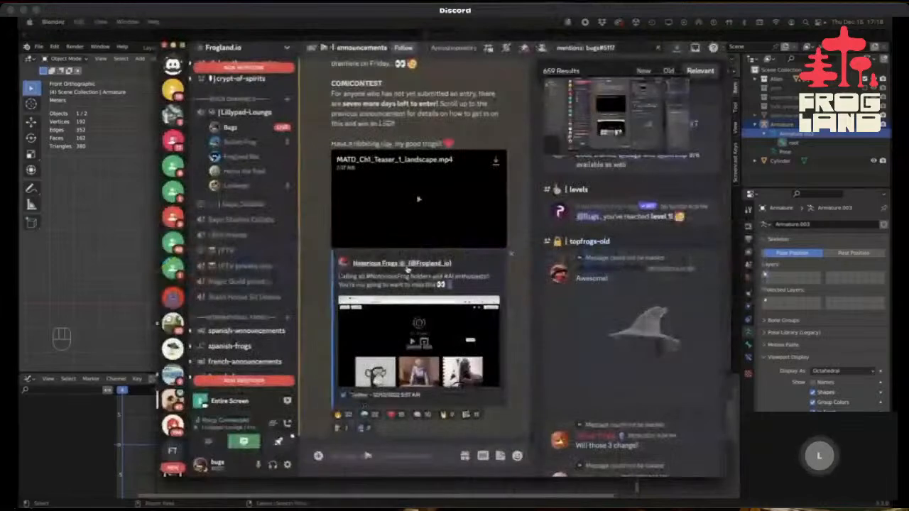
key("super+Tab")
key("super+Tab")
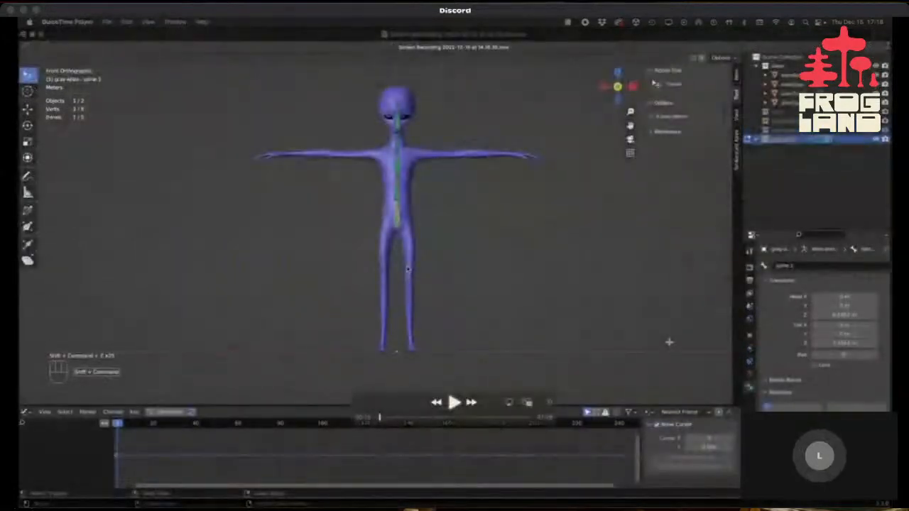
key("super+Tab")
left_click(291, 262)
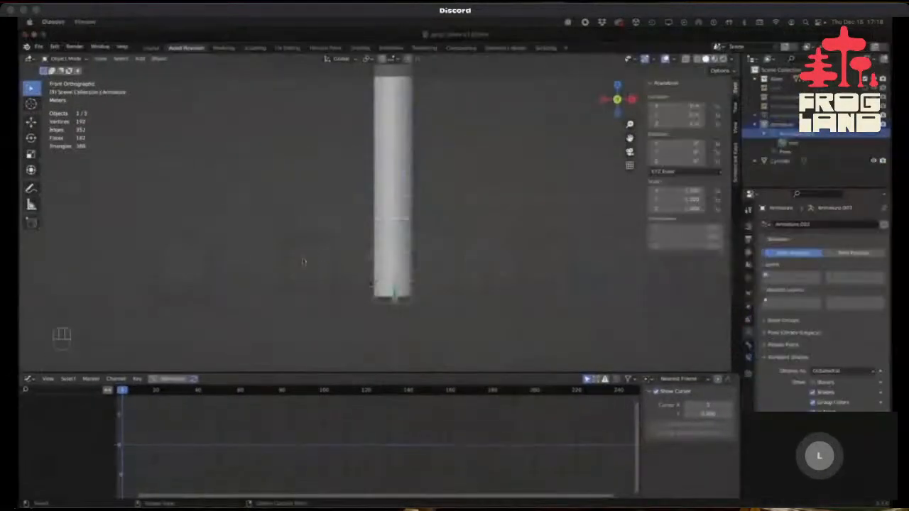
Enlarge the 3D viewport by shrinking the graph editor beneath it.
left_click_drag(417, 369, 417, 480)
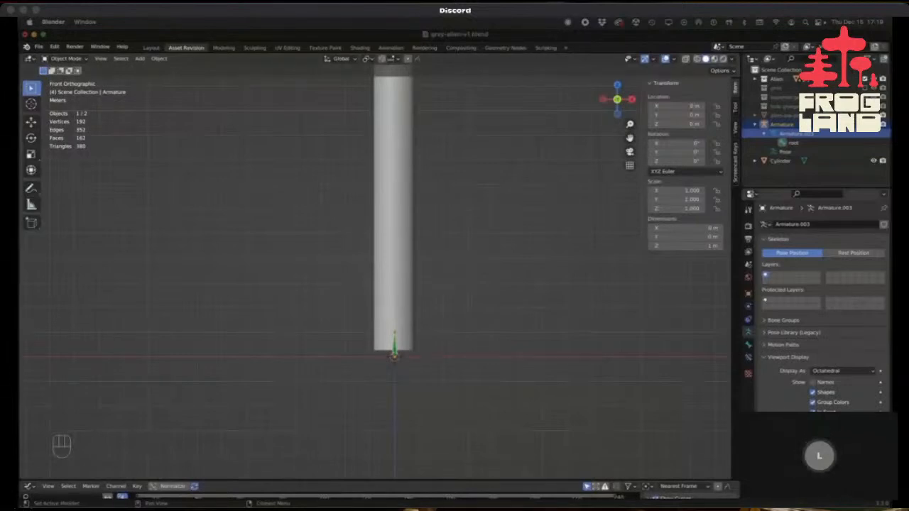
Turn the armature's In Front display off and back on to compare how the bone shows inside the cylinder.
left_click(812, 412)
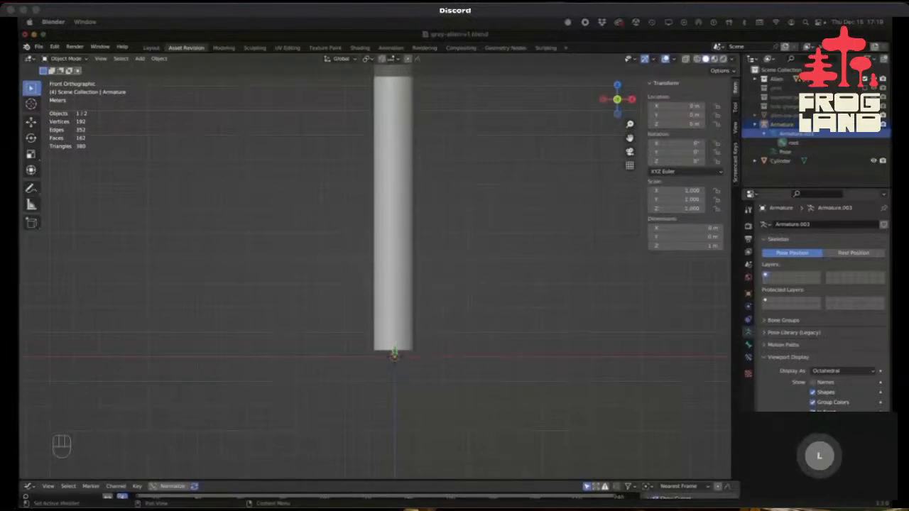
left_click(765, 357)
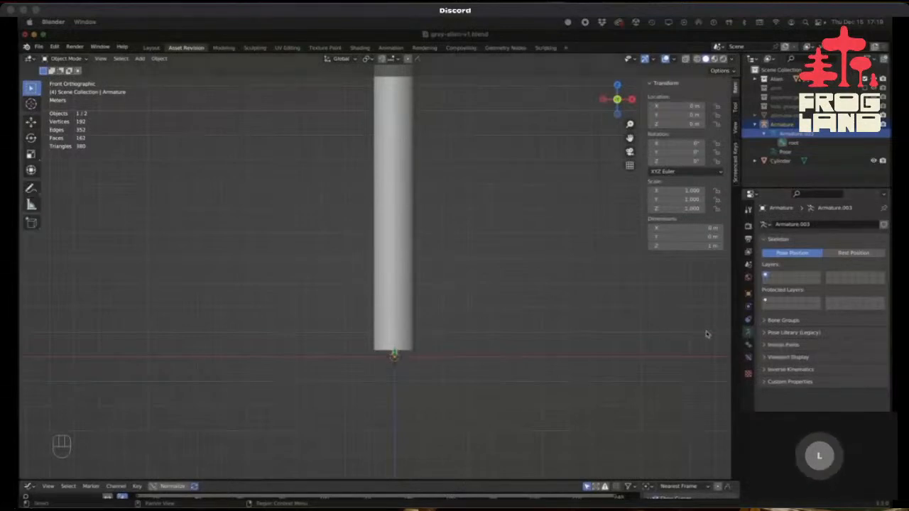
left_click(766, 357)
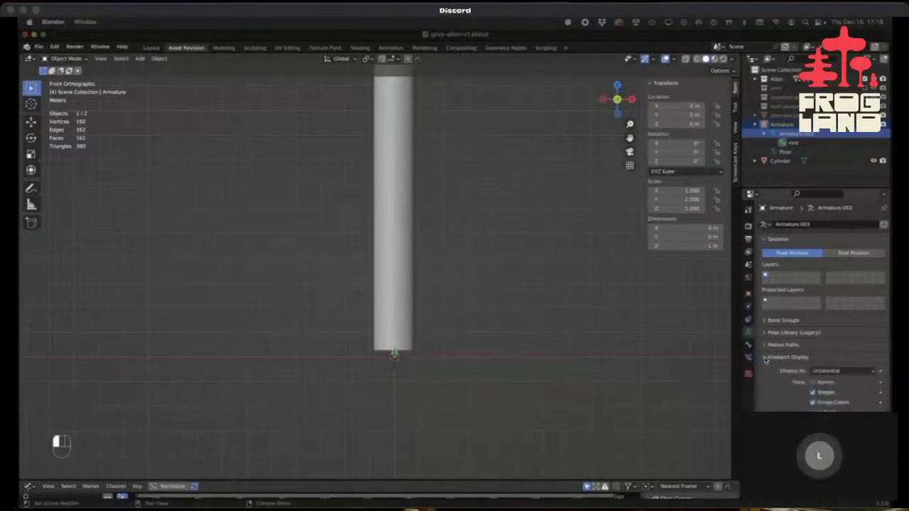
left_click(830, 374)
left_click(830, 374)
left_click(813, 413)
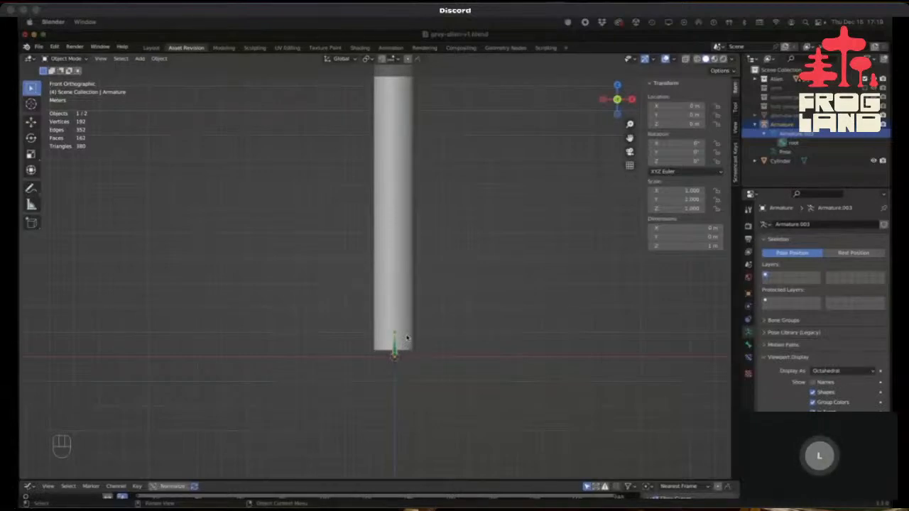
Move the cylinder's whole mesh straight down in Edit Mode with snapping until its base sits at the origin, and select the armature in Object Mode.
key("KP_7")
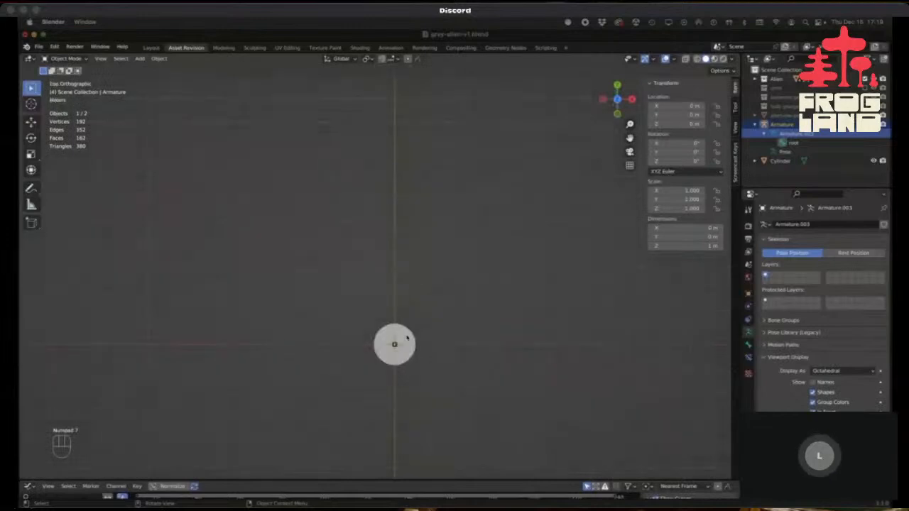
scroll(389, 368, "up", 6)
middle_click_drag(389, 369, 485, 253)
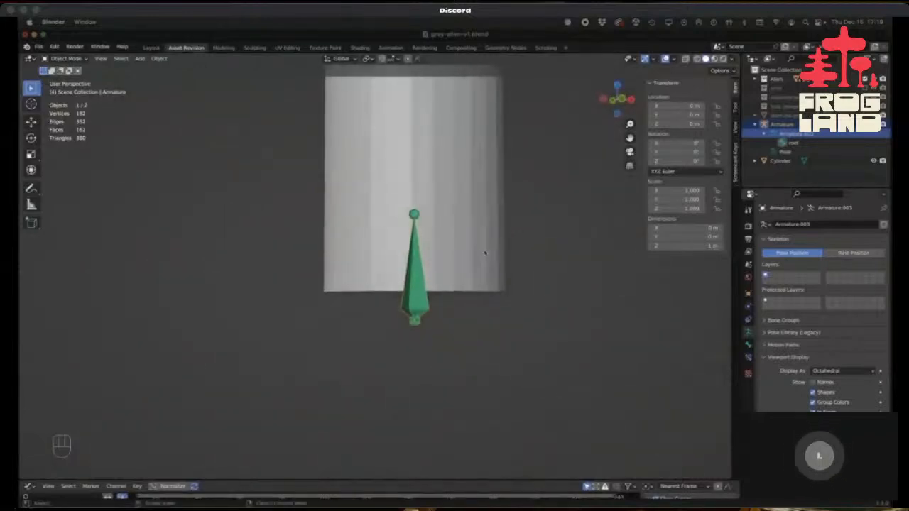
key("KP_1")
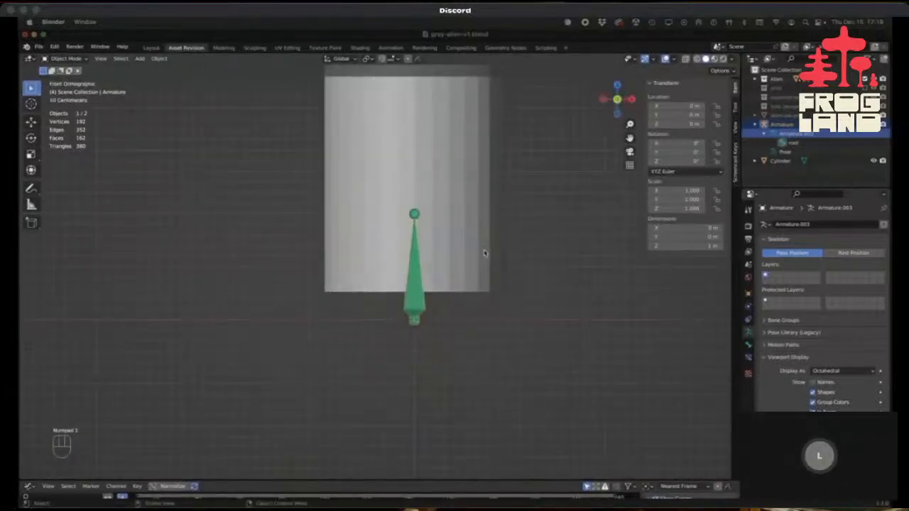
scroll(469, 342, "down", 5)
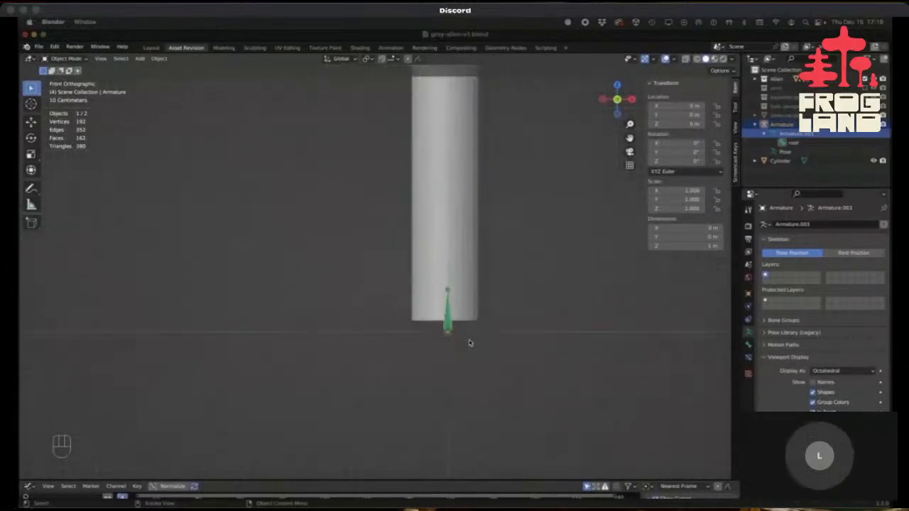
left_click(465, 245)
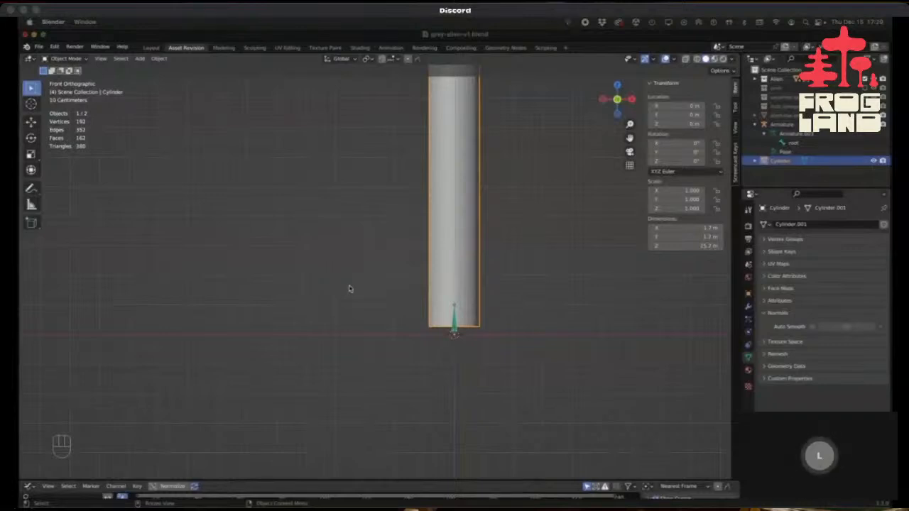
key("Tab")
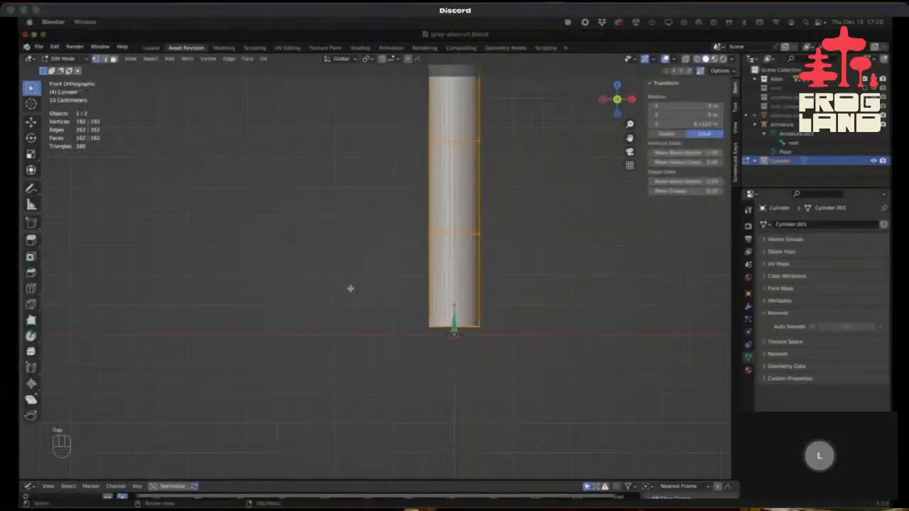
key("g")
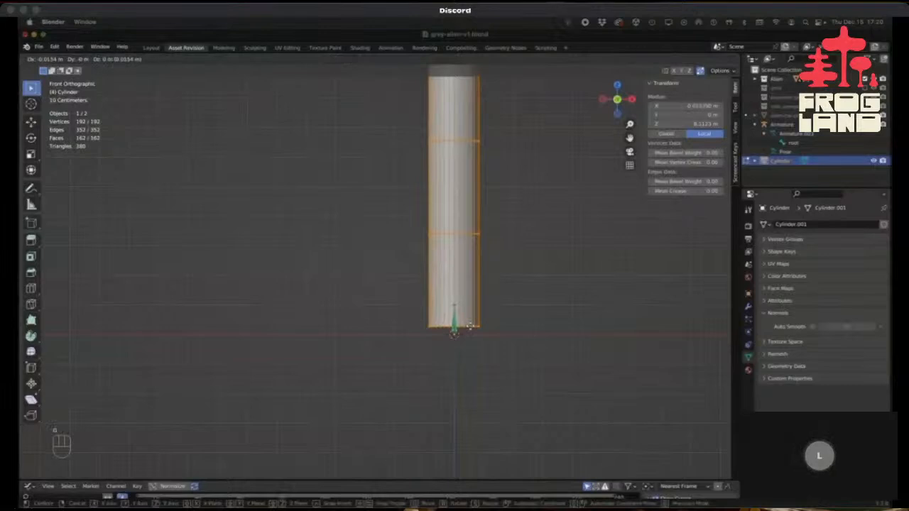
key("ctrl")
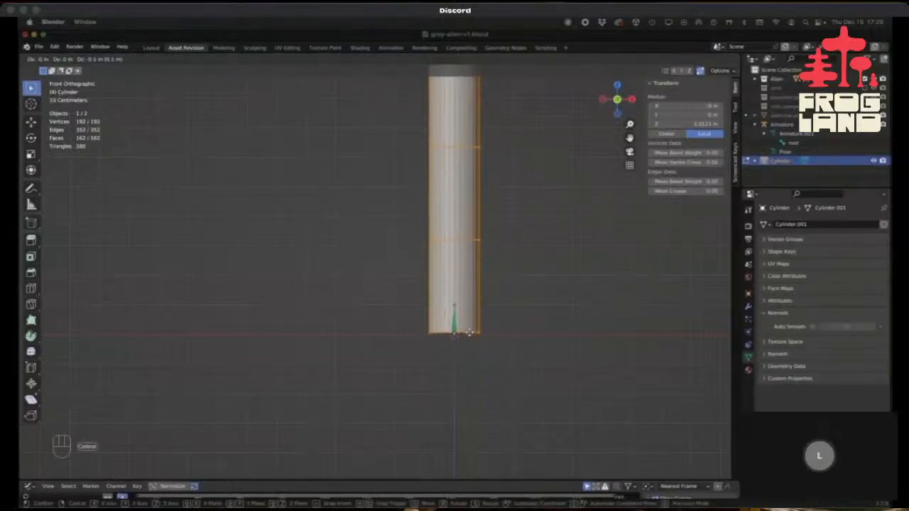
left_click(469, 332)
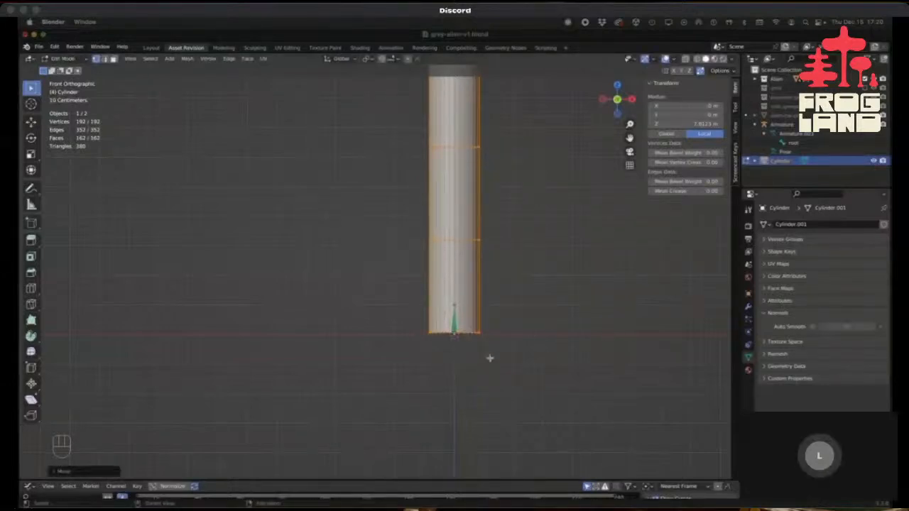
key("Tab")
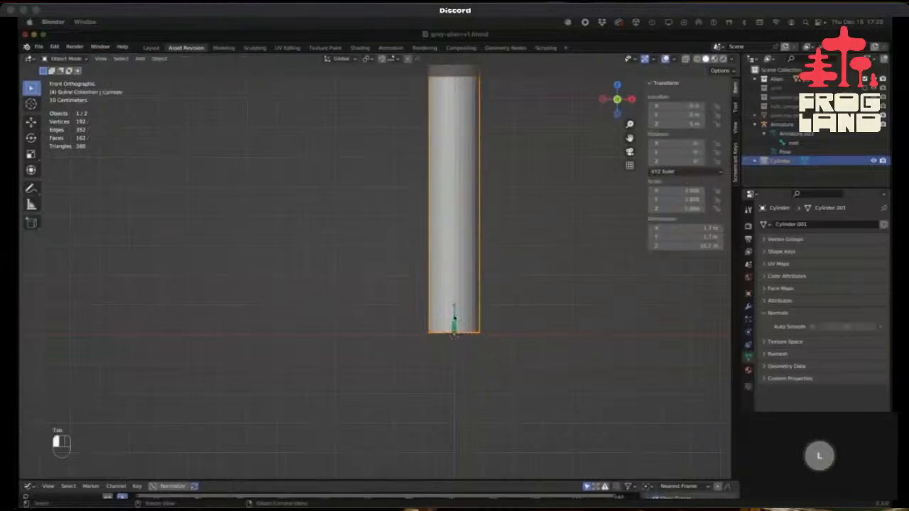
left_click(455, 320)
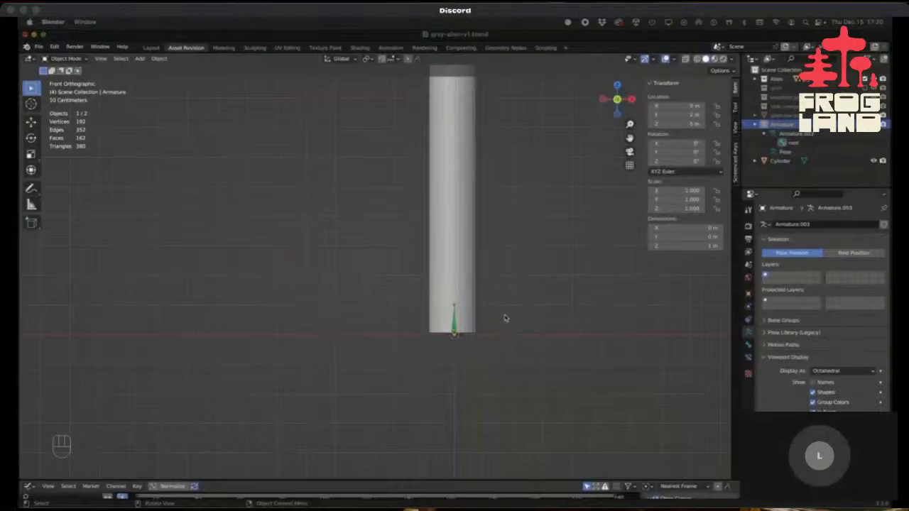
Show the wireframe overlay on the cylinder's segments and hide it again.
scroll(458, 312, "down", 3)
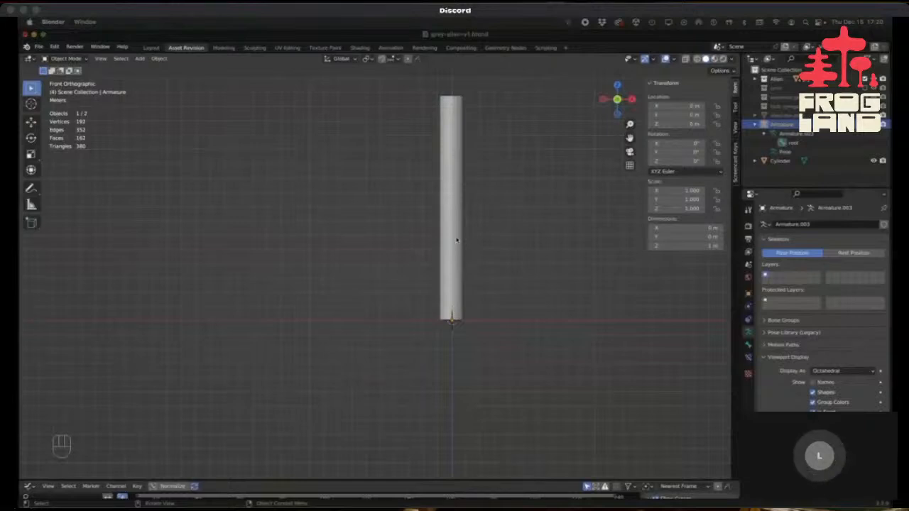
left_click(673, 59)
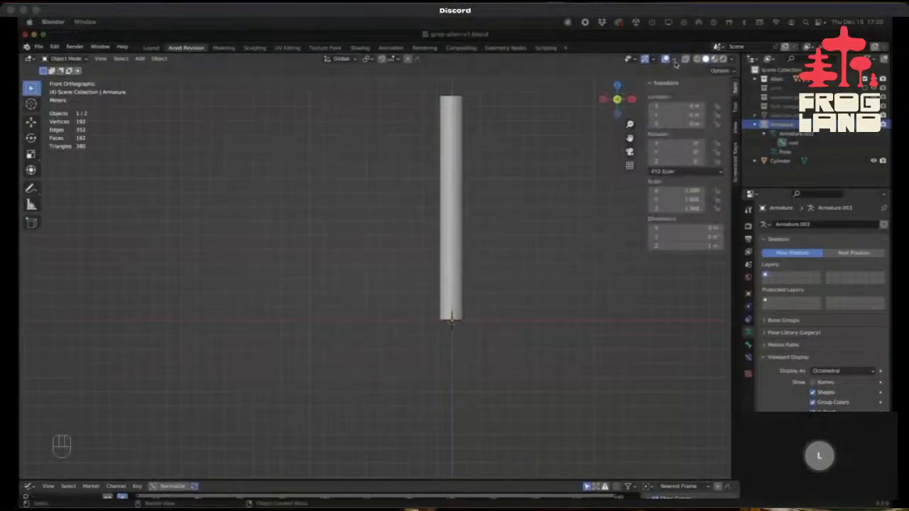
left_click(673, 59)
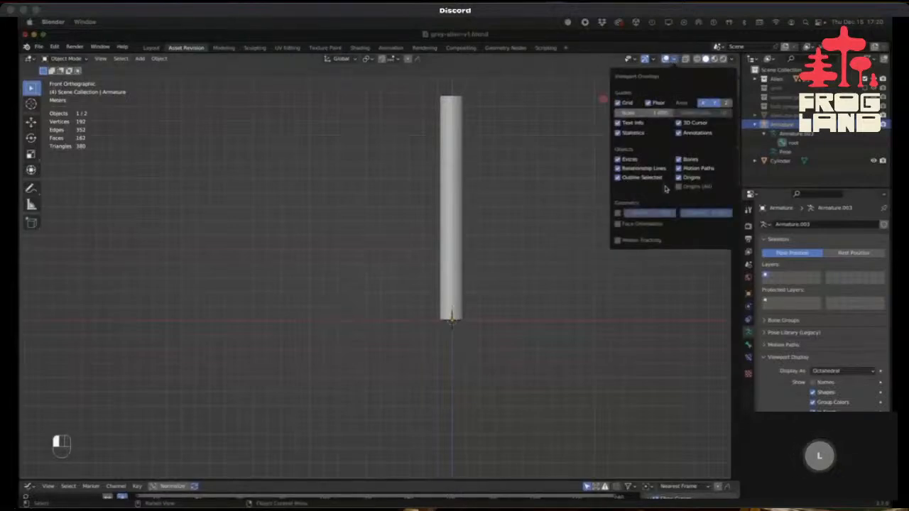
left_click(617, 214)
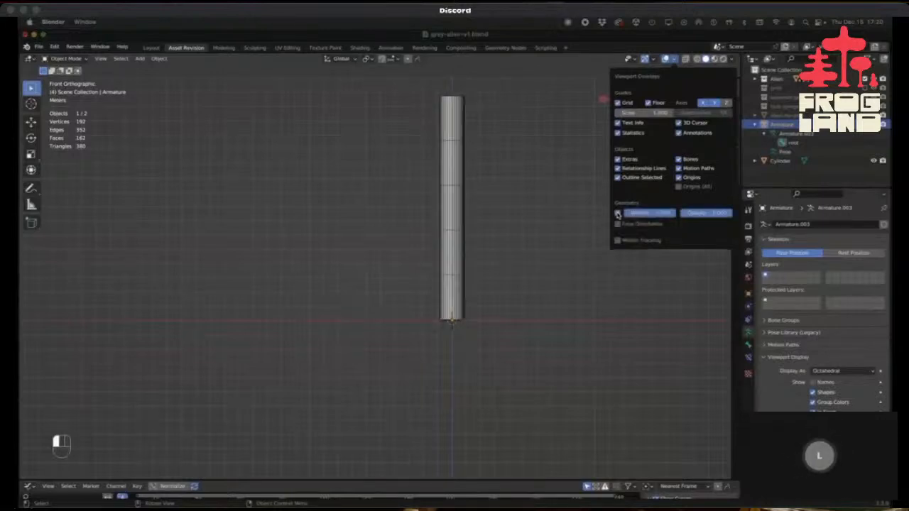
left_click(617, 214)
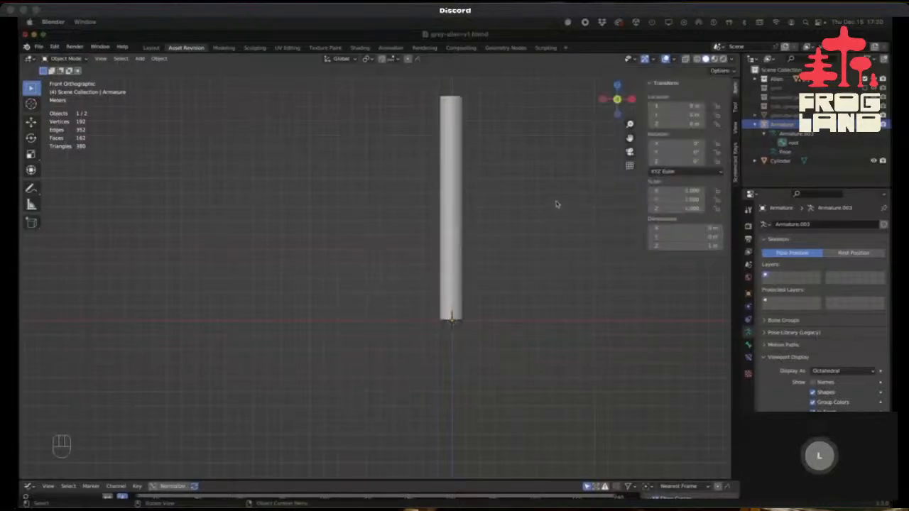
Enable X-ray and the wireframe overlay so the cylinder is see-through with its segment edges showing.
key("alt+z")
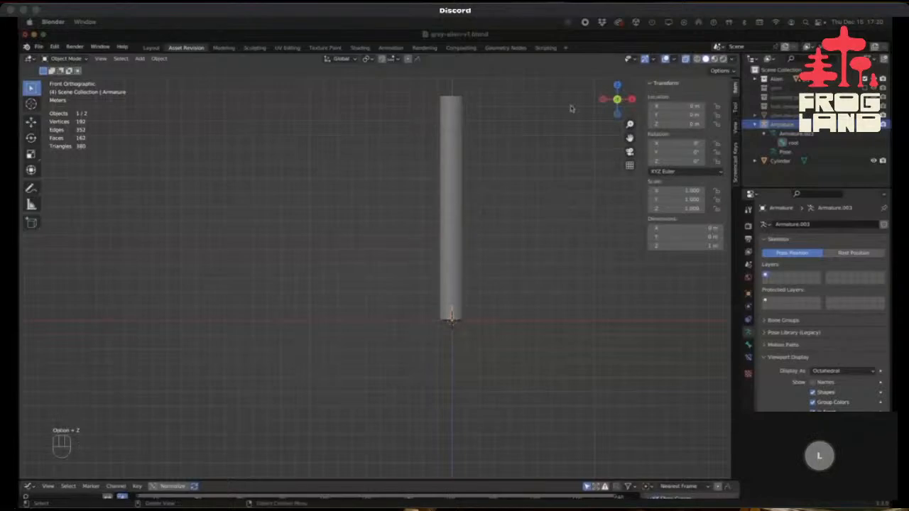
left_click(676, 60)
left_click(617, 213)
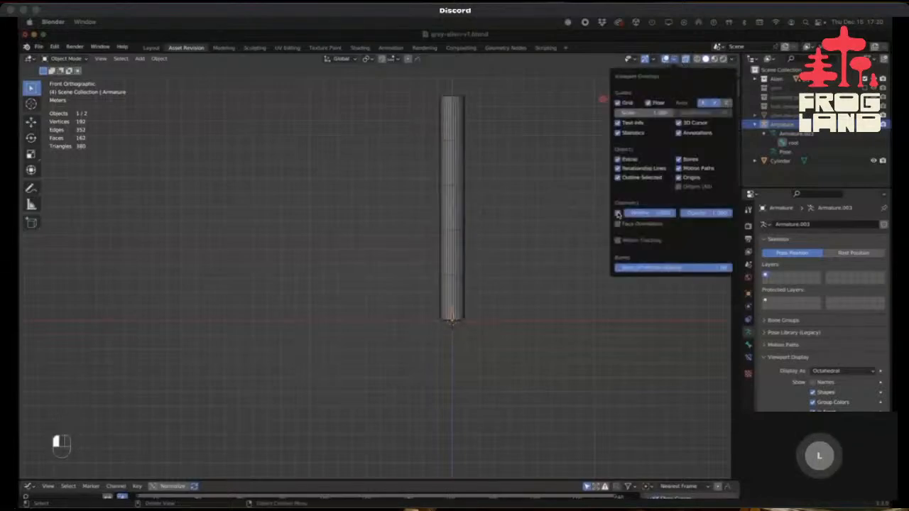
Lower the wireframe overlay's opacity to about 0.47 and show the selected object's transform properties.
mouse_move(704, 215)
left_mouse_down()
mouse_move(693, 214)
mouse_move(702, 214)
left_mouse_up()
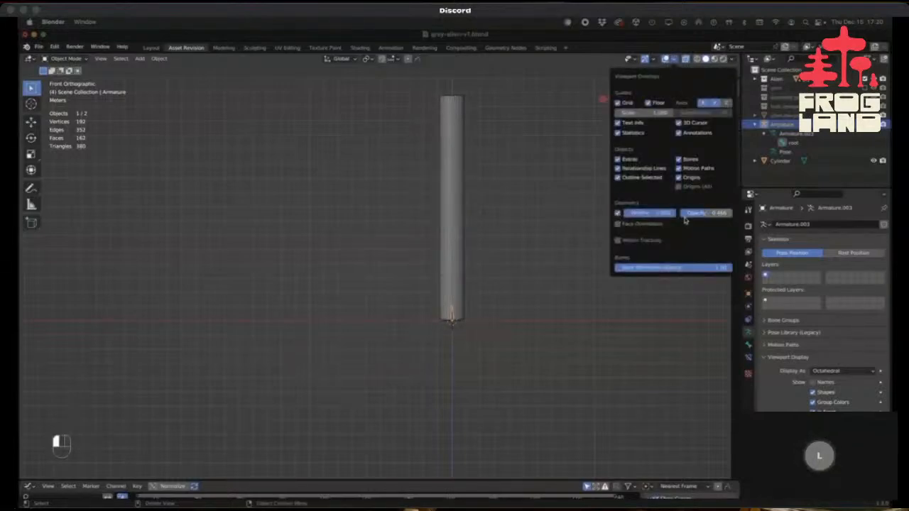
key("n")
Try to pick the root bone inside the see-through cylinder, entering and leaving the cylinder's Edit Mode, and reselect the armature.
scroll(493, 294, "up", 4)
left_click(390, 353)
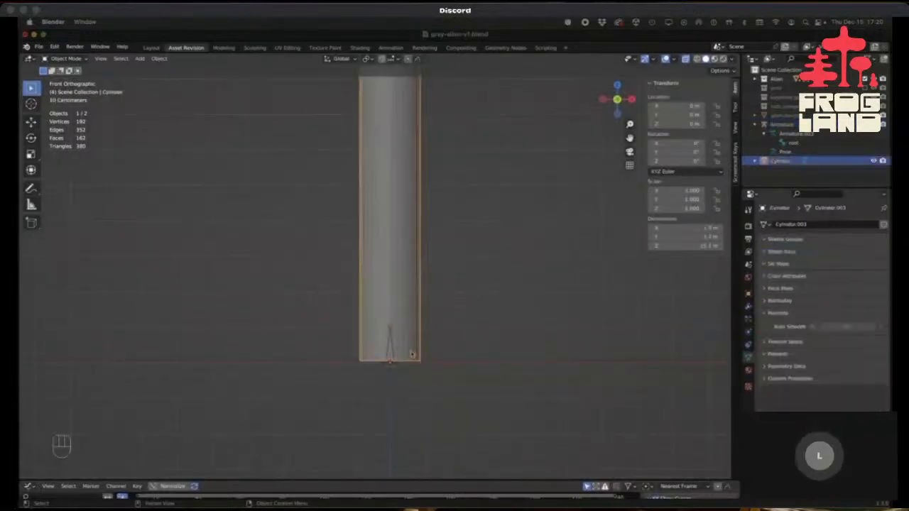
left_click(464, 341)
left_click(390, 349)
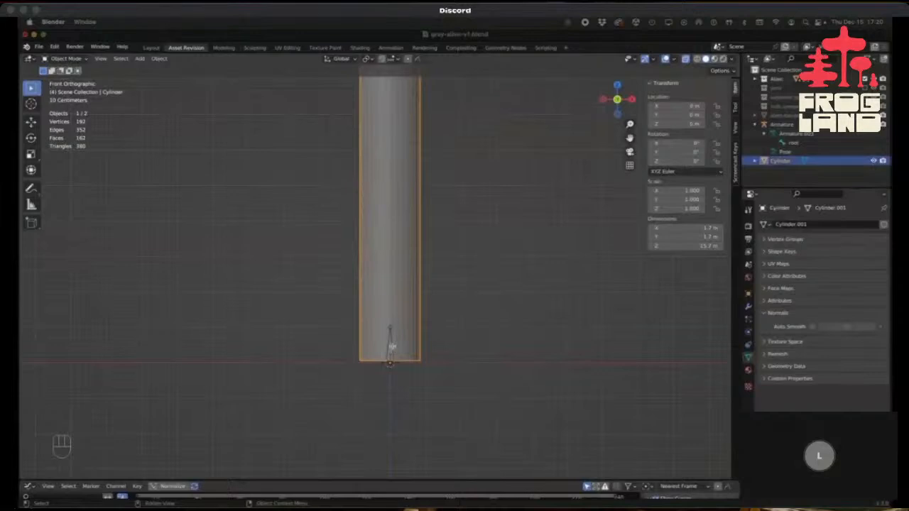
key("Tab")
left_click(392, 349)
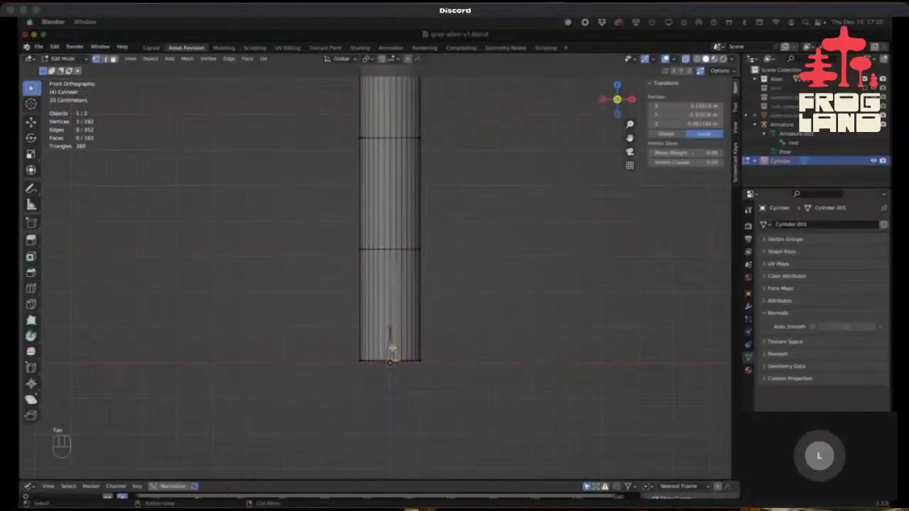
key("Tab")
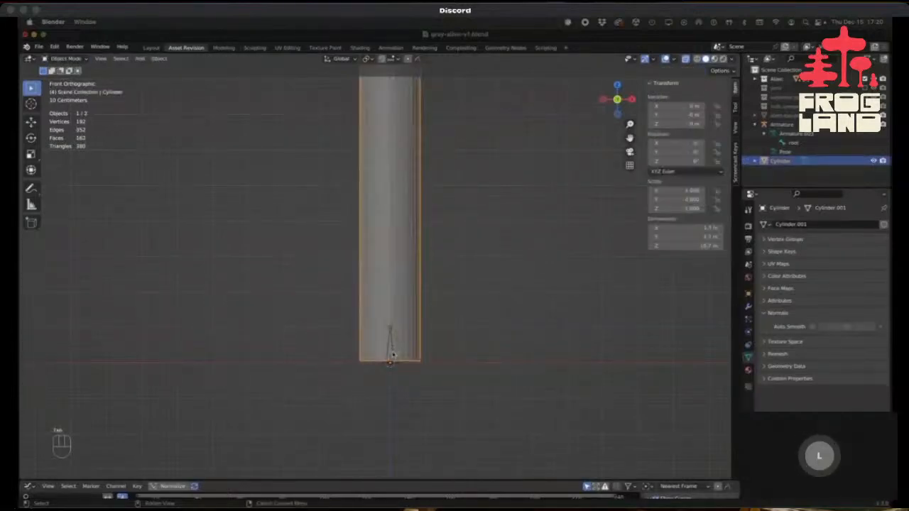
left_click(392, 353)
Turn off X-ray display and collapse the armature's entry in the scene hierarchy.
scroll(448, 321, "down", 4)
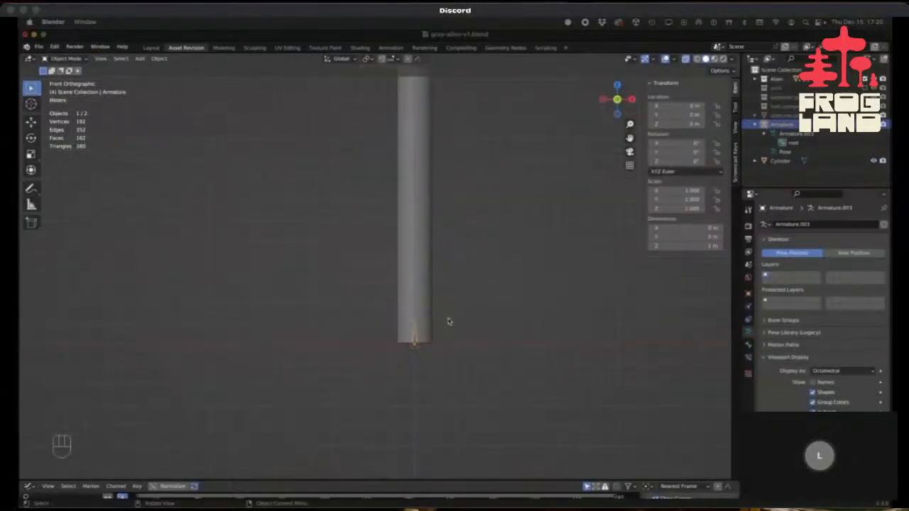
key("alt+z")
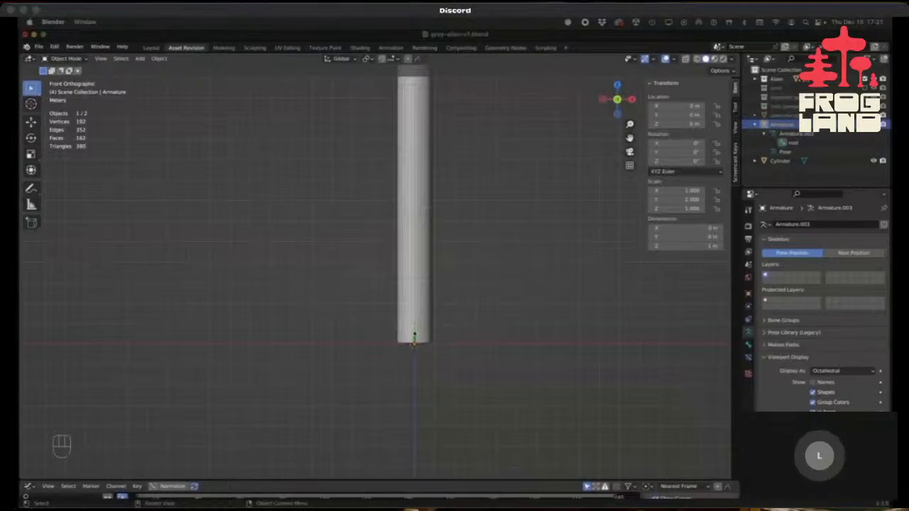
left_click(755, 124)
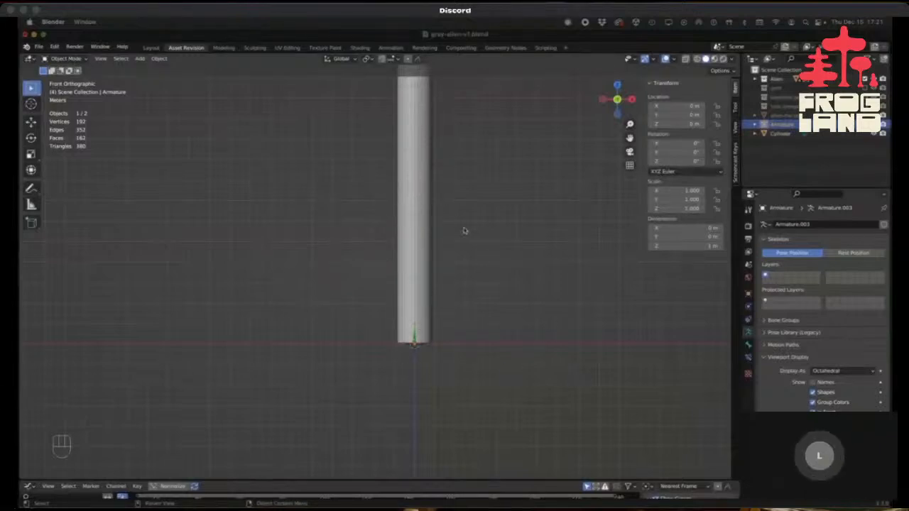
Switch the selected armature from Object Mode into Edit Mode.
key("KP_7")
middle_click_drag(475, 284, 476, 228)
middle_click_drag(476, 237, 480, 302)
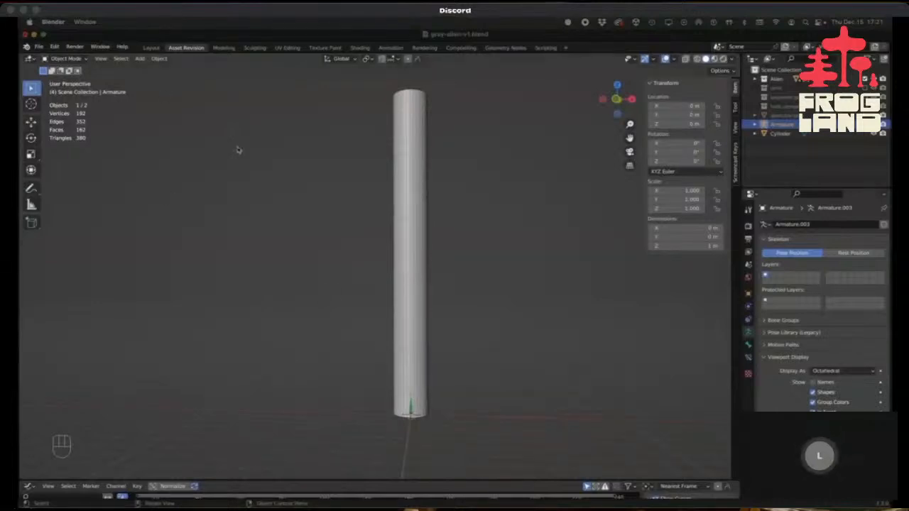
key("Tab")
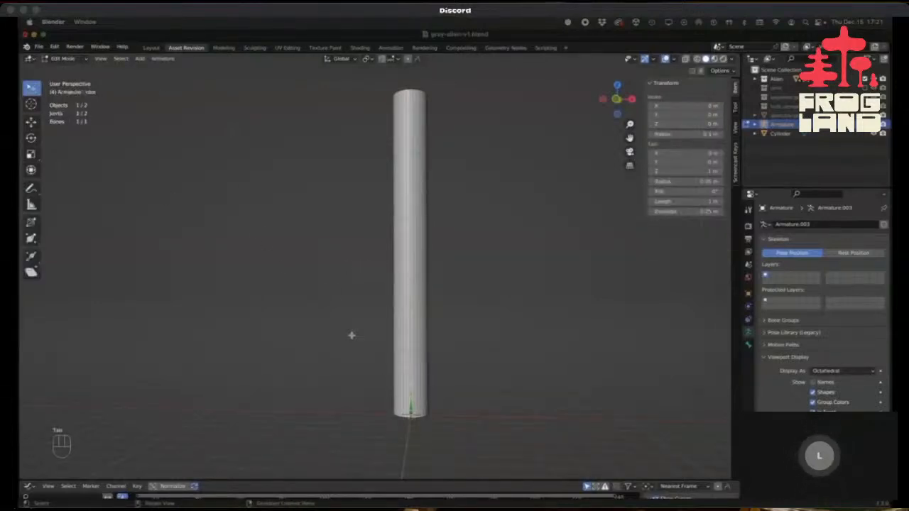
middle_click_drag(443, 374, 518, 364)
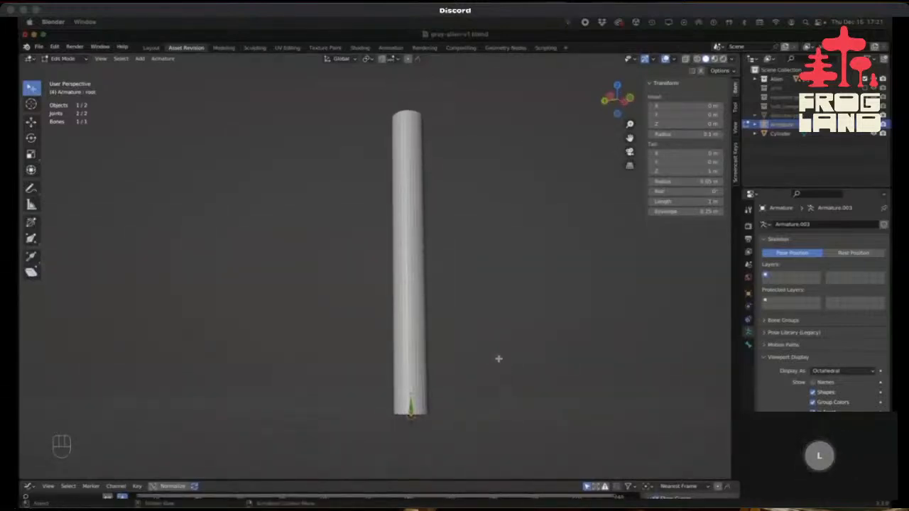
scroll(410, 263, "up", 3)
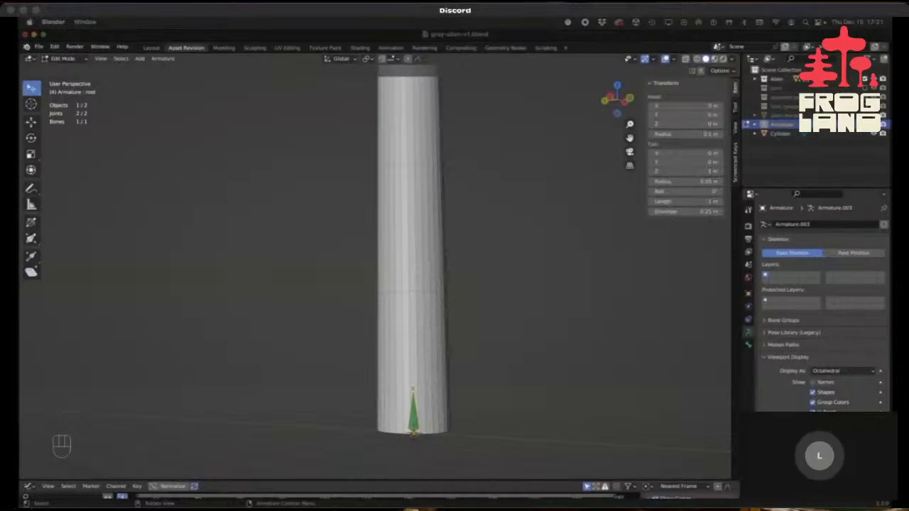
Raise the root bone's tip straight up along Z in front view to the cylinder's first segment line, about 3.235 m high.
left_click_drag(413, 389, 412, 290)
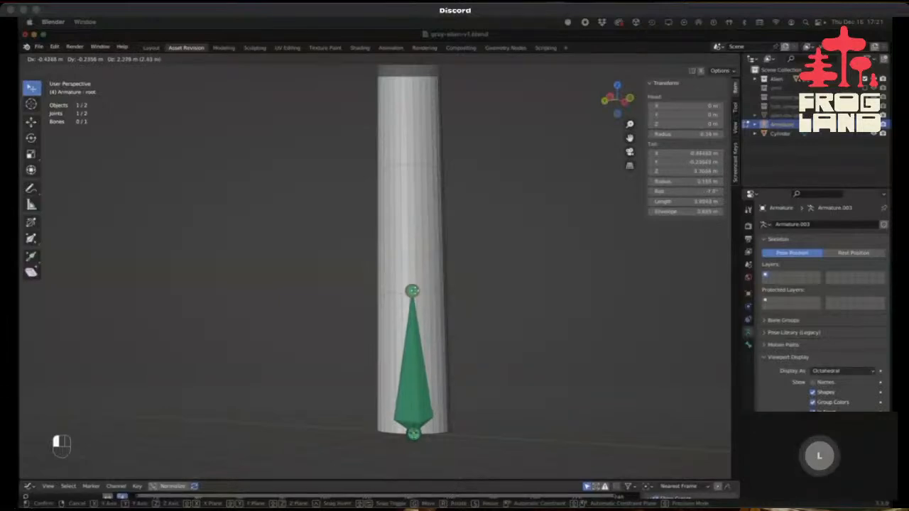
key("Escape")
key("KP_1")
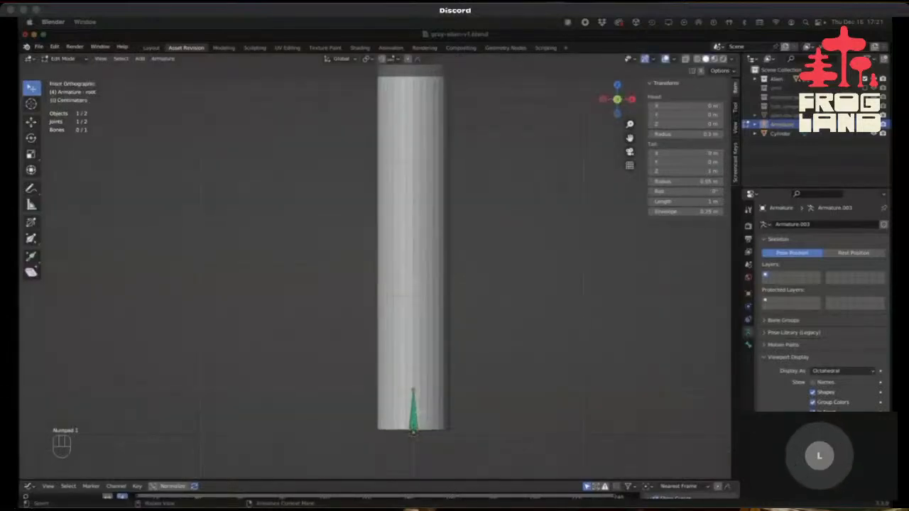
left_click_drag(412, 390, 413, 294)
key("z")
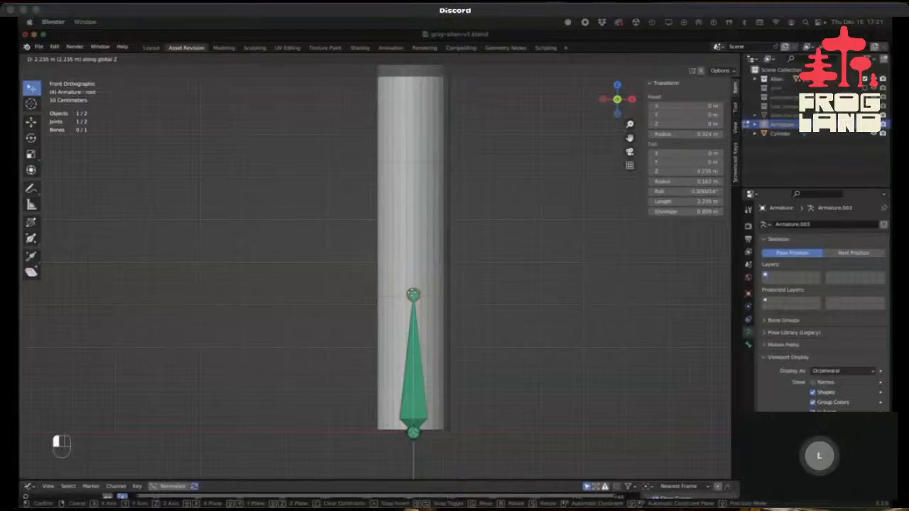
left_click_drag(413, 294, 414, 294)
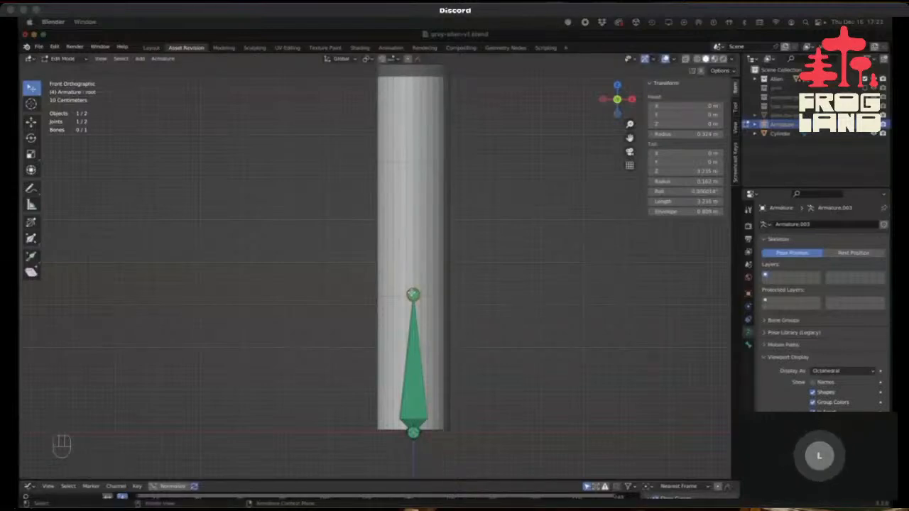
Check the armature's scale in Object Mode, return to Edit Mode and try moving the whole root bone away from the cylinder.
key("Tab")
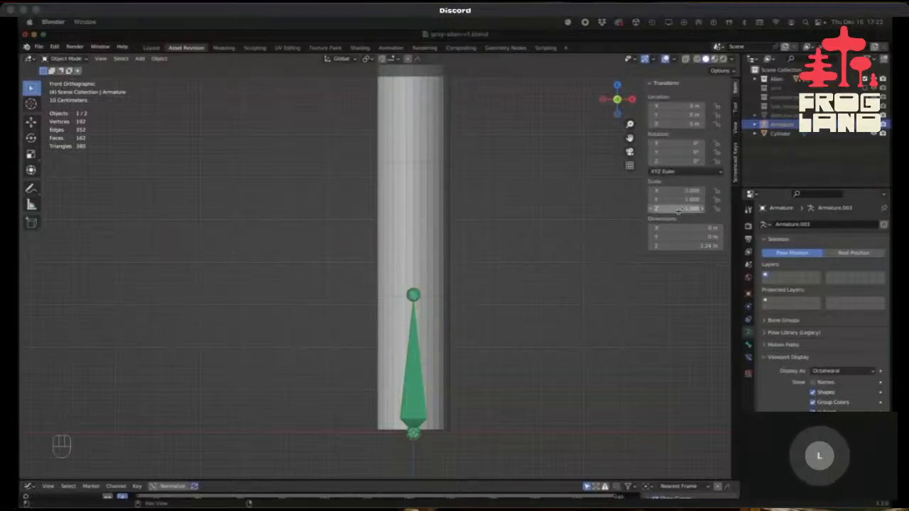
key("Tab")
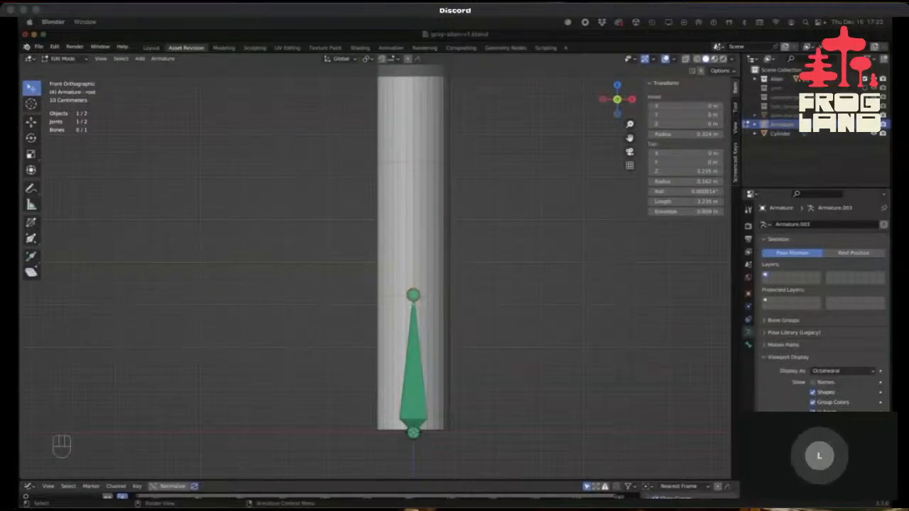
left_click(414, 405)
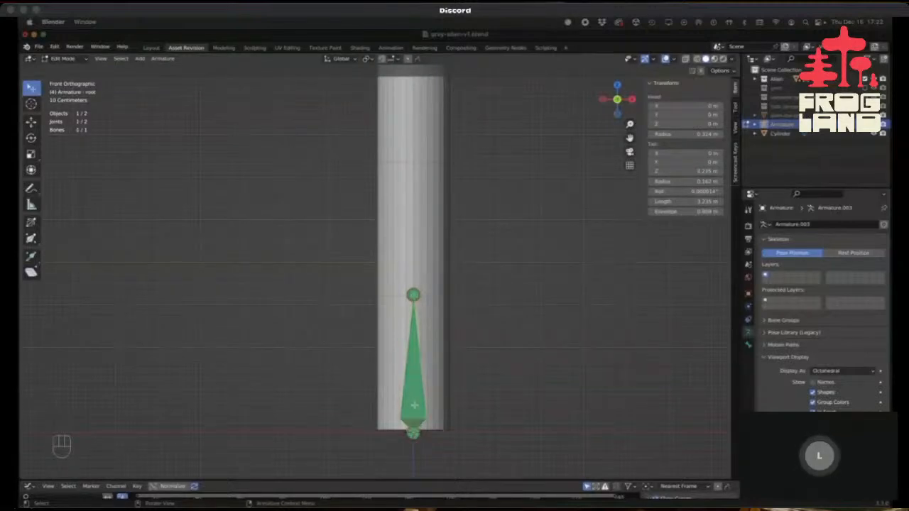
left_click_drag(414, 405, 189, 273)
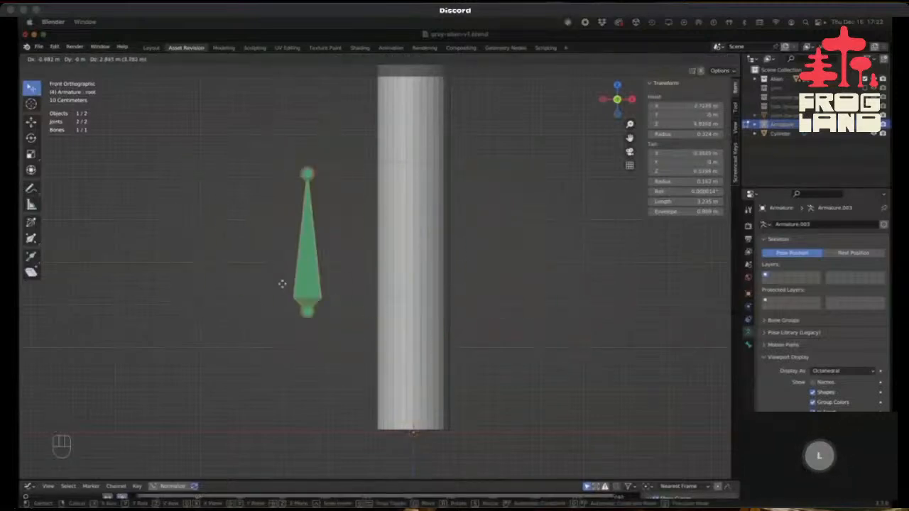
right_click(375, 284)
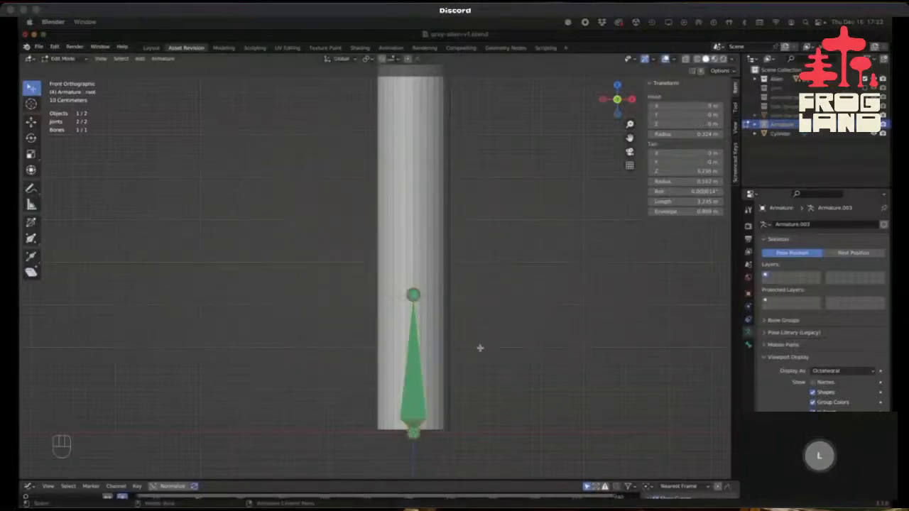
Extrude two bones upward along Z from the root bone's tip, ending at segment heights of about 6.36 m and 9.43 m.
scroll(480, 347, "down", 5)
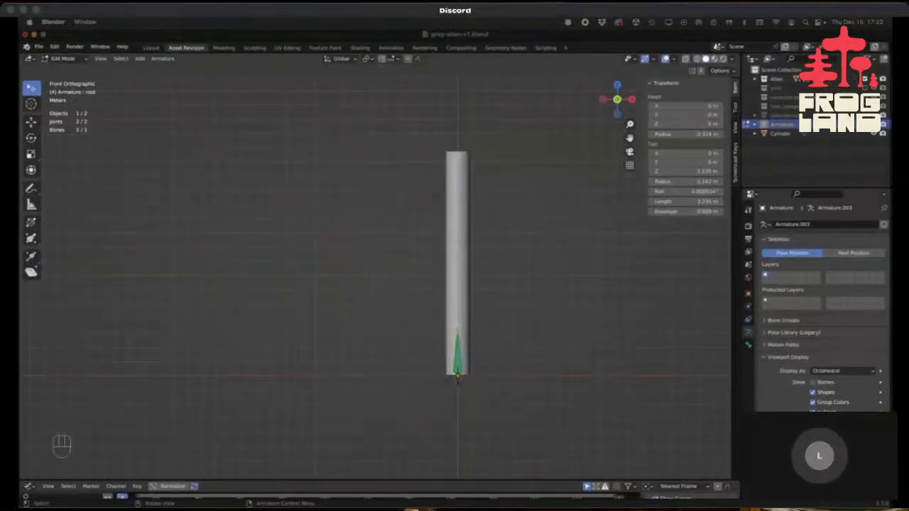
key("e")
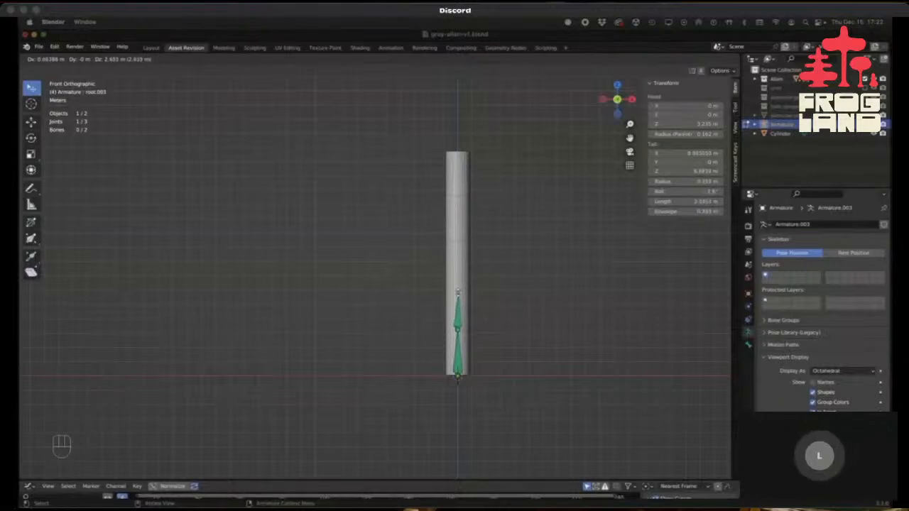
key("z")
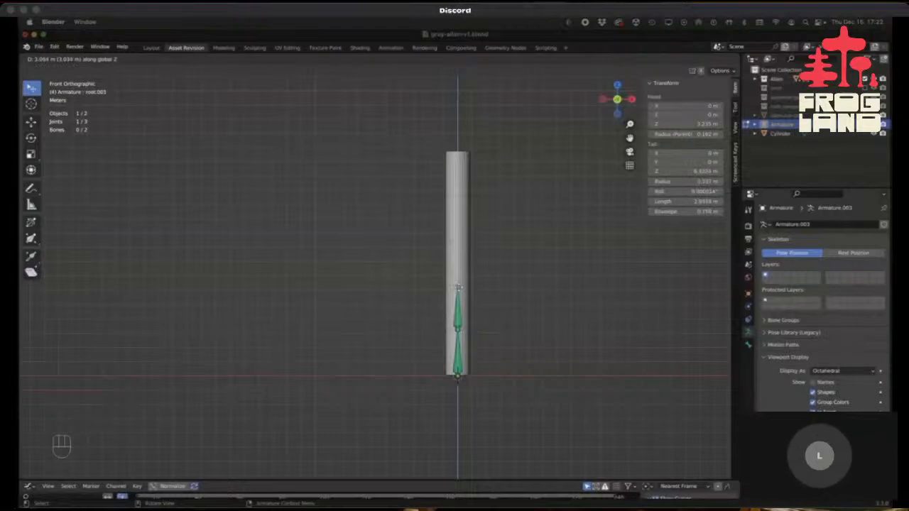
left_click(461, 286)
key("e")
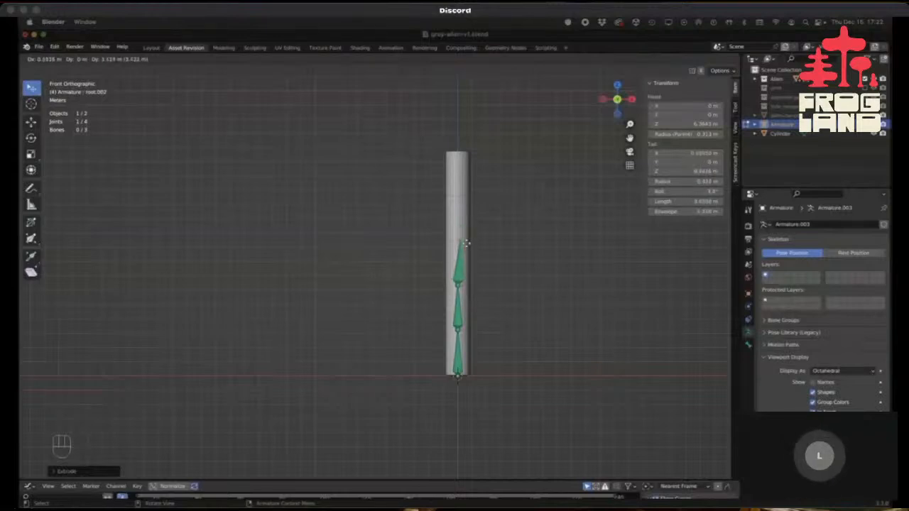
key("z")
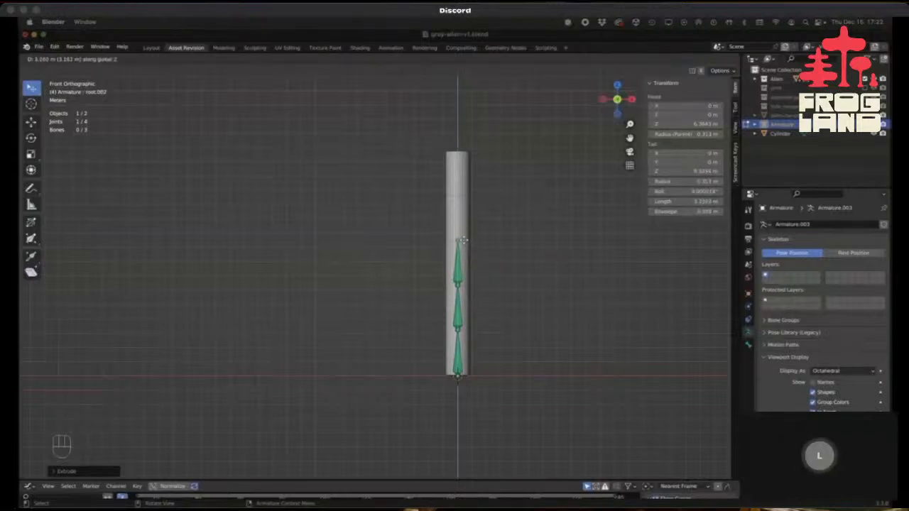
left_click(462, 243)
Switch to Rendered shading and extrude two more bones along Z, ending at about 12.56 m and at the cylinder's top, about 15.69 m.
key("z")
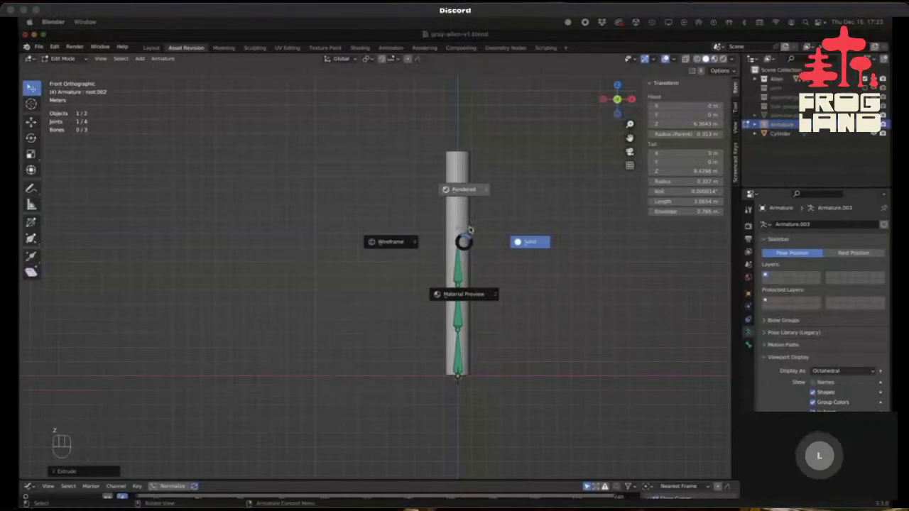
left_click(468, 229)
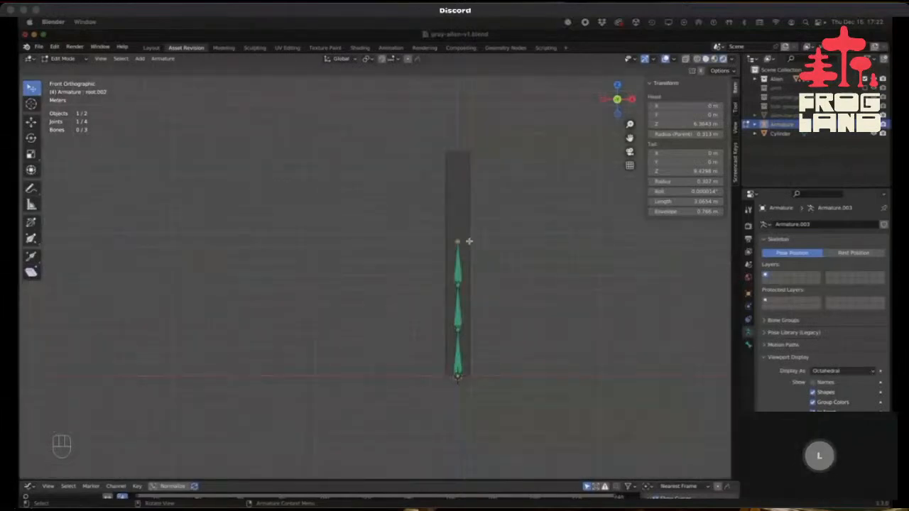
key("e")
key("z")
left_click(468, 196)
key("e")
key("z")
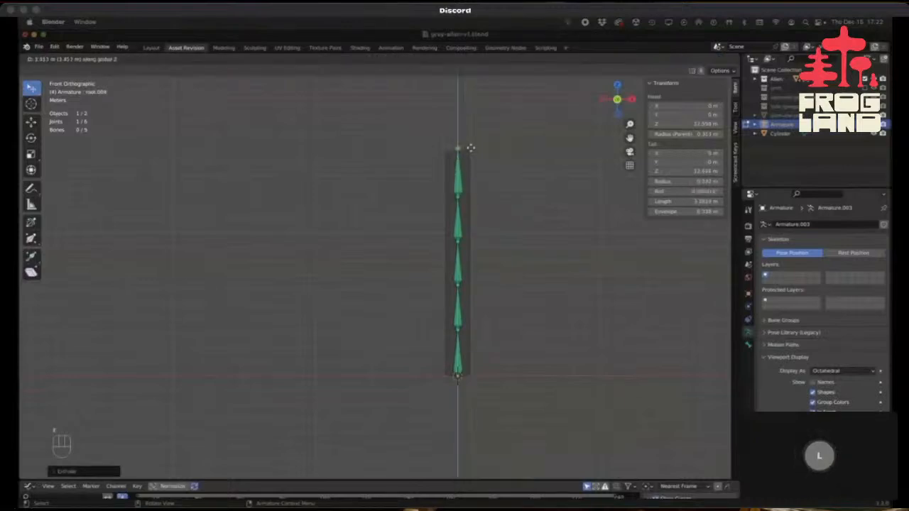
left_click(471, 151)
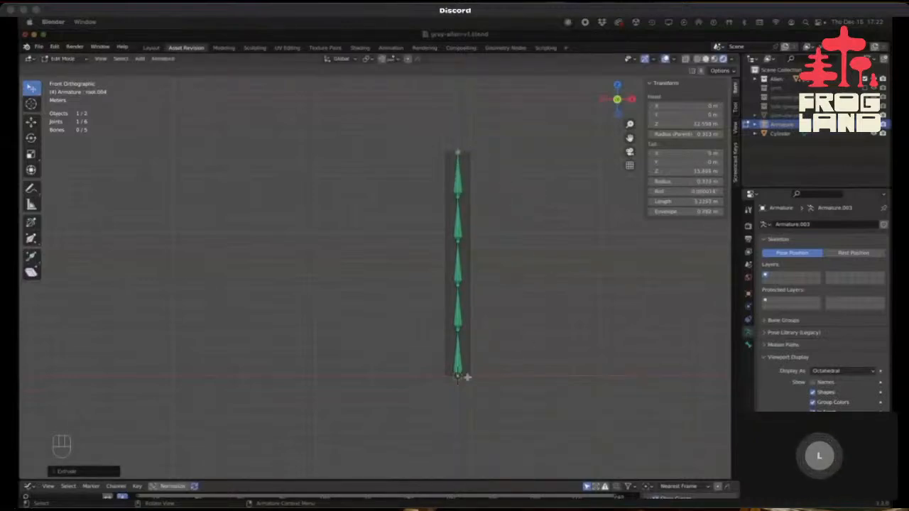
Toggle X-ray on and off, deselect the bones and return the viewport to Solid shading.
key("alt+z")
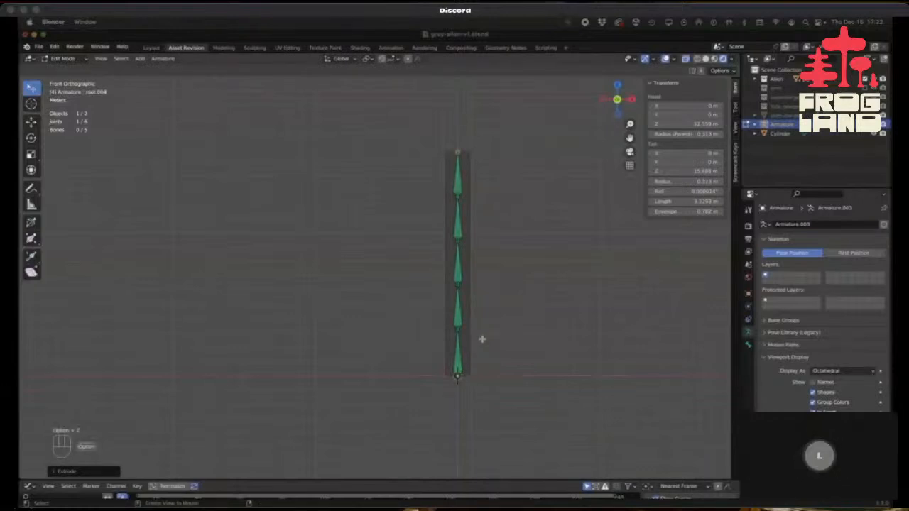
key("alt+z")
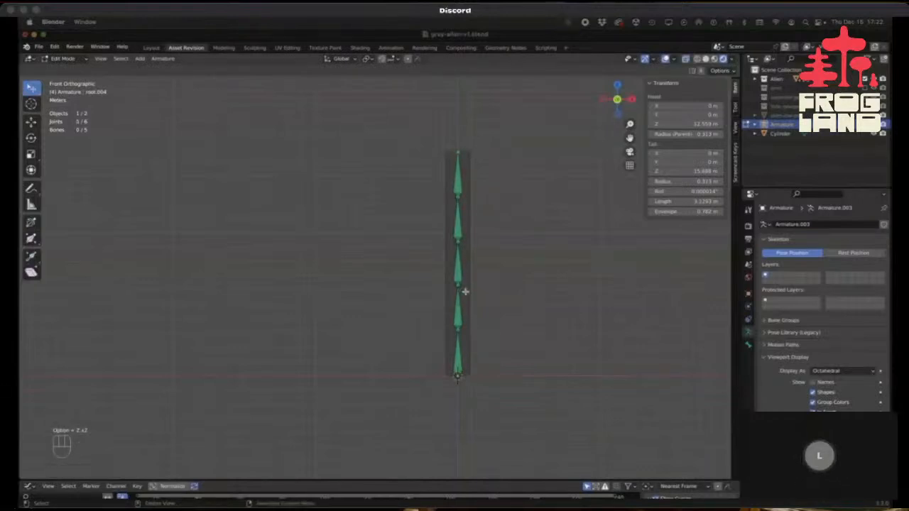
left_click(501, 305)
middle_click_drag(501, 305, 379, 342)
left_click(706, 59)
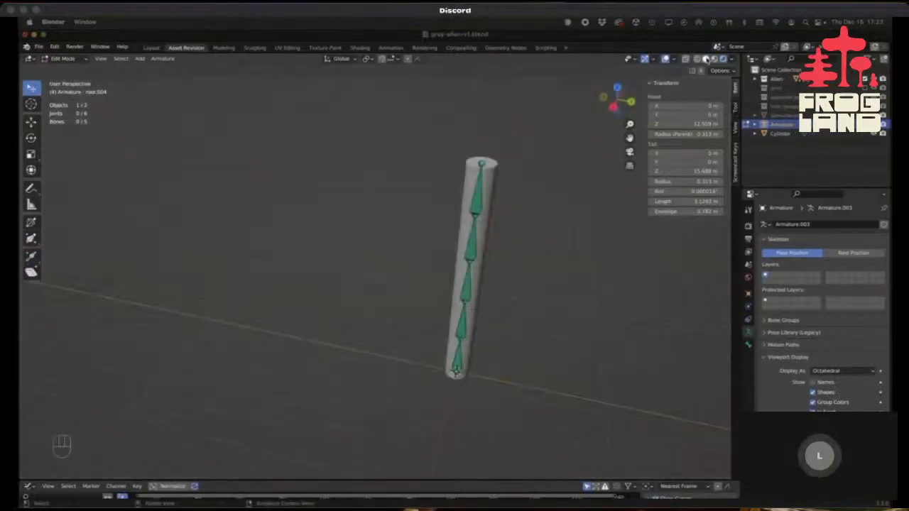
Select the root bone at the base of the chain and hide the cylinder from the viewport.
middle_click_drag(463, 314, 483, 246)
middle_click_drag(457, 377, 458, 377)
left_click(457, 375)
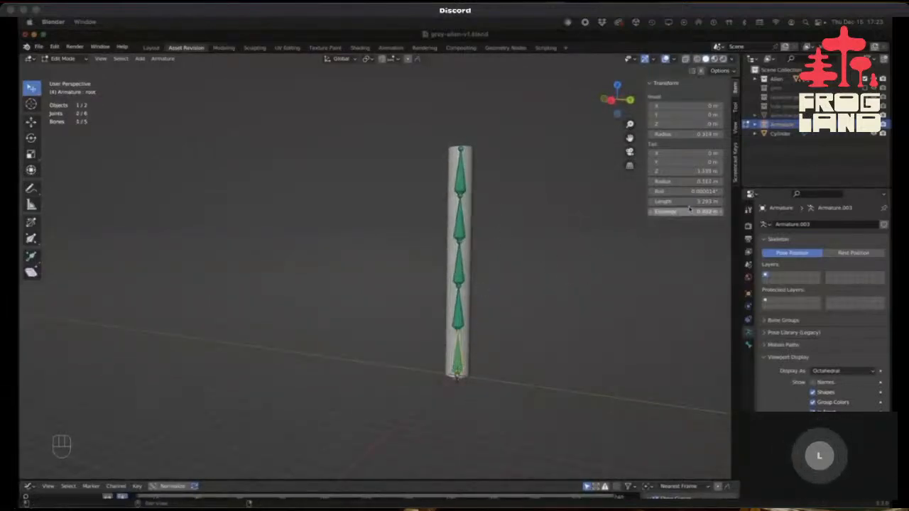
left_click(874, 133)
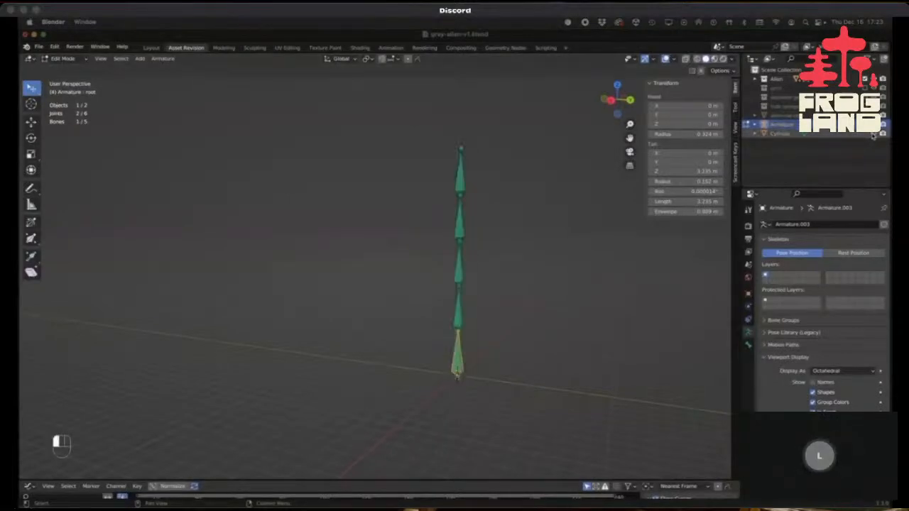
Select the bone above the root and expand the armature's bone hierarchy in the outliner down to root.004.
left_click(457, 314)
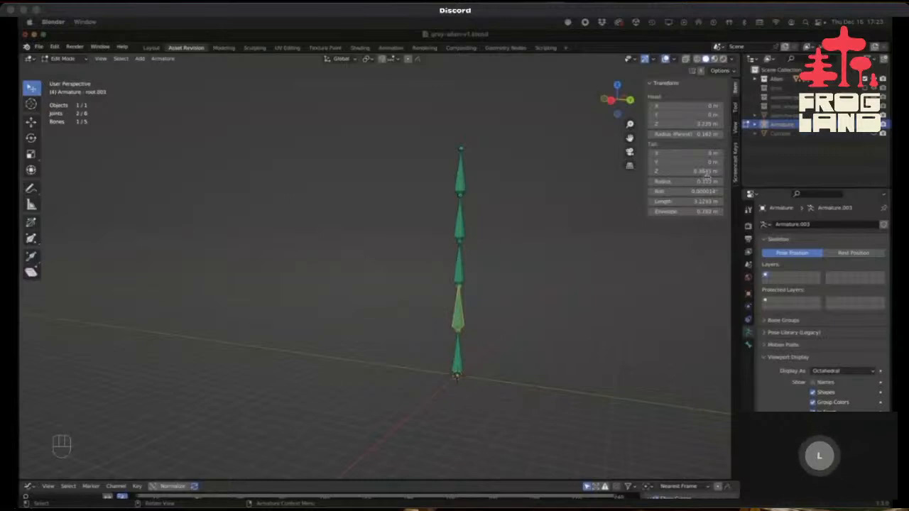
left_click(754, 125)
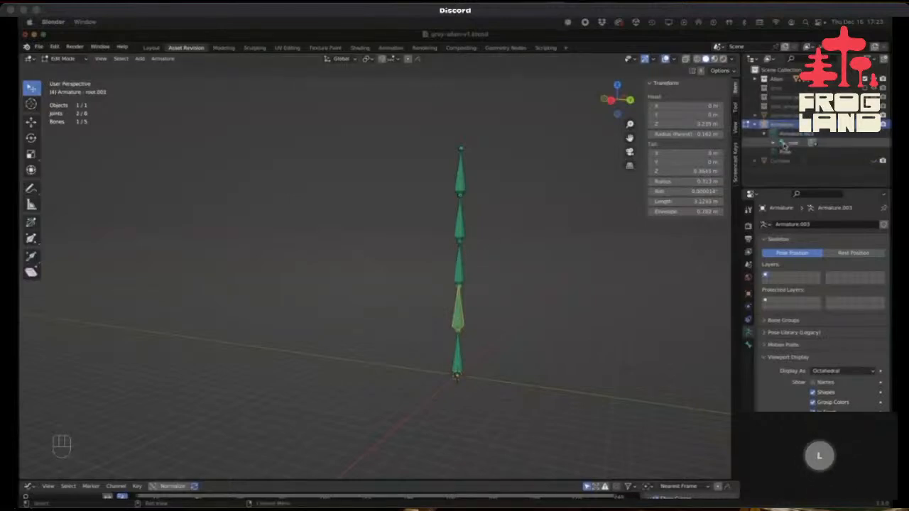
left_click(774, 144)
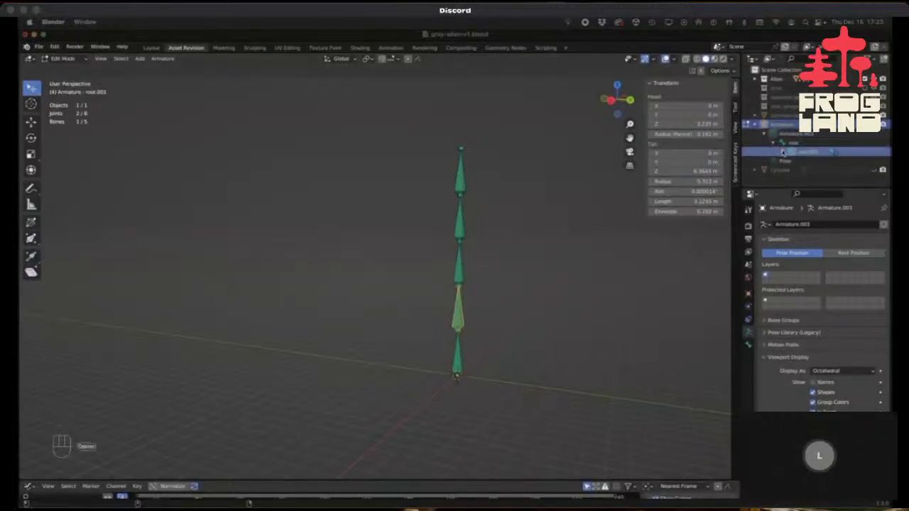
left_click(782, 152)
left_click(791, 161)
left_click(800, 171)
scroll(815, 174, "down", 1)
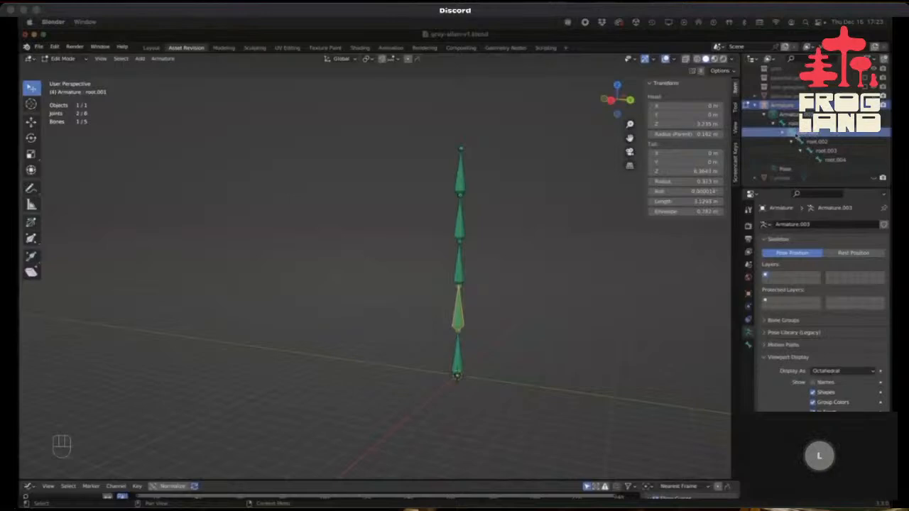
Try moving the topmost bone, root.004, freely in Edit Mode.
left_click(458, 174)
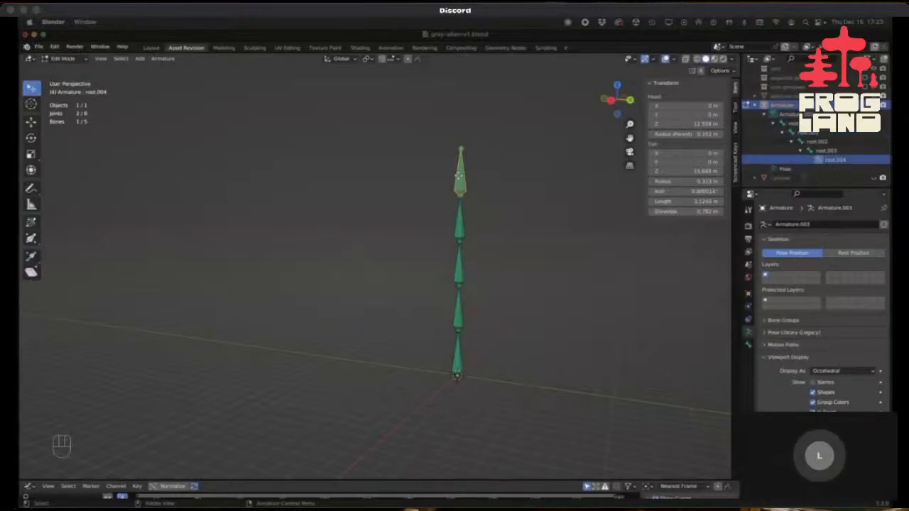
key("g")
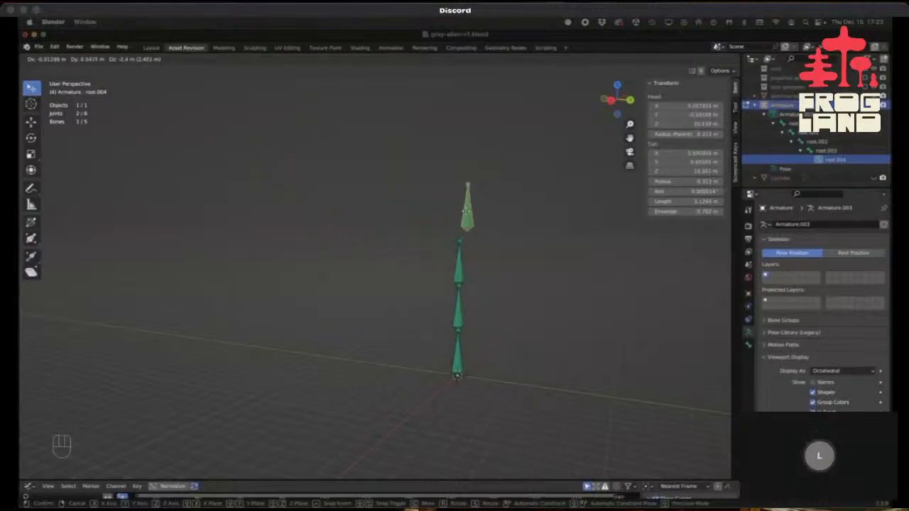
key("Escape")
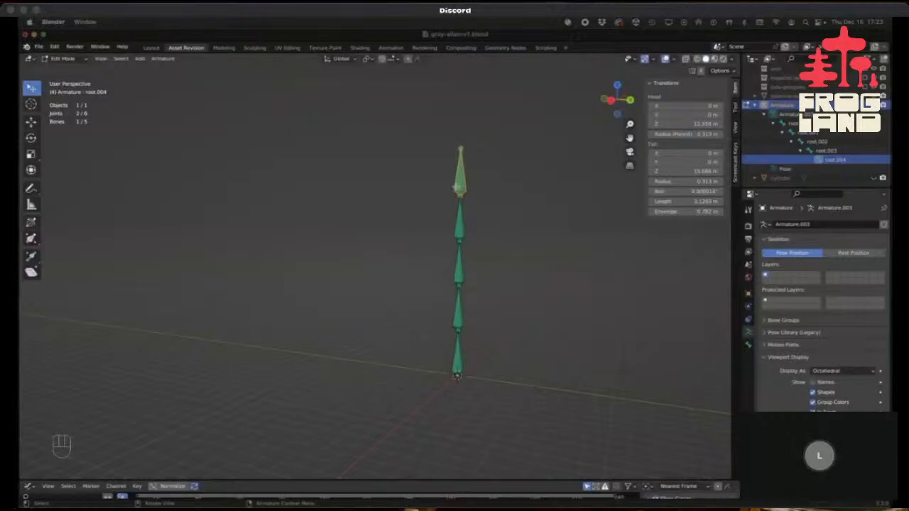
Leave Edit Mode and switch the armature to Pose Mode.
middle_click_drag(489, 199, 376, 224)
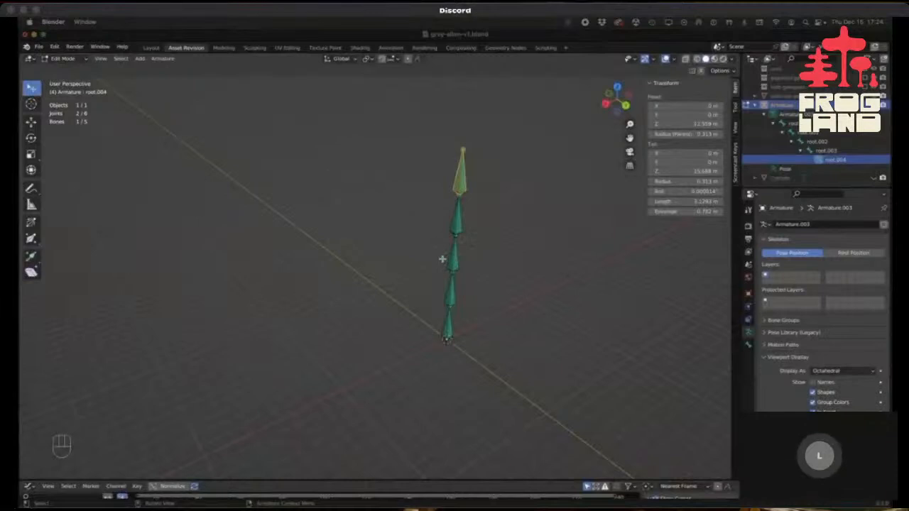
key("Tab")
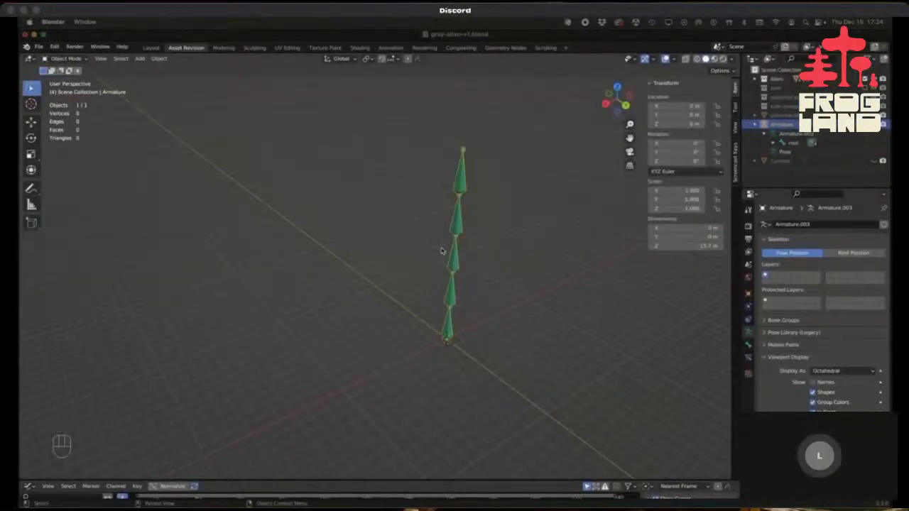
key("ctrl+Tab")
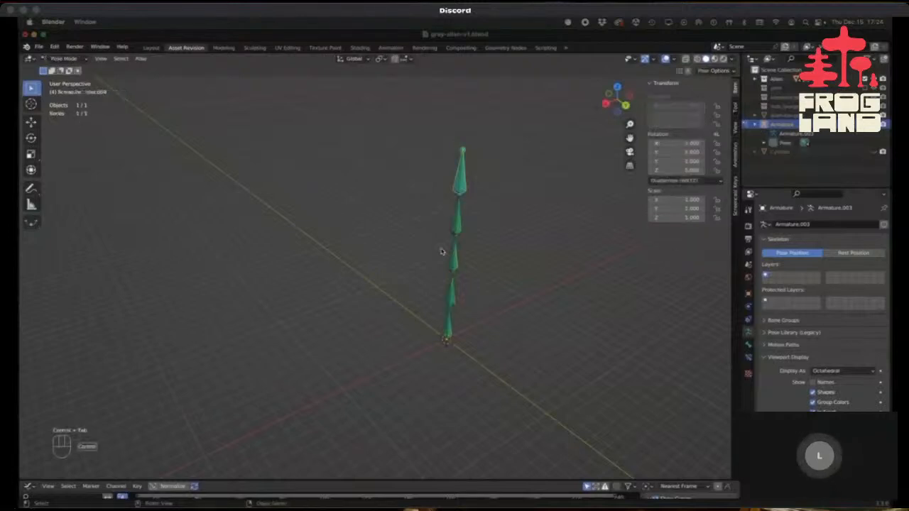
left_click(64, 59)
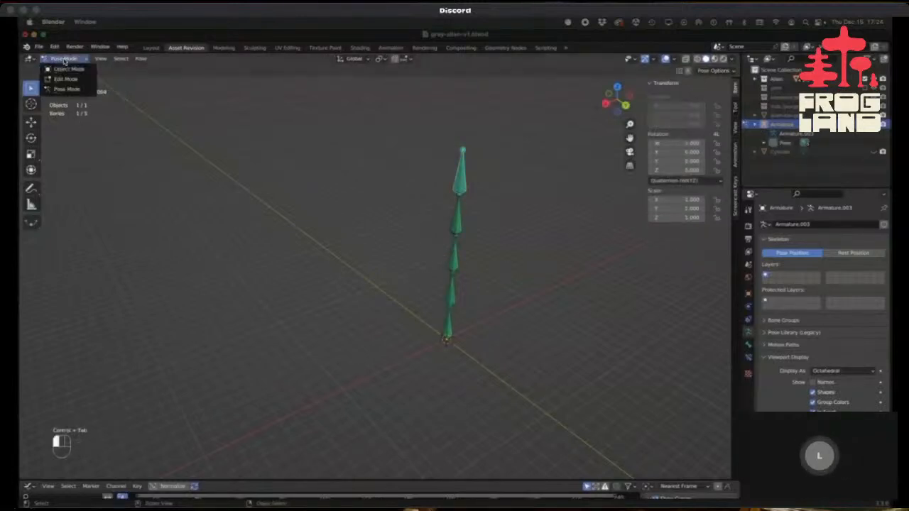
left_click(64, 59)
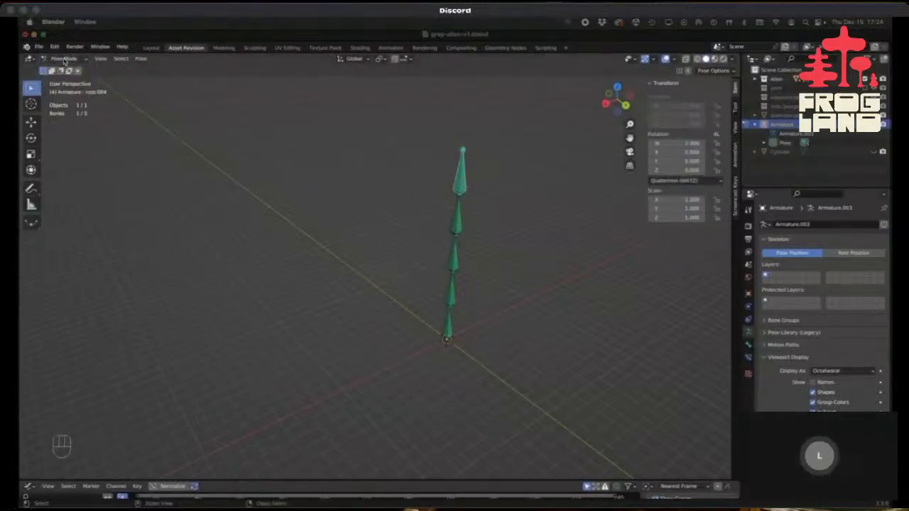
Try rotating the topmost bone freely in Pose Mode, first in perspective and again in the front view.
left_click(449, 327)
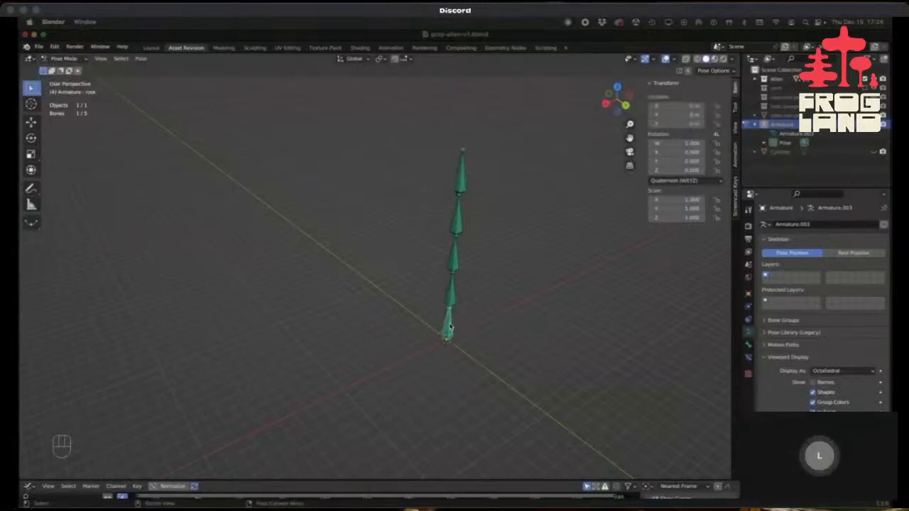
left_click(465, 173)
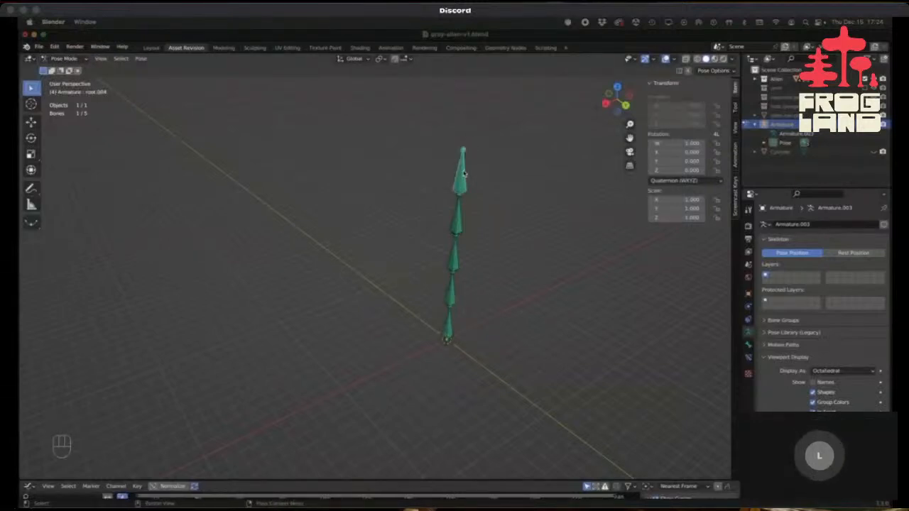
key("r")
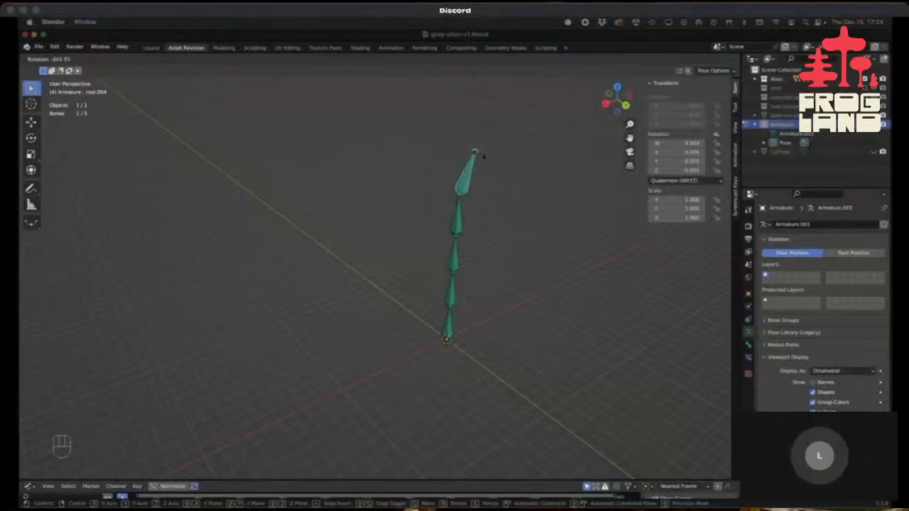
key("Escape")
key("KP_1")
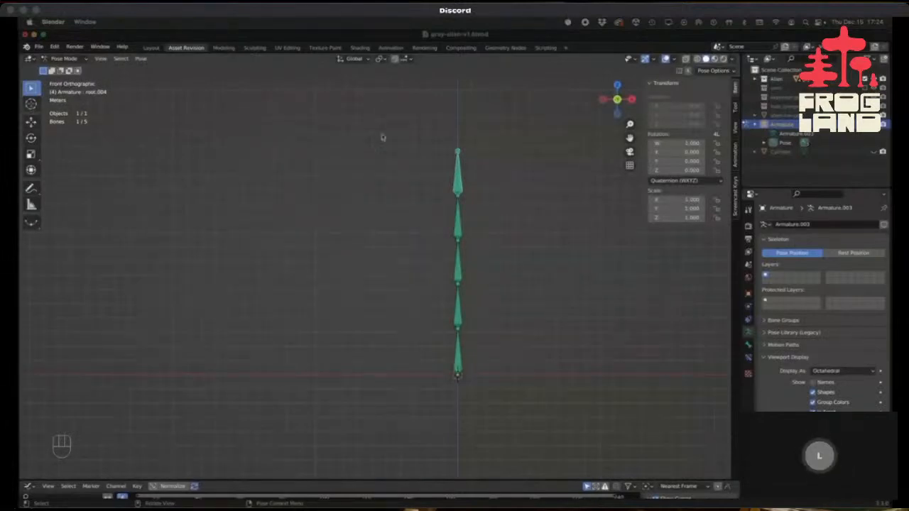
key("r")
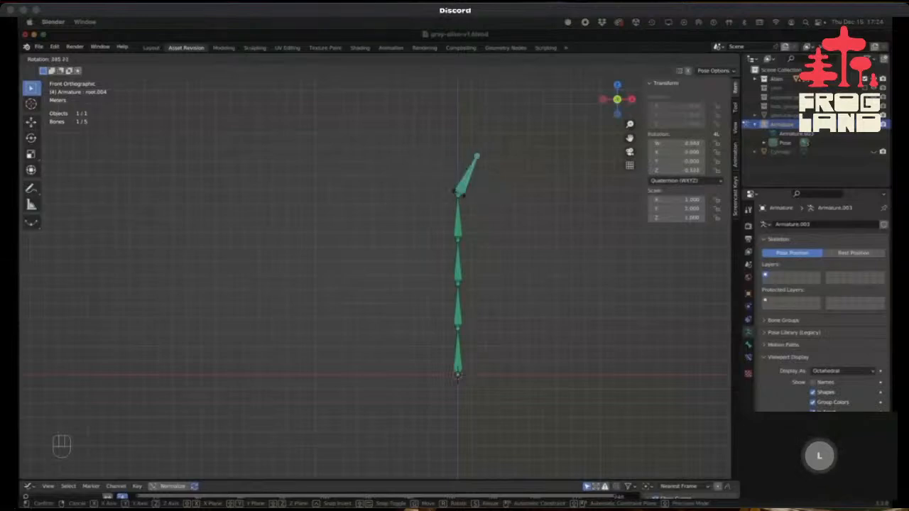
left_click(460, 197)
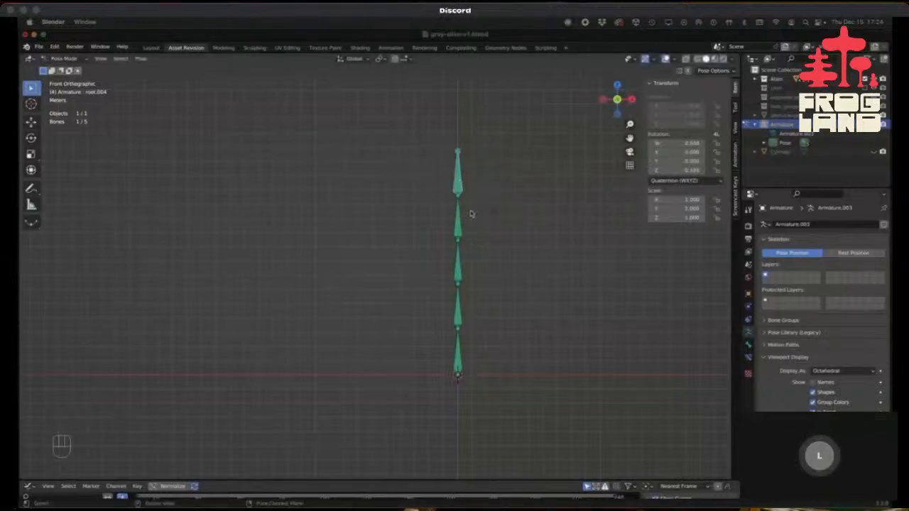
Expand the armature's Pose hierarchy in the outliner from the root bone down to root.004.
left_click(764, 142)
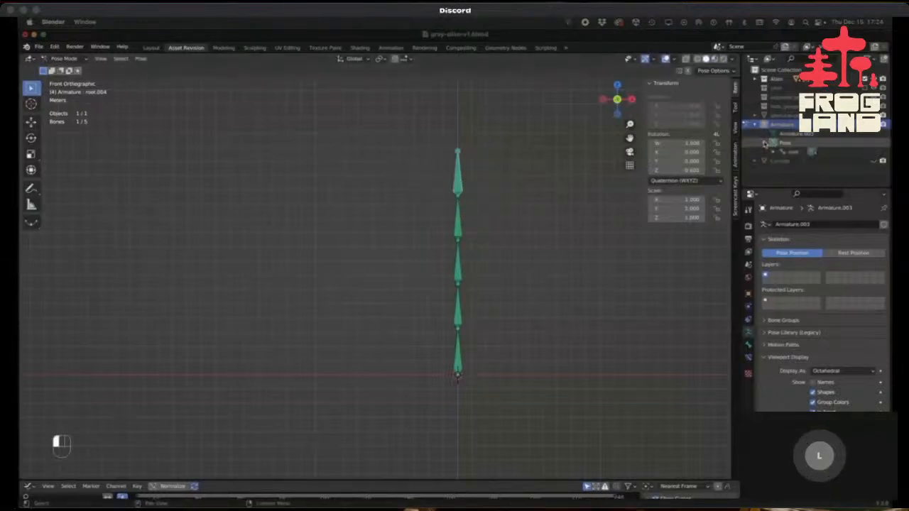
left_click(772, 151)
left_click(783, 160)
left_click(793, 170)
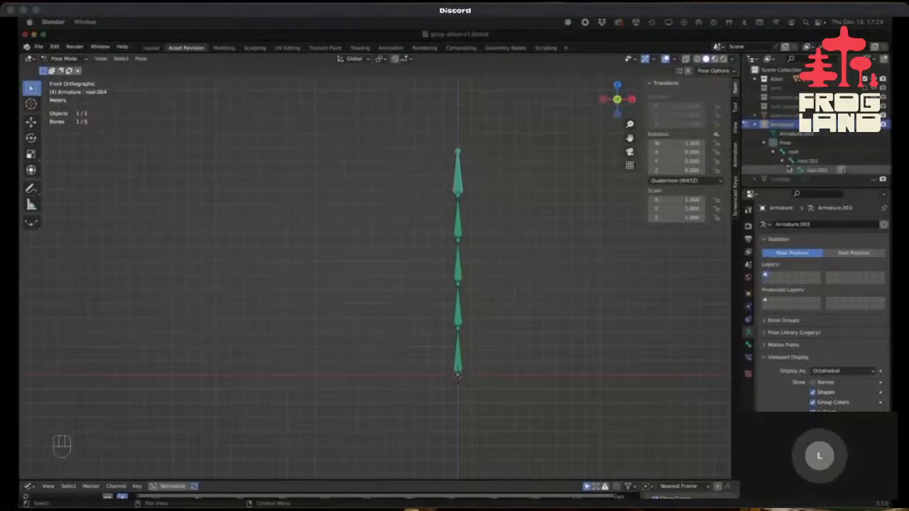
scroll(799, 171, "down", 1)
left_click(800, 169)
scroll(802, 171, "down", 1)
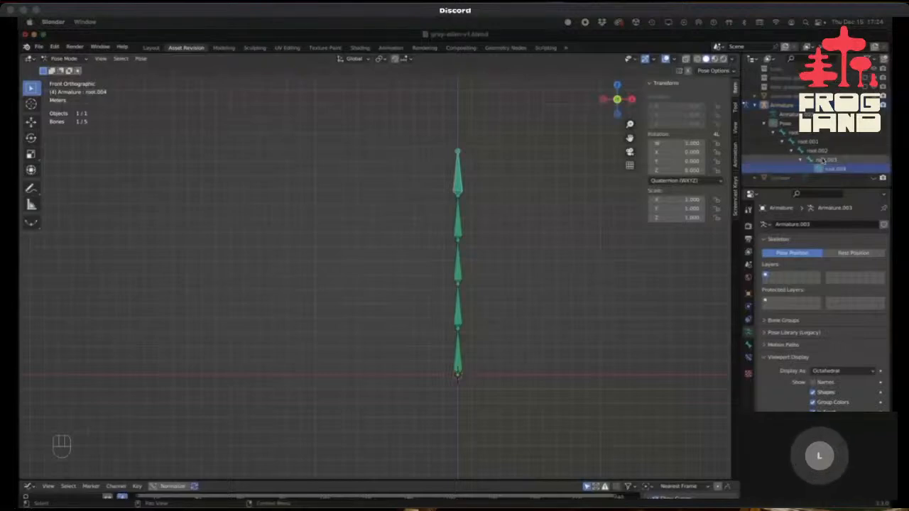
Try rotating the bones root.003 and root.002 one at a time, carrying their child bones along.
left_click(458, 219)
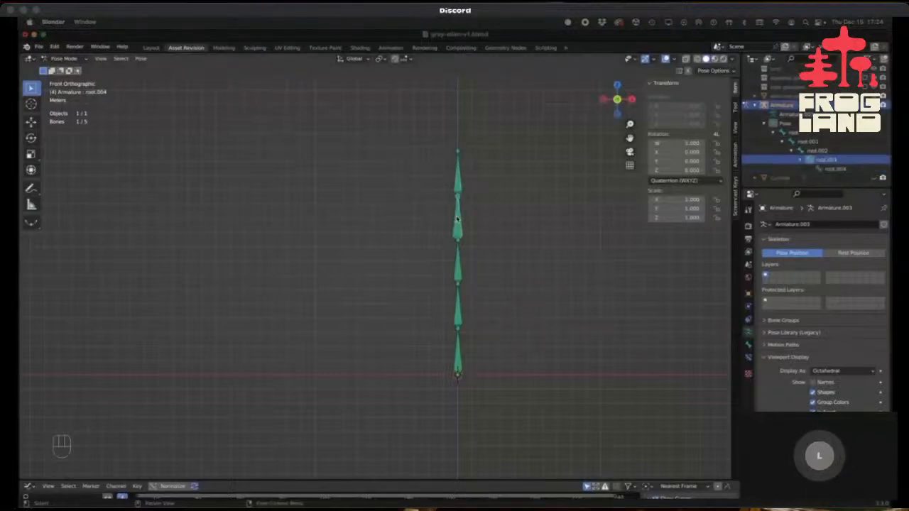
middle_click_drag(485, 222, 551, 229)
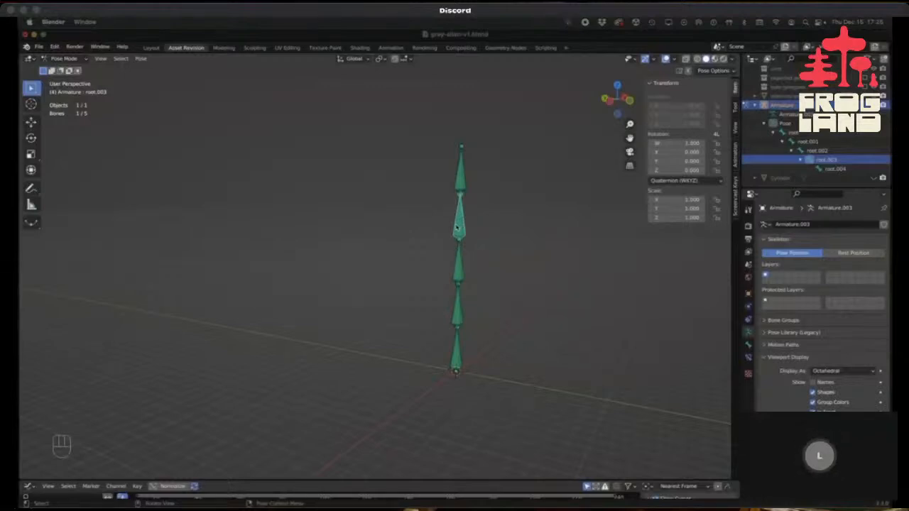
key("r")
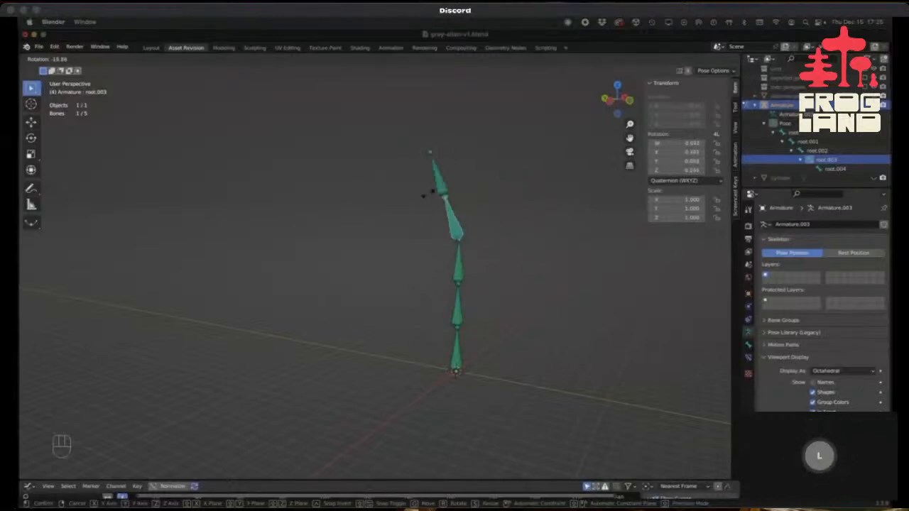
right_click(440, 203)
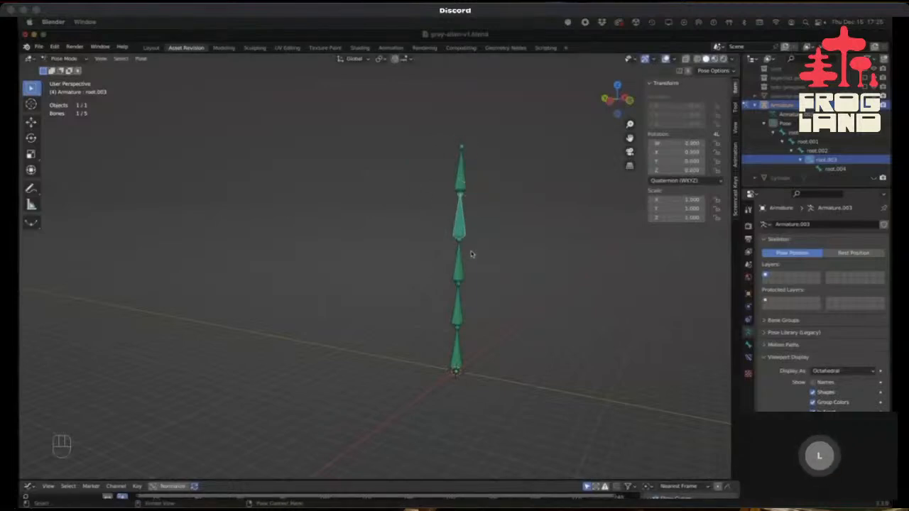
left_click(459, 272)
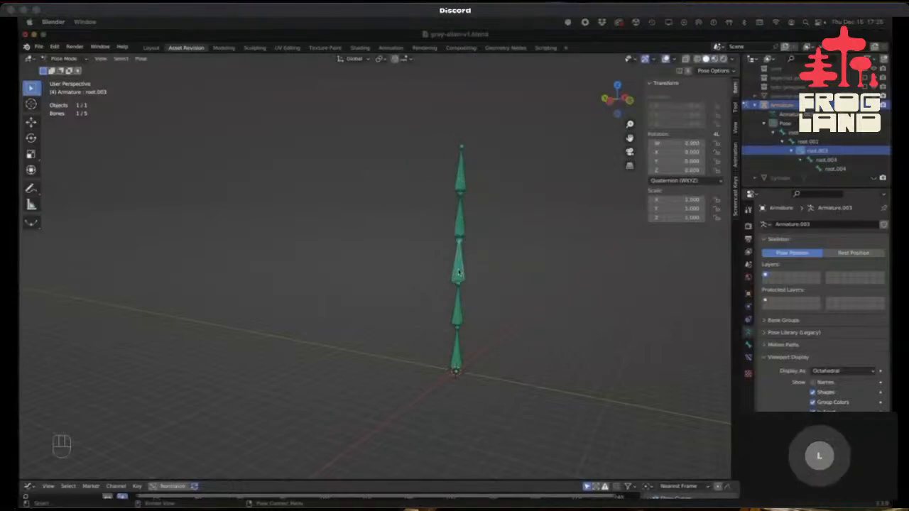
key("r")
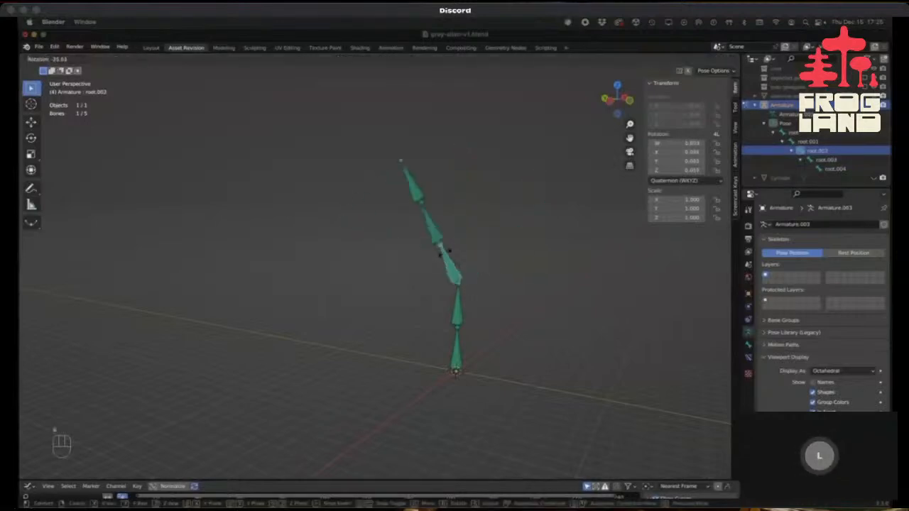
right_click(447, 257)
Select root.002, root.003 and root.004 together and try rotating them around the global X axis.
left_click(466, 270)
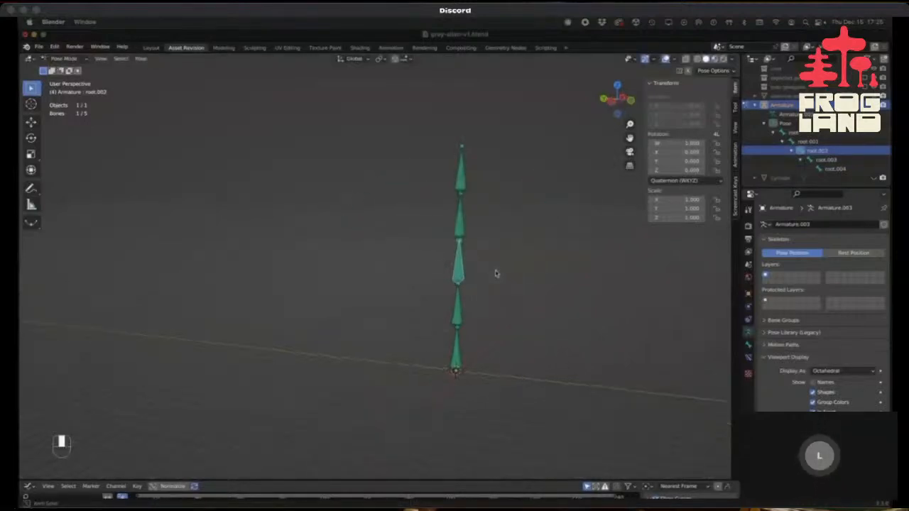
left_click(461, 219, "shift")
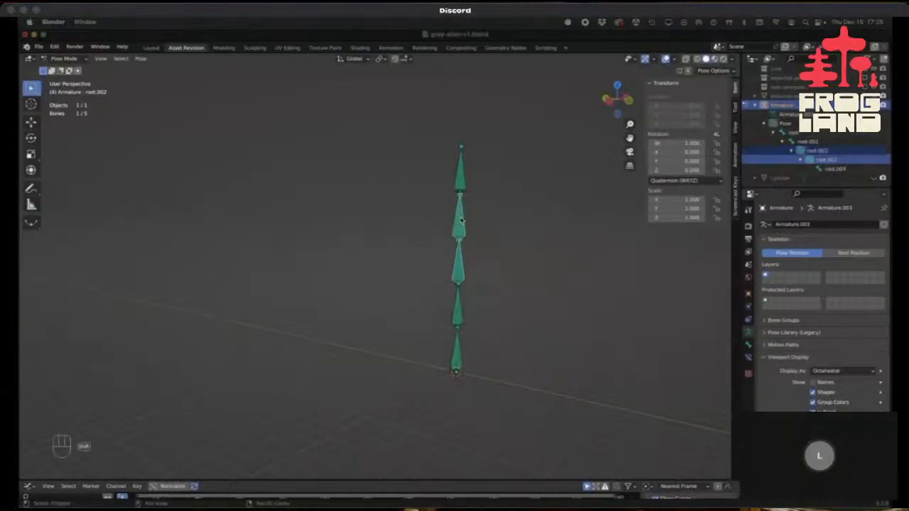
left_click(463, 178, "shift")
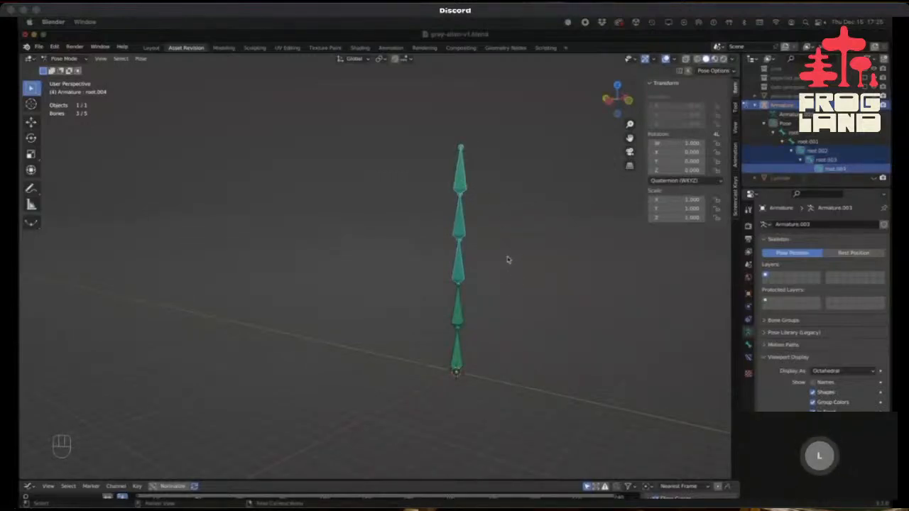
key("r")
key("x")
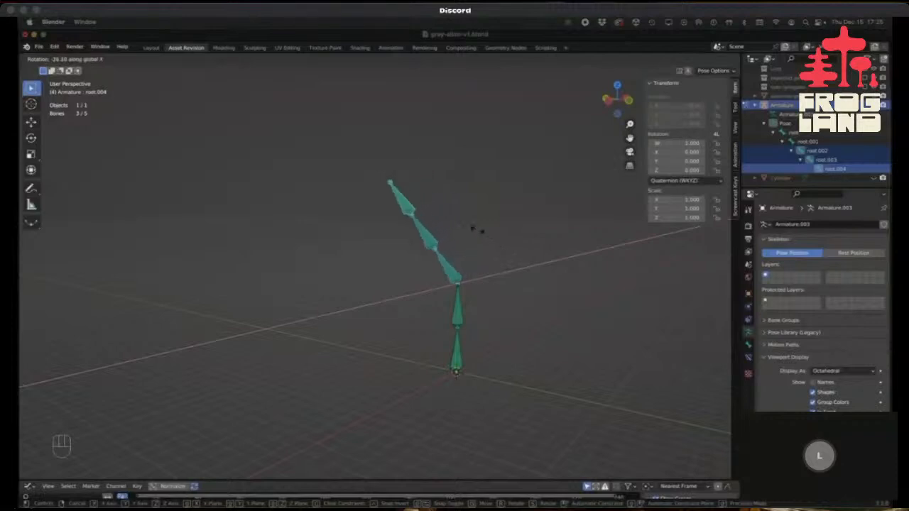
key("Escape")
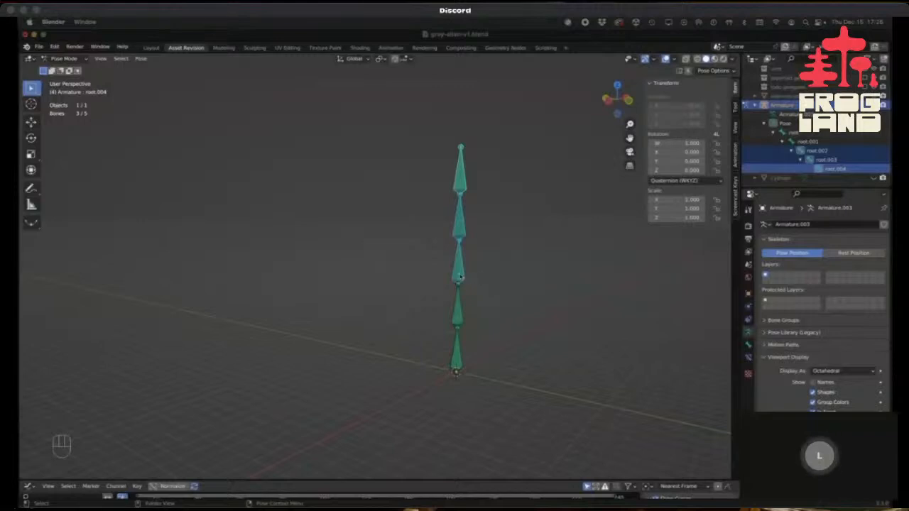
Select the bones root.002, root.003 and root.004 and set the transform pivot point to Individual Origins.
left_click(456, 275)
left_click(458, 217, "shift")
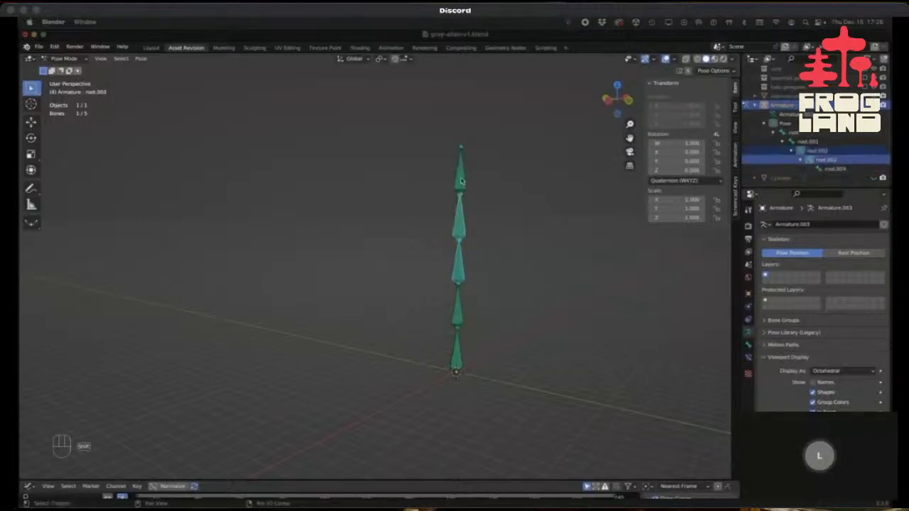
left_click(461, 181, "shift")
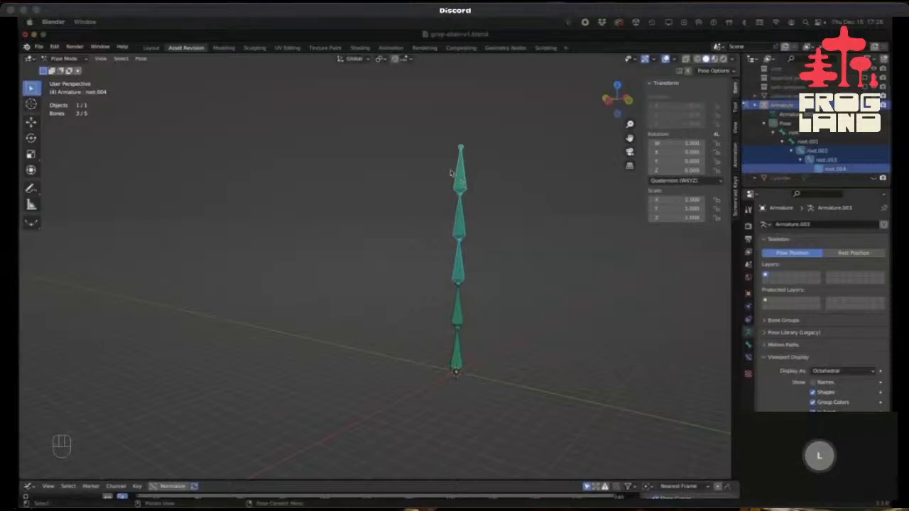
left_click(380, 58)
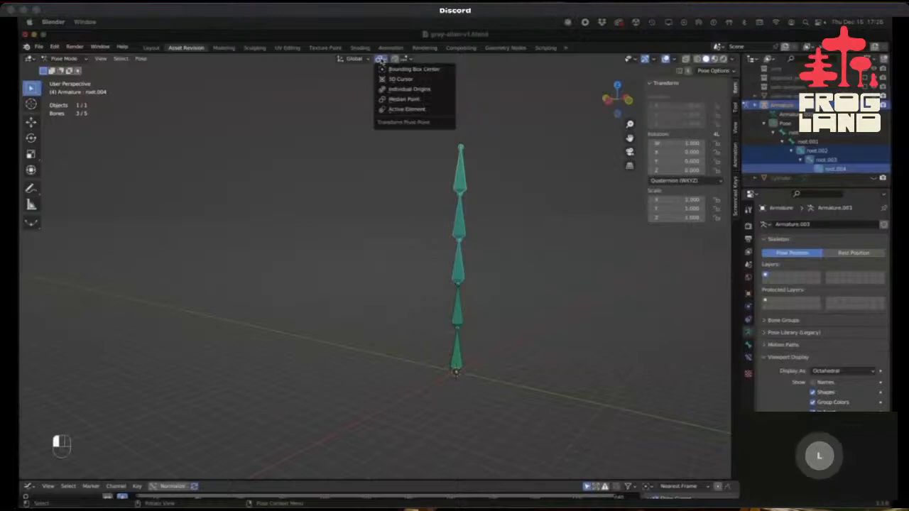
left_click(406, 110)
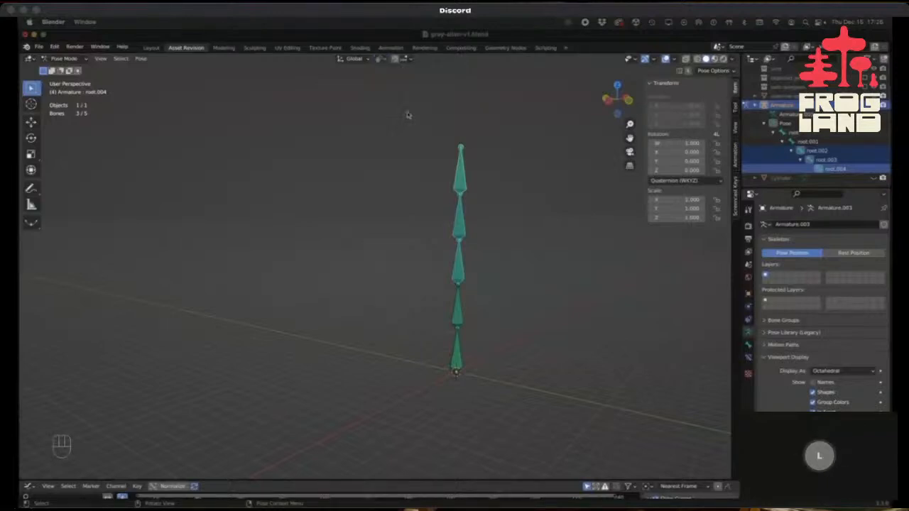
left_click(382, 59)
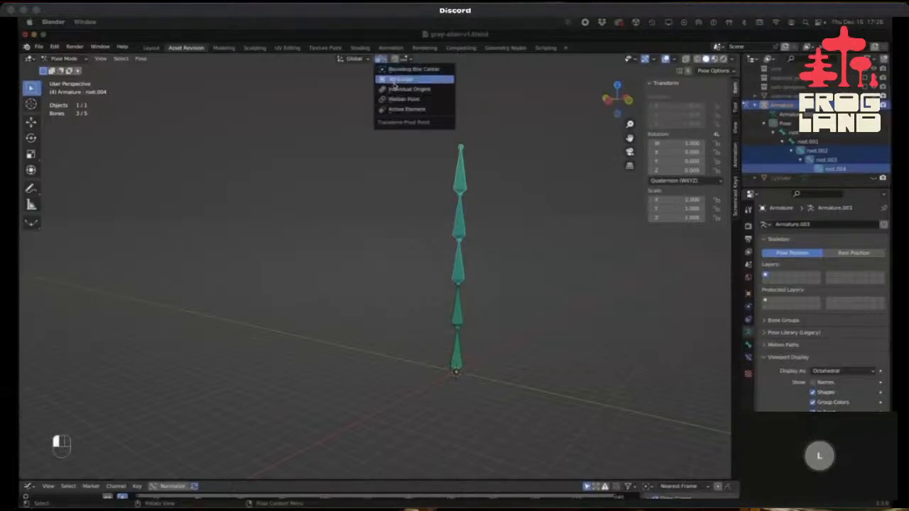
left_click(403, 89)
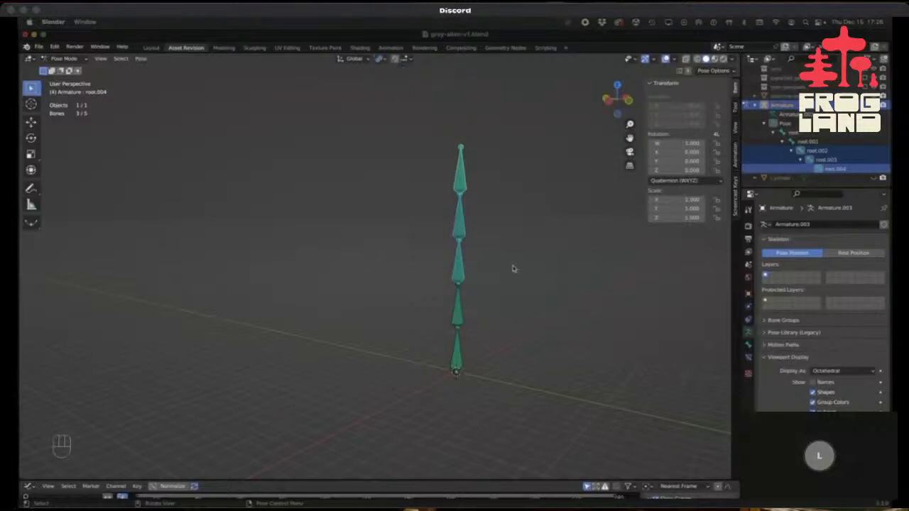
Try rotating the three selected bones about their individual origins, first around the global X axis and again freely.
key("r")
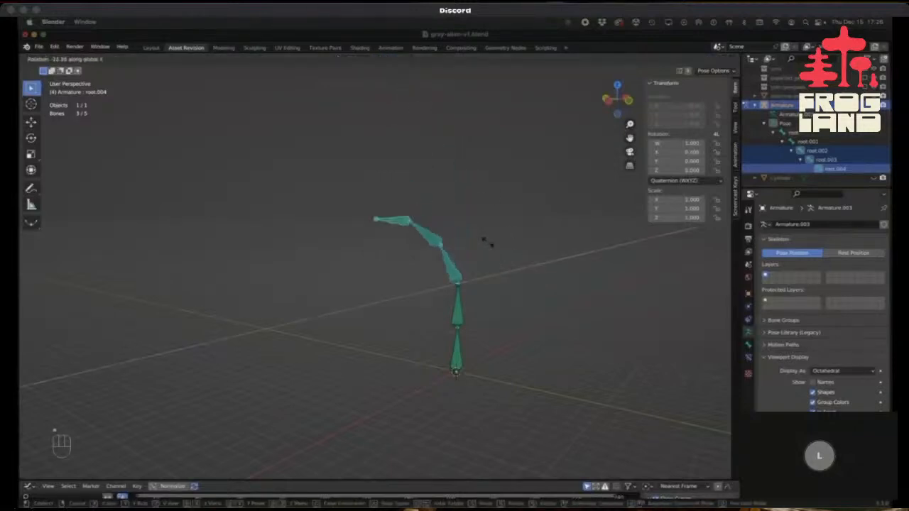
key("x")
key("Escape")
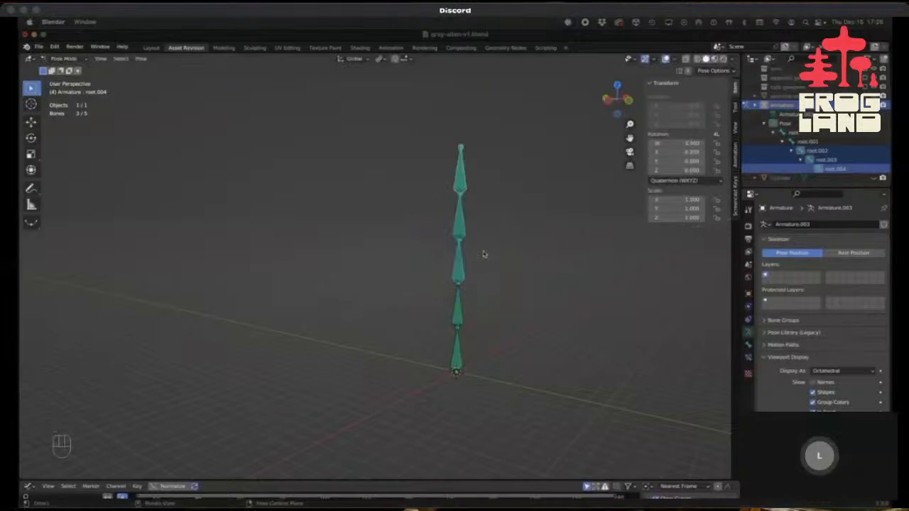
middle_click_drag(476, 289, 493, 259)
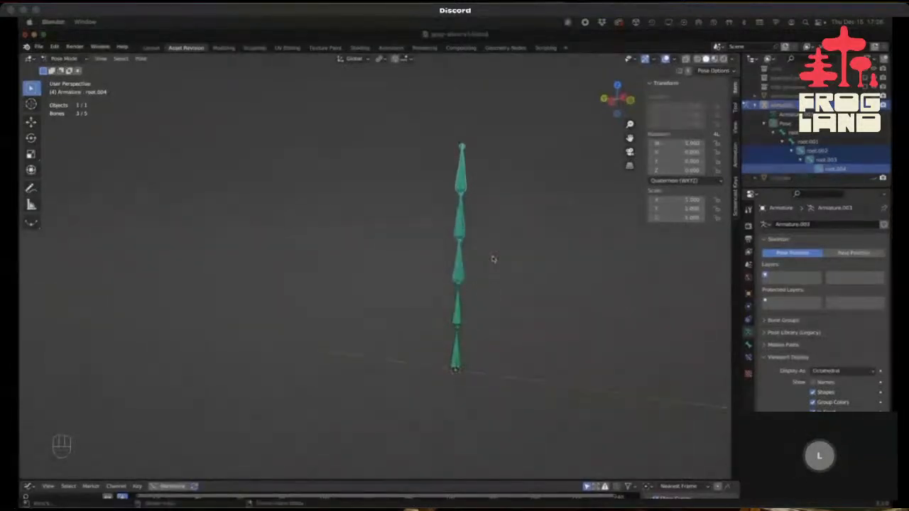
key("r")
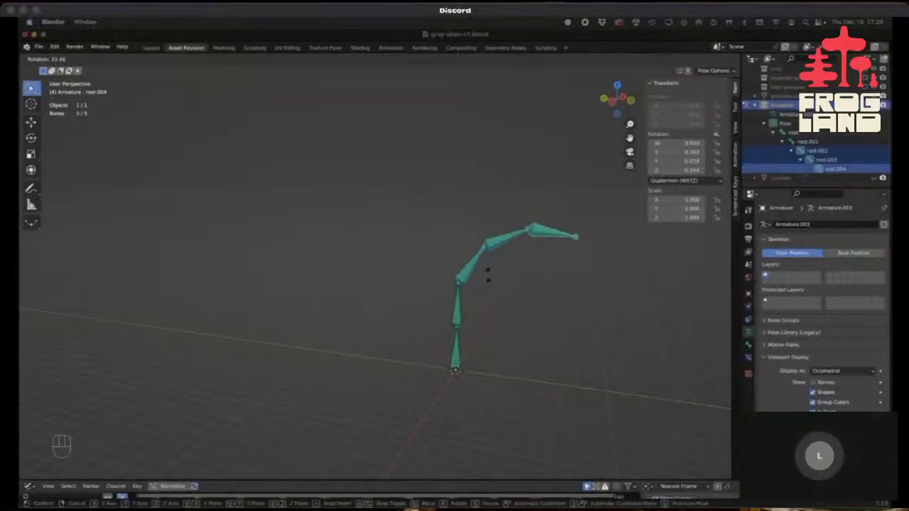
right_click(485, 247)
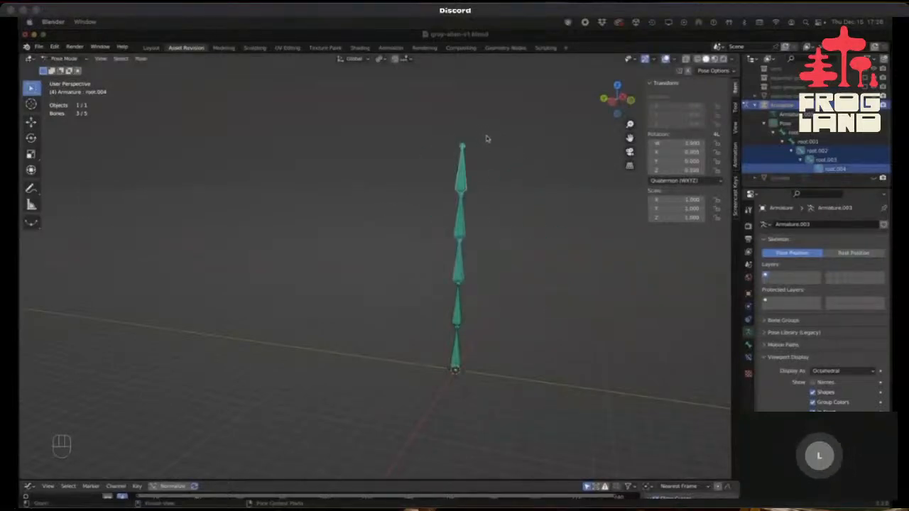
Set the pivot point to Active Element and try rotating the three selected bones around the global X axis.
left_click(382, 61)
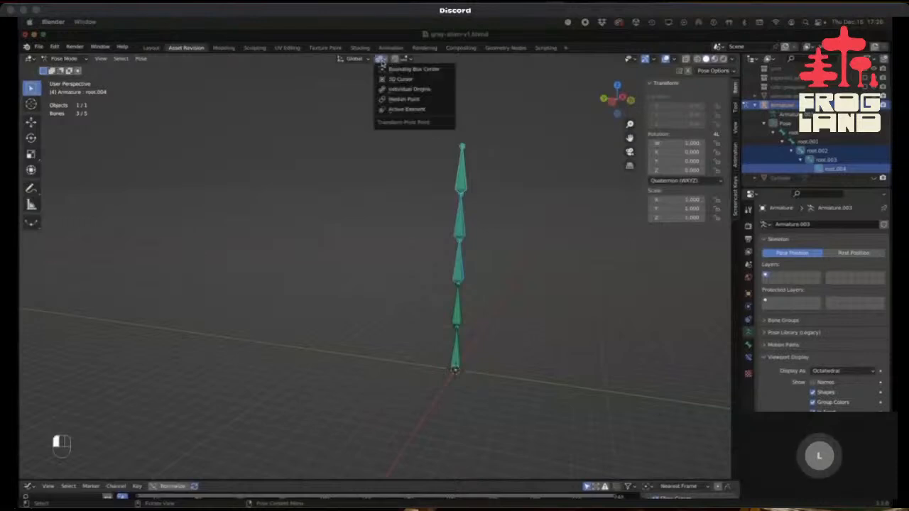
left_click(397, 112)
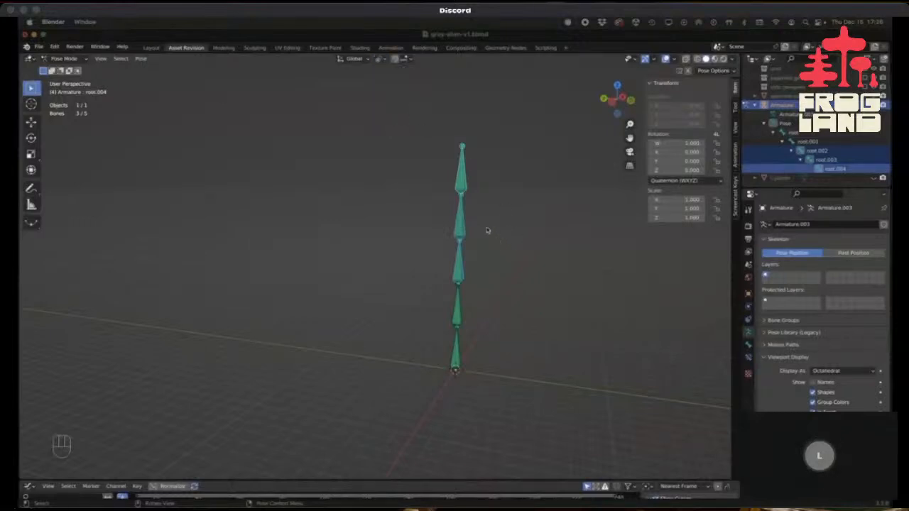
key("r")
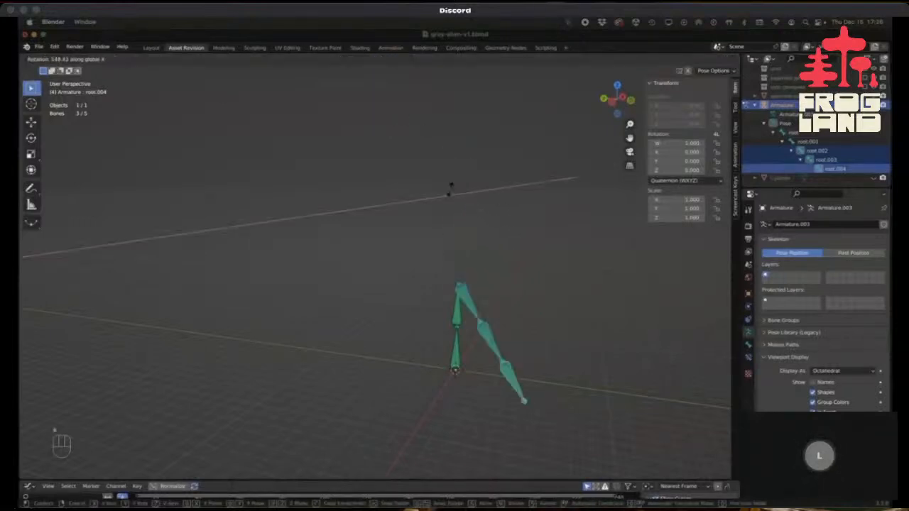
key("x")
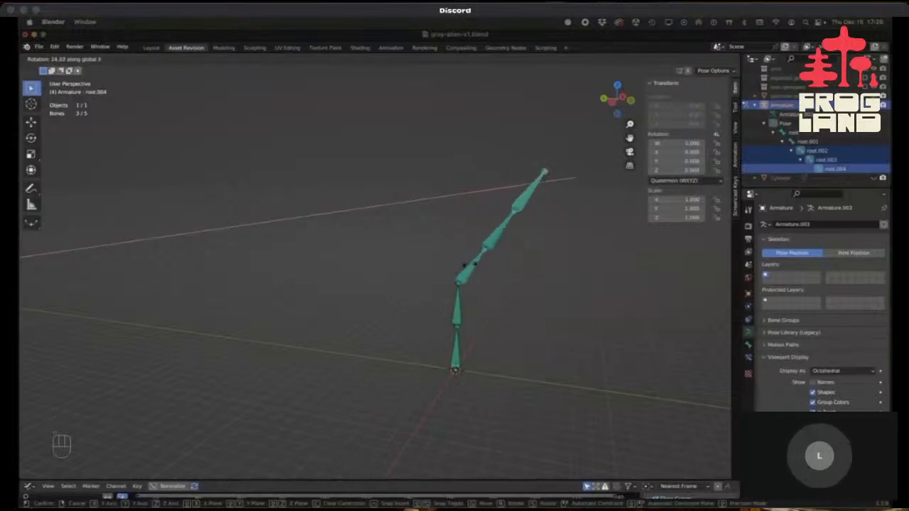
right_click(506, 295)
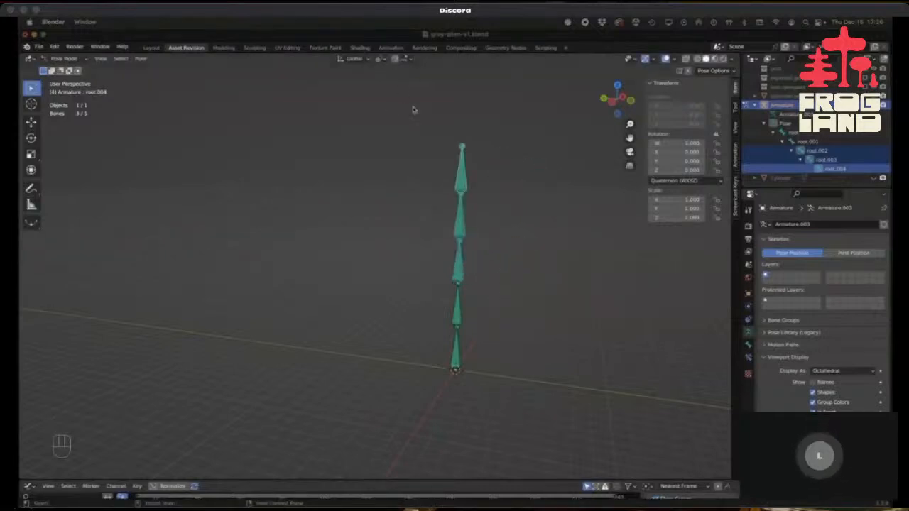
Return the pivot point to Individual Origins and try rotating the three bones around the global X axis.
key("period")
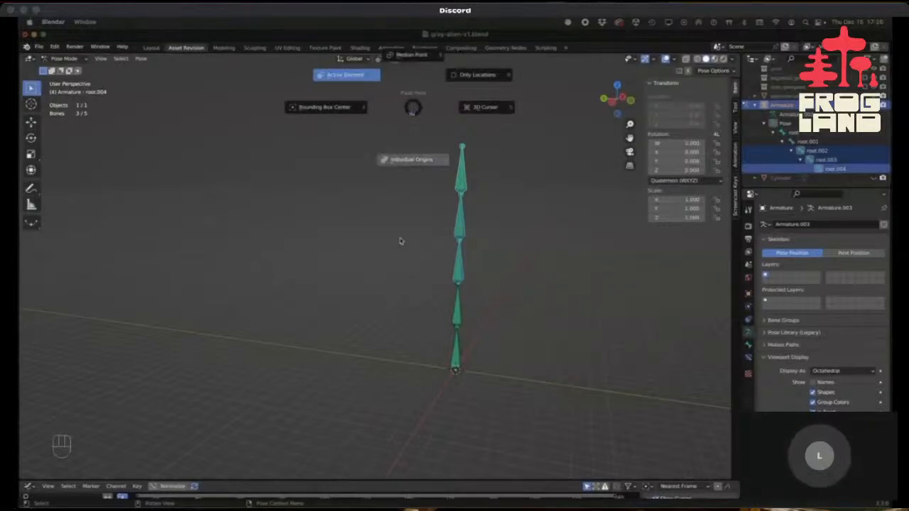
left_click(399, 240)
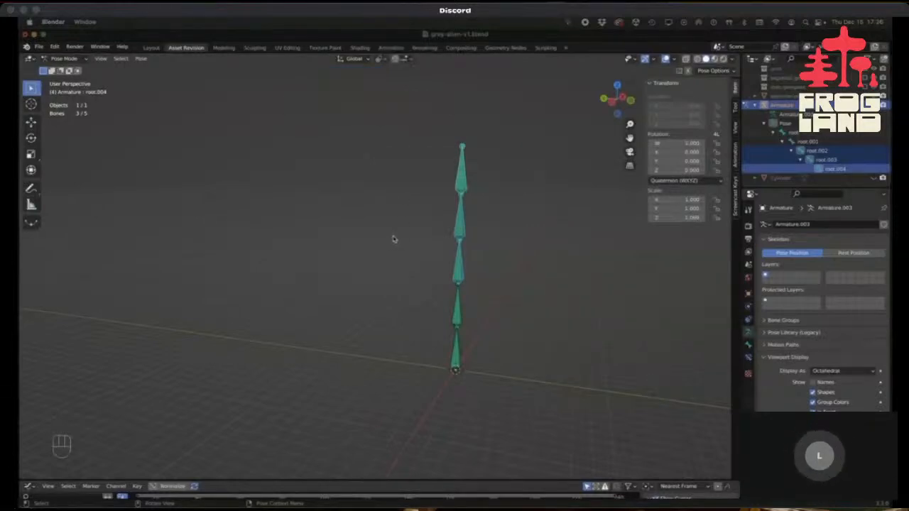
key("period")
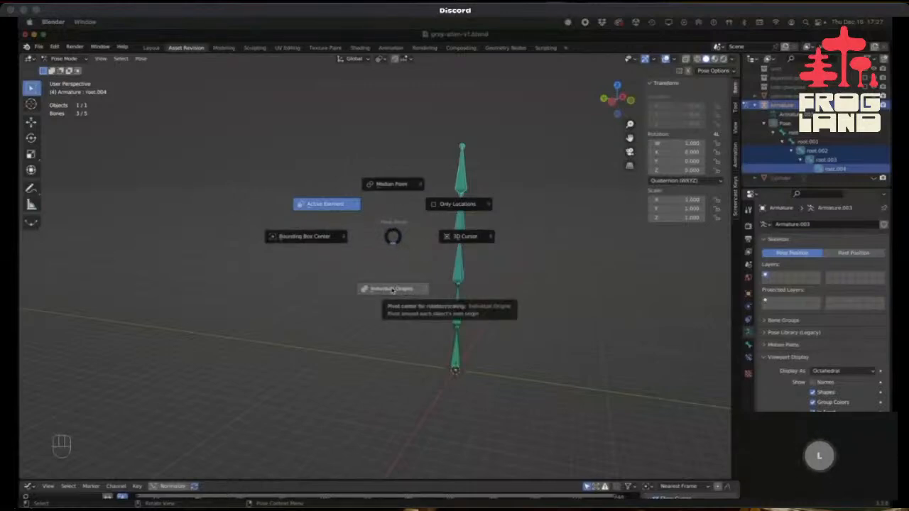
left_click(391, 290)
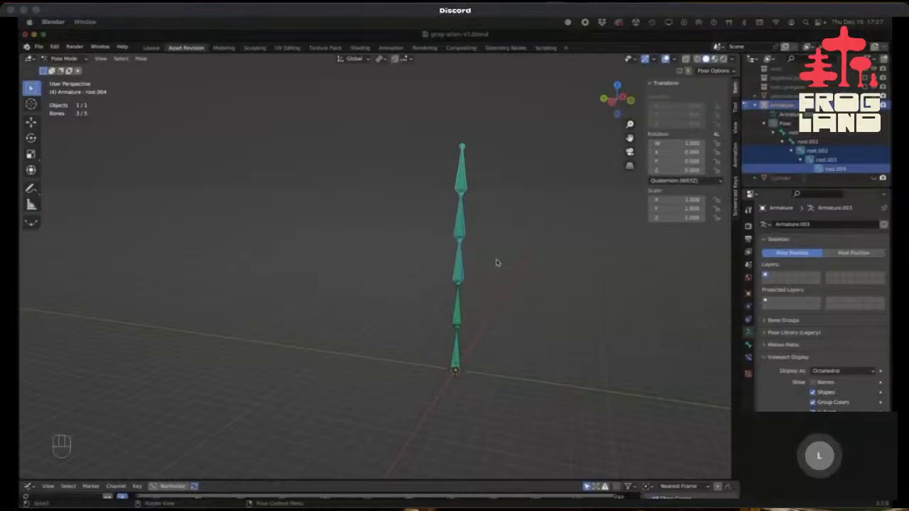
key("r")
key("x")
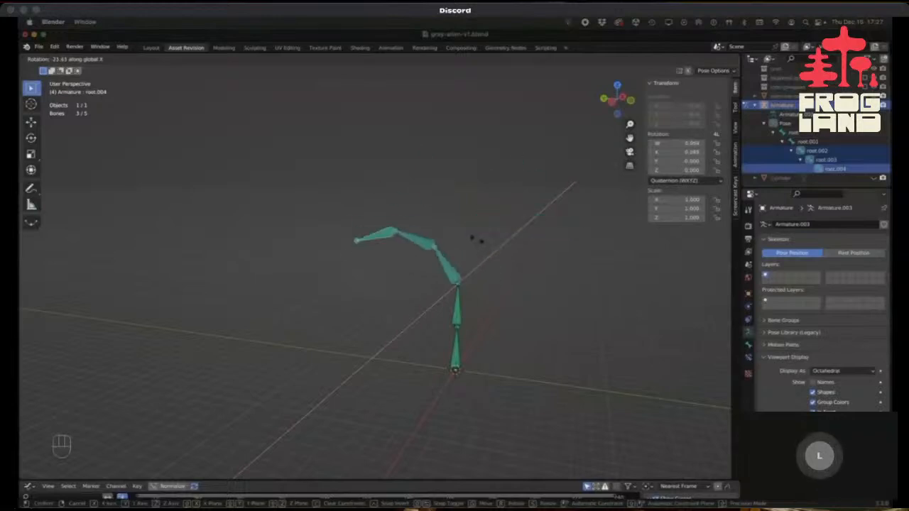
right_click(500, 269)
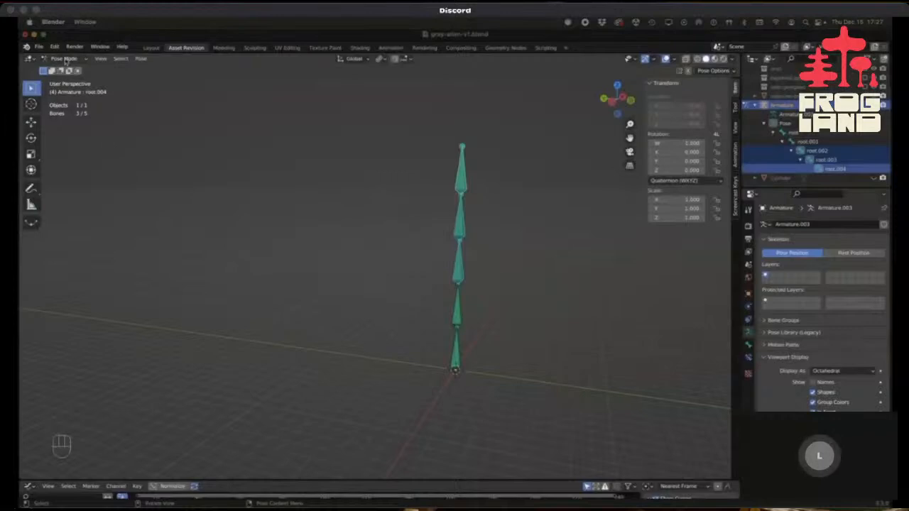
Switch the armature from Pose Mode to Object Mode.
key("ctrl+Tab")
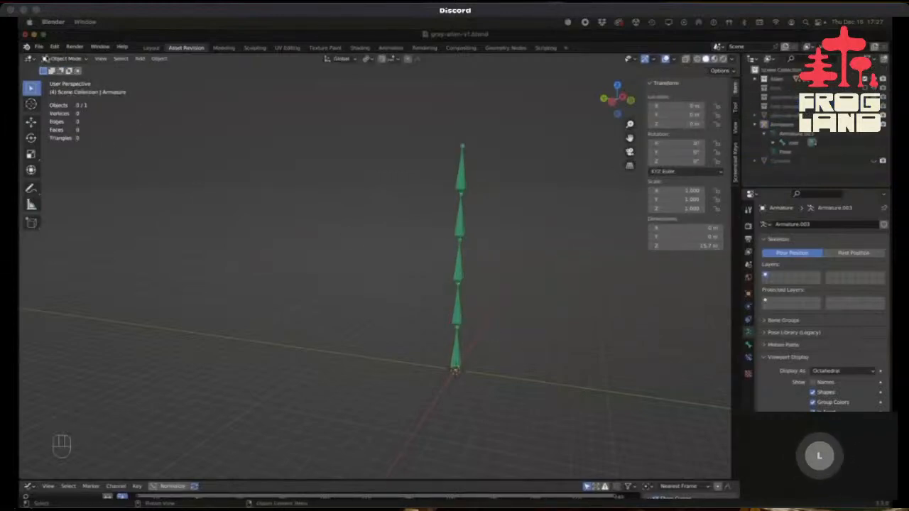
left_click(64, 60)
left_click(64, 62)
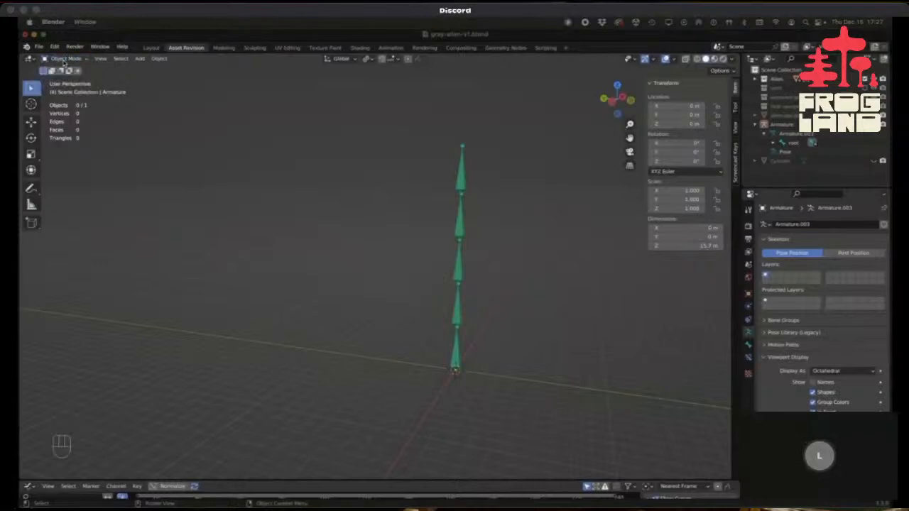
left_click(64, 61)
left_click(64, 61)
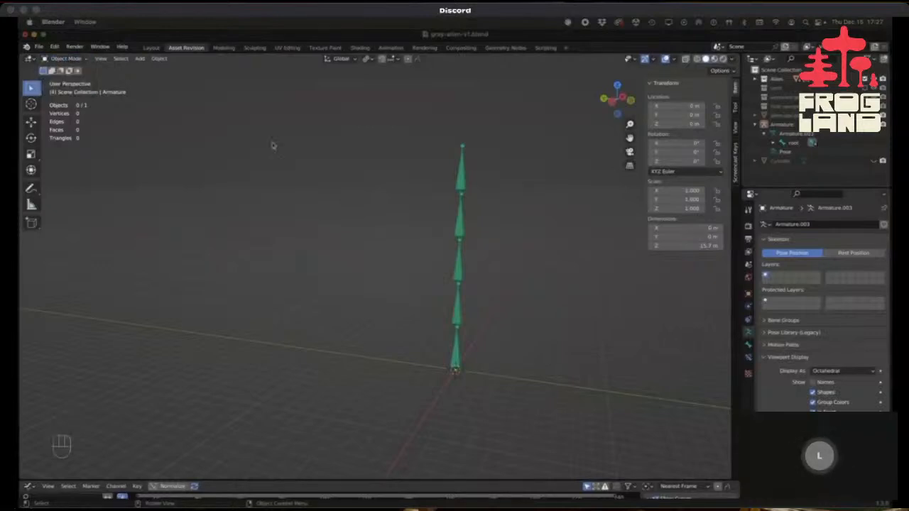
Select the whole armature and unhide the Cylinder mesh surrounding it.
left_click(455, 356)
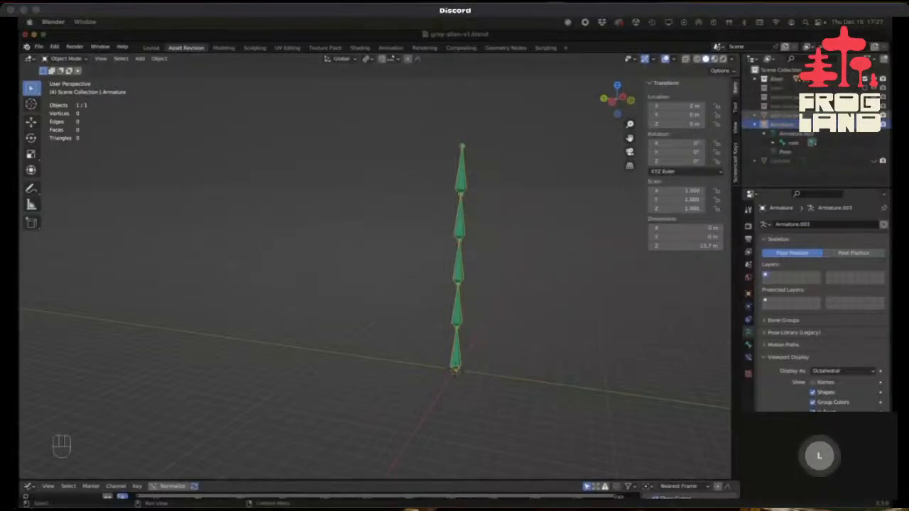
left_click(882, 161)
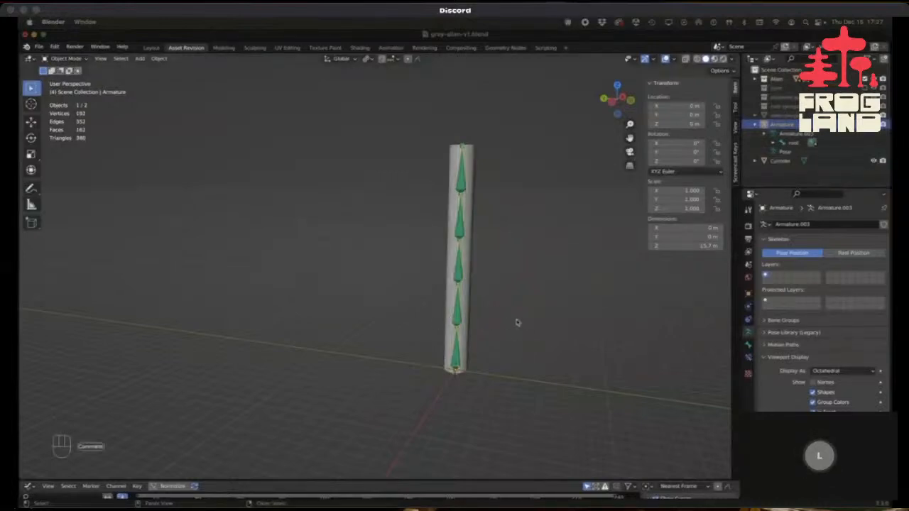
key("super+Tab")
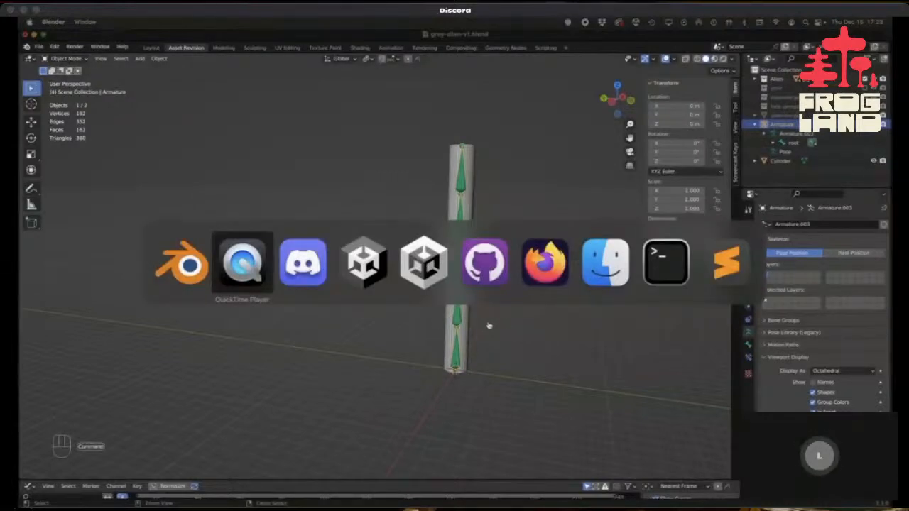
key("Escape")
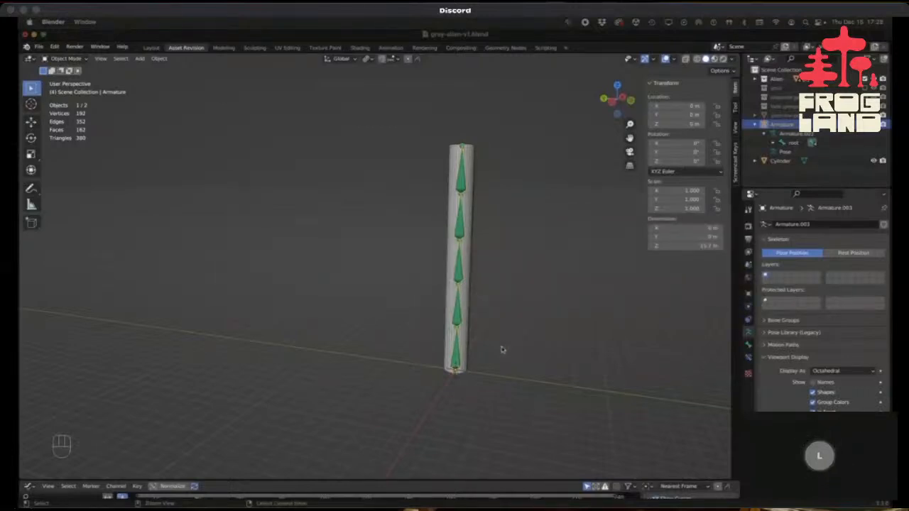
Select the cylinder and the armature one at a time, viewing them from another angle.
left_click(467, 313)
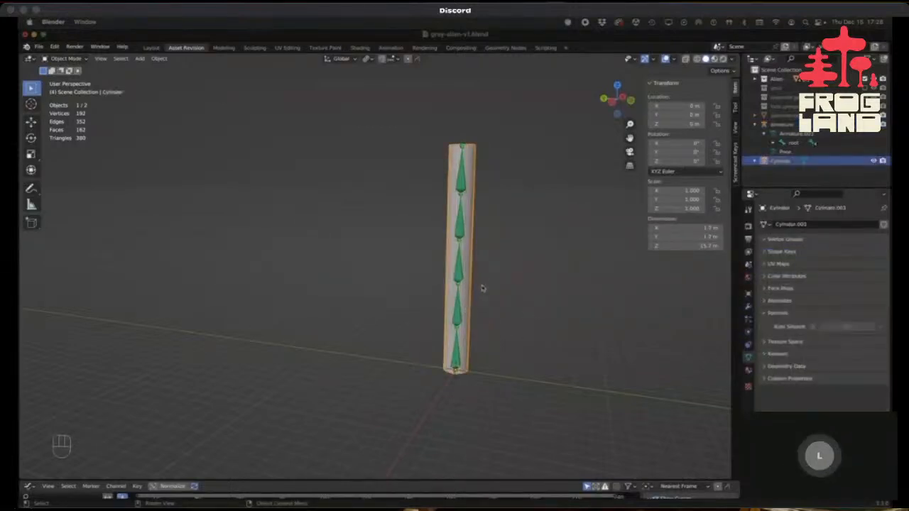
middle_click_drag(486, 297, 582, 294)
left_click(458, 362)
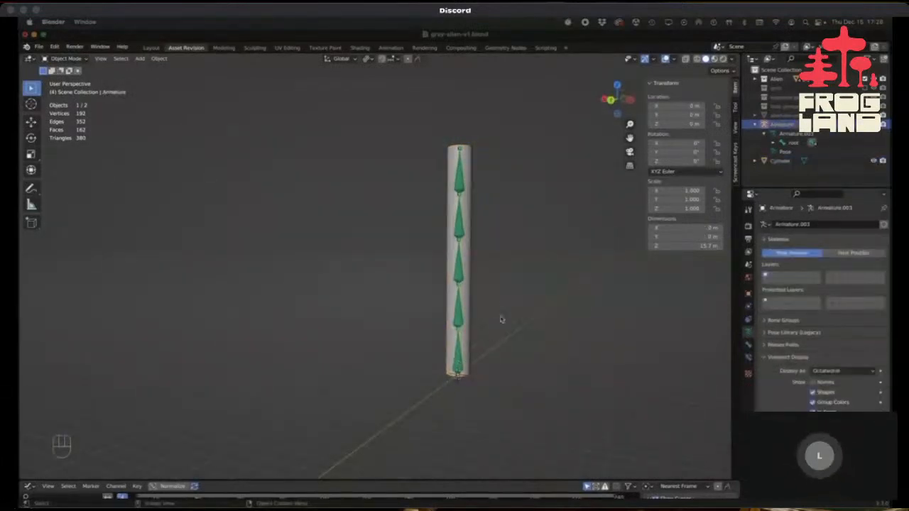
left_click(460, 265)
left_click(459, 169)
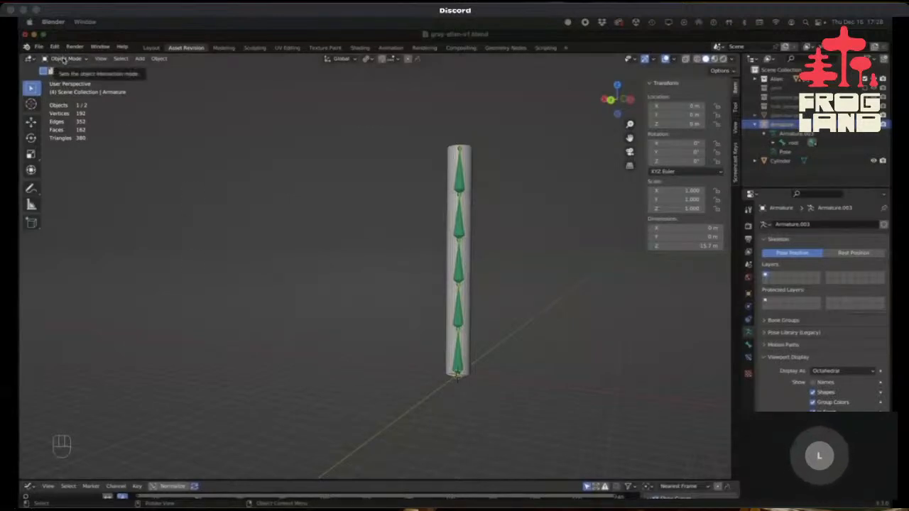
Select the cylinder, add the armature to the selection as the active object, and clear the selection.
left_click(467, 311)
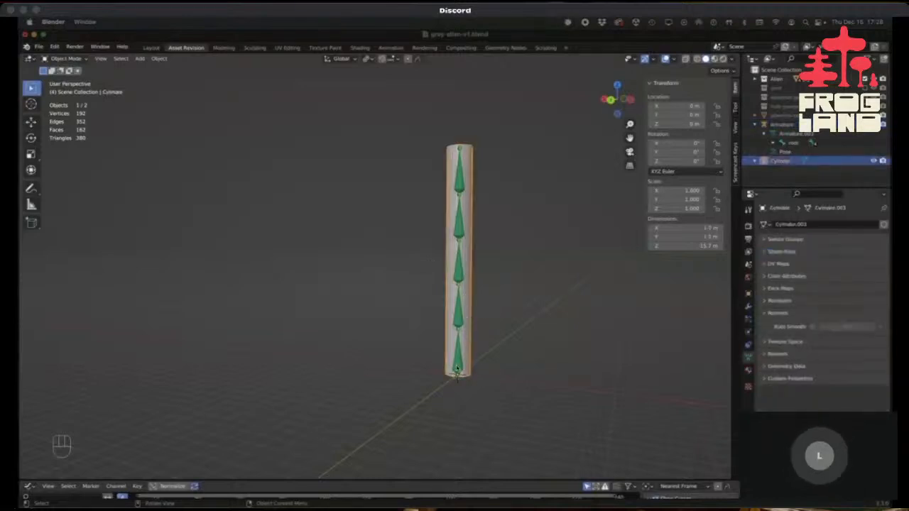
left_click(458, 367, "shift")
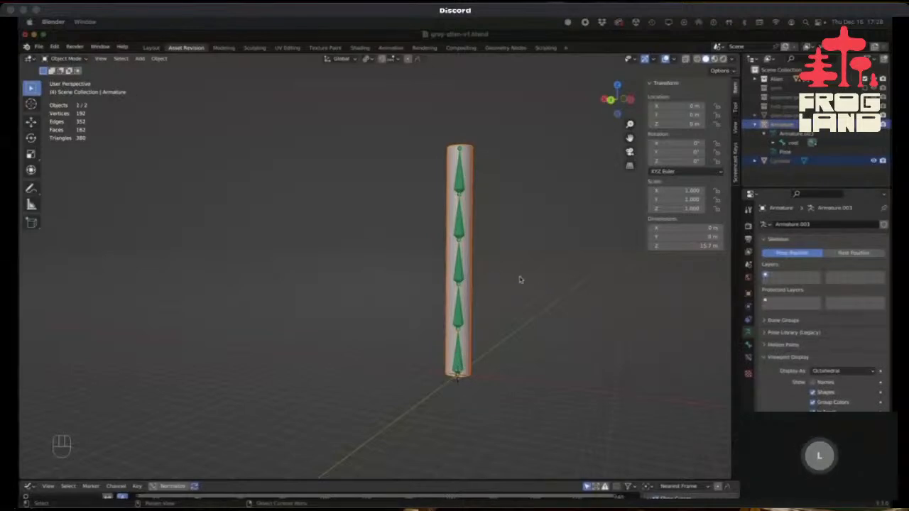
left_click(517, 286)
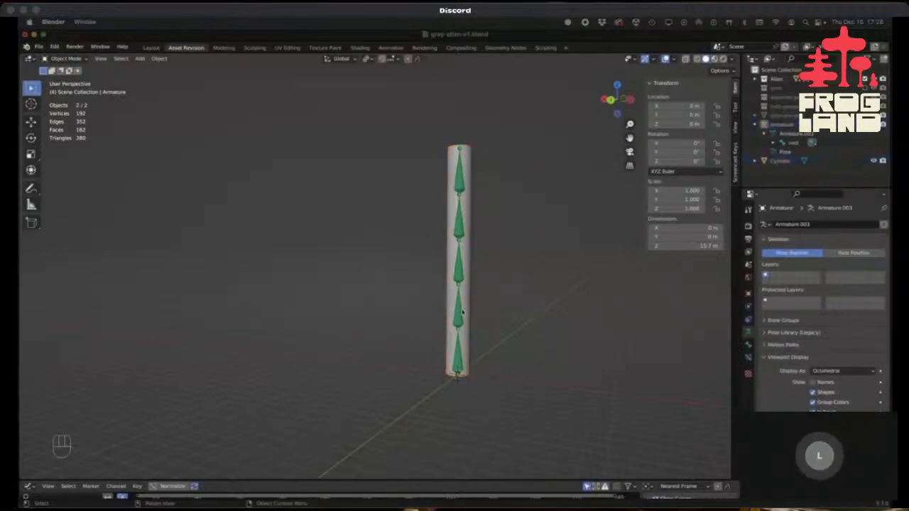
Select the cylinder first and add the armature to the selection so the armature is the active object.
left_click(468, 308)
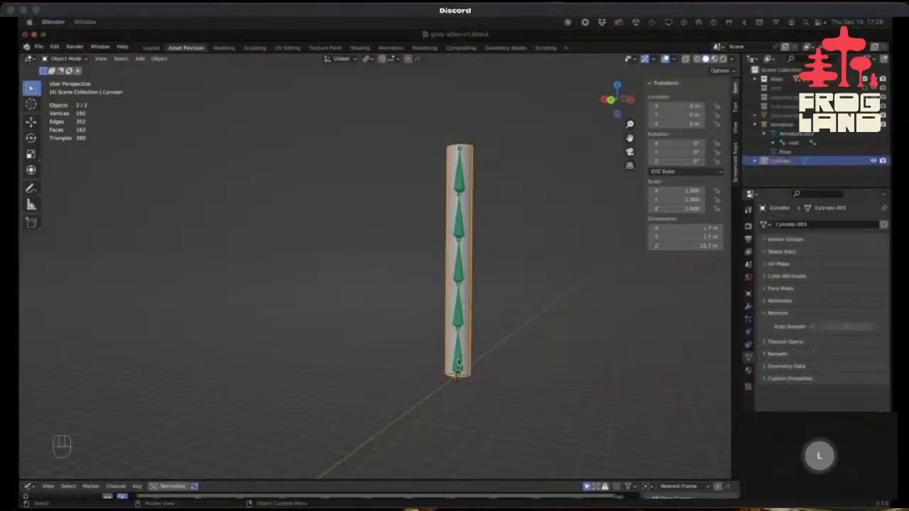
left_click(458, 362, "shift")
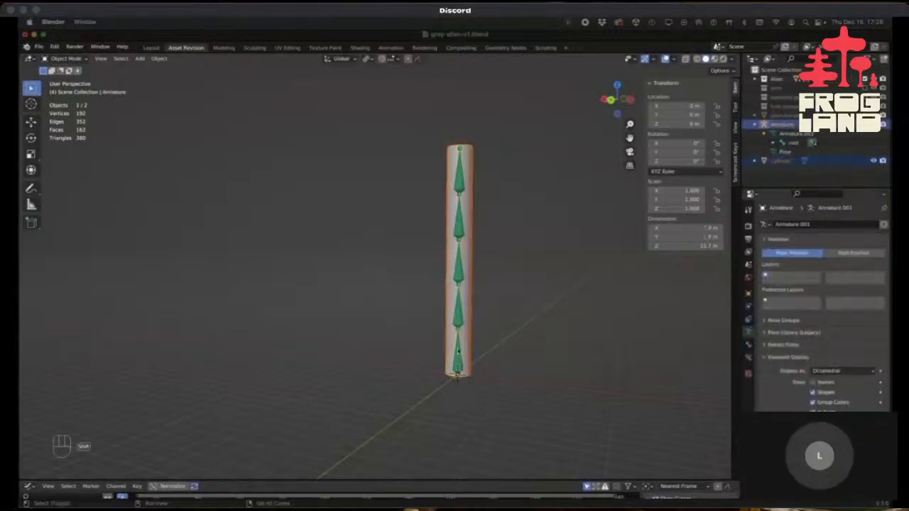
left_click(489, 302)
left_click(469, 302)
left_click(460, 274, "shift")
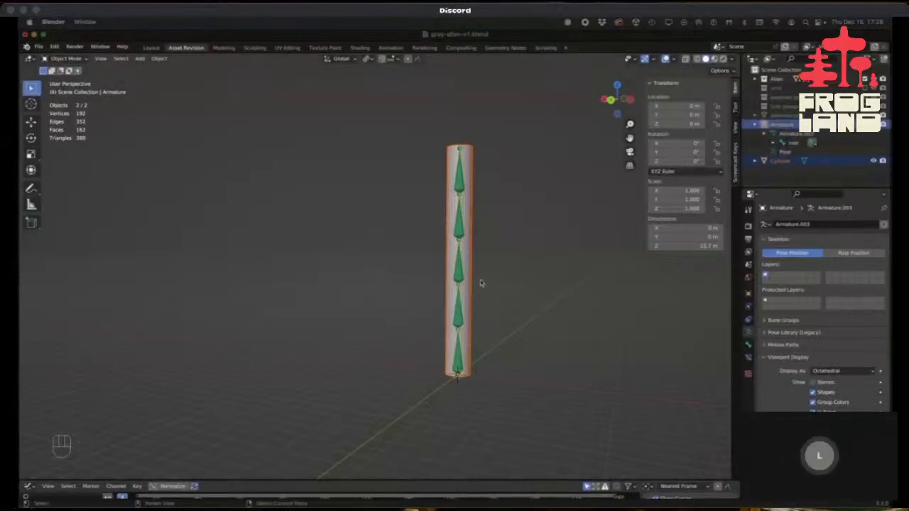
key("super")
key("super+p")
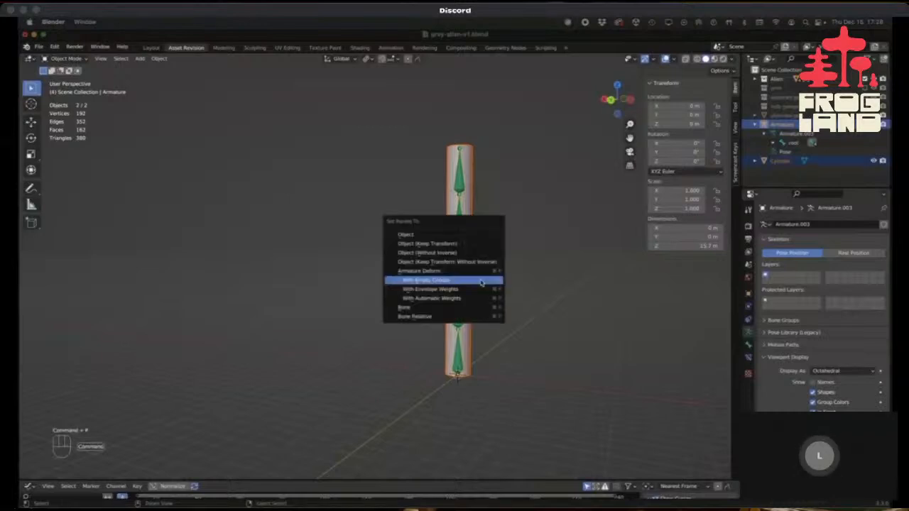
left_click(480, 283)
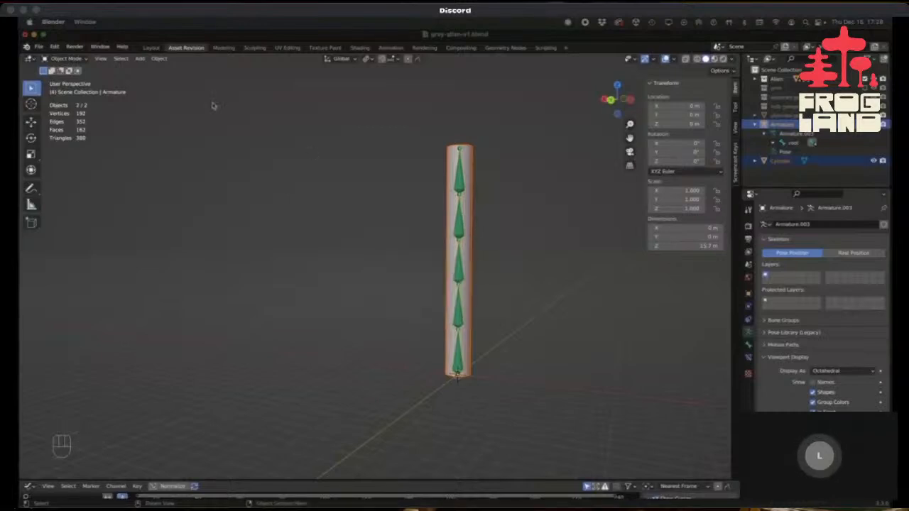
left_click(162, 59)
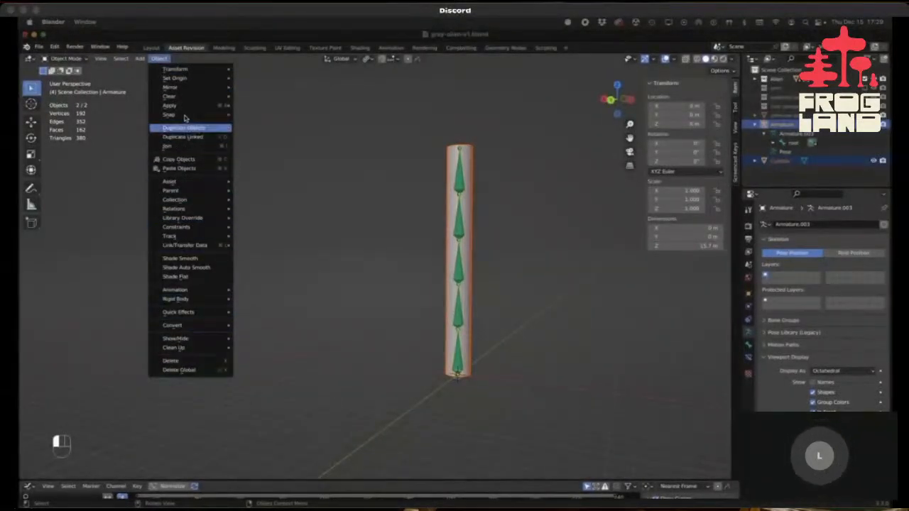
mouse_move(177, 192)
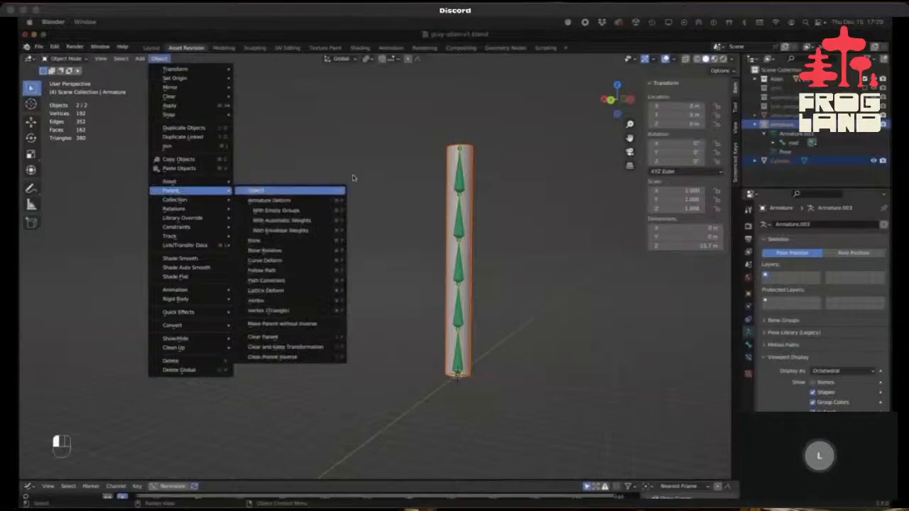
left_click(289, 189)
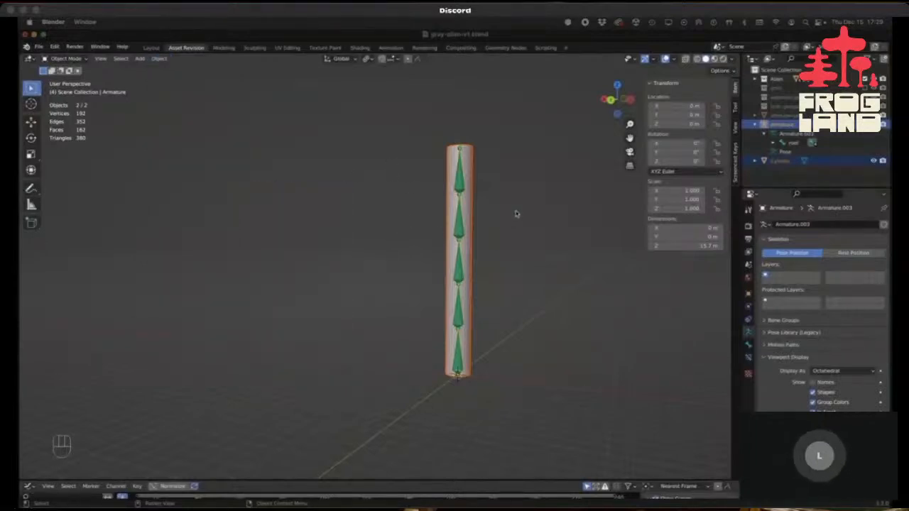
Parent the cylinder to the armature using Armature Deform With Automatic Weights.
key("super+p")
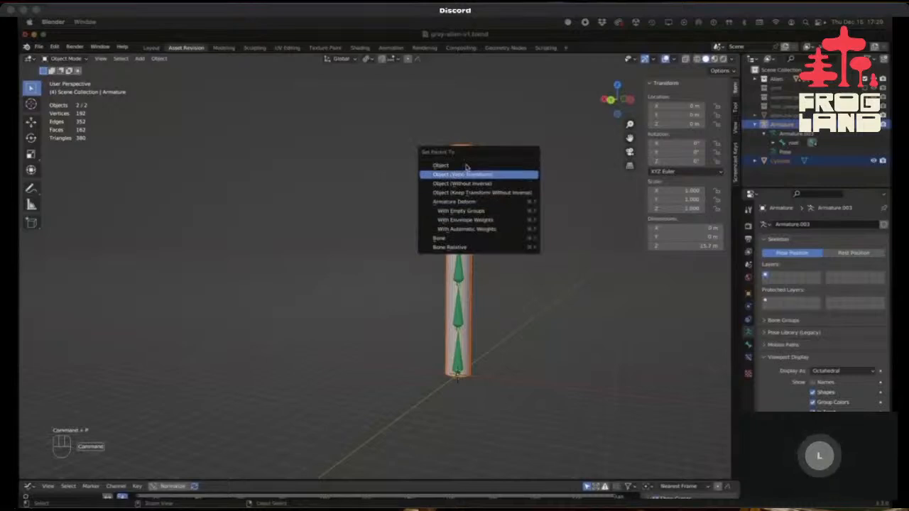
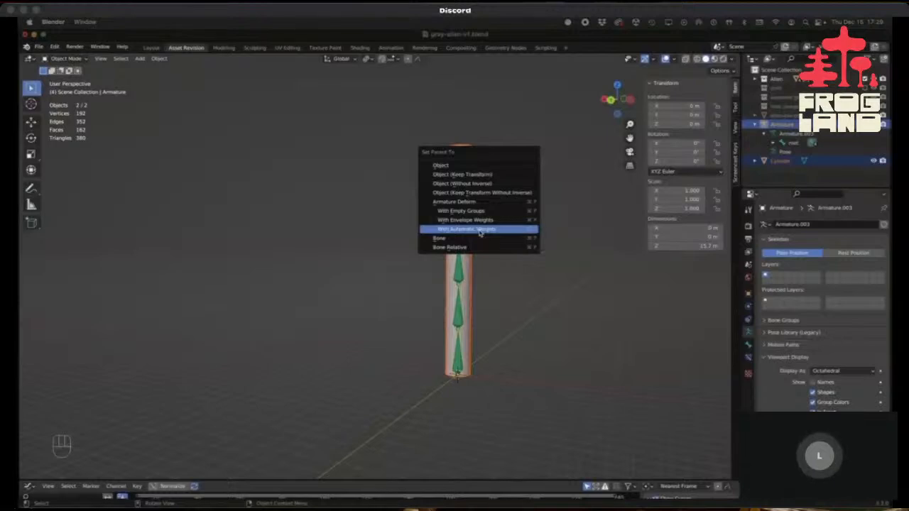
left_click(479, 233)
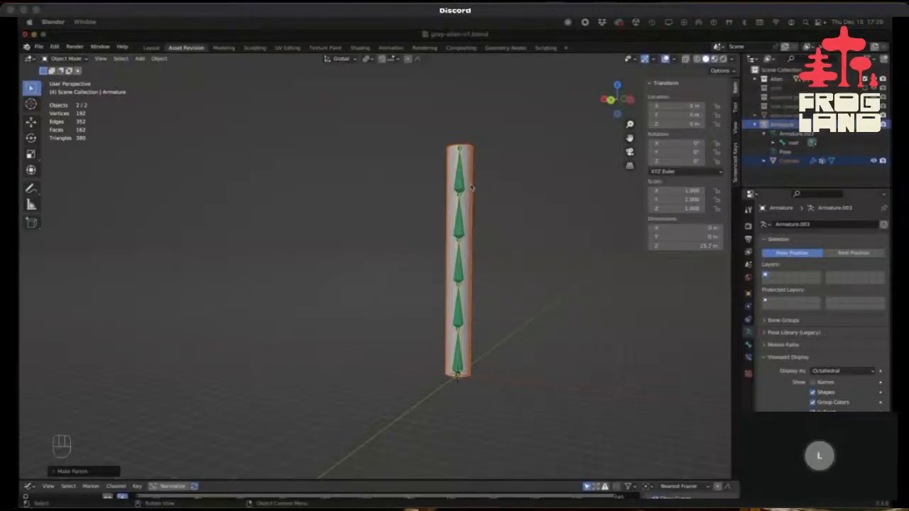
Switch the armature to Pose Mode, select only its top bone, and inspect the bone chain inside the cylinder.
key("ctrl")
key("ctrl+Tab")
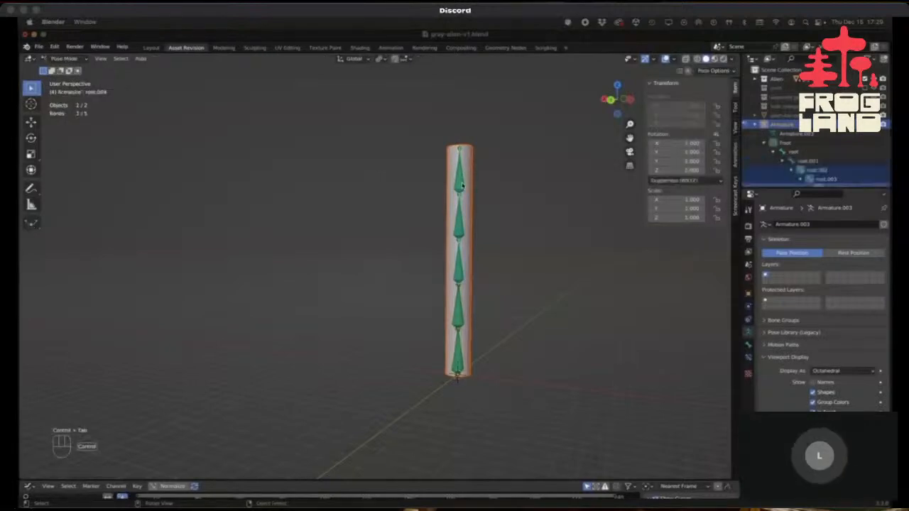
left_click(508, 194)
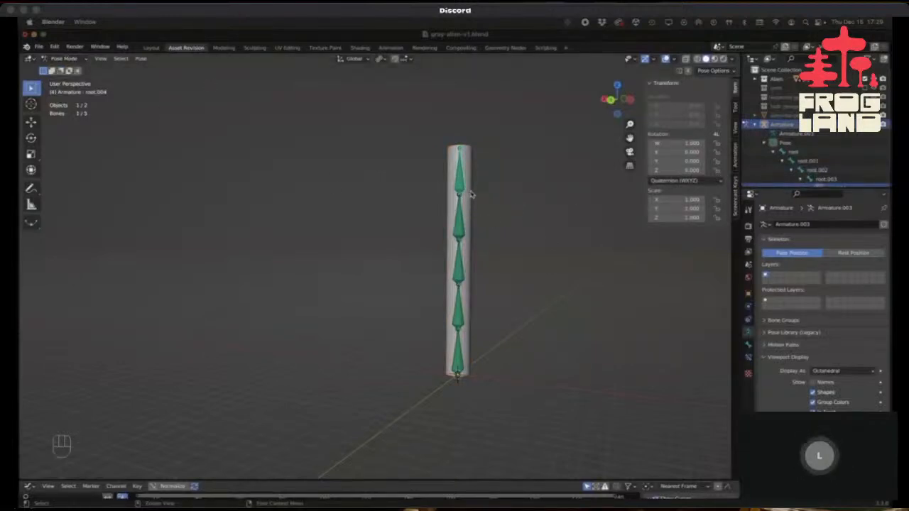
middle_click_drag(481, 199, 476, 156)
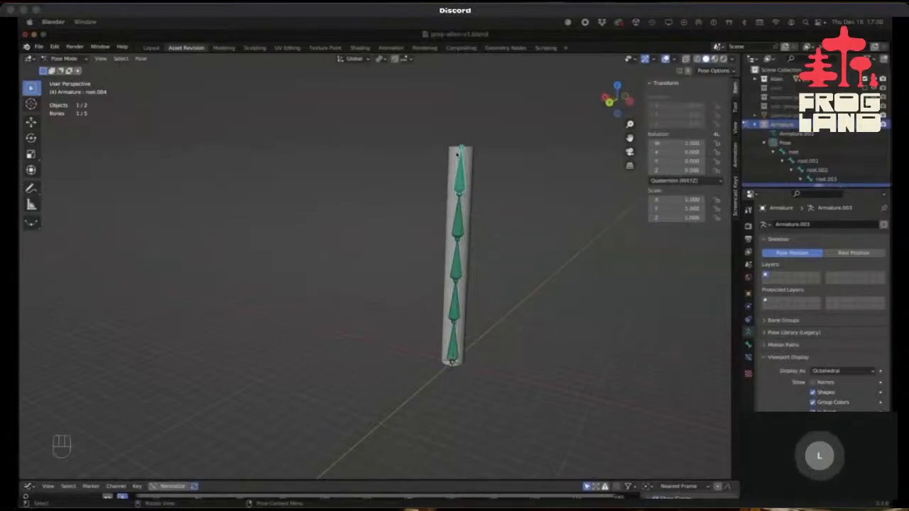
middle_click_drag(452, 339, 507, 324)
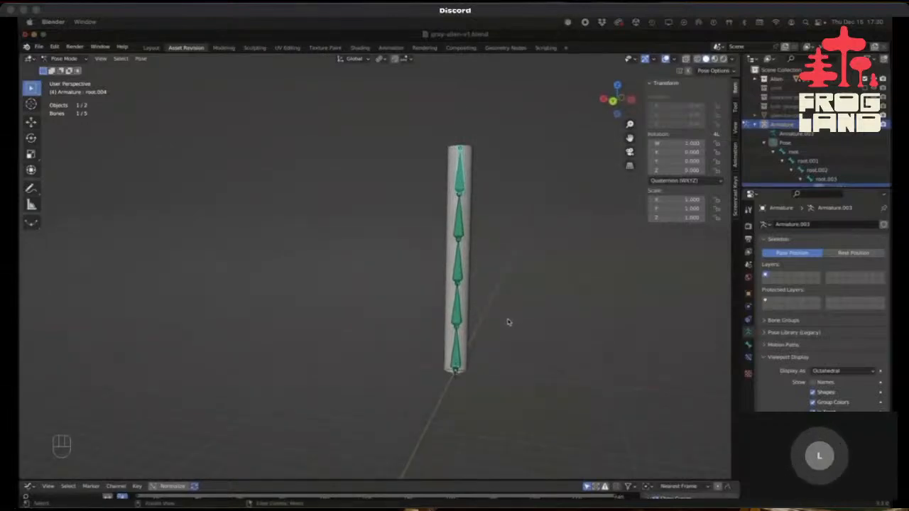
Return to Object Mode, select the cylinder, and expand its vertex groups with the root group active.
key("ctrl+Tab")
left_click(465, 181)
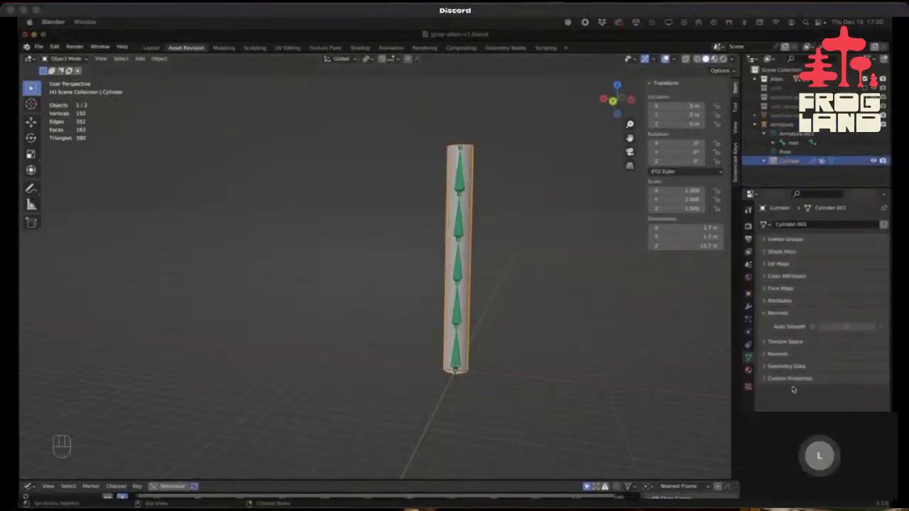
left_click(749, 359)
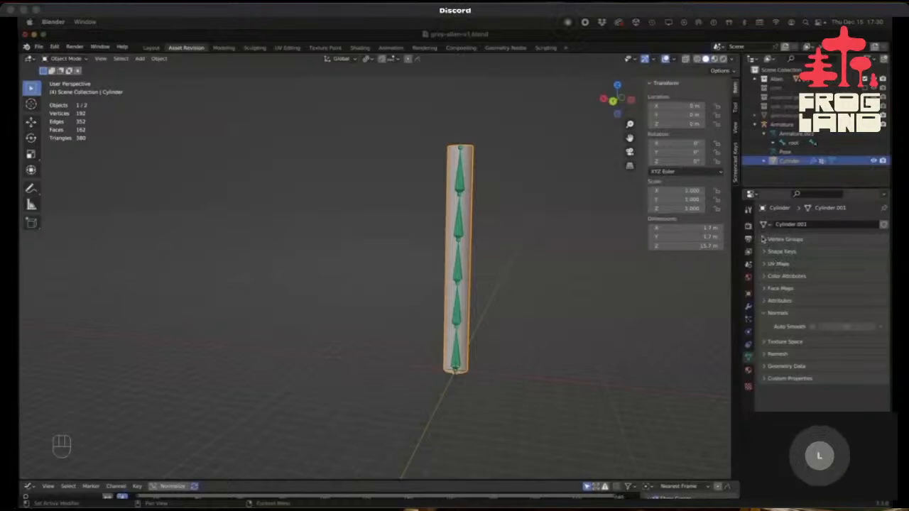
left_click(765, 239)
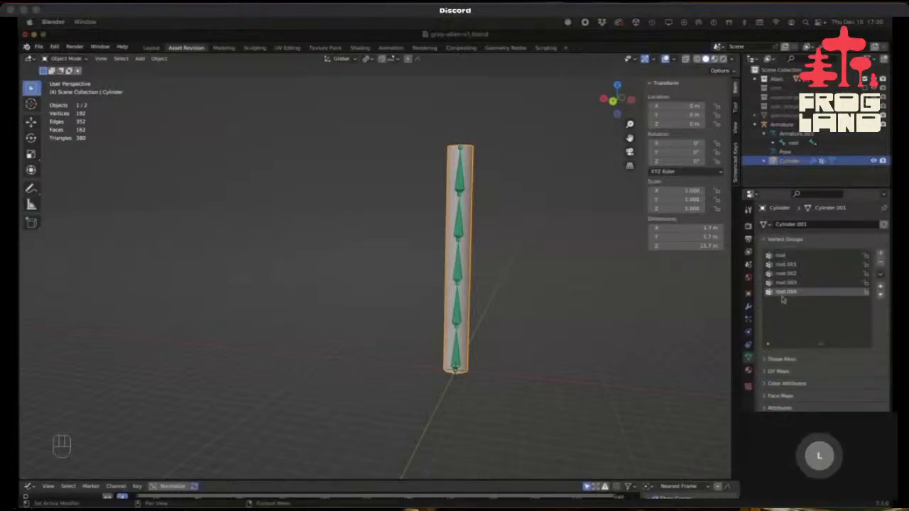
left_click(764, 359)
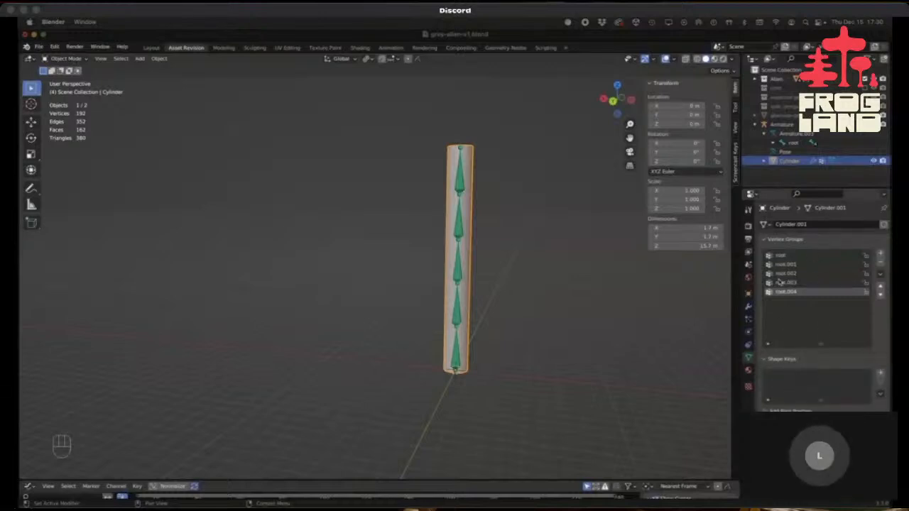
left_click(780, 256)
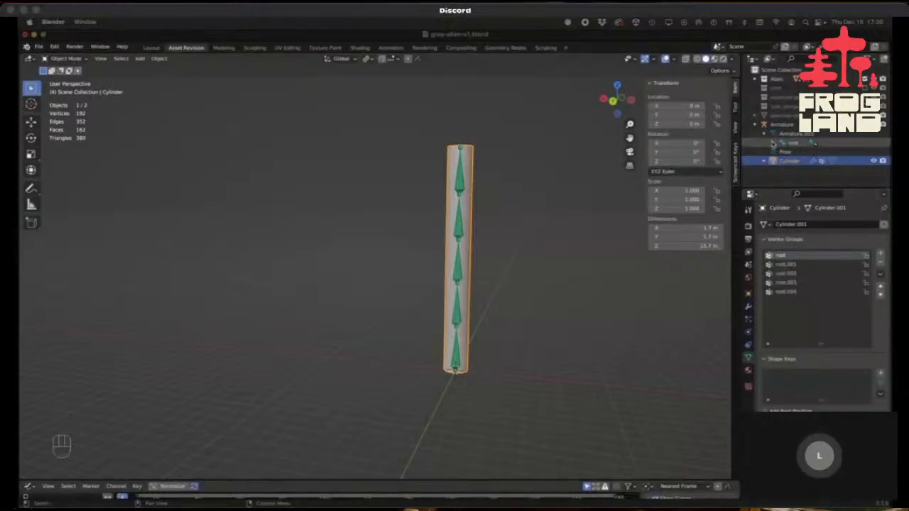
Expand the armature's bone hierarchy in the Outliner from root down to root.004.
left_click(774, 143)
left_click(781, 154)
left_click(791, 162)
scroll(793, 163, "down", 1)
left_click(801, 163)
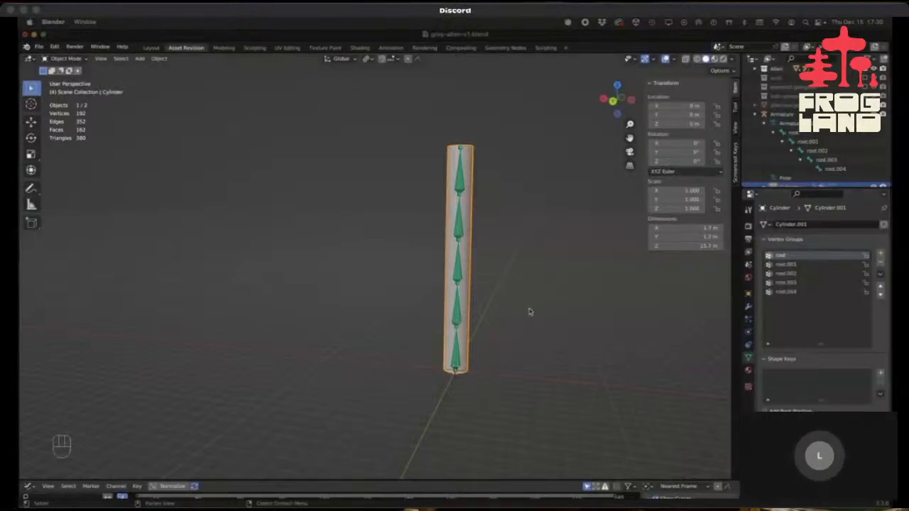
middle_click_drag(492, 266, 530, 269)
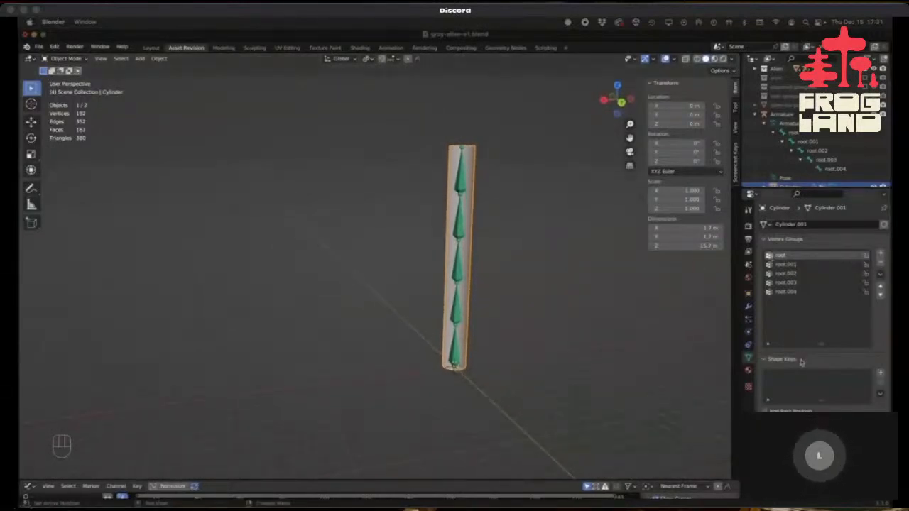
Put the cylinder in Edit Mode and select the vertices assigned to the root vertex group.
left_click(452, 156)
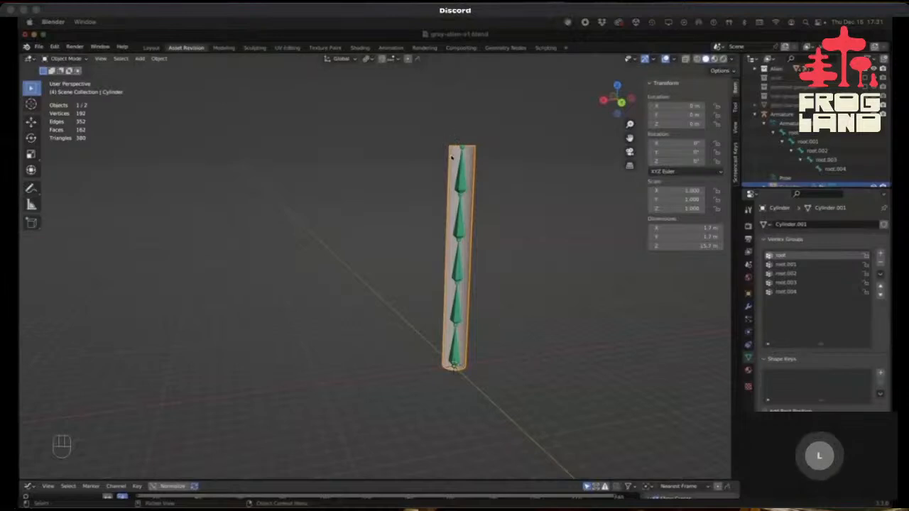
key("Tab")
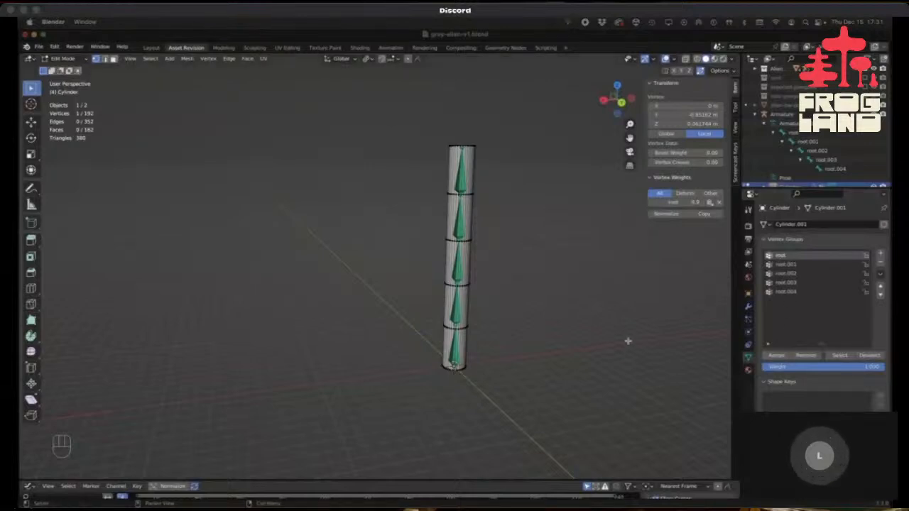
key("Tab")
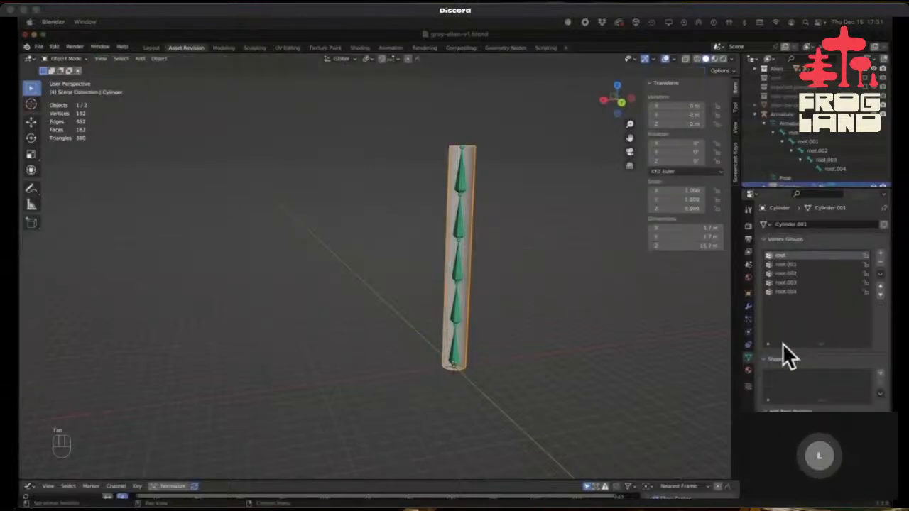
key("Tab")
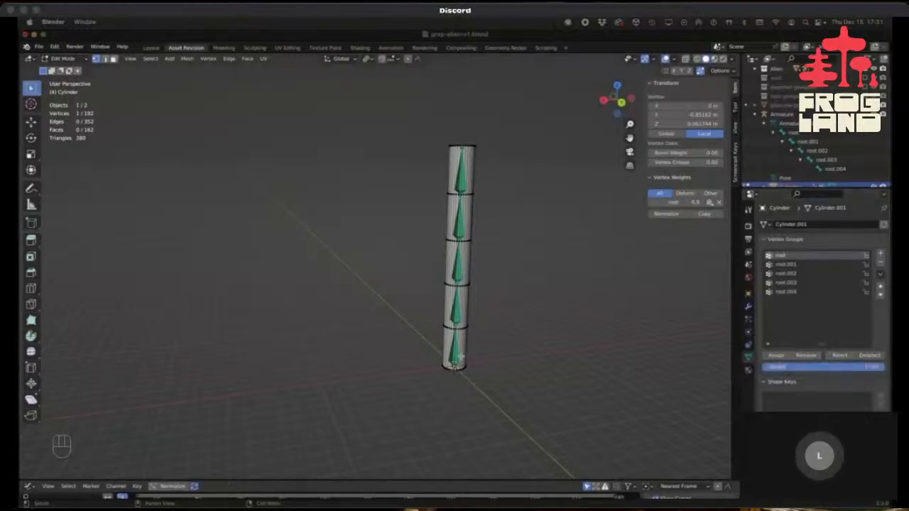
middle_click_drag(576, 355, 602, 343)
left_click(838, 355)
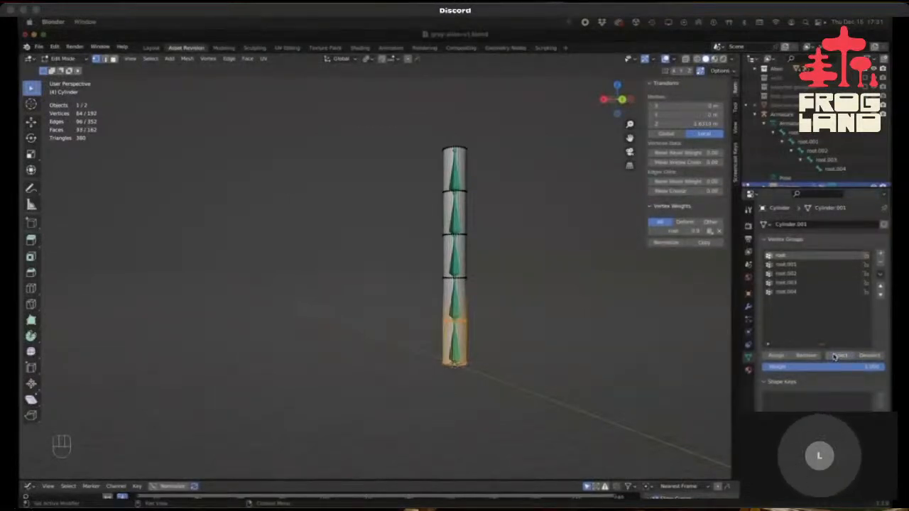
Add the vertices of the root.001 group to the selection, then deselect those belonging to the root group.
left_click(779, 264)
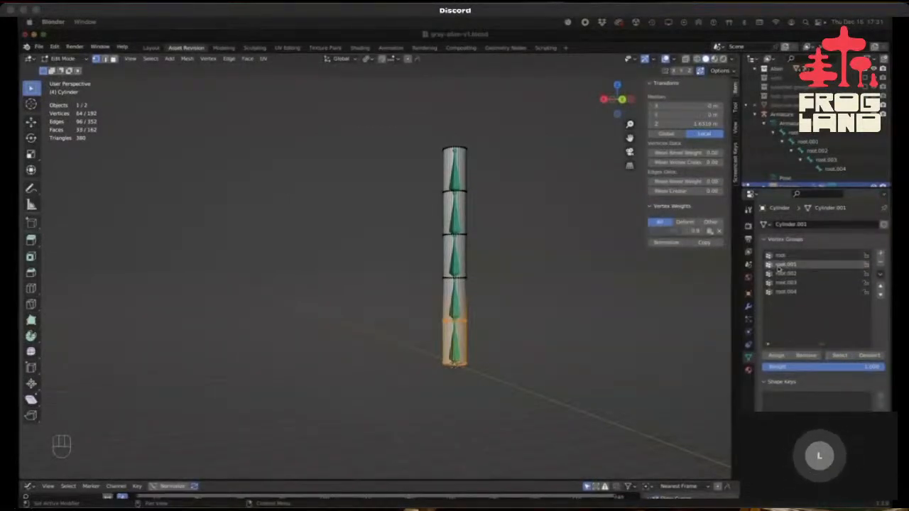
left_click(839, 357)
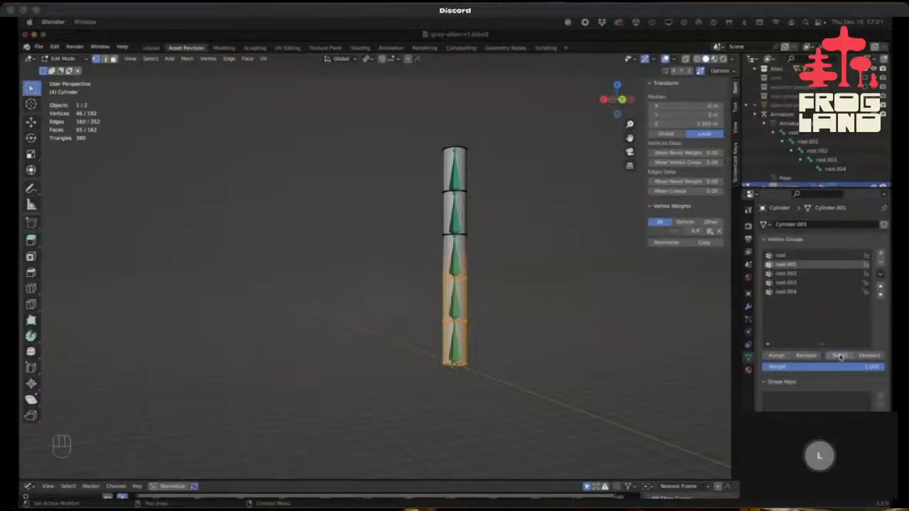
left_click(779, 258)
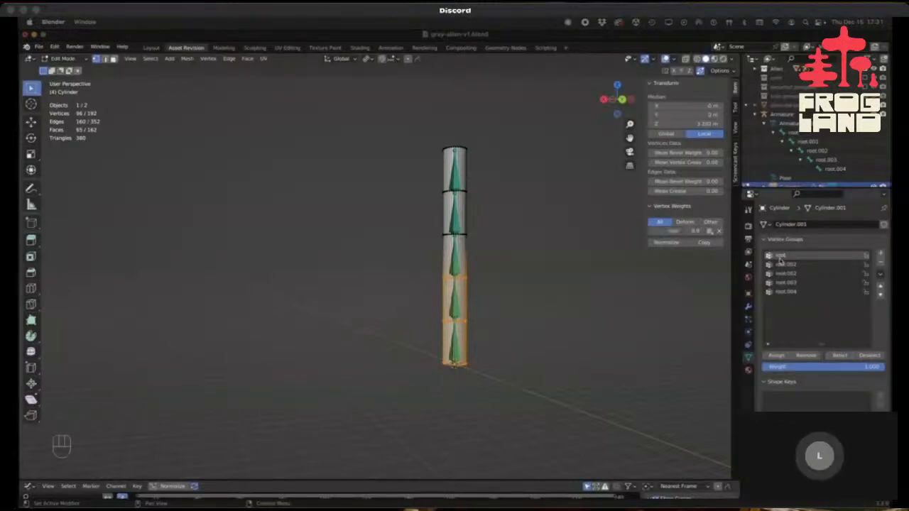
left_click(870, 356)
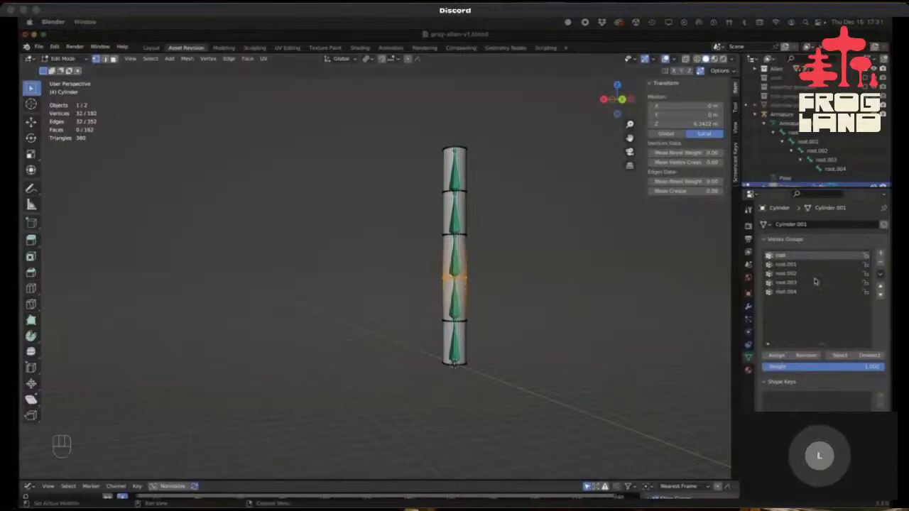
Go through the root.004, root.003, root.002 and root.001 vertex groups and deselect the vertices of root.001.
left_click(790, 291)
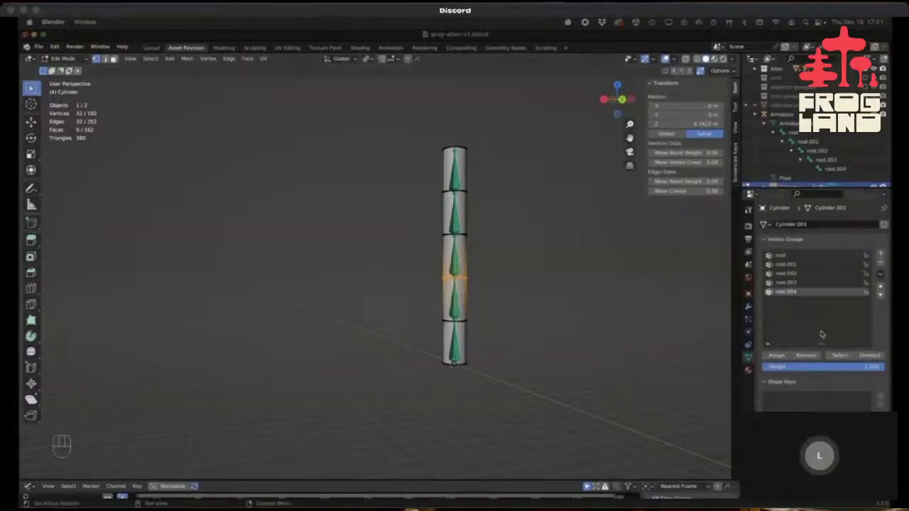
left_click(782, 283)
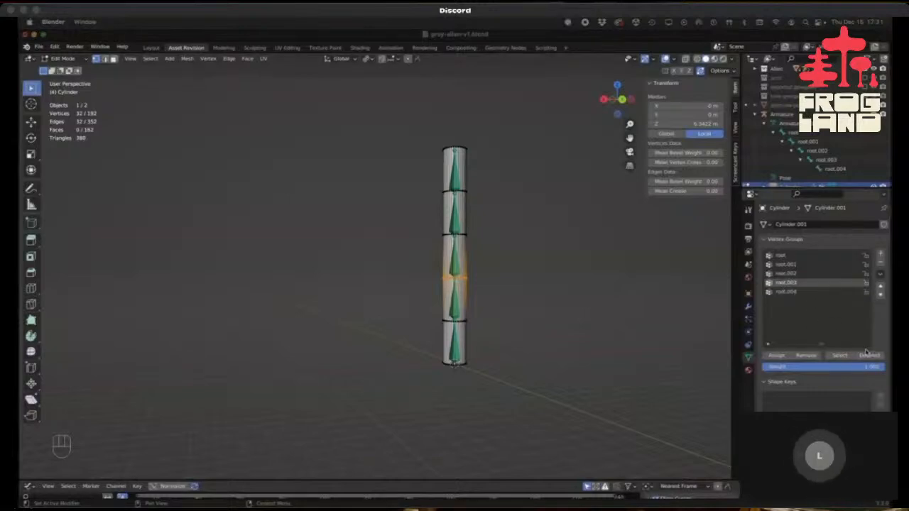
left_click(787, 274)
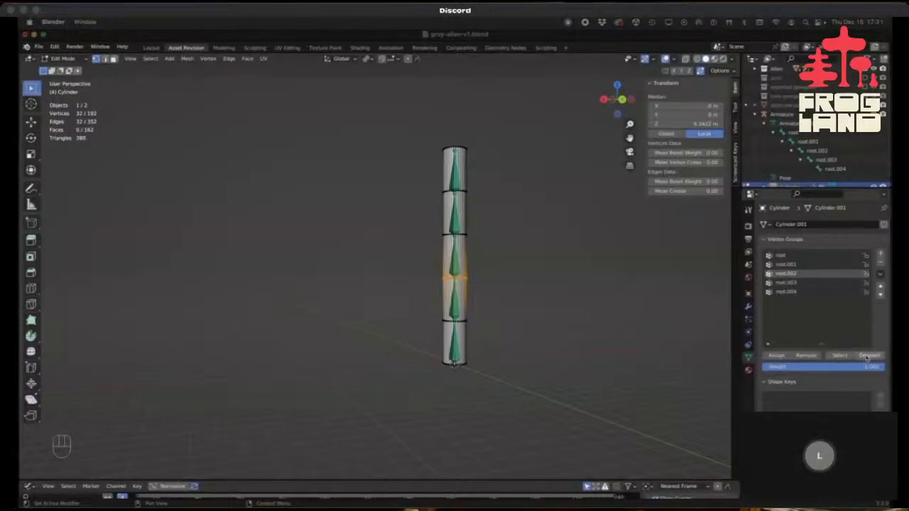
left_click(788, 265)
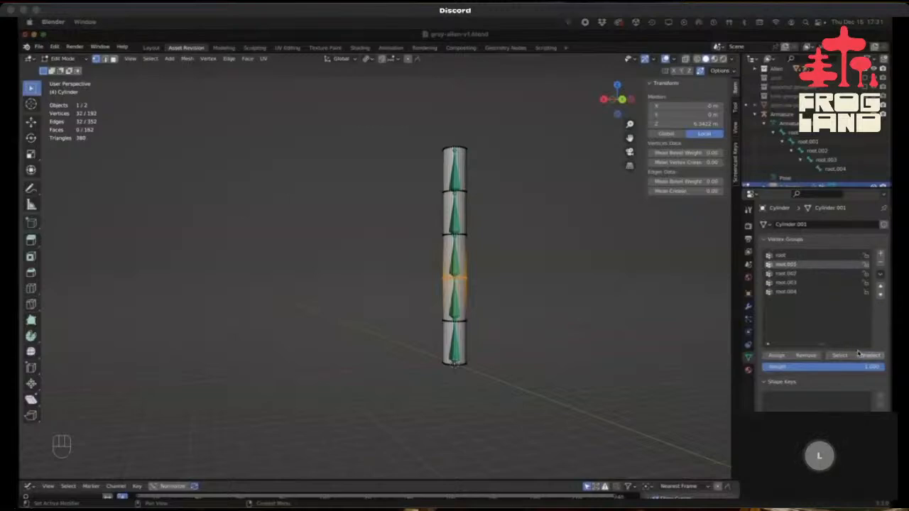
left_click(859, 354)
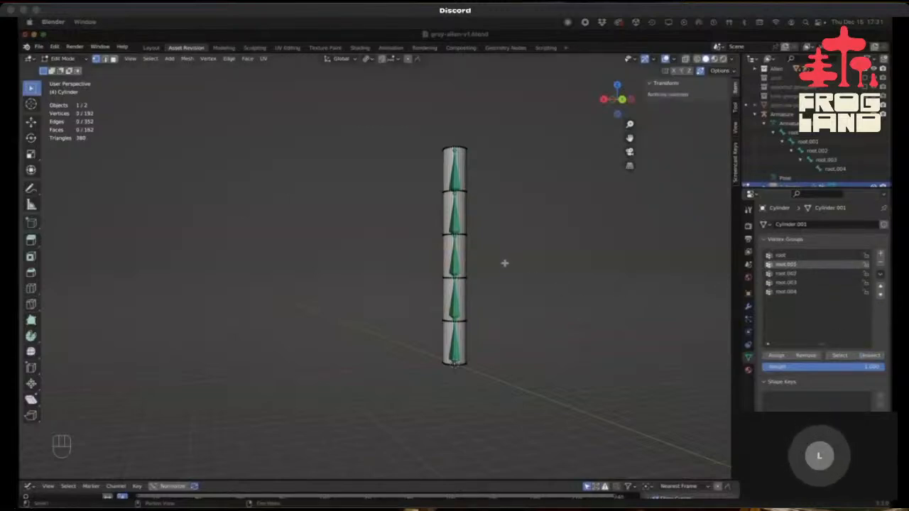
Return the cylinder to Object Mode, then select the armature and put it in Pose Mode.
key("Tab")
middle_click_drag(488, 334, 483, 345)
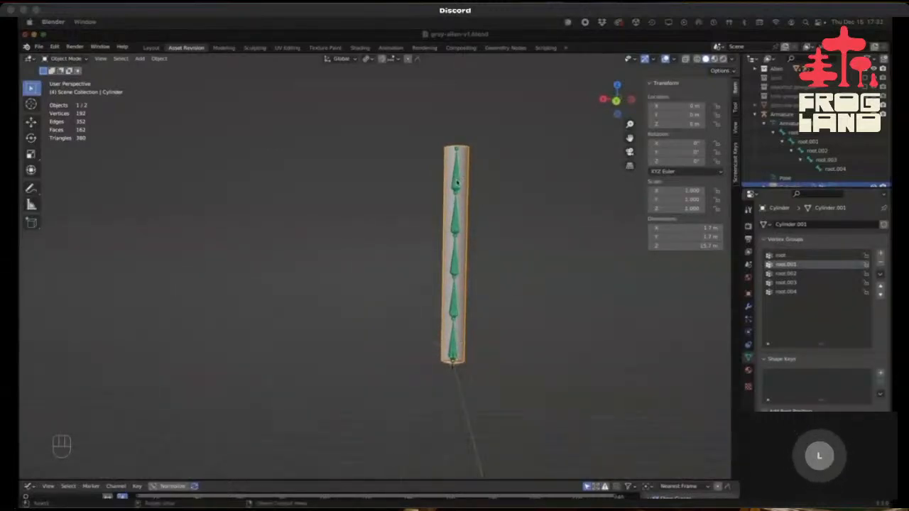
left_click(456, 184)
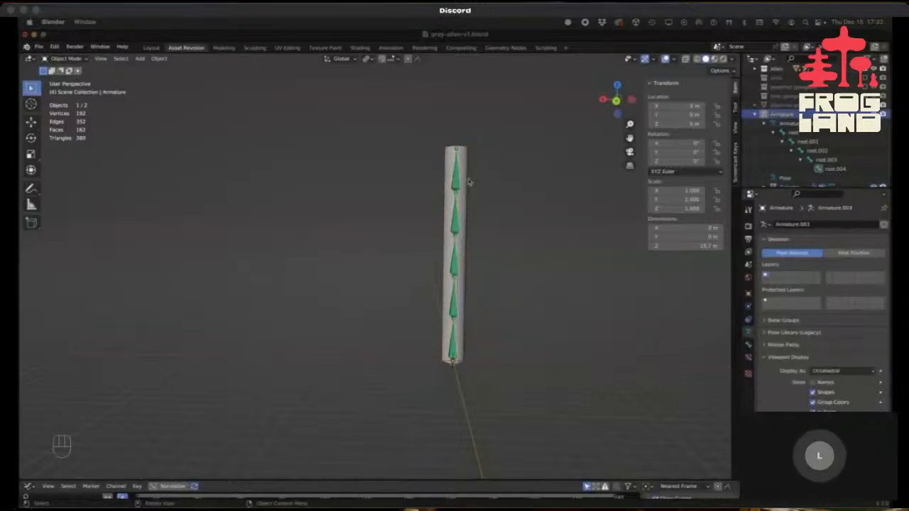
key("ctrl")
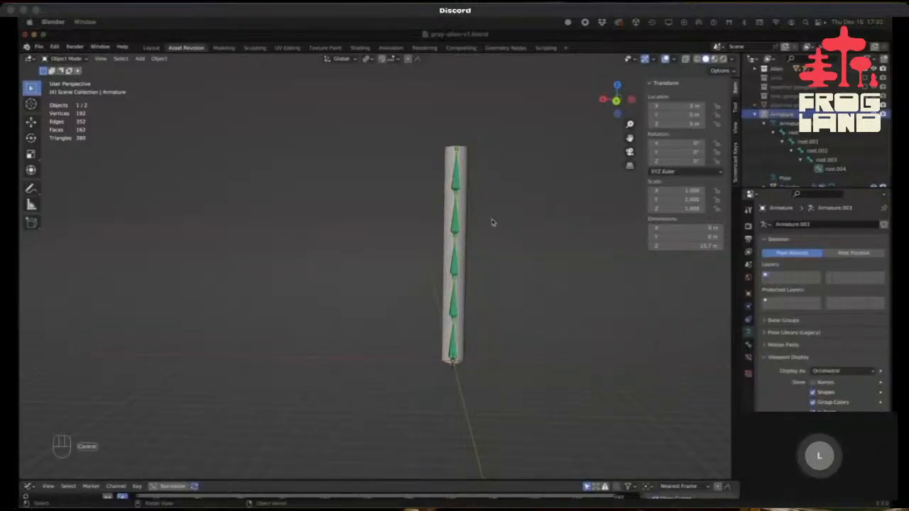
key("ctrl+Tab")
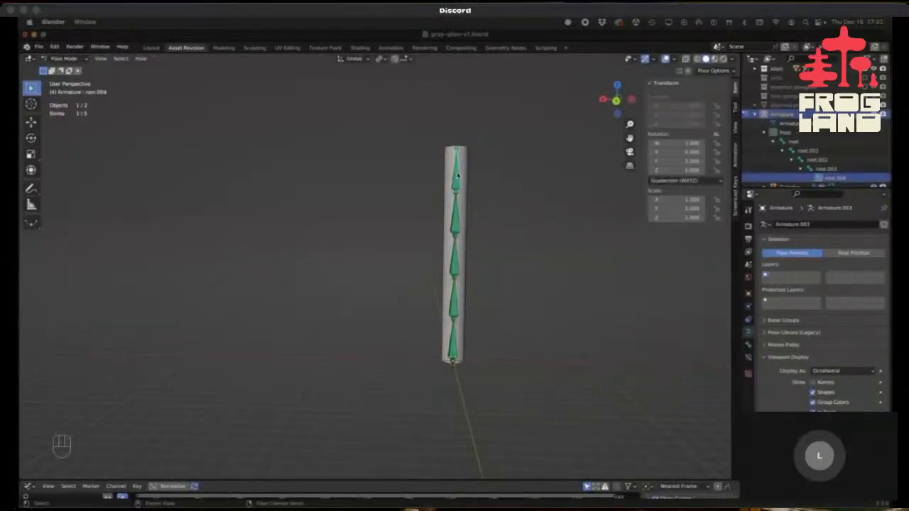
middle_click_drag(460, 178, 489, 220)
key("r")
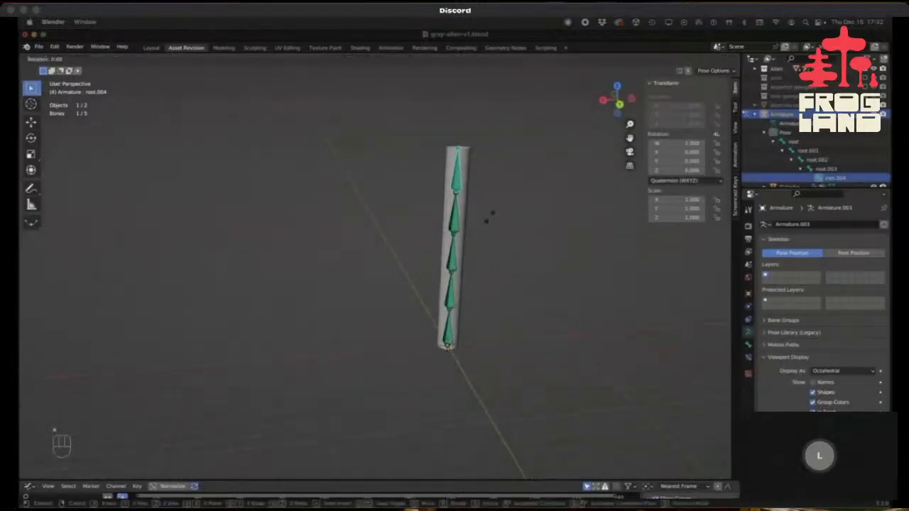
key("x")
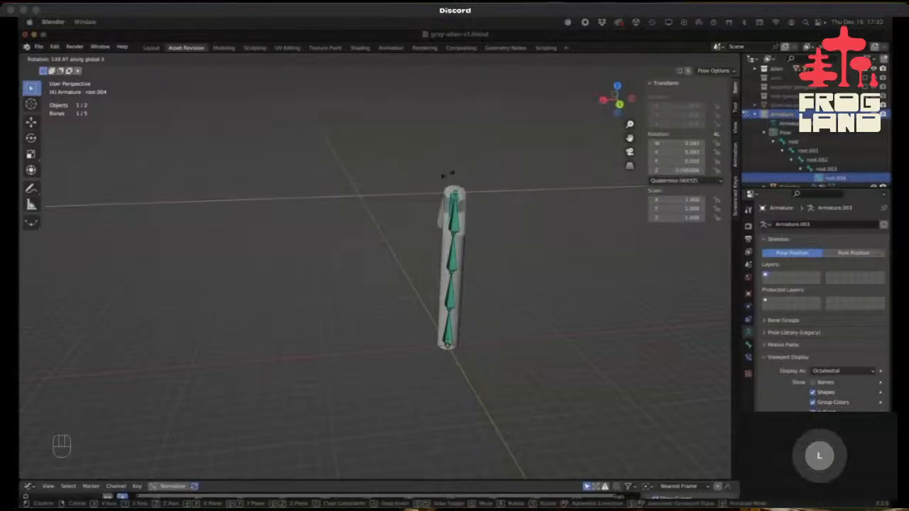
right_click(464, 194)
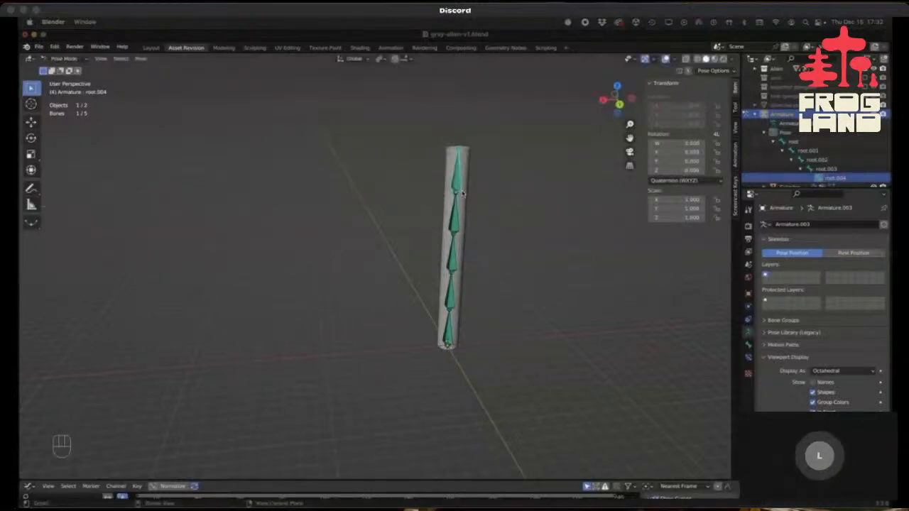
Set the armature's viewport display of the bones to Wire.
middle_click_drag(436, 230, 506, 221)
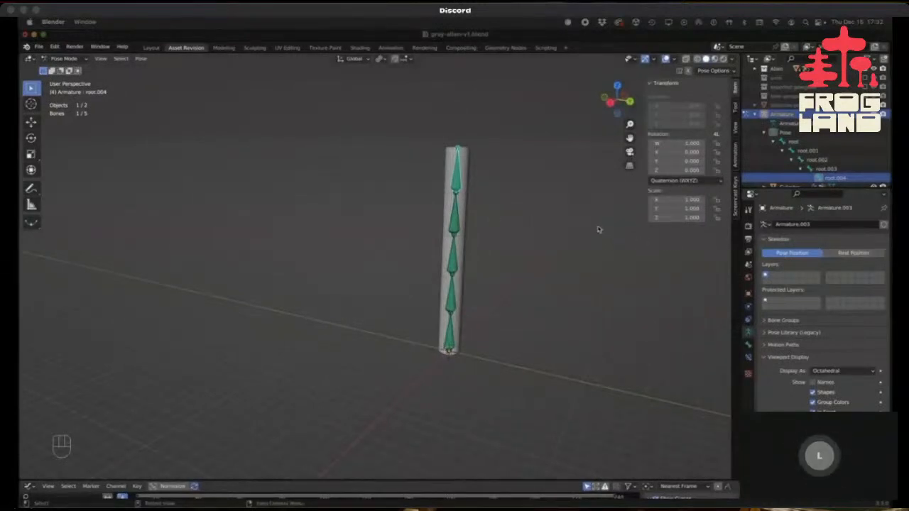
left_click(670, 59)
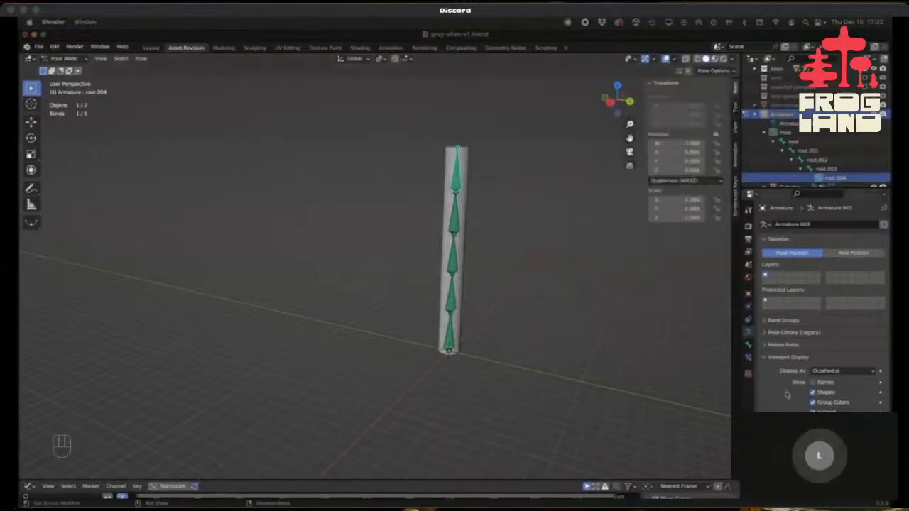
left_click(838, 371)
left_click(830, 409)
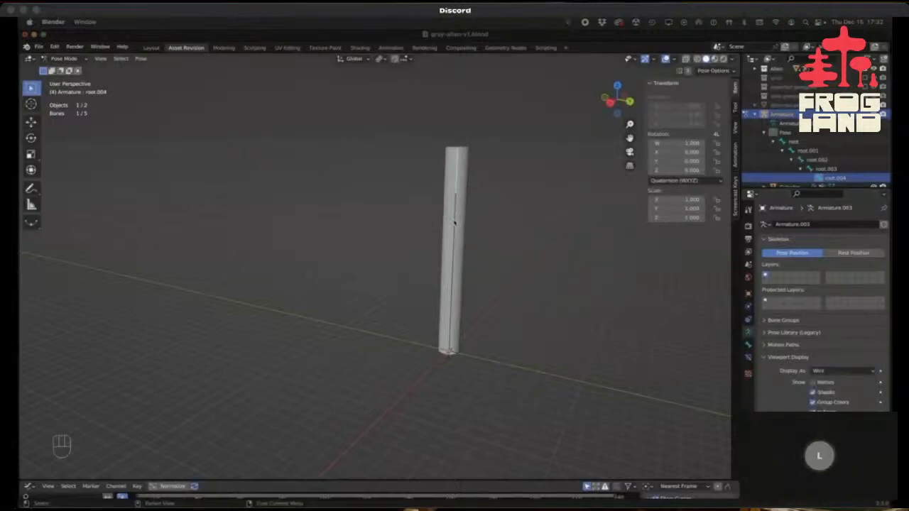
Bend the cylinder by rotating the root.003 bone freely and the root.002 bone about the global X axis.
left_click(454, 222)
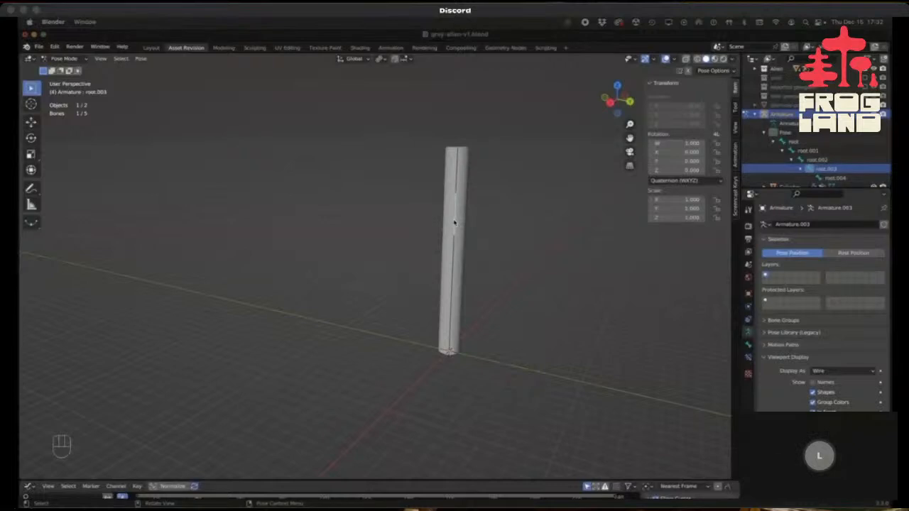
key("r")
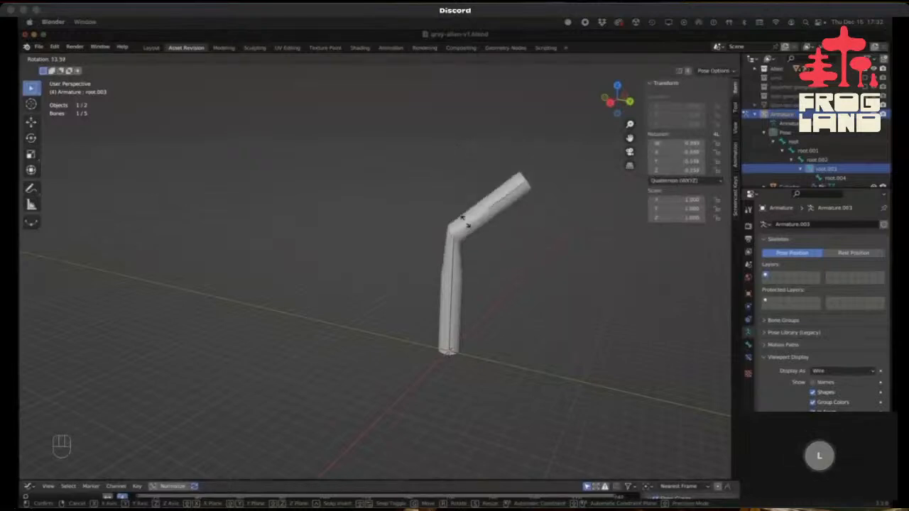
left_click(465, 222)
left_click(455, 276)
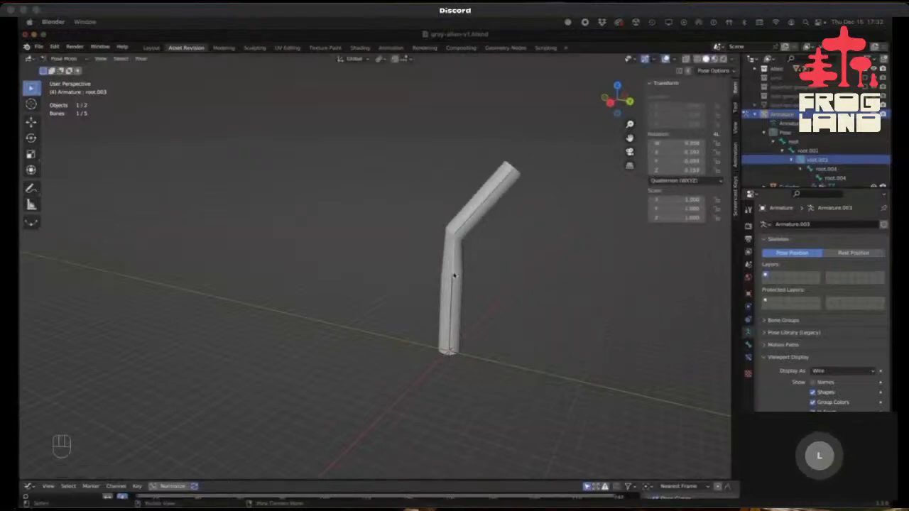
key("r")
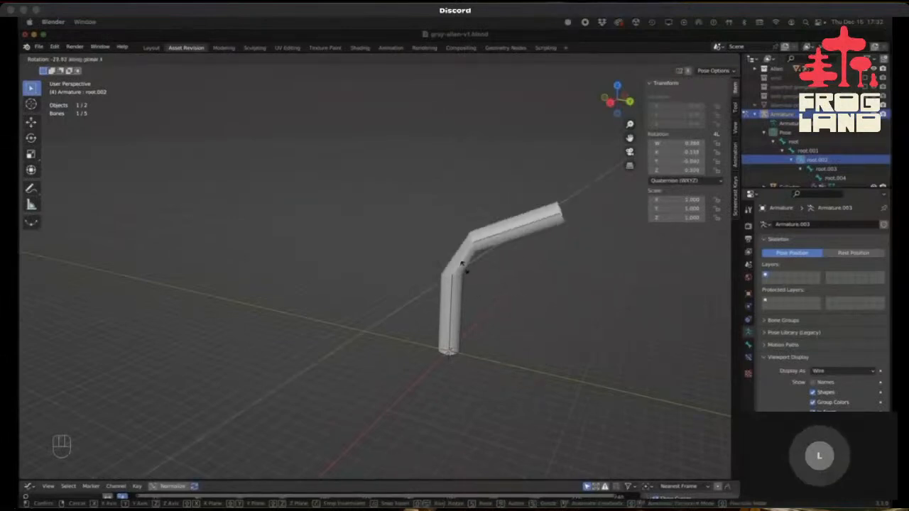
left_click(463, 269)
Select the root.001 bone and rotate it about the global Y axis to tilt the upper chain sideways.
left_click(453, 303)
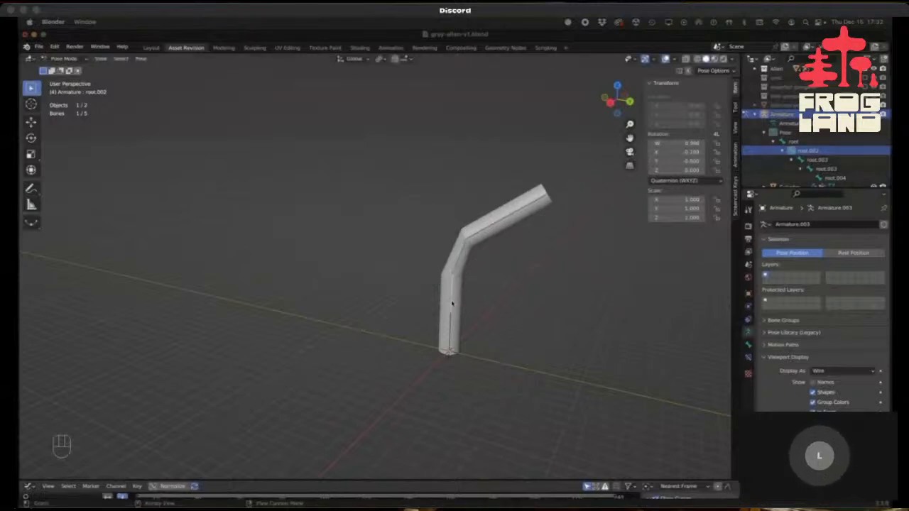
key("r")
key("y")
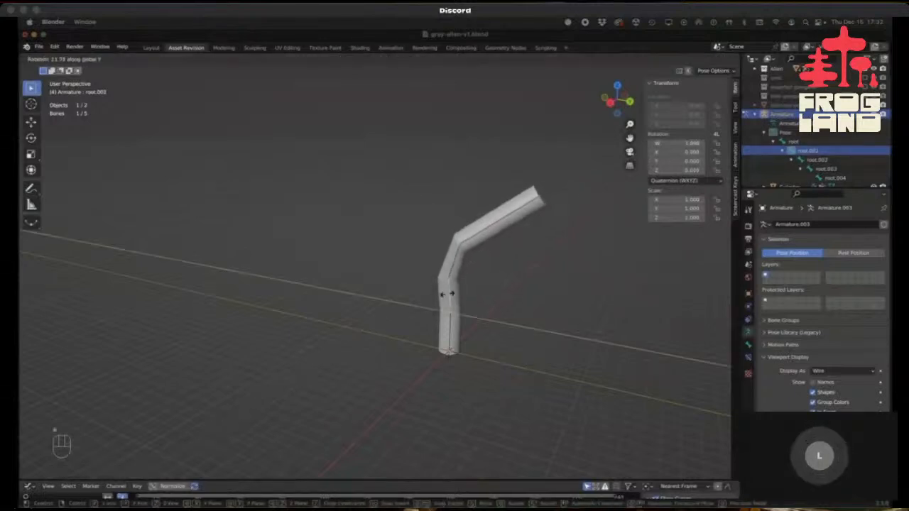
left_click(440, 287)
Select the tip bone root.004 and rotate it freely to bend the end of the cylinder.
middle_click_drag(524, 305, 444, 300)
left_click(402, 226)
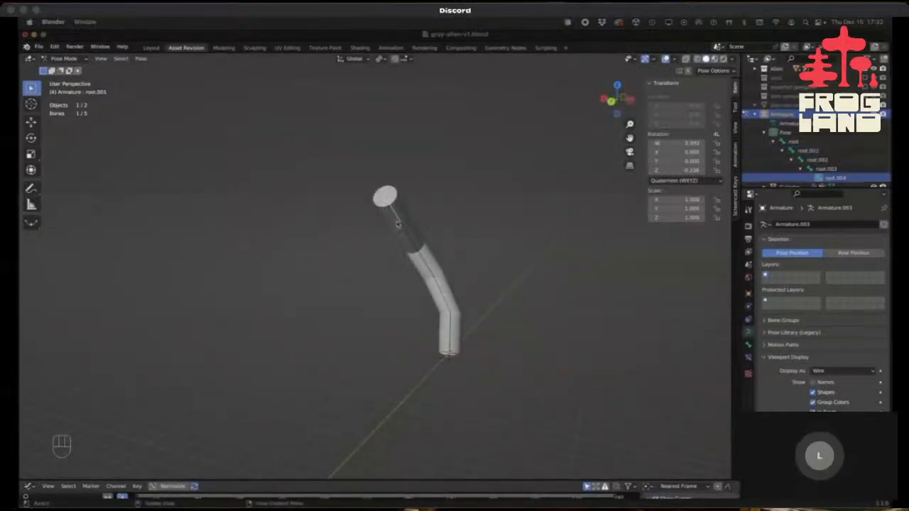
key("r")
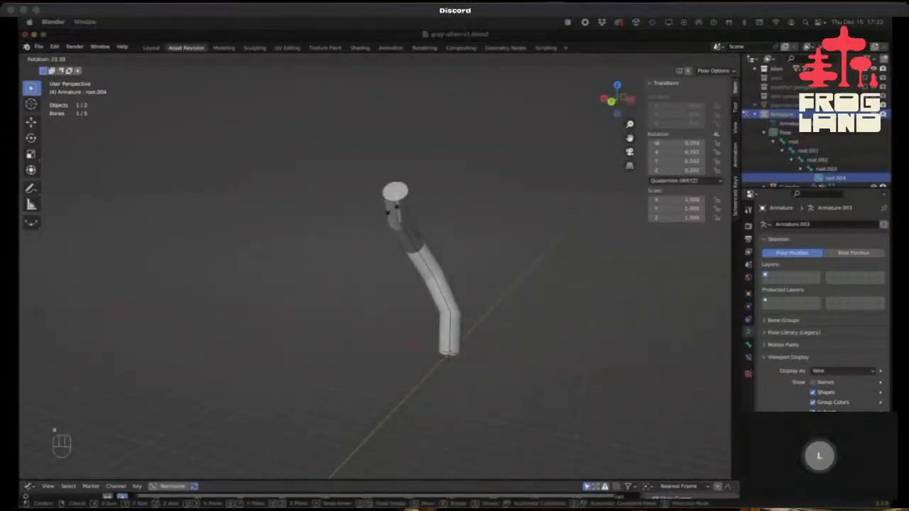
left_click(412, 294)
Enlarge the animation editor below the viewport and move the playhead to frame 1.
middle_click_drag(414, 294, 403, 437)
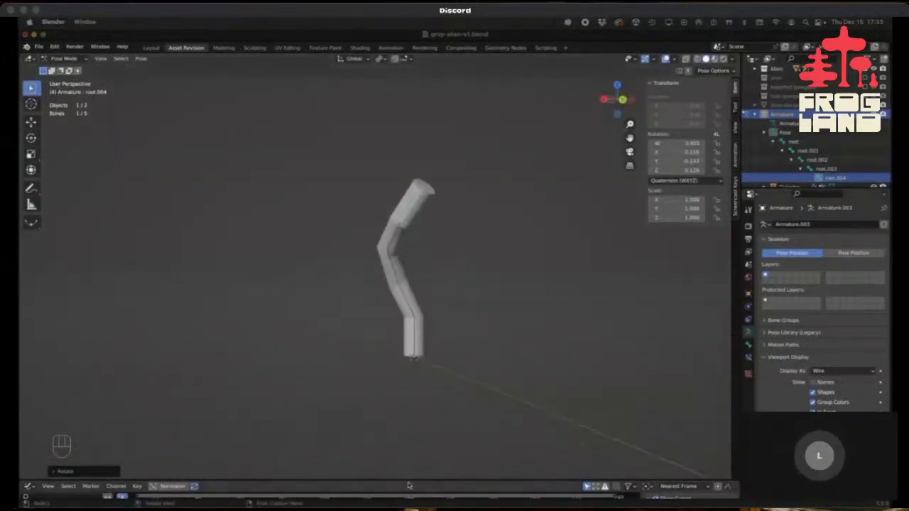
left_click_drag(406, 481, 408, 362)
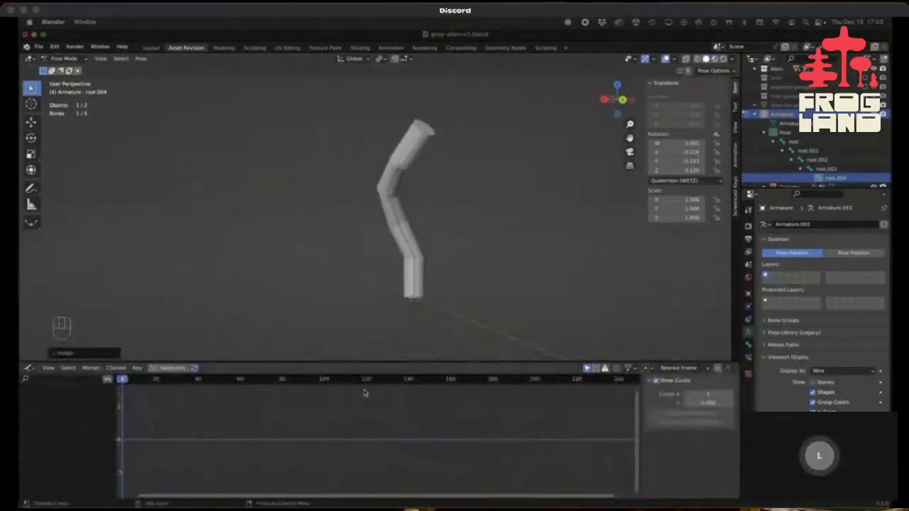
left_click_drag(121, 389, 117, 393)
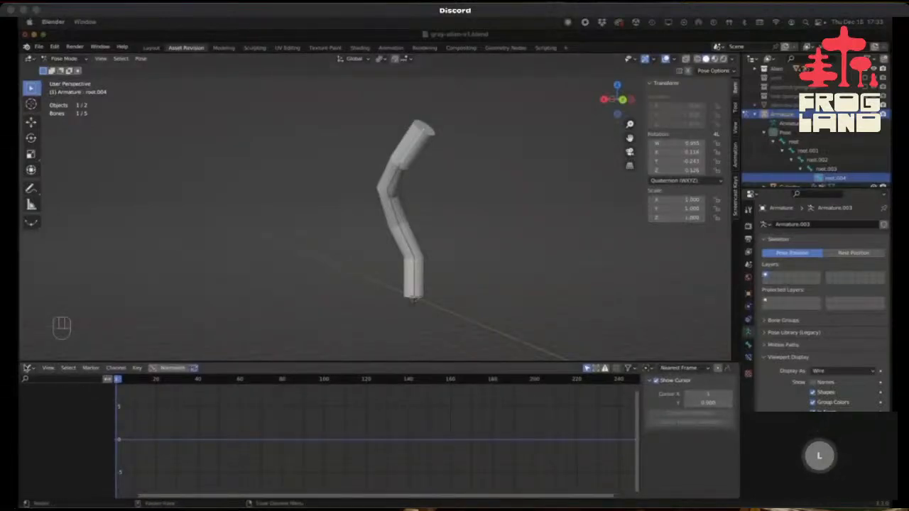
Change the Graph Editor area below the viewport to a Timeline.
left_click(29, 368)
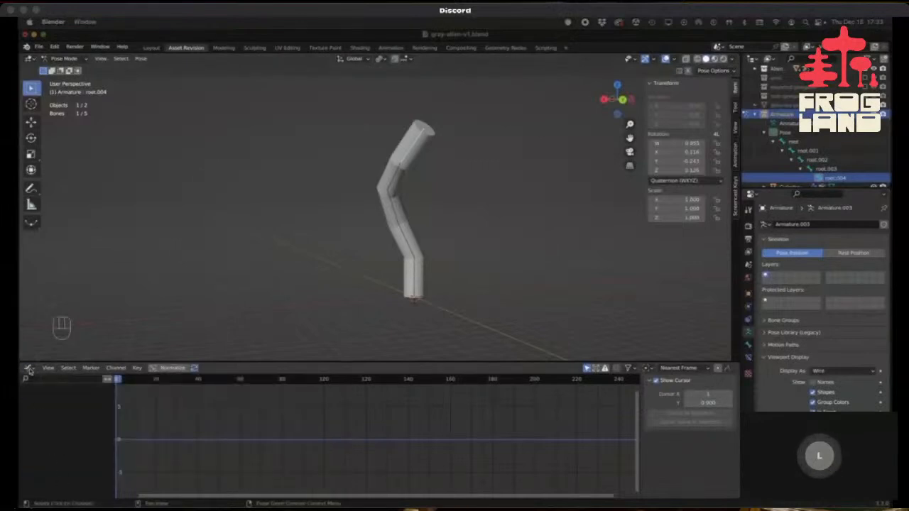
left_click(28, 368)
left_click(157, 406)
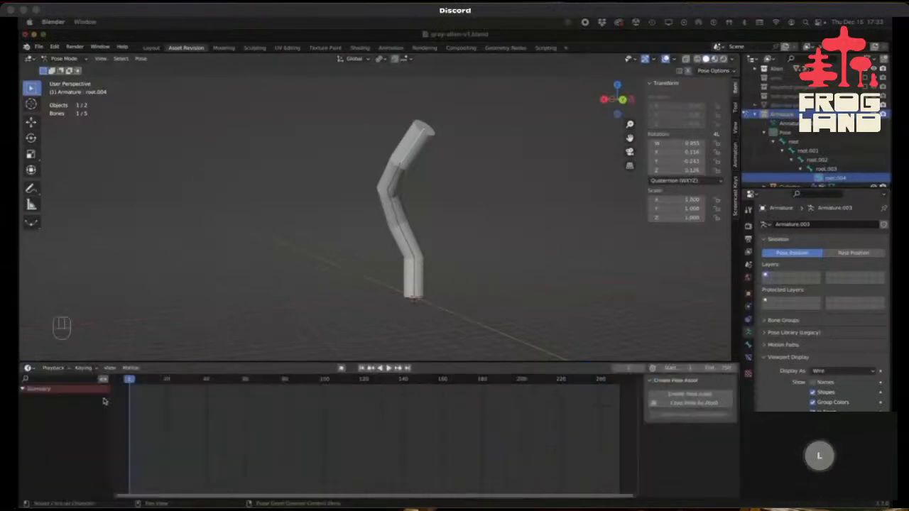
Set the scene's end frame to 30.
left_click(723, 368)
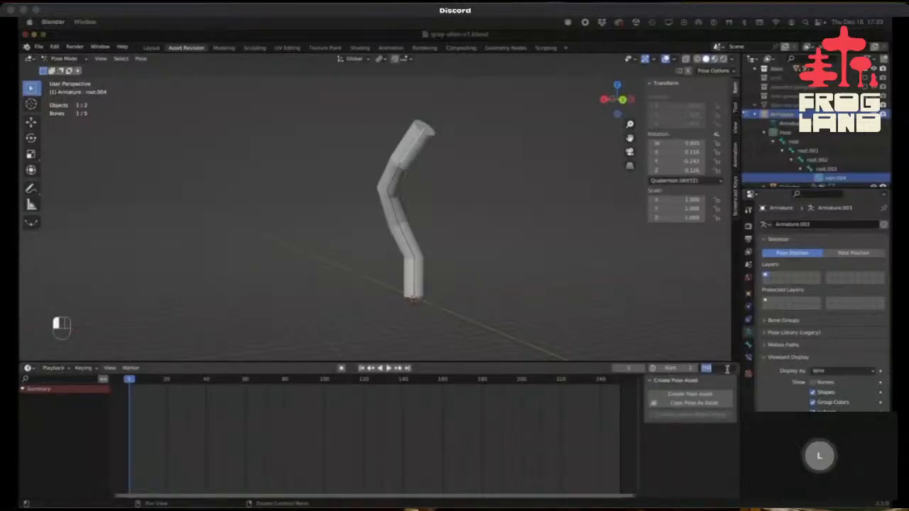
type("30")
key("Return")
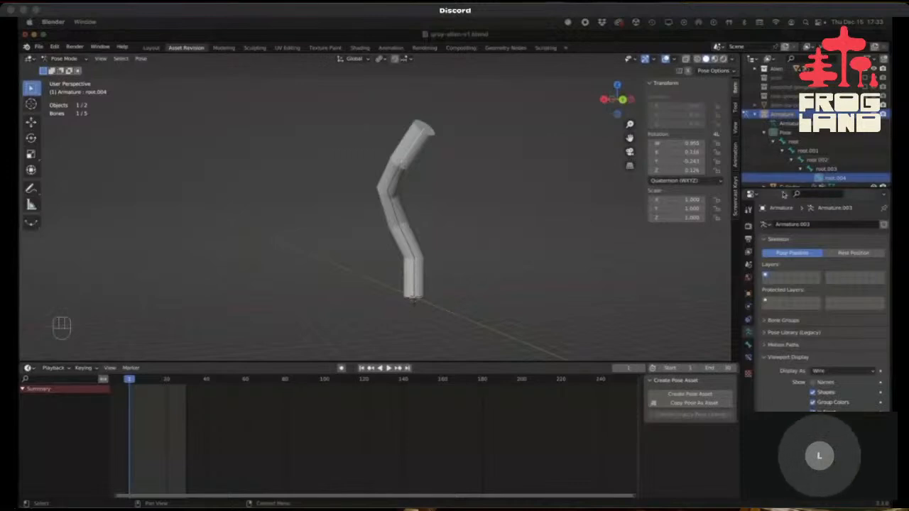
Keyframe the location and rotation of all the armature's bones in the bent pose, and move those keyframes to frame 30.
left_click_drag(779, 187, 784, 227)
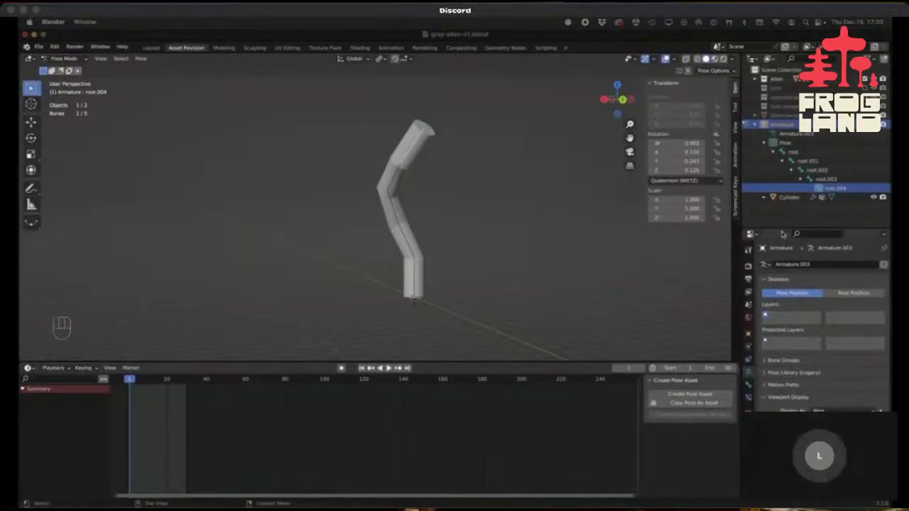
middle_click_drag(497, 245, 436, 248)
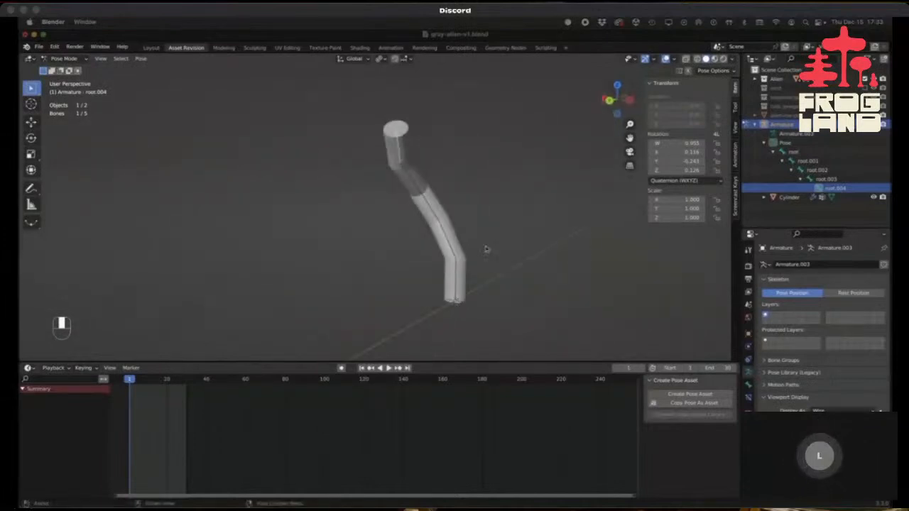
mouse_move(470, 274)
middle_mouse_down()
mouse_move(558, 247)
mouse_move(471, 300)
mouse_move(508, 275)
mouse_move(483, 278)
middle_mouse_up()
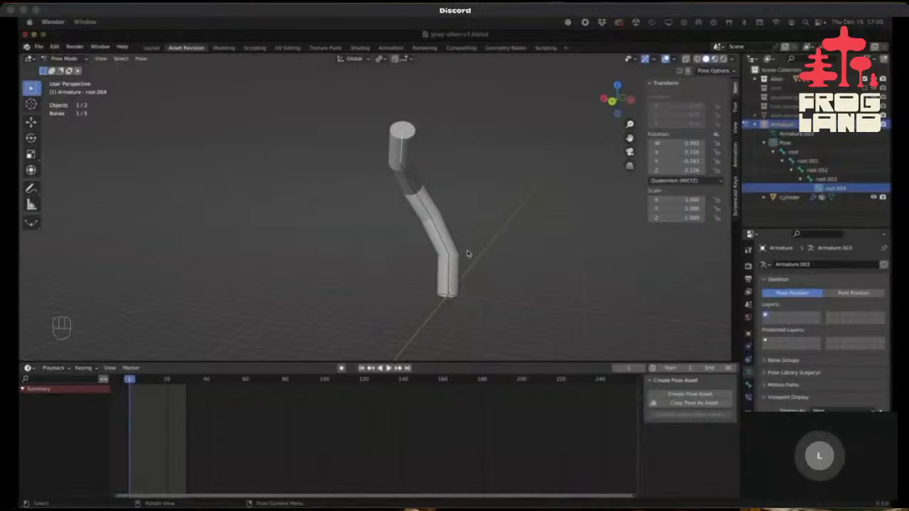
key("l")
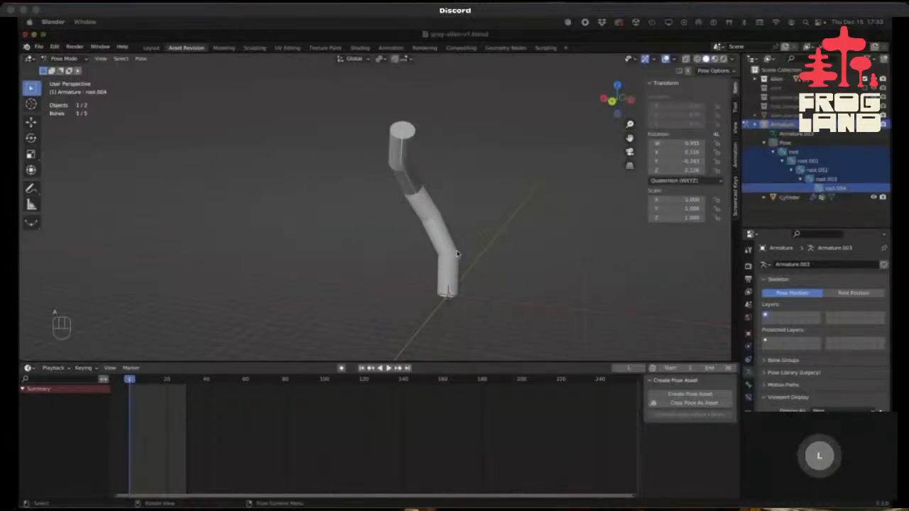
key("i")
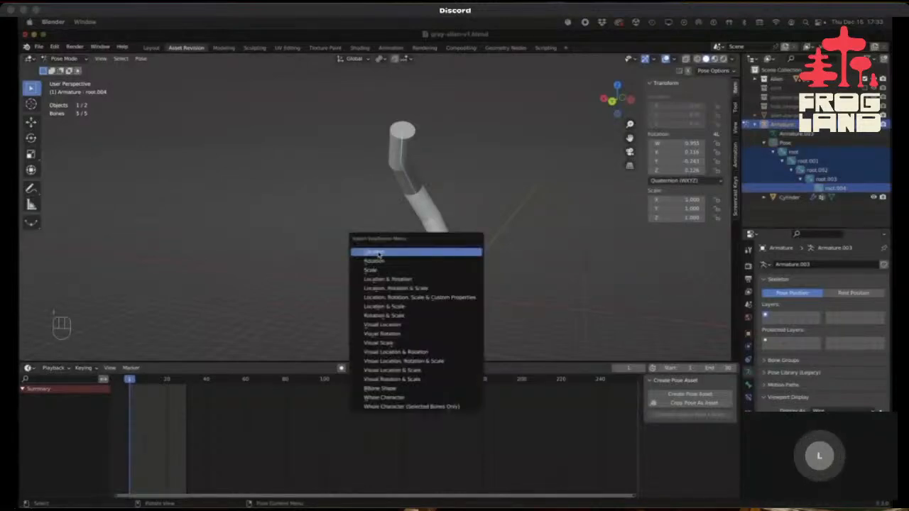
left_click(407, 281)
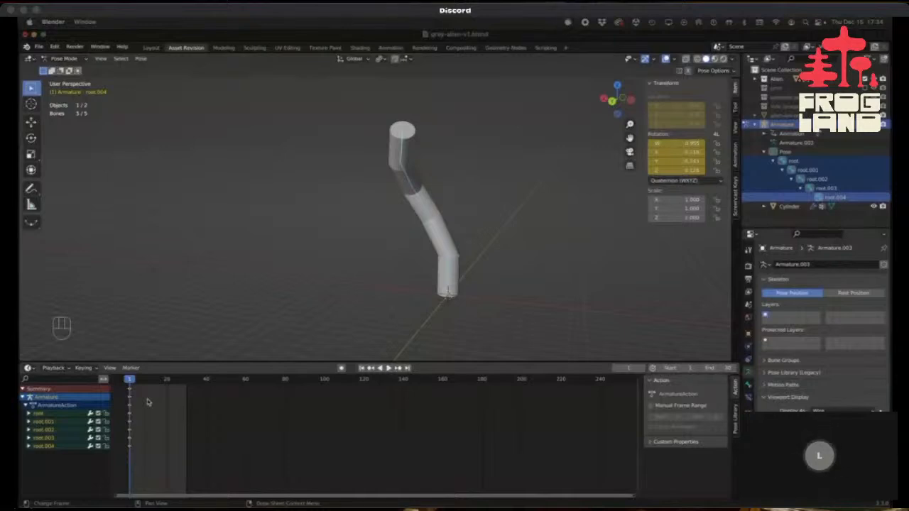
key("g")
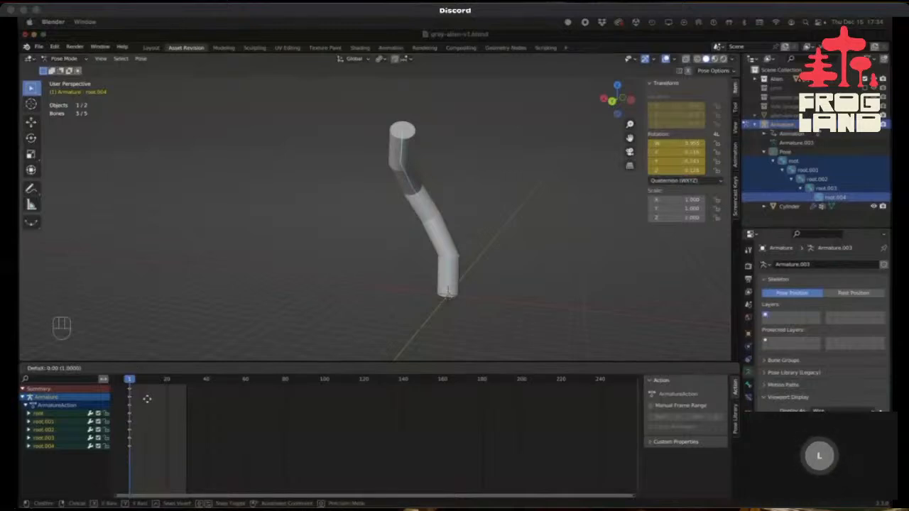
left_click(204, 406)
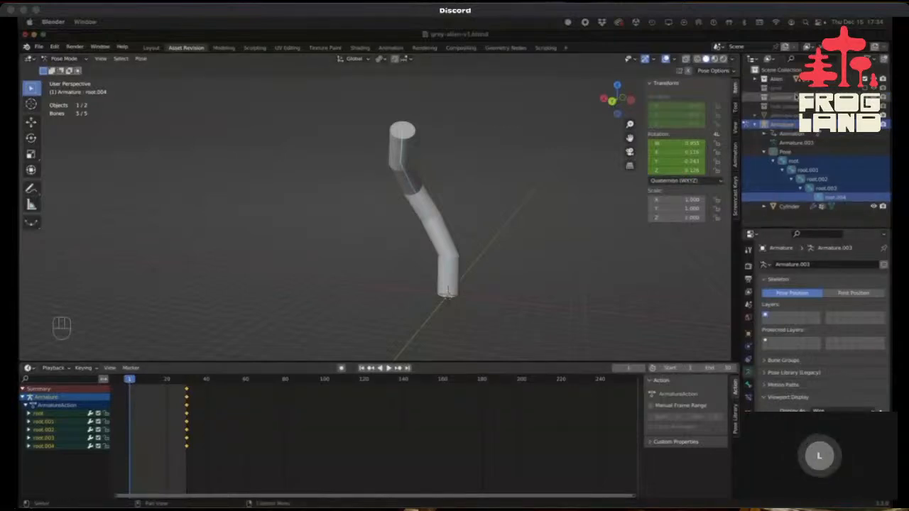
Clear all pose transforms on every bone of the armature and keyframe their location and rotation at frame 1.
left_click(786, 144)
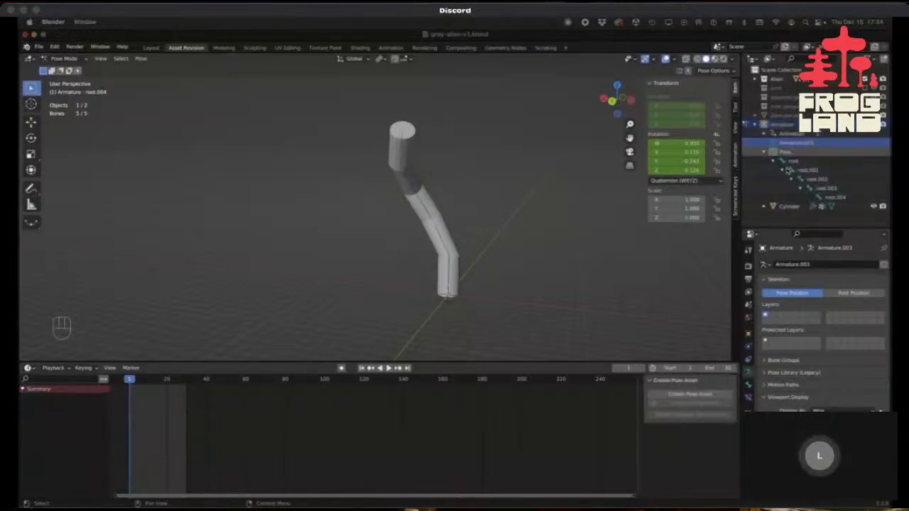
left_click(767, 398)
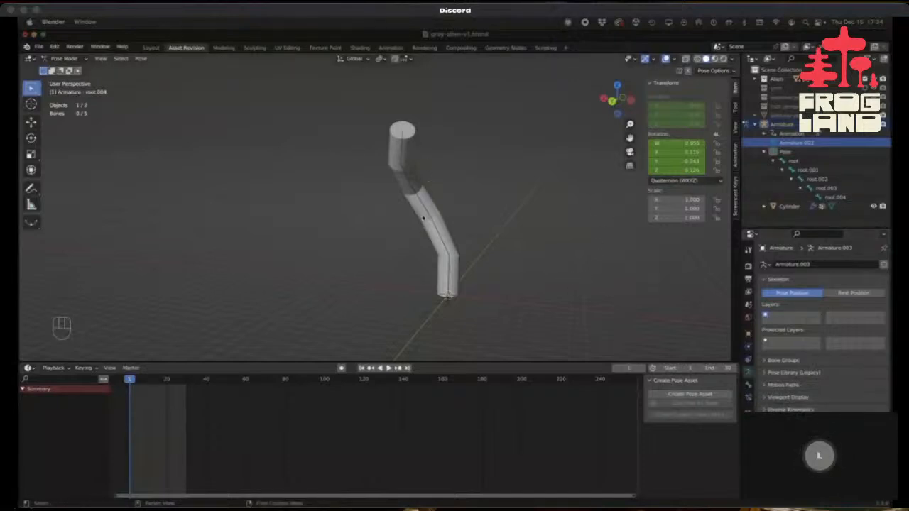
left_click(426, 211)
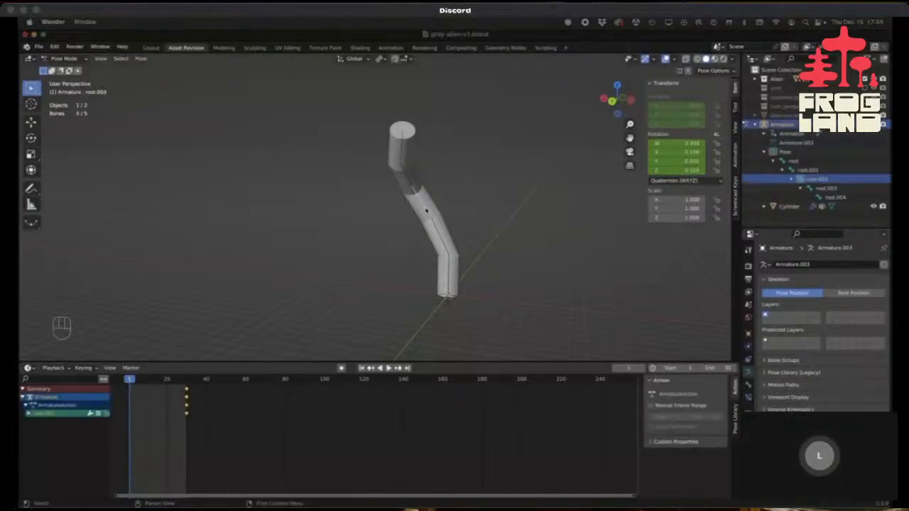
key("l")
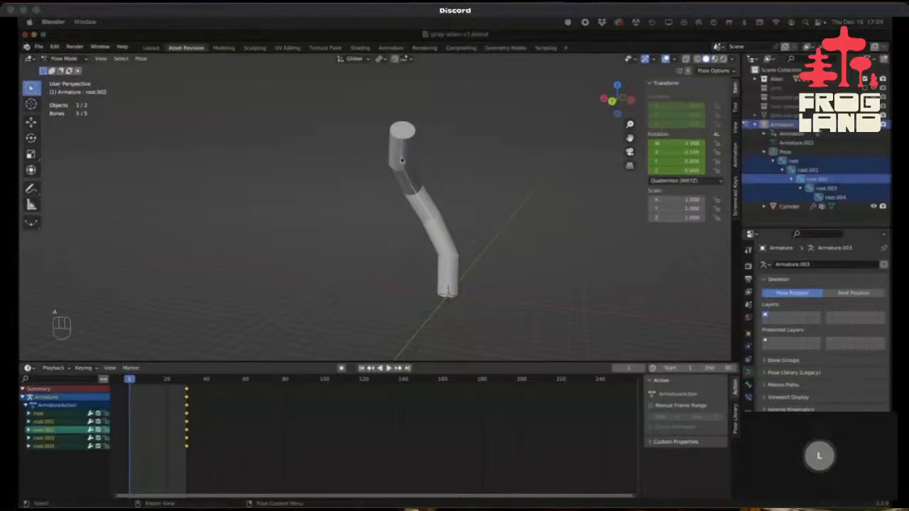
left_click(122, 59)
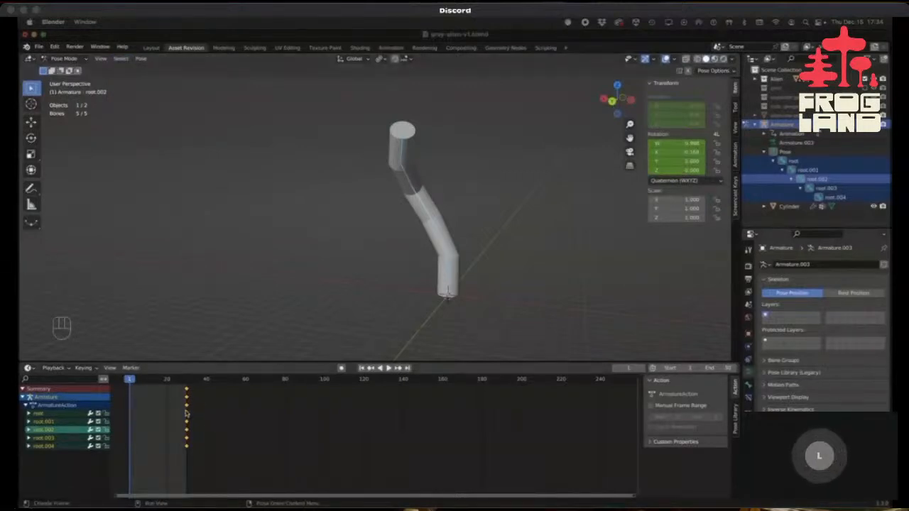
left_click(143, 60)
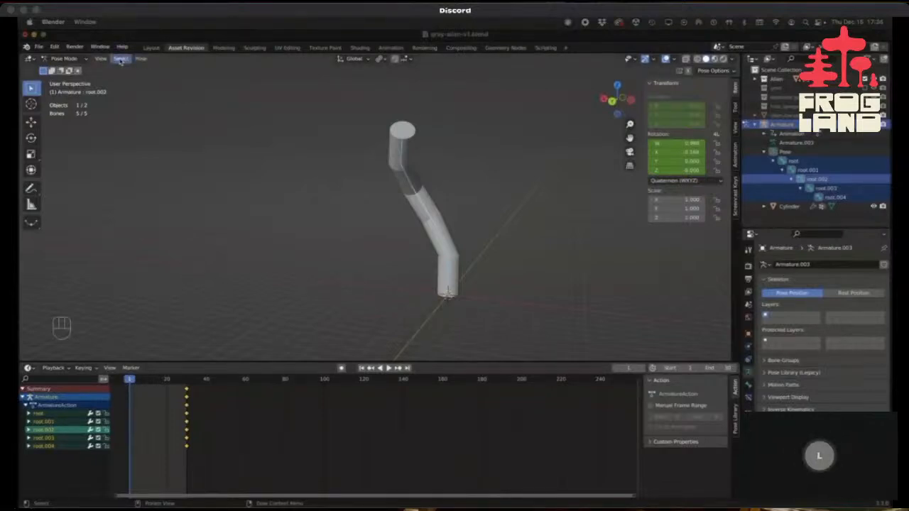
left_click(143, 59)
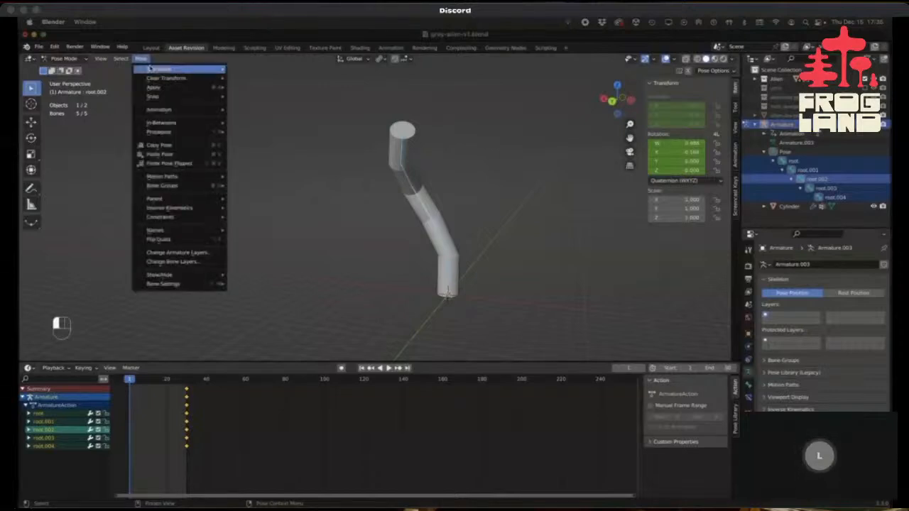
mouse_move(164, 79)
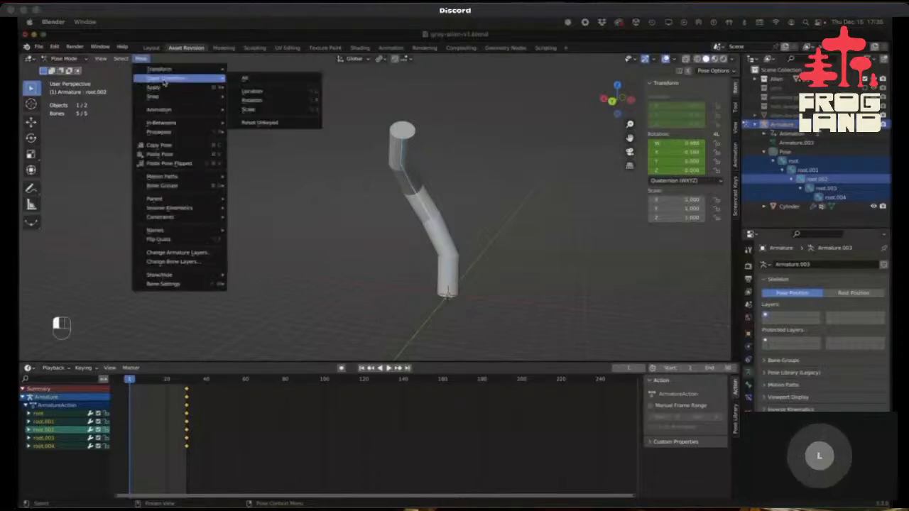
left_click(266, 79)
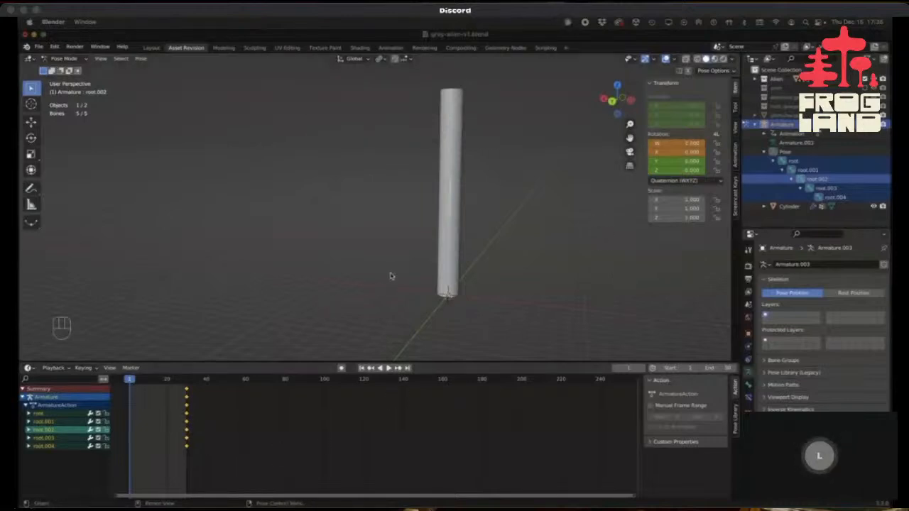
key("k")
left_click(327, 274)
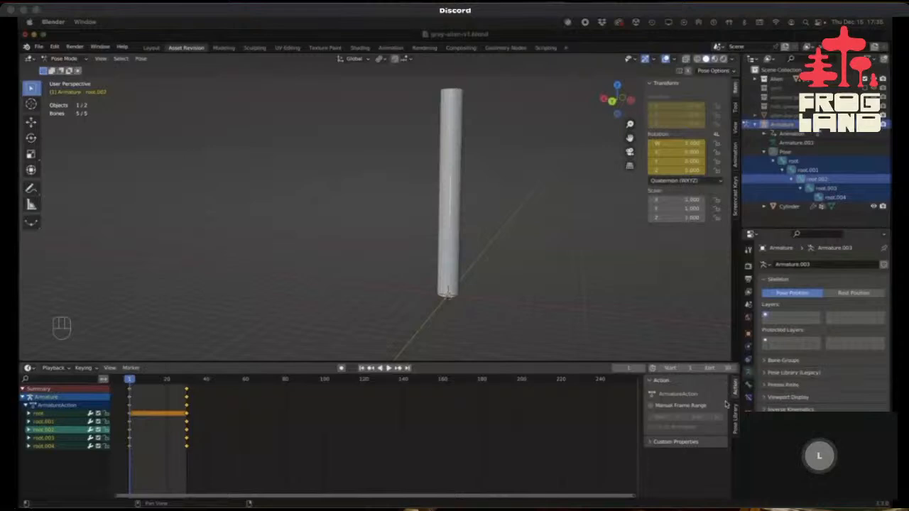
Split the timeline area vertically into two side-by-side areas.
left_click(651, 442)
left_click(652, 442)
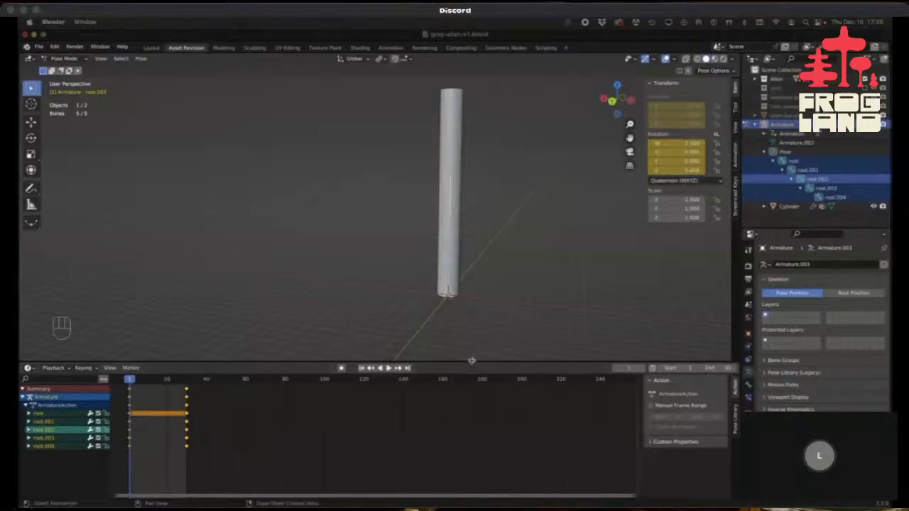
right_click(738, 456)
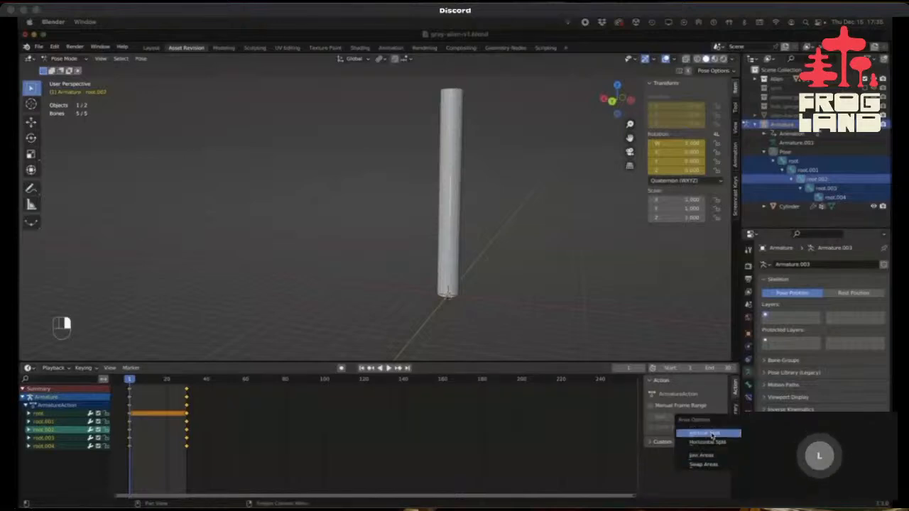
left_click(713, 434)
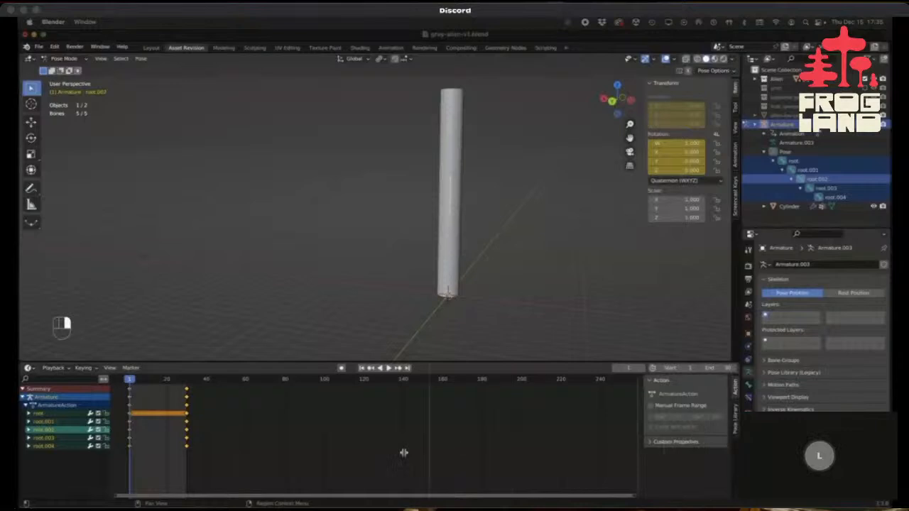
left_click(369, 451)
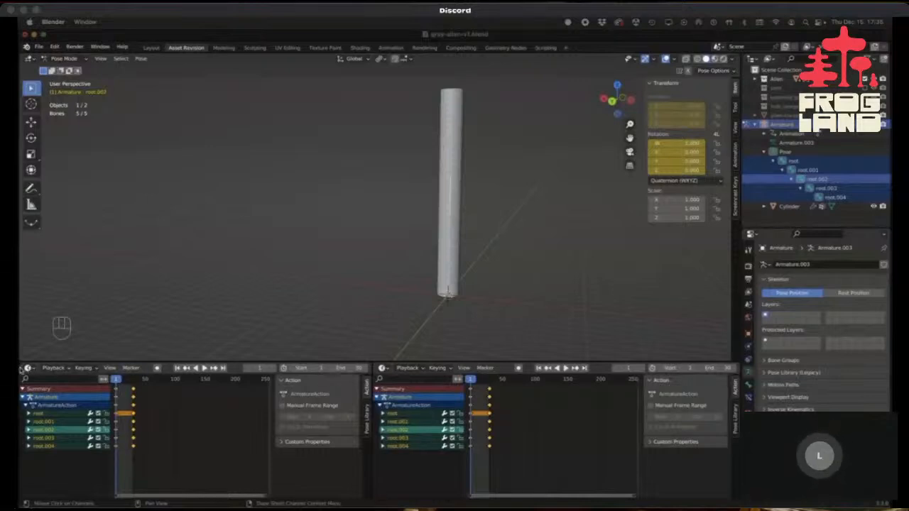
Change the second timeline area to a Dope Sheet in Action Editor mode.
left_click(383, 367)
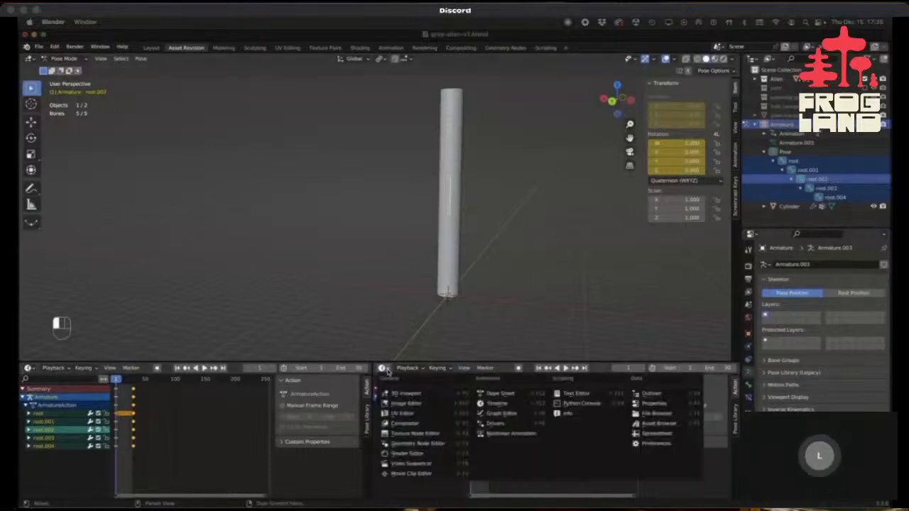
left_click(500, 394)
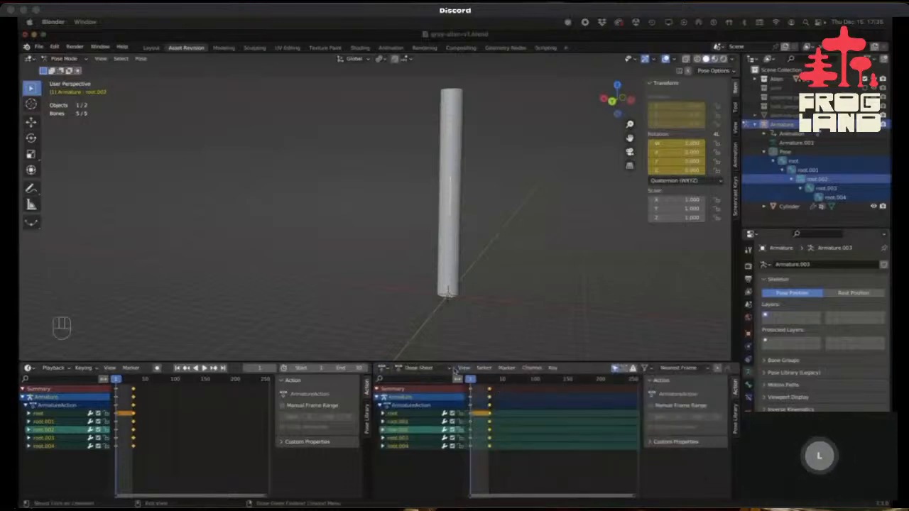
left_click(420, 368)
left_click(423, 388)
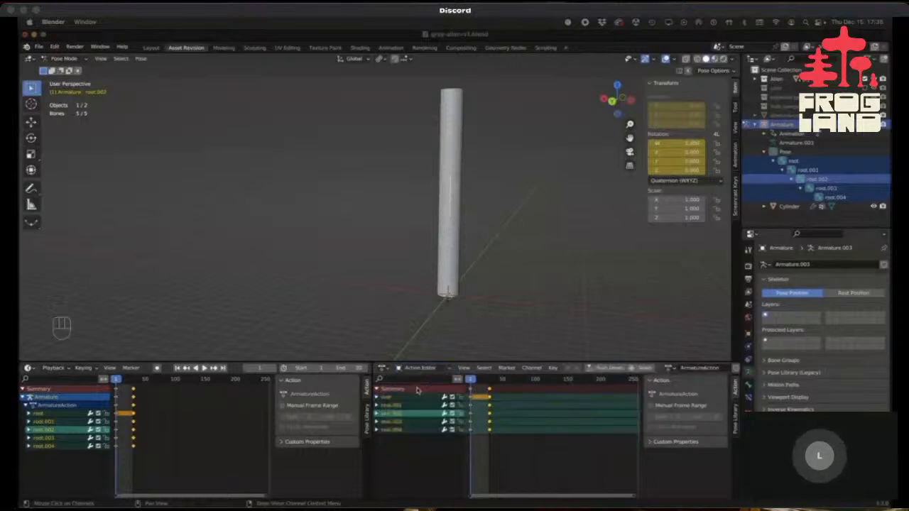
Scrub into the bend, and enable Manual Frame Range and Cyclic Animation for the armature's action.
left_click(481, 380)
mouse_move(482, 382)
left_mouse_down()
mouse_move(470, 381)
mouse_move(481, 382)
left_mouse_up()
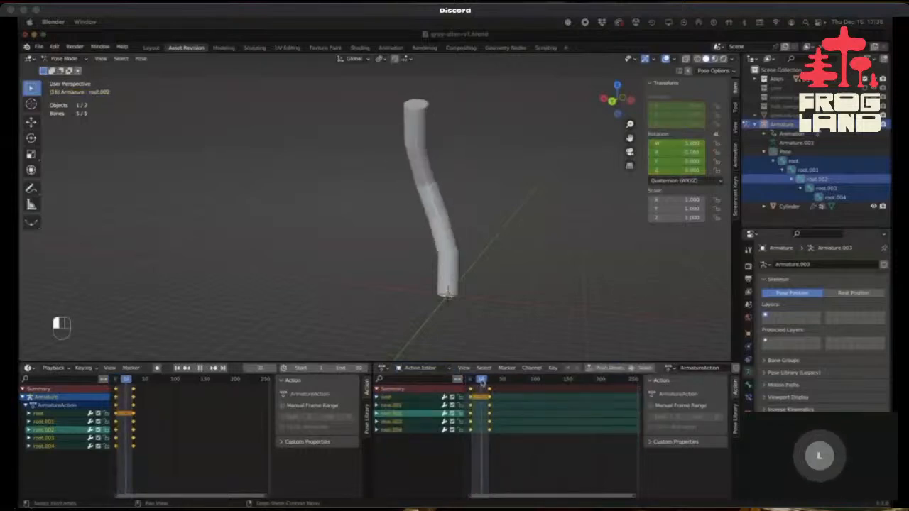
left_click(650, 406)
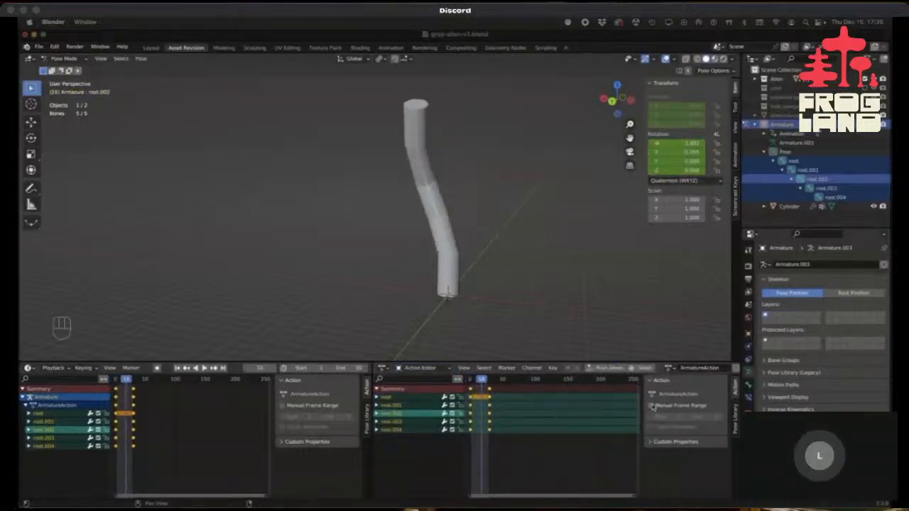
left_click(650, 426)
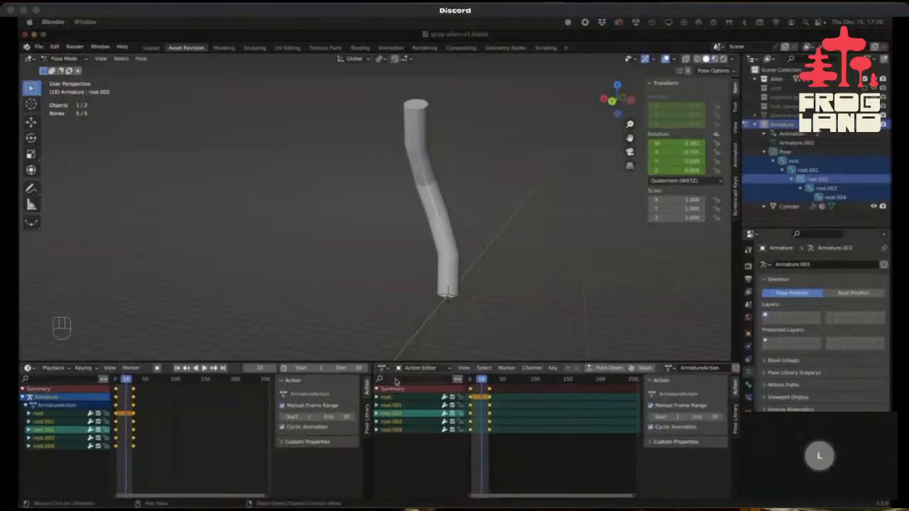
Play back the cylinder's bending animation and inspect the motion from several angles.
left_click(204, 368)
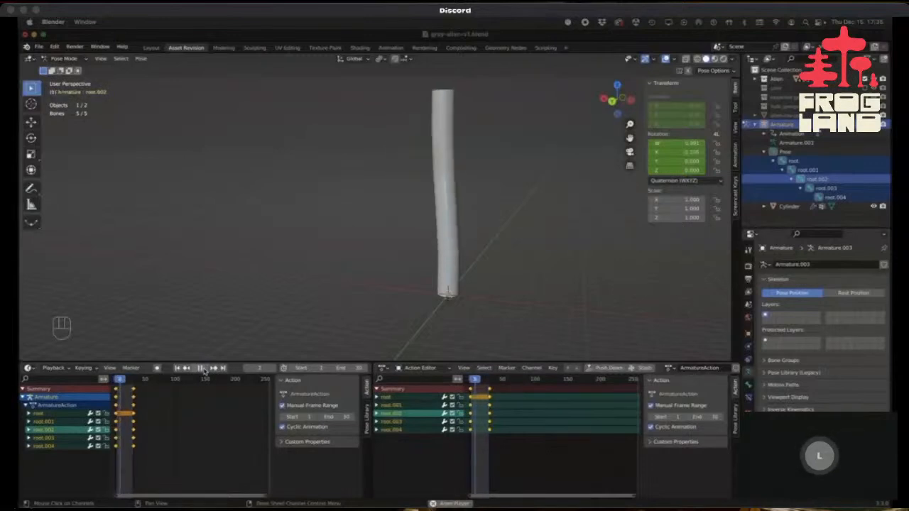
middle_click_drag(533, 277, 483, 296)
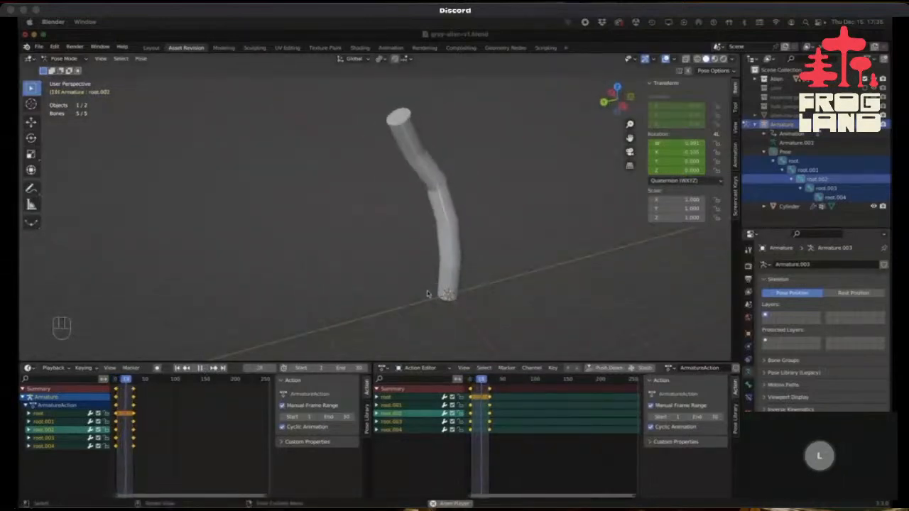
middle_click_drag(428, 294, 484, 291)
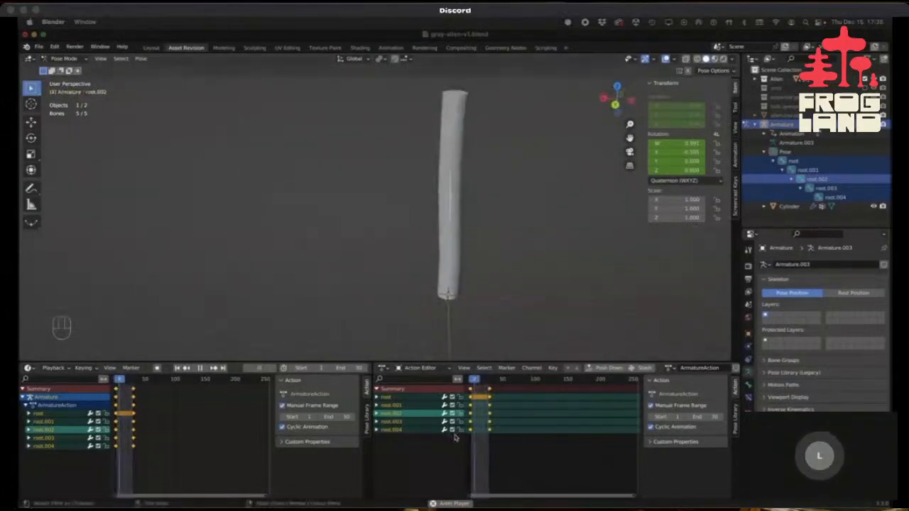
middle_click_drag(424, 305, 449, 297)
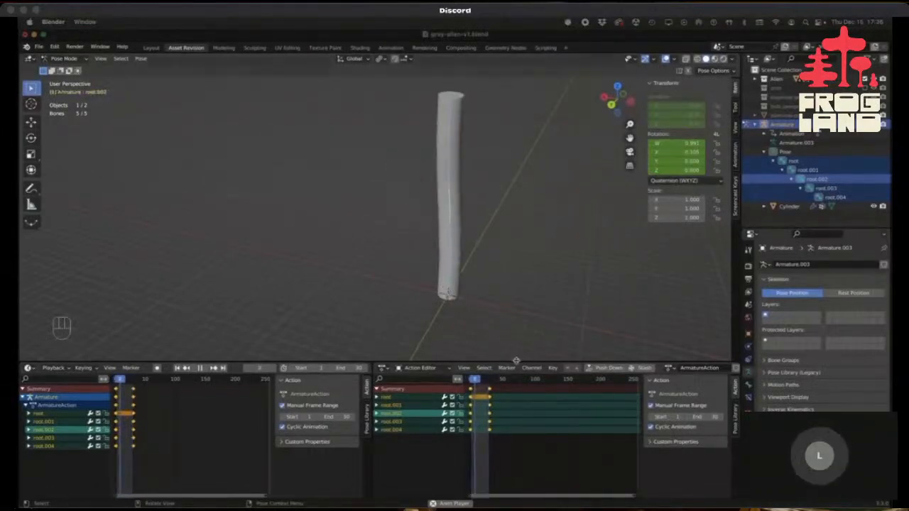
key("space")
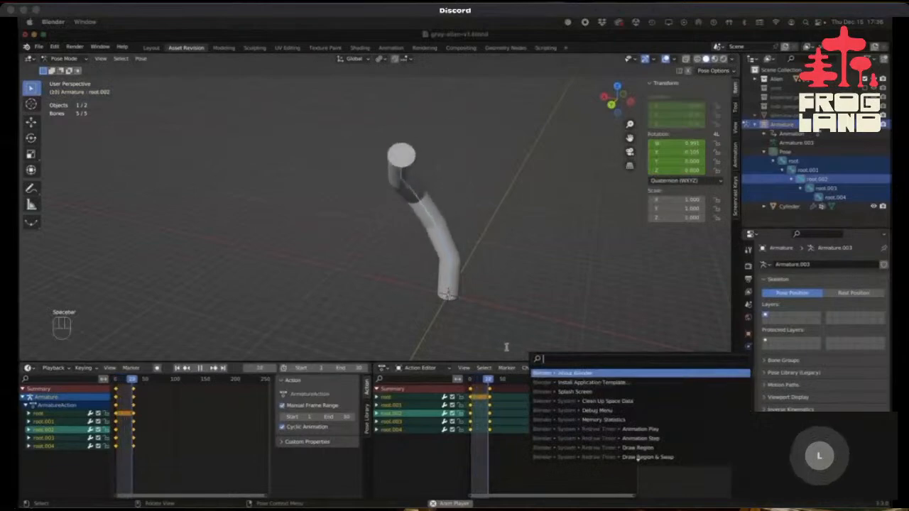
Stop the animation playback and set the scene's output frame rate to 60 fps.
left_click(501, 347)
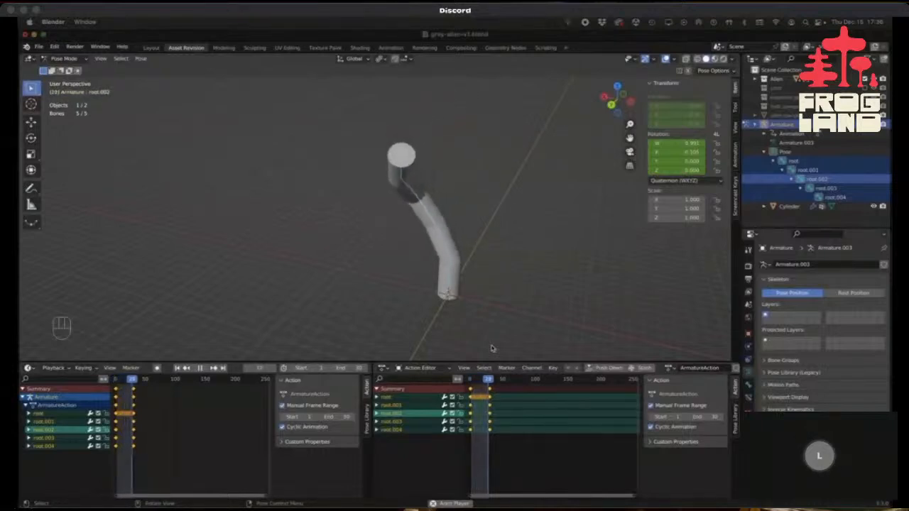
key("shift+space")
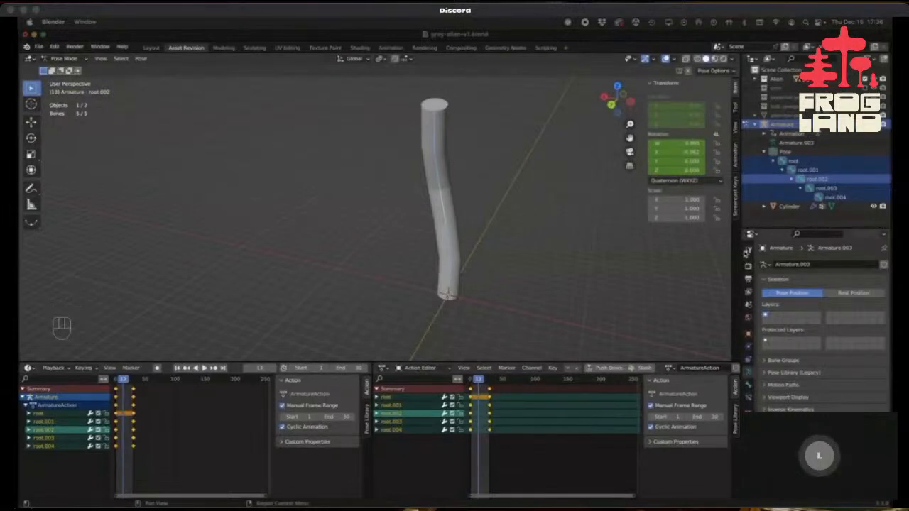
left_click(748, 265)
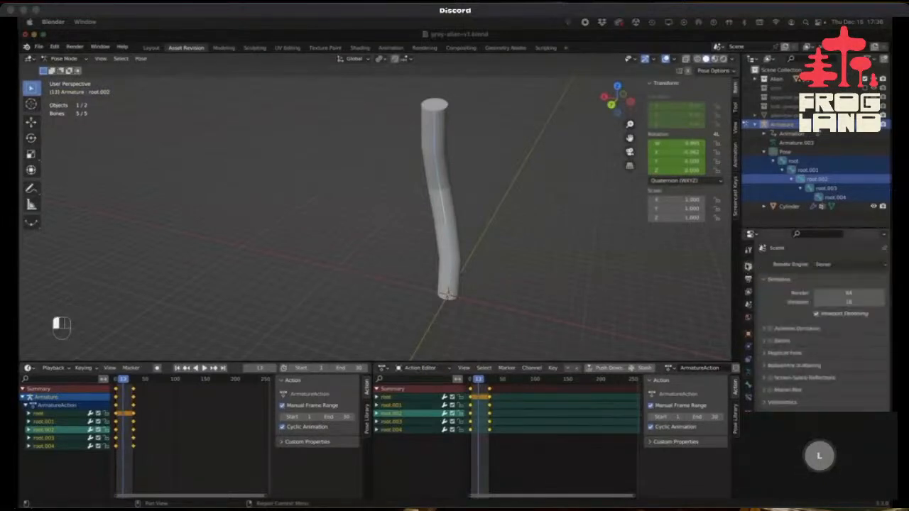
left_click(747, 279)
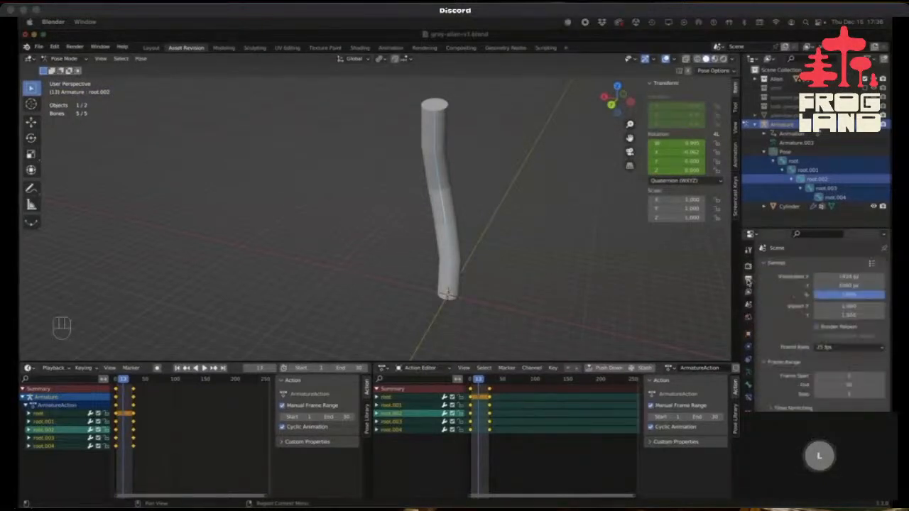
scroll(806, 405, "down", 1)
scroll(808, 405, "down", 1)
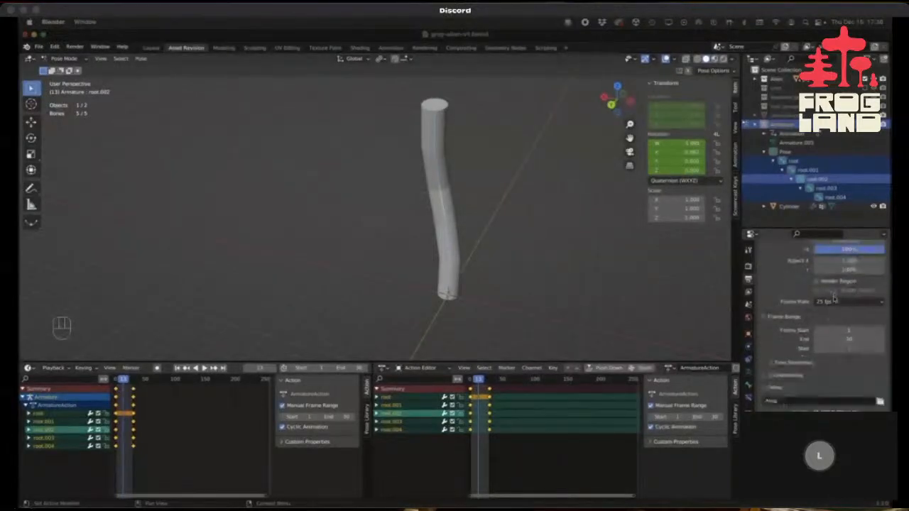
left_click(834, 302)
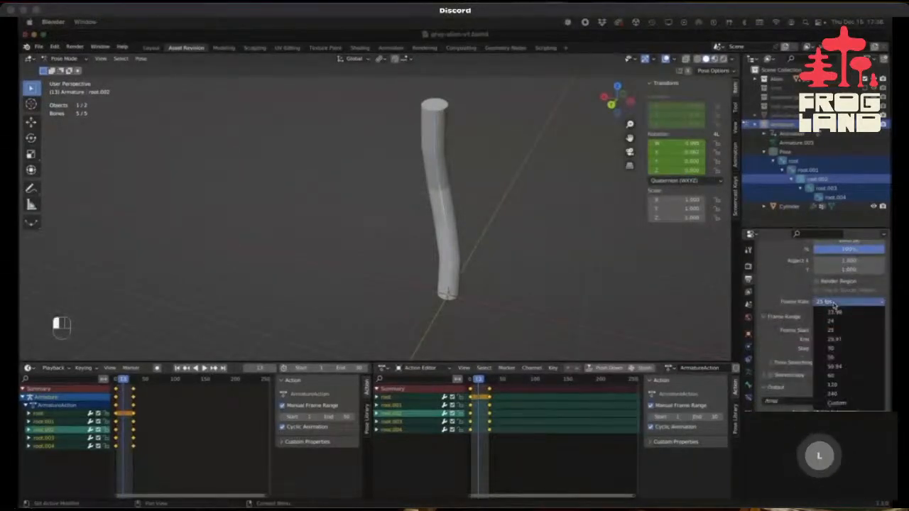
left_click(841, 375)
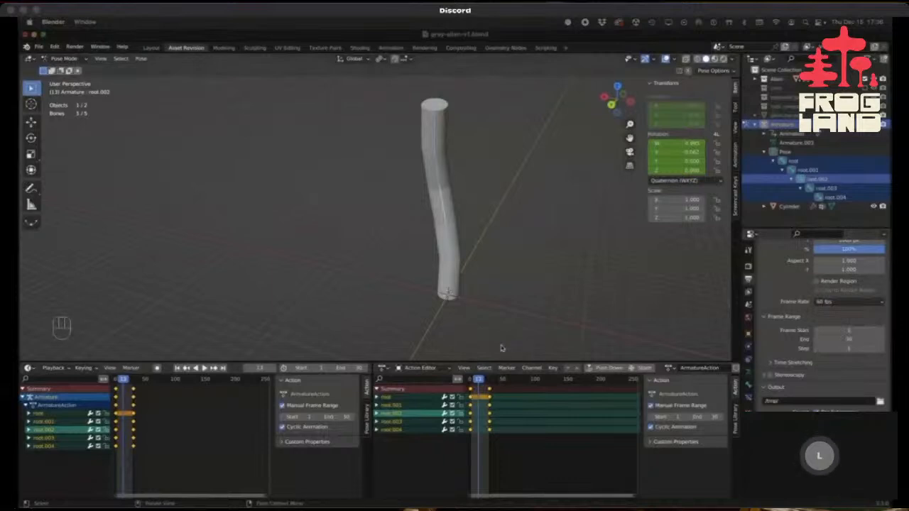
Deselect the bones, play back the cylinder's bend at the new frame rate while viewing it from another angle, and stop playback.
left_click(479, 325)
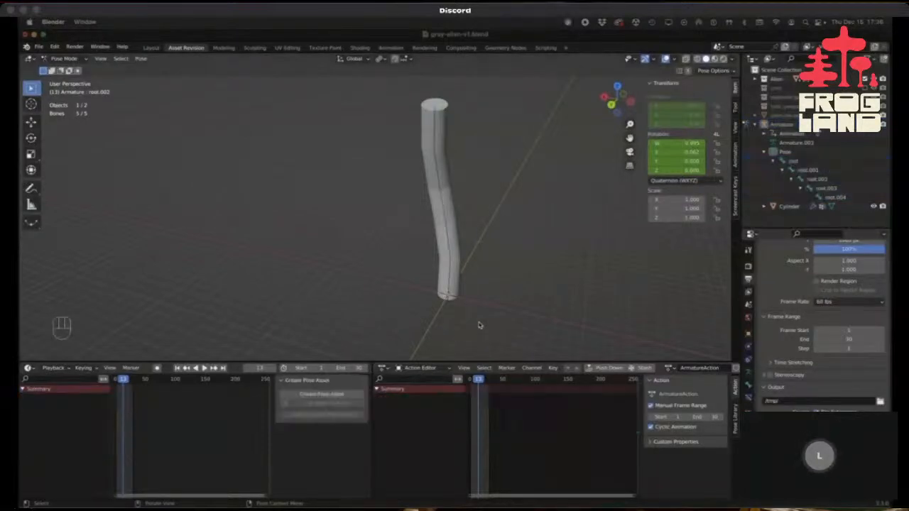
key("shift+space")
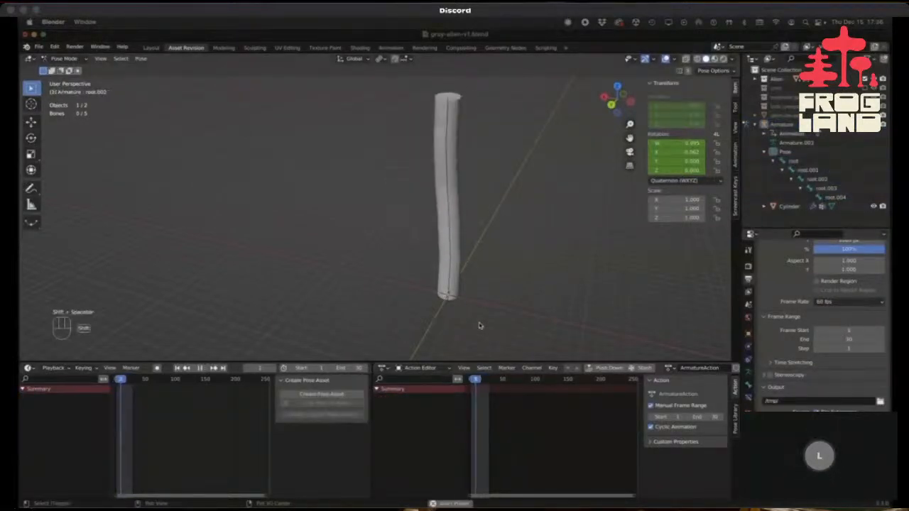
mouse_move(471, 319)
middle_mouse_down()
mouse_move(566, 301)
mouse_move(469, 310)
middle_mouse_up()
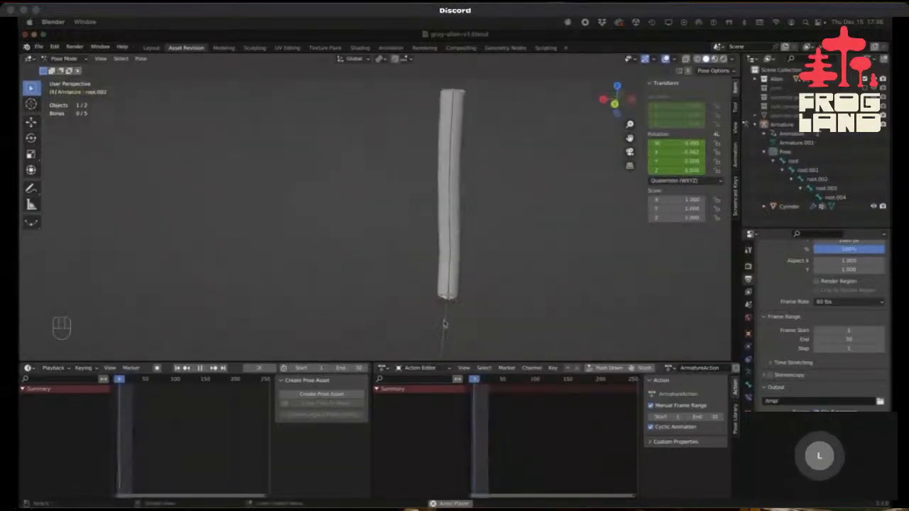
key("space")
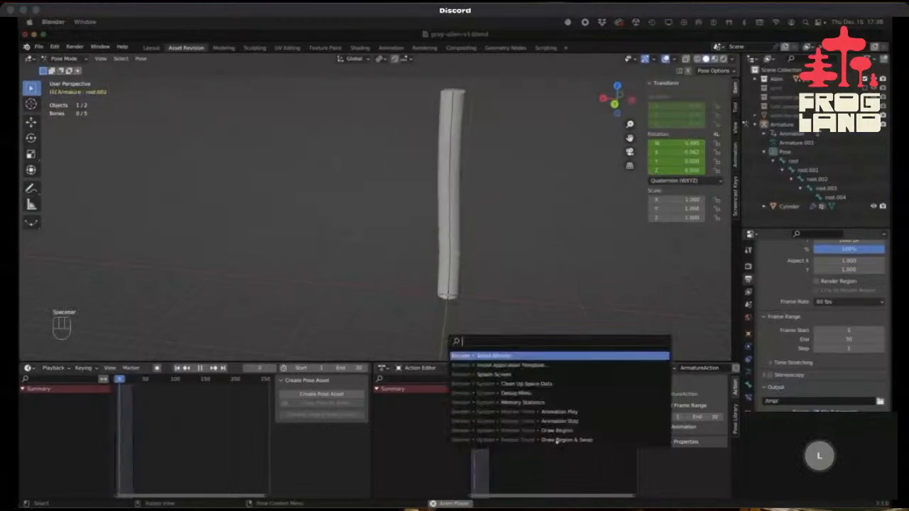
left_click(469, 316)
left_click(468, 316)
key("shift+space")
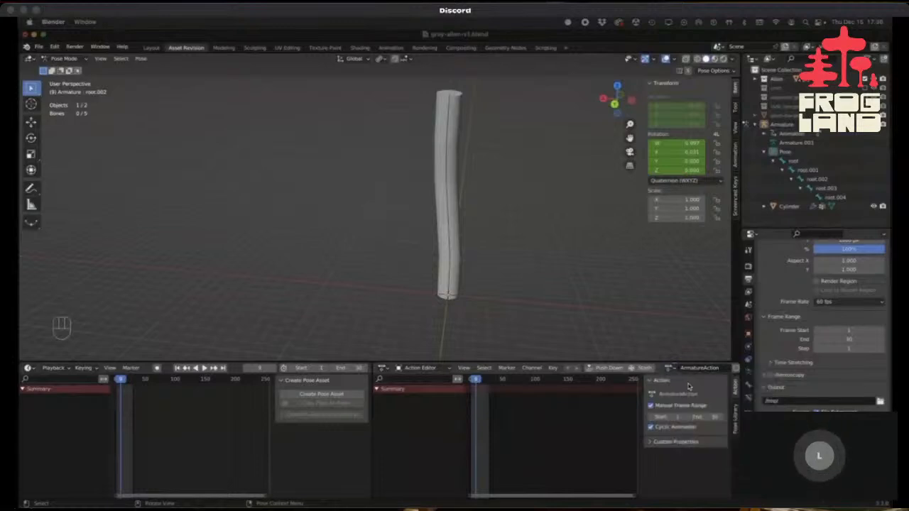
Select the root bone and join the two timeline areas into a single full-width Action Editor.
left_click(448, 284)
key("i")
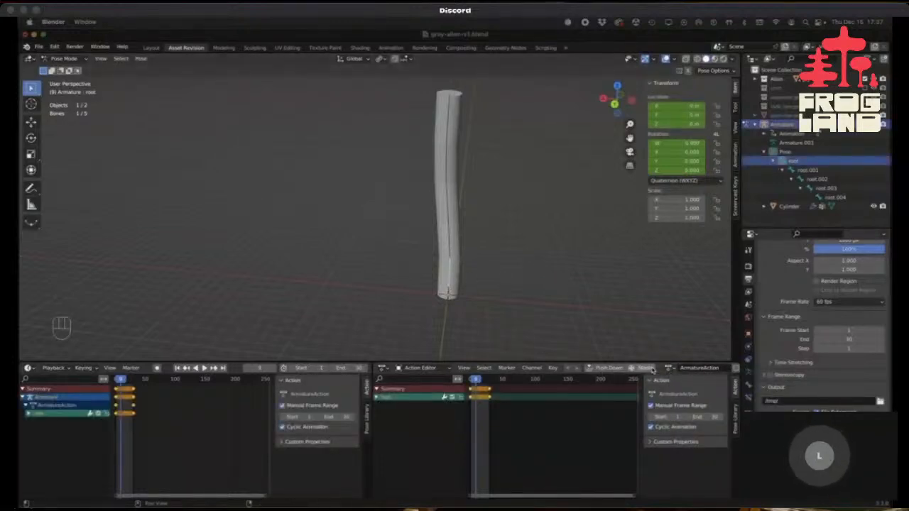
left_click_drag(377, 368, 358, 368)
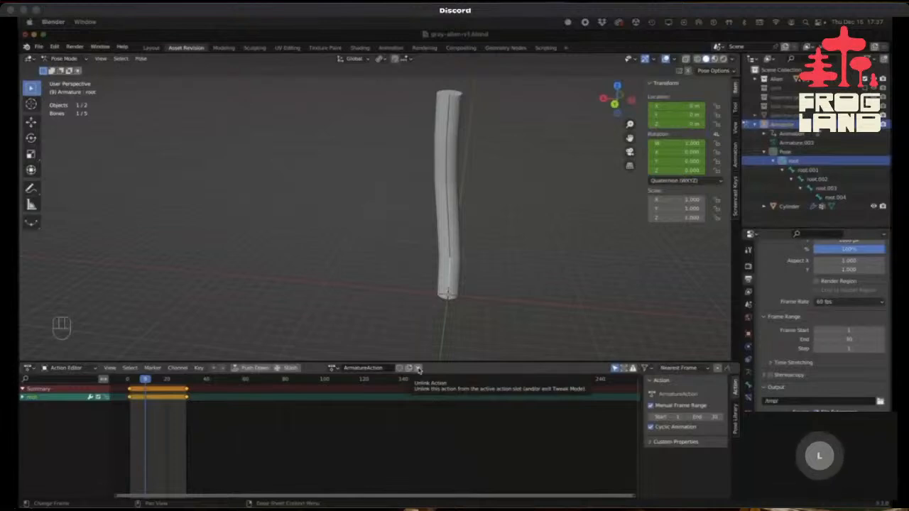
Unlink ArmatureAction from the armature and move the playhead to frame 0.
left_click(418, 368)
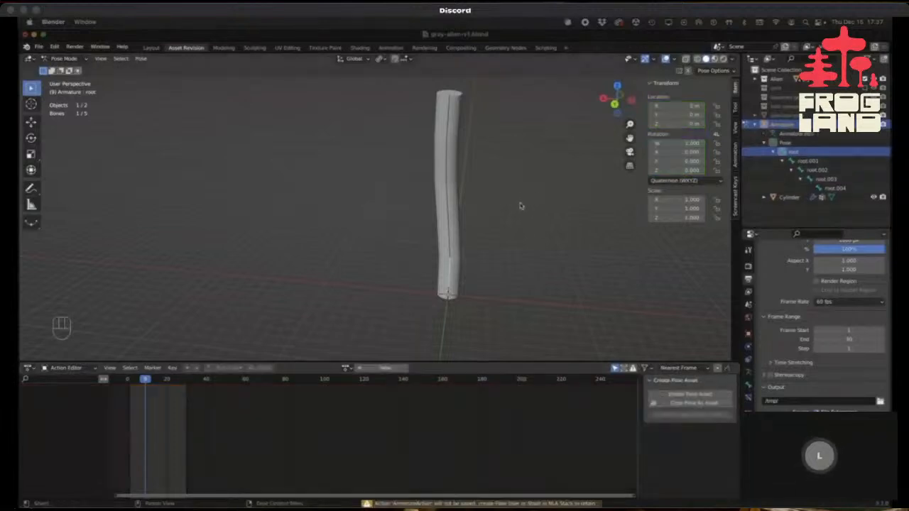
scroll(840, 316, "down", 1)
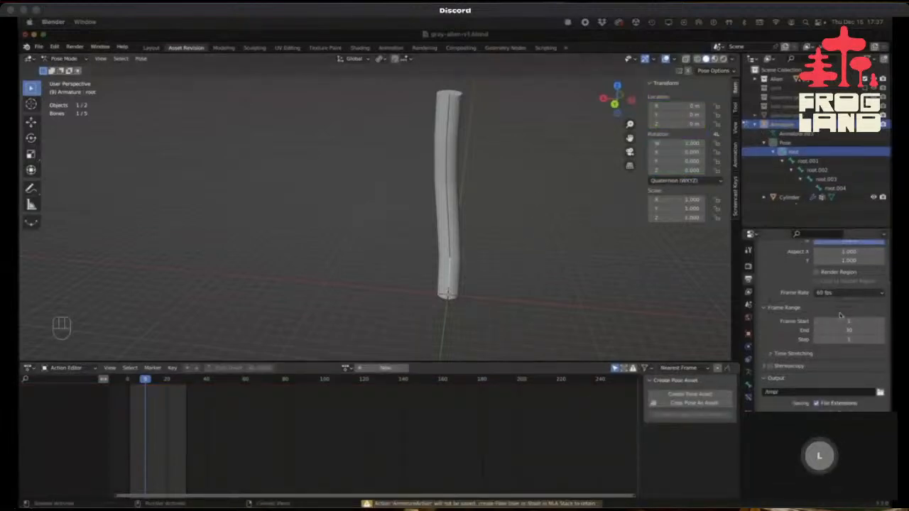
left_click(113, 381)
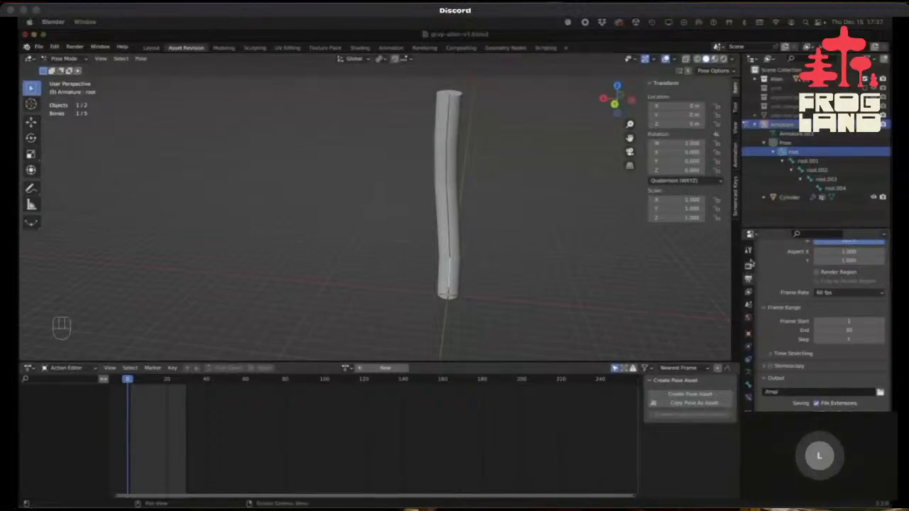
Switch the armature to Rest Position to inspect the undeformed cylinder, and return it to Pose Position.
left_click(749, 372)
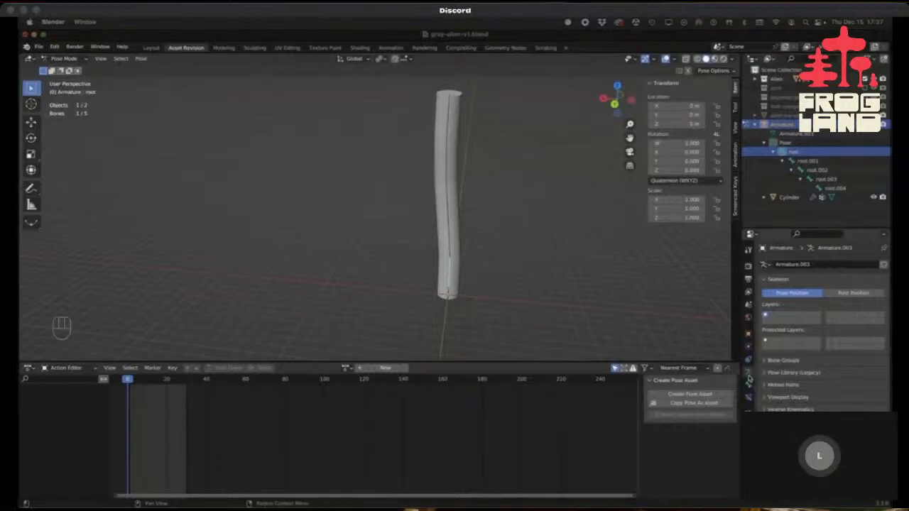
left_click(851, 293)
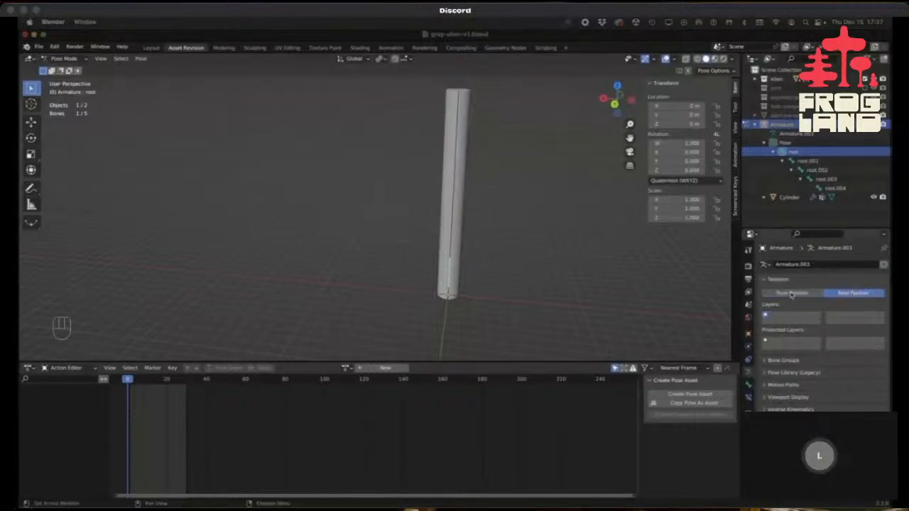
middle_click_drag(445, 261, 467, 250)
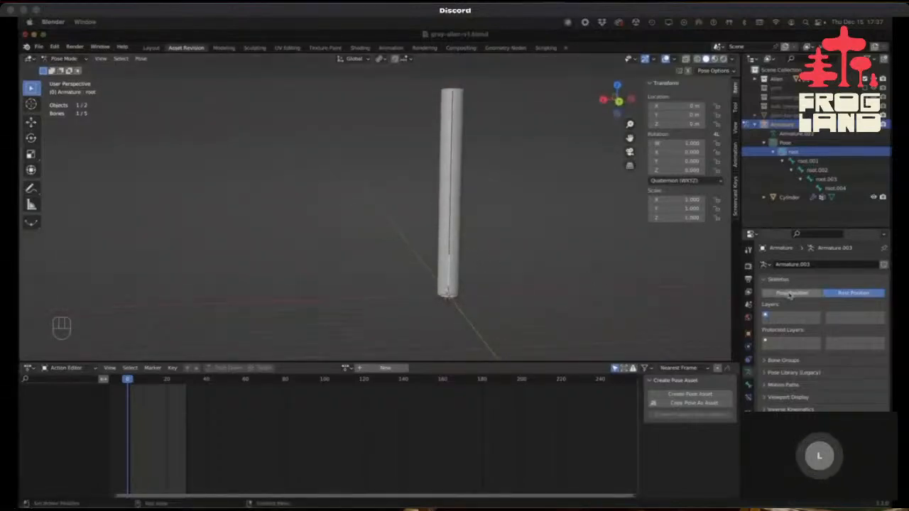
left_click(791, 293)
Select all bones of the armature and clear all their pose transforms to straighten the cylinder.
middle_click_drag(401, 264, 465, 245)
key("a")
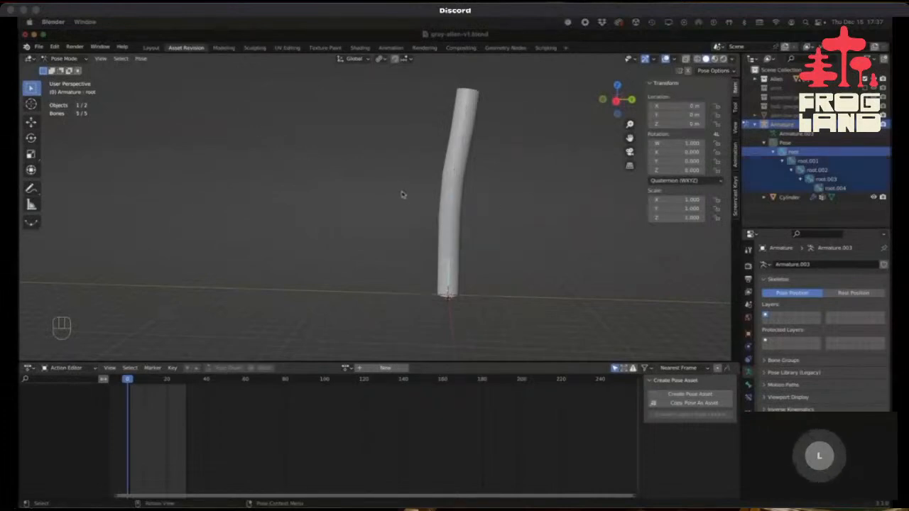
left_click(142, 59)
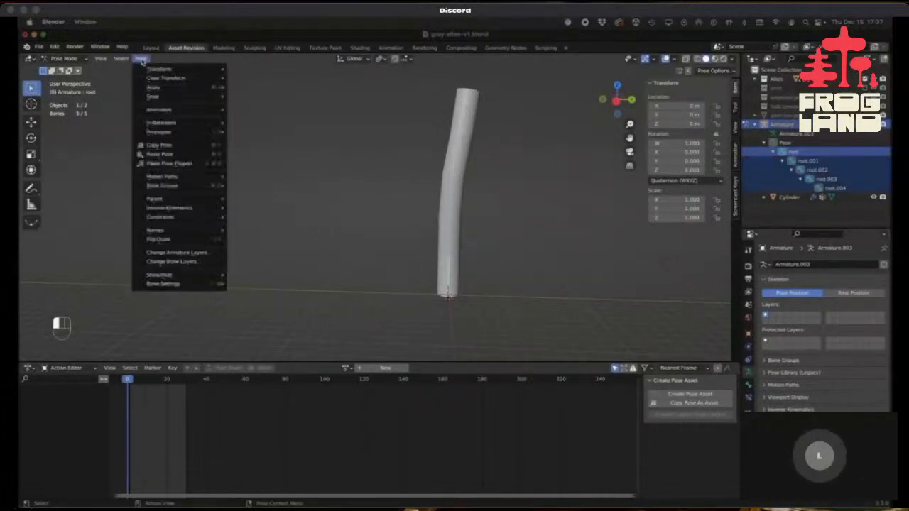
mouse_move(160, 88)
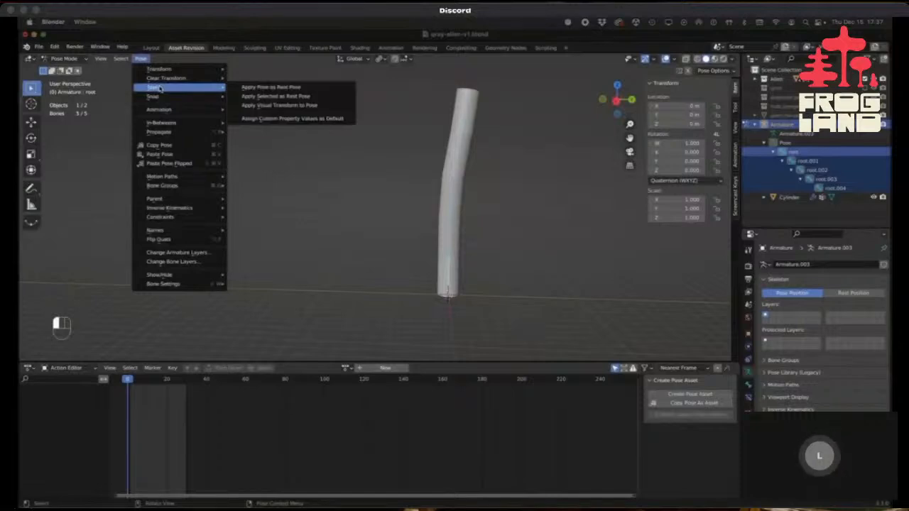
left_click(287, 81)
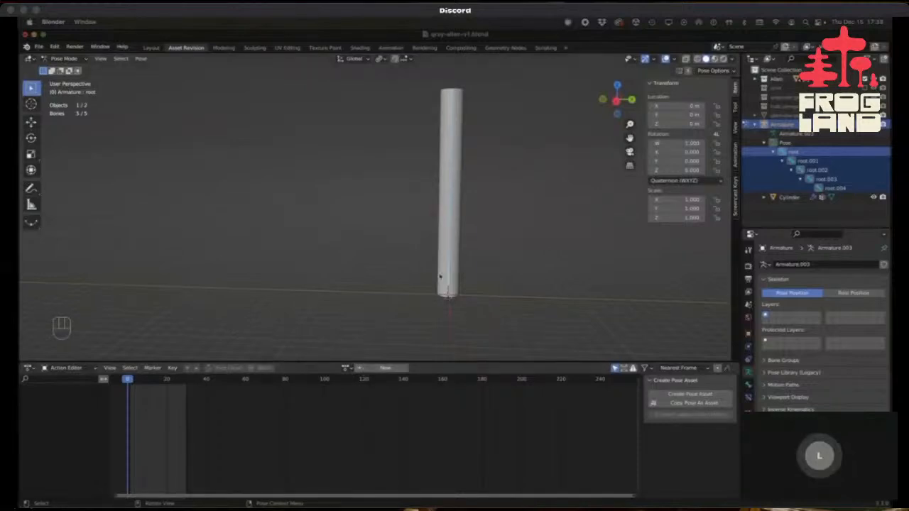
middle_click_drag(505, 256, 480, 272)
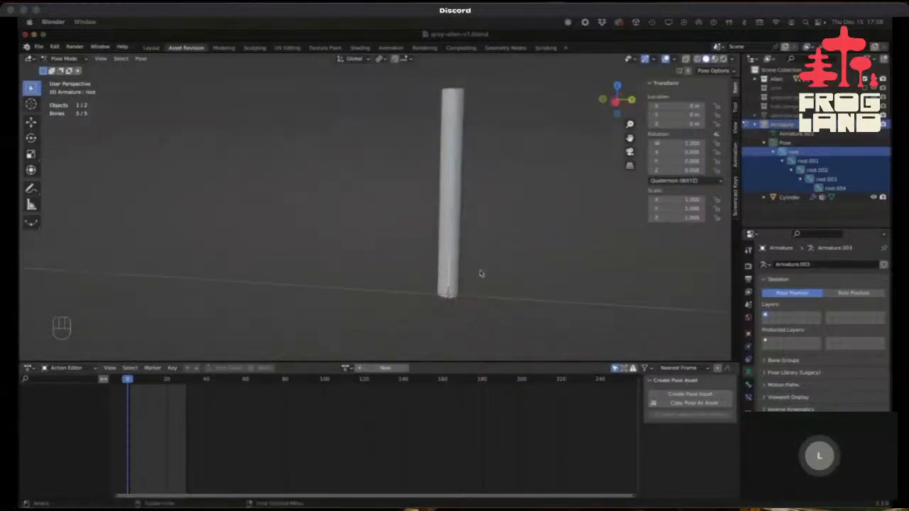
Assign ArmatureAction to the armature again and play the bend briefly to check it.
left_click(347, 368)
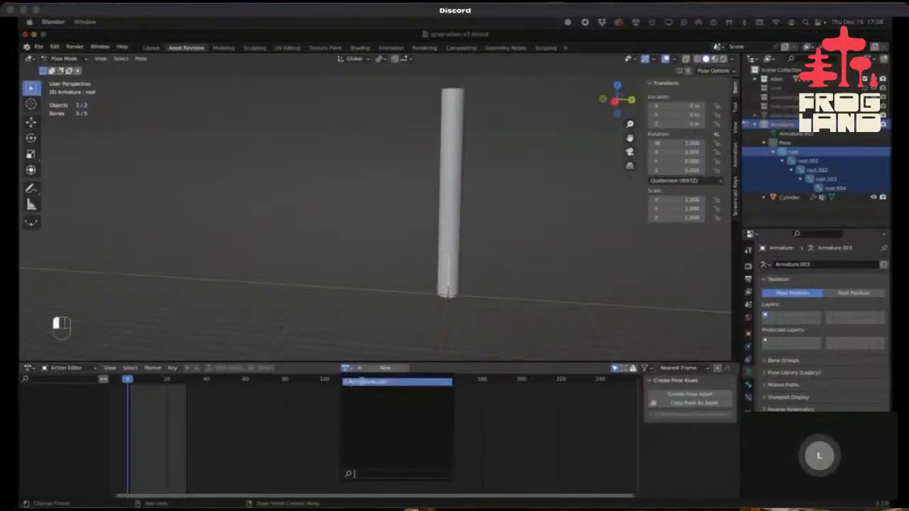
left_click(363, 382)
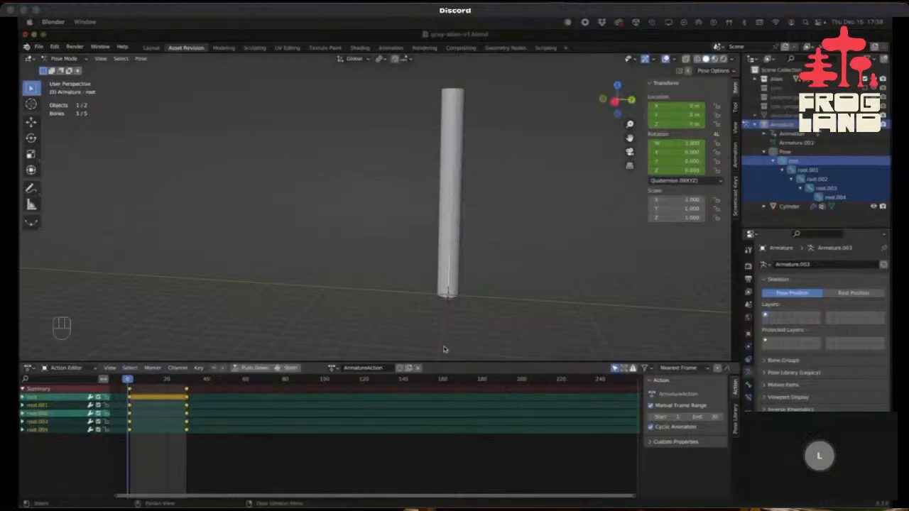
key("shift+space")
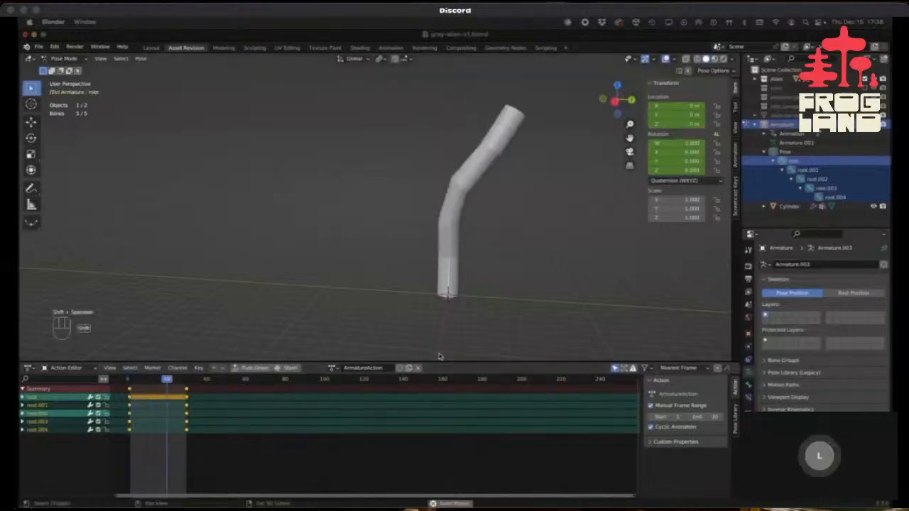
key("shift+space")
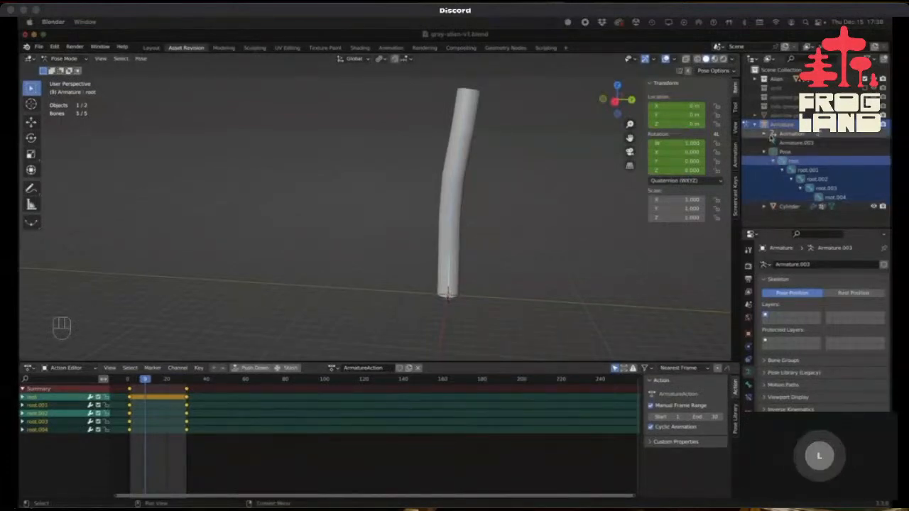
Reveal ArmatureAction under the armature's animation data, enable Fake User for it, and unlink it from the armature.
left_click(765, 135)
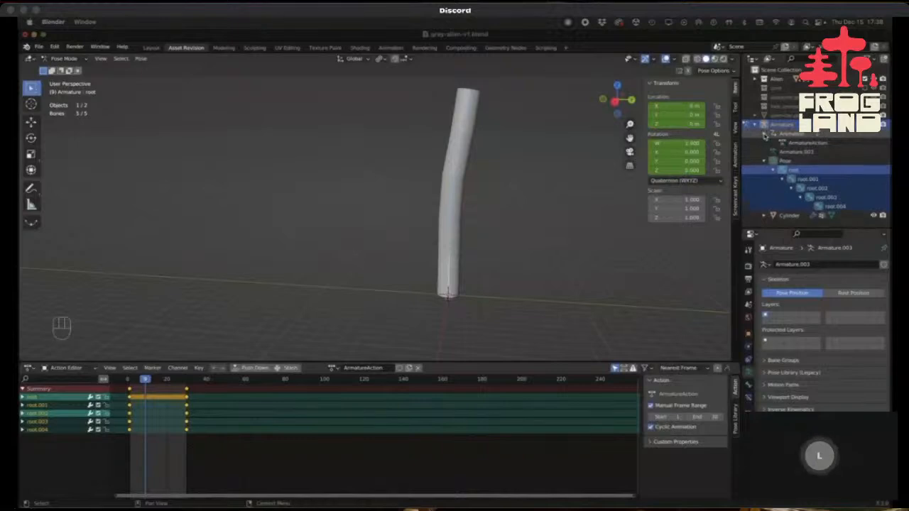
left_click(820, 144)
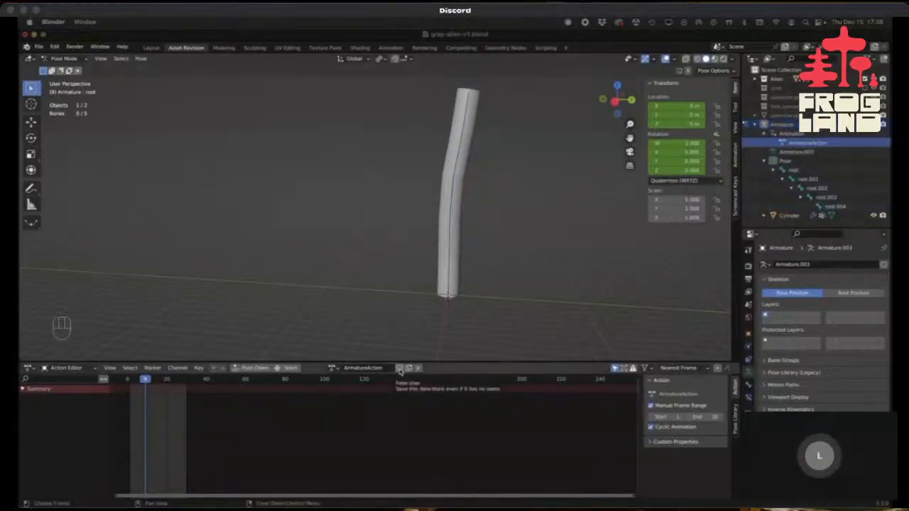
left_click(399, 369)
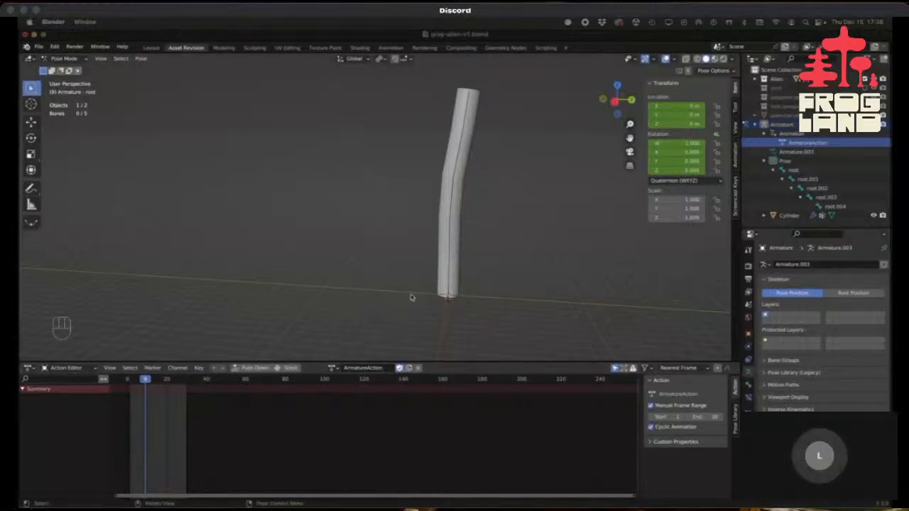
middle_click_drag(405, 294, 365, 295)
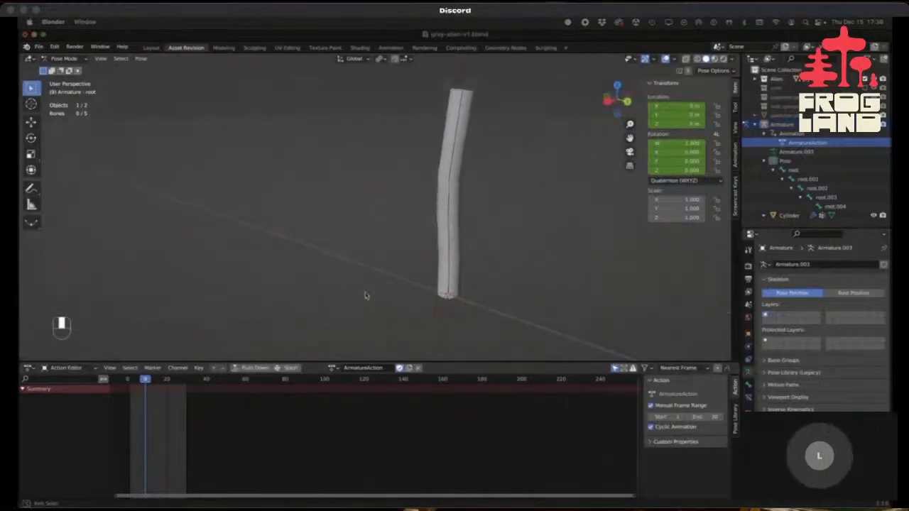
left_click(399, 368)
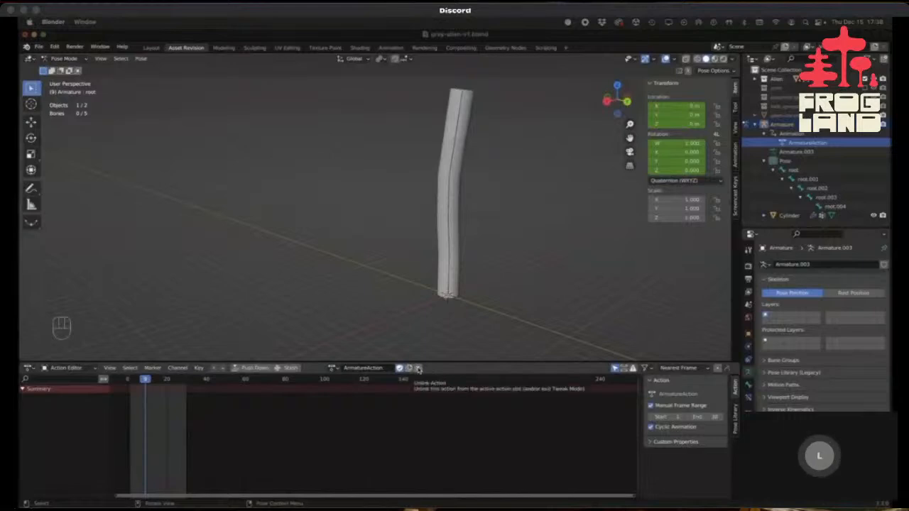
left_click(418, 368)
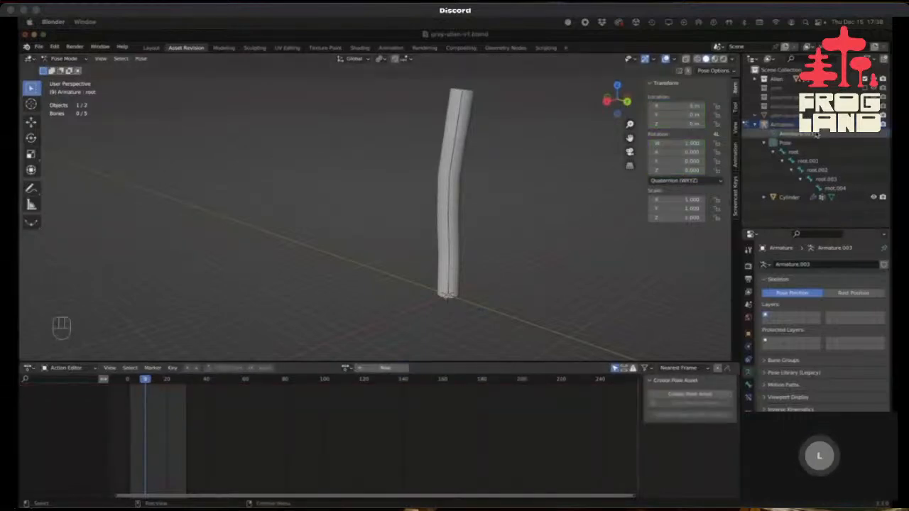
Switch the armature to Rest Position and assign ArmatureAction to it again.
left_click(838, 298)
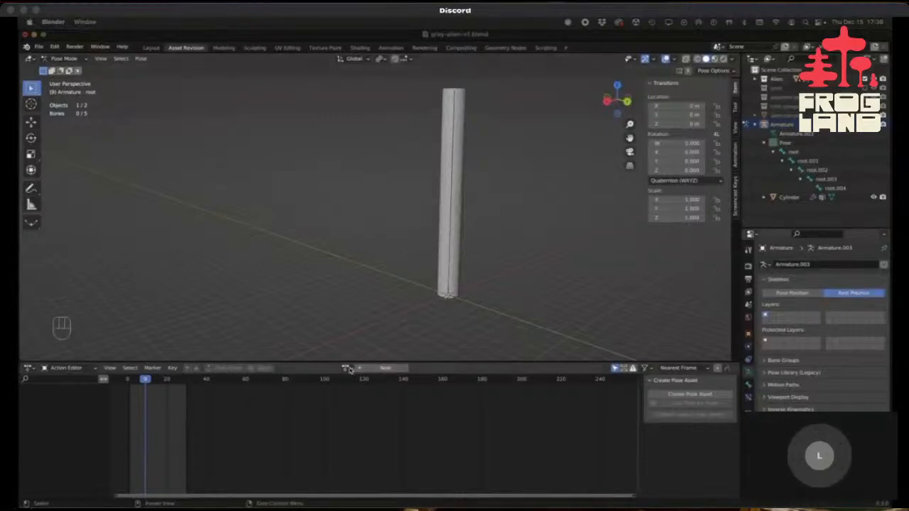
left_click(39, 47)
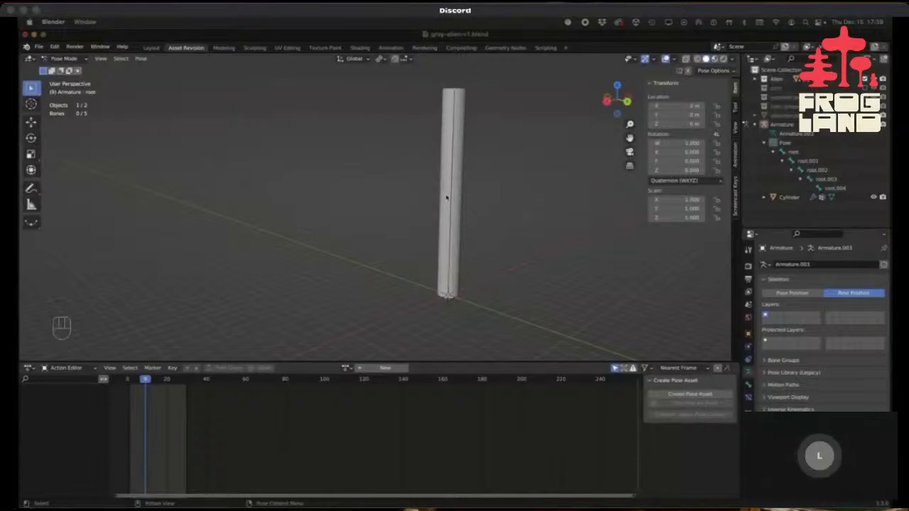
left_click(347, 367)
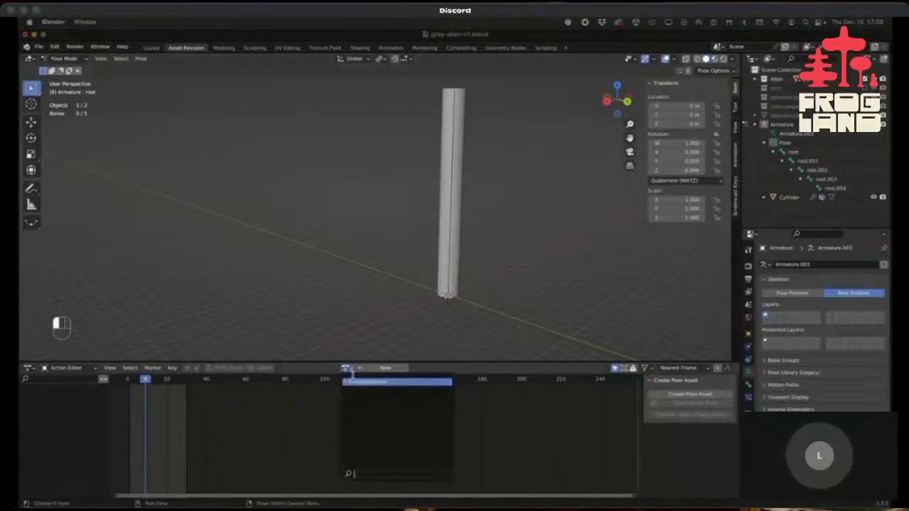
left_click(362, 383)
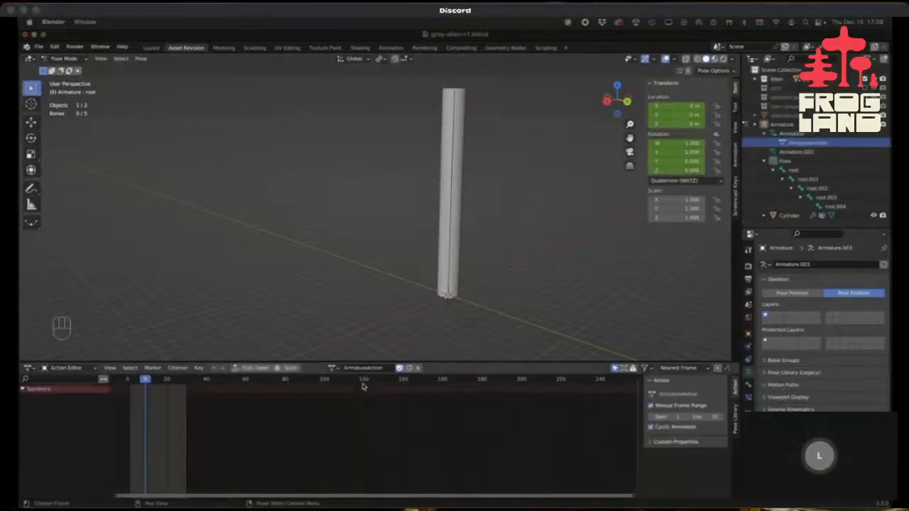
left_click(400, 369)
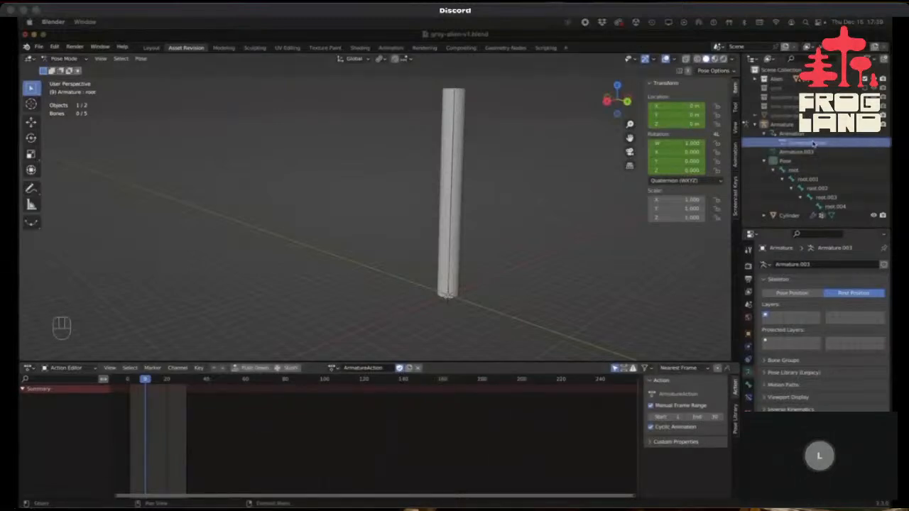
left_click(787, 142)
Enlarge the 3D viewport by shrinking the Action Editor beneath it.
middle_click_drag(402, 223, 442, 220)
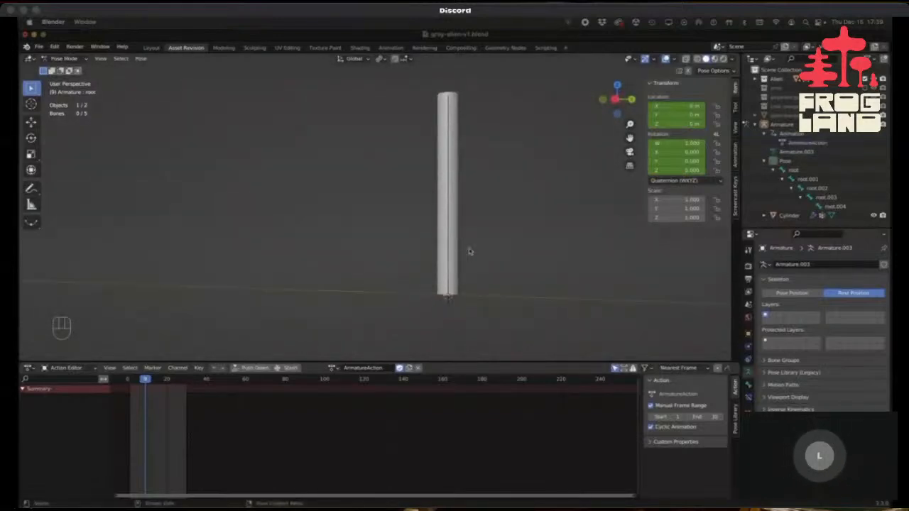
left_click_drag(208, 368, 207, 413)
middle_click_drag(385, 258, 453, 275)
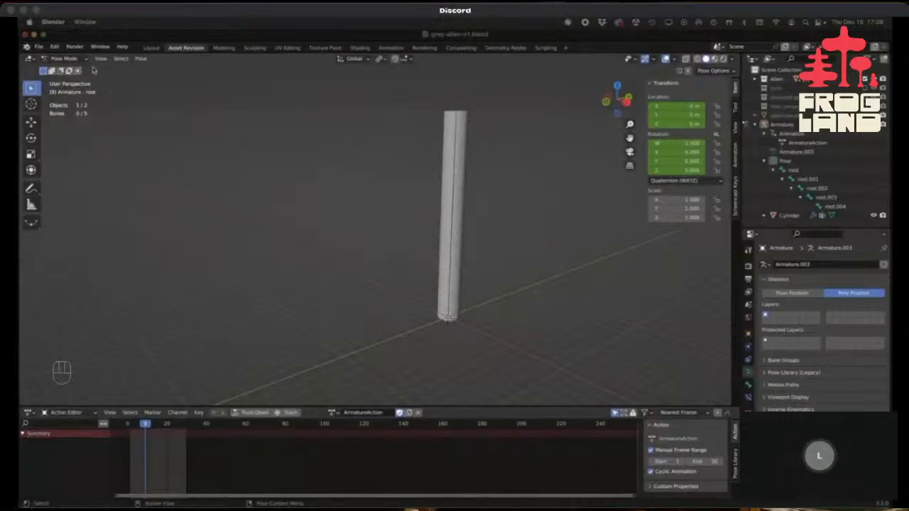
Change from Pose Mode to Object Mode and select only the cylinder mesh.
left_click(68, 59)
left_click(66, 69)
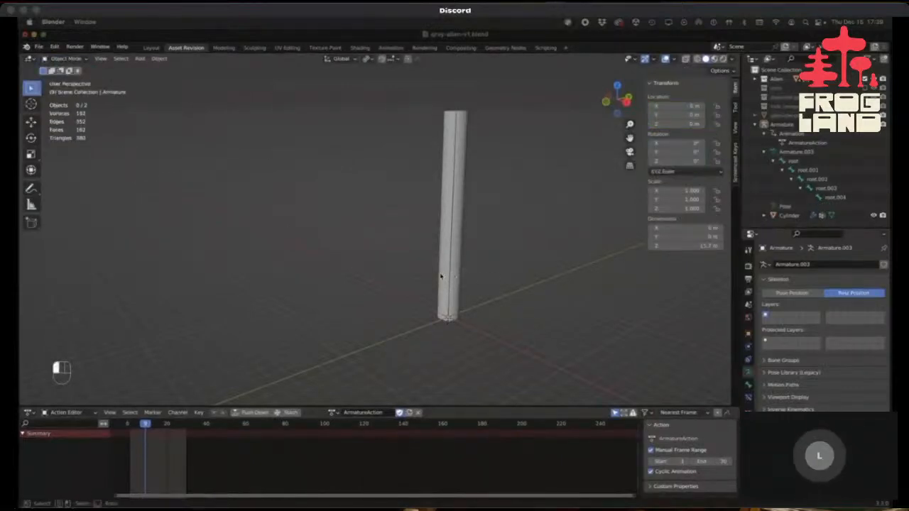
left_click(440, 279)
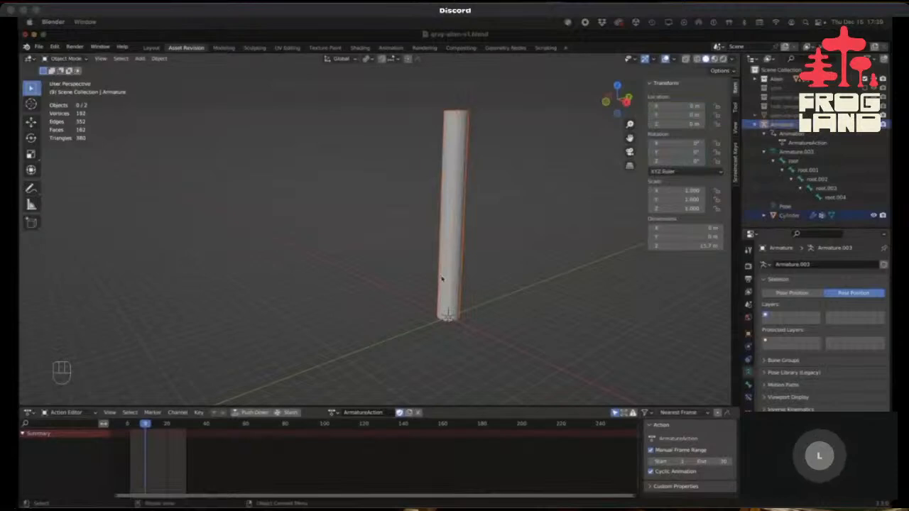
left_click(492, 325)
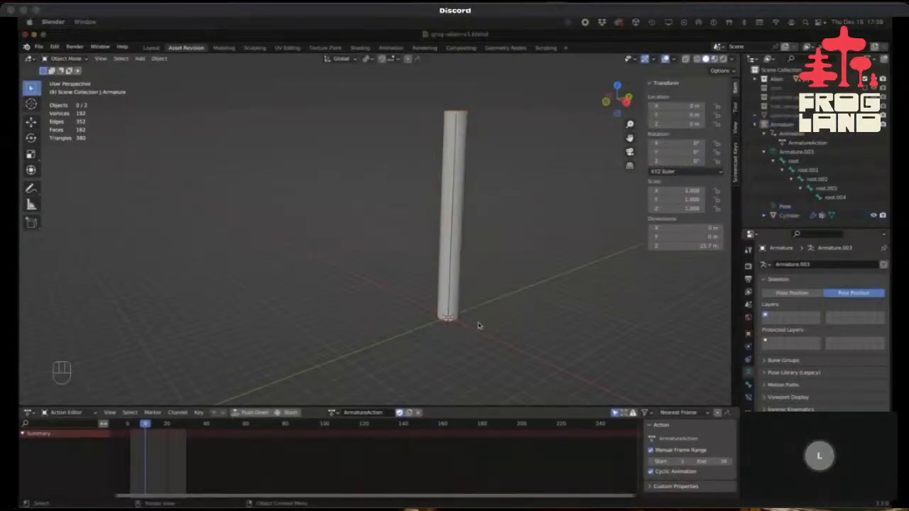
left_click(460, 262)
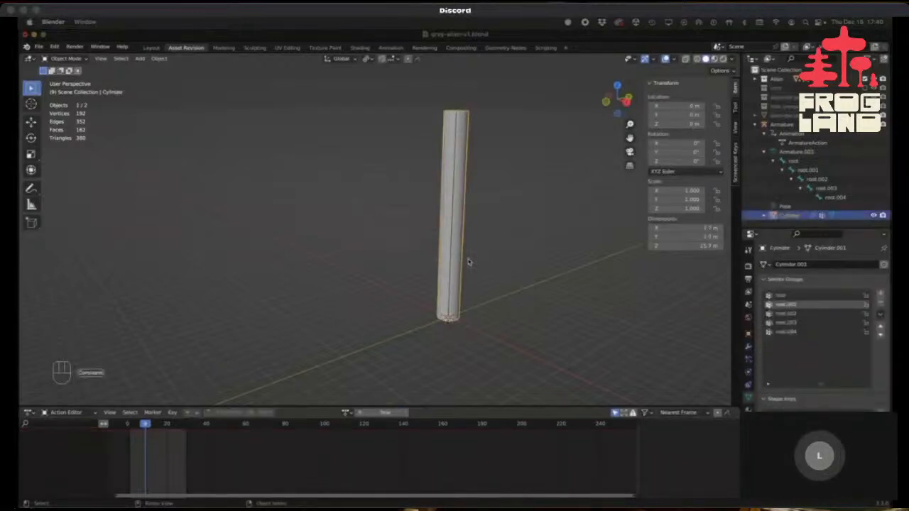
key("super+Tab")
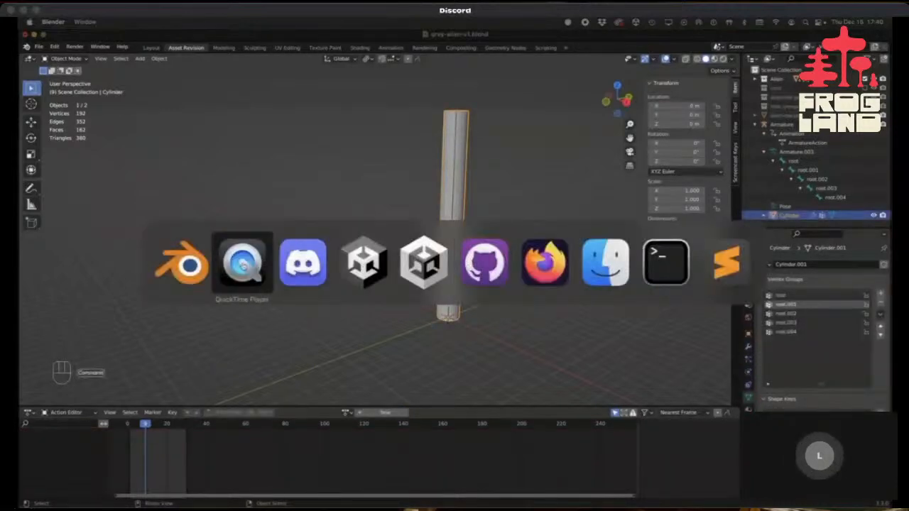
key("Escape")
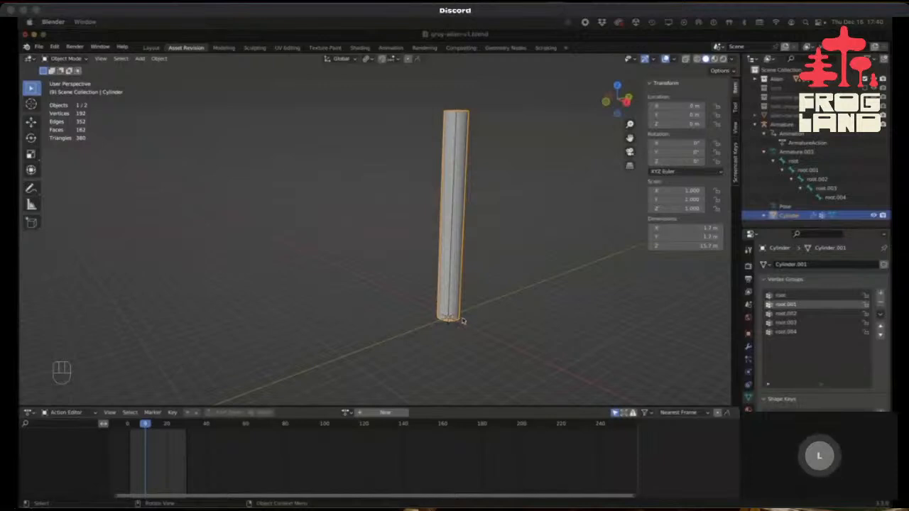
middle_click_drag(427, 324, 467, 186, "super")
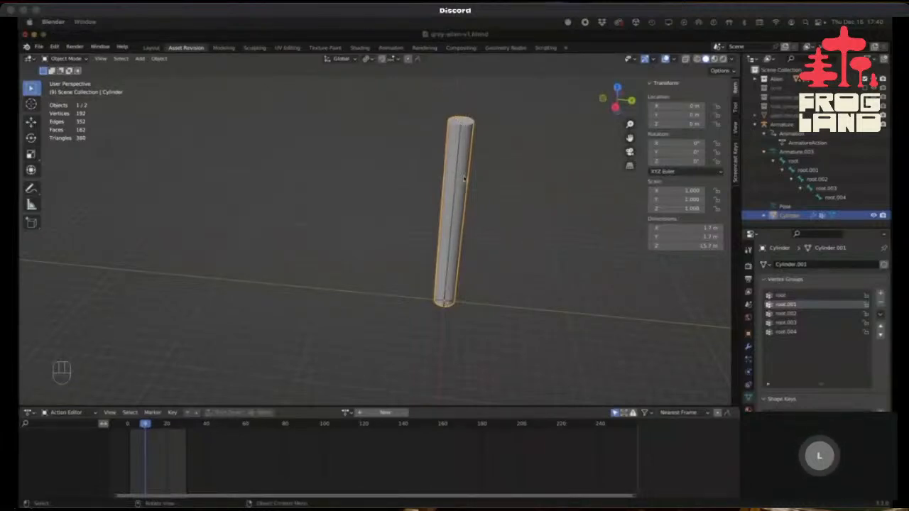
middle_click_drag(464, 181, 502, 176)
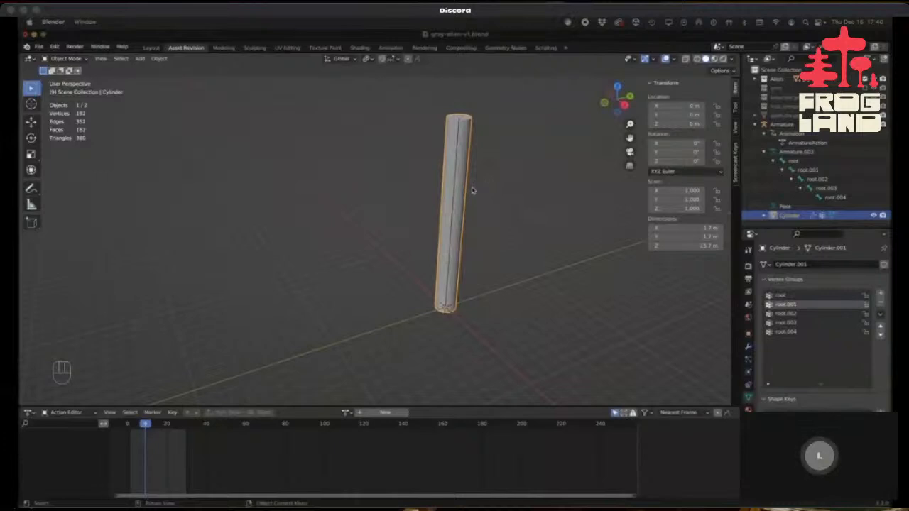
key("super+Tab")
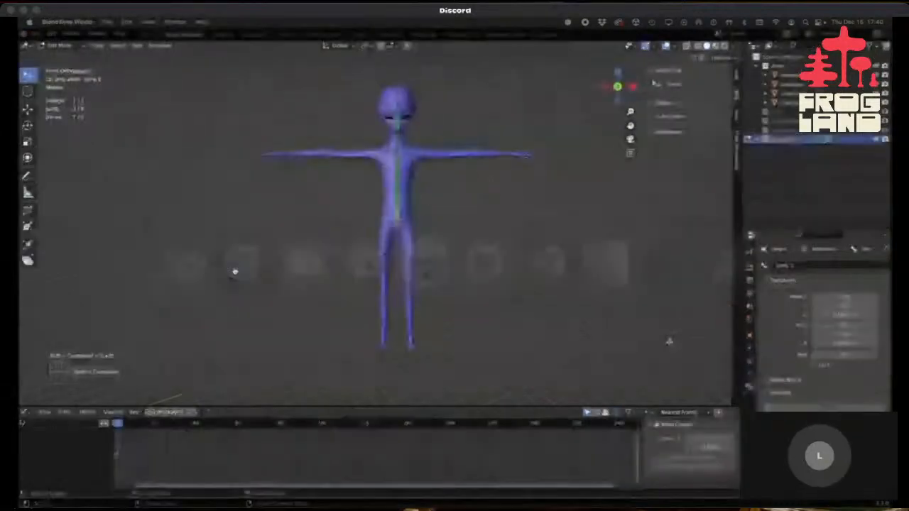
key("super+Tab")
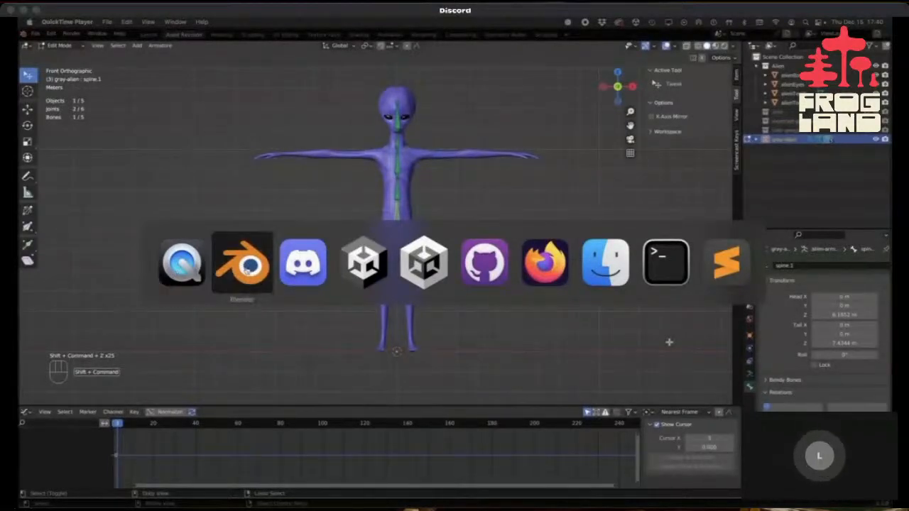
left_click(245, 265)
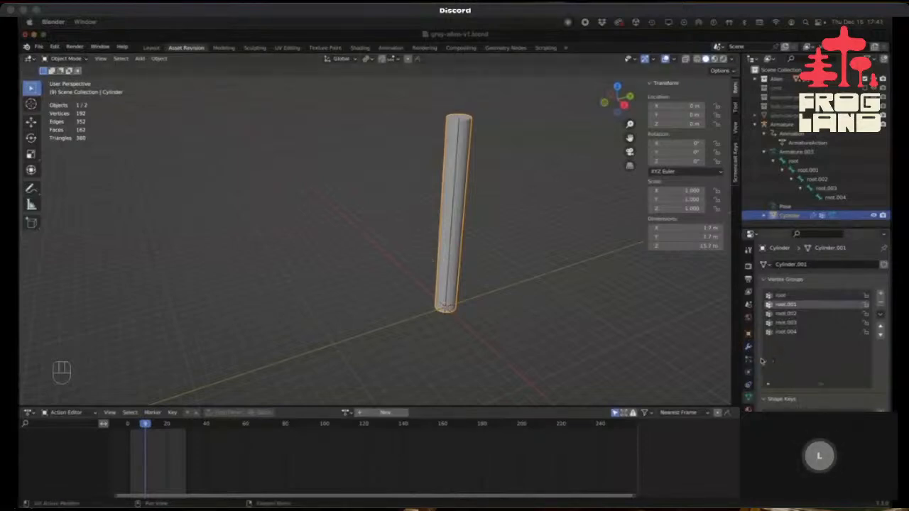
left_click_drag(753, 358, 738, 362)
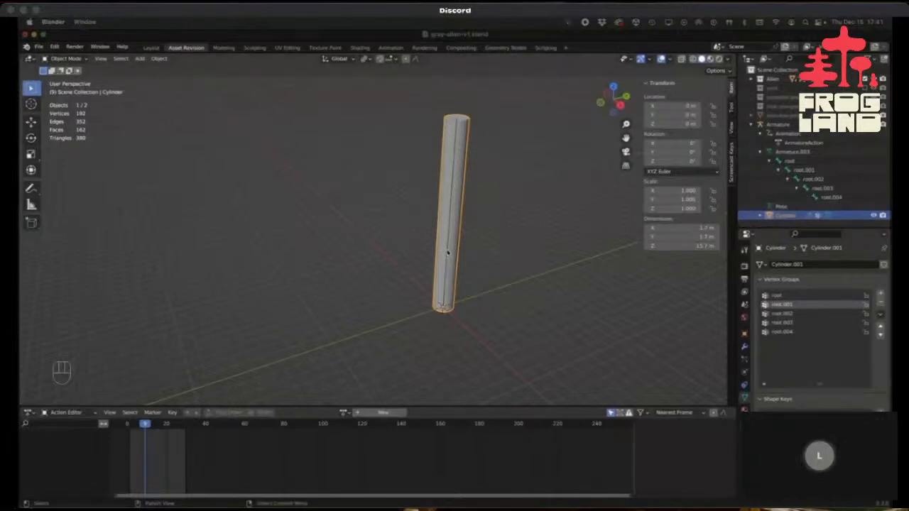
Switch to QuickTime Player and play the alien rigging screen recording, pausing and resuming it during the spine bone setup.
key("super+Tab")
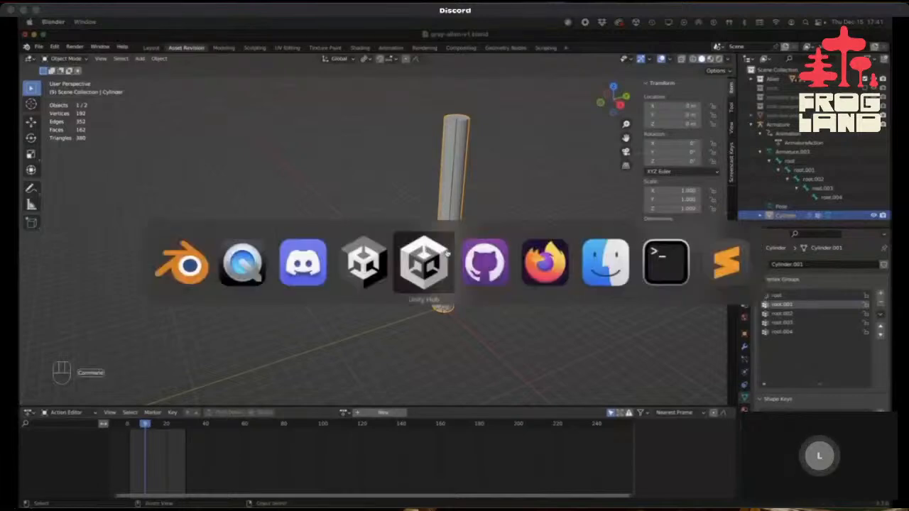
left_click(241, 262)
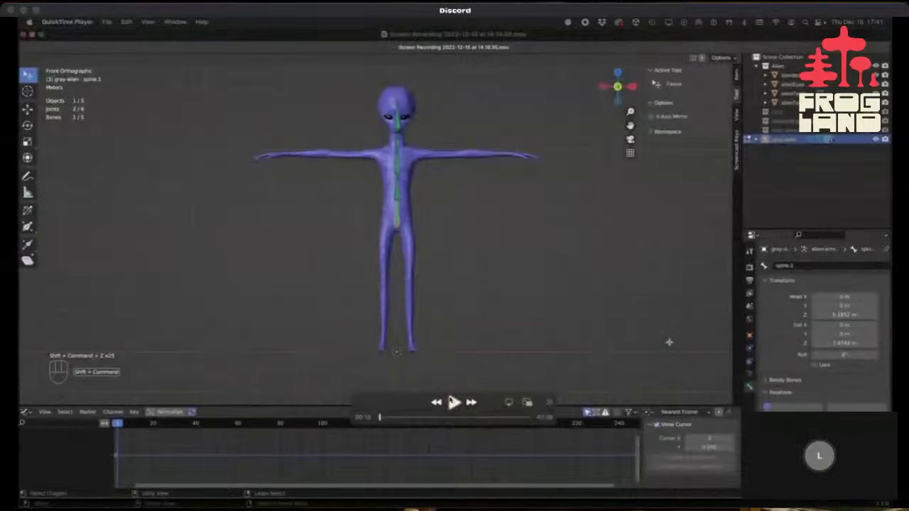
left_click(453, 403)
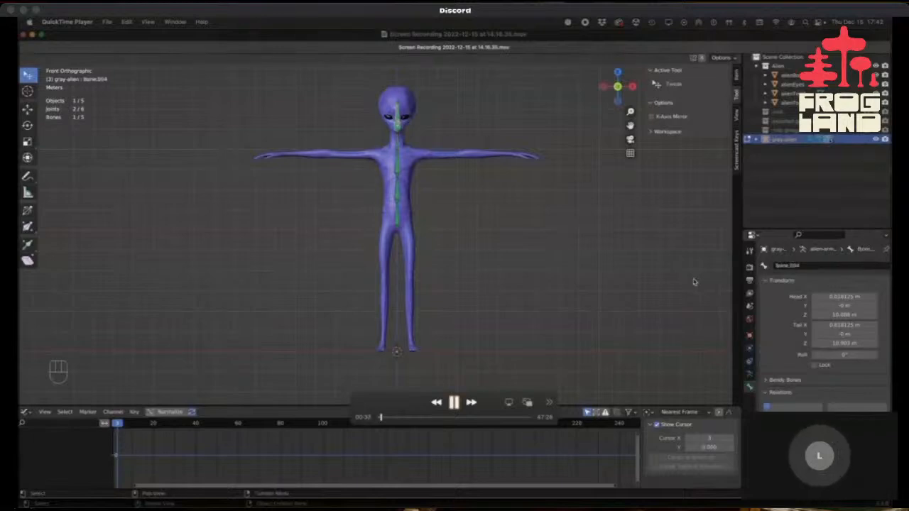
key("space")
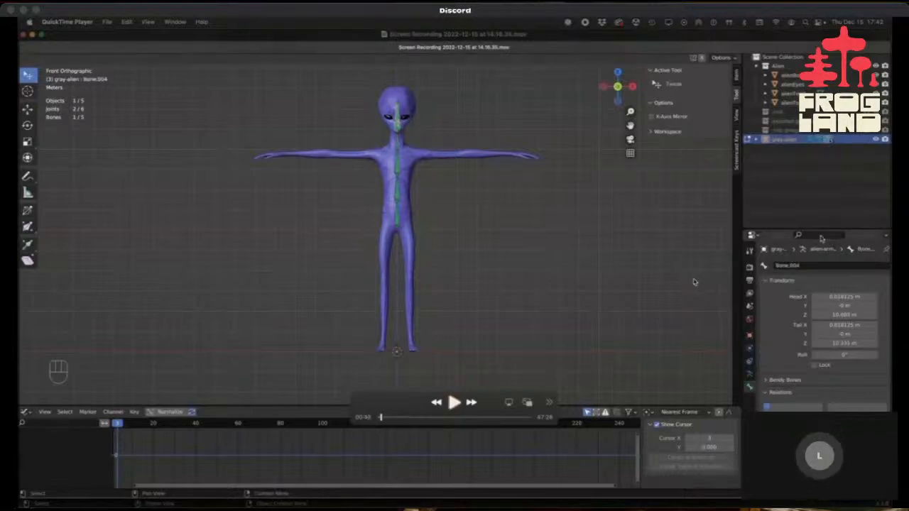
key("space")
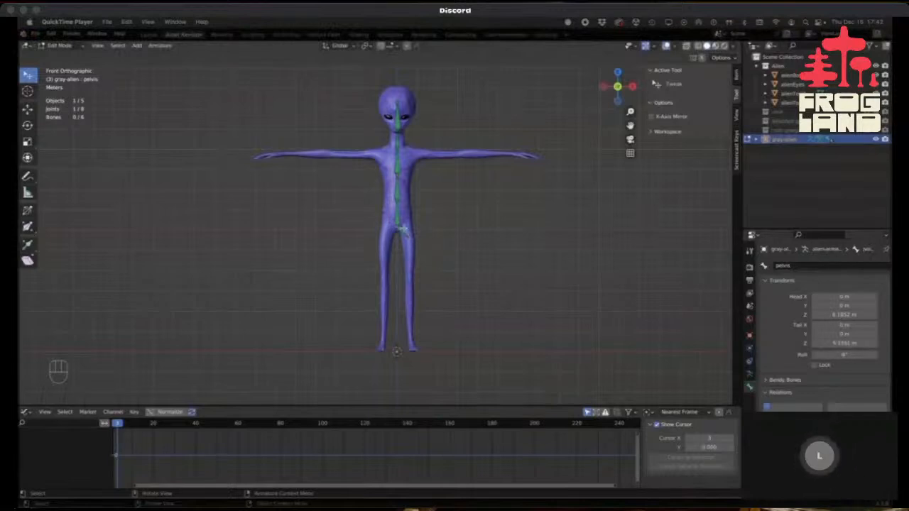
Skip ahead in the recording and replay the part where the leg1.L bone is parented to the pelvis.
mouse_move(523, 264)
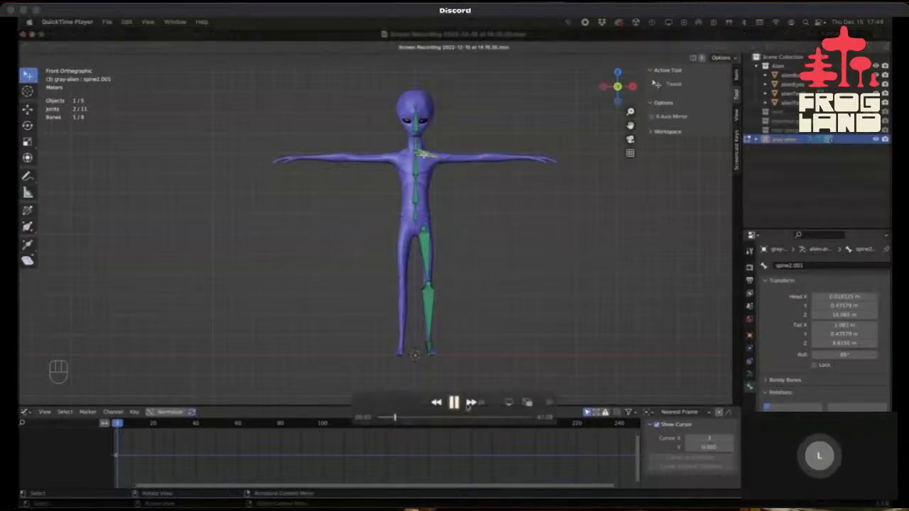
left_click(397, 418)
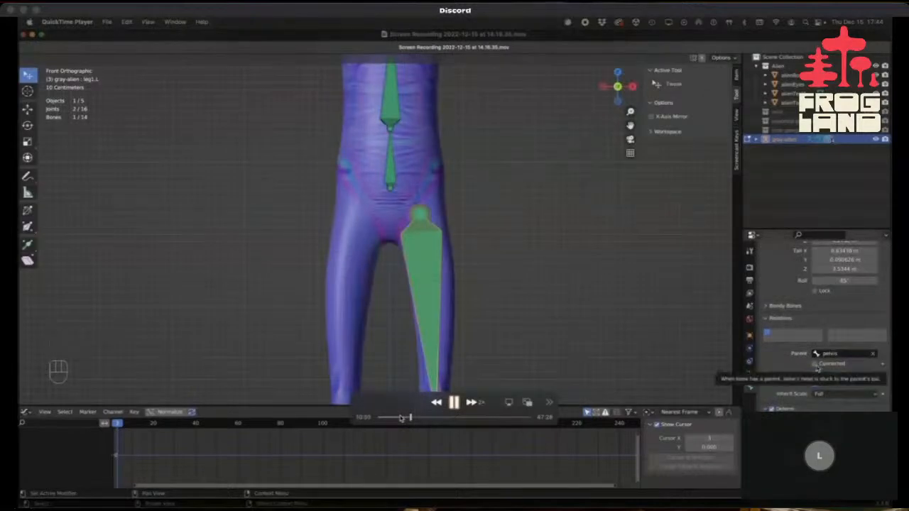
key("space")
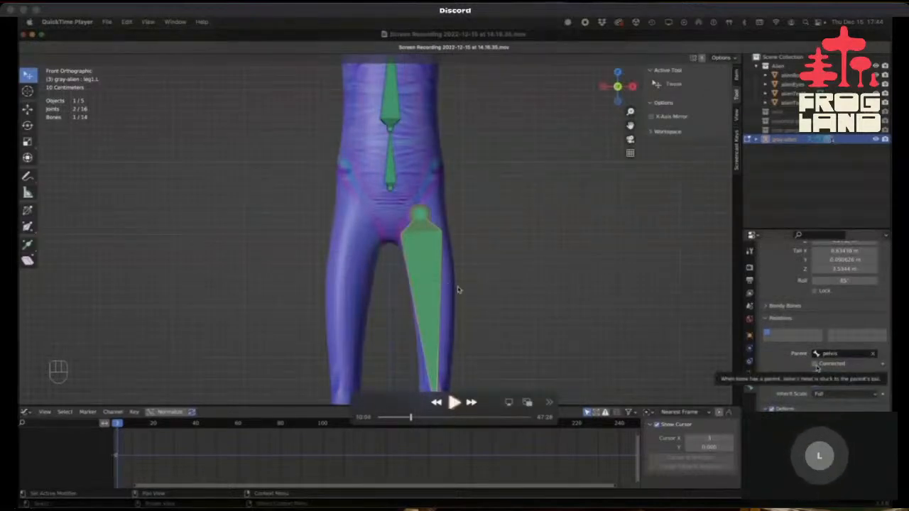
left_click(410, 417)
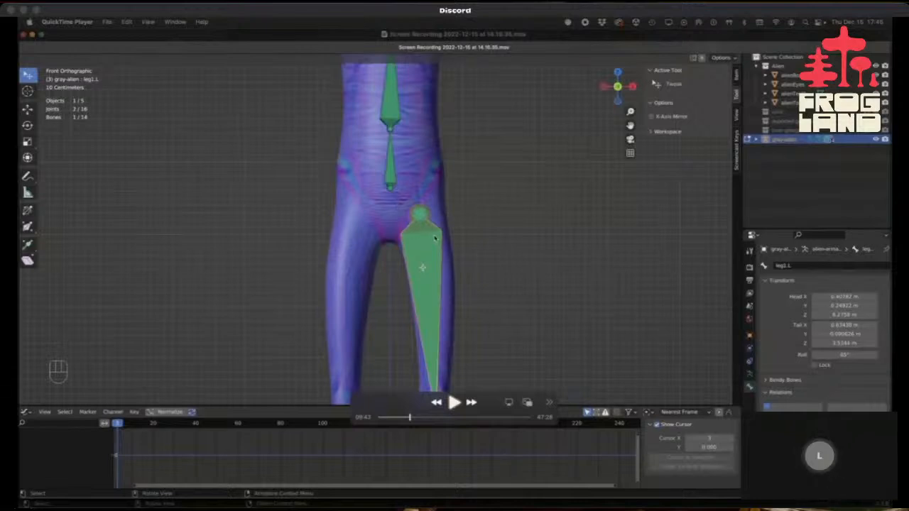
key("space")
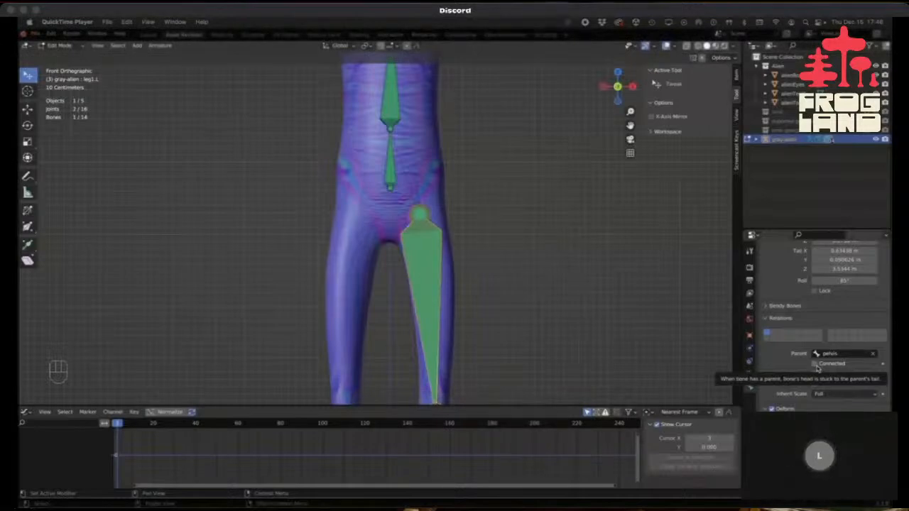
Review the part of the recording where all bones are selected and their roll is recalculated, rewinding slightly and pausing in between.
mouse_move(510, 252)
mouse_move(419, 419)
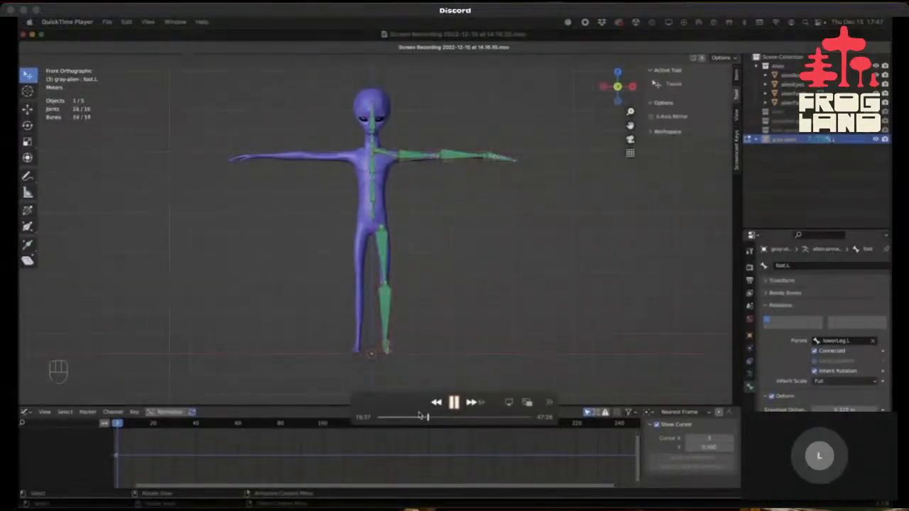
key("space")
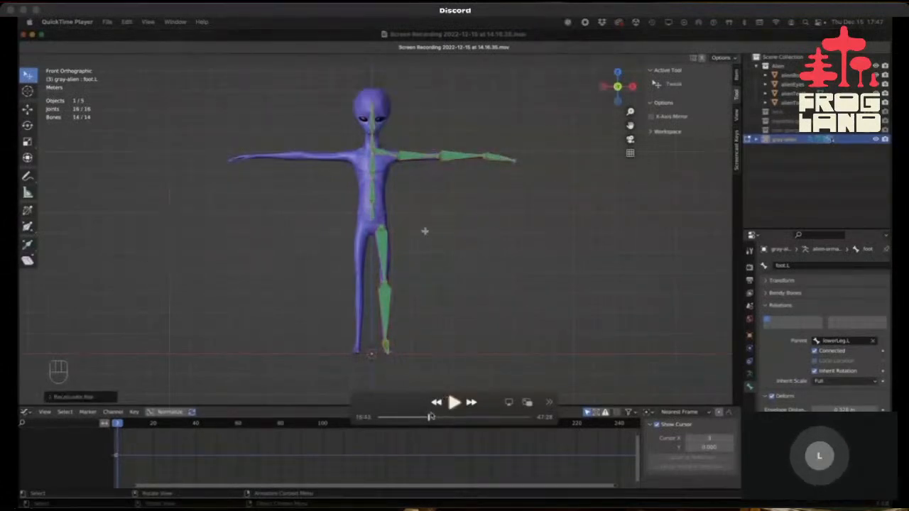
left_click_drag(428, 417, 427, 416)
key("space")
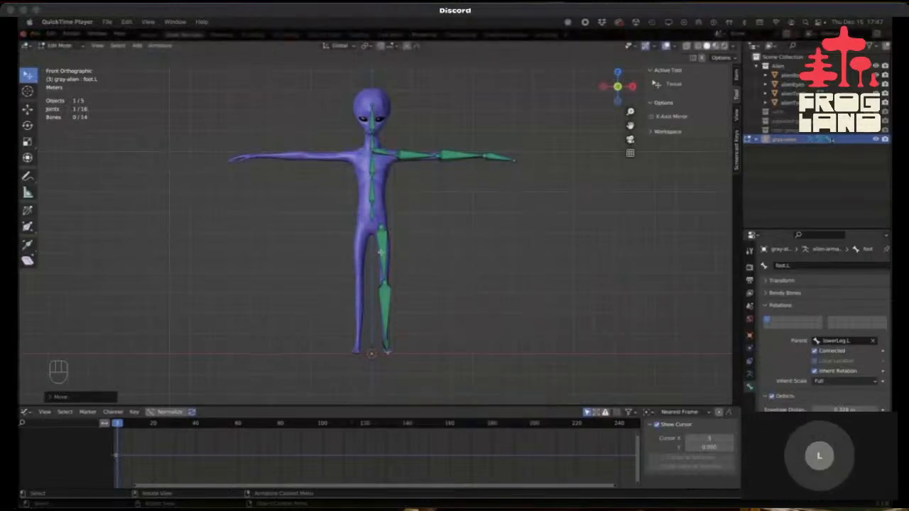
key("space")
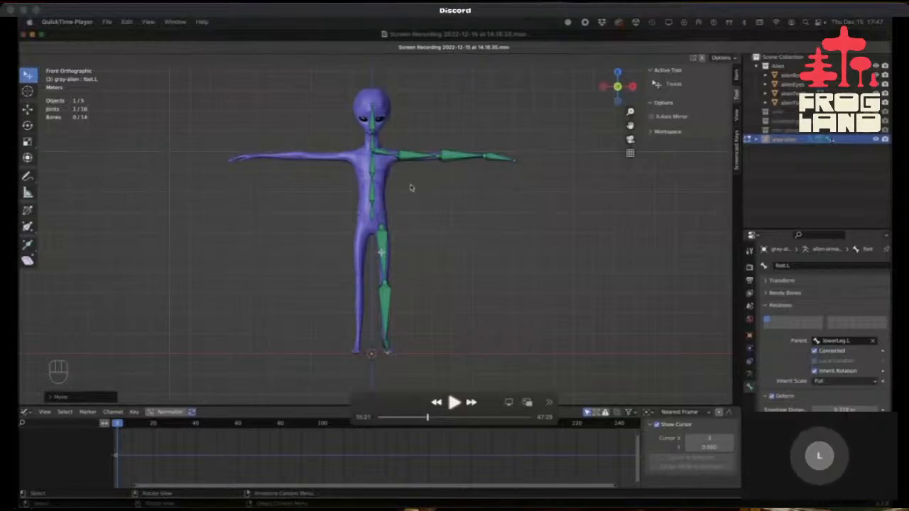
key("space")
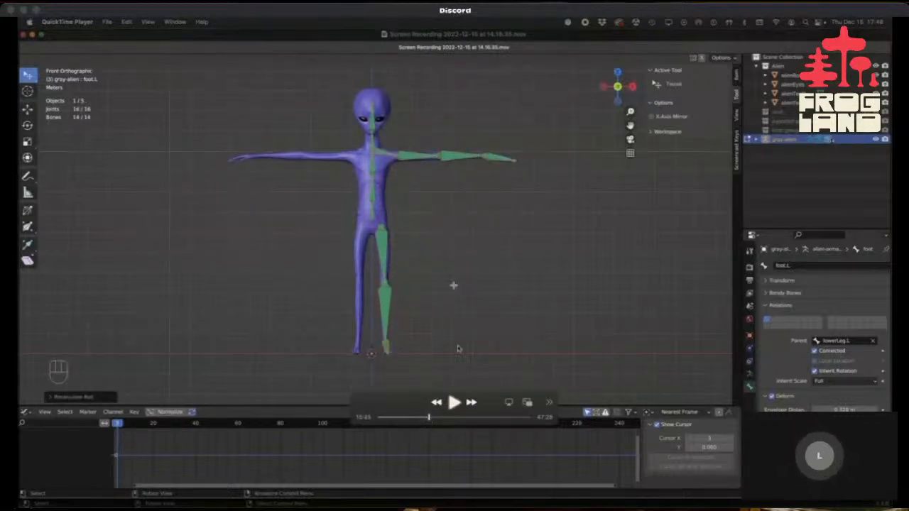
key("space")
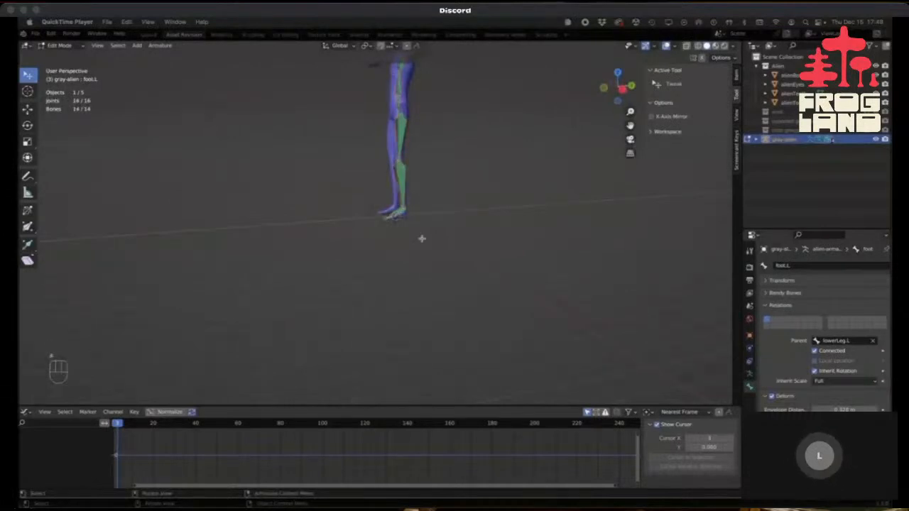
Pause the recording, return to Blender, and set the cylinder armature's bone display to Octahedral.
key("space")
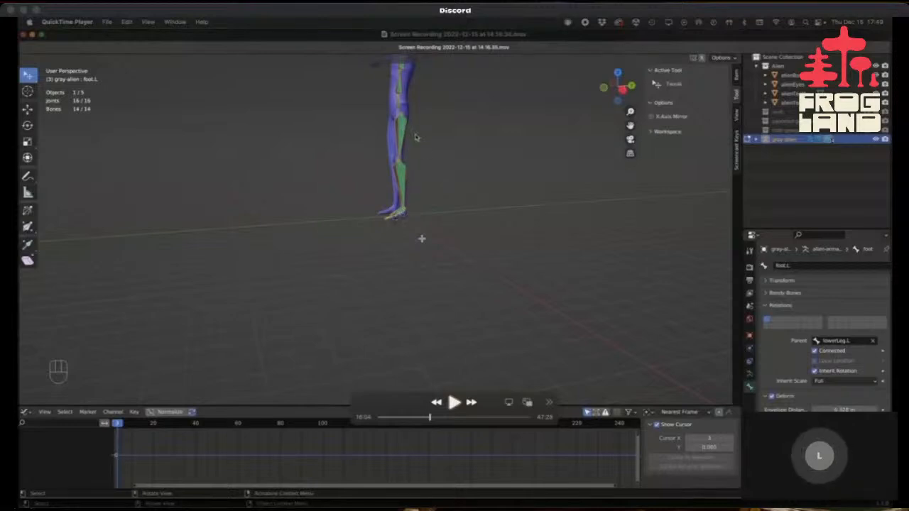
key("super+Tab")
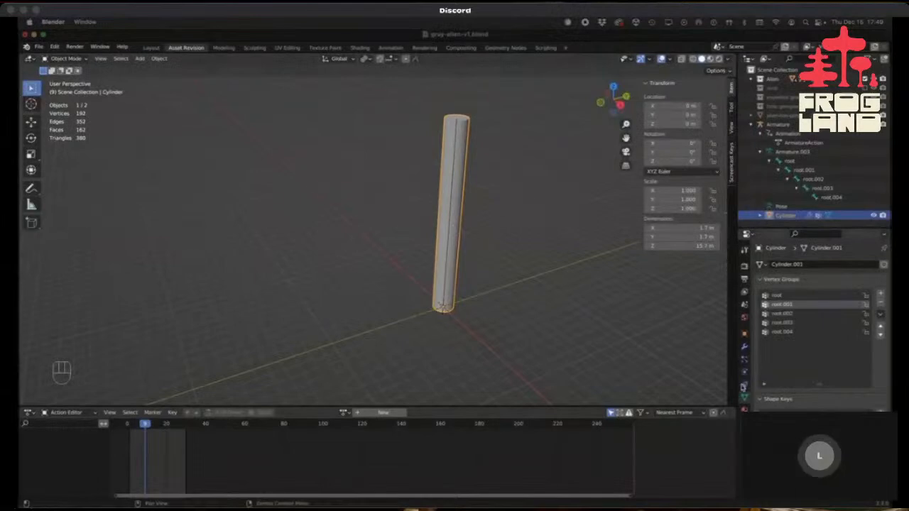
left_click(778, 124)
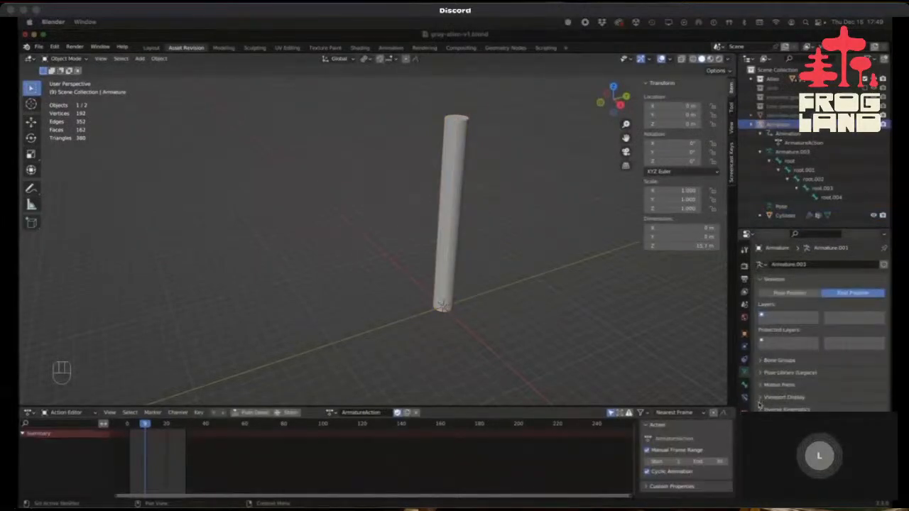
left_click(759, 398)
left_click(824, 411)
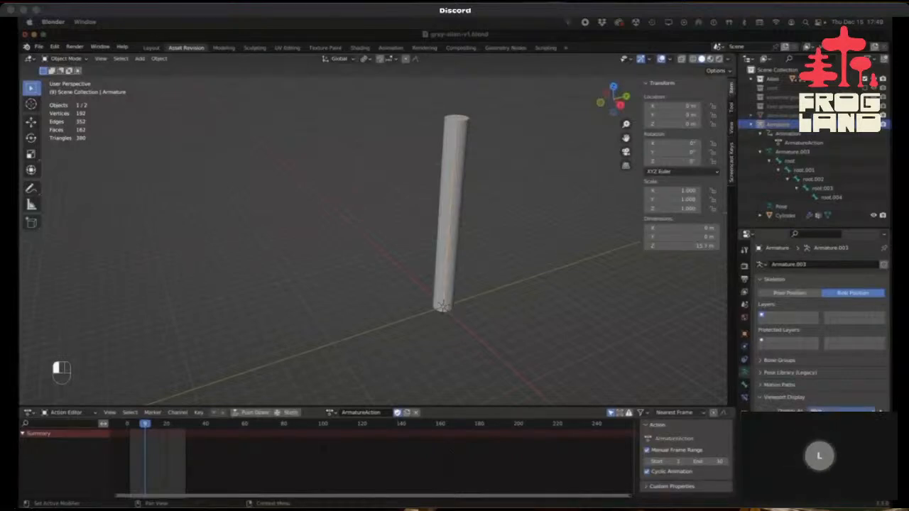
left_click(818, 430)
middle_click_drag(473, 243, 522, 222)
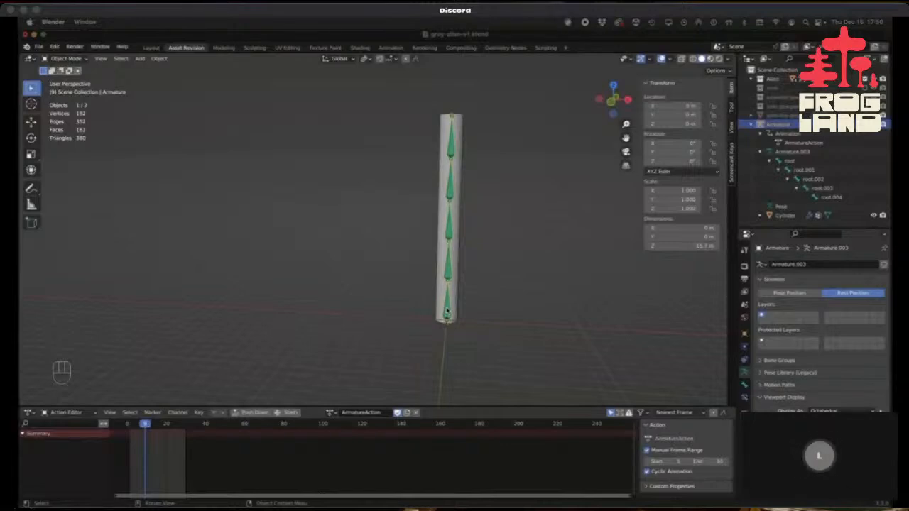
Put the cylinder's armature into Edit Mode and select all of its bones.
left_click(67, 59)
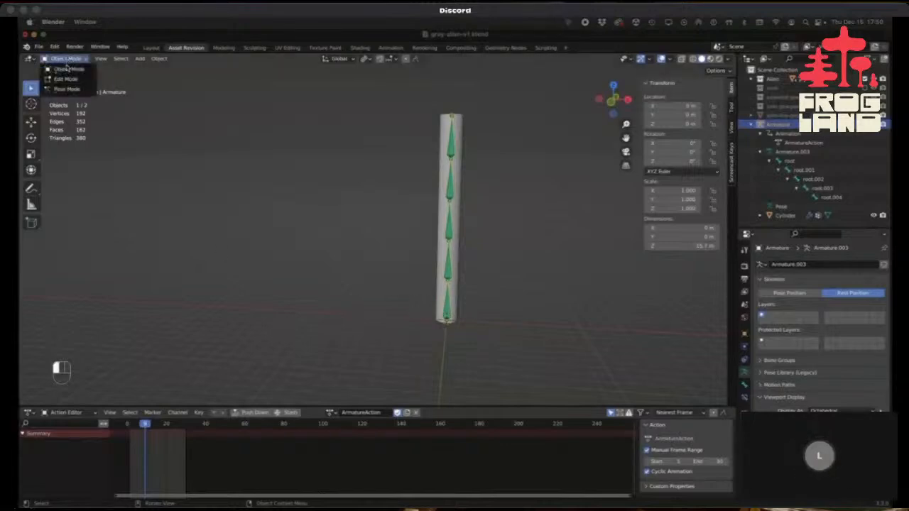
left_click(65, 79)
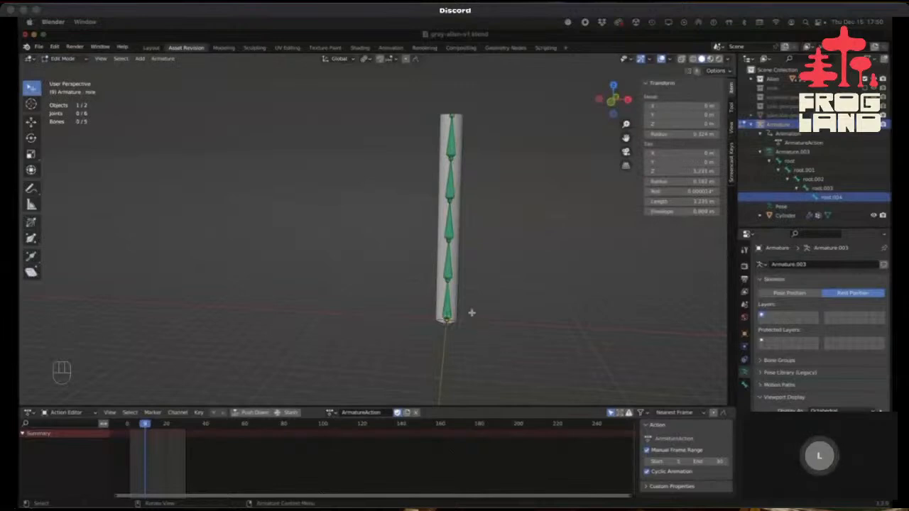
key("a")
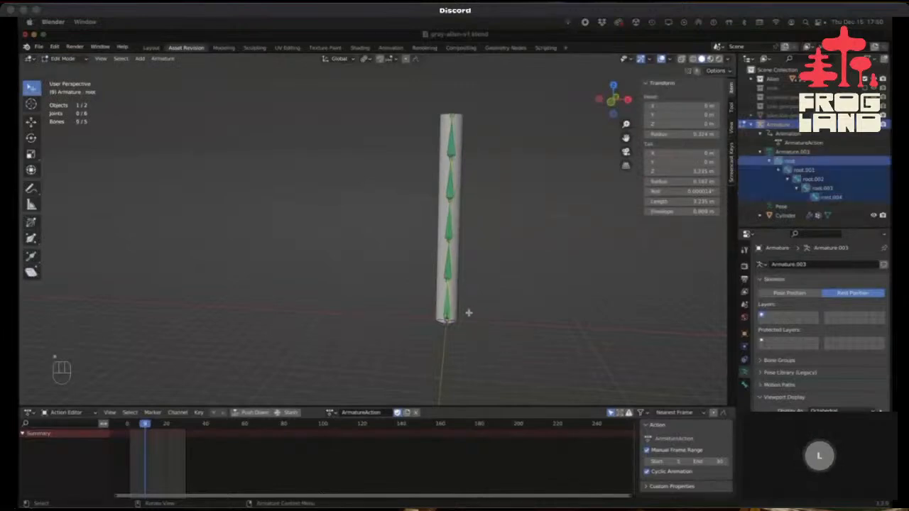
key("r")
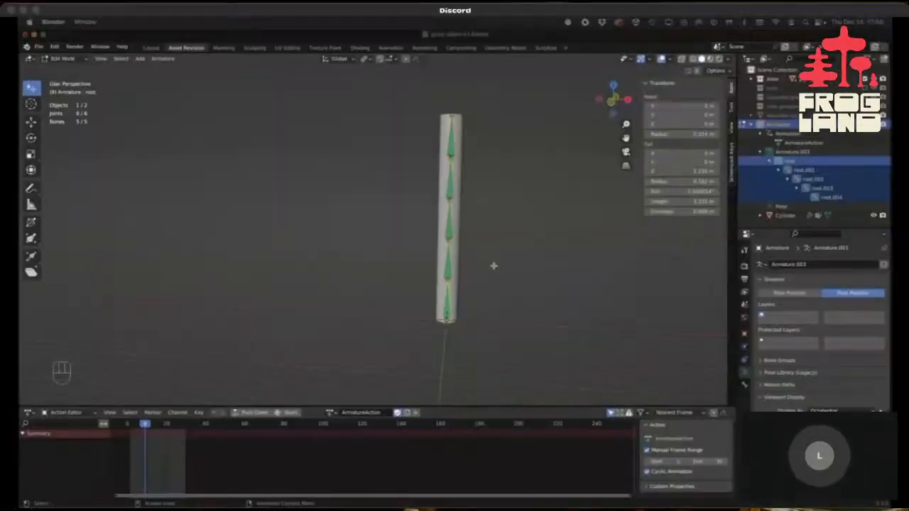
right_click(493, 266)
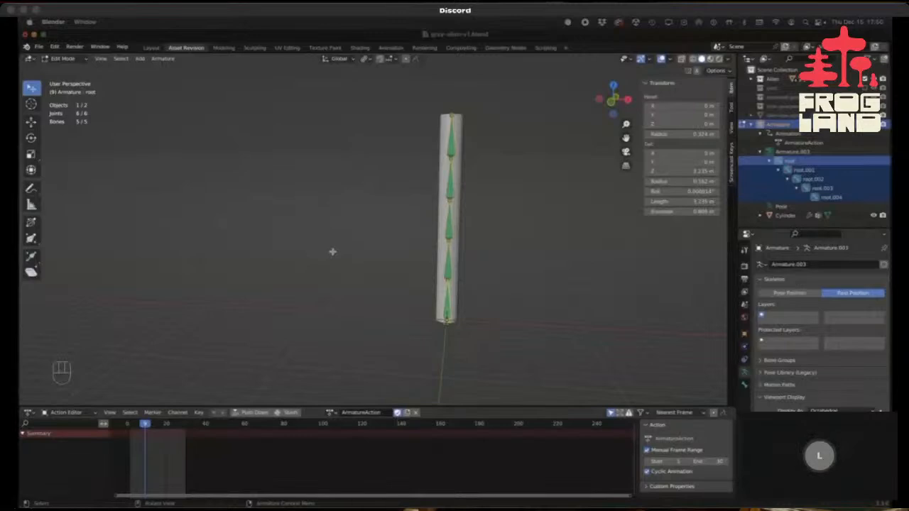
key("super+Tab")
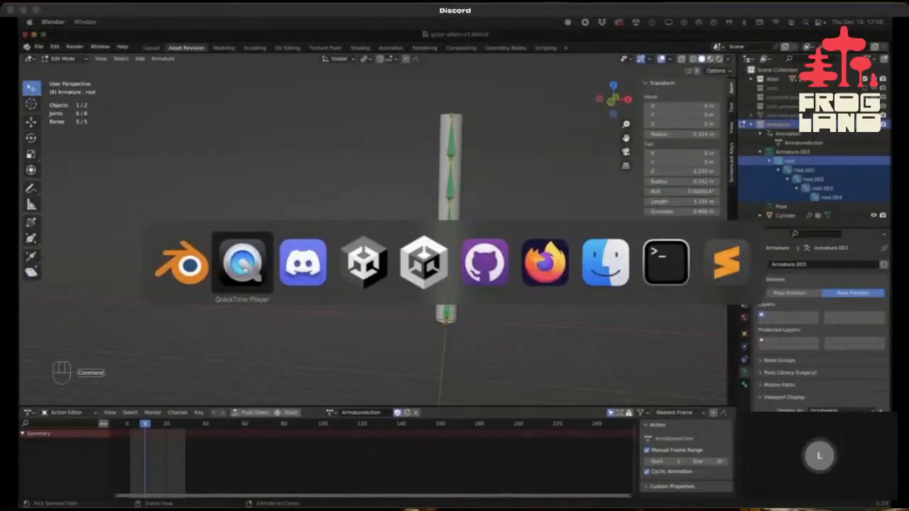
left_click(246, 268)
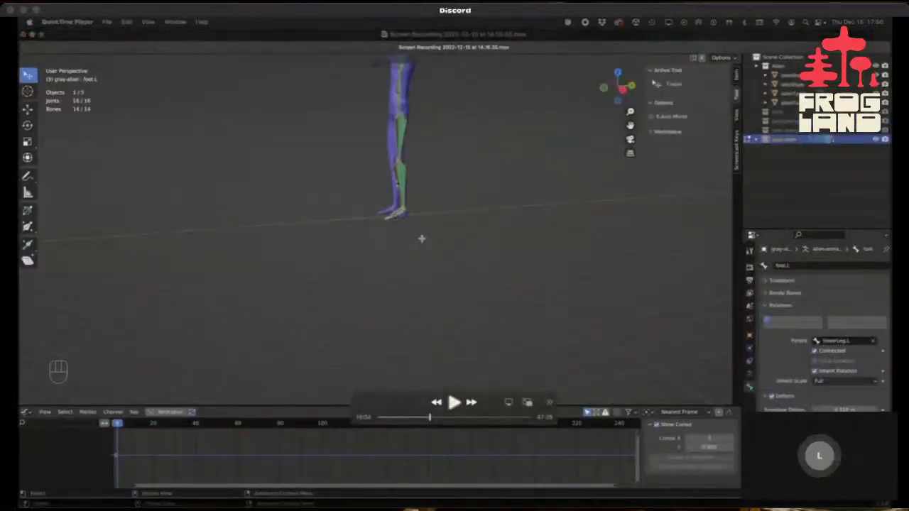
key("super+Tab")
left_click(247, 262)
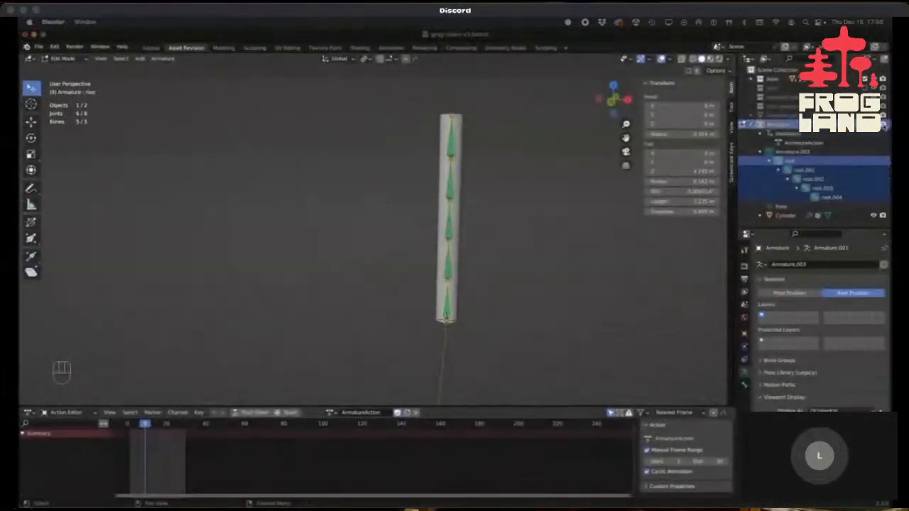
Hide the cylinder's armature and the cylinder mesh in the viewport.
left_click(749, 126)
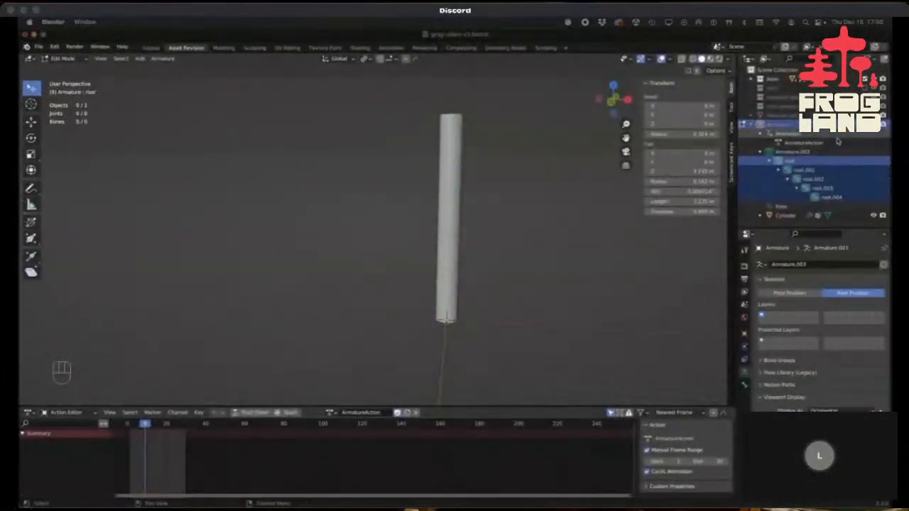
left_click(747, 125)
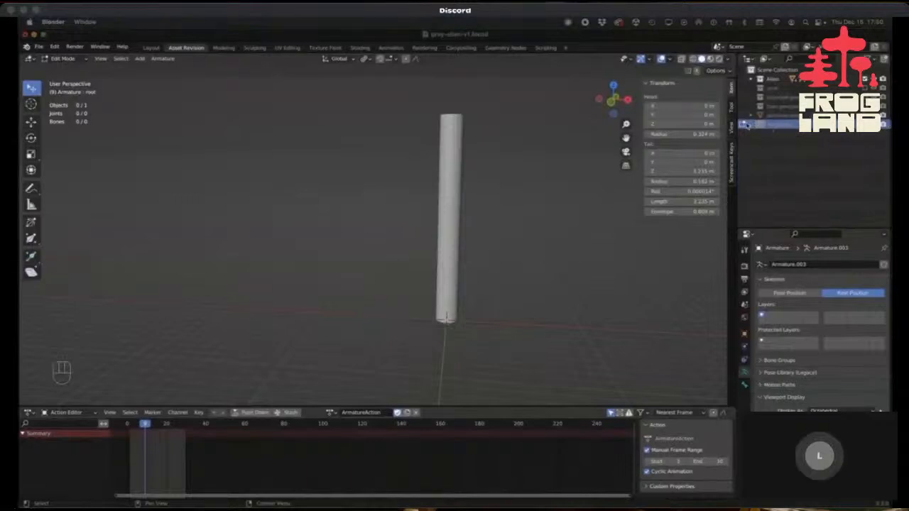
left_click(750, 125)
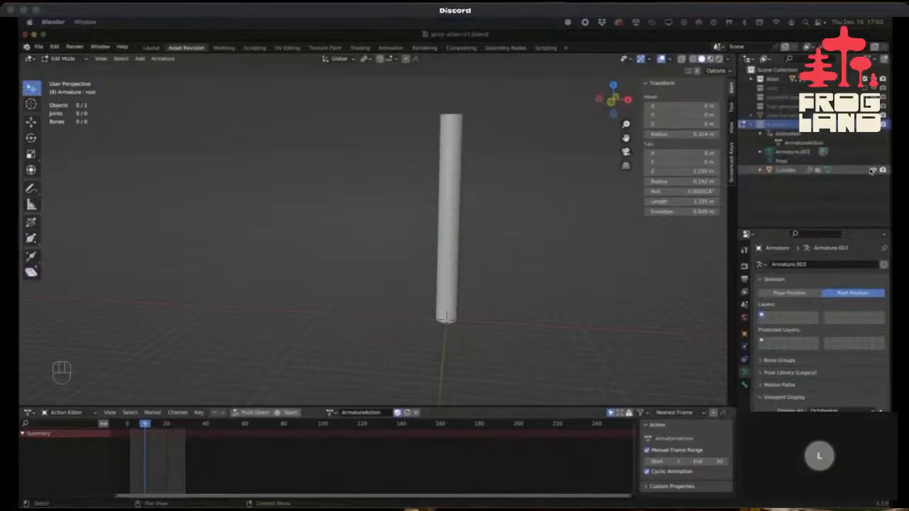
left_click(872, 170)
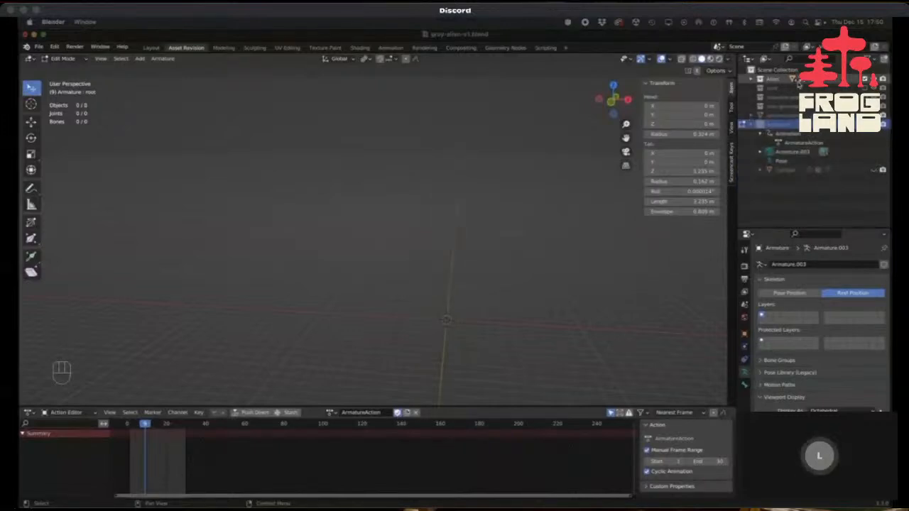
Expand the Alien collection, unhide the gray-alien armature and the alienBody mesh, and keep the cylinder's armature hidden and collapsed.
left_click(751, 80)
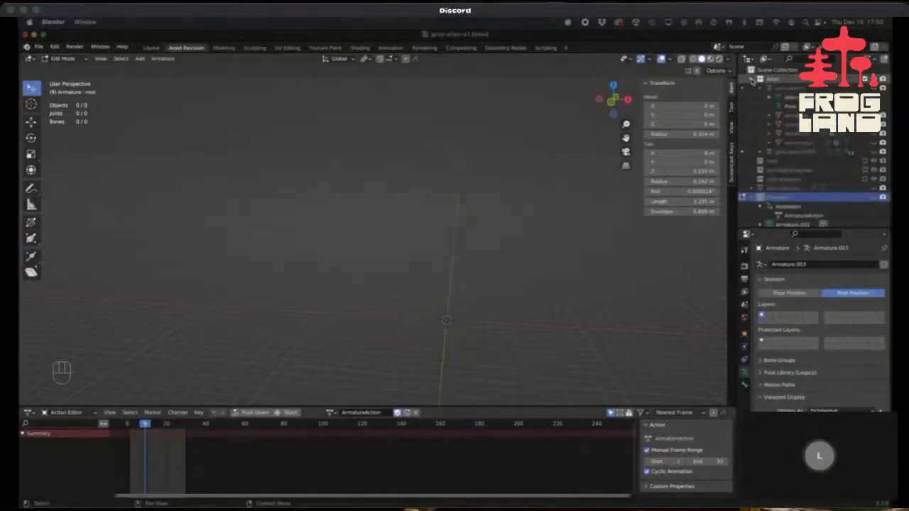
left_click(874, 88)
left_click(874, 115)
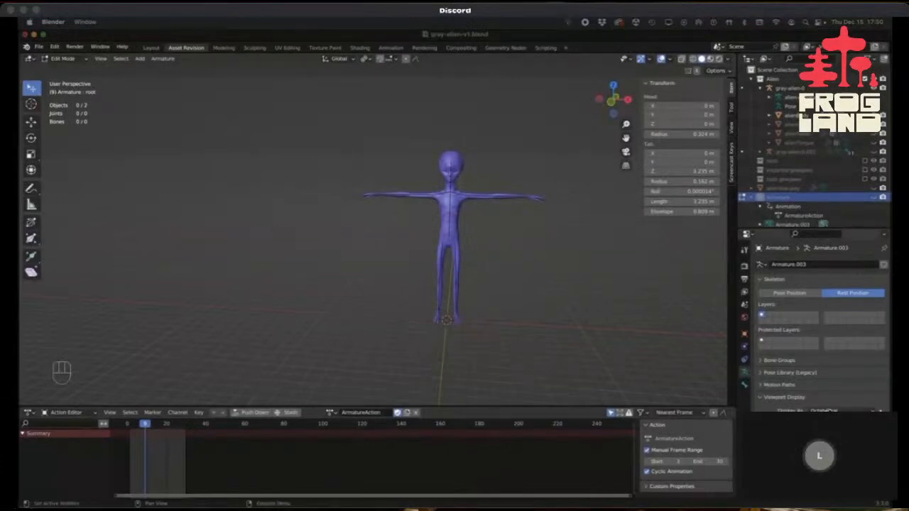
left_click(876, 198)
left_click(876, 198)
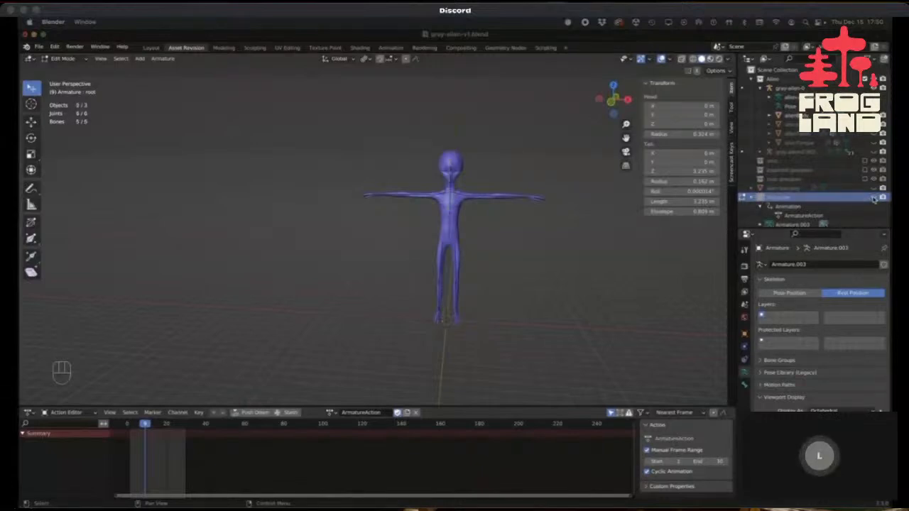
left_click(745, 197)
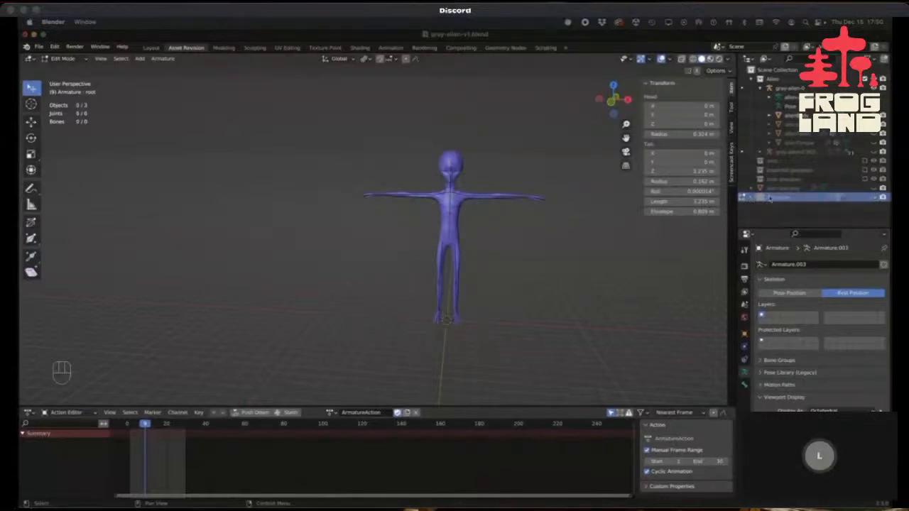
Select the gray-alien armature and try to change its bone display to Stick.
left_click(780, 88)
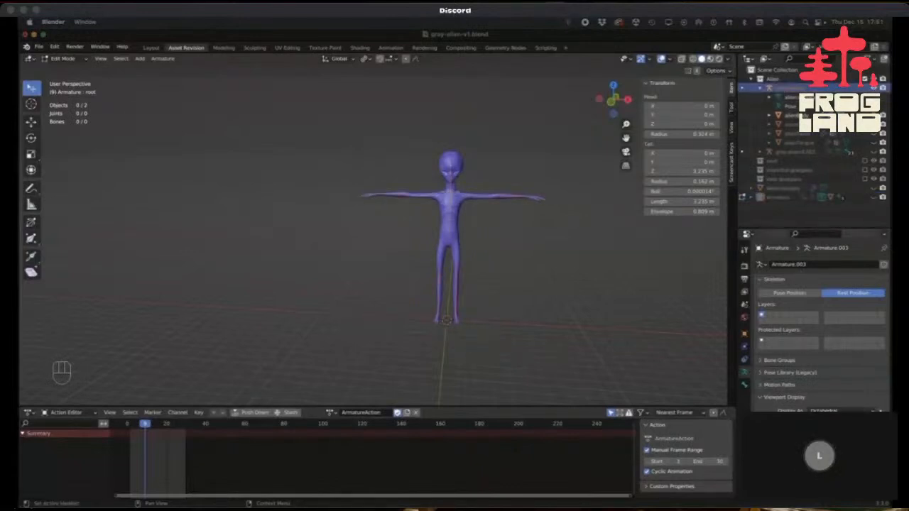
left_click(788, 98)
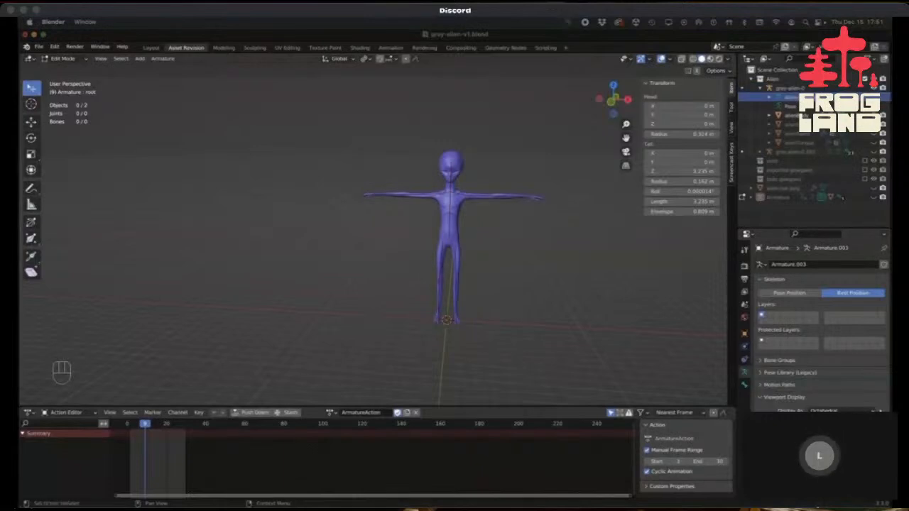
left_click(783, 90)
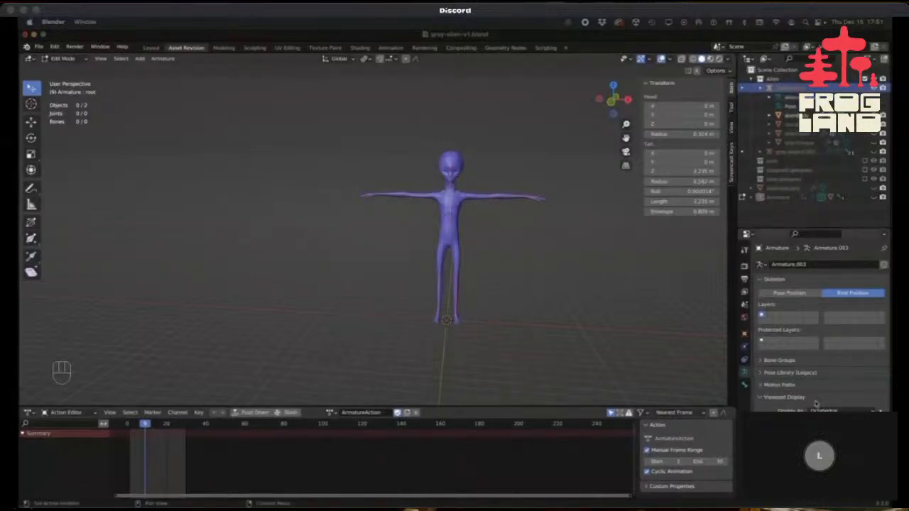
left_click(838, 410)
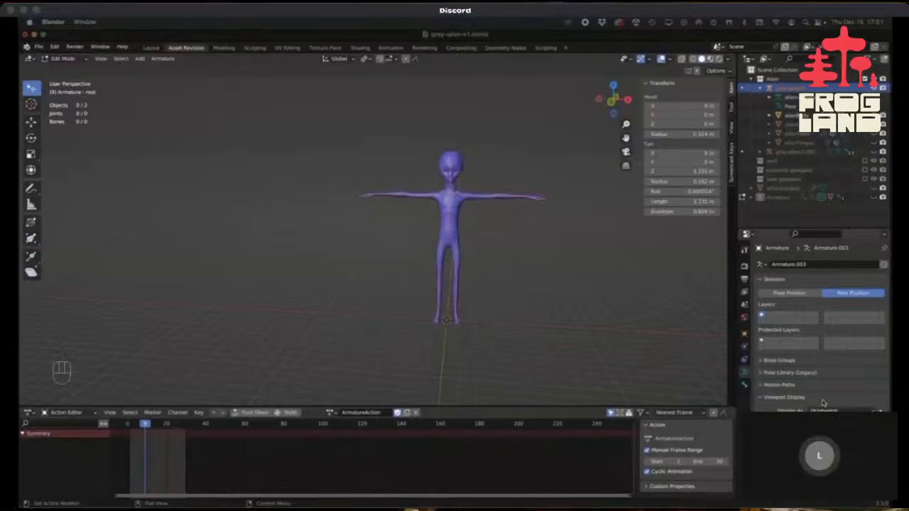
left_click(824, 410)
left_click(824, 429)
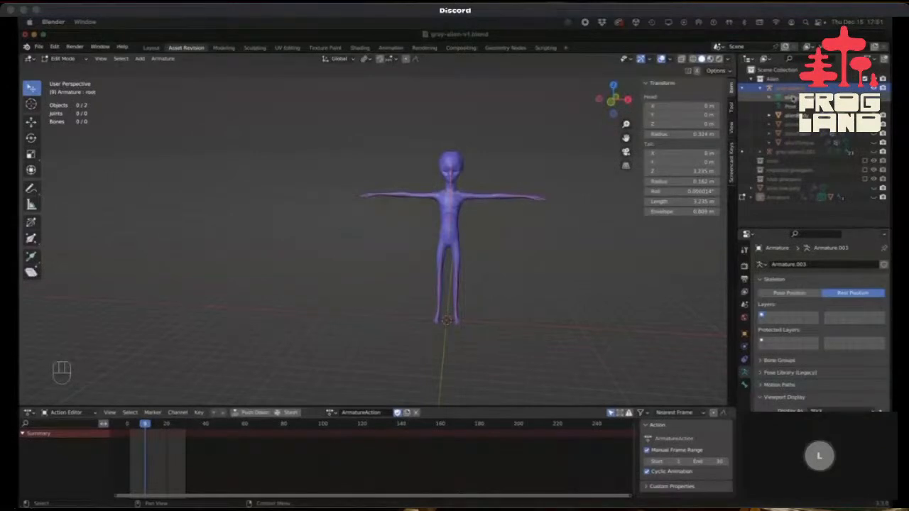
Select the gray-alien armature's data and set the bone display back to Octahedral.
left_click(790, 98)
left_click(833, 410)
left_click(832, 422)
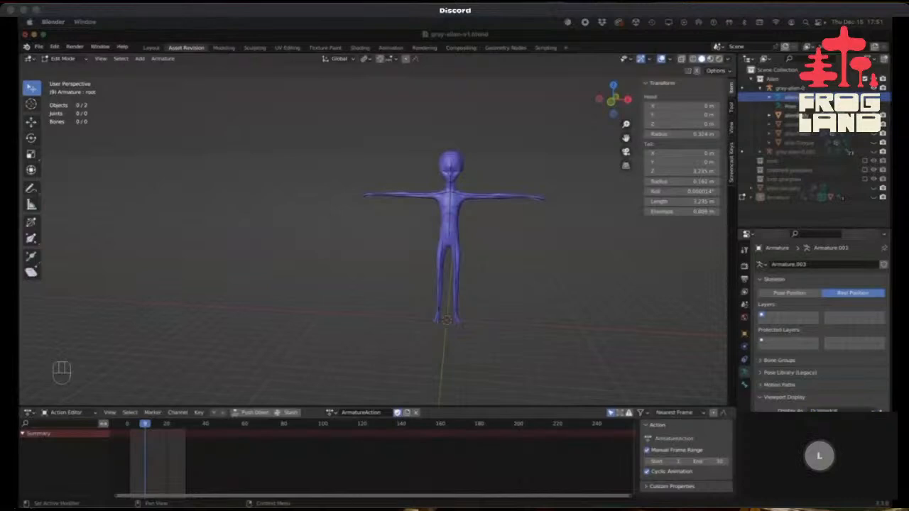
Examine the gray-alien armature's bone hierarchy and pose entry, and view the alien from an angle.
left_click(769, 97)
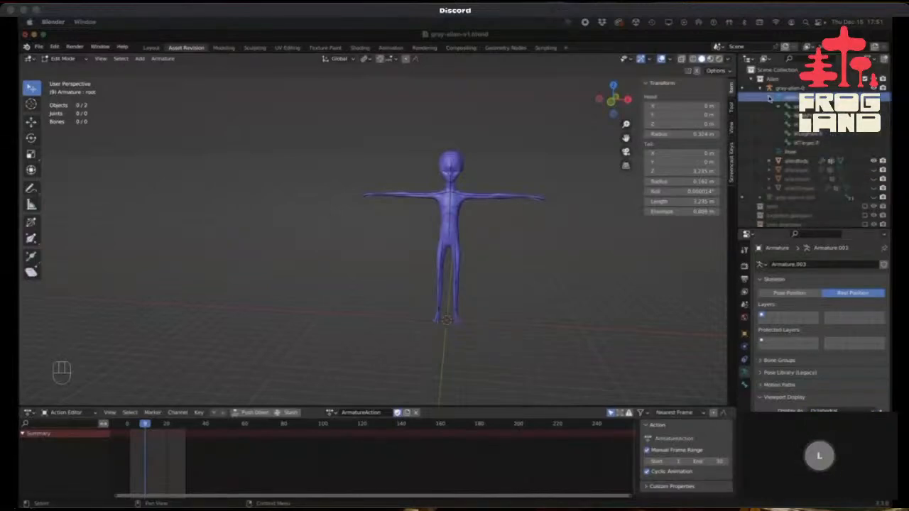
left_click(770, 98)
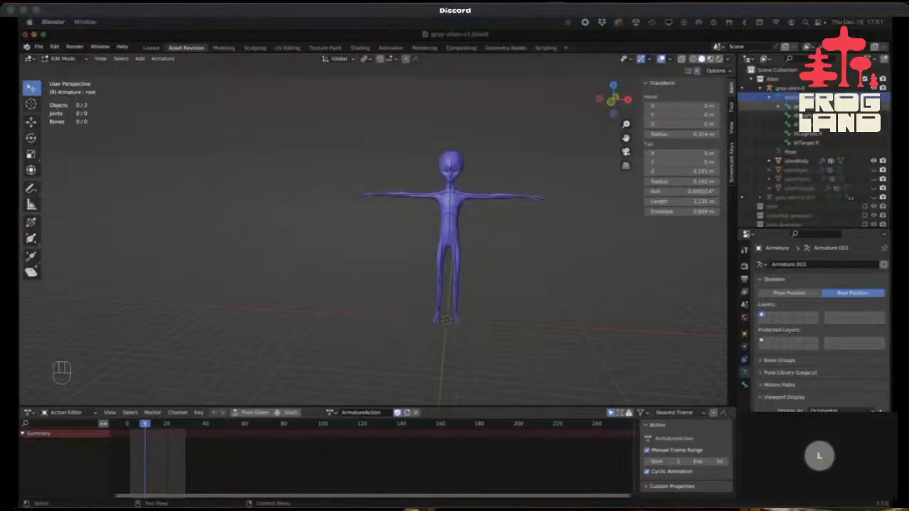
left_click(779, 89)
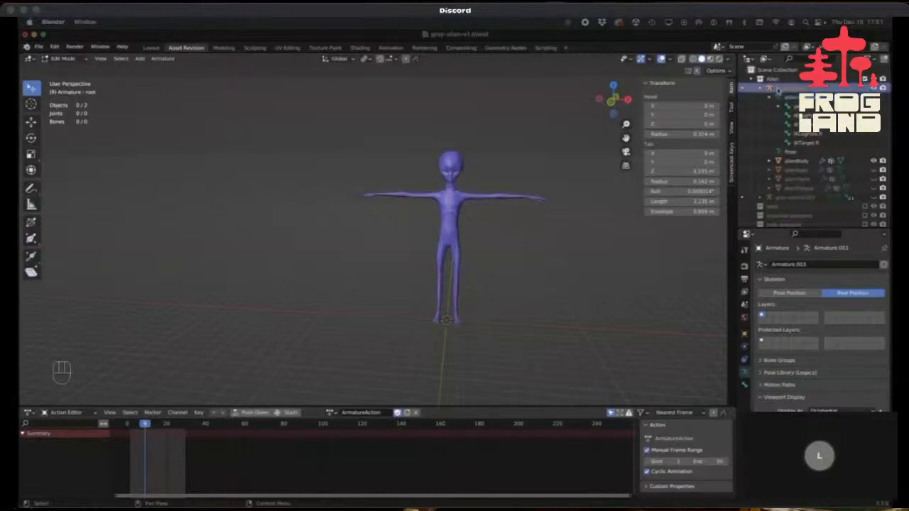
middle_click_drag(510, 190, 465, 220)
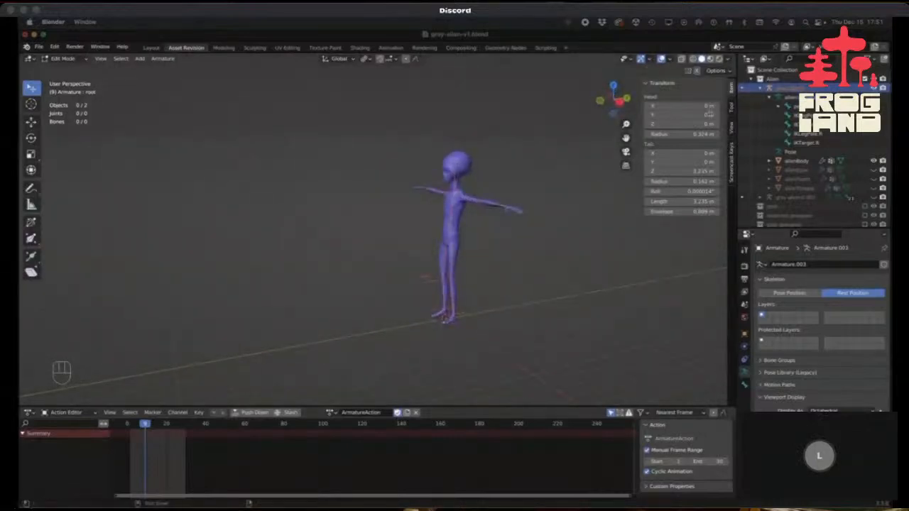
left_click(779, 152)
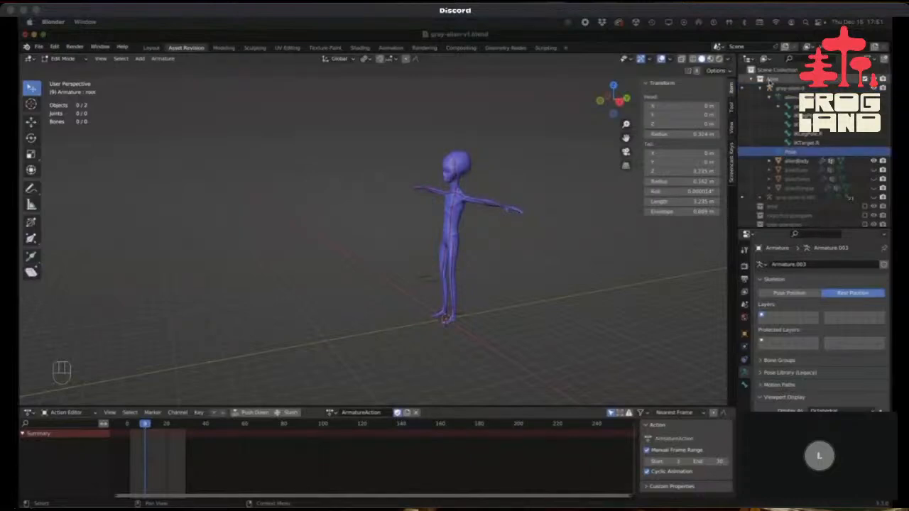
Select the gray-alien armature and try to switch the displayed armature data to alien-armature.
left_click(774, 87)
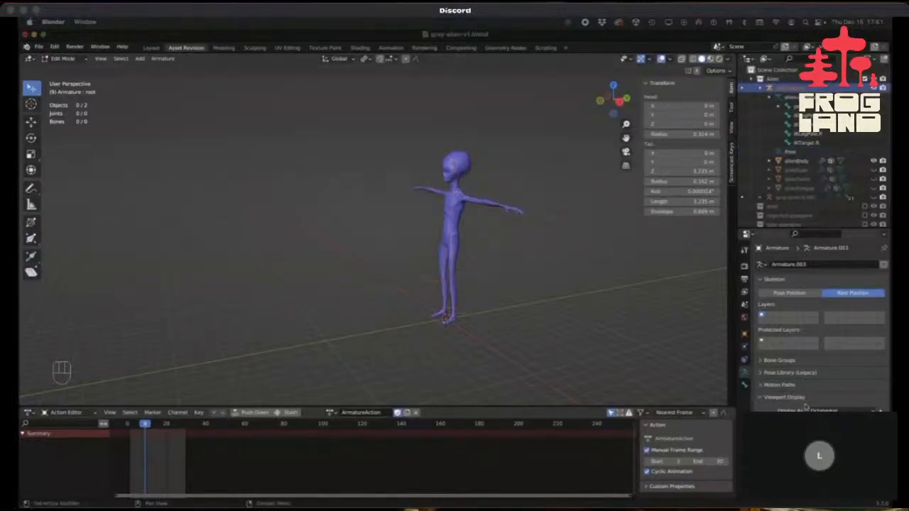
left_click(744, 384)
left_click(744, 371)
left_click(760, 265)
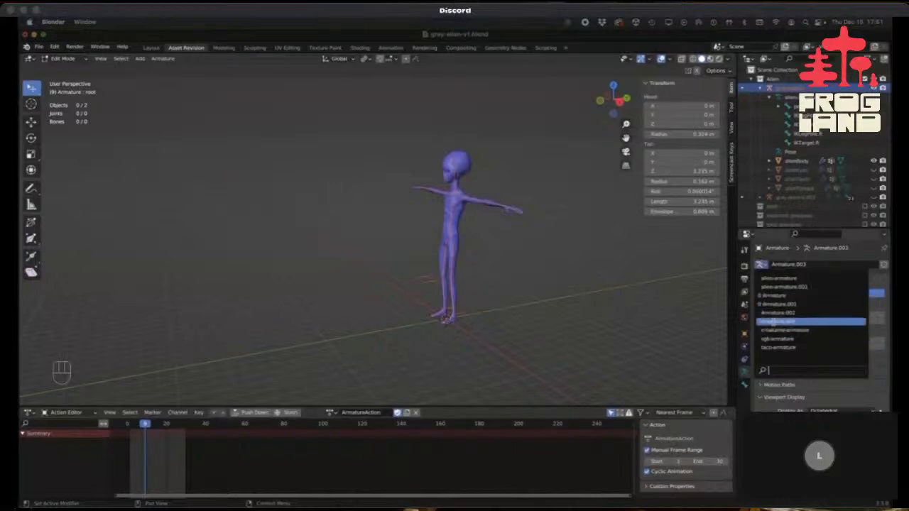
left_click(775, 279)
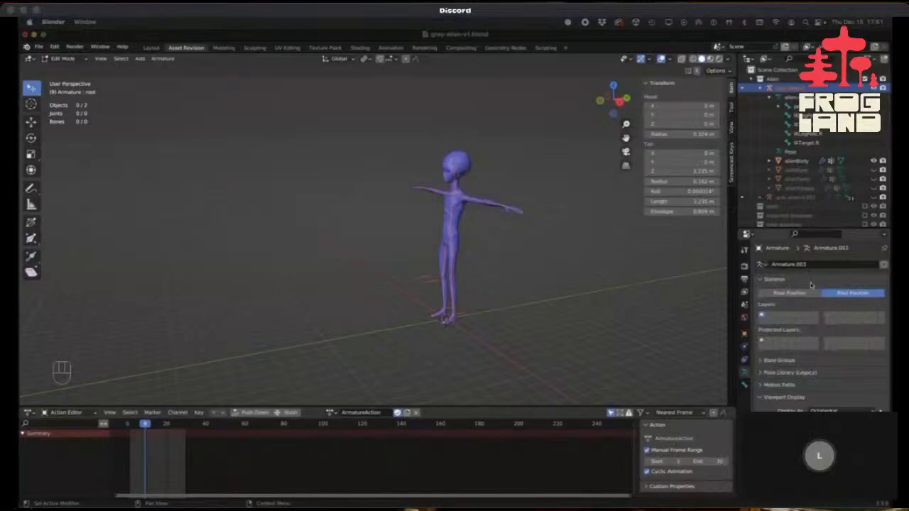
Try again to assign alien-armature as the selected armature object's data, and glance at the QuickTime recording.
left_click(761, 265)
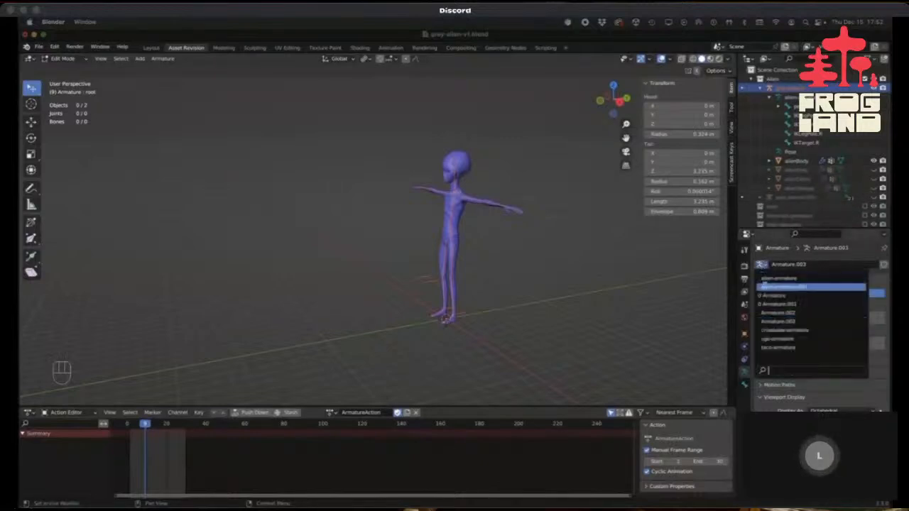
left_click(765, 278)
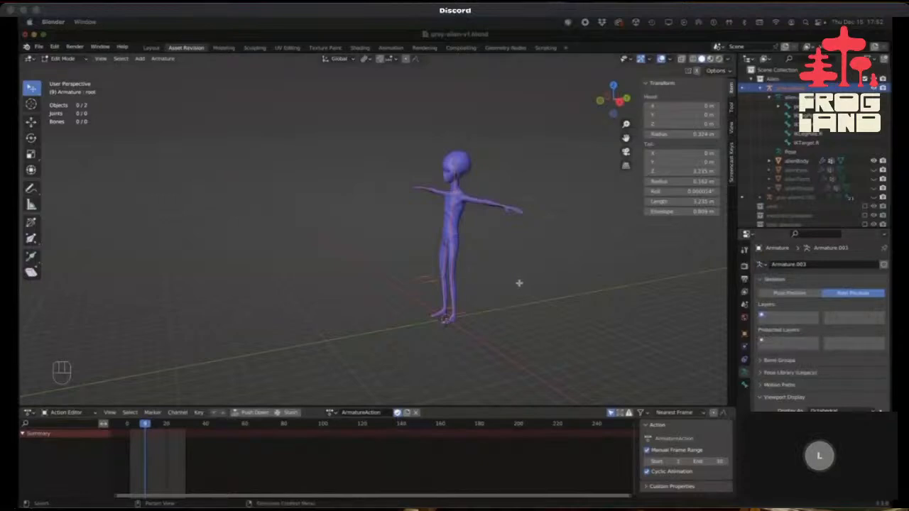
key("super+Tab")
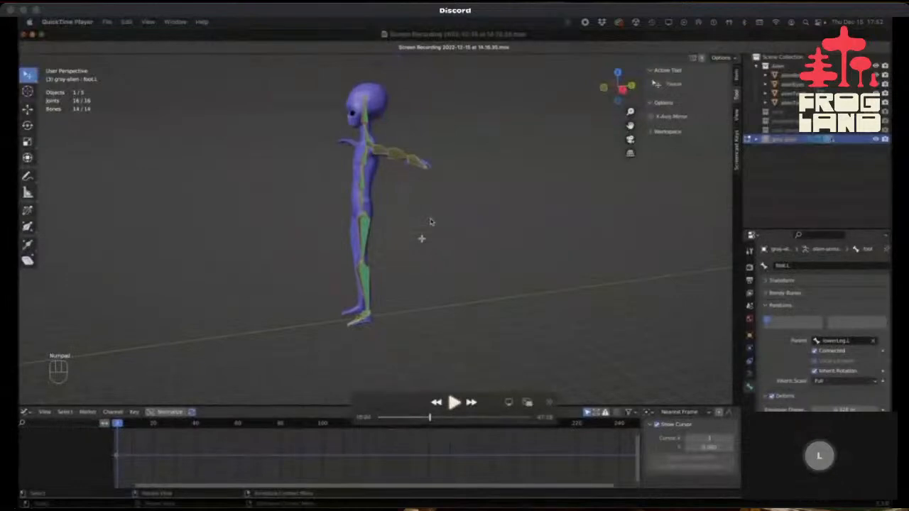
key("super+Tab")
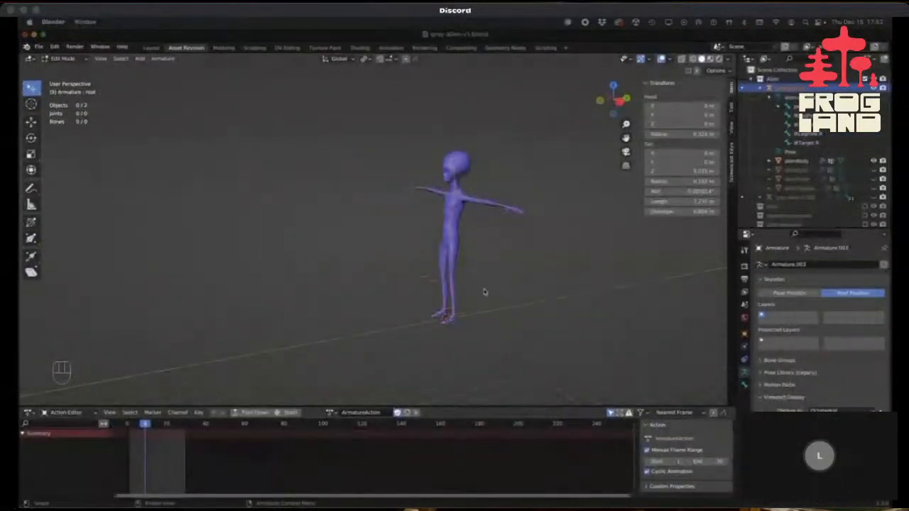
Return to Object Mode, select the gray-alien armature through its alien-armature data, and set its bones to display as Octahedral.
key("Tab")
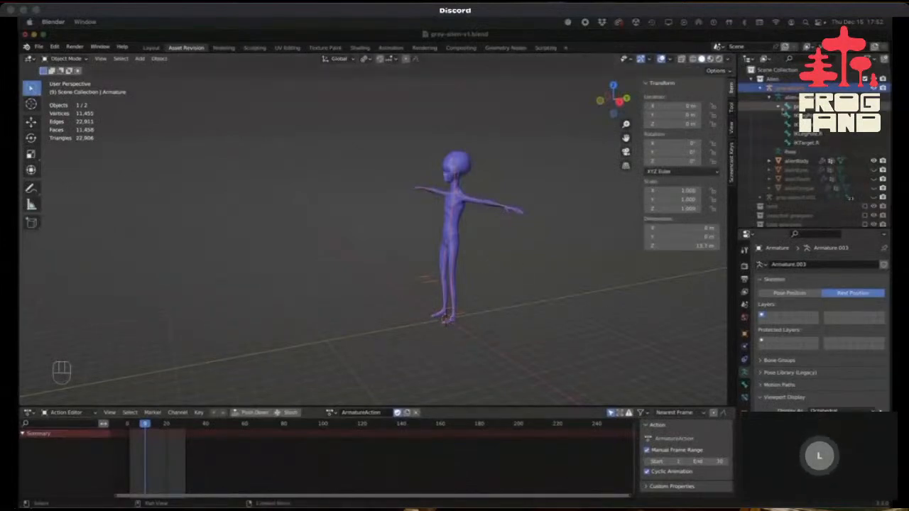
left_click(787, 100)
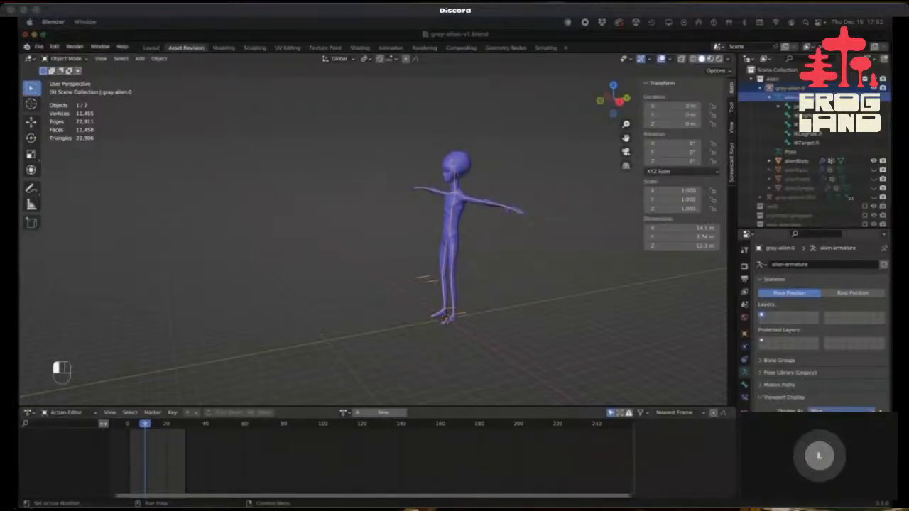
left_click(824, 430)
middle_click_drag(418, 306, 399, 306)
scroll(467, 318, "up", 3)
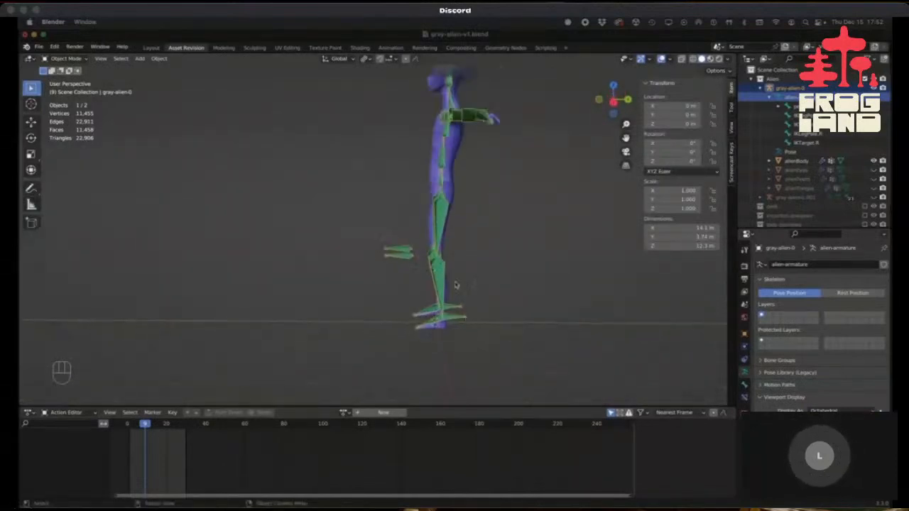
middle_click_drag(448, 286, 438, 186)
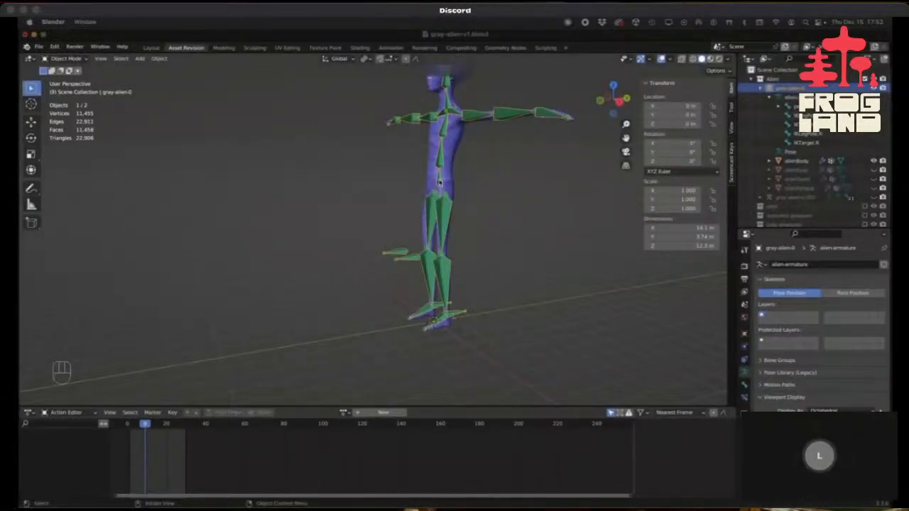
Put the gray-alien armature in Pose Mode and try lowering the pelvis bone to test the leg IK.
key("ctrl+Tab")
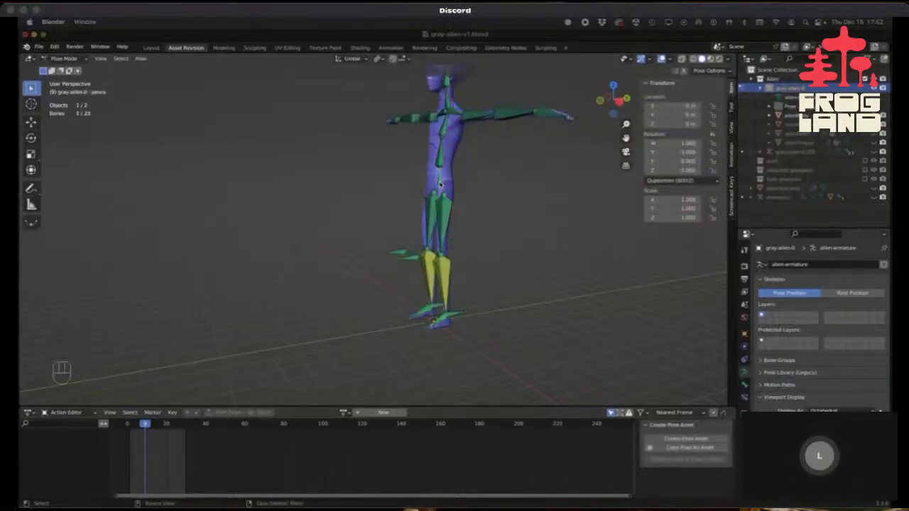
key("g")
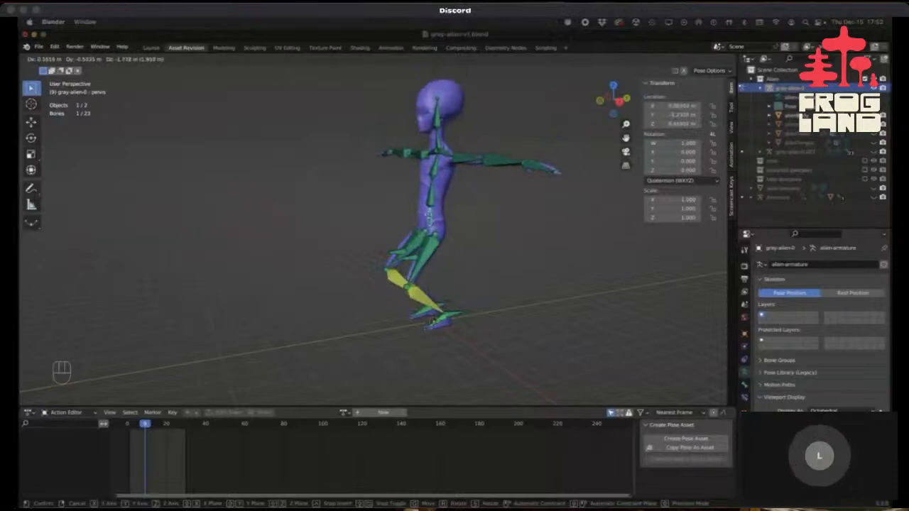
right_click(433, 215)
Try moving the left foot's IKTarget.L bone freely and along the global Z axis.
middle_click_drag(479, 292, 466, 321)
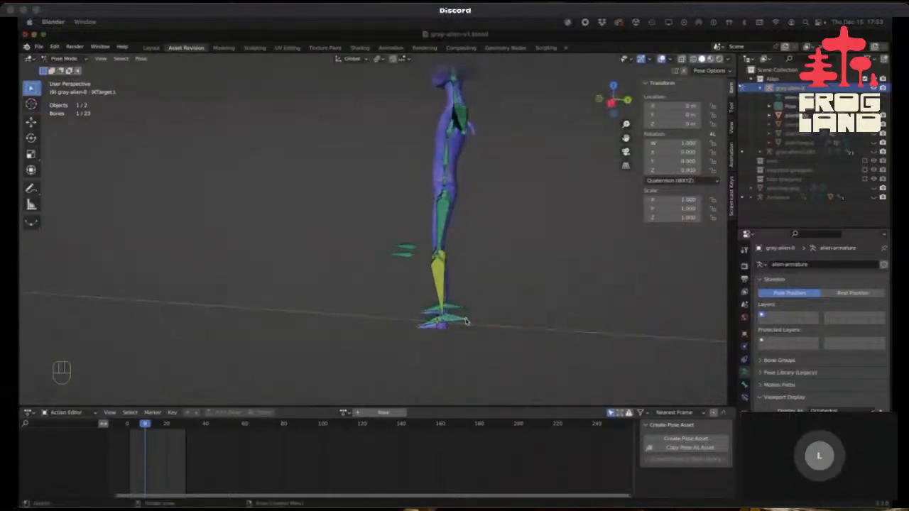
key("g")
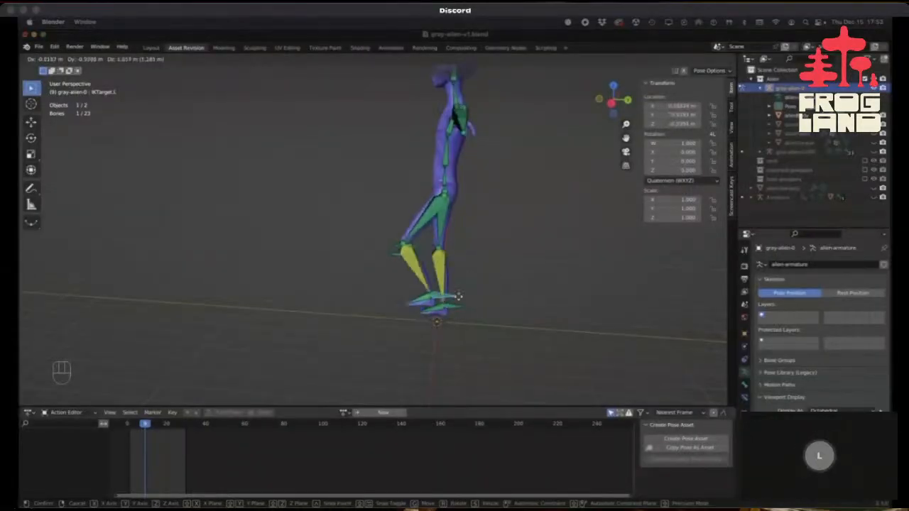
key("z")
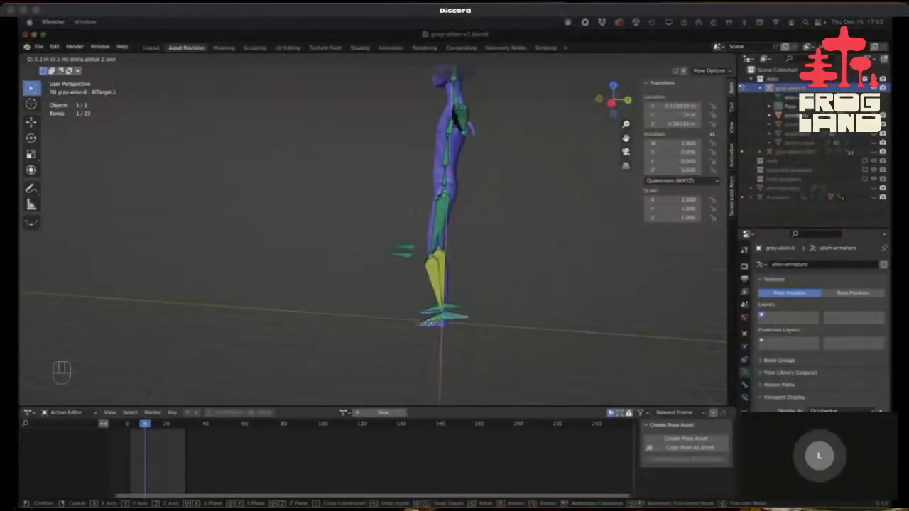
right_click(413, 321)
Try moving the IKLegPole.L bone in front of the left knee from an angled view.
middle_click_drag(413, 337, 449, 331)
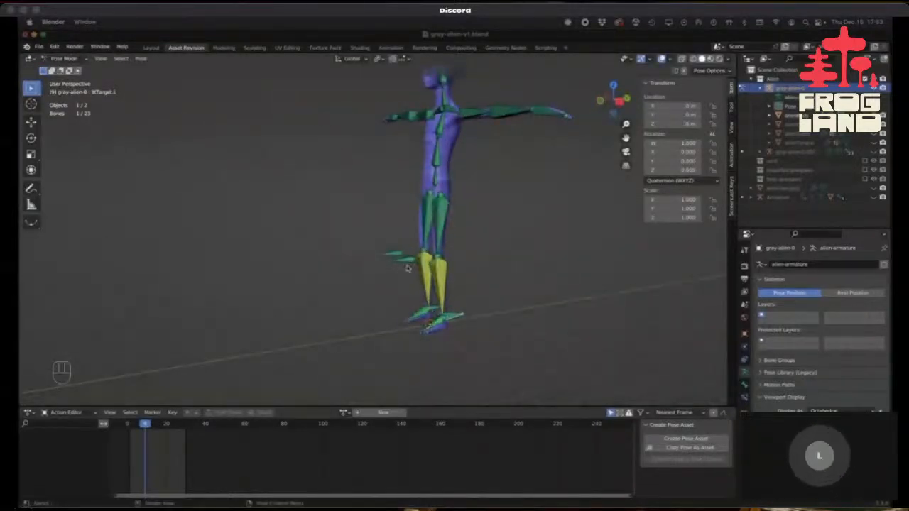
mouse_move(400, 269)
middle_mouse_down()
mouse_move(475, 284)
mouse_move(444, 298)
mouse_move(434, 288)
mouse_move(461, 288)
mouse_move(429, 301)
mouse_move(414, 264)
middle_mouse_up()
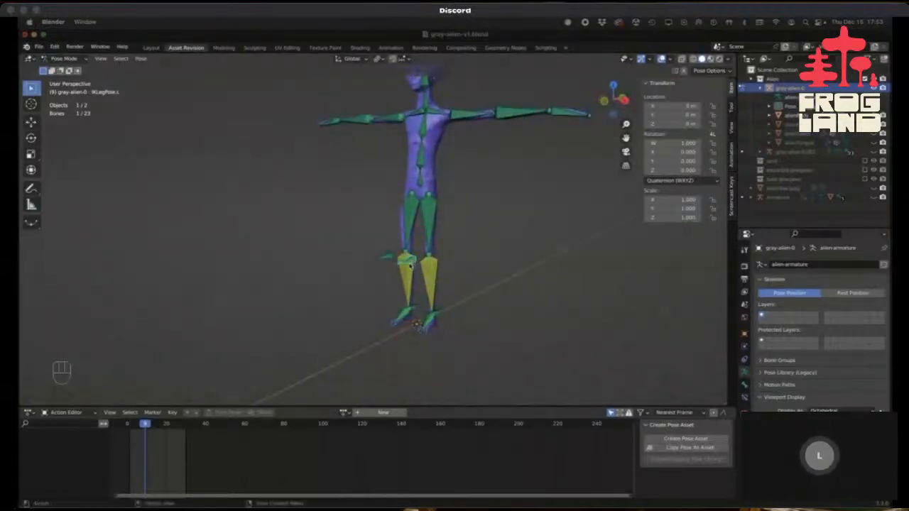
key("g")
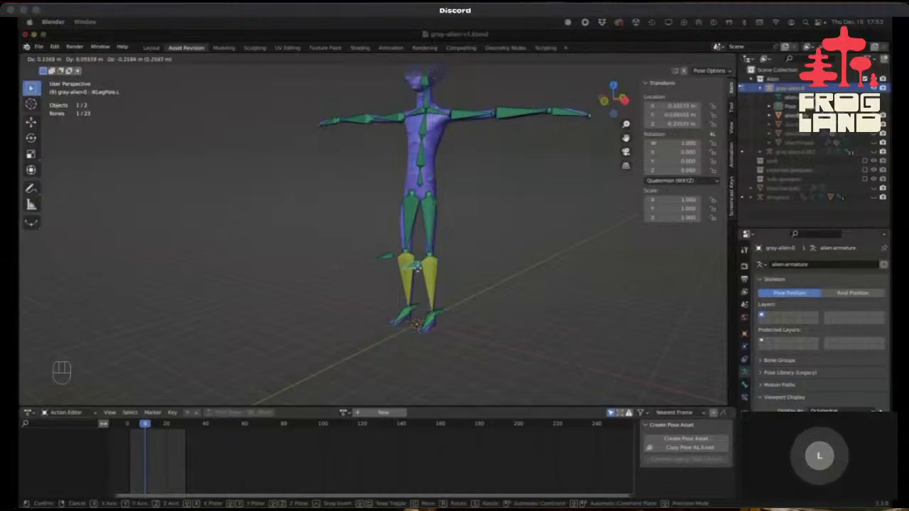
key("Escape")
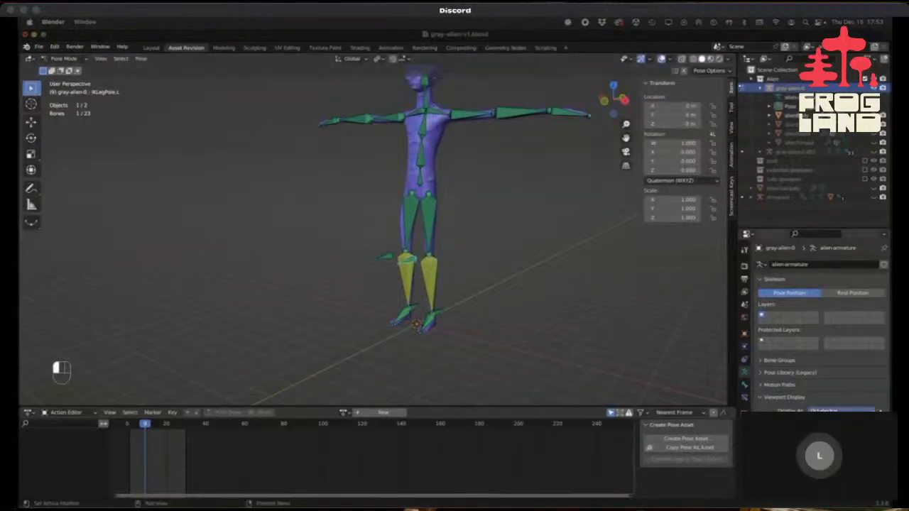
Set the armature's bone display to Stick and try moving the IKLegPole.L bone from the front.
left_click(824, 438)
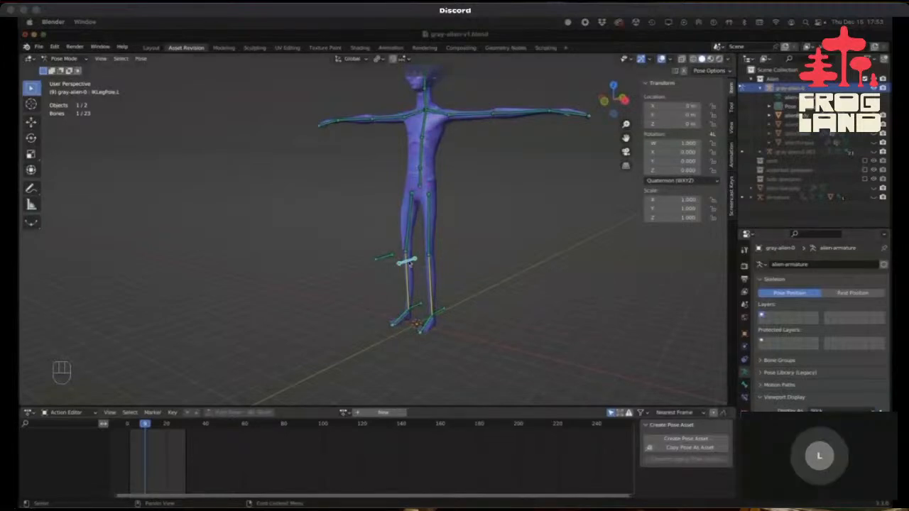
middle_click_drag(470, 263, 487, 286)
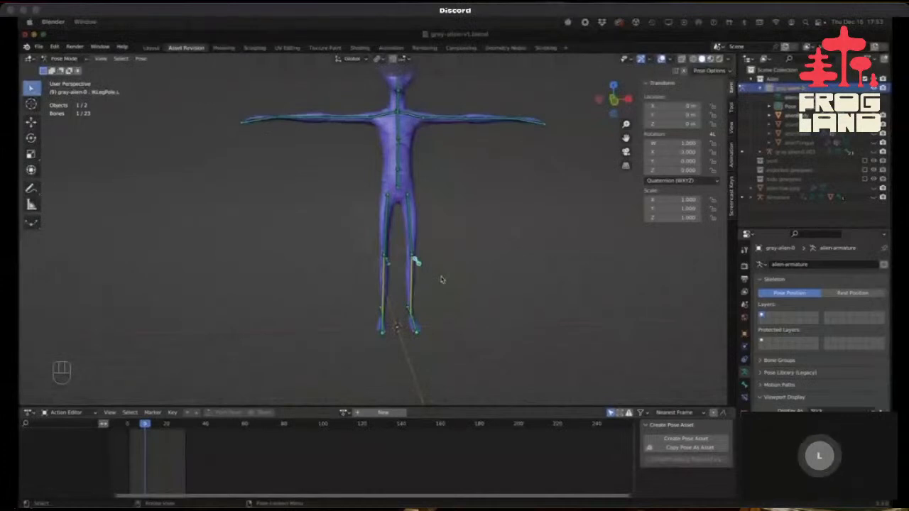
key("g")
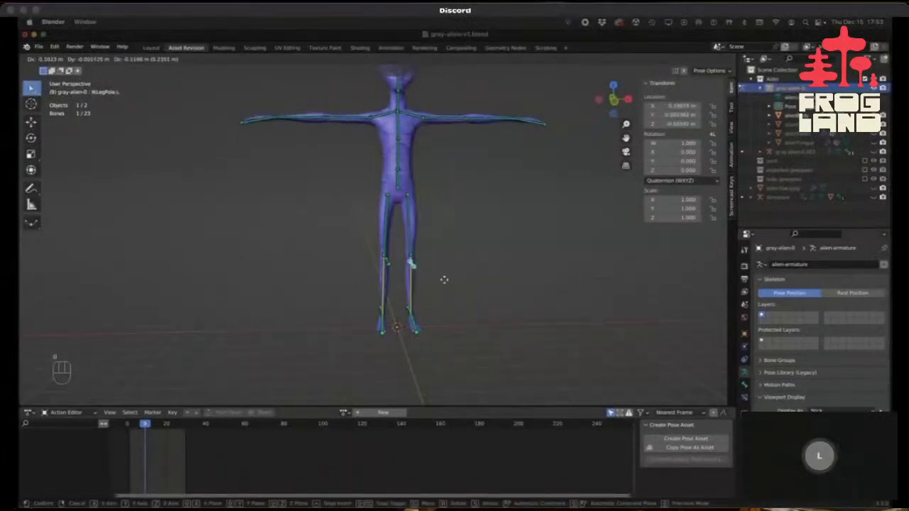
left_click(441, 279)
middle_click_drag(446, 281, 406, 278)
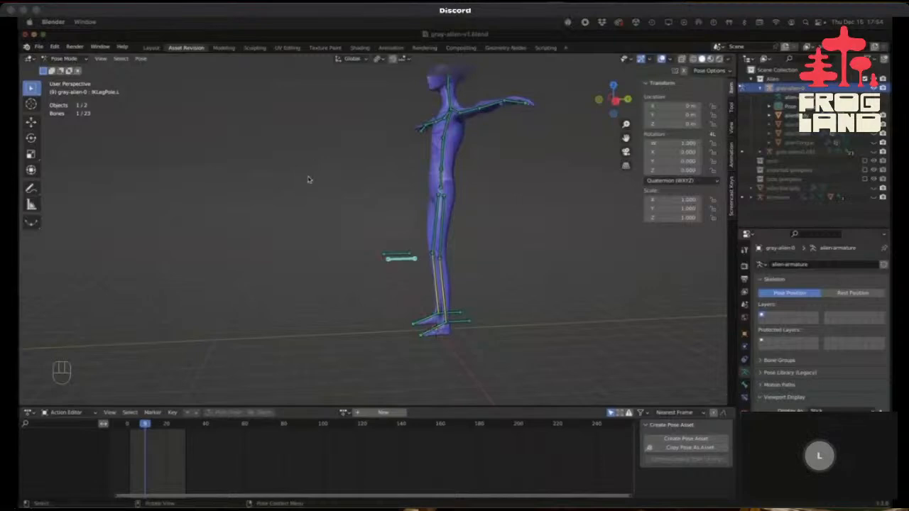
Set the transform pivot point to 3D Cursor and try rotating the IKLegPole.L bone about the global Z axis.
key("period")
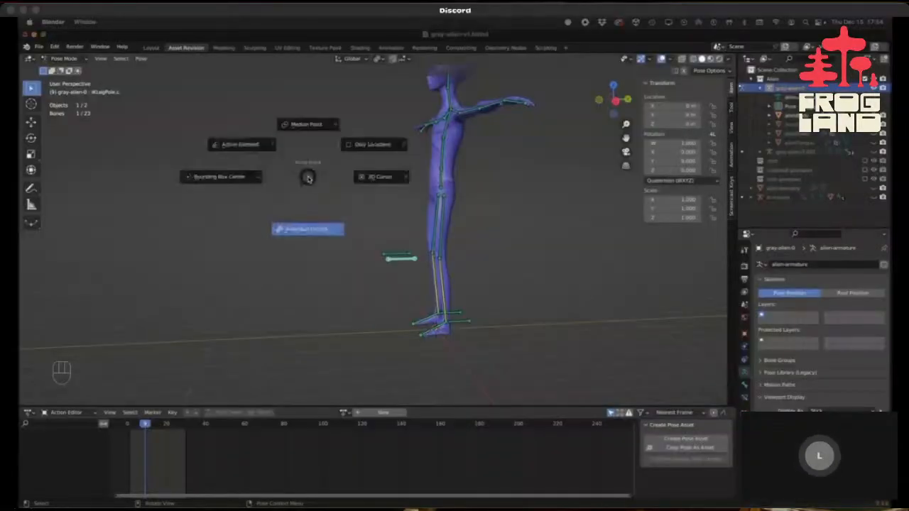
left_click(385, 178)
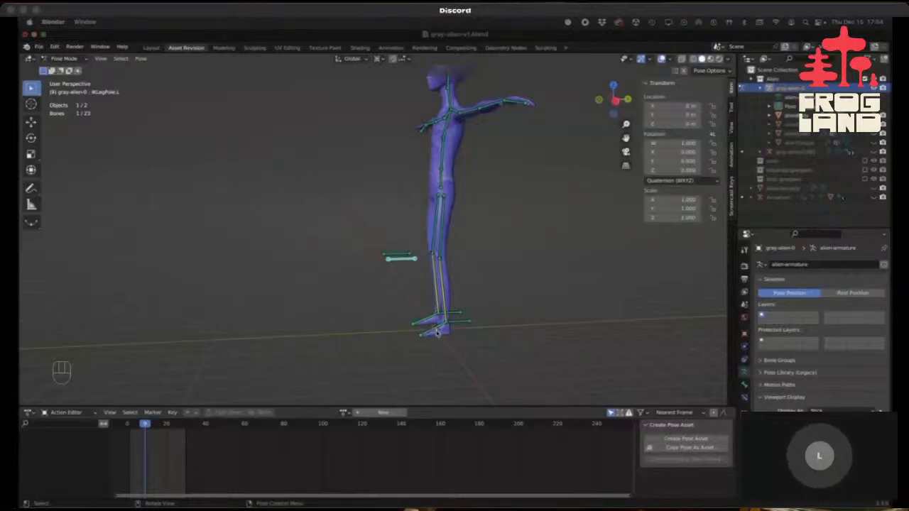
middle_click_drag(413, 325, 436, 310)
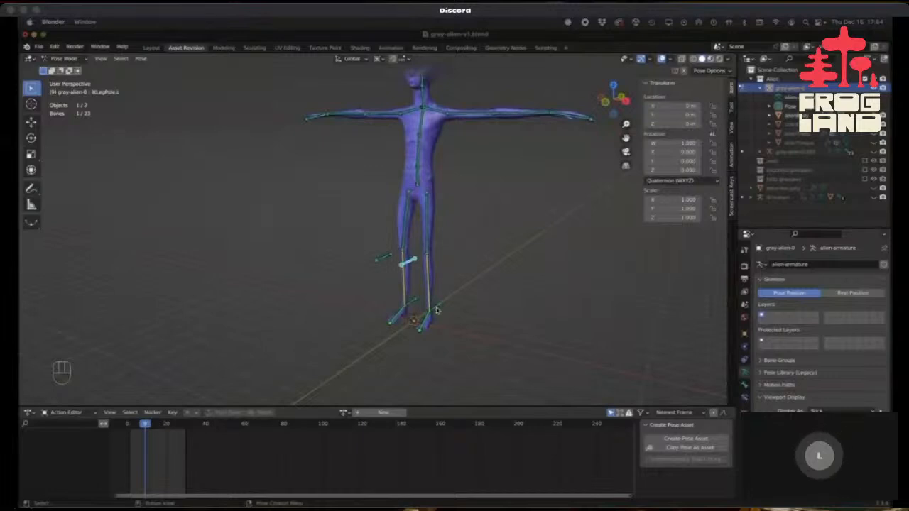
key("r")
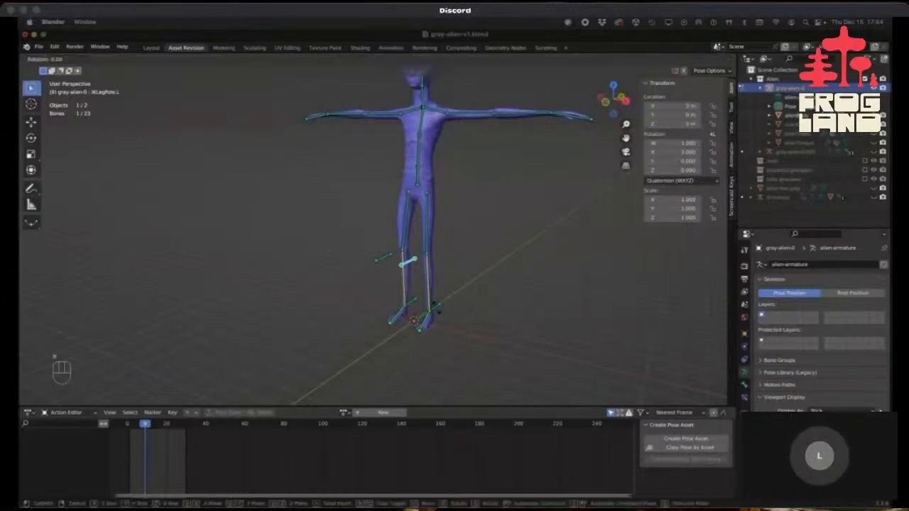
key("z")
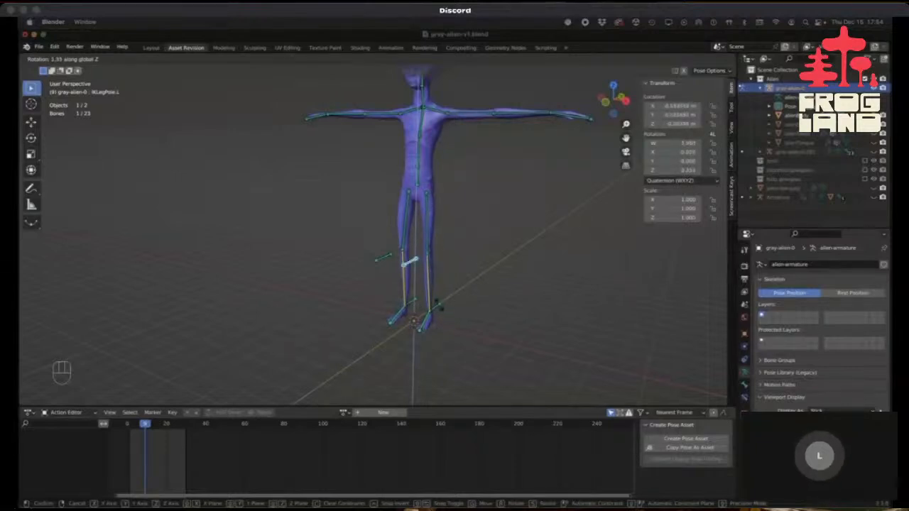
middle_click_drag(487, 310, 513, 326)
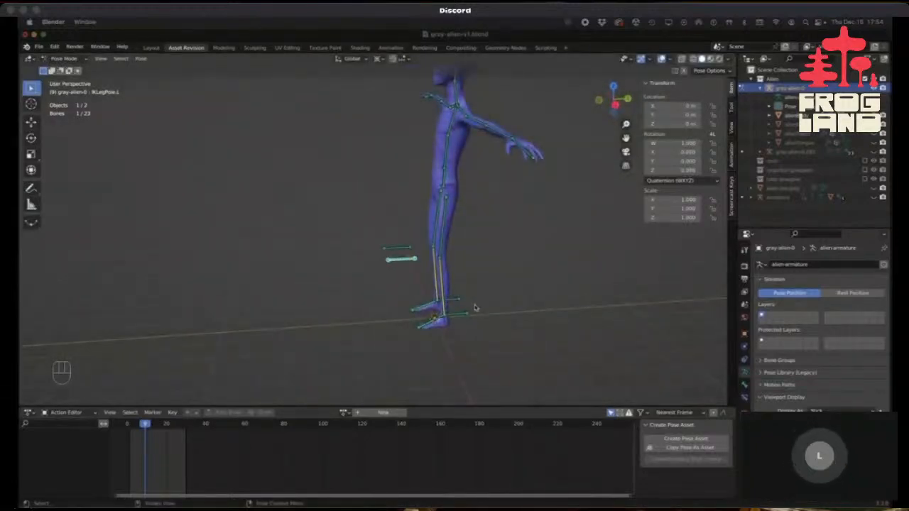
Change the transform pivot point to Active Element and view the alien from the side.
key("period")
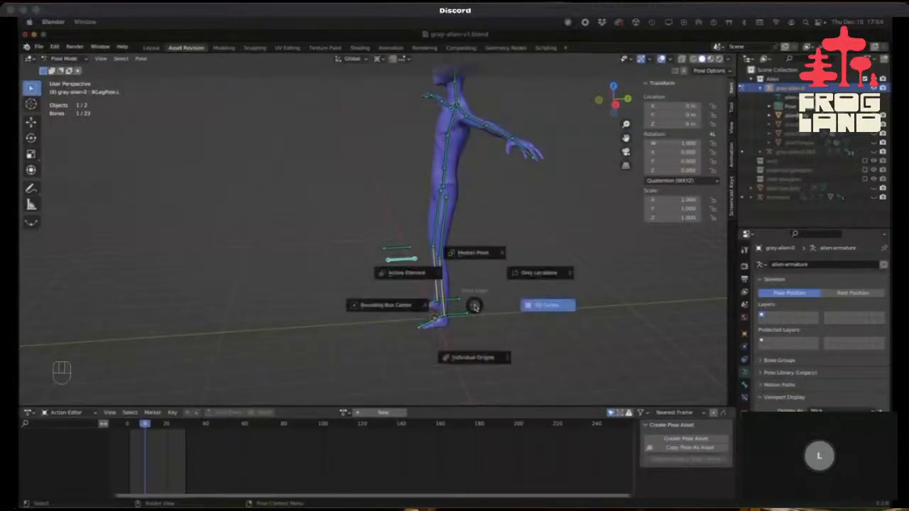
left_click(424, 276)
middle_click_drag(469, 357, 367, 310)
Switch to QuickTime Player and play the rigging recording through to the IK constraint setup on the lowerLeg.L bone.
key("super+Tab")
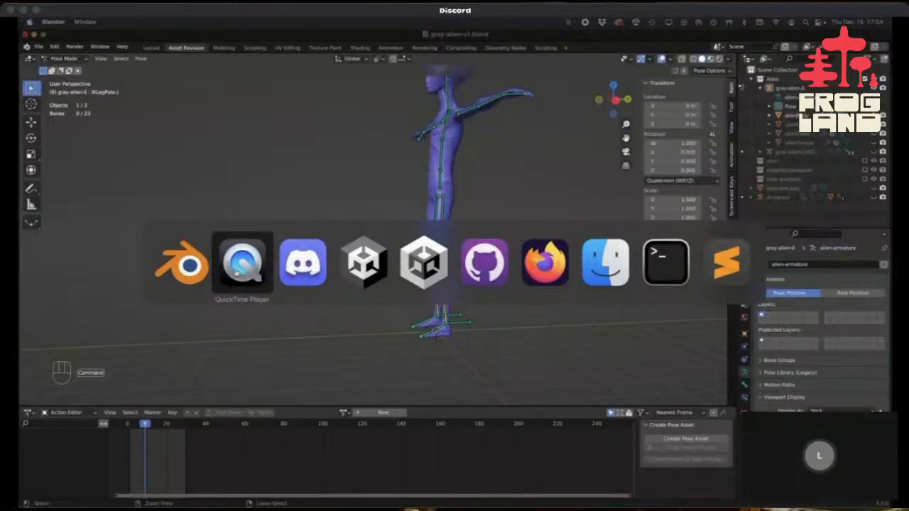
left_click(241, 263)
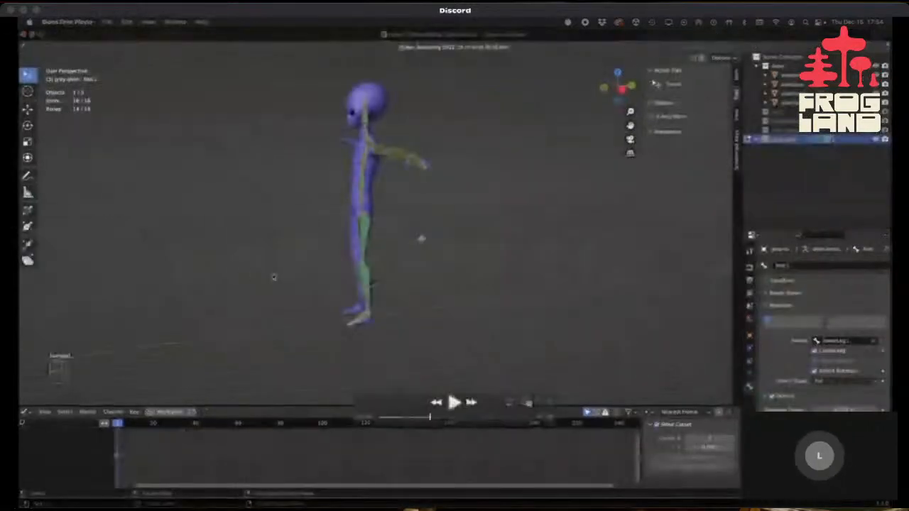
left_click(453, 402)
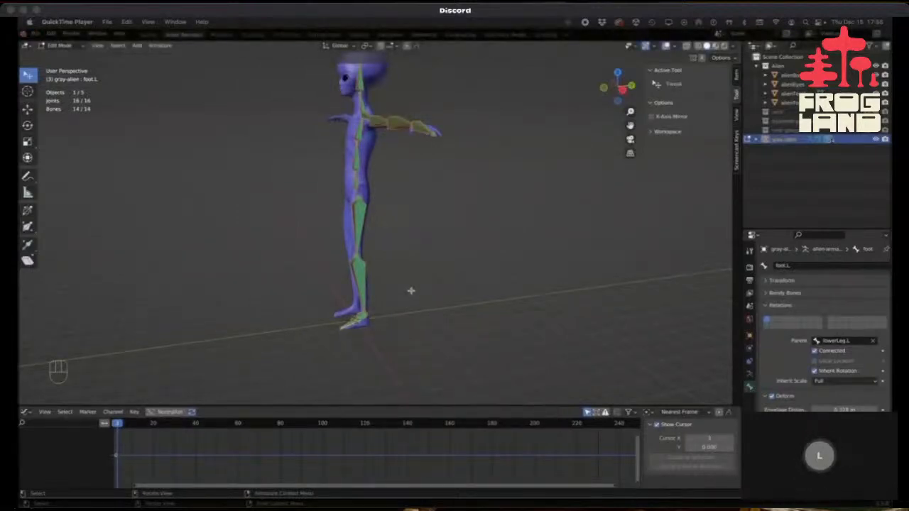
key("space")
key("space")
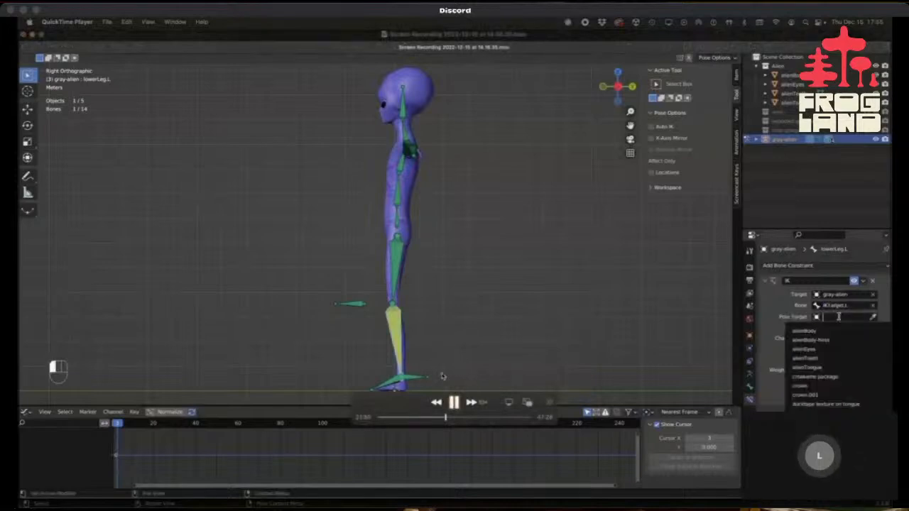
Move the playback controls clear of the alien's feet and watch the pole target setup, pausing and resuming the recording.
left_click_drag(397, 401, 363, 442)
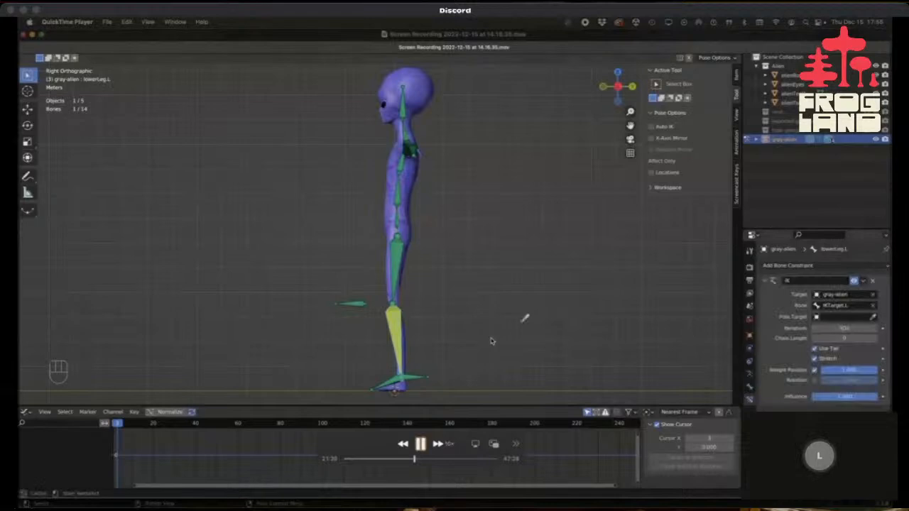
key("space")
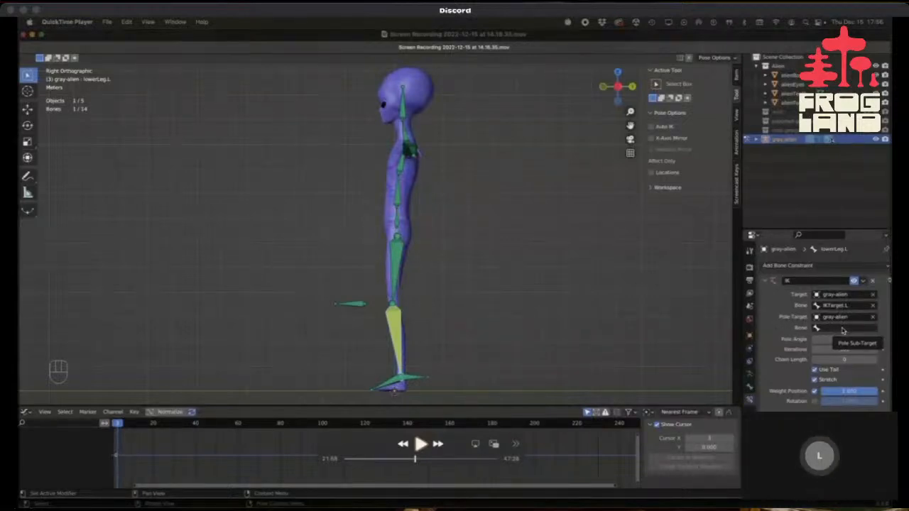
key("space")
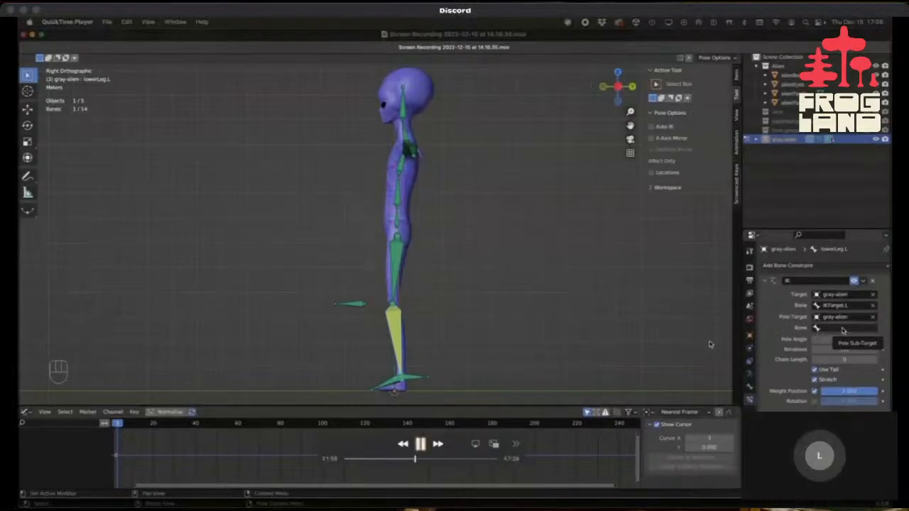
Play the recording through the IKLegPole.L pole bone assignment and the IK chain length change, pausing at each setting.
key("space")
key("space")
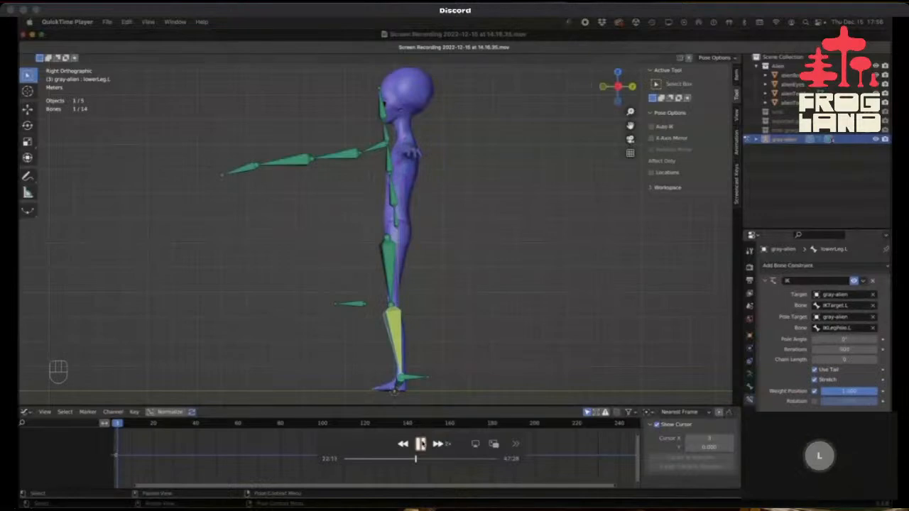
key("space")
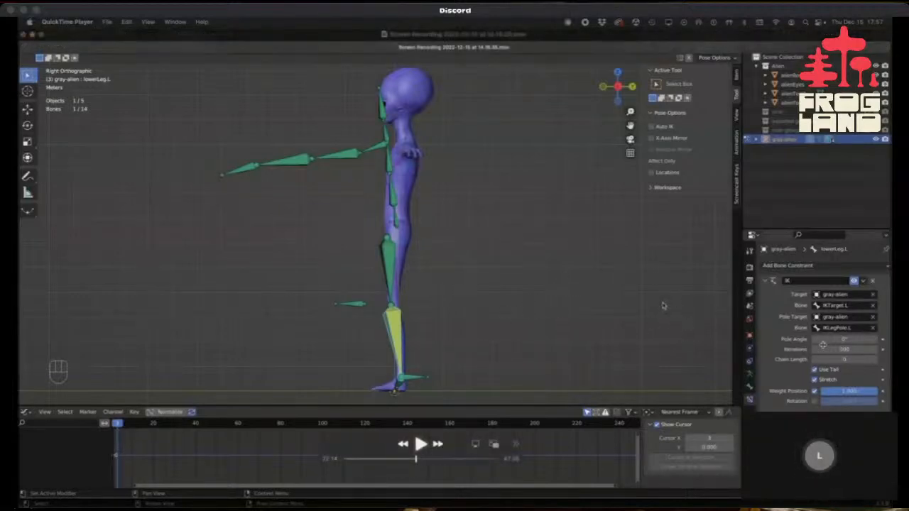
left_click(420, 443)
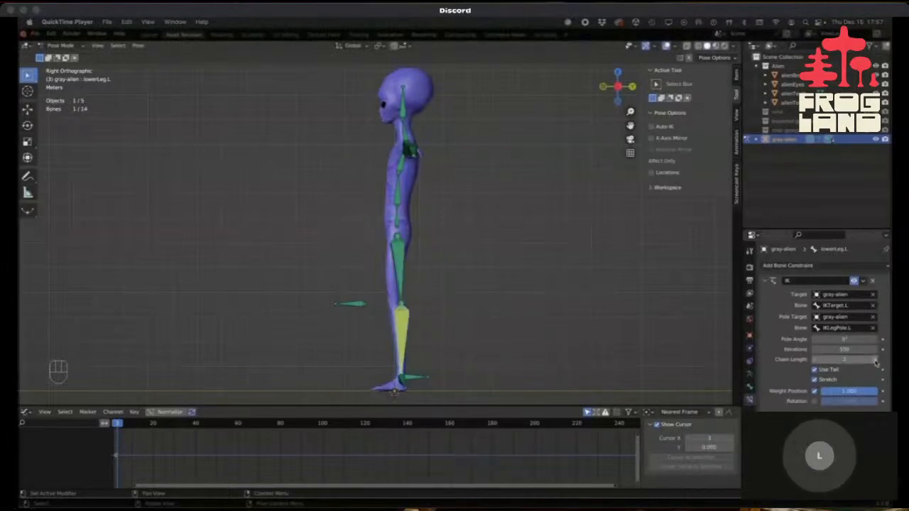
key("space")
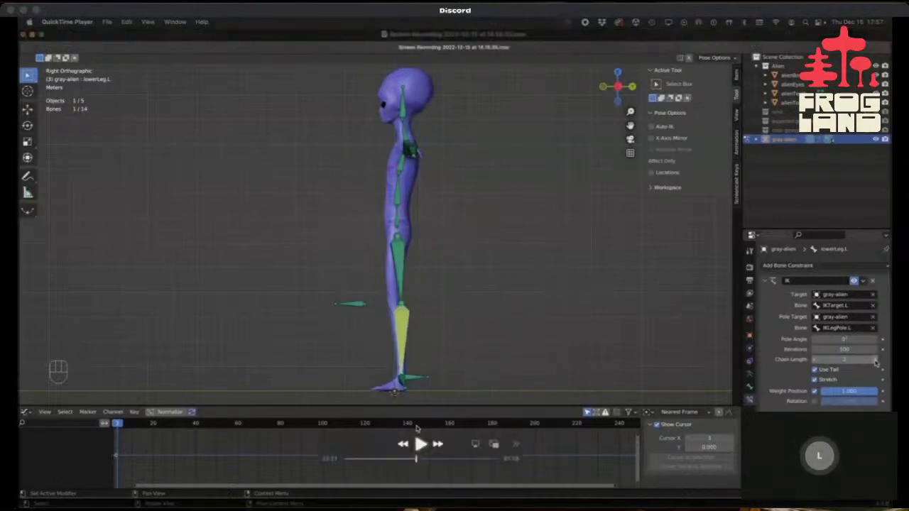
Rewind the recording to before the pole bone assignment and replay it through to the foot.L bone's Inherit Rotation setting.
left_click_drag(416, 460, 412, 461)
key("space")
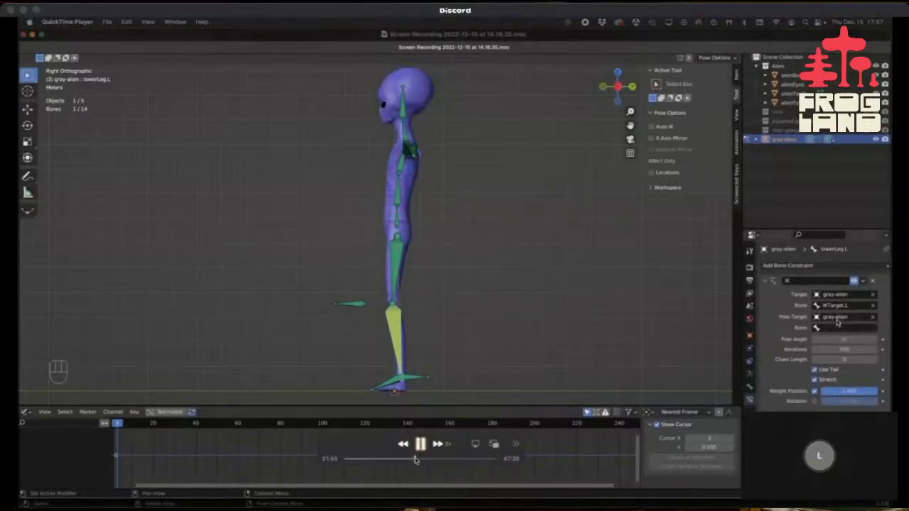
key("space")
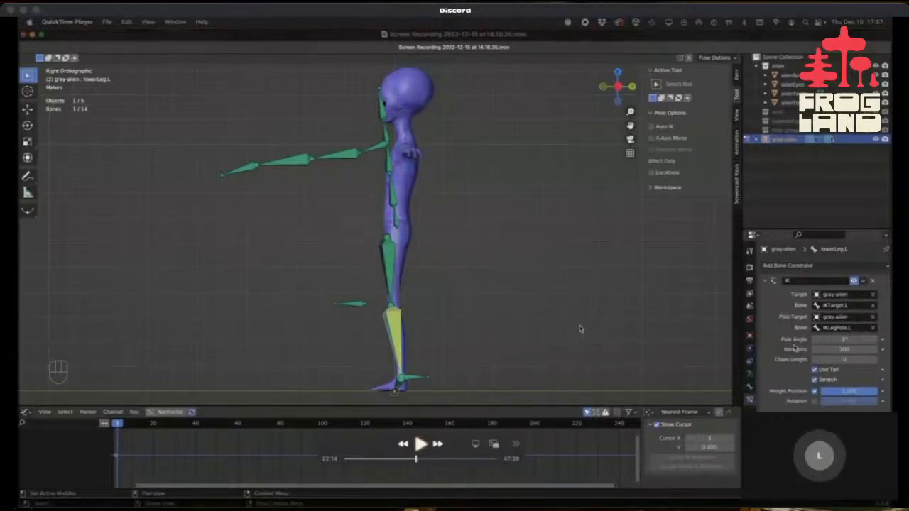
key("space")
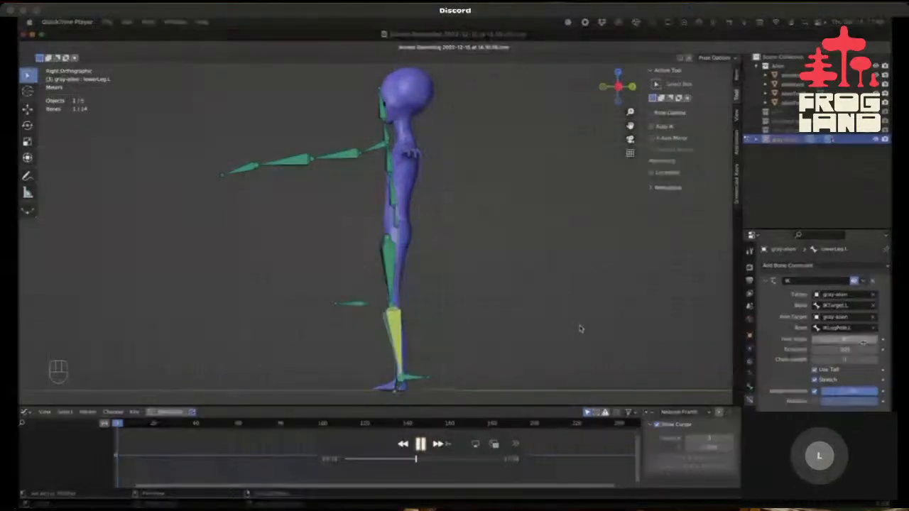
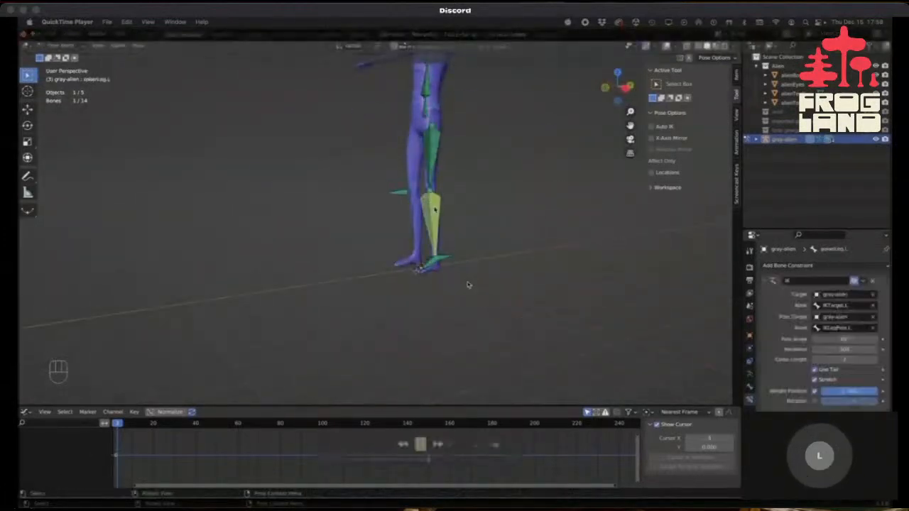
key("space")
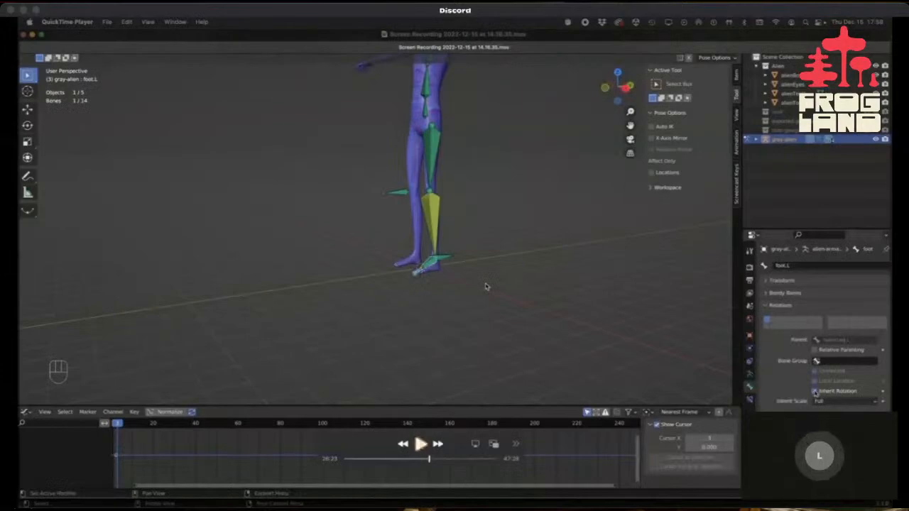
Switch to Blender, hide the gray alien's armature and body mesh, and collapse their hierarchy.
key("super+Tab")
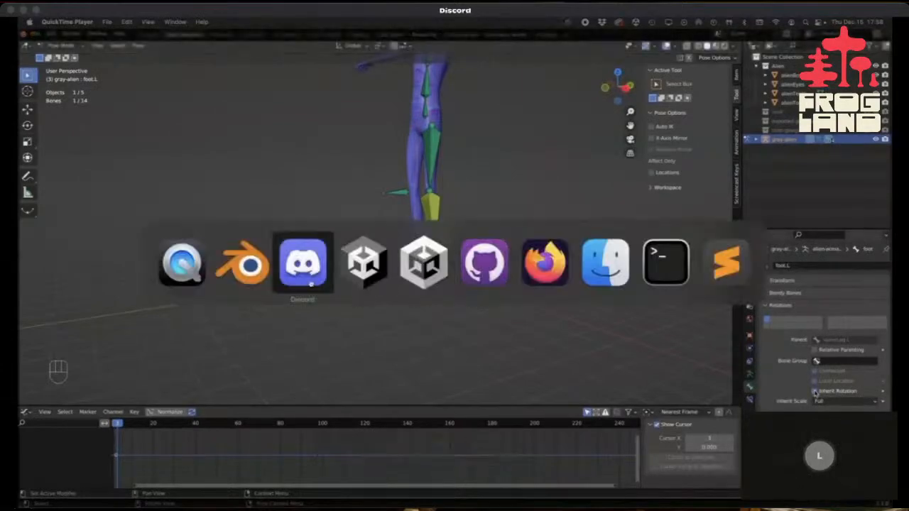
left_click(242, 264)
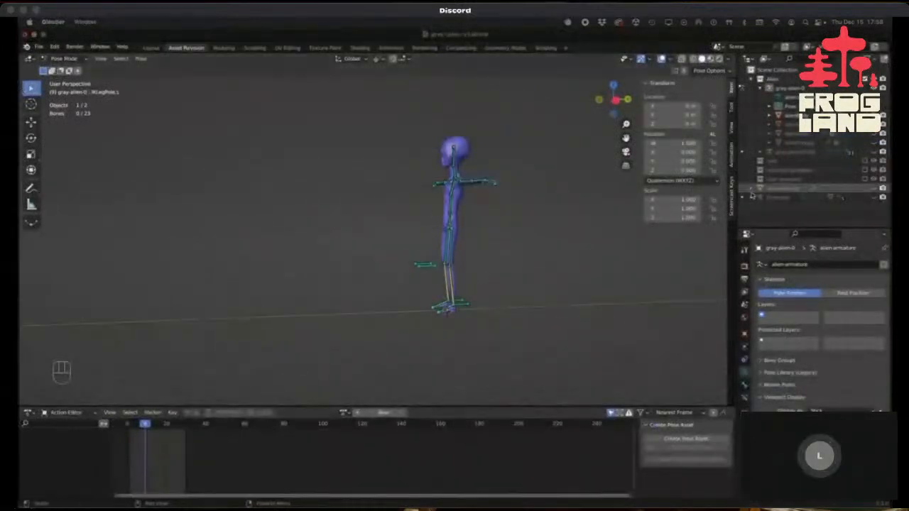
left_click(875, 89)
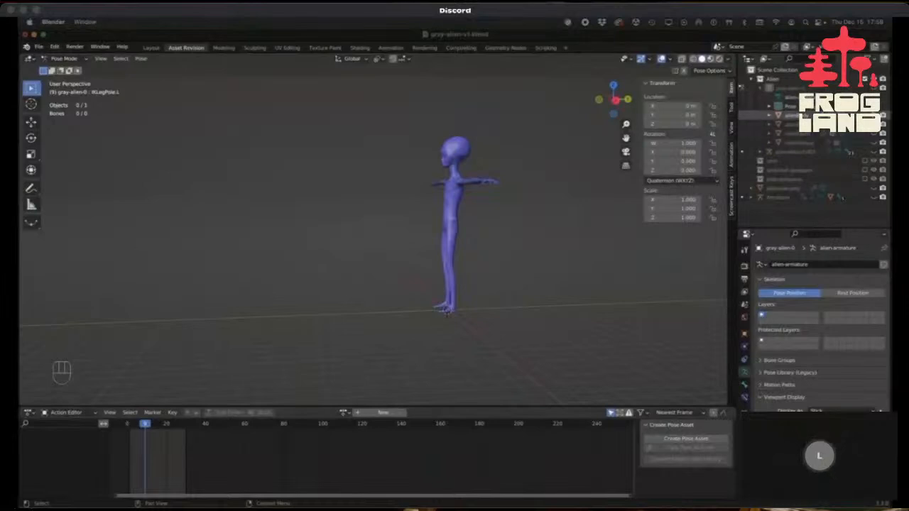
left_click(874, 116)
left_click(874, 89)
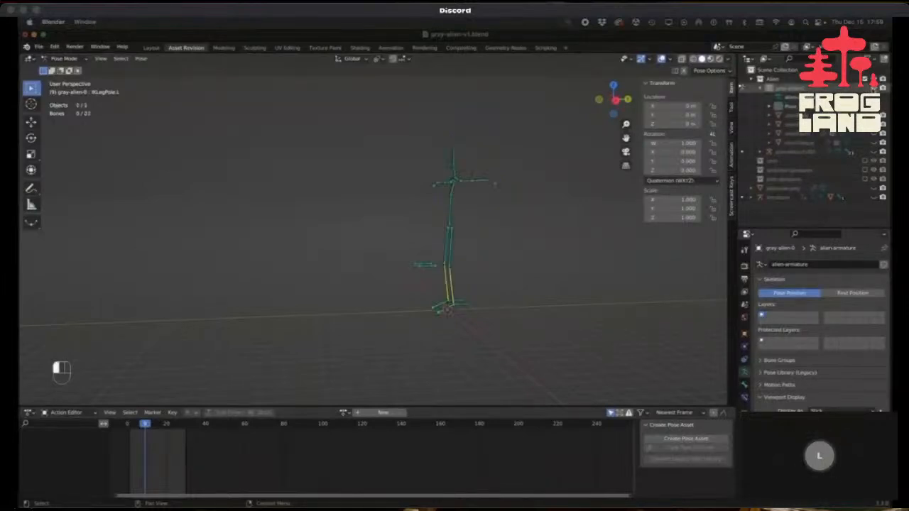
left_click(874, 89)
left_click(760, 89)
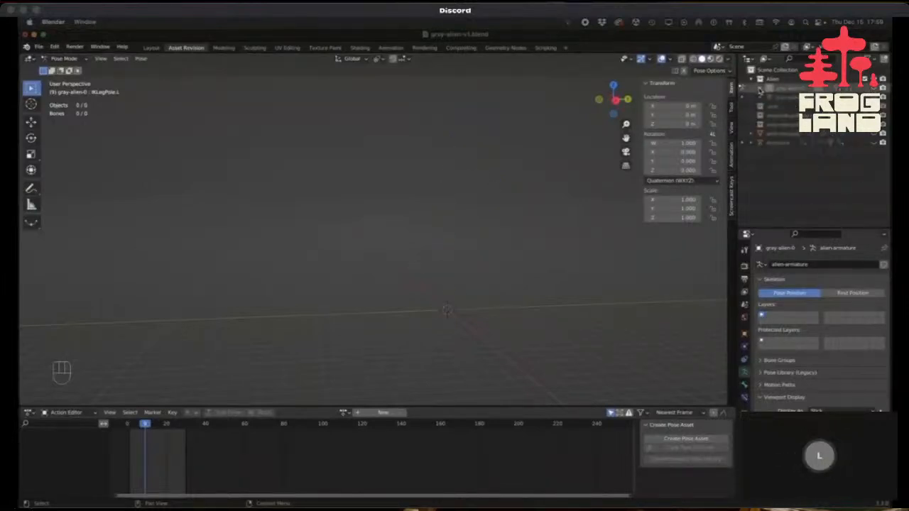
Expand the Armature object and unhide it together with its Cylinder mesh.
left_click(743, 143)
left_click(875, 142)
left_click(874, 187)
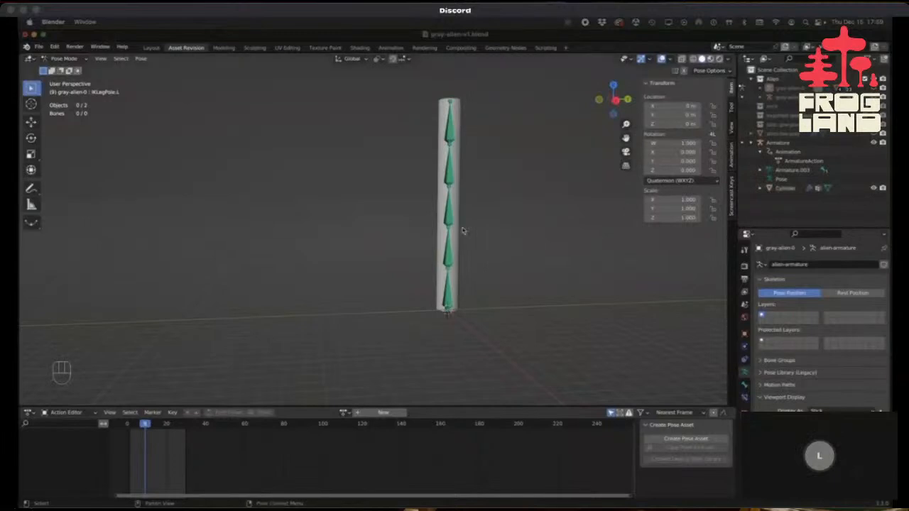
middle_click_drag(454, 223, 480, 233)
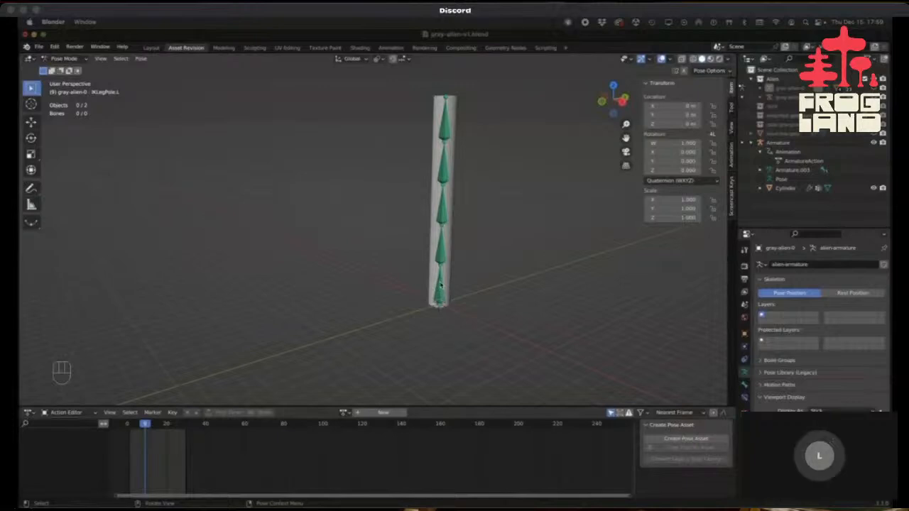
Put the cylinder's armature into Pose Mode and select its lowest bone, root.
key("ctrl+Tab")
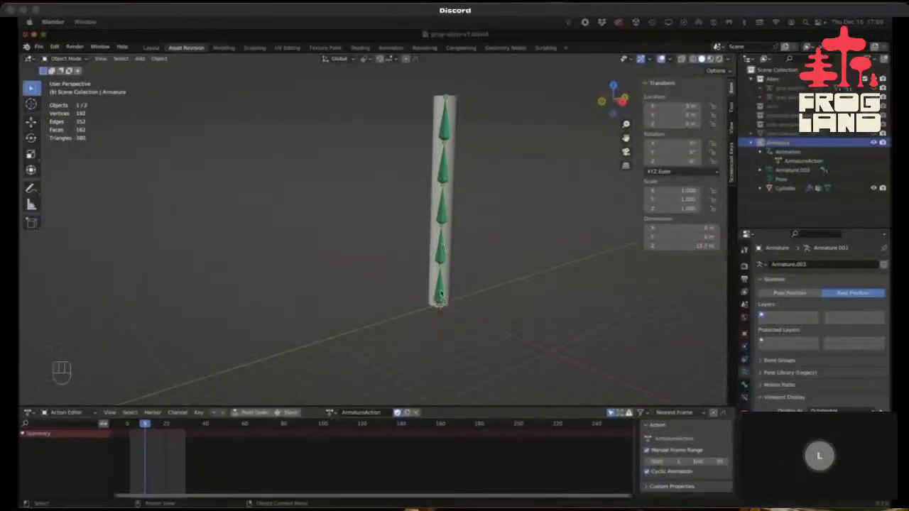
key("ctrl+Tab")
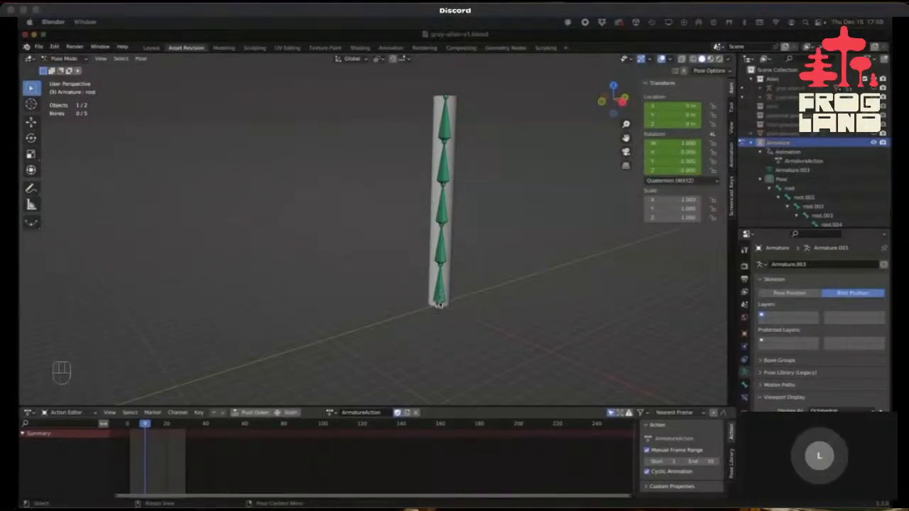
left_click(439, 305)
middle_click_drag(471, 308, 424, 299)
left_click(440, 307)
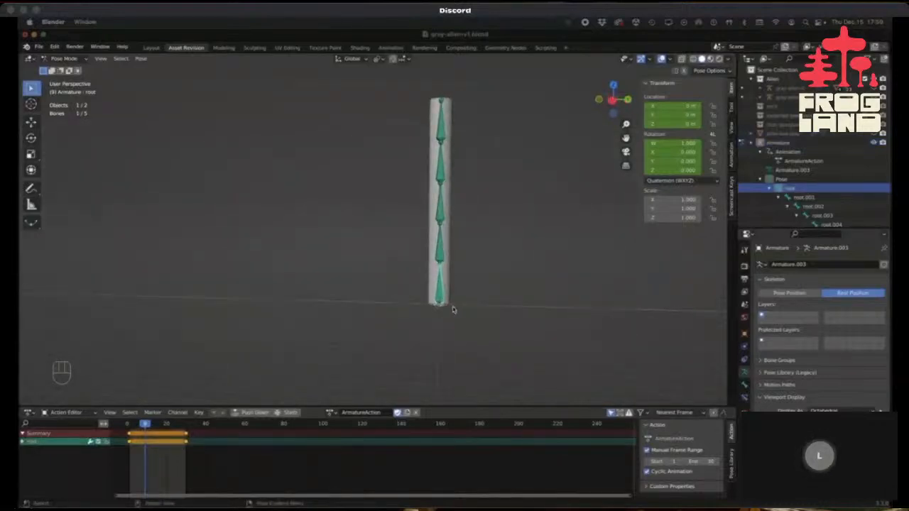
scroll(456, 309, "up", 2)
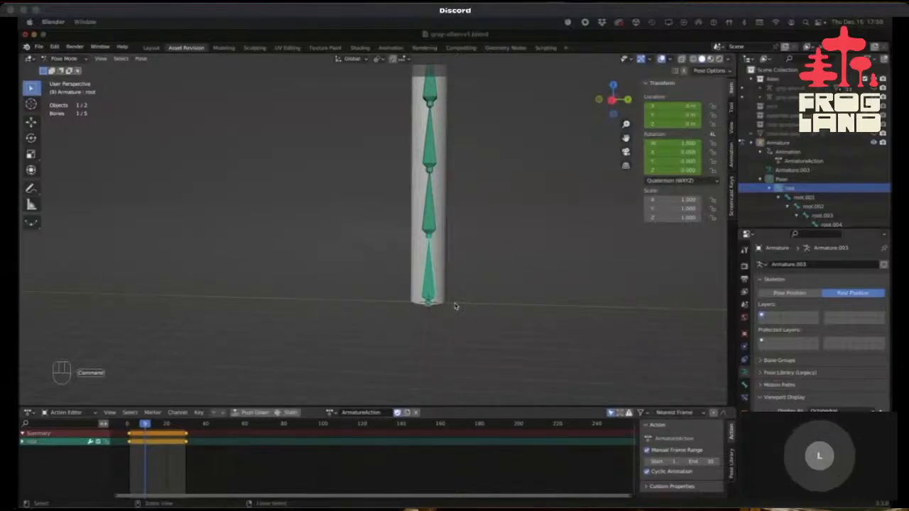
Enter Edit Mode on the cylinder's armature and extrude a bone about 2.27 m long from the root bone's base.
key("ctrl+Tab")
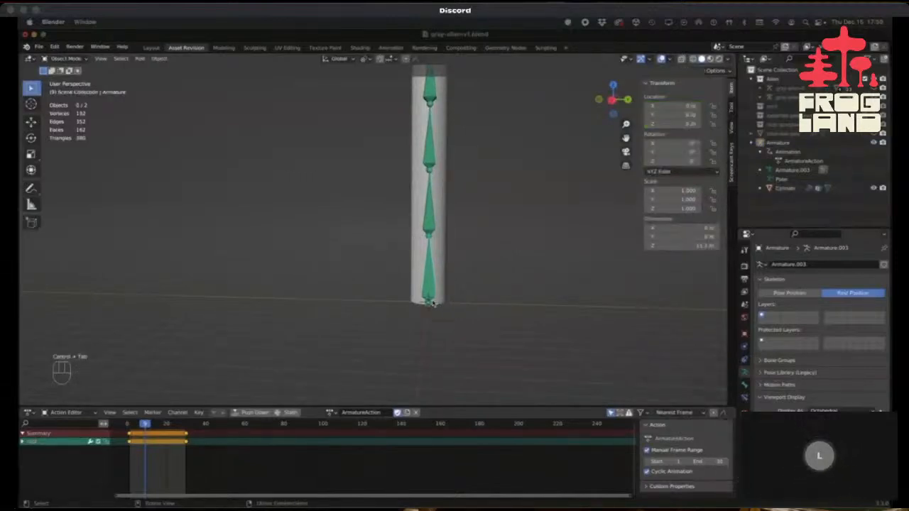
left_click(429, 304)
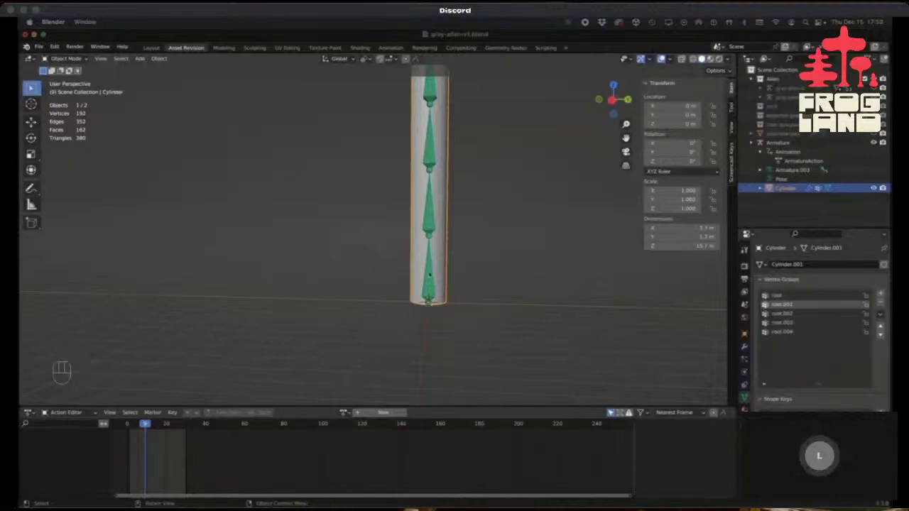
left_click(435, 271)
key("Tab")
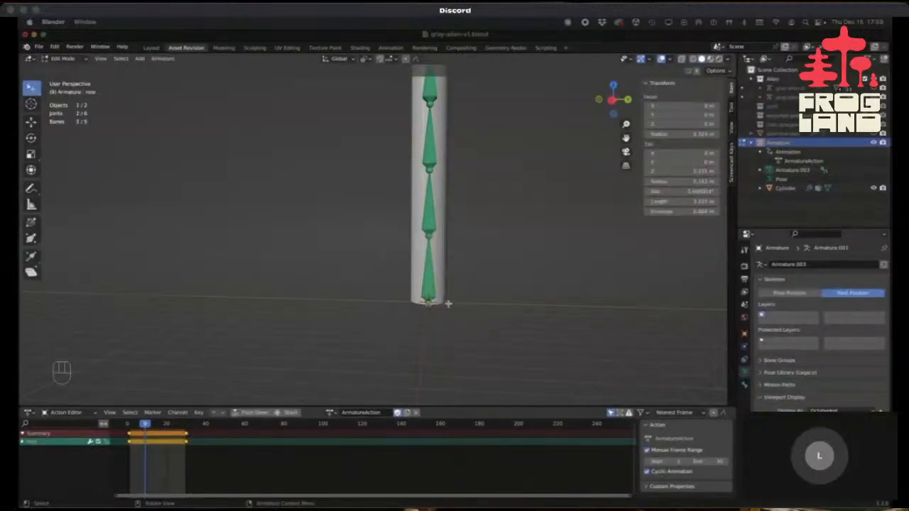
key("e")
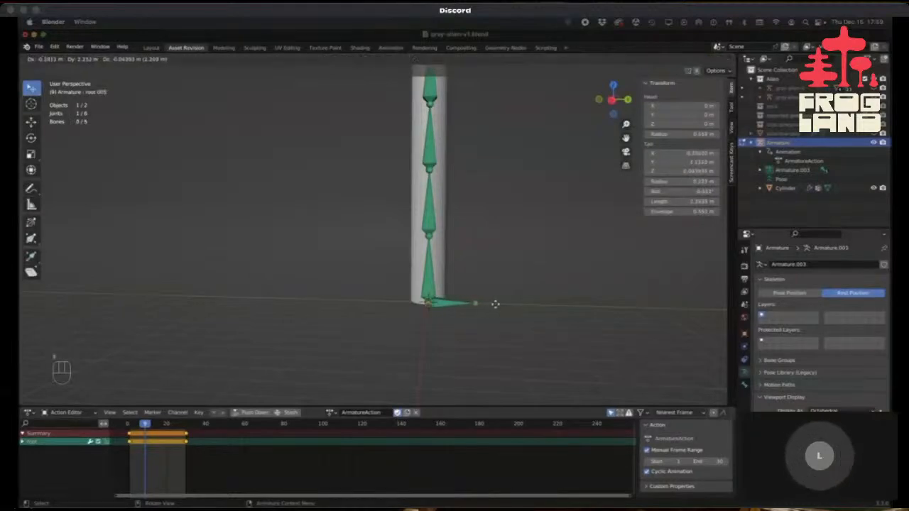
left_click(495, 304)
Move the extruded bone about 2.06 m along the global Y axis, away from the cylinder.
left_click(445, 304)
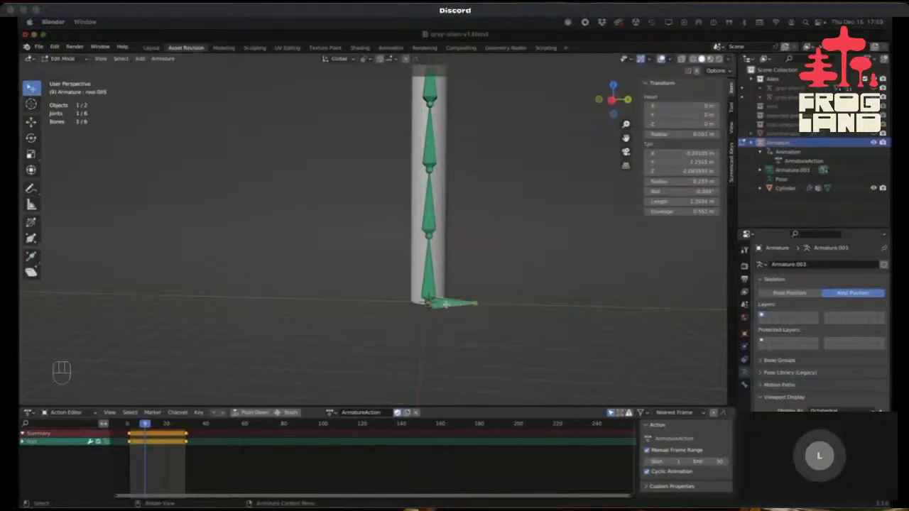
key("g")
key("y")
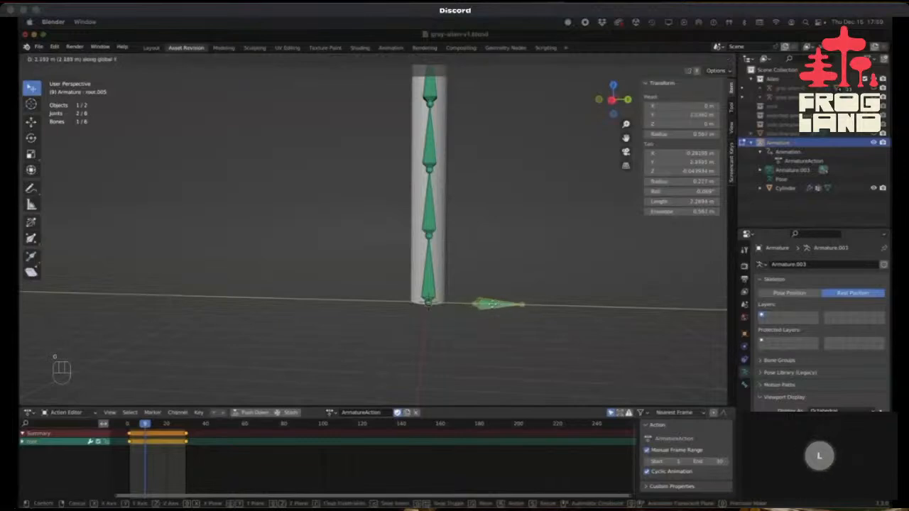
key("Return")
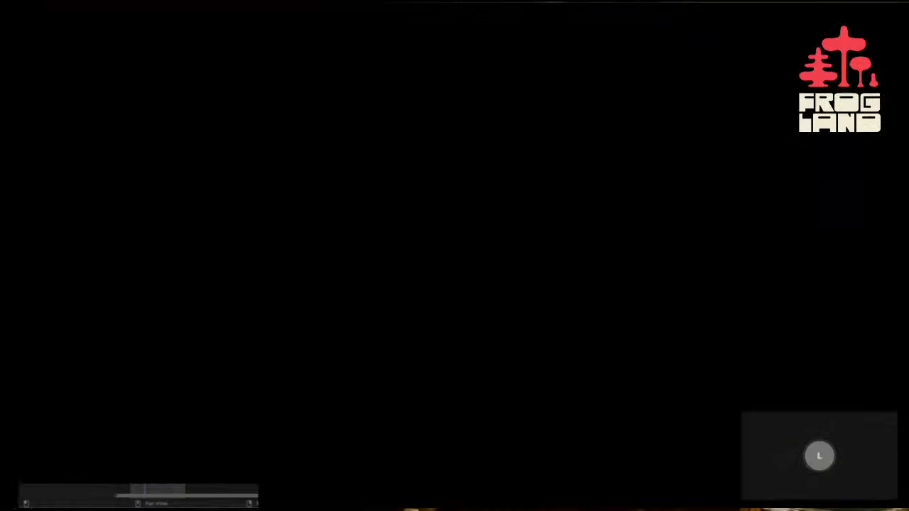
Show the extruded bone's properties and rename it IKTarget.
left_click(744, 385)
left_click(765, 394)
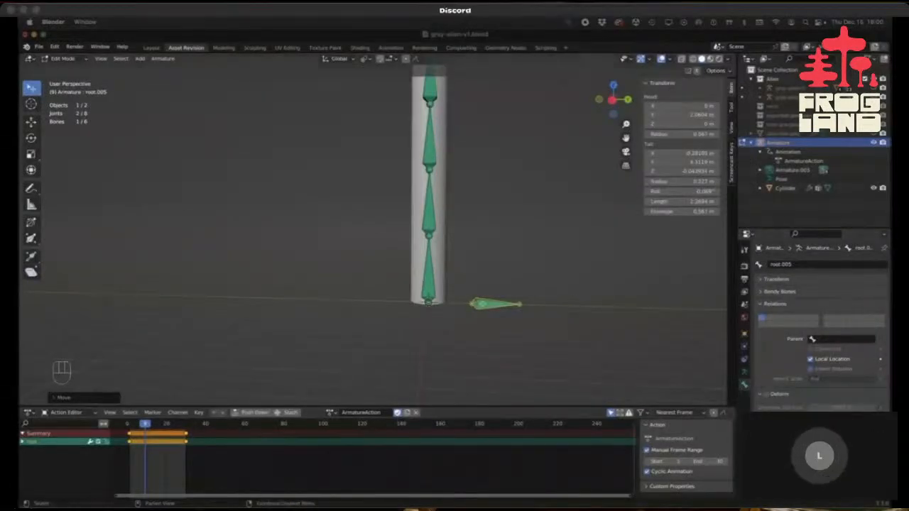
left_click(814, 263)
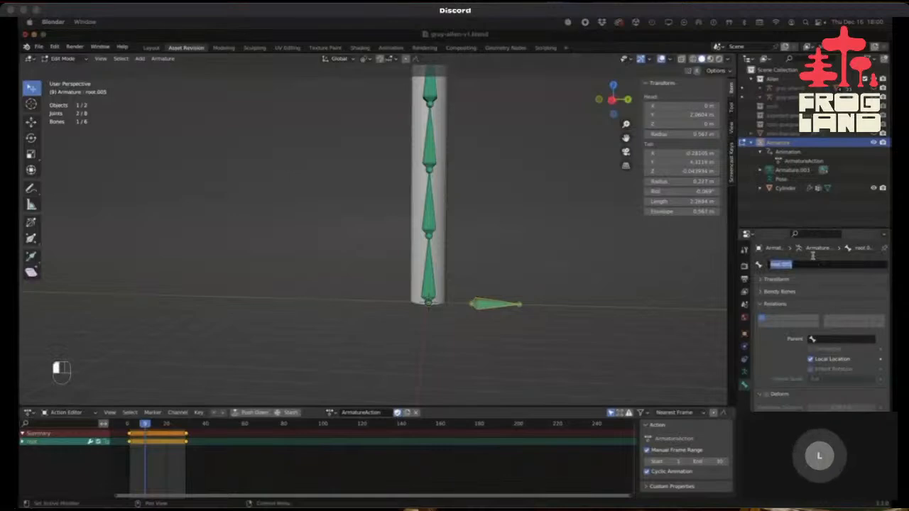
key("BackSpace")
type("IKTar")
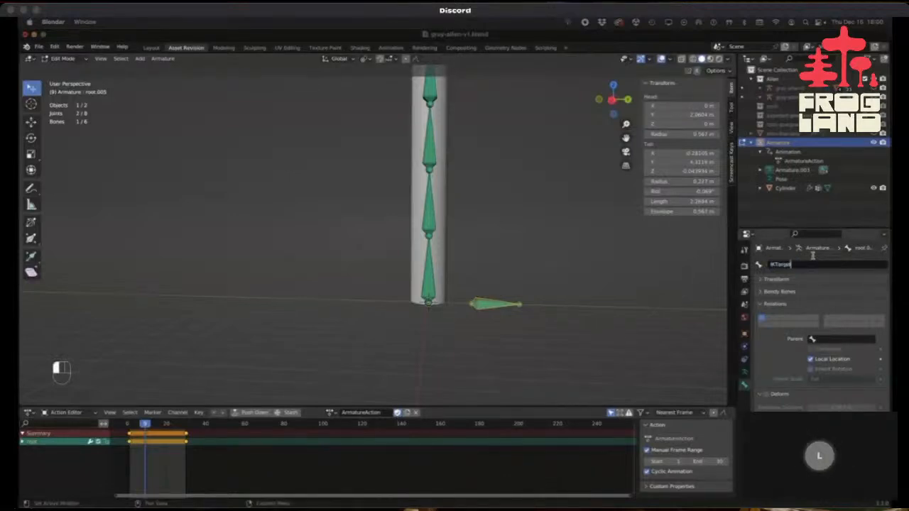
type("get")
key("Return")
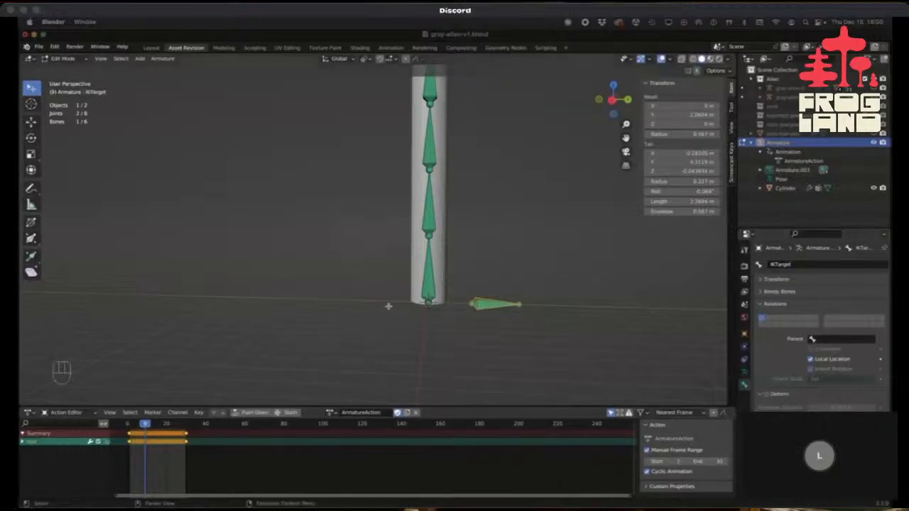
Move the IKTarget bone back along the global Y axis to the root bone's base, and select the root bone.
left_click(482, 306)
key("g")
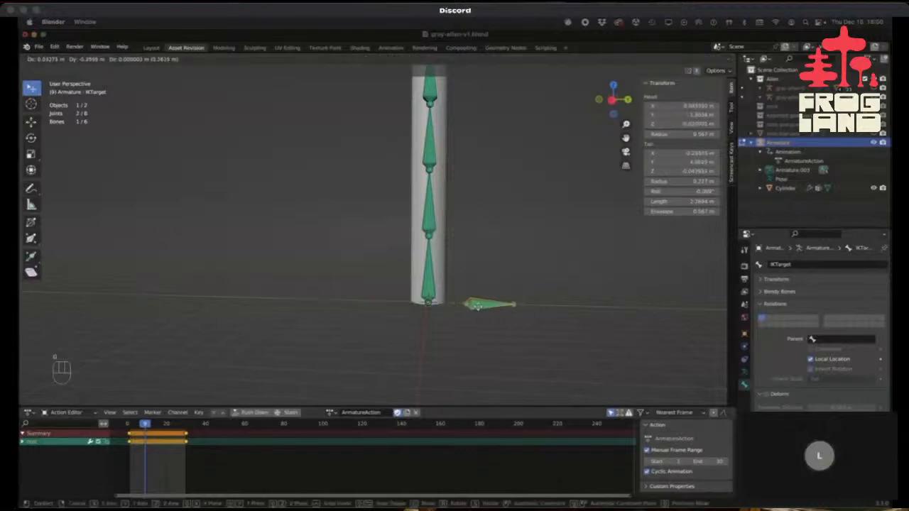
key("y")
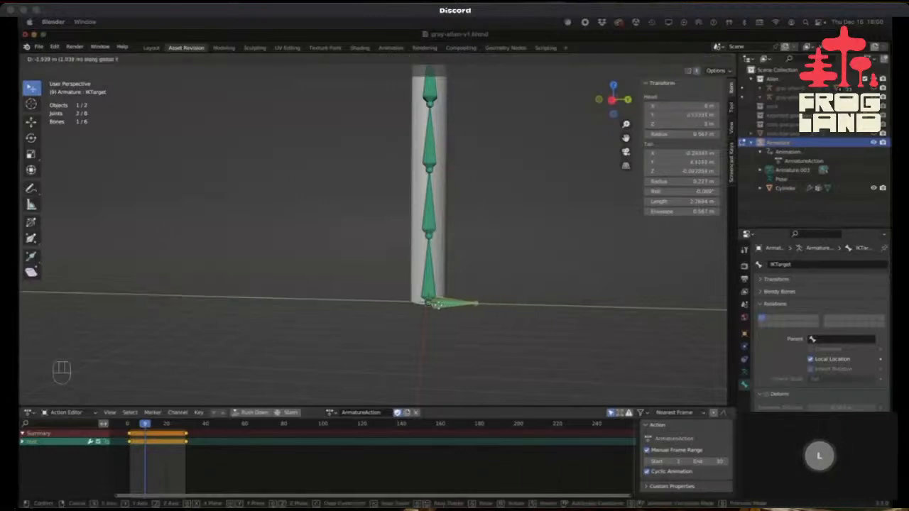
left_click(441, 305)
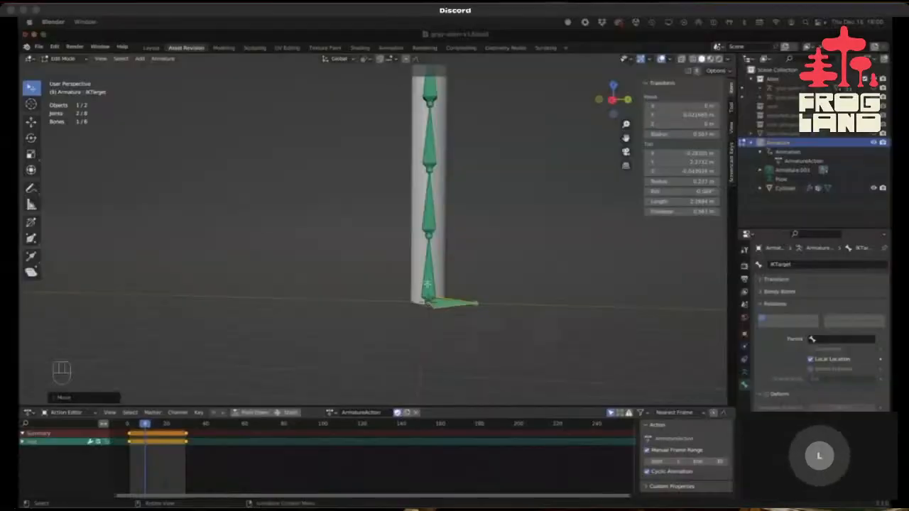
left_click(427, 284)
scroll(461, 289, "down", 6)
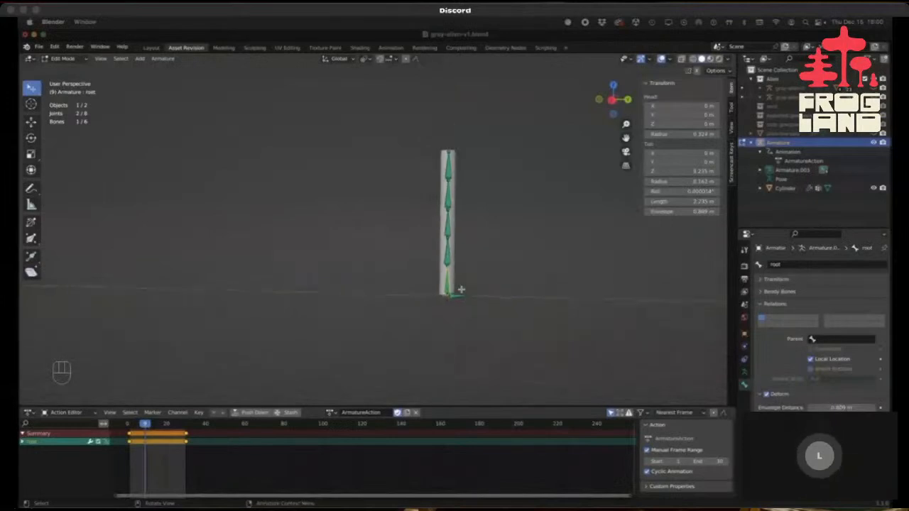
Switch the cylinder's armature to Pose Mode and add an Inverse Kinematics bone constraint to the root bone.
scroll(461, 289, "up", 2)
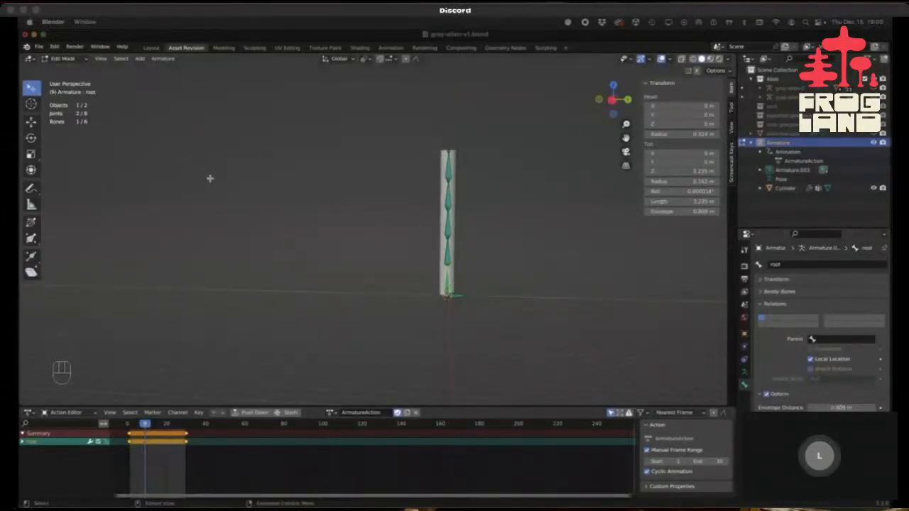
key("ctrl+Tab")
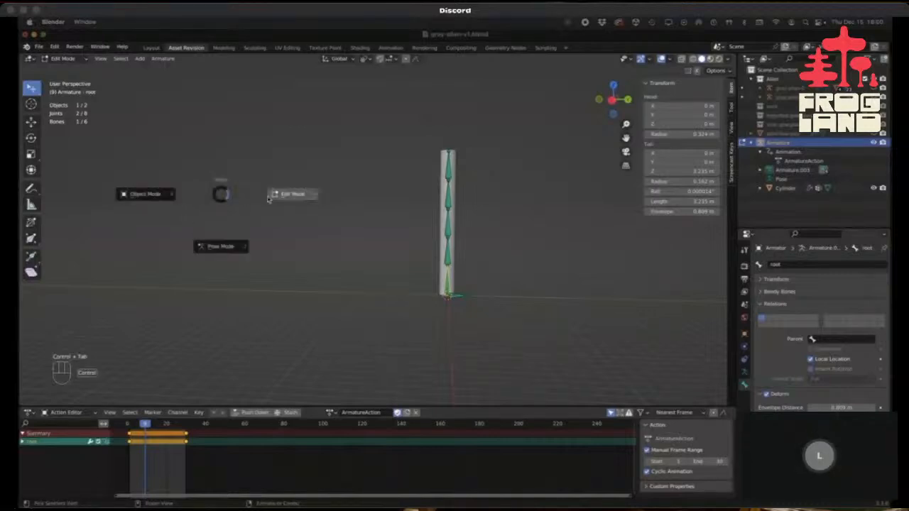
left_click(222, 247)
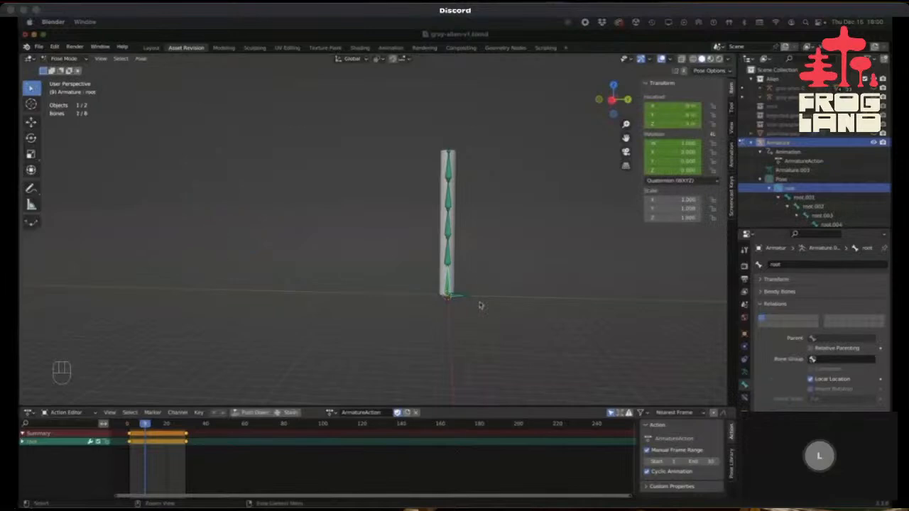
left_click(744, 359)
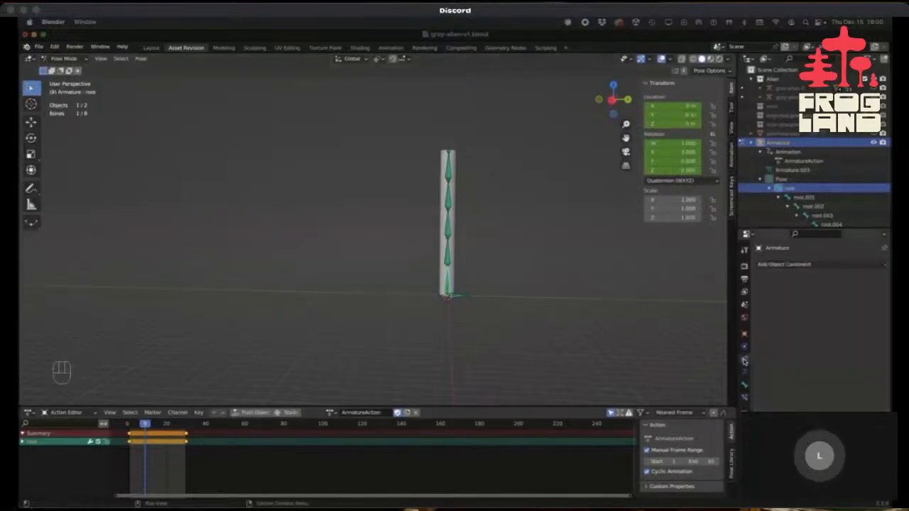
left_click(817, 266)
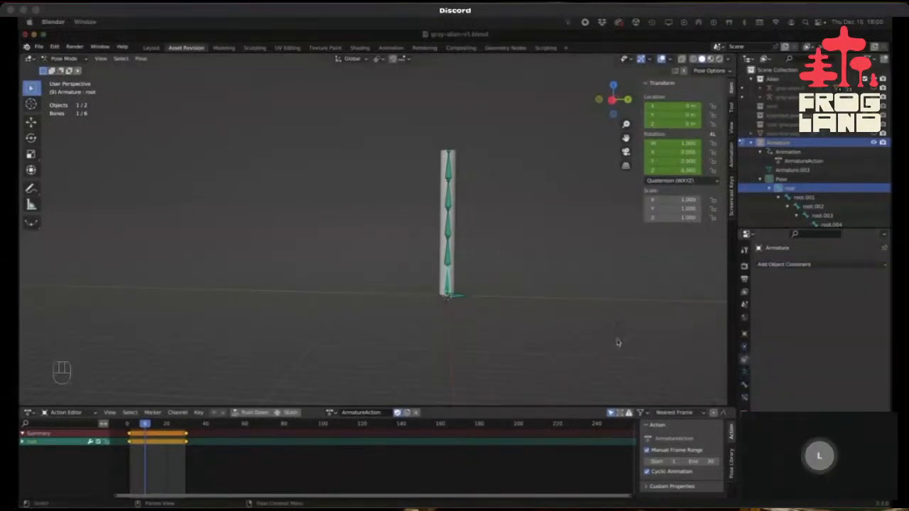
left_click(745, 399)
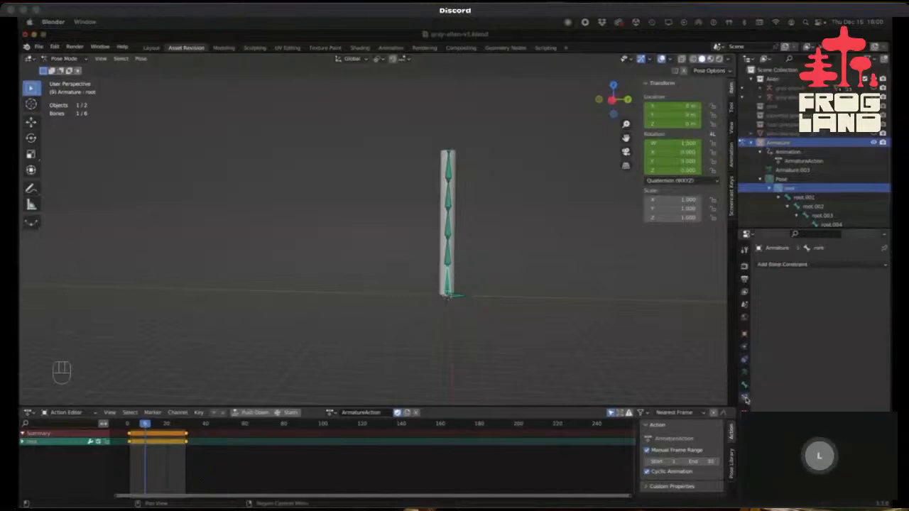
left_click(744, 361)
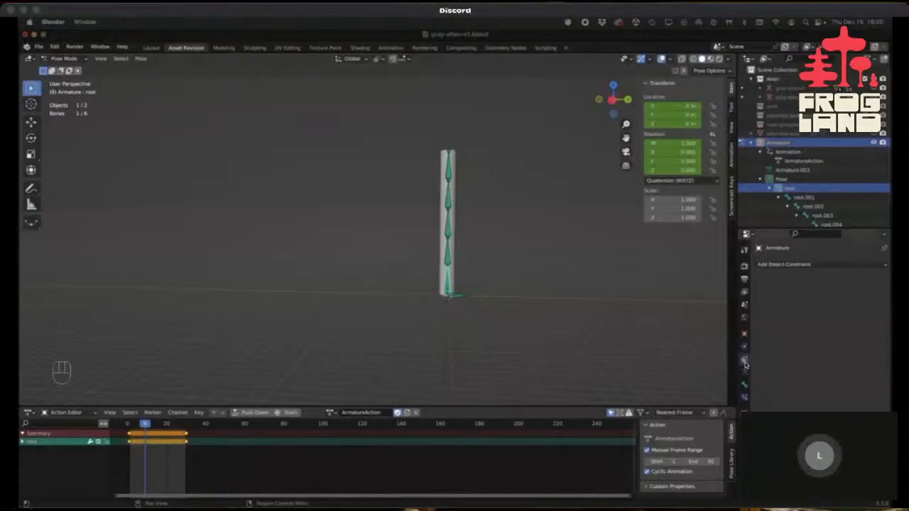
left_click(745, 399)
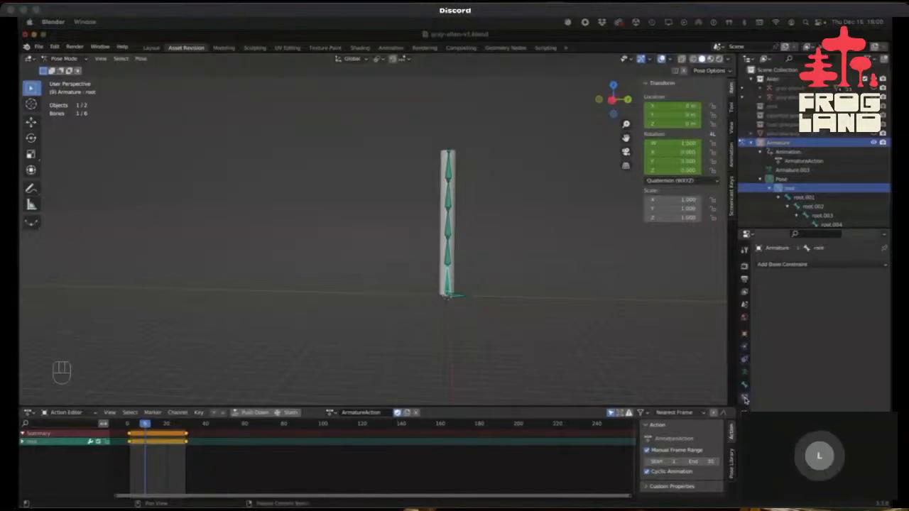
left_click(834, 265)
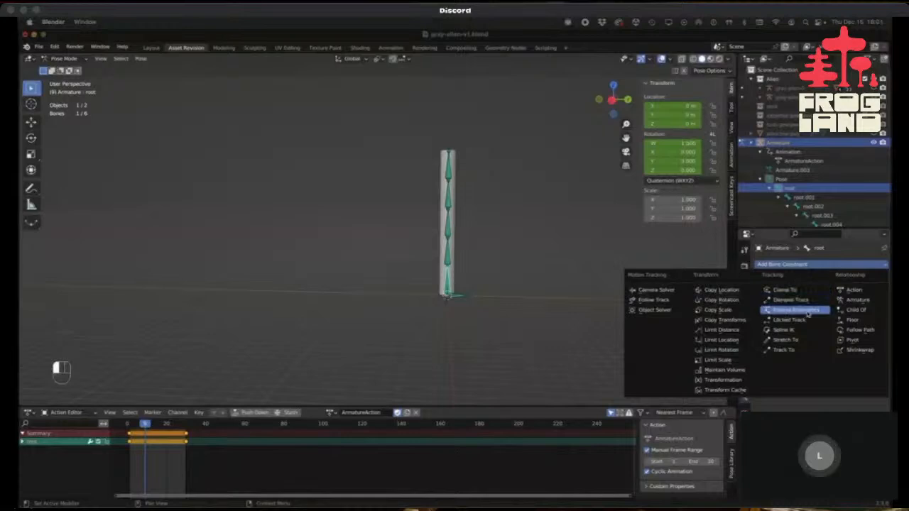
left_click(779, 310)
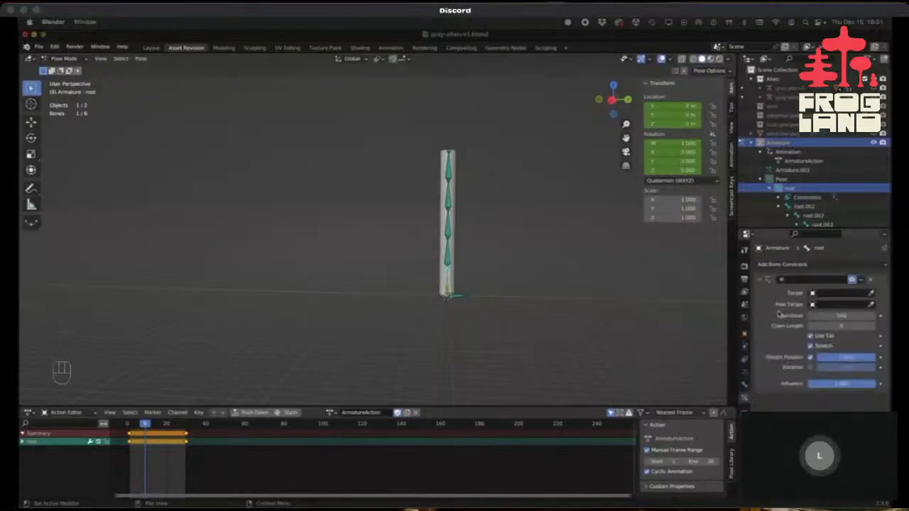
Set the IK constraint's target to Armature and its target bone to root.
left_click(832, 295)
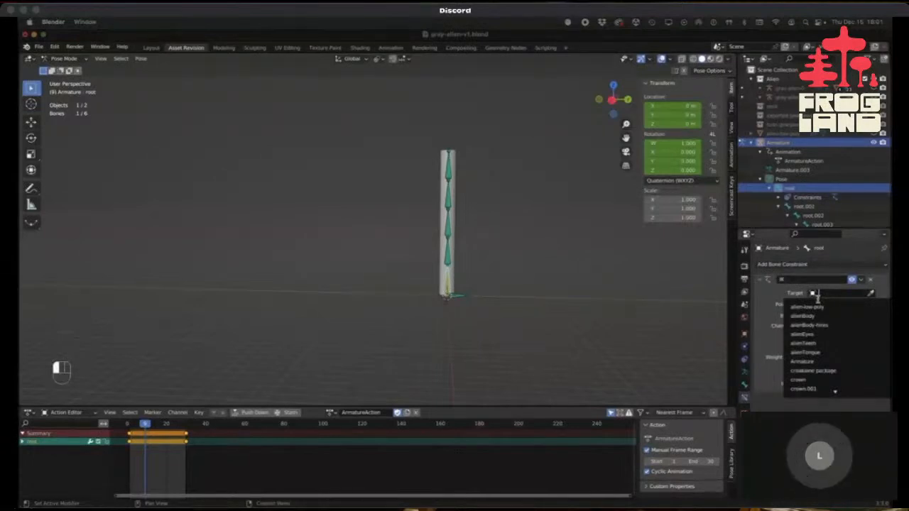
left_click(813, 362)
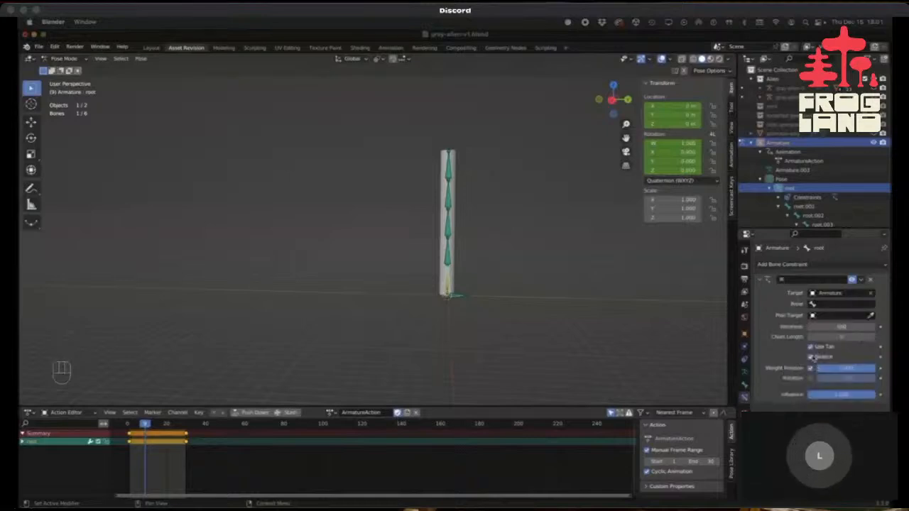
left_click(826, 306)
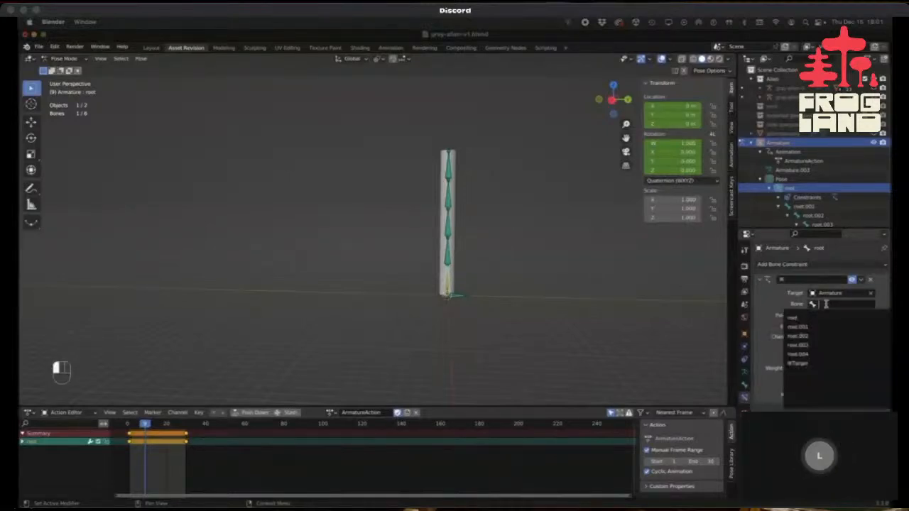
left_click(793, 319)
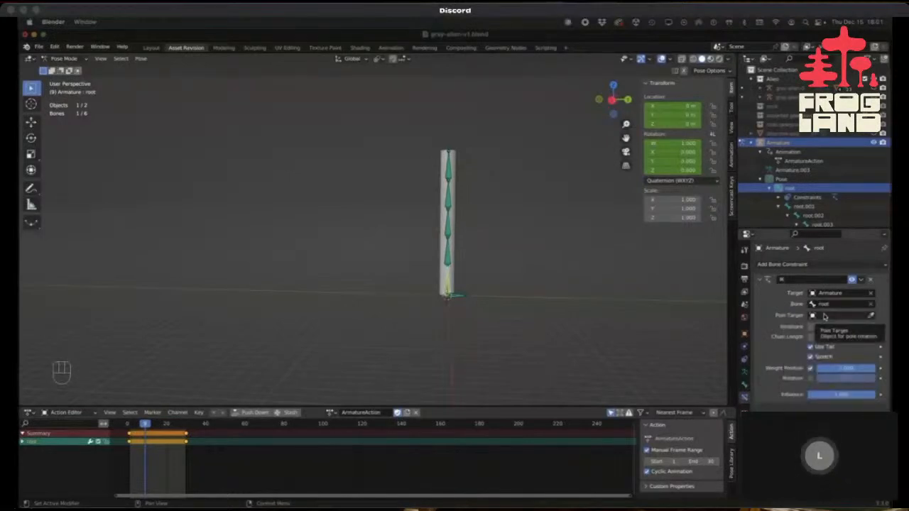
Enter Edit Mode on the armature and try to extrude from the middle bone, root.002.
left_click(448, 241)
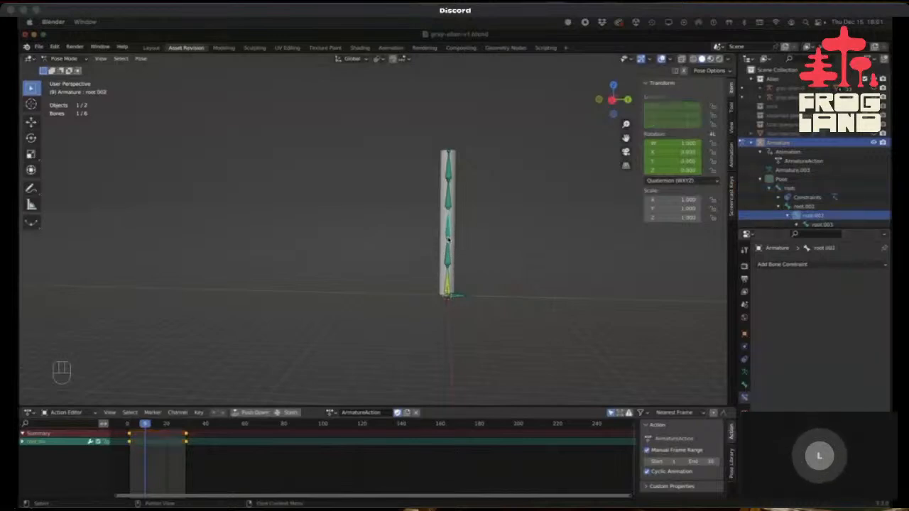
key("Tab")
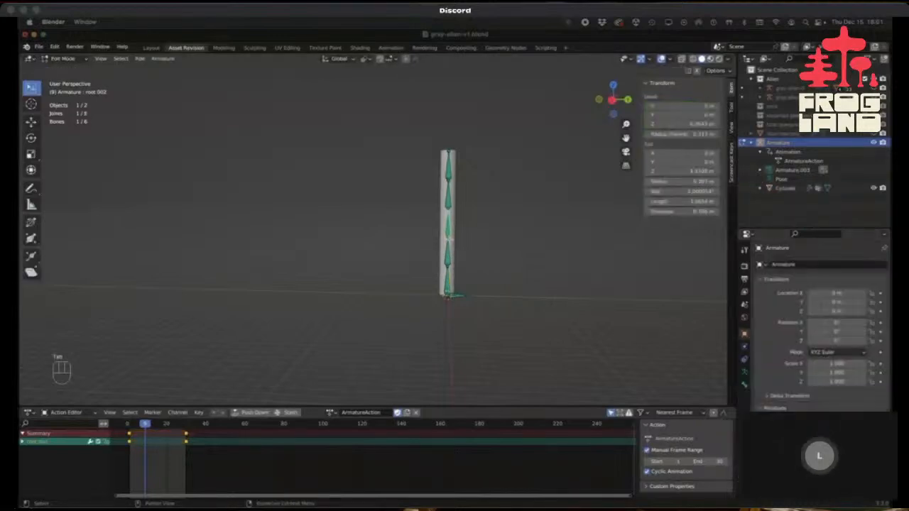
left_click(448, 224)
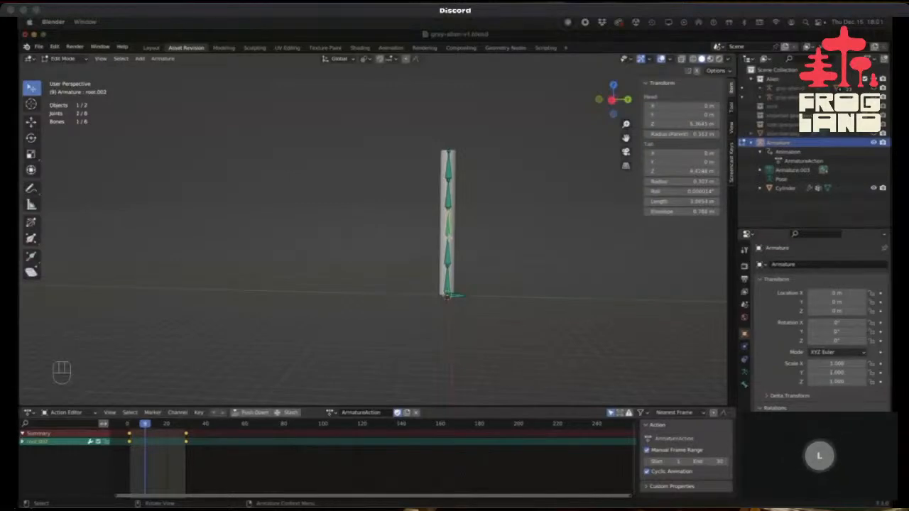
key("e")
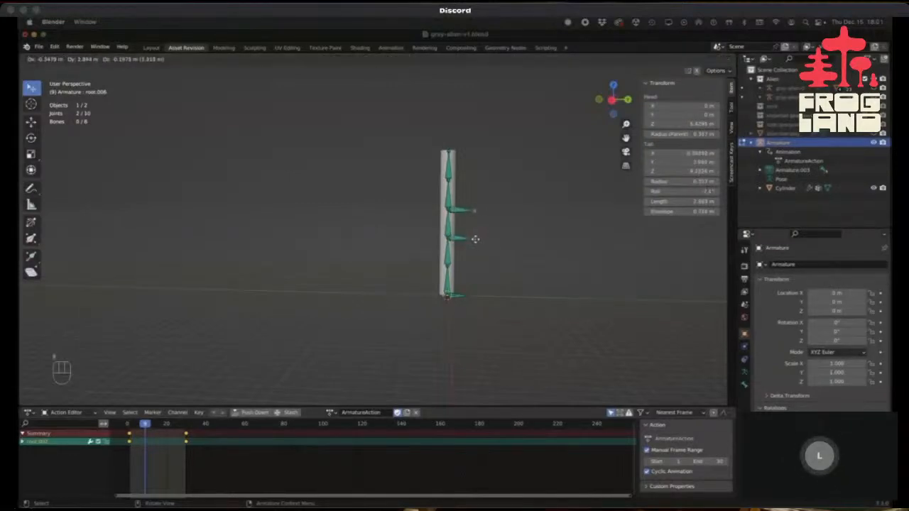
right_click(471, 239)
Extrude a bone about 3.27 m long in the negative global Y direction from the joint below root.002.
left_click(447, 238)
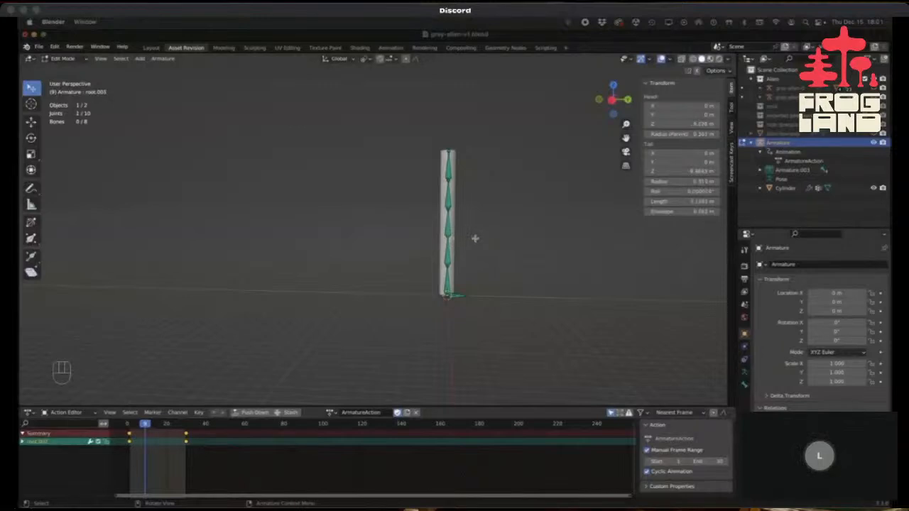
key("e")
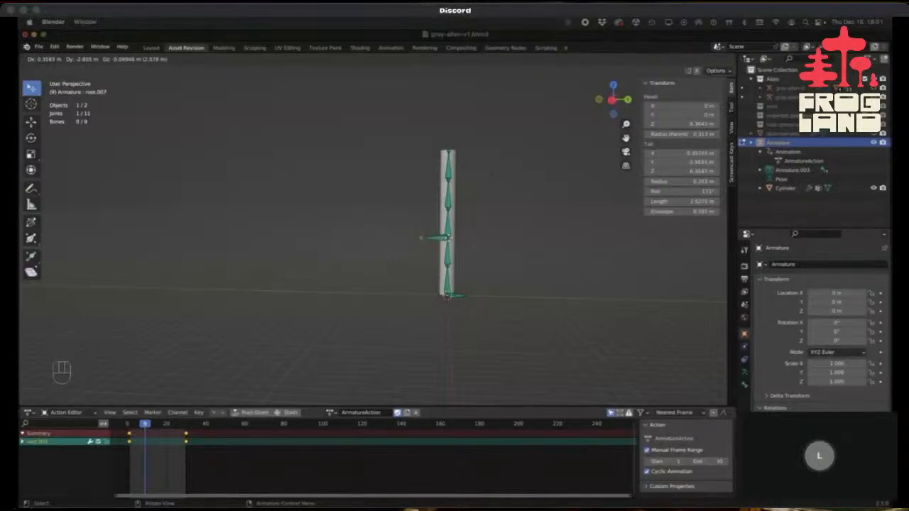
key("y")
left_click(445, 238)
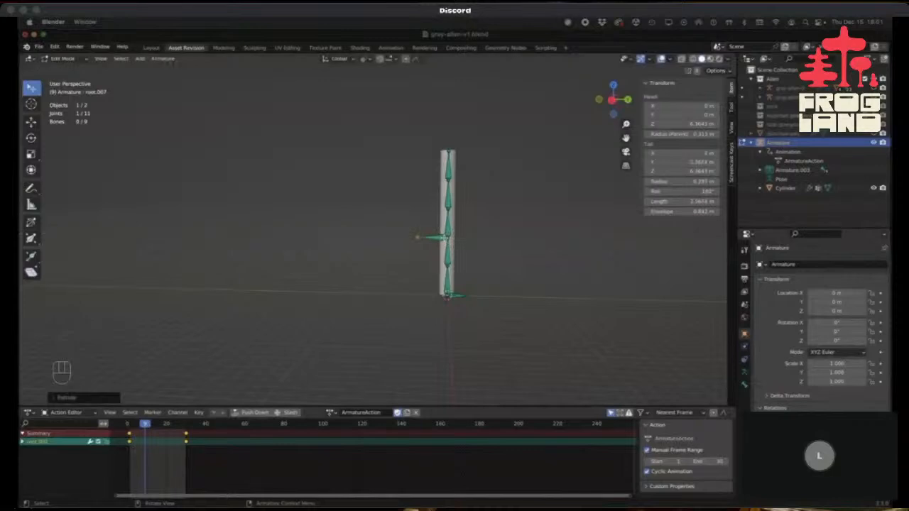
Try to move the newly extruded bone away from the cylinder along the global Y axis.
key("g")
key("Escape")
left_click(437, 238)
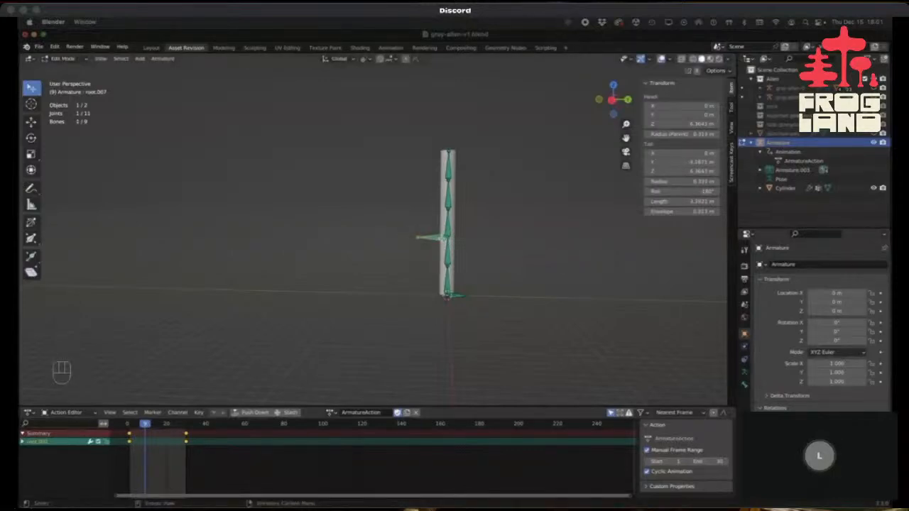
key("g")
key("y")
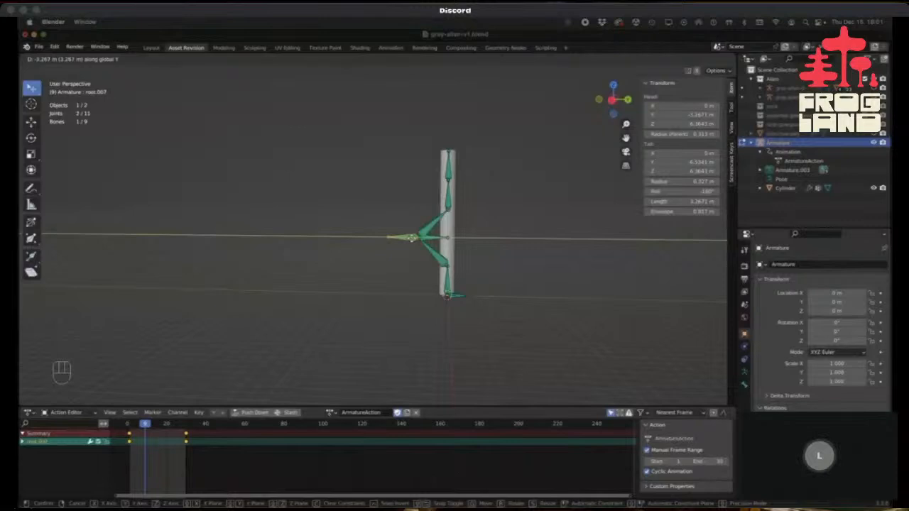
key("Escape")
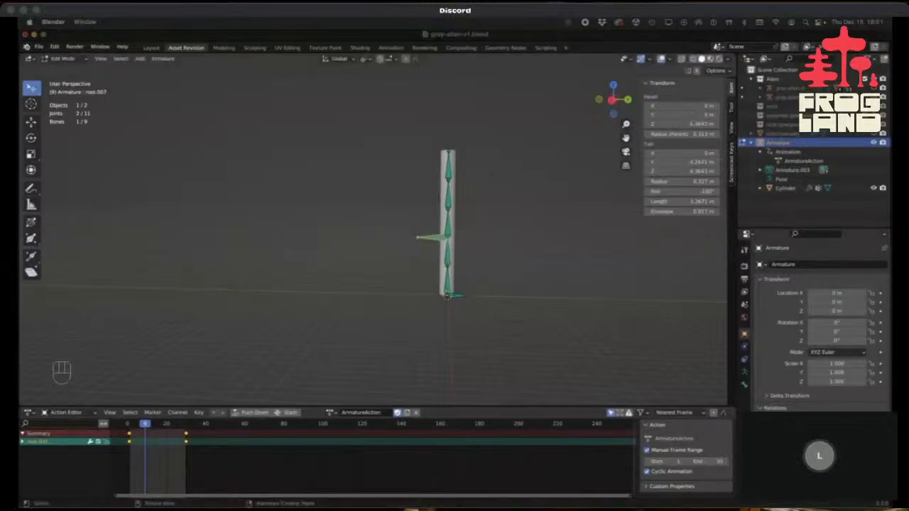
Undo the sideways bone extrusion and try to move the root.002 bone out of the cylinder.
key("super+z")
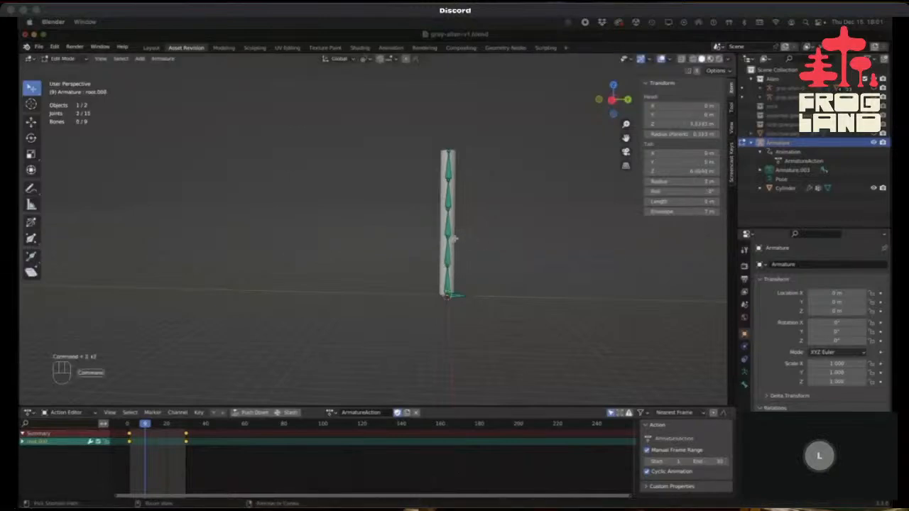
key("super+z")
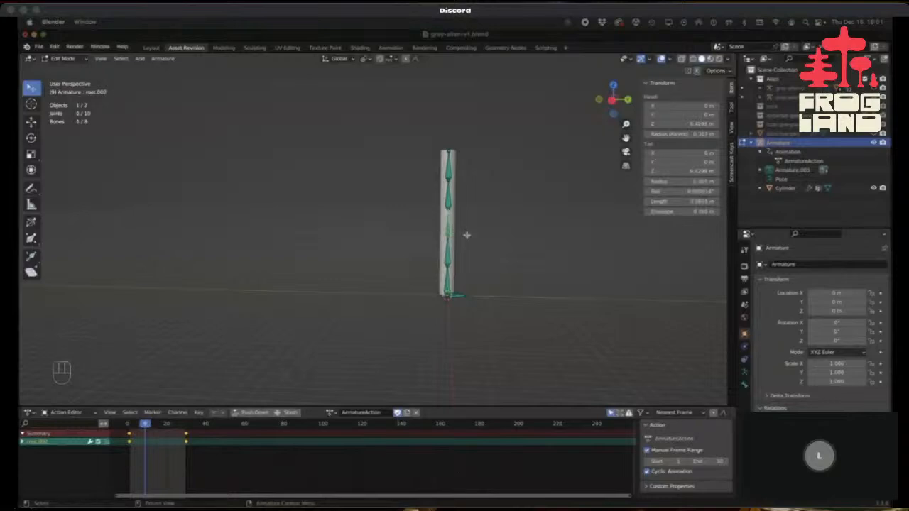
key("g")
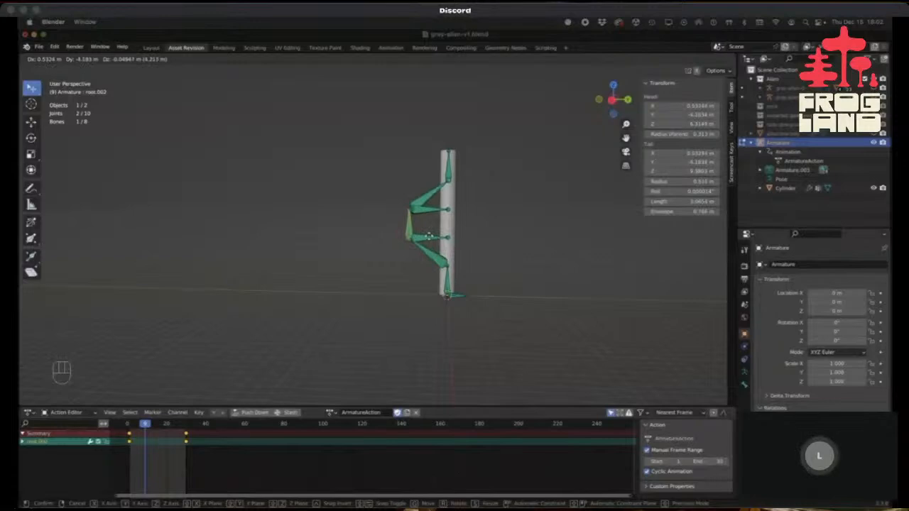
right_click(428, 236)
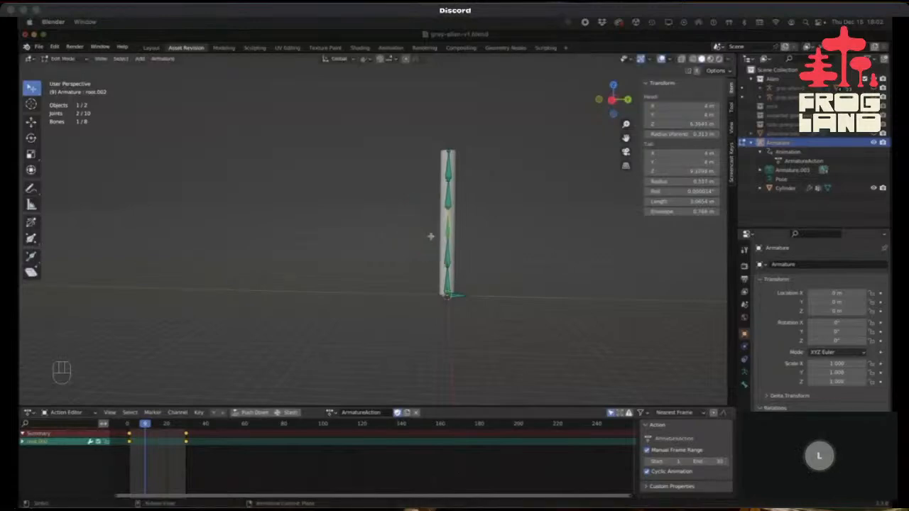
Expand the armature's bone hierarchy, try to delete the stray root.005 bone, and inspect root.006.
left_click(759, 171)
scroll(805, 199, "down", 2)
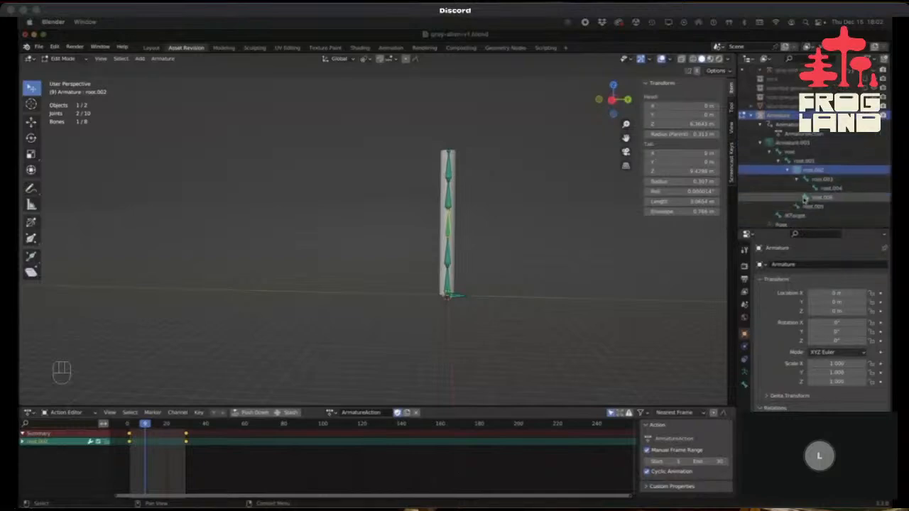
left_click(825, 189)
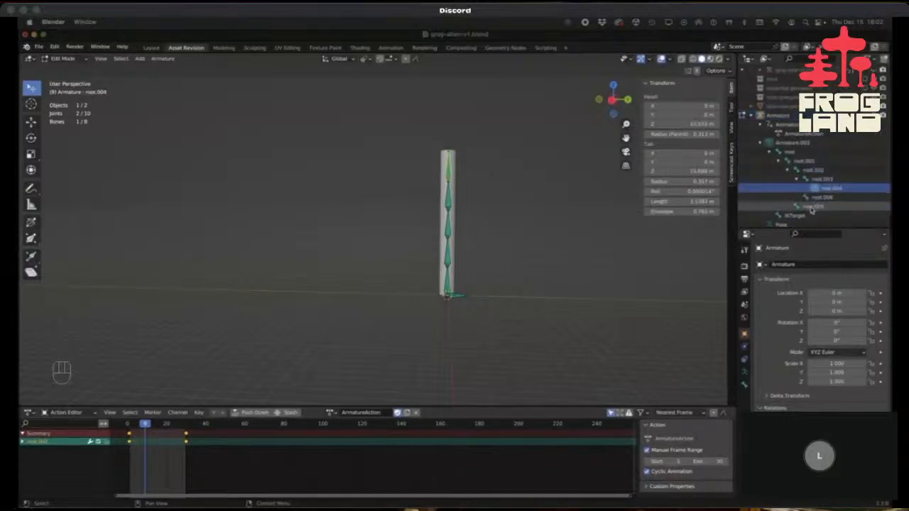
left_click(811, 206)
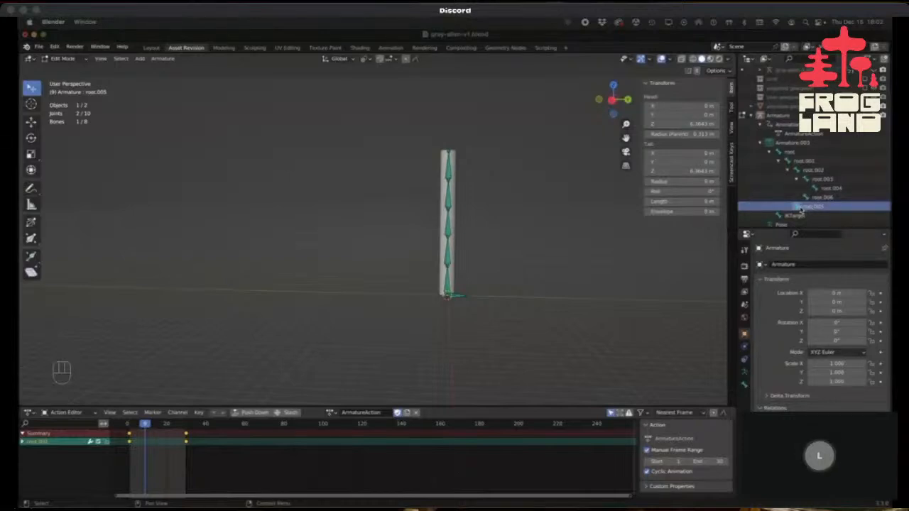
key("Delete")
left_click(795, 207)
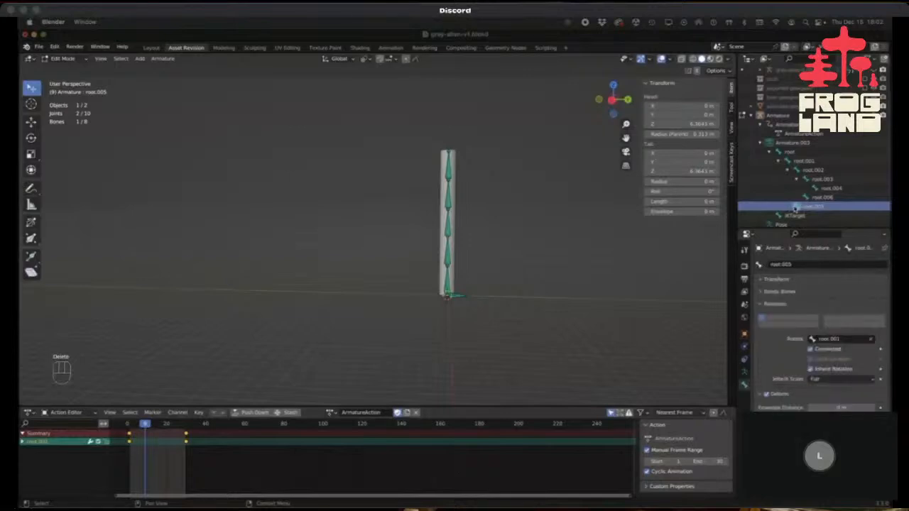
left_click(804, 197)
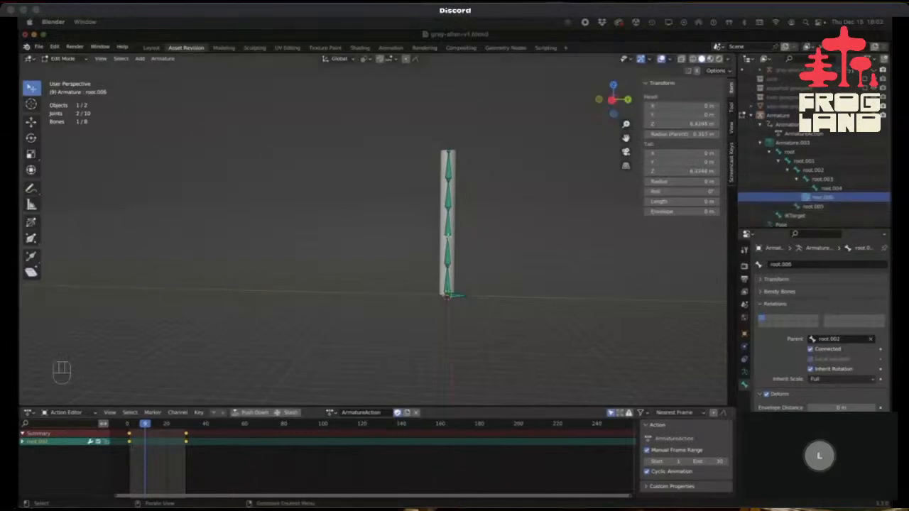
left_click(448, 237)
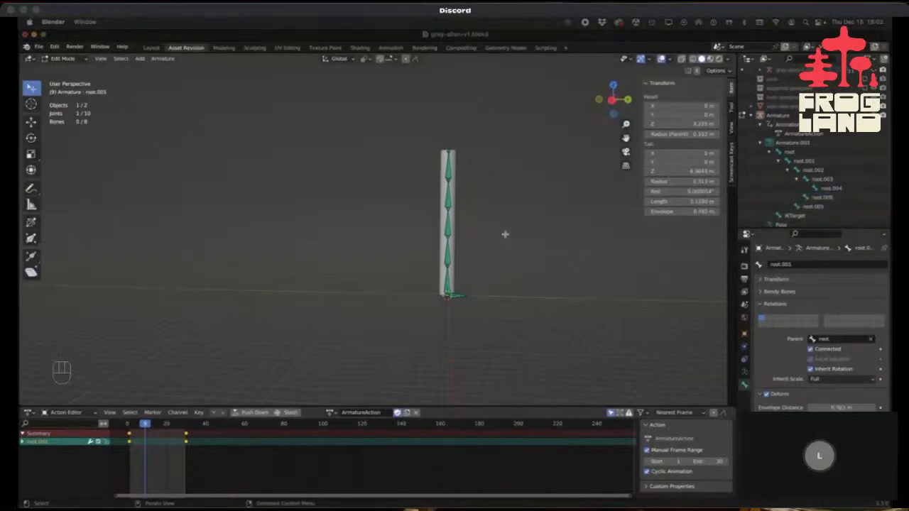
key("g")
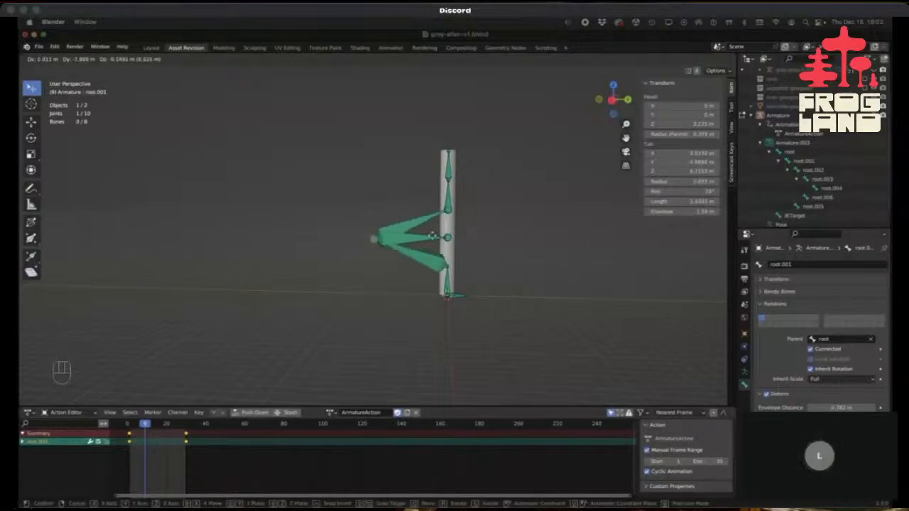
right_click(431, 235)
scroll(450, 237, "up", 4)
left_click(443, 224)
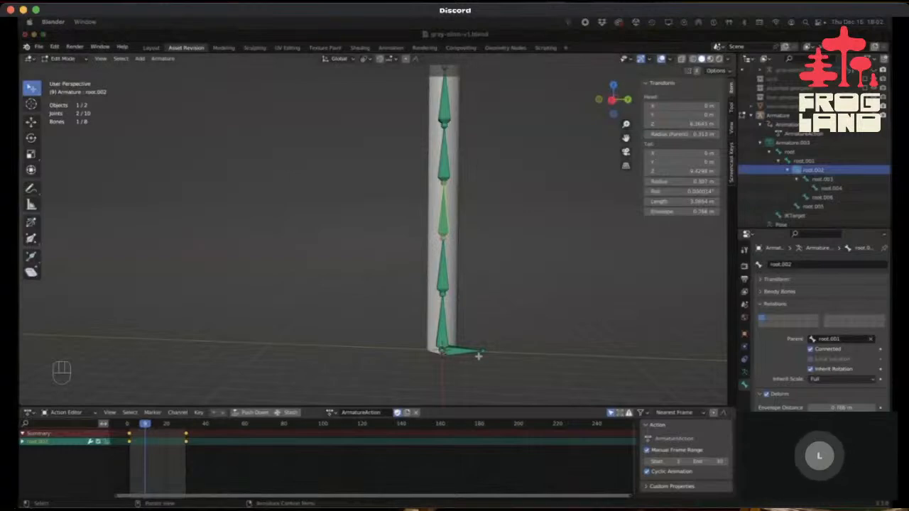
left_click(441, 332)
left_click(442, 284)
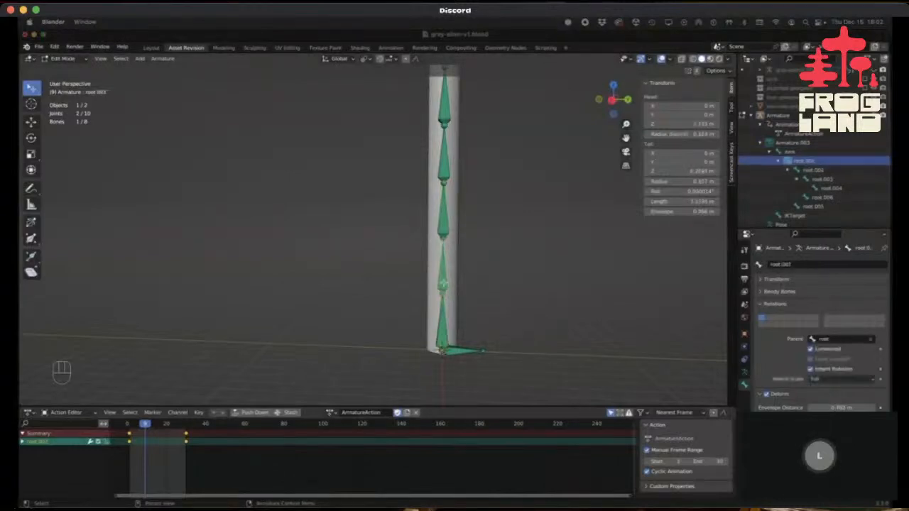
key("g")
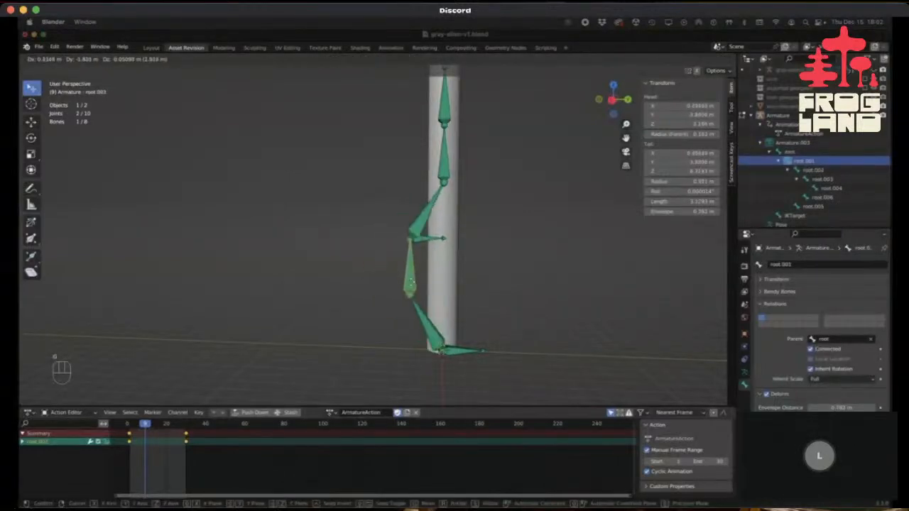
key("Escape")
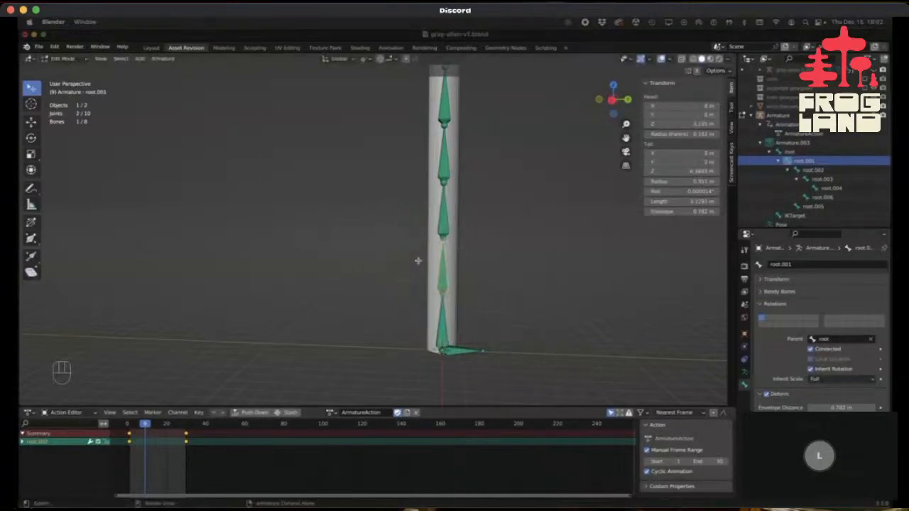
Move the root.001 bone sideways out of the cylinder and delete the stray bone root.005 at its tip.
key("g")
left_click(424, 238)
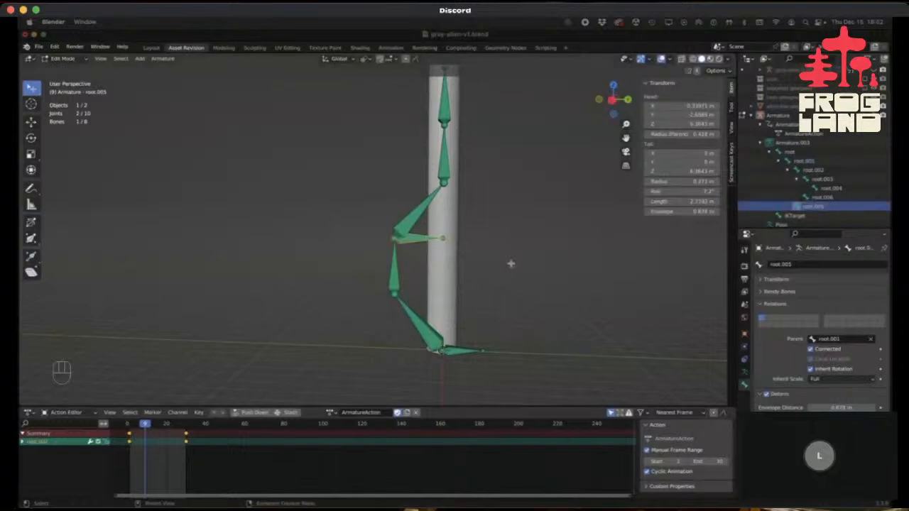
key("Delete")
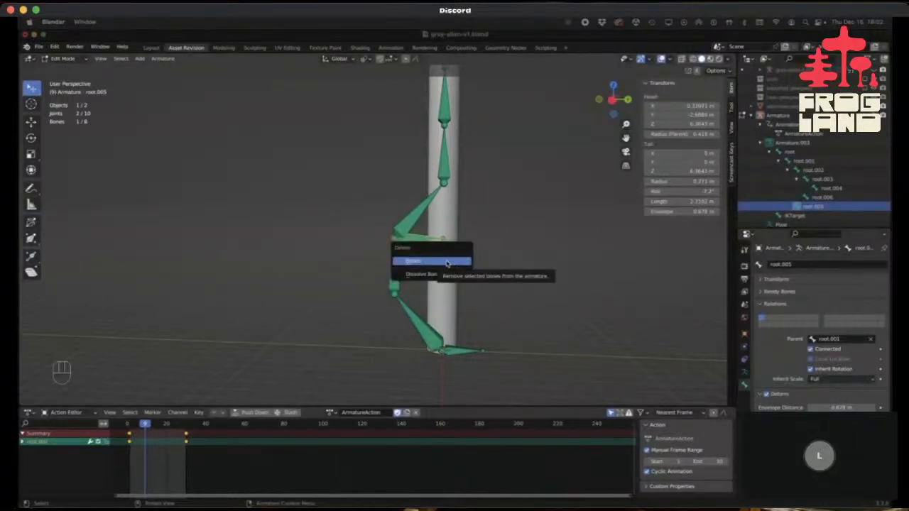
left_click(440, 276)
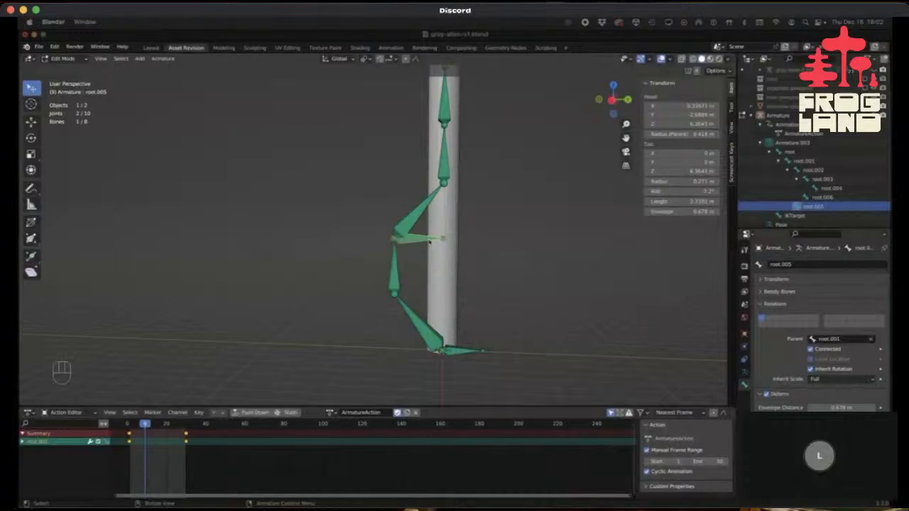
key("Delete")
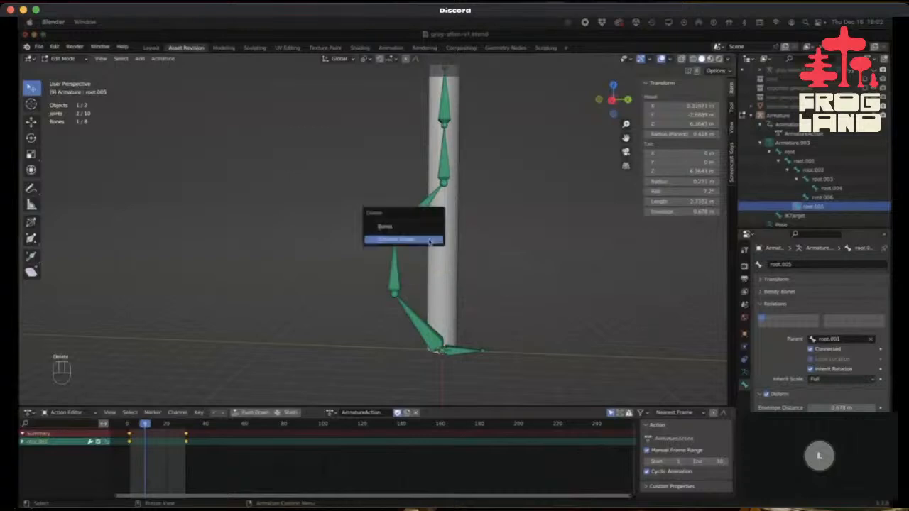
left_click(410, 227)
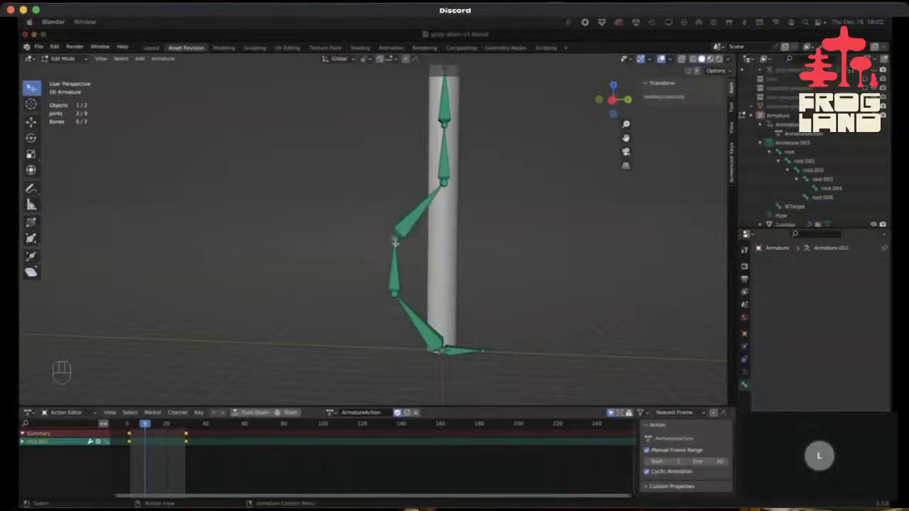
Move the joint between root.002 and root.003 out of the cylinder and delete the stray bone root.006.
left_click(441, 181)
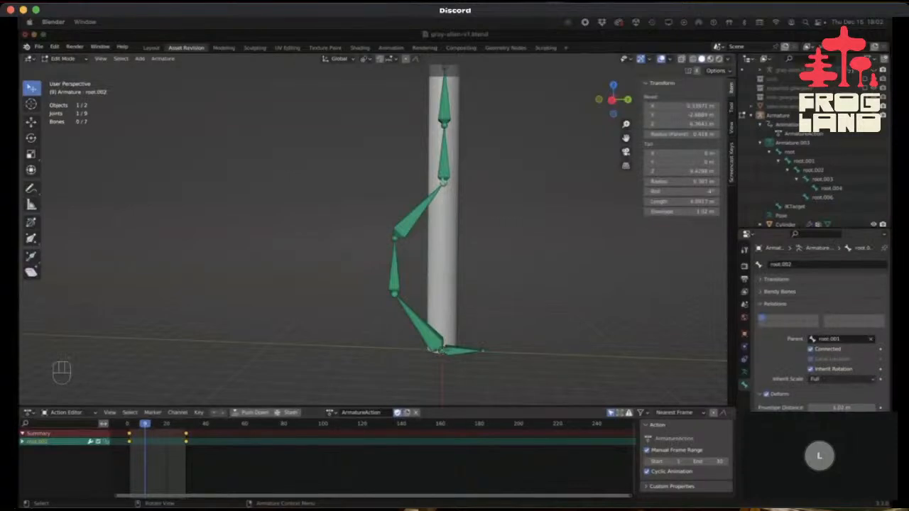
key("g")
left_click(387, 181)
left_click(424, 182)
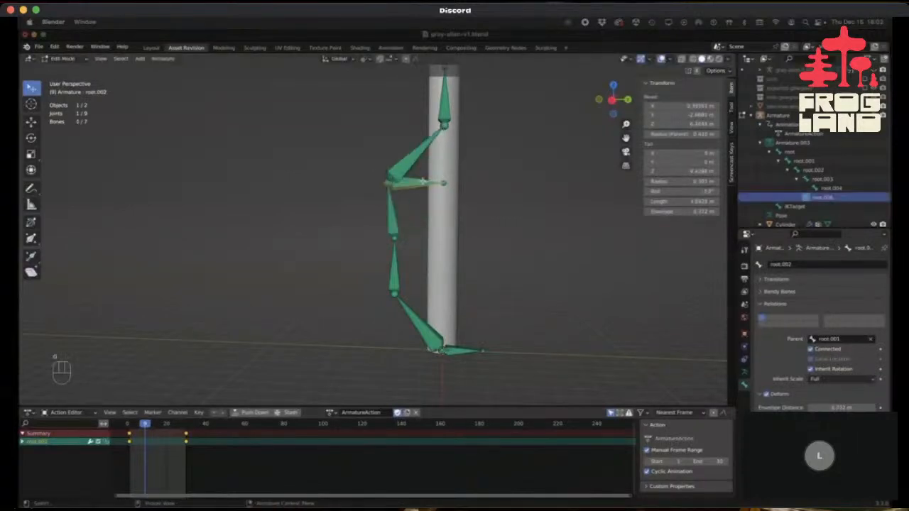
key("Delete")
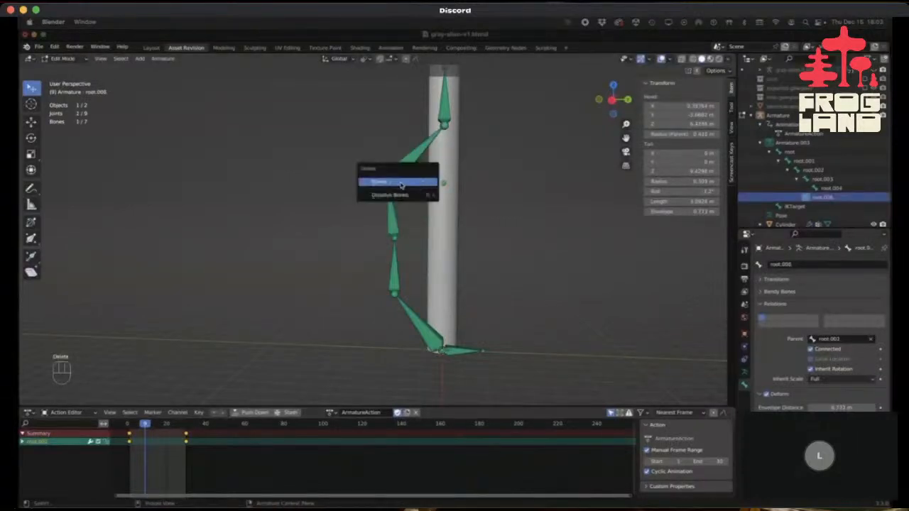
left_click(399, 183)
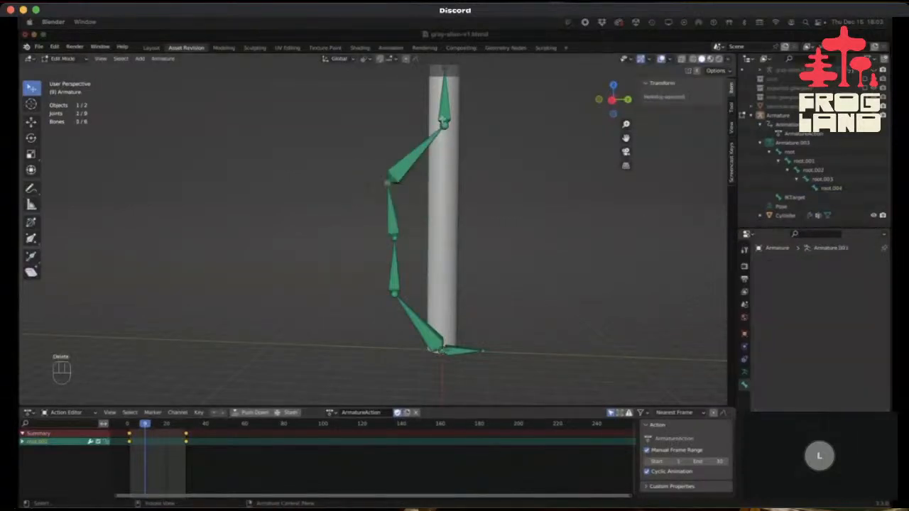
key("g")
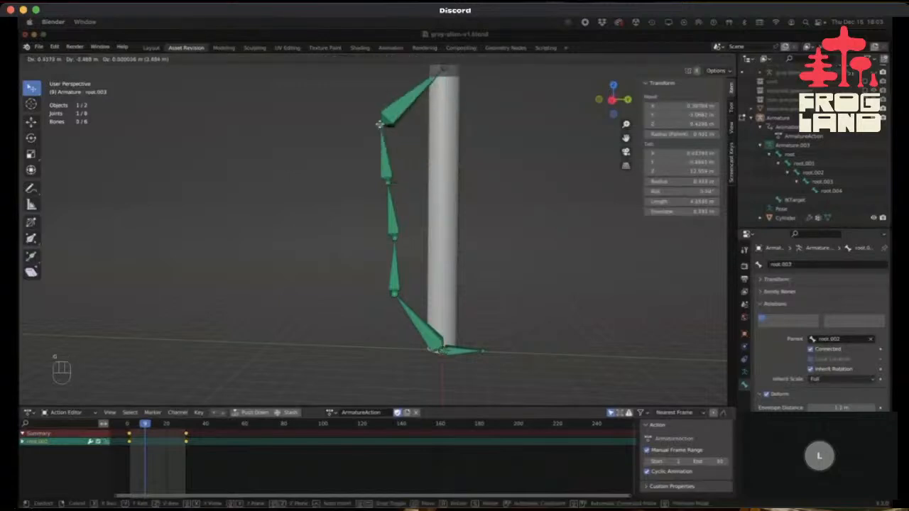
right_click(380, 125)
In front orthographic view, shift the chain's displaced joints horizontally to line them up within the cylinder.
left_click(385, 182)
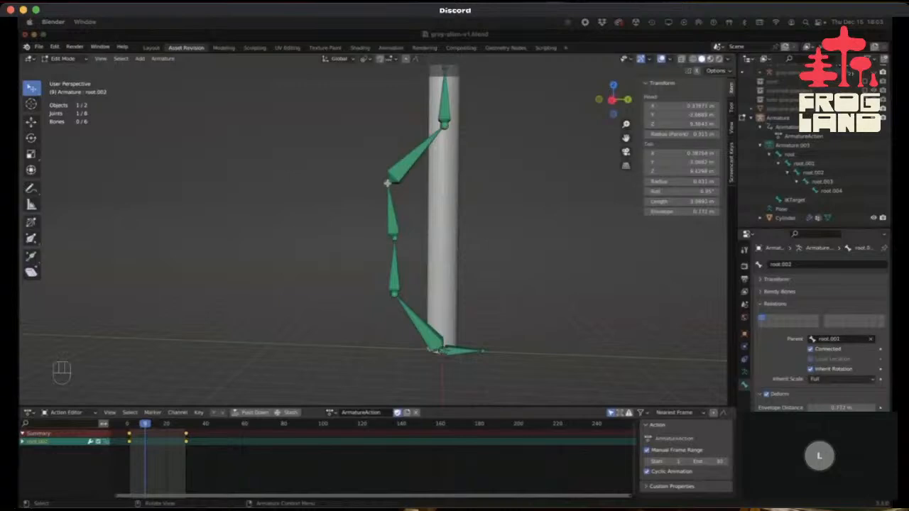
key("KP_1")
key("g")
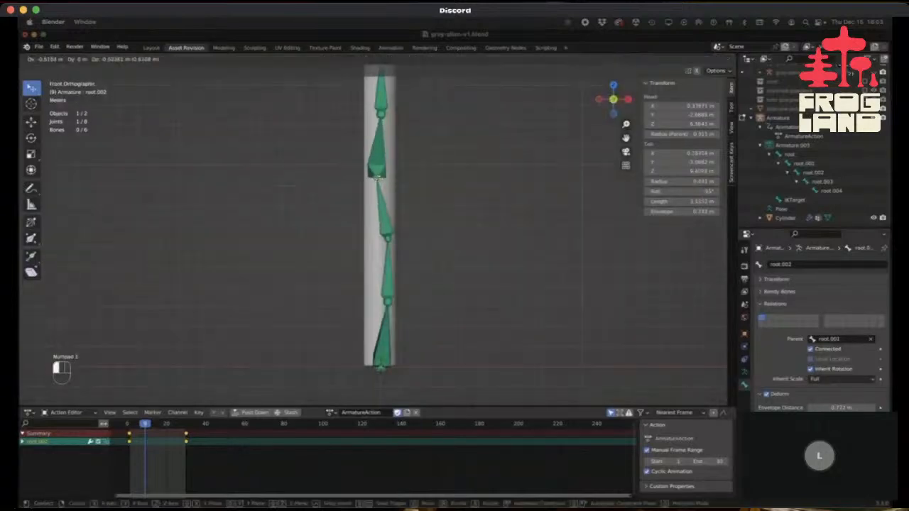
left_click(380, 181)
left_click_drag(388, 240, 380, 240)
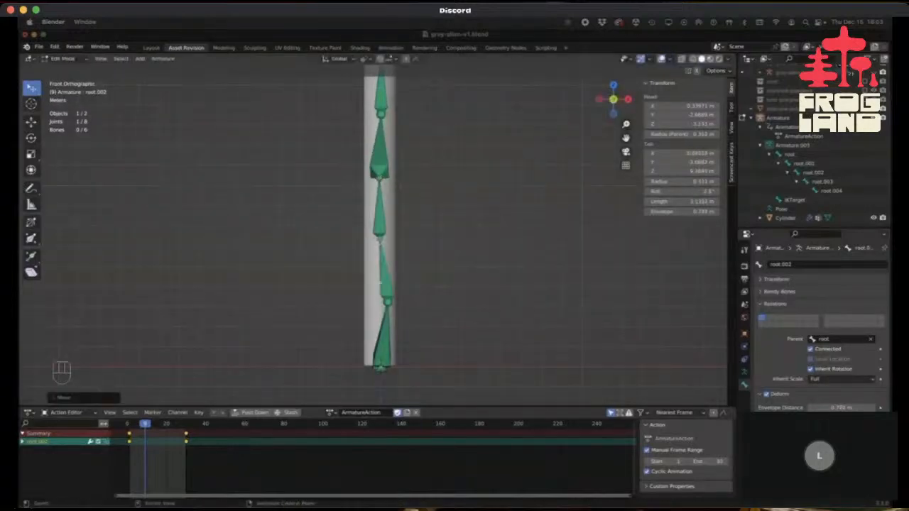
left_click_drag(386, 303, 375, 303)
left_click_drag(380, 237, 383, 238)
left_click_drag(380, 108, 376, 108)
middle_click_drag(420, 108, 433, 124, "shift")
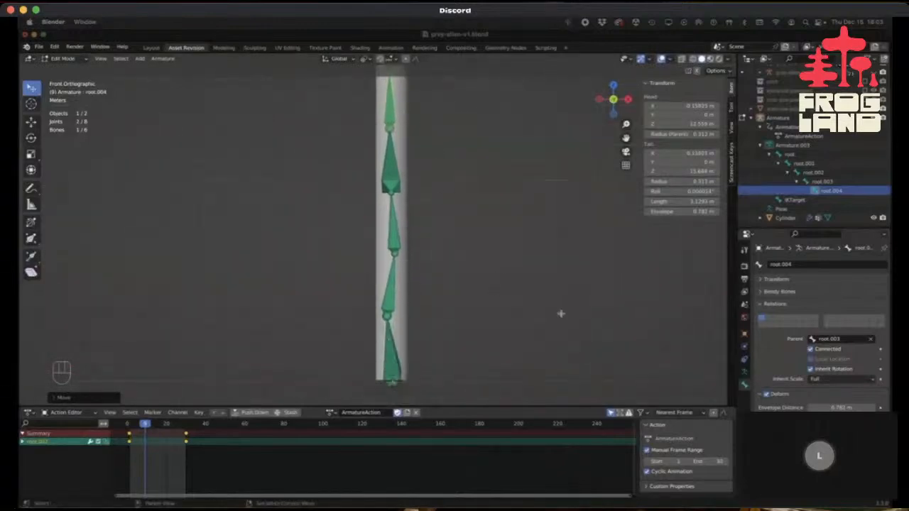
In right orthographic view, move the chain's offset joints back inside the cylinder, leaving slight bends between the bones.
key("KP_3")
left_click_drag(323, 188, 382, 185)
left_click_drag(336, 252, 393, 248)
left_click_drag(337, 315, 388, 312)
left_click_drag(394, 252, 382, 250)
left_click_drag(390, 127, 386, 126)
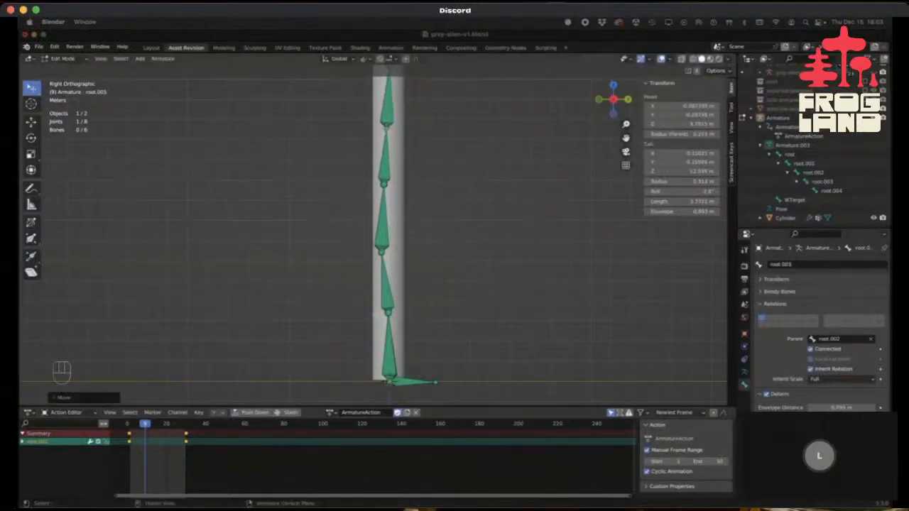
left_click(406, 290)
scroll(410, 277, "down", 3)
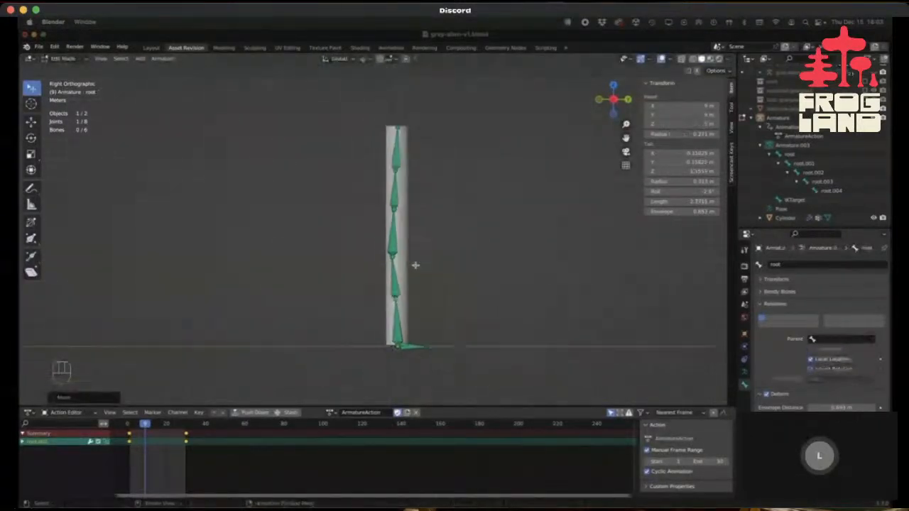
left_click_drag(396, 256, 397, 251)
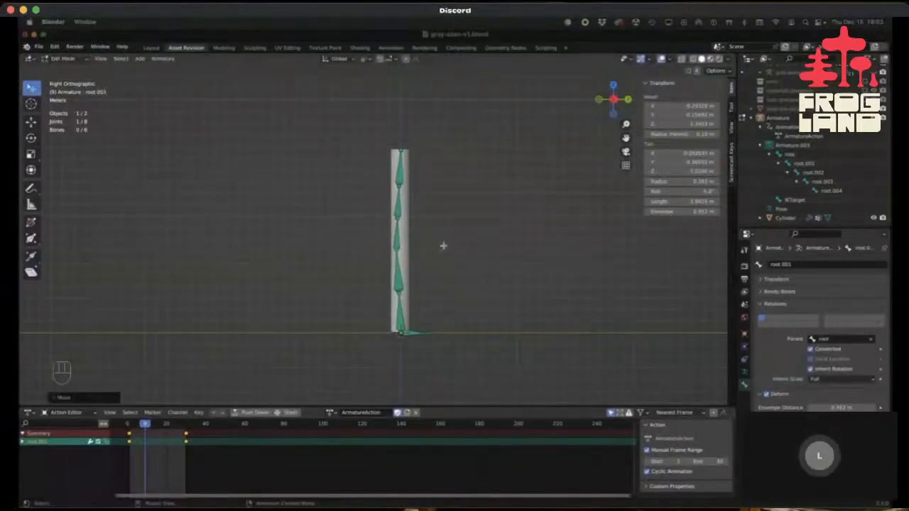
Switch the armature to Pose Mode and examine the IK constraint settings on the root bone.
key("ctrl+Tab")
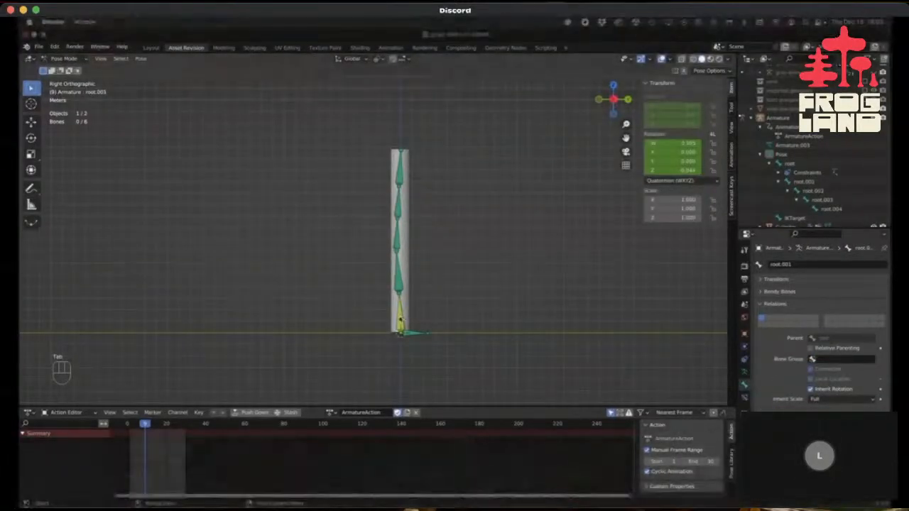
left_click(402, 321)
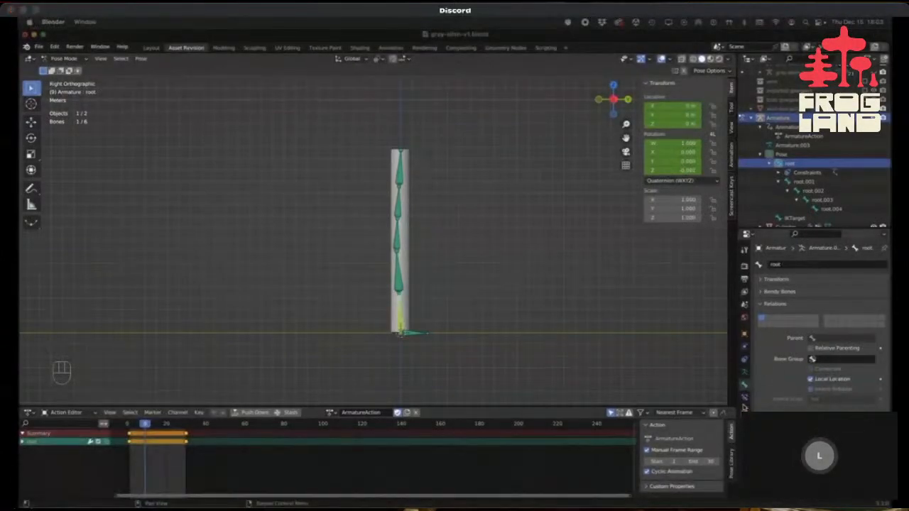
left_click(744, 396)
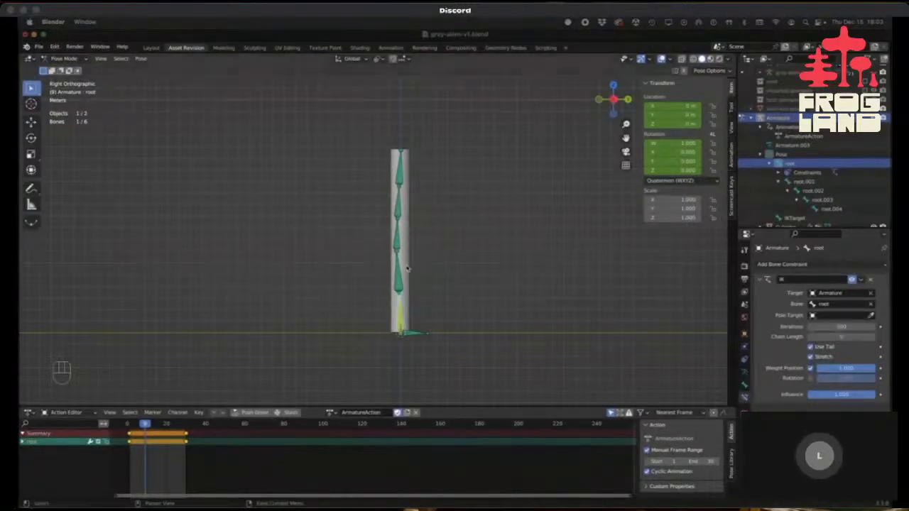
key("Tab")
key("Tab")
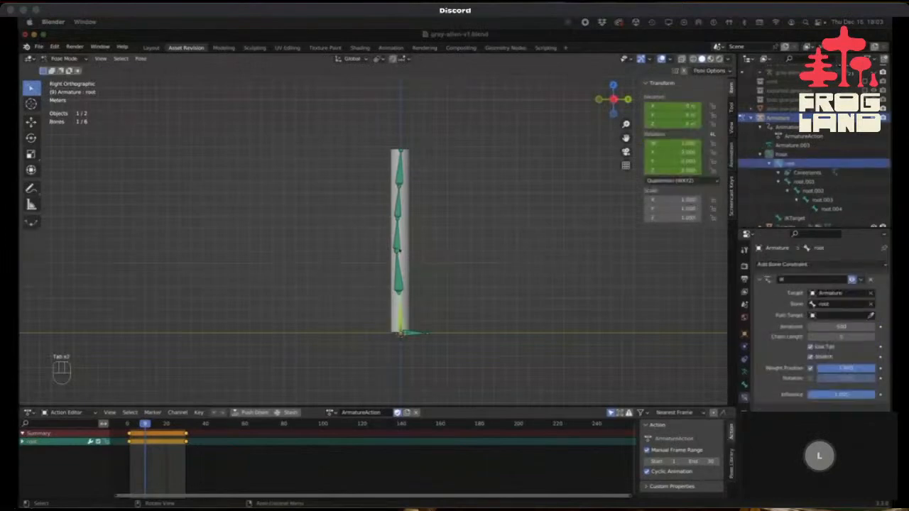
left_click(368, 263)
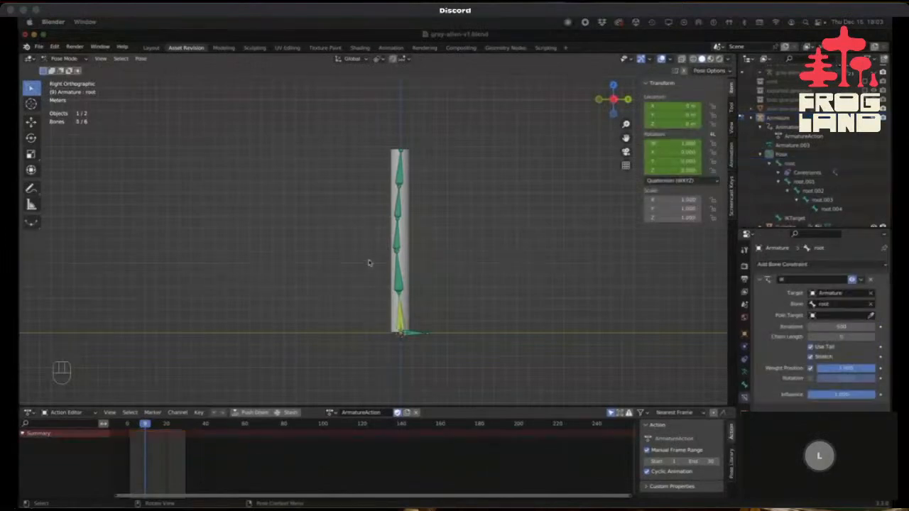
Duplicate the IKTarget bone in Edit Mode and place the copy beside mid-chain, head at about Y -4.63 m, Z 7.07 m.
left_click(414, 335)
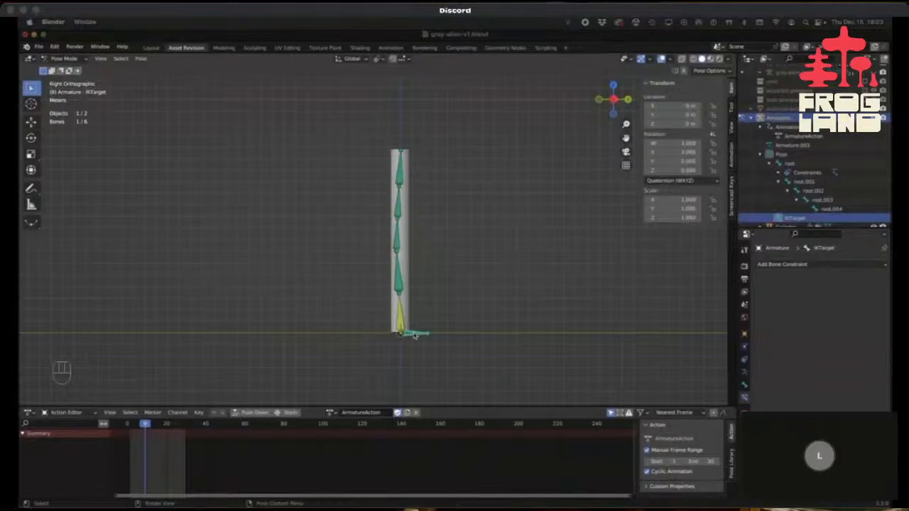
key("Tab")
key("shift+d")
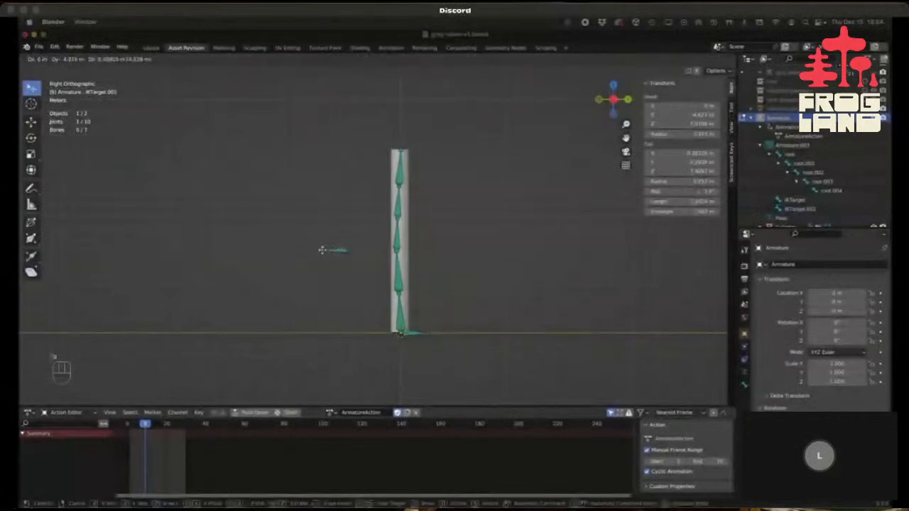
left_click(323, 250)
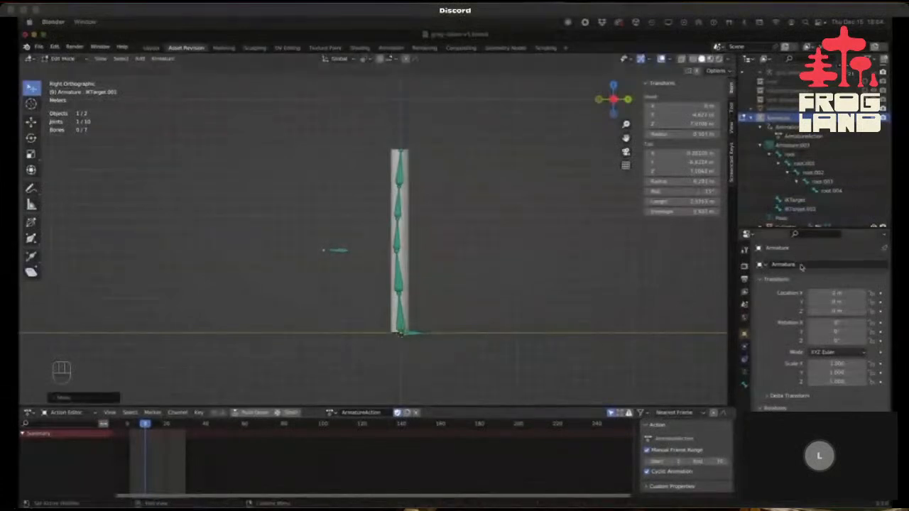
Rename the duplicated IKTarget bone as pole and select the root bone.
left_click(336, 251)
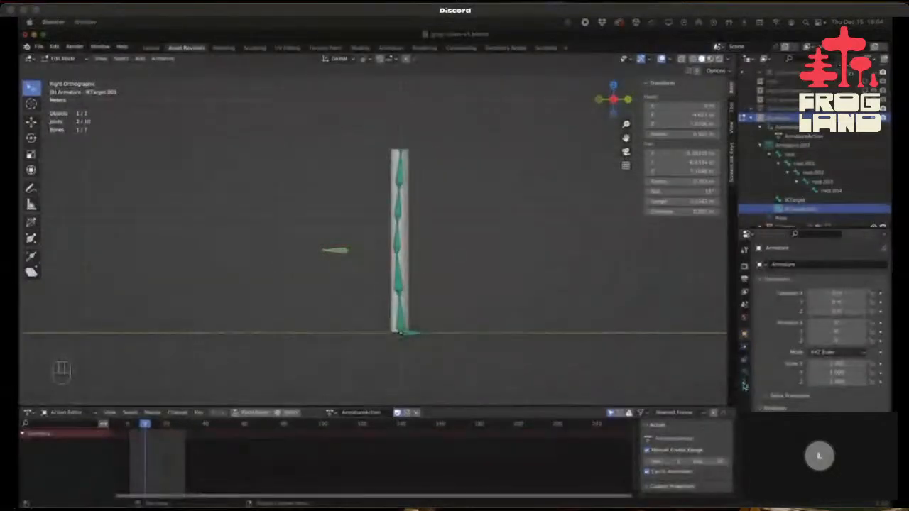
left_click(744, 385)
left_click(805, 263)
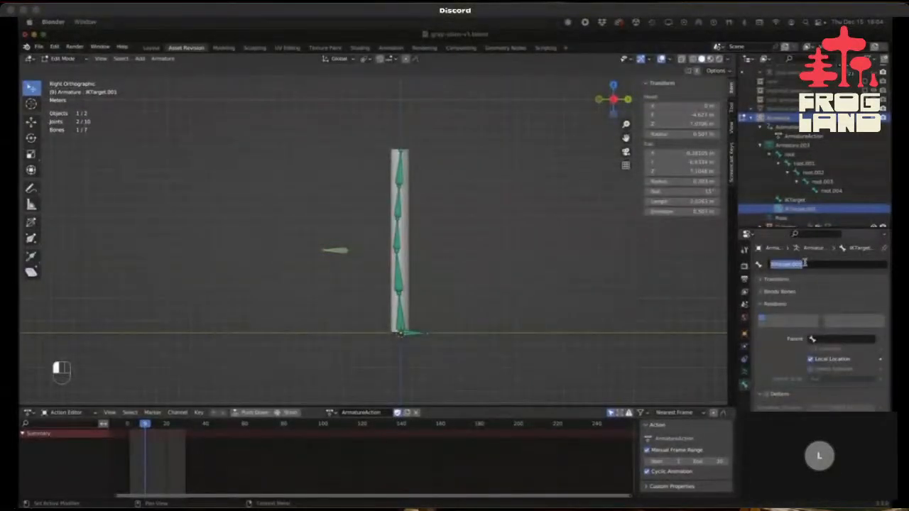
type("H")
key("Return")
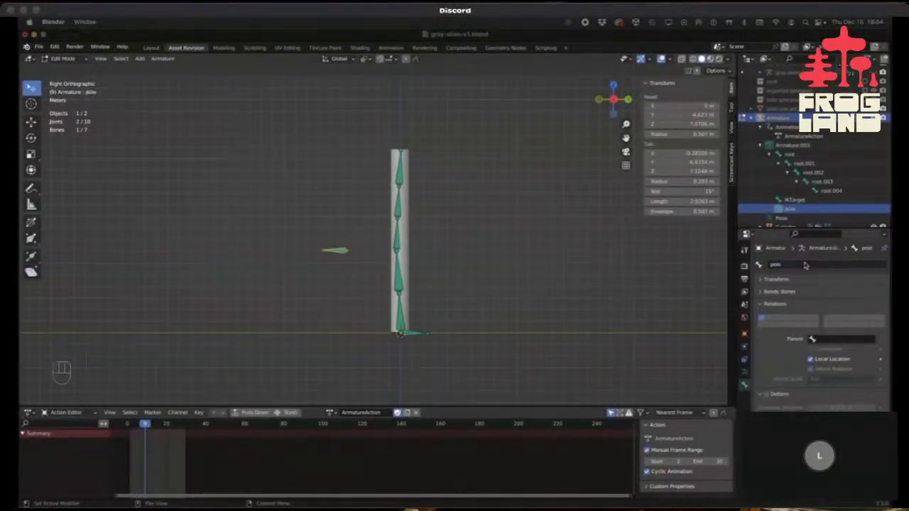
left_click(399, 312)
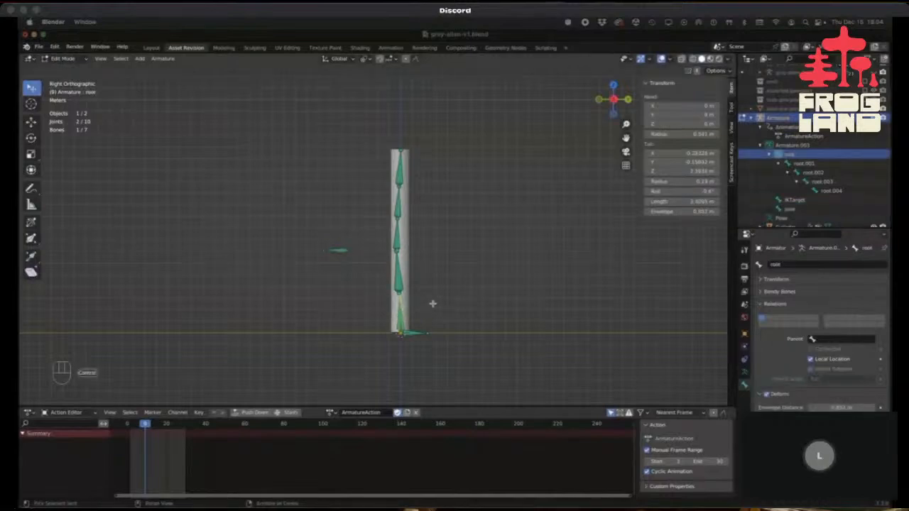
In Pose Mode, set the root bone's IK constraint pole target to Armature with the bone pole.
key("ctrl+Tab")
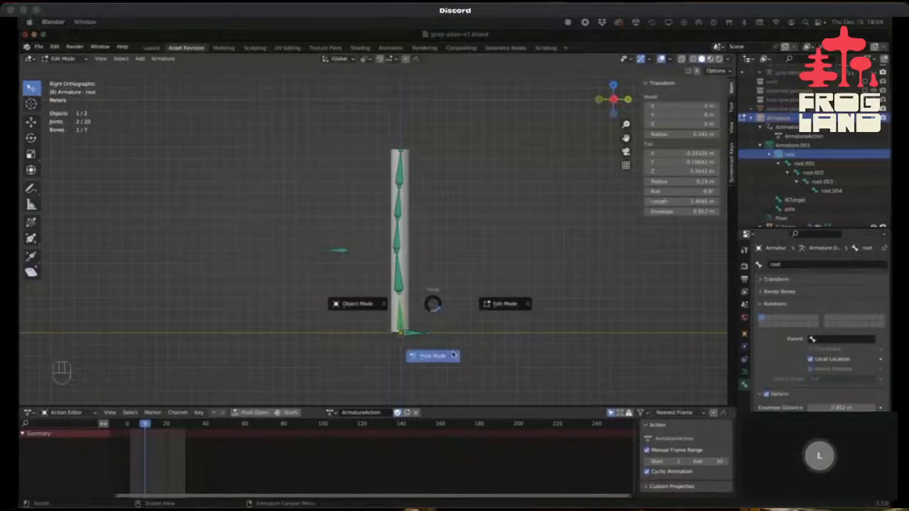
left_click(433, 312)
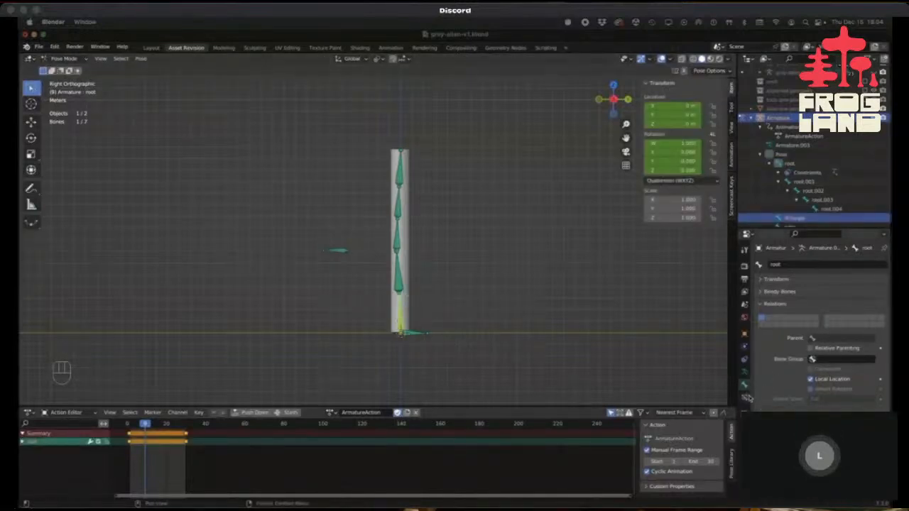
left_click(744, 396)
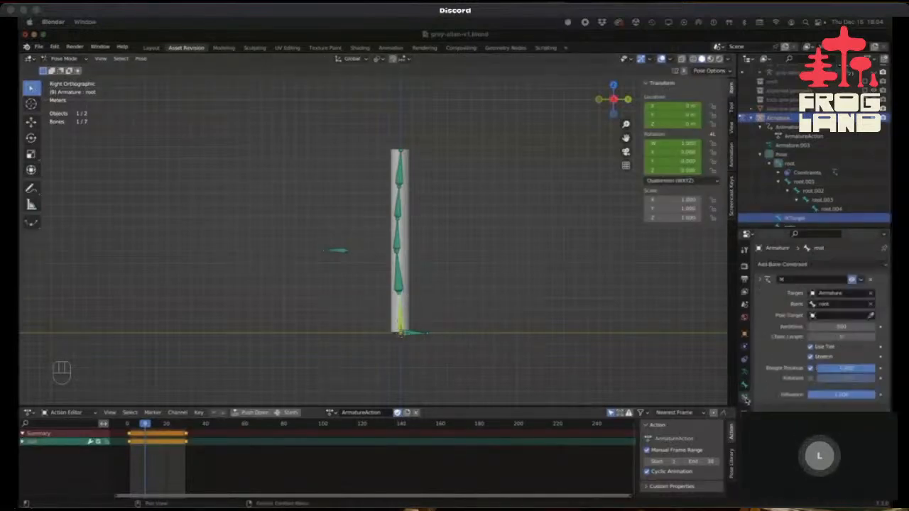
left_click(830, 316)
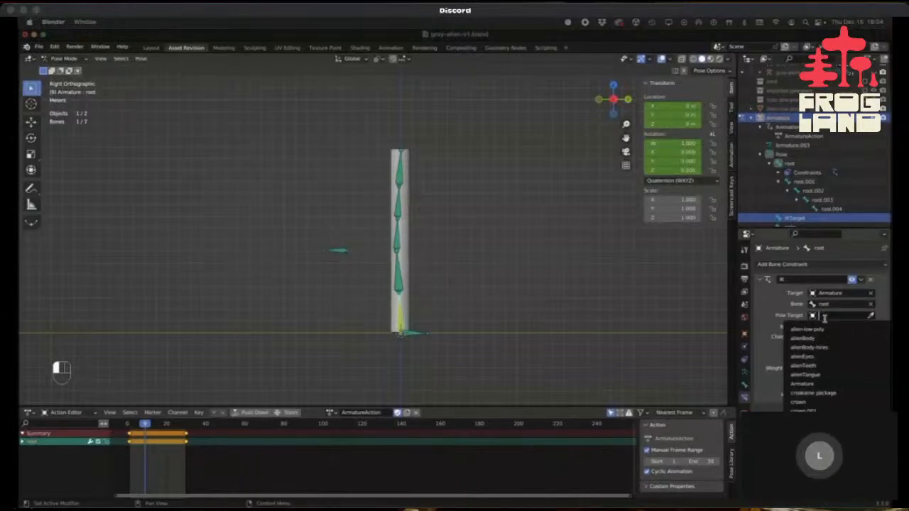
left_click(803, 383)
left_click(838, 325)
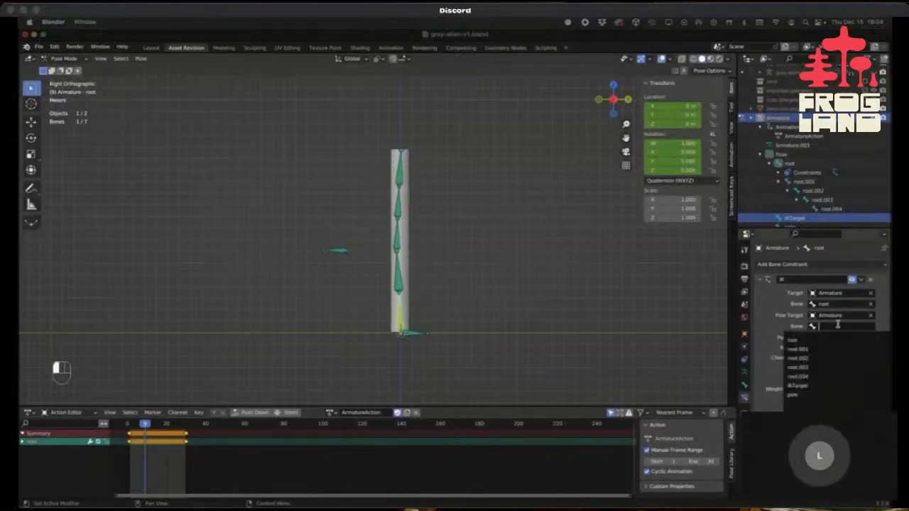
left_click(791, 396)
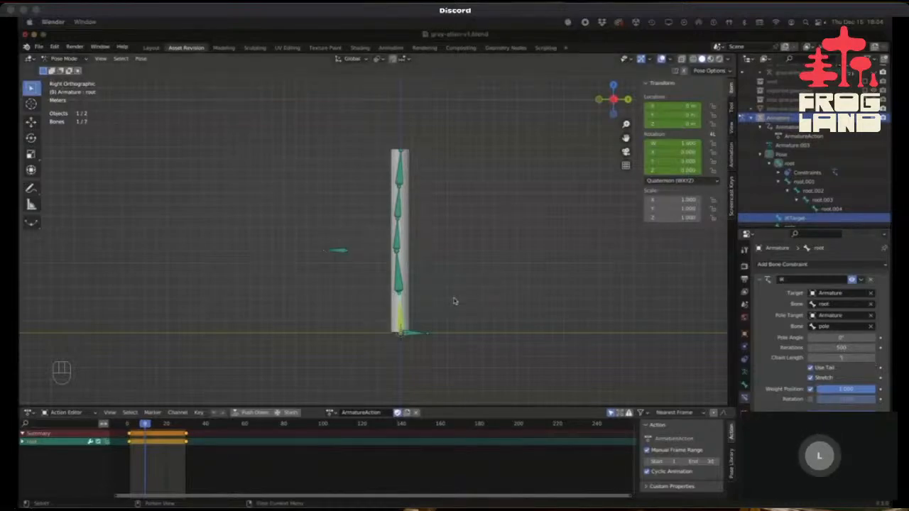
Select the IKTarget bone at the cylinder's base and try to move it.
middle_click_drag(454, 301, 455, 301)
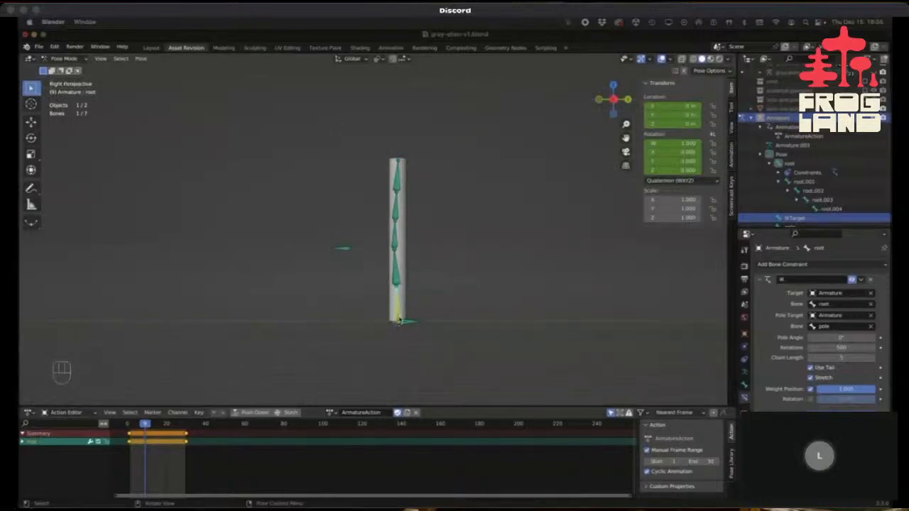
left_click(415, 320)
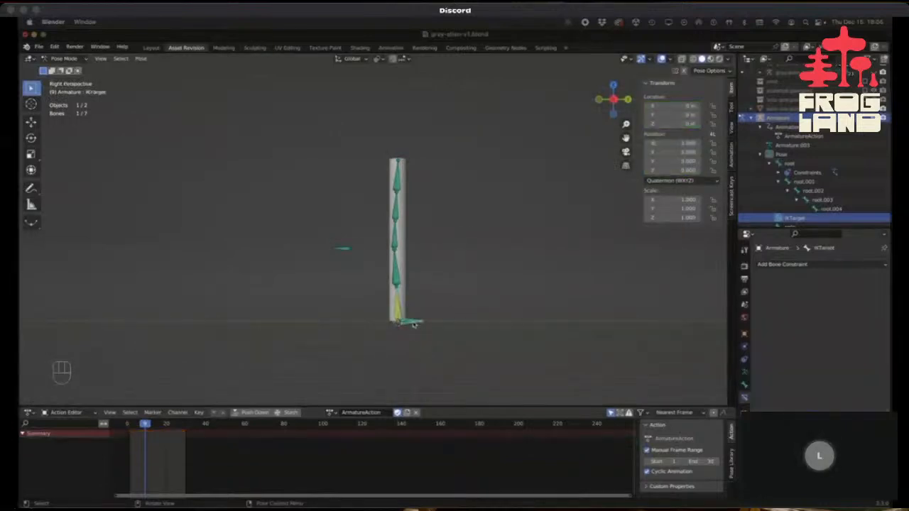
key("g")
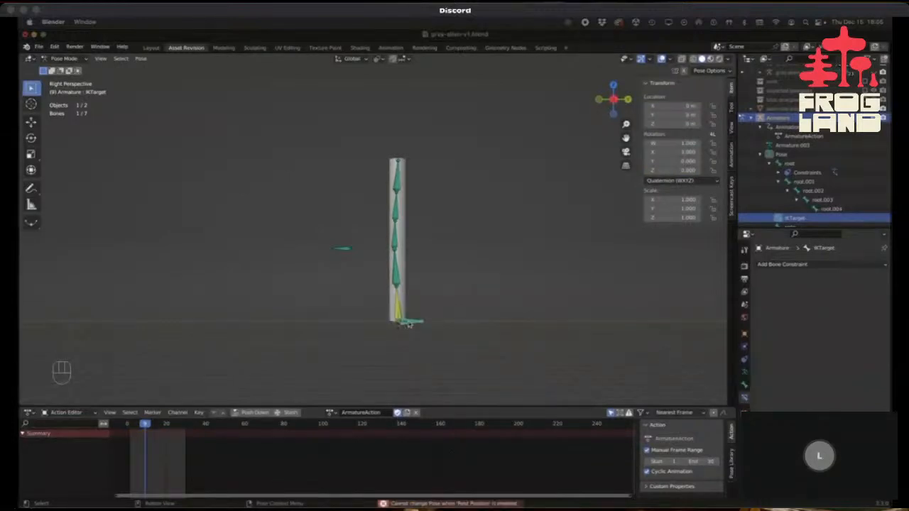
key("g")
Compare the skeleton in Pose Position and Rest Position, ending in Rest Position.
left_click(745, 372)
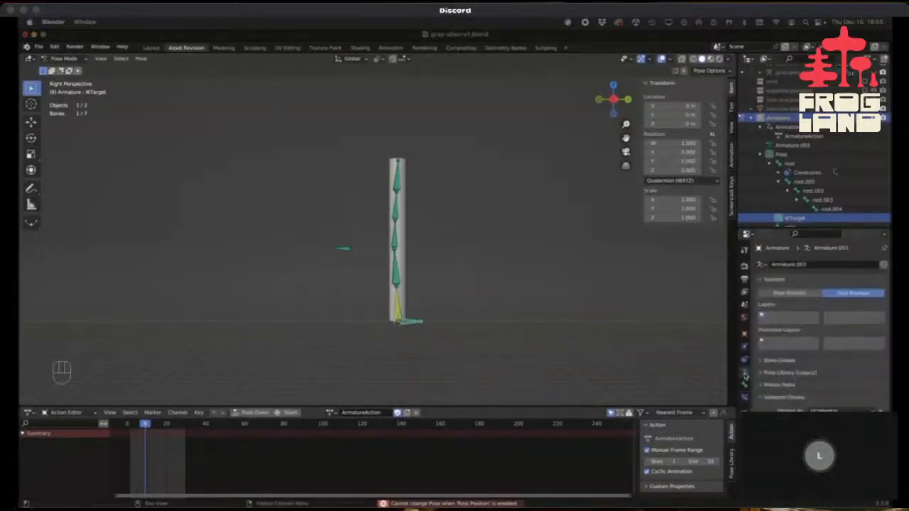
left_click(789, 293)
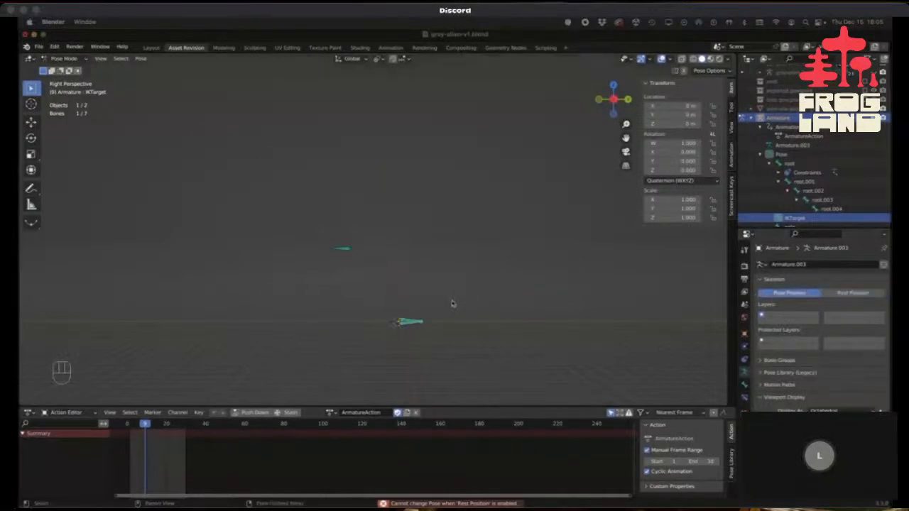
left_click(863, 293)
left_click(788, 294)
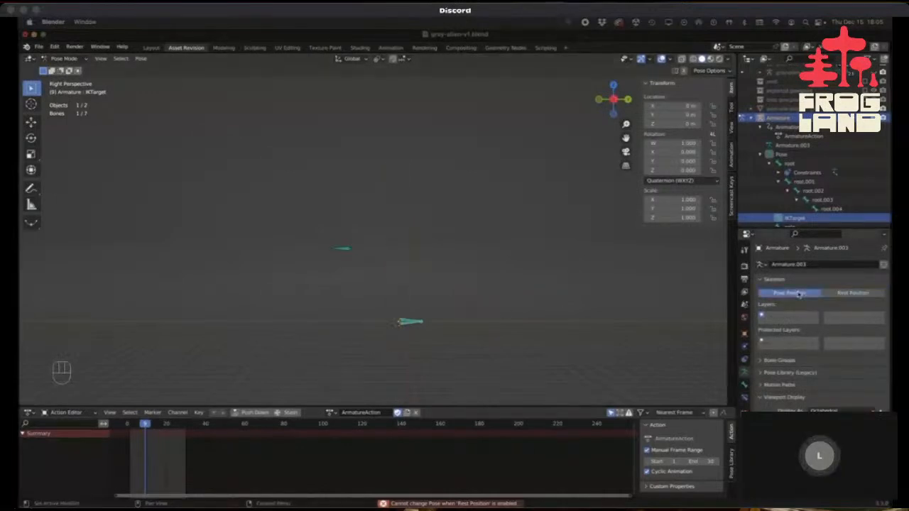
left_click(856, 293)
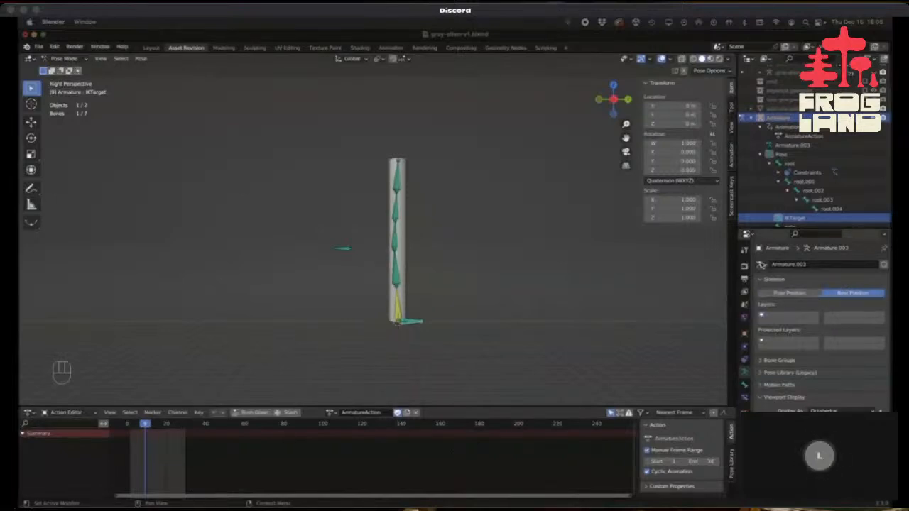
Switch the armature object's data to the data-block named Armature and inspect its bones from several angles.
left_click(761, 264)
left_click(776, 296)
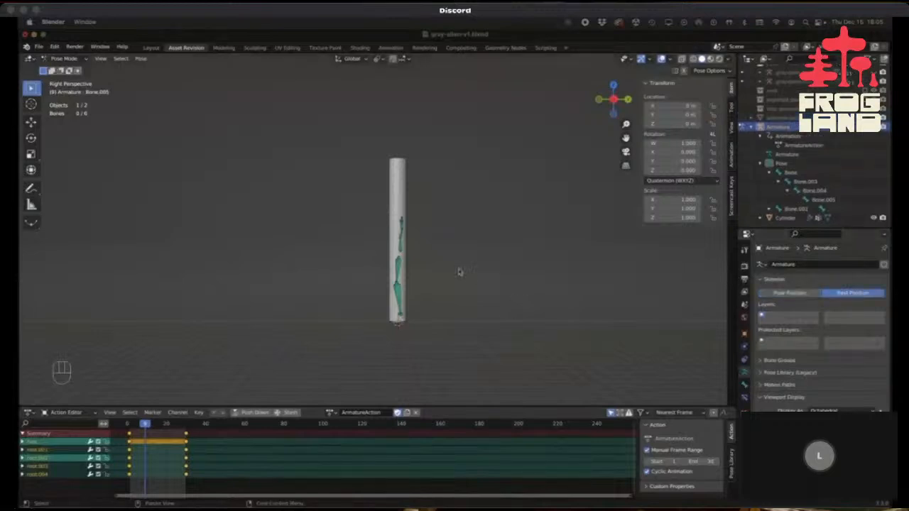
middle_click_drag(382, 244, 409, 293)
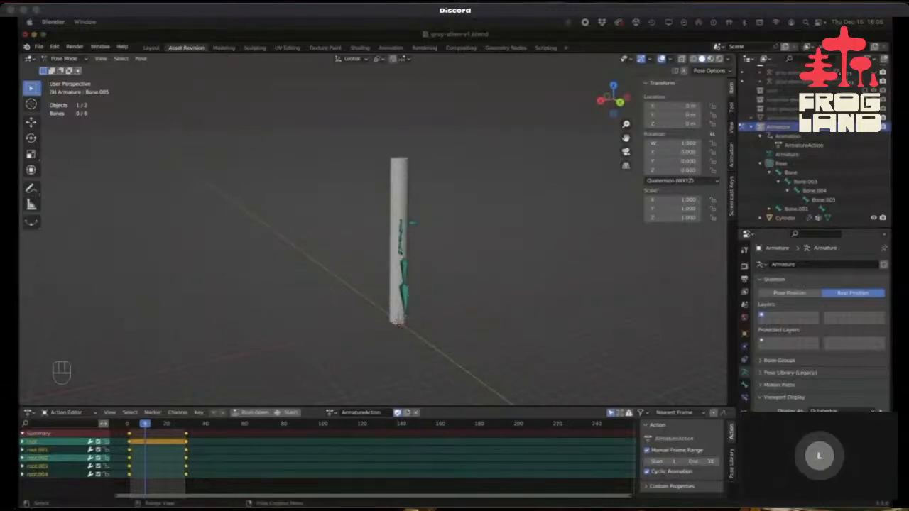
left_click(399, 252)
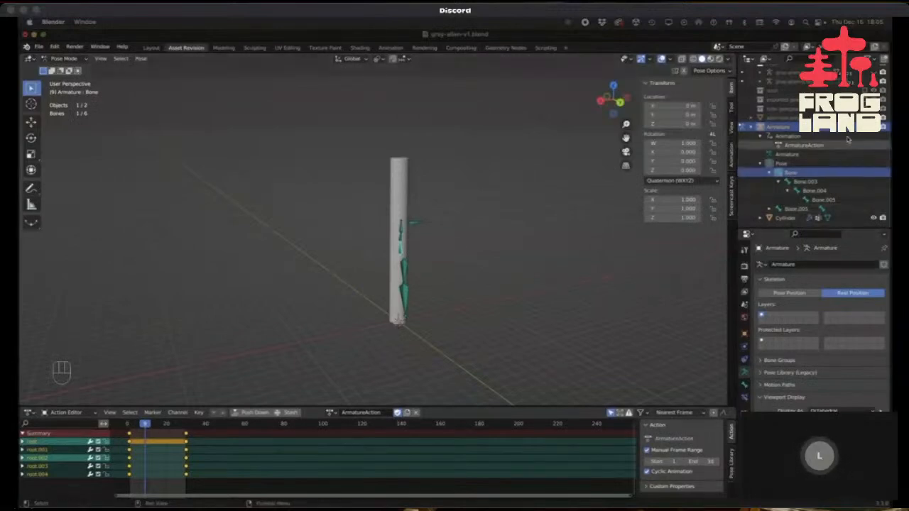
mouse_move(438, 285)
middle_mouse_down()
mouse_move(538, 264)
mouse_move(615, 269)
mouse_move(535, 274)
mouse_move(626, 272)
mouse_move(577, 273)
middle_mouse_up()
left_click(393, 302)
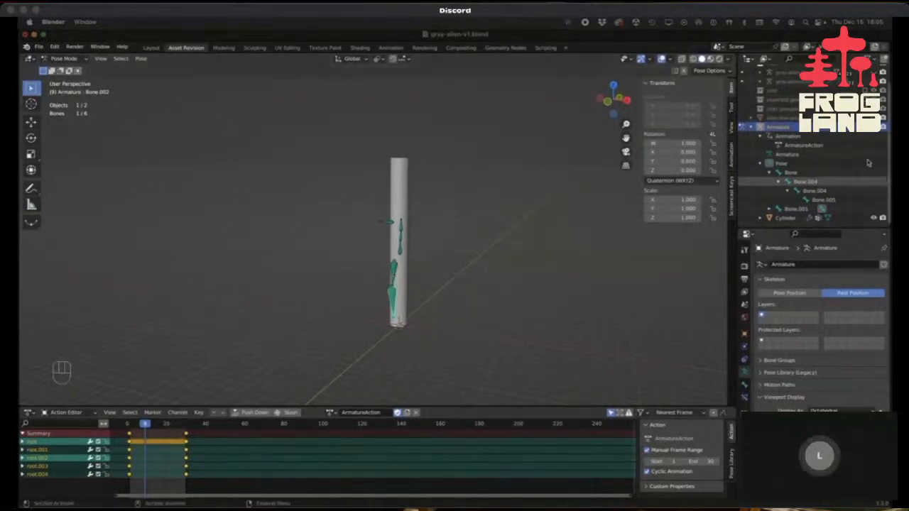
Delete the old Armature object, add a new single-bone armature at the cylinder's base, and open its skeleton settings.
left_click(761, 128)
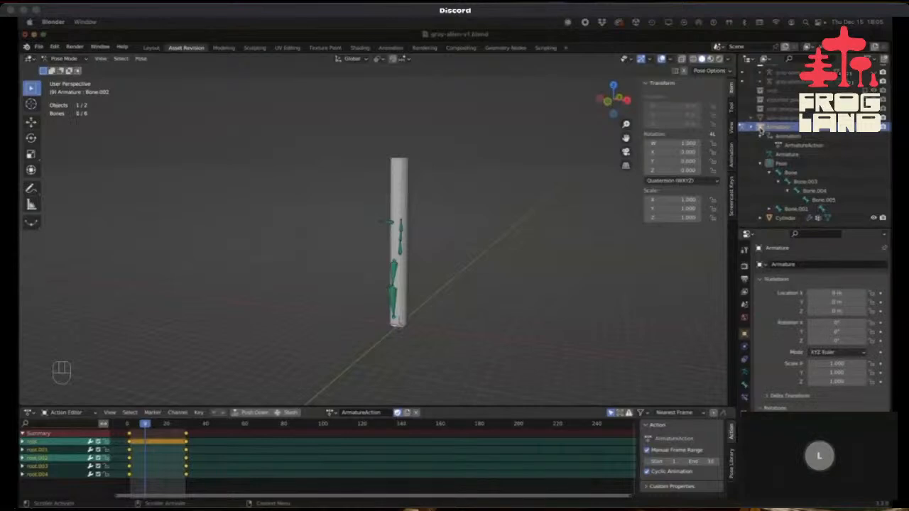
key("Delete")
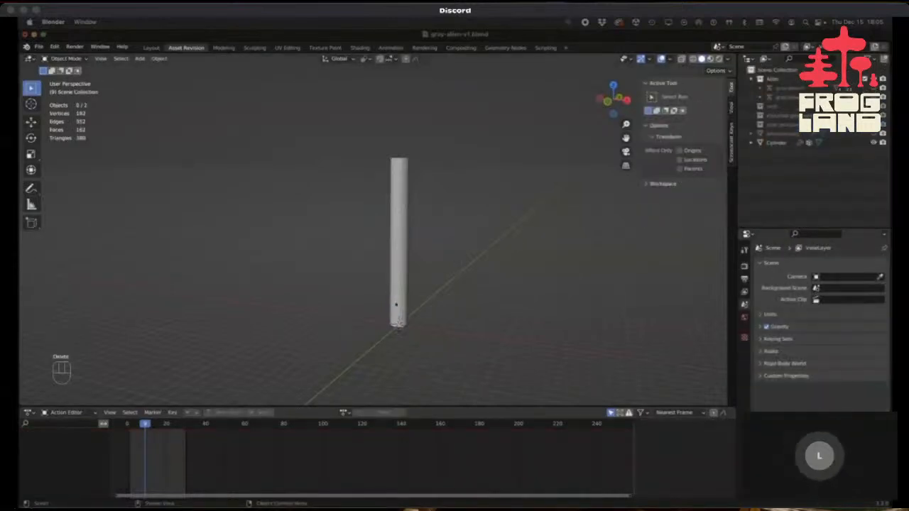
left_click(396, 318)
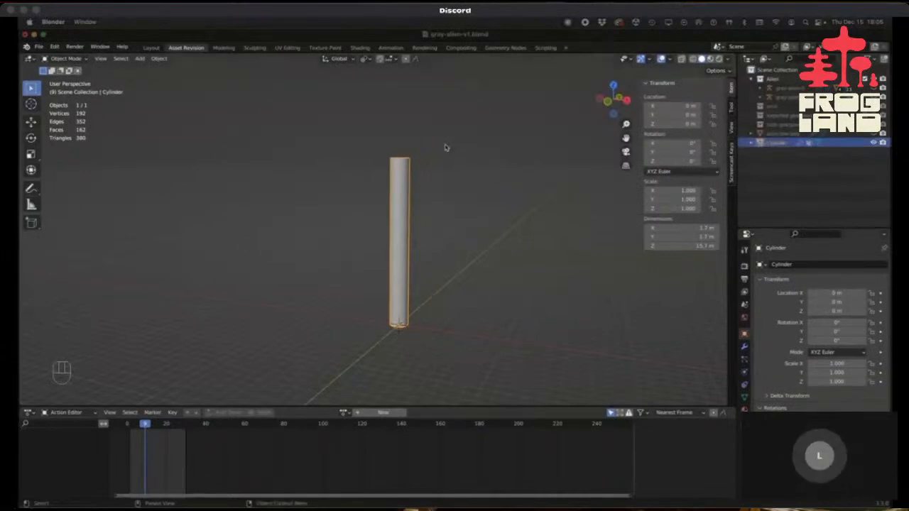
left_click(159, 58)
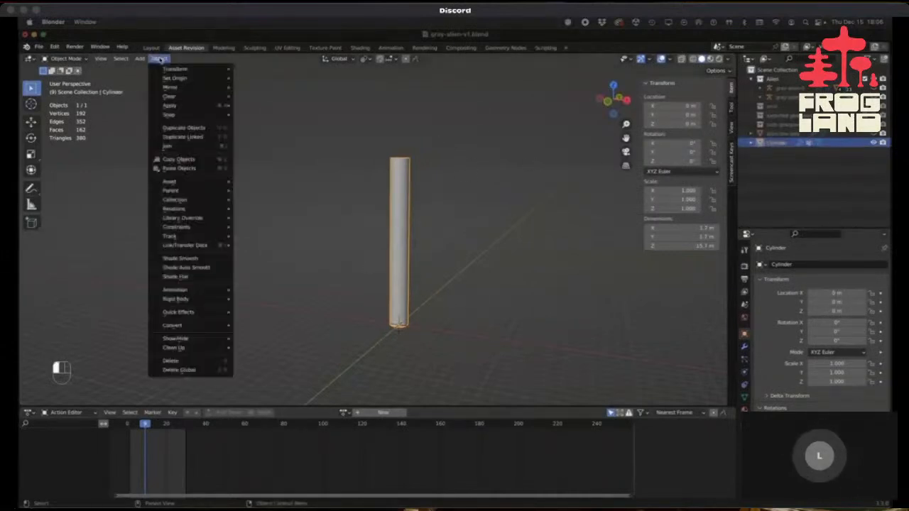
mouse_move(137, 59)
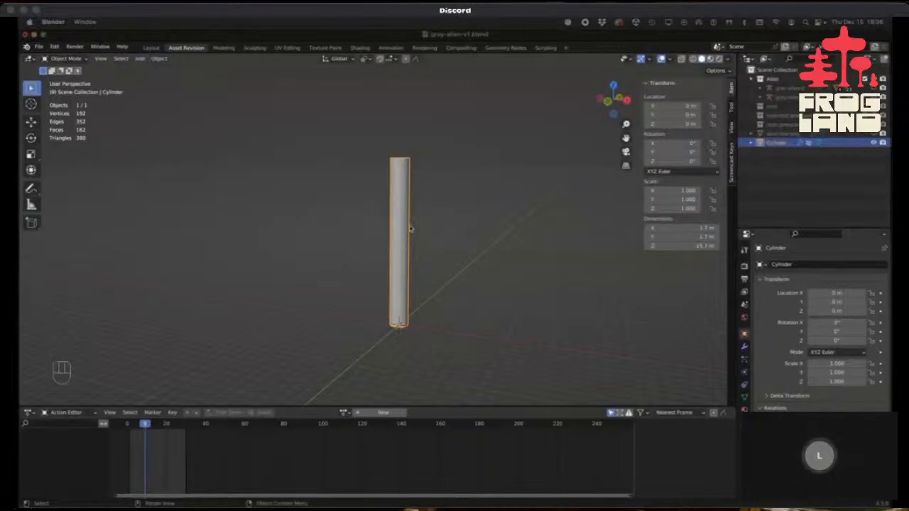
left_click(136, 60)
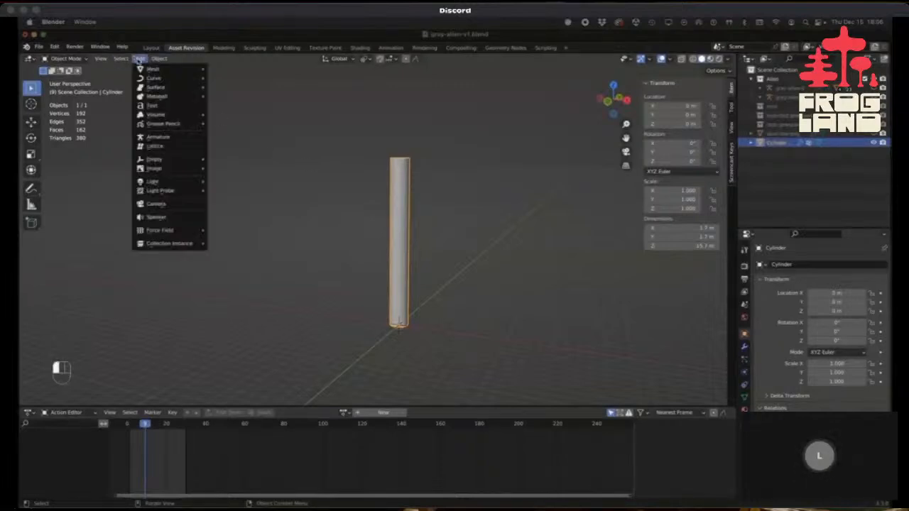
left_click(149, 137)
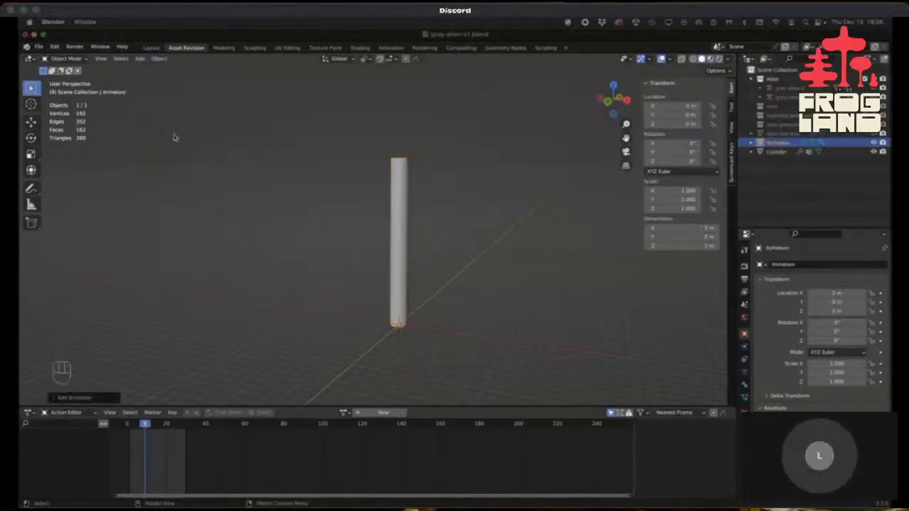
left_click(752, 142)
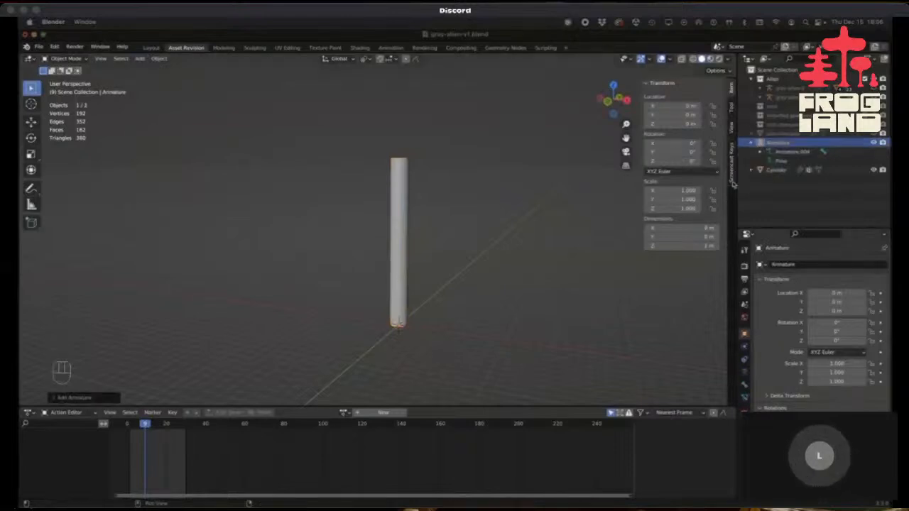
left_click(744, 378)
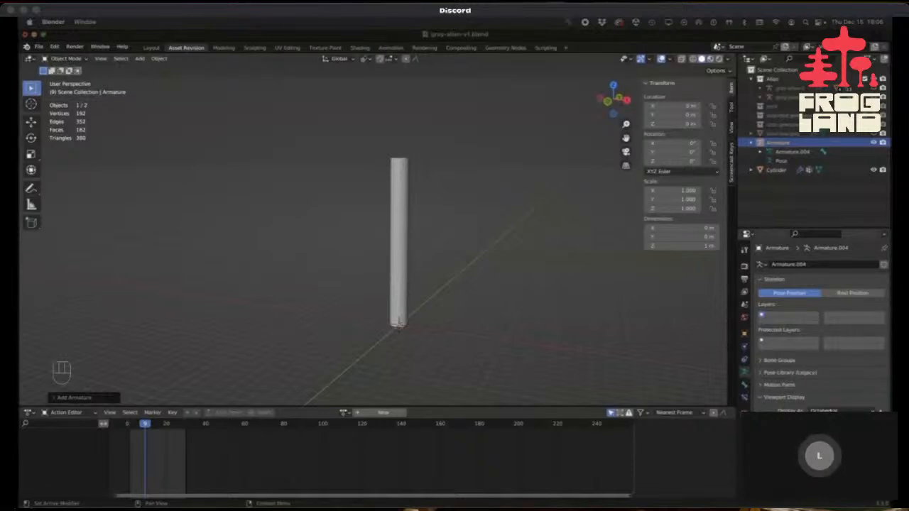
Put the new armature in Edit Mode in front orthographic view and turn on the wireframe overlay.
scroll(397, 349, "up", 4)
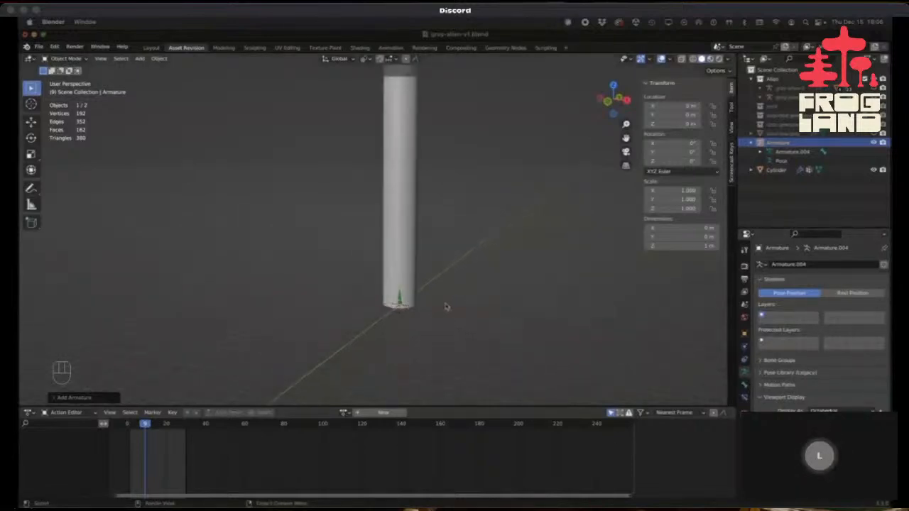
key("Tab")
middle_click_drag(445, 307, 447, 299)
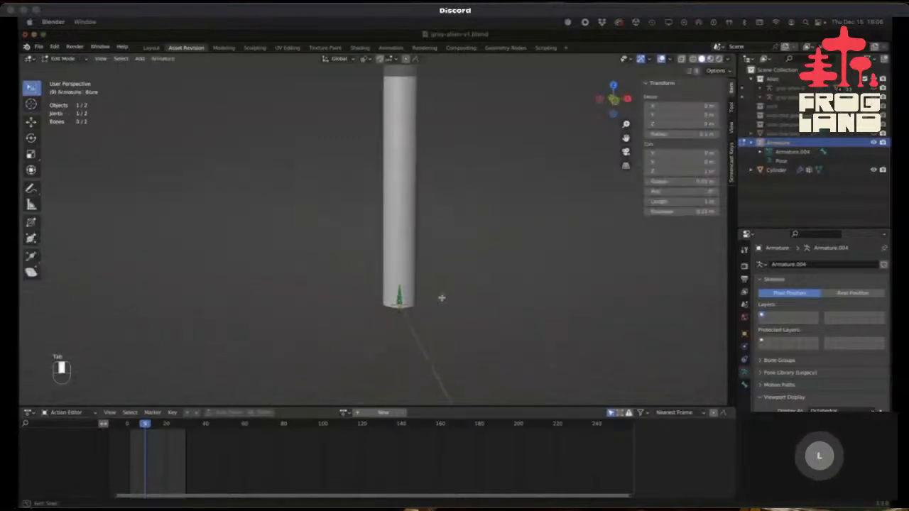
key("KP_1")
left_click_drag(405, 296, 404, 250)
key("super+z")
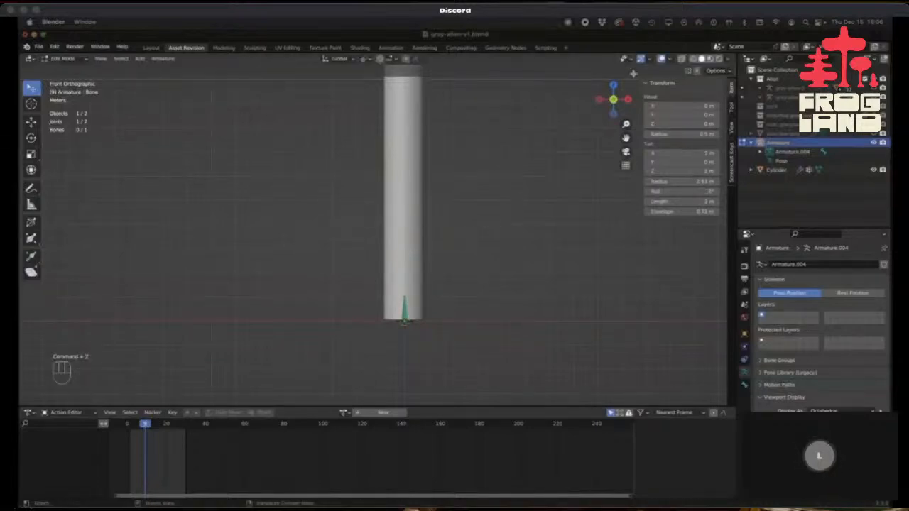
left_click(669, 60)
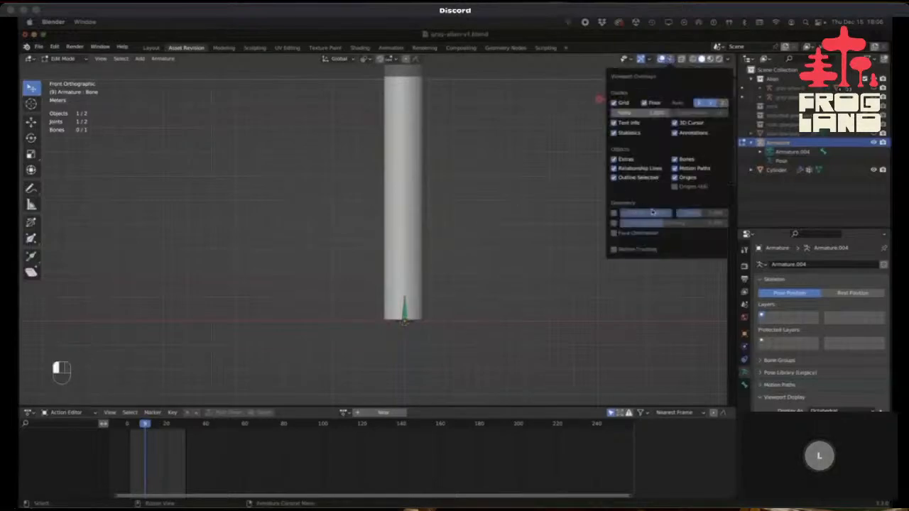
left_click(614, 213)
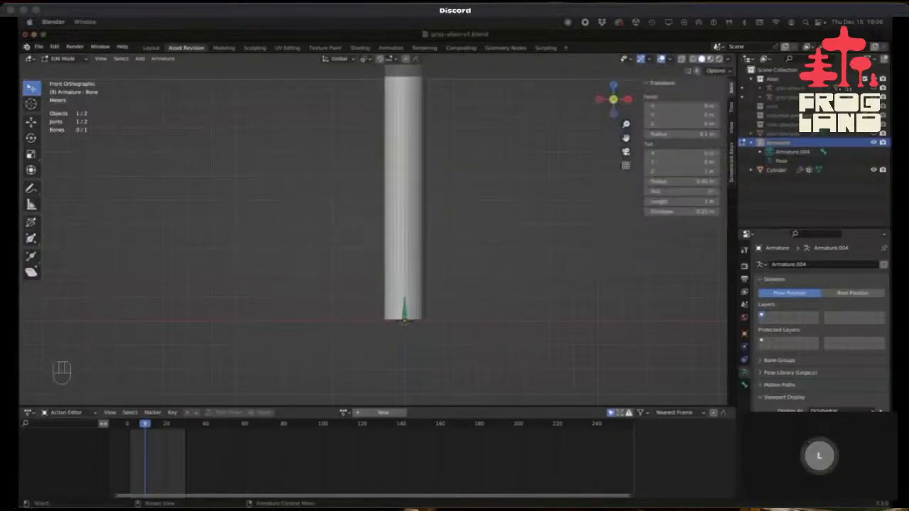
Move the bone's tail straight up along Z to about one fifth of the cylinder's height.
key("g")
key("z")
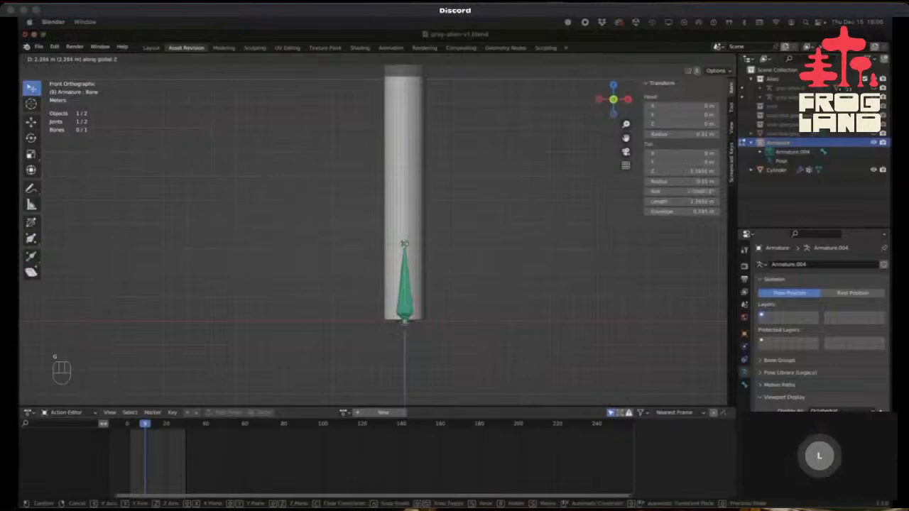
left_click(405, 243)
Extrude four more bones end to end from the first bone's tail, up to the top of the cylinder.
key("e")
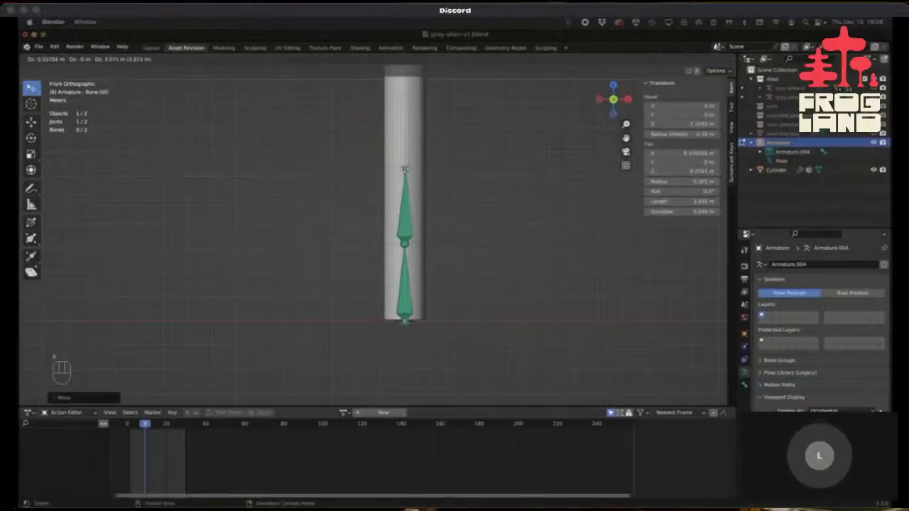
left_click(405, 169)
scroll(427, 168, "down", 4)
scroll(427, 169, "down", 2)
key("e")
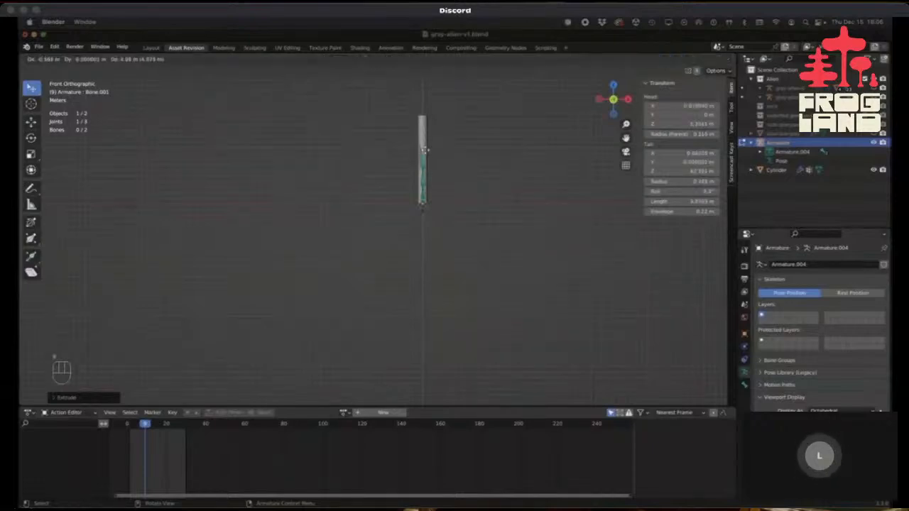
left_click(428, 149)
key("e")
left_click(427, 132)
key("e")
left_click(422, 115)
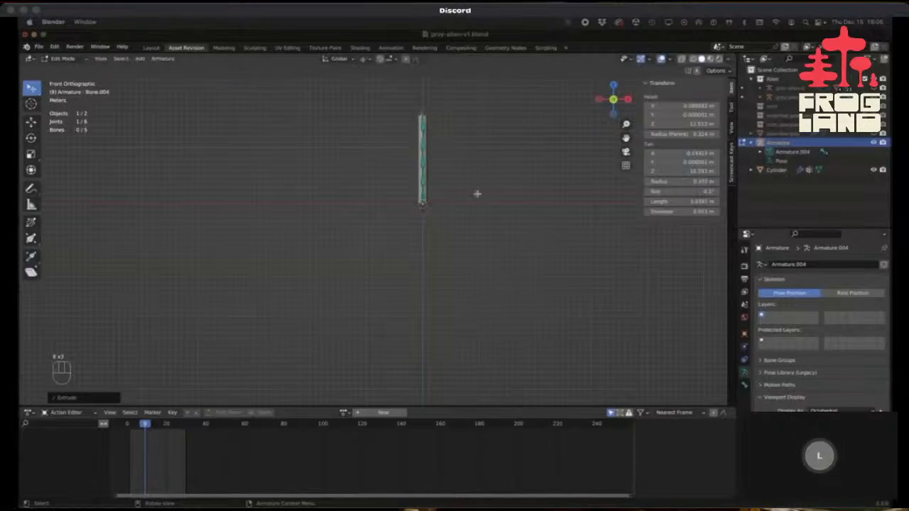
Select all five bones of the chain and recalculate their roll to the view axis.
scroll(444, 163, "up", 2)
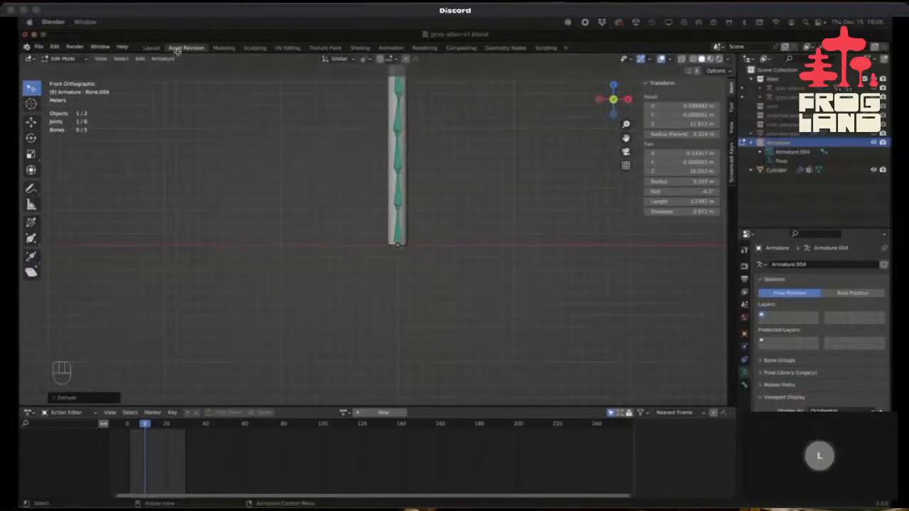
scroll(419, 234, "down", 3)
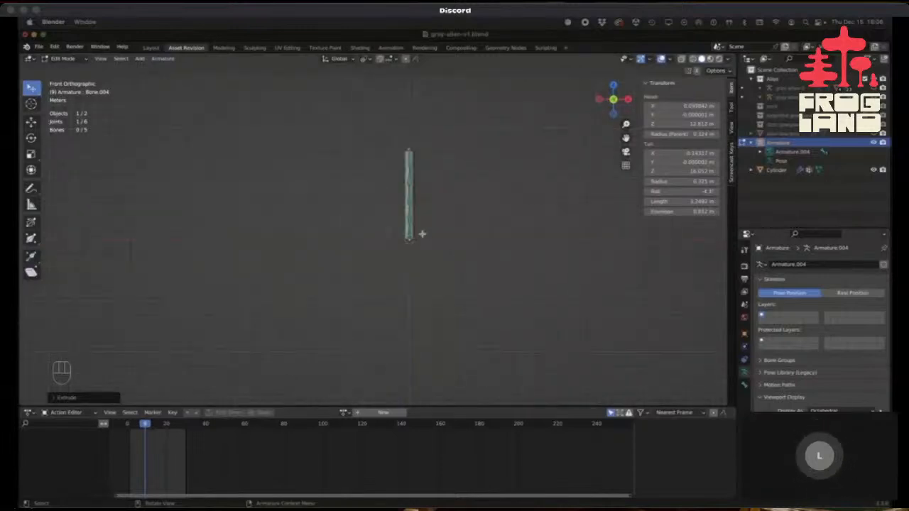
key("l")
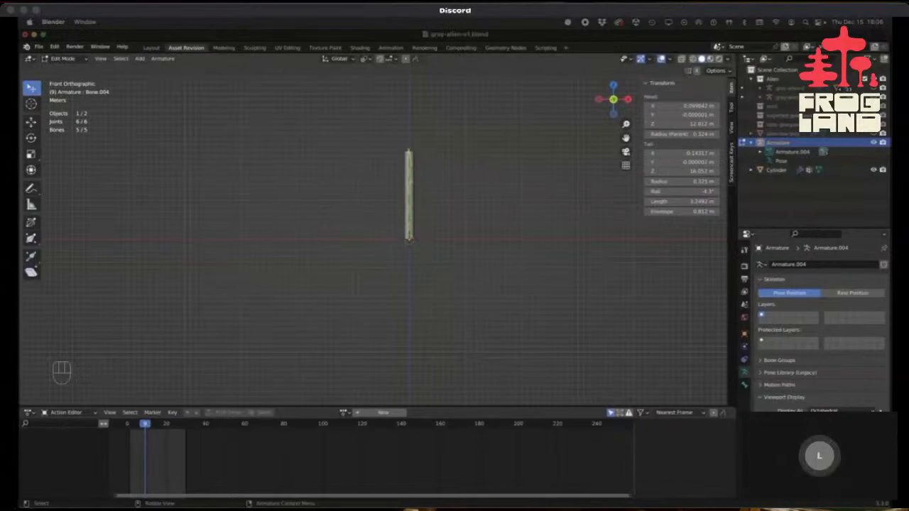
scroll(409, 146, "up", 3)
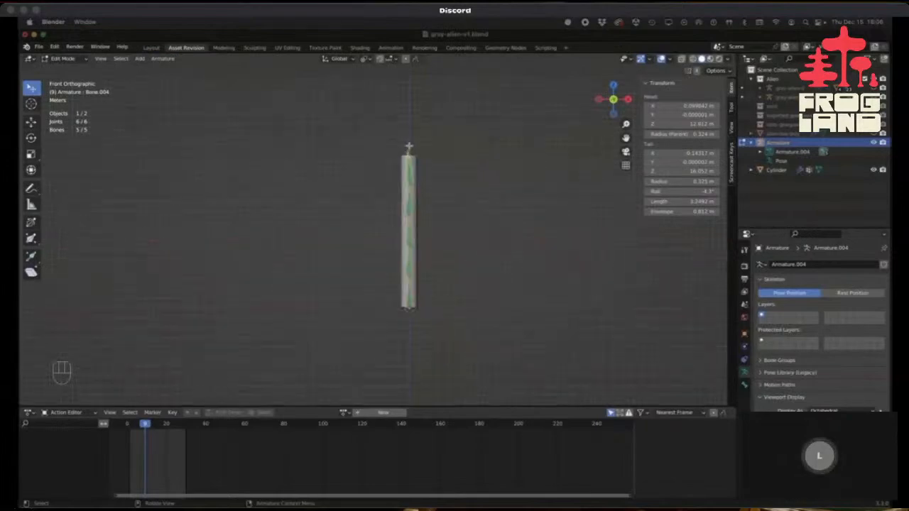
left_click(162, 60)
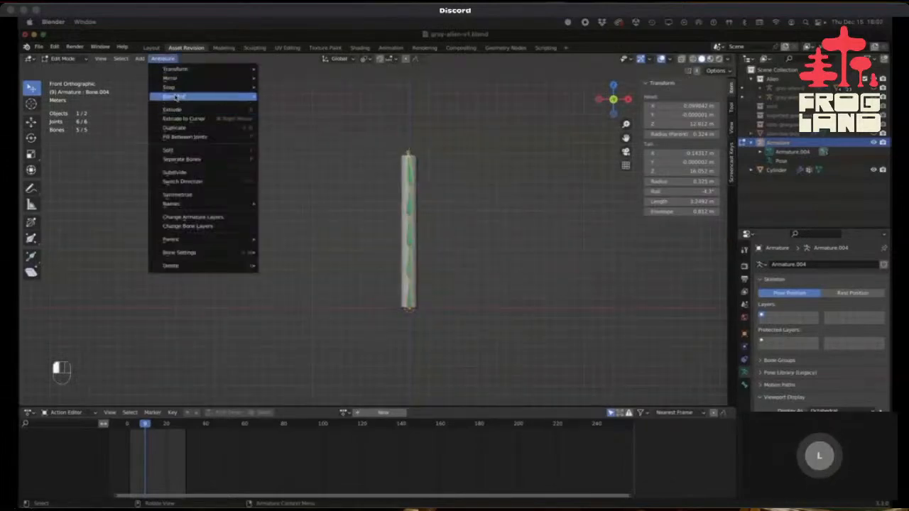
mouse_move(178, 98)
mouse_move(318, 99)
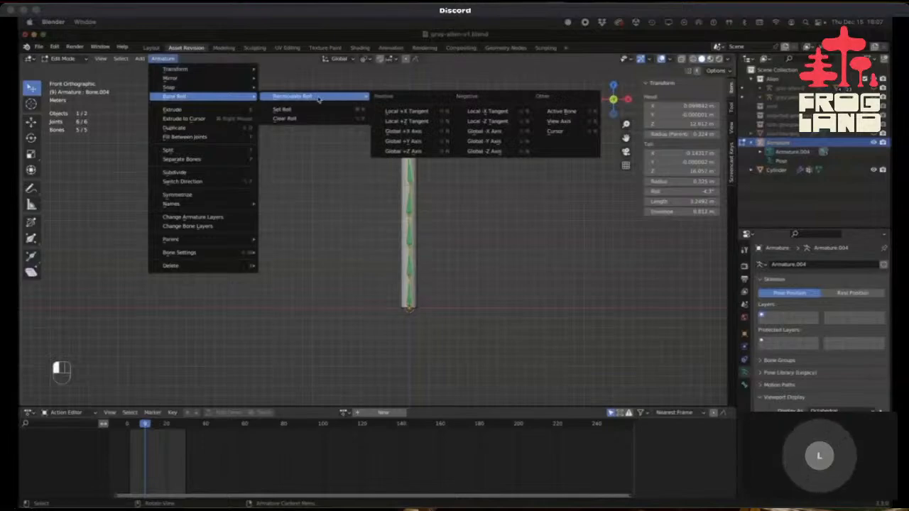
left_click(567, 123)
scroll(441, 220, "up", 4)
scroll(441, 219, "down", 3)
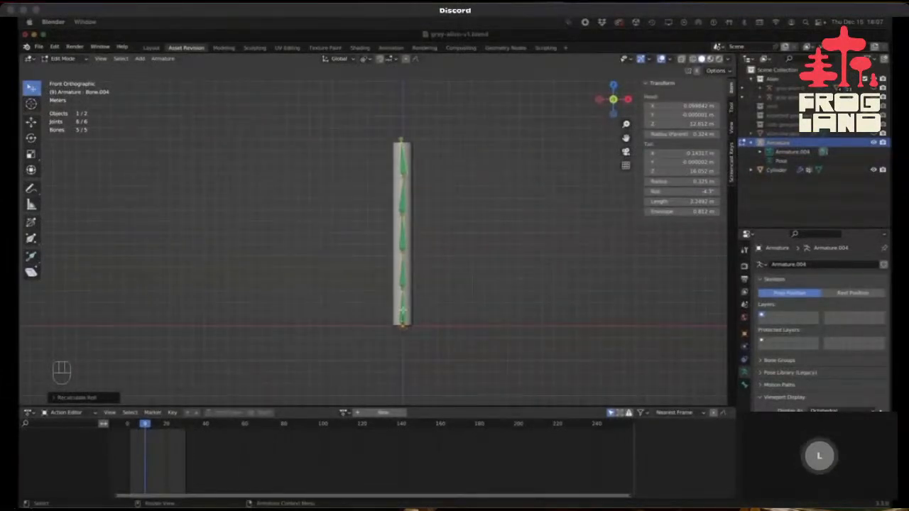
left_click(402, 311)
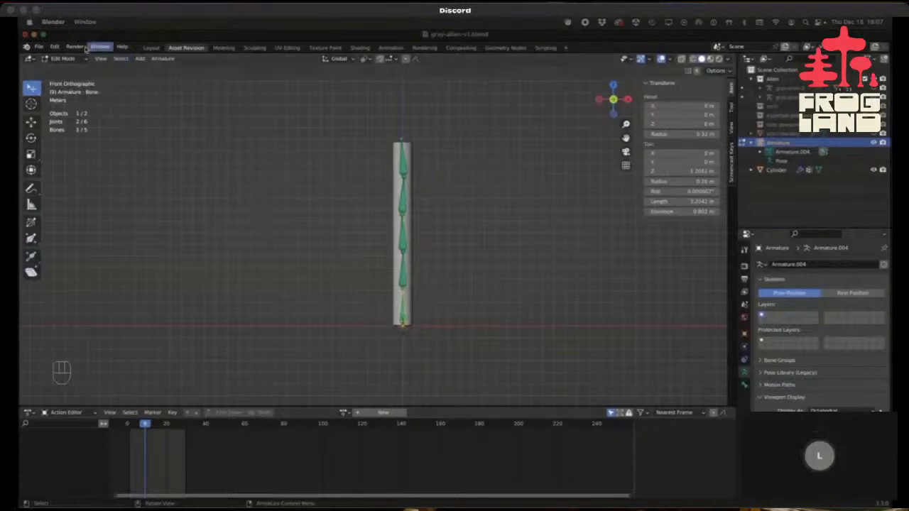
left_click(61, 60)
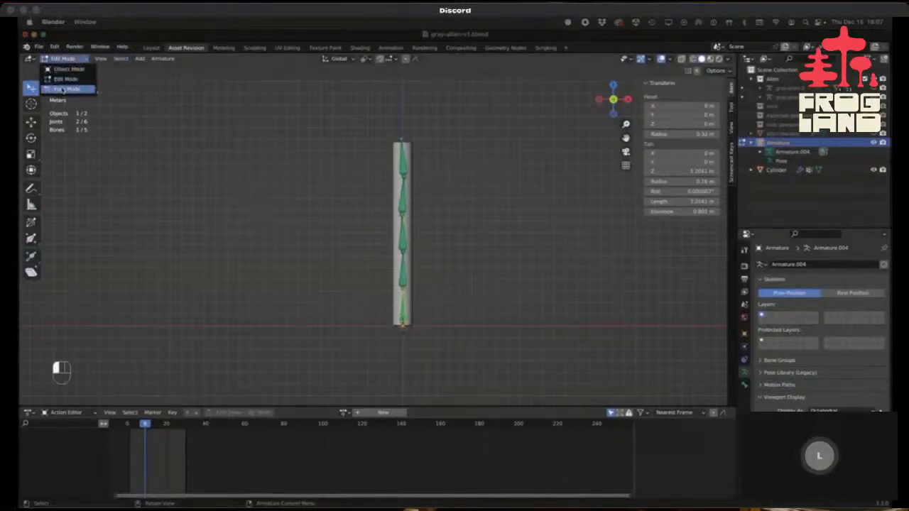
left_click(66, 88)
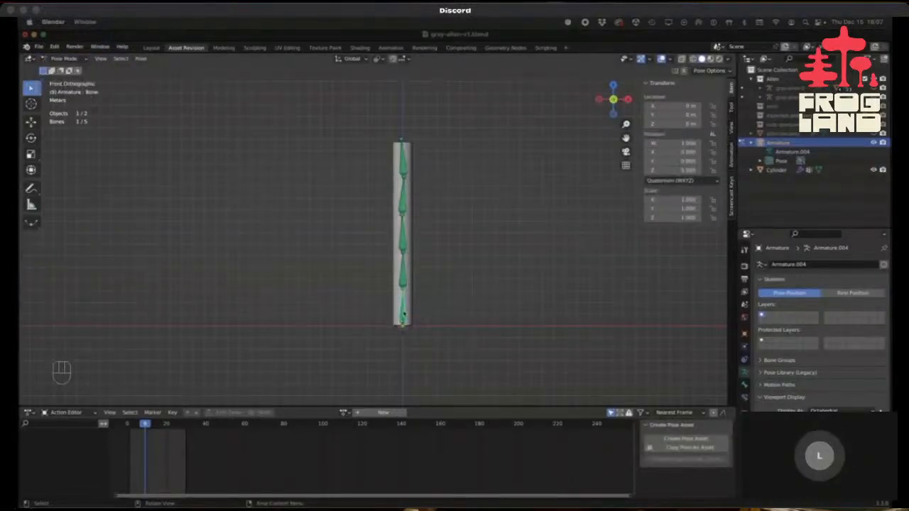
key("Tab")
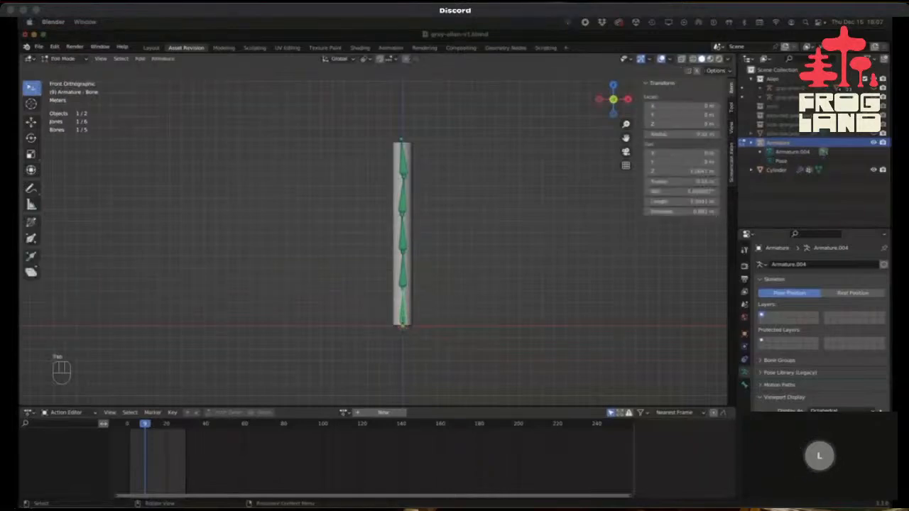
Extrude a horizontal bone about 2.2 m long toward +X from the chain's base joint and move it clear of the cylinder.
key("l")
scroll(402, 325, "up", 3)
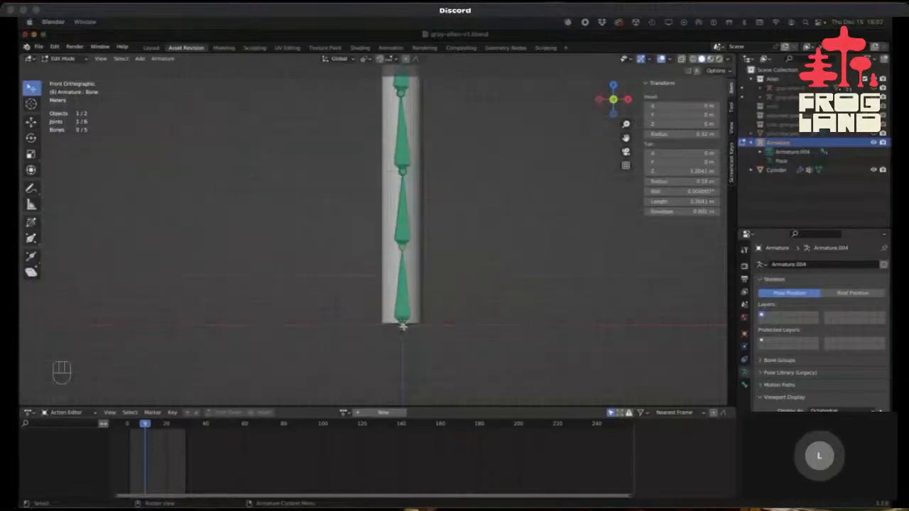
key("e")
left_click(455, 324)
key("g")
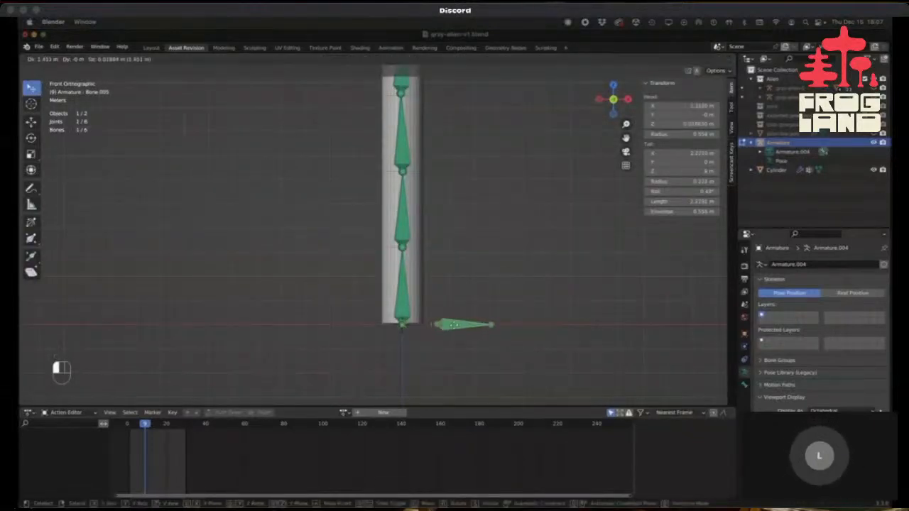
left_click(452, 325)
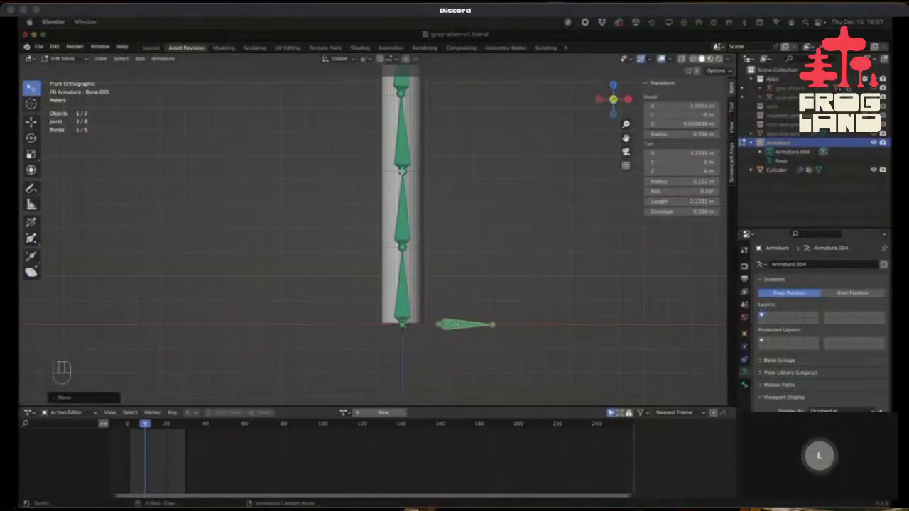
Extrude a horizontal bone about 2.4 m long toward -X from the joint between the second and third bones, and try moving it away.
left_click(403, 170)
key("e")
left_click(343, 171)
left_click_drag(388, 171, 331, 171)
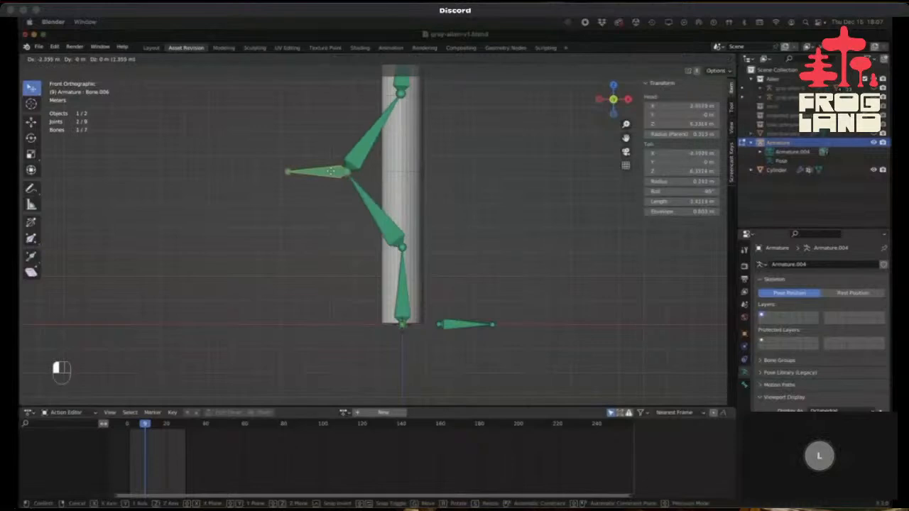
key("Escape")
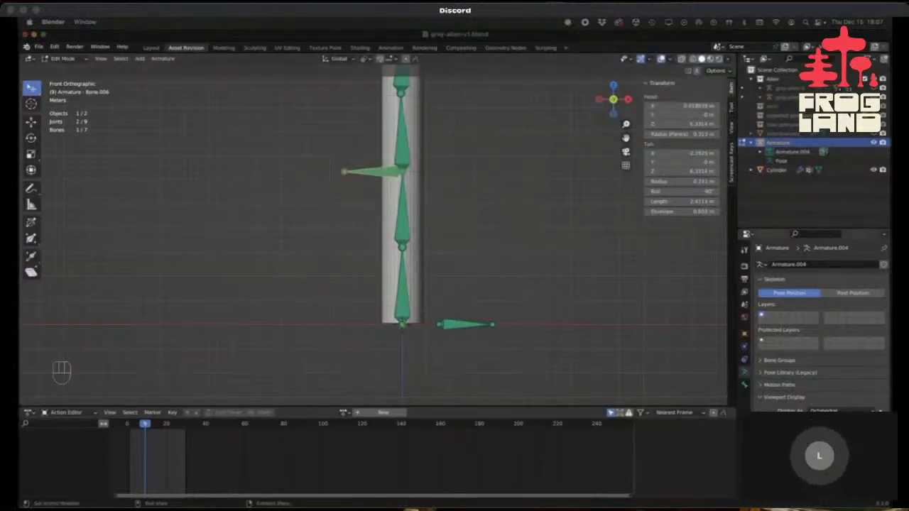
Turn off Deform for the new side bone, disconnect it from its parent, and open its parent choices.
left_click(744, 384)
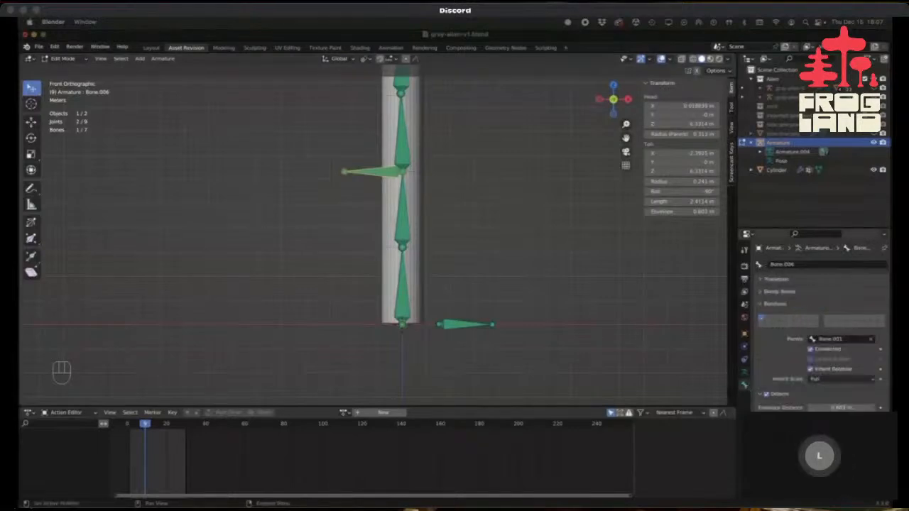
left_click(765, 394)
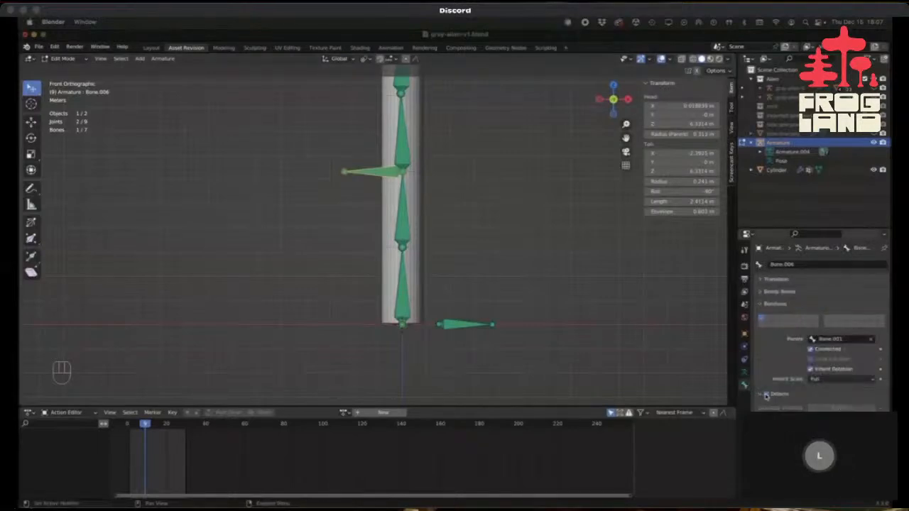
left_click(829, 339)
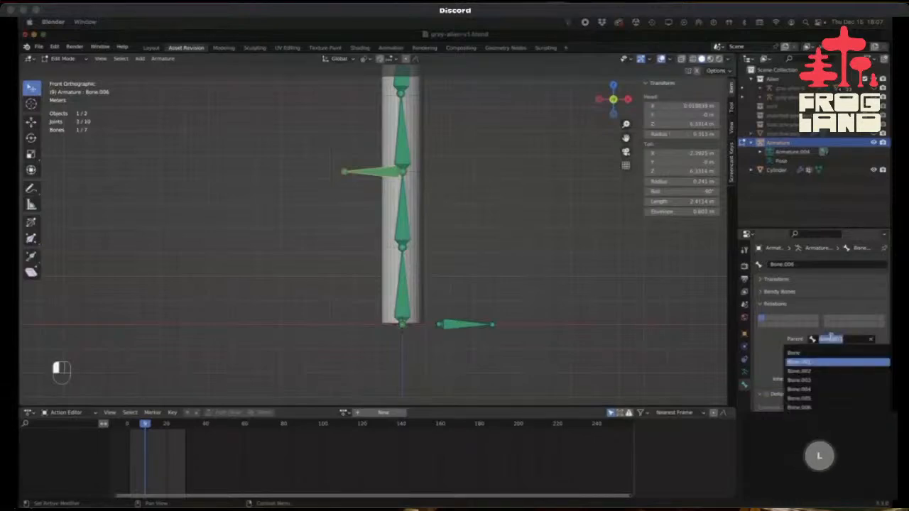
type("pelvis")
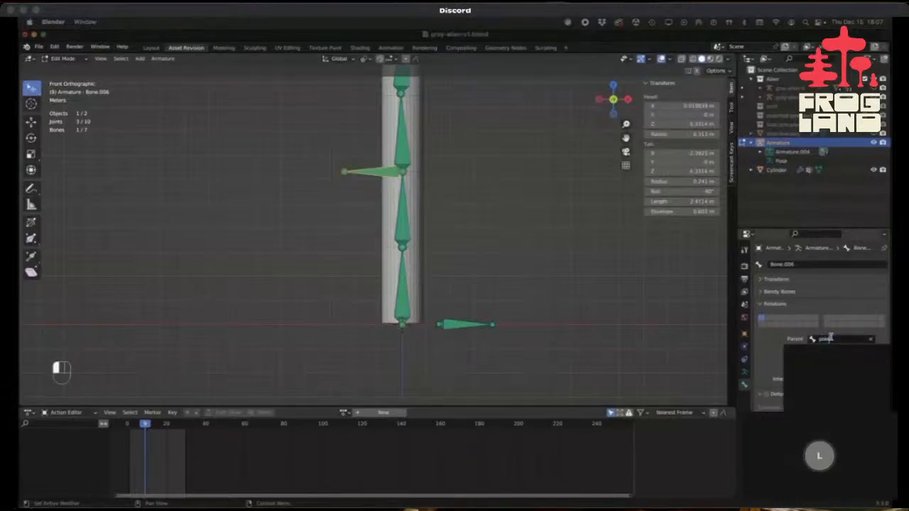
key("Return")
left_click(829, 339)
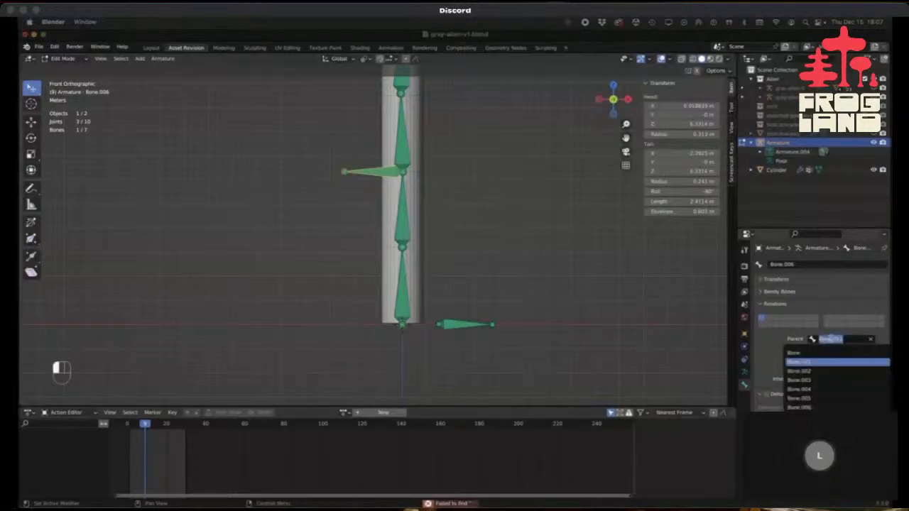
type("po")
key("Escape")
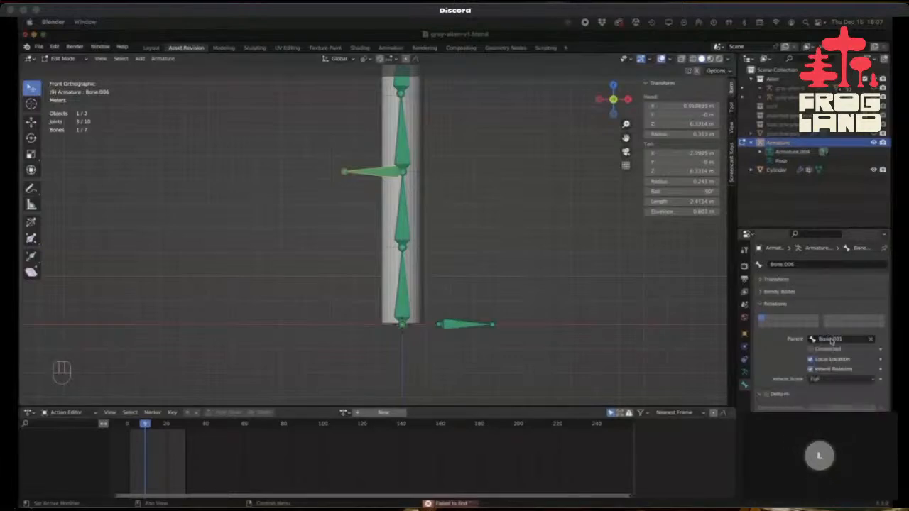
left_click(831, 339)
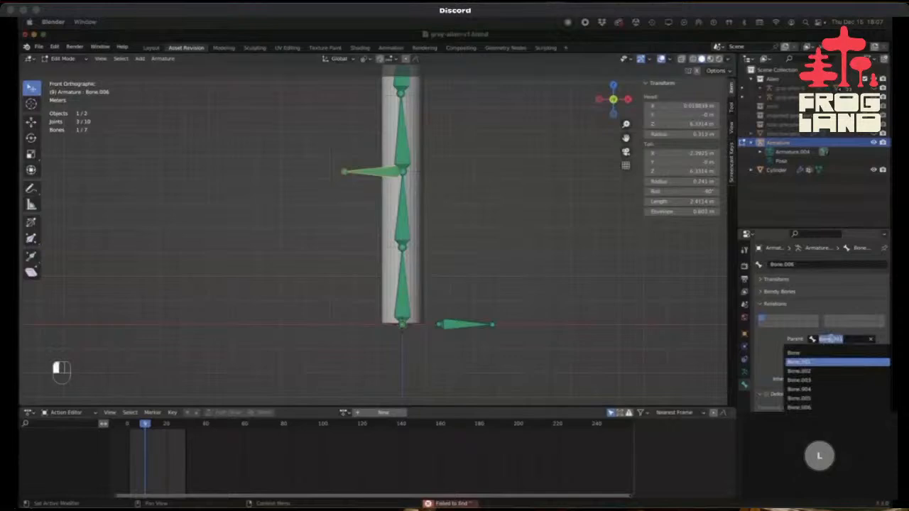
left_click(752, 340)
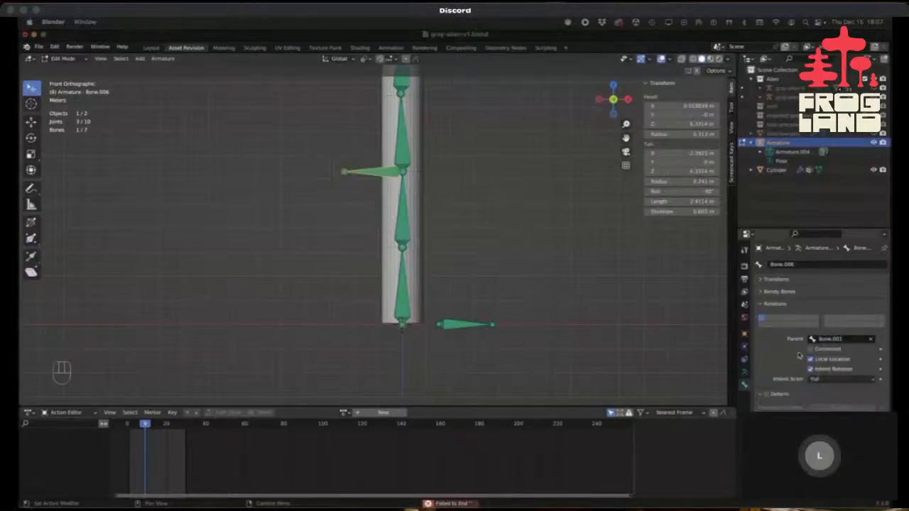
Rename the selected bone beside the chain as pole.
left_click(796, 264)
type("aole")
key("Return")
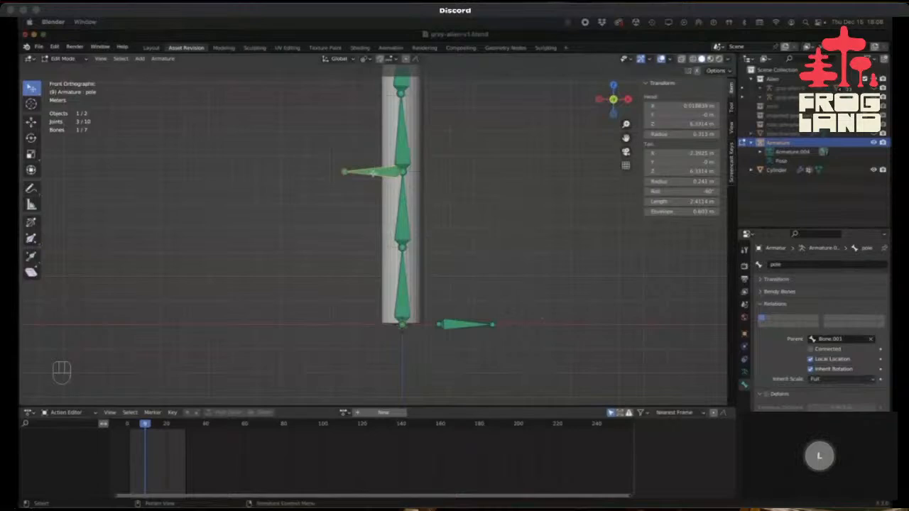
Move the pole bone about 1.9 m along negative X, away from the chain, and clear its parent bone.
key("g")
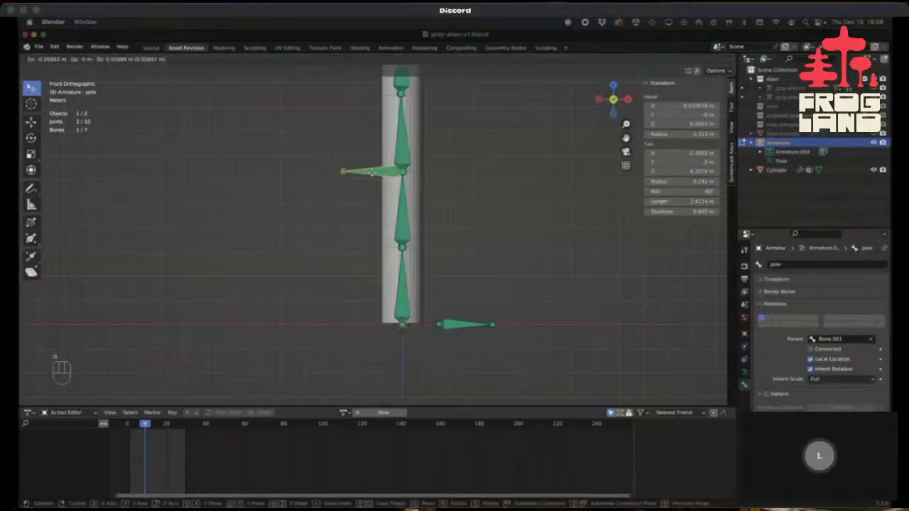
key("x")
left_click(326, 171)
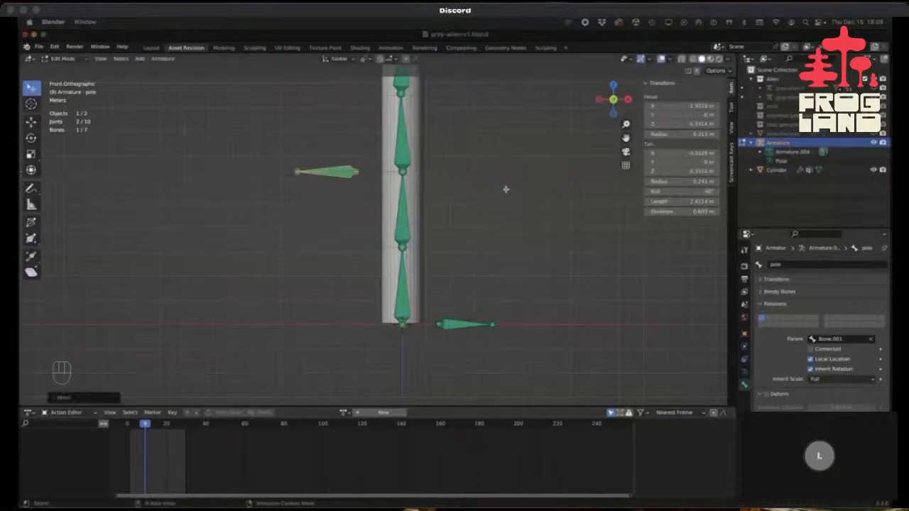
left_click(871, 338)
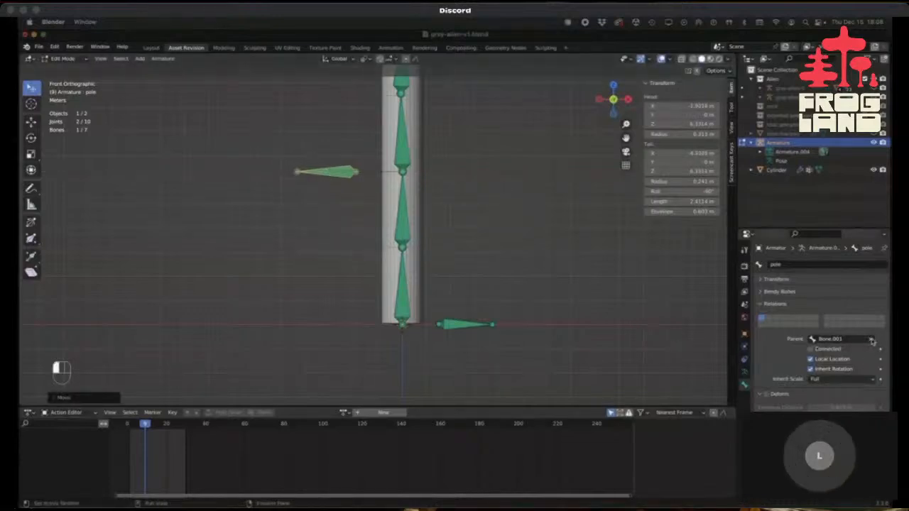
left_click(454, 323)
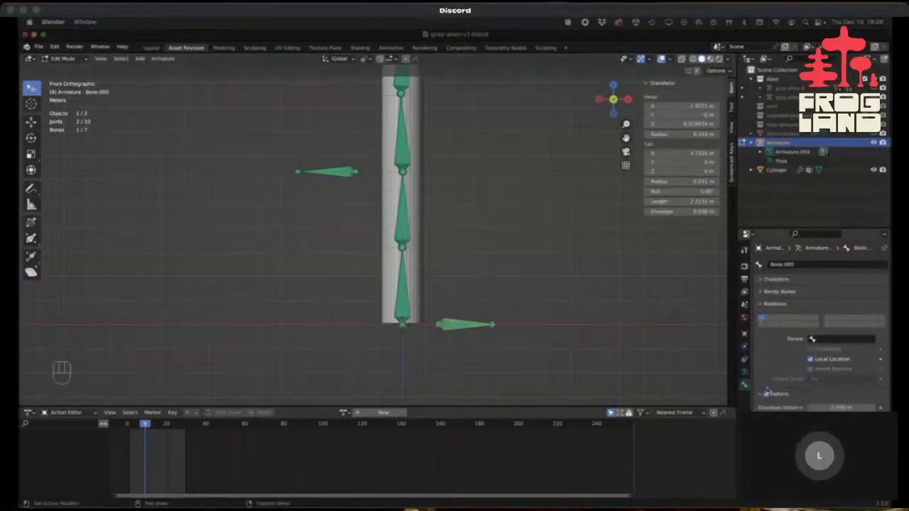
left_click(331, 172)
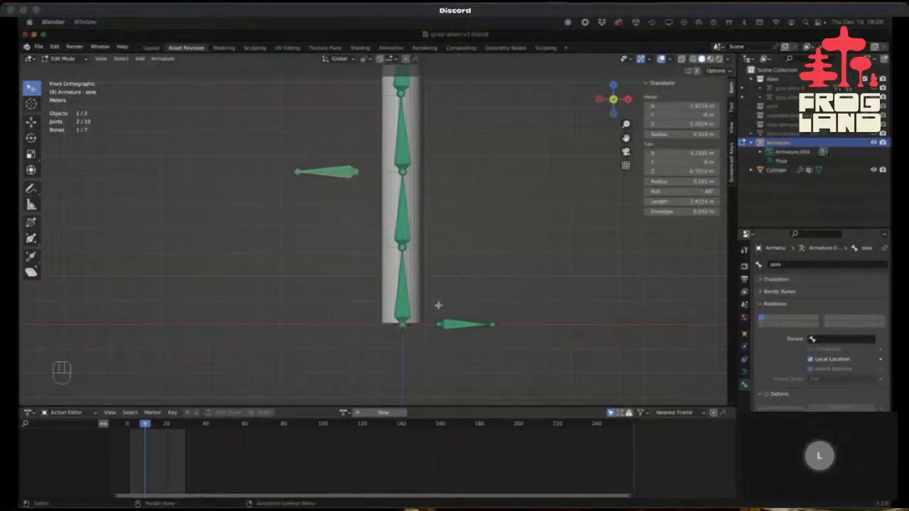
left_click(451, 325)
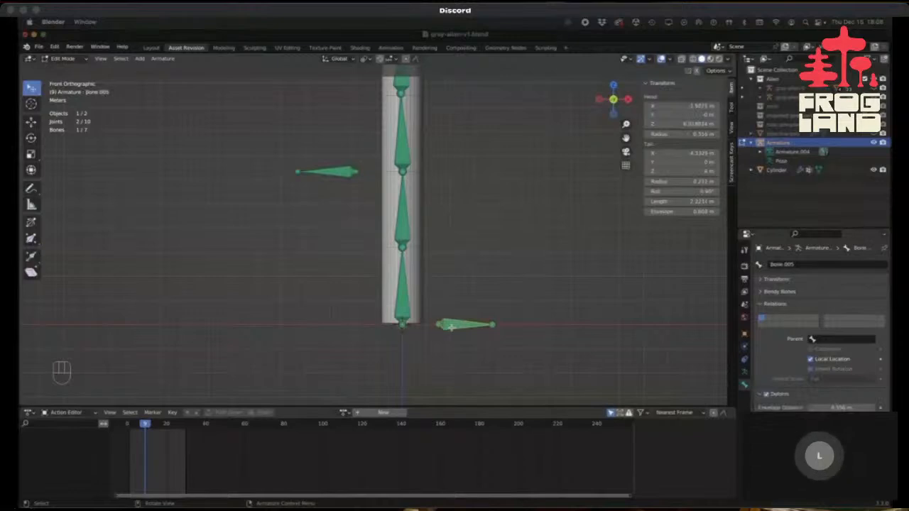
Move the head joint of the horizontal bone near the cylinder's base onto the start of the bone chain.
left_click(436, 324)
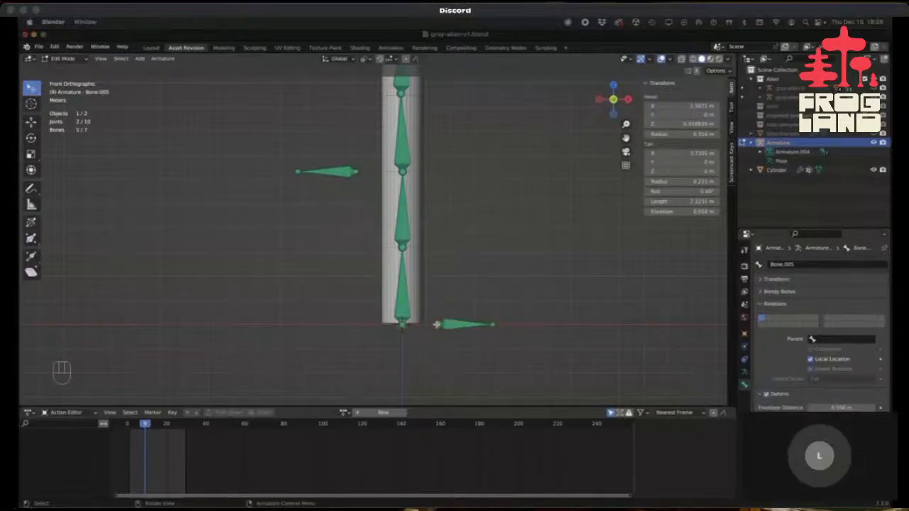
key("g")
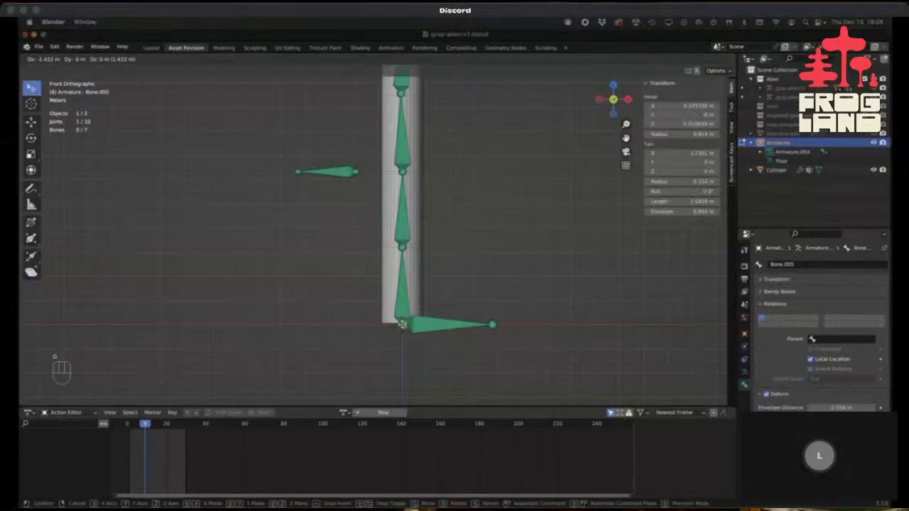
left_click(401, 324)
scroll(473, 245, "down", 3)
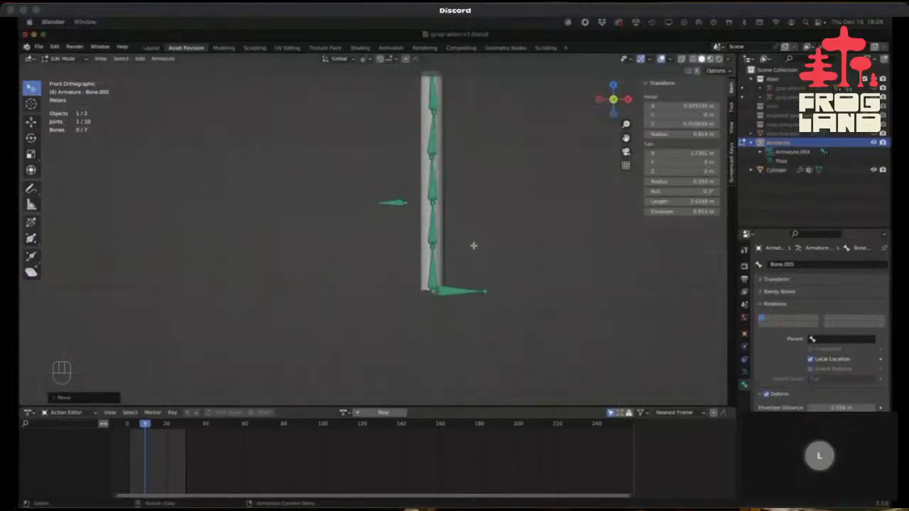
In Pose Mode, add an Inverse Kinematics constraint to the lowest chain bone and set its target to Armature.
left_click(431, 270)
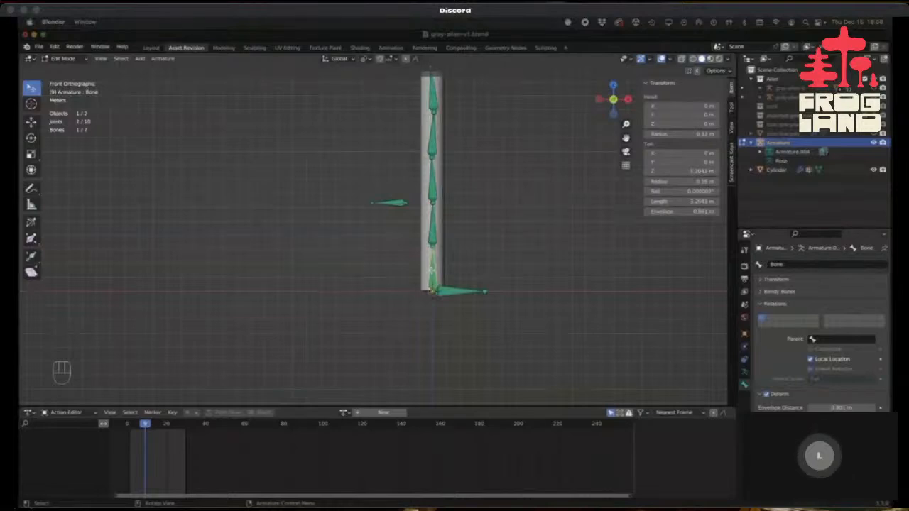
key("ctrl+Tab")
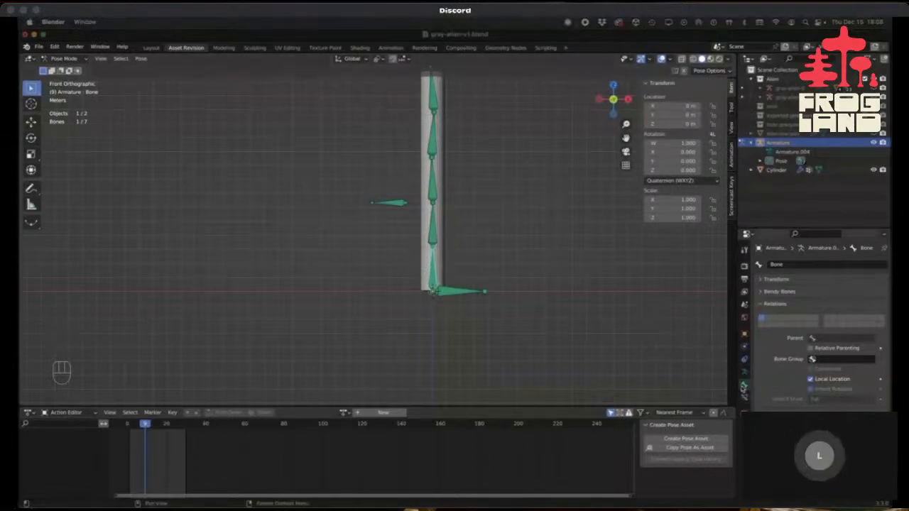
left_click(744, 399)
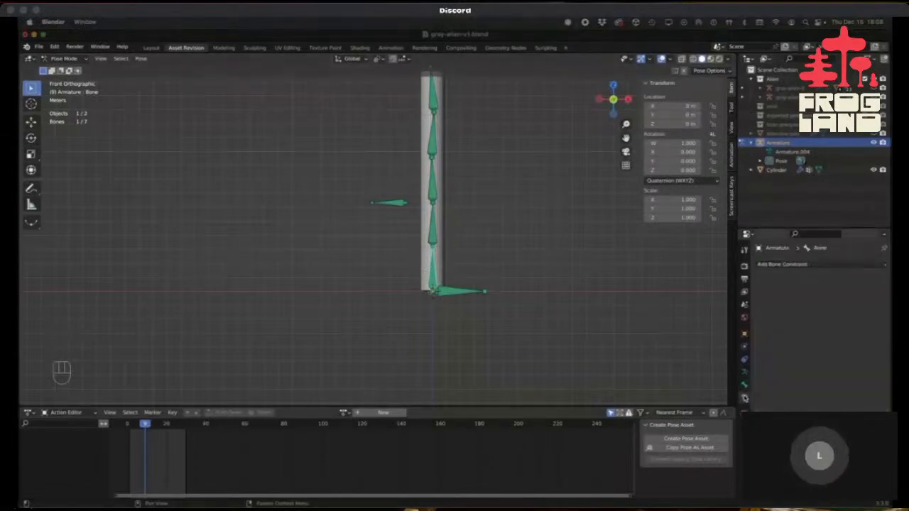
left_click(829, 265)
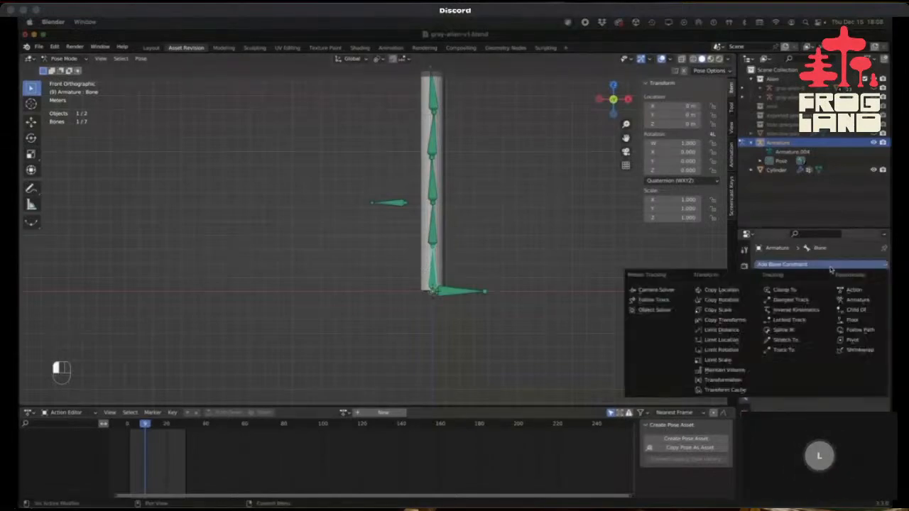
left_click(791, 310)
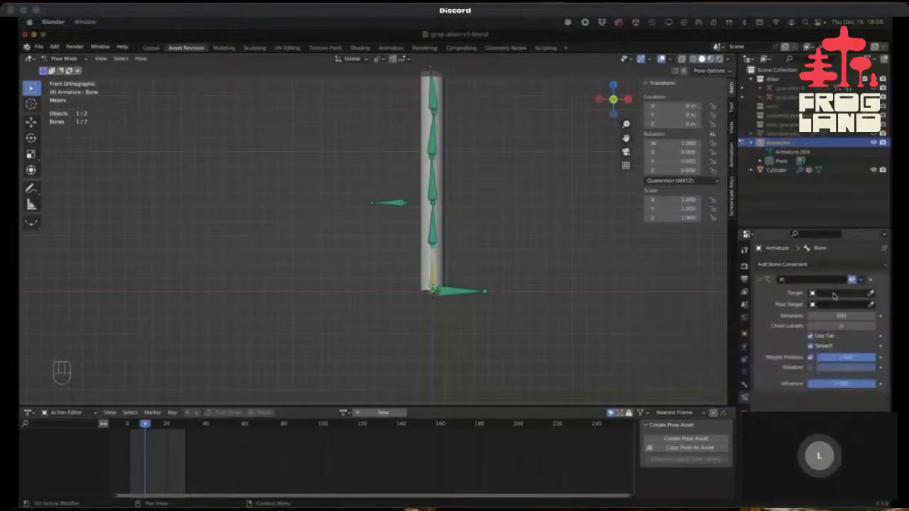
left_click(835, 294)
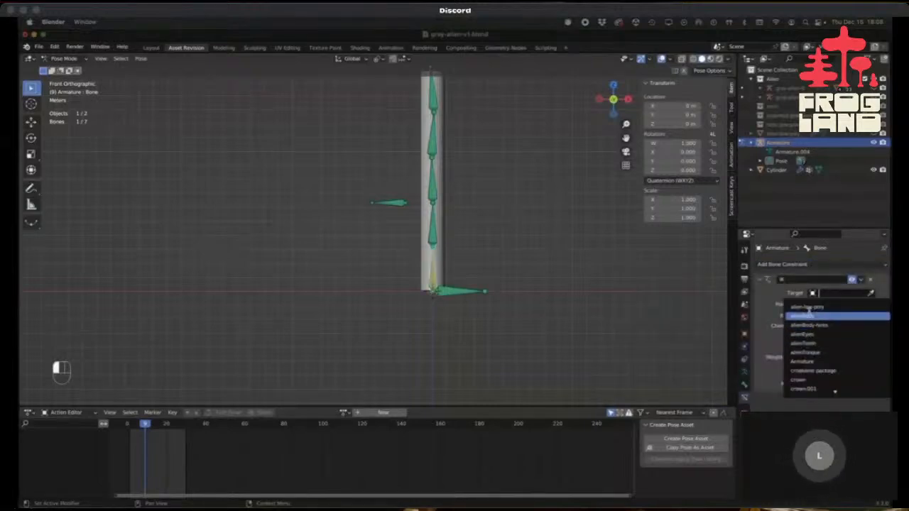
left_click(806, 361)
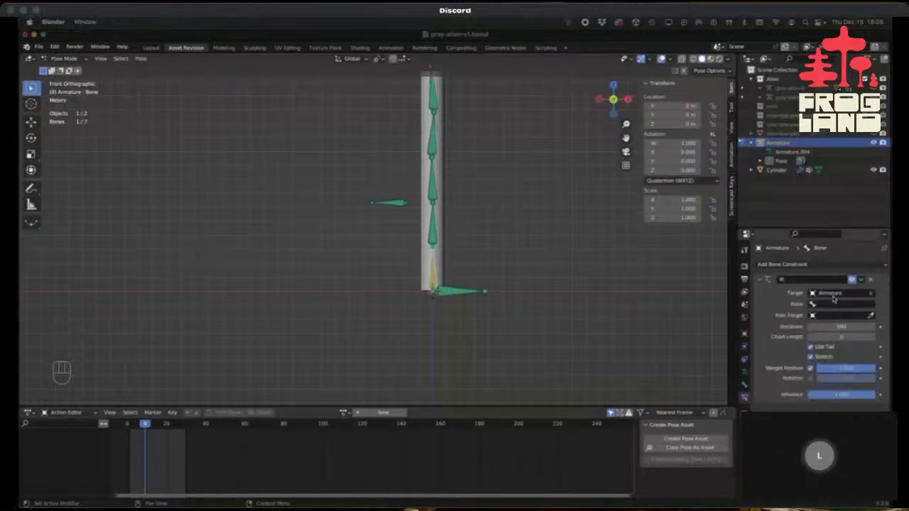
left_click(834, 303)
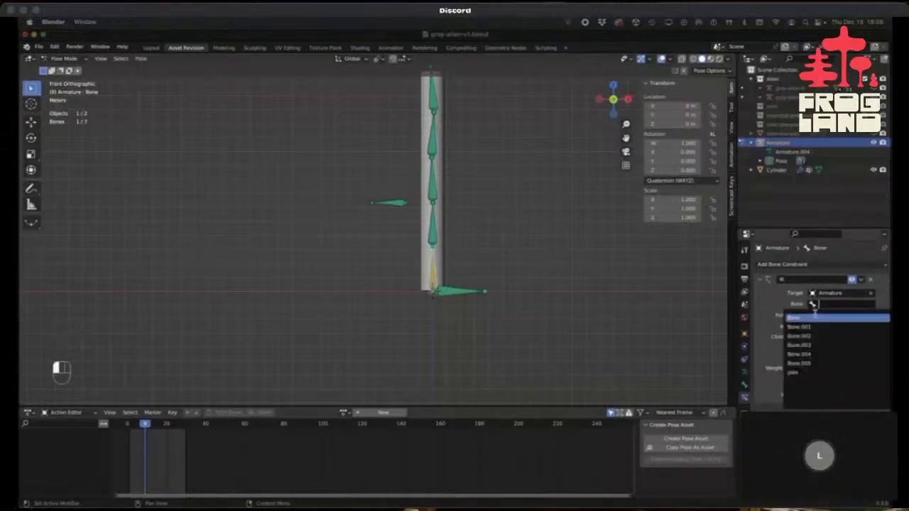
left_click(409, 311)
Rename the horizontal bone at the chain's base as IKTarget.
left_click(460, 296)
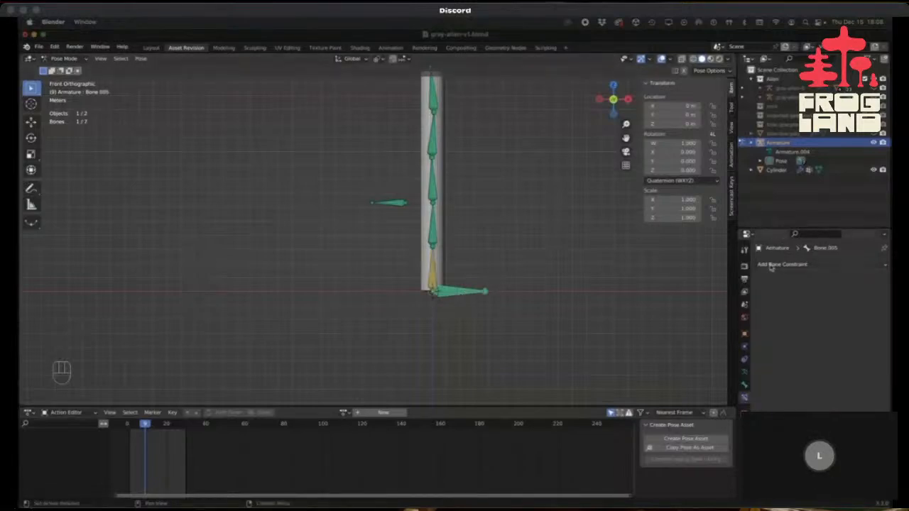
left_click(744, 384)
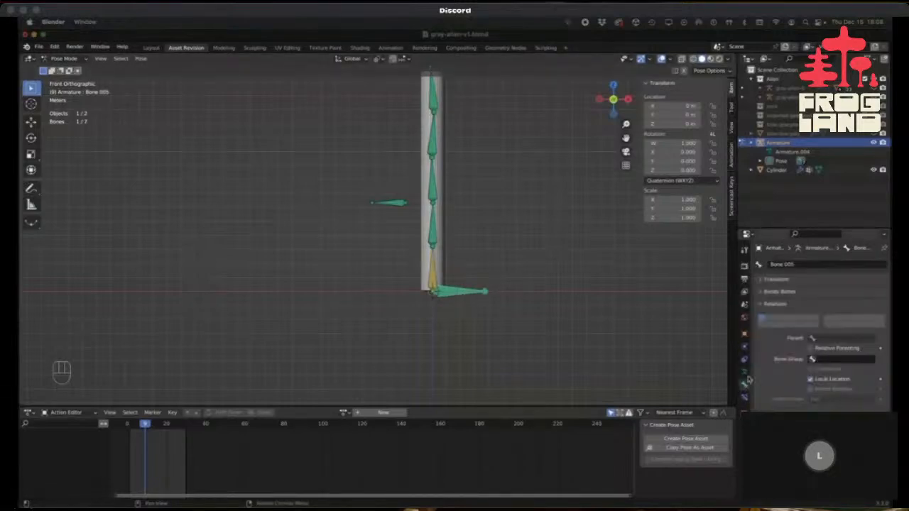
double_click(800, 264)
type("IKTarget")
key("Return")
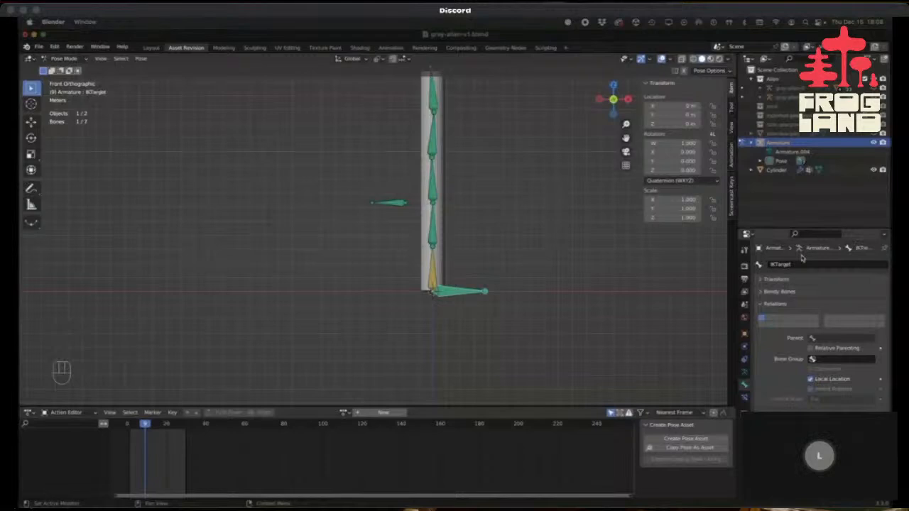
Set IKTarget as the target bone in the lowest chain bone's IK constraint.
left_click(433, 278)
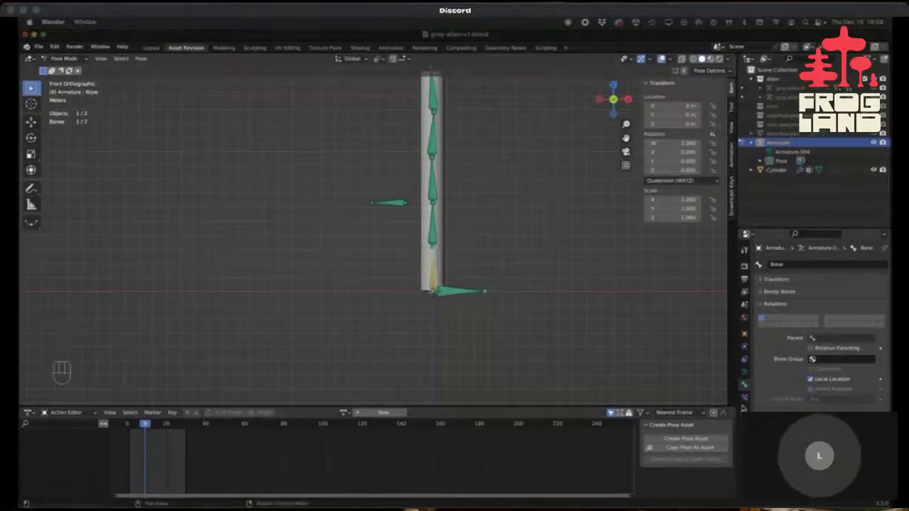
left_click(744, 398)
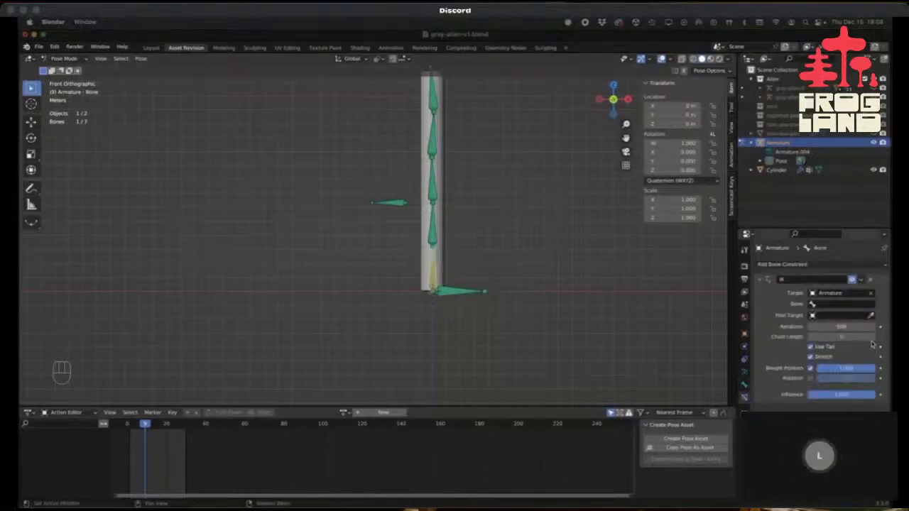
left_click(827, 305)
left_click(816, 363)
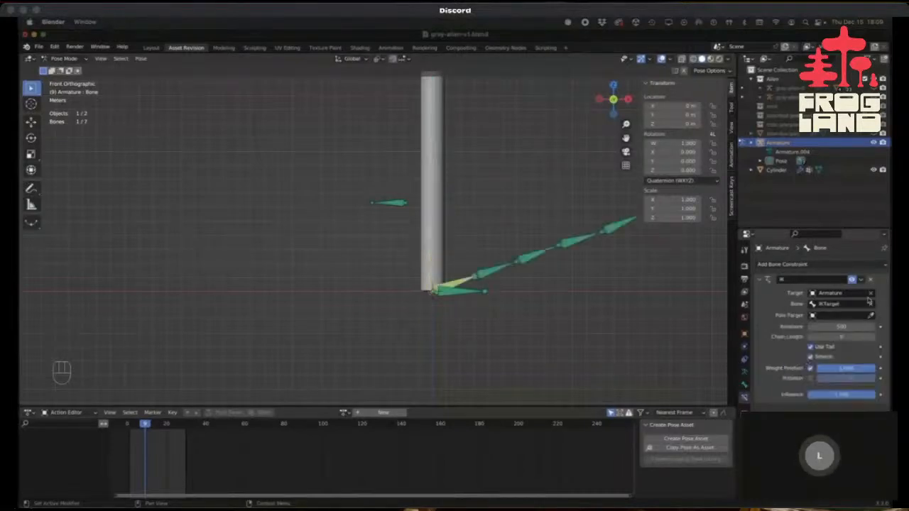
Set the IK constraint's pole target to Armature with pole as the pole bone.
left_click(827, 316)
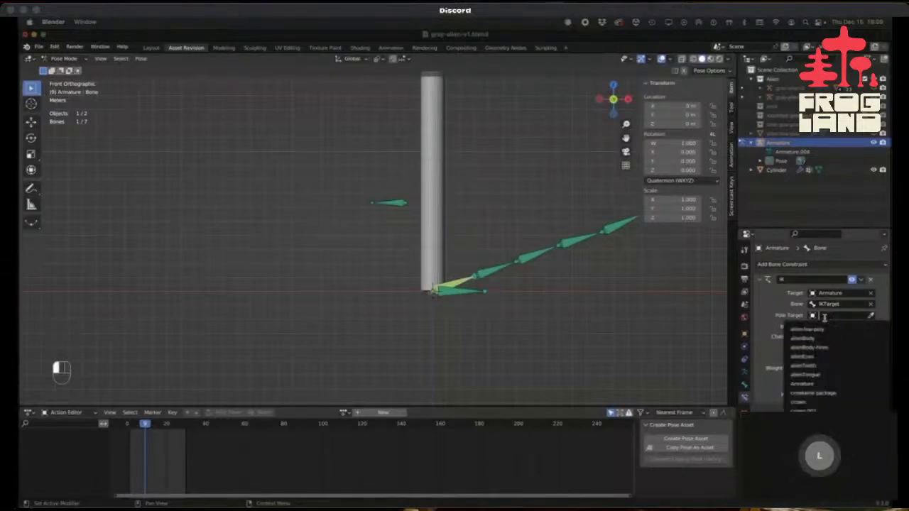
left_click(802, 383)
left_click(829, 326)
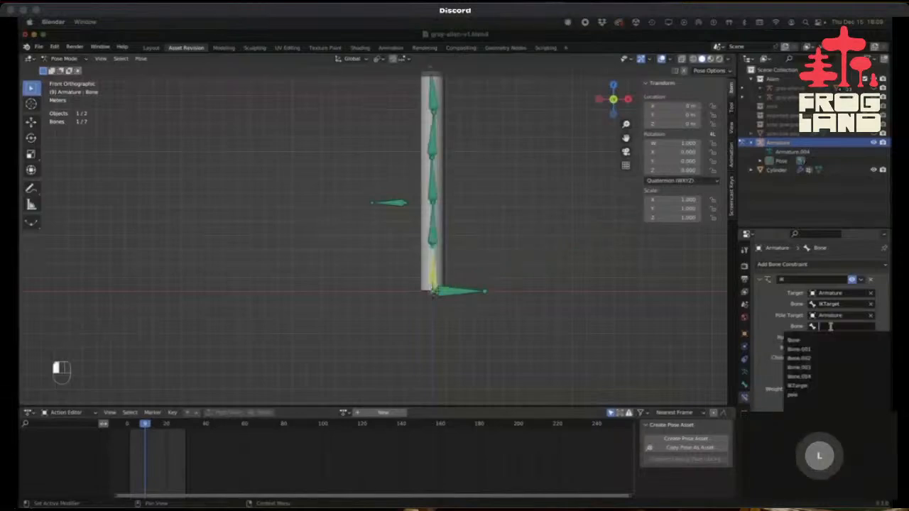
left_click(794, 395)
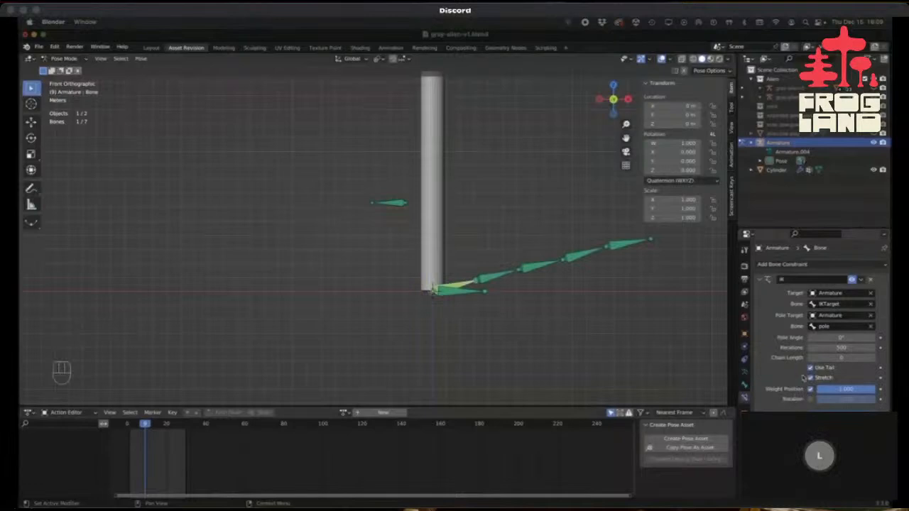
Try a 90° pole angle in the IK constraint and re-enter the pole angle.
left_click(841, 338)
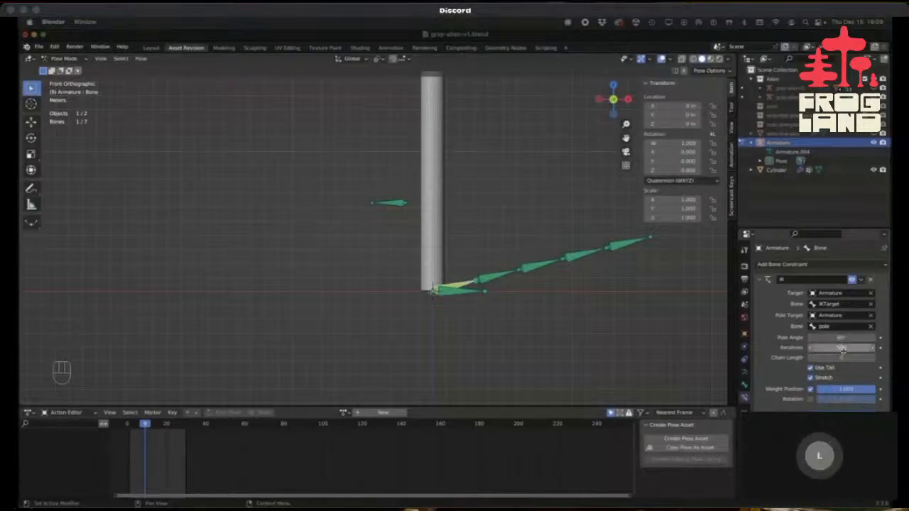
left_click(843, 338)
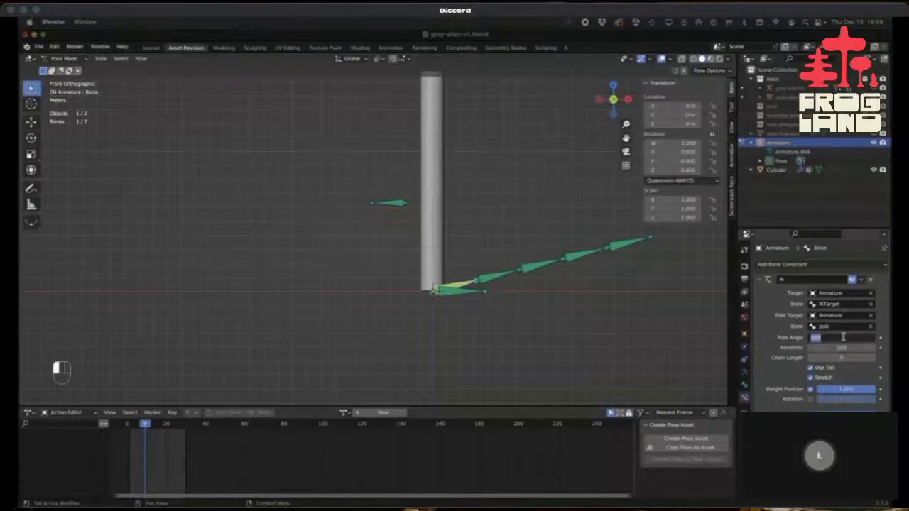
key("Return")
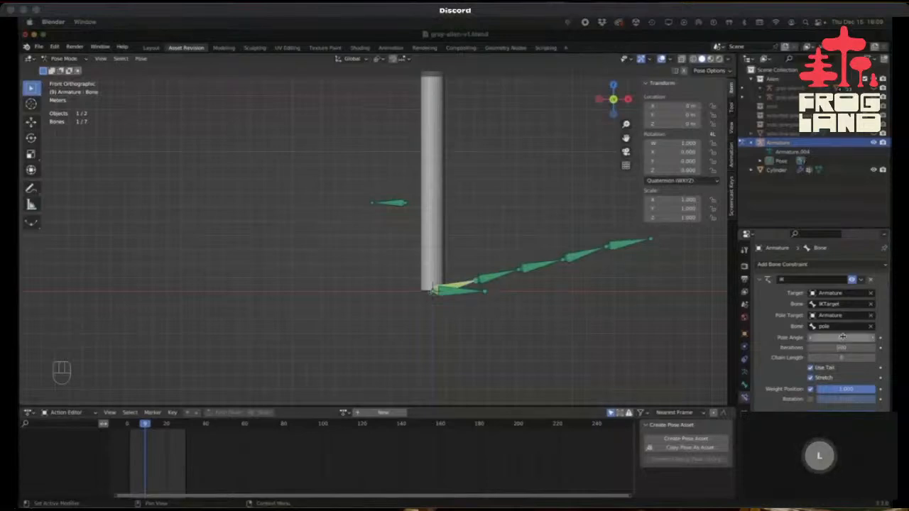
Increase the chain length in the lowest chain bone's IK constraint.
left_click(873, 359)
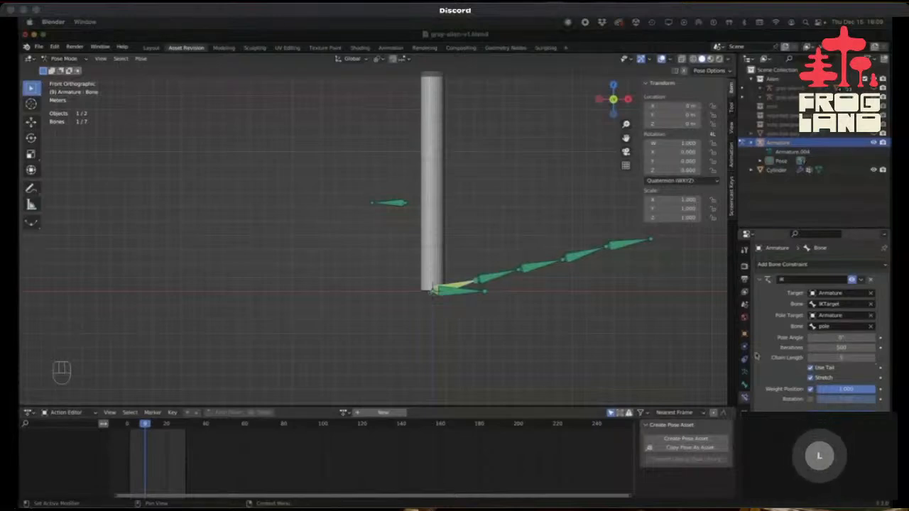
scroll(602, 259, "down", 2)
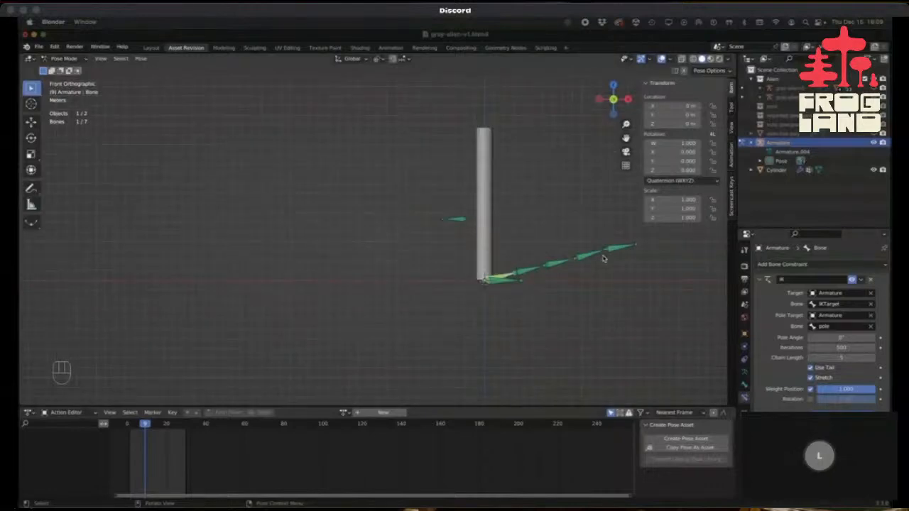
scroll(603, 258, "up", 2)
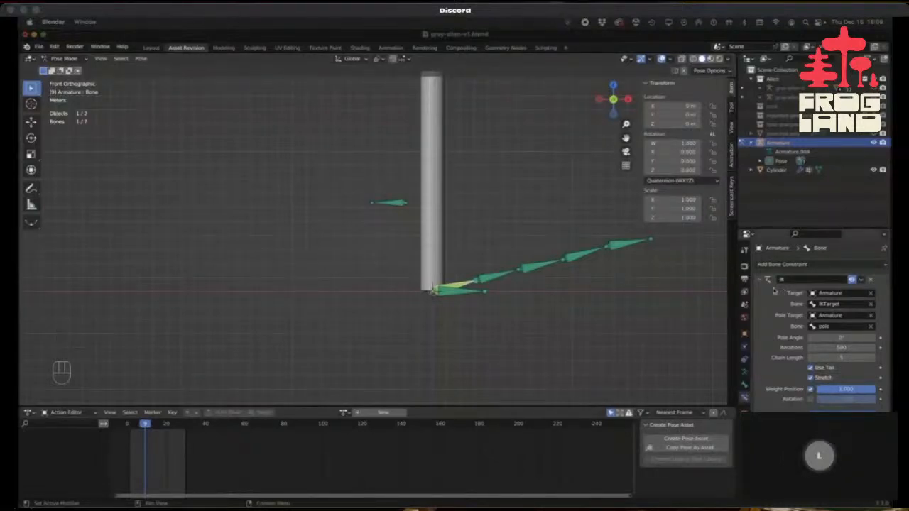
Try to move the pole bone beside the cylinder to test the IK setup.
left_click(625, 246)
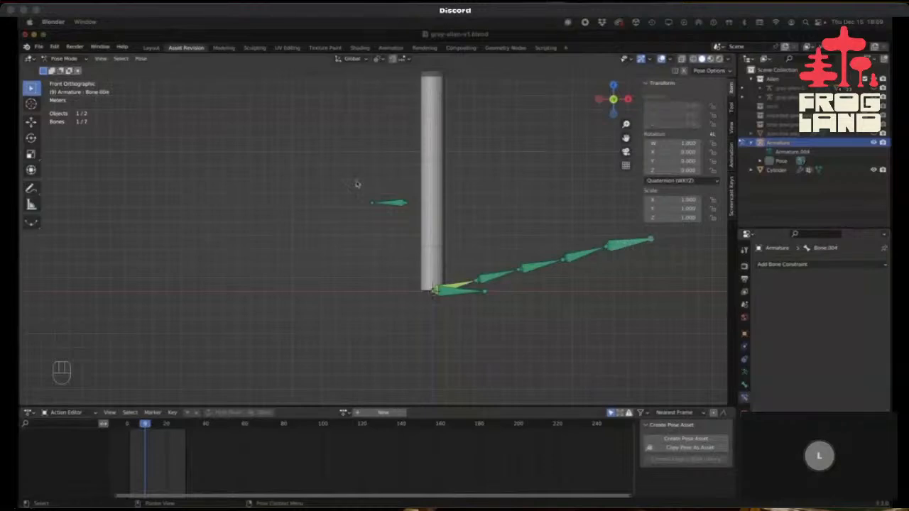
left_click(391, 204)
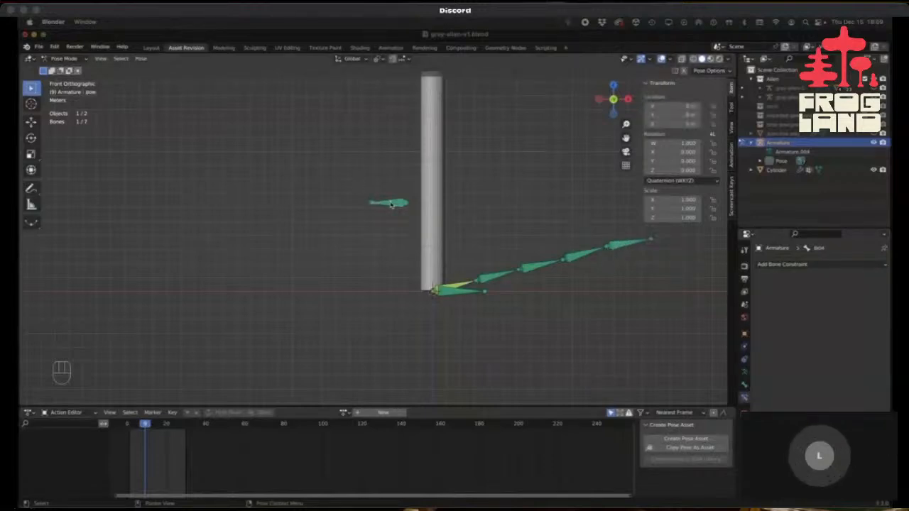
key("g")
right_click(421, 218)
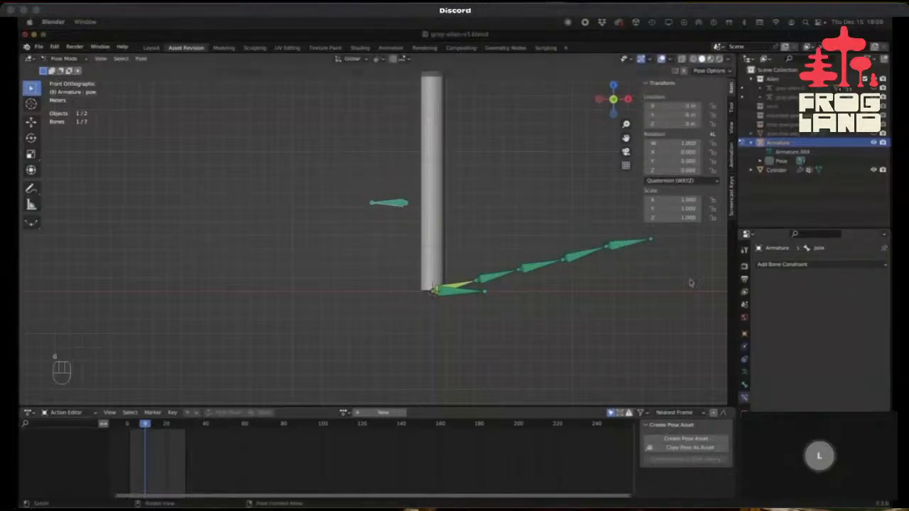
Turn off Use Tail in the lowest chain bone's IK constraint.
left_click(463, 286)
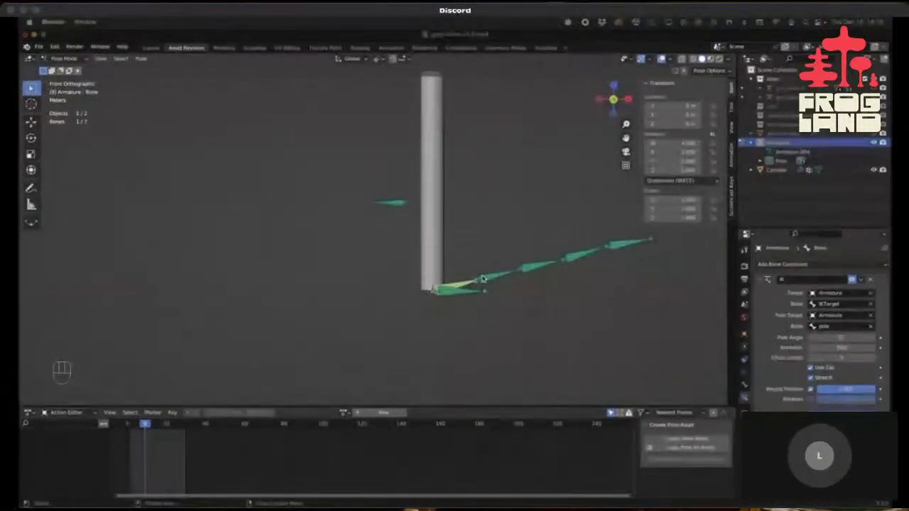
middle_click_drag(468, 284, 476, 306)
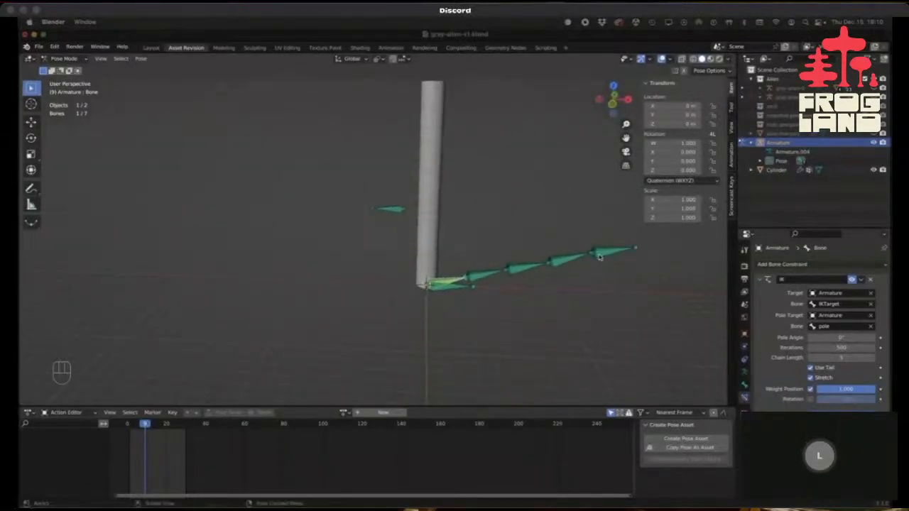
left_click(810, 368)
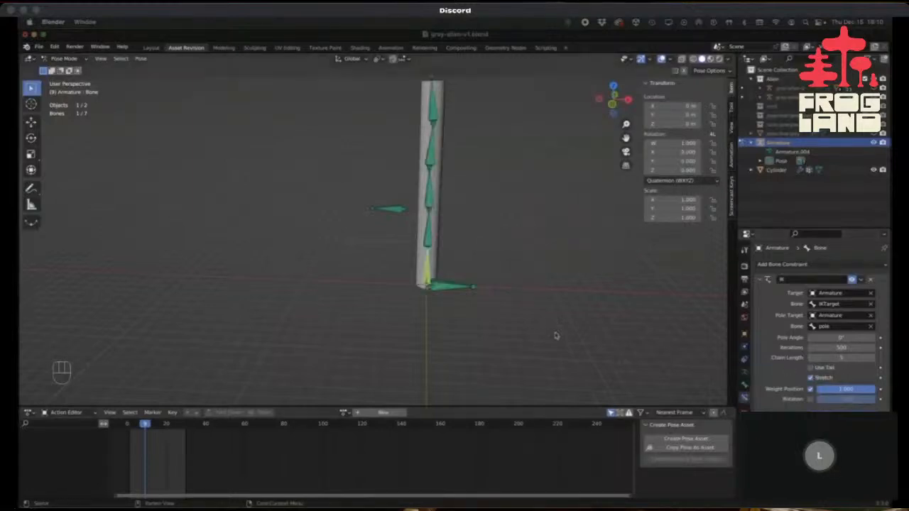
scroll(546, 307, "down", 3)
scroll(546, 307, "up", 1)
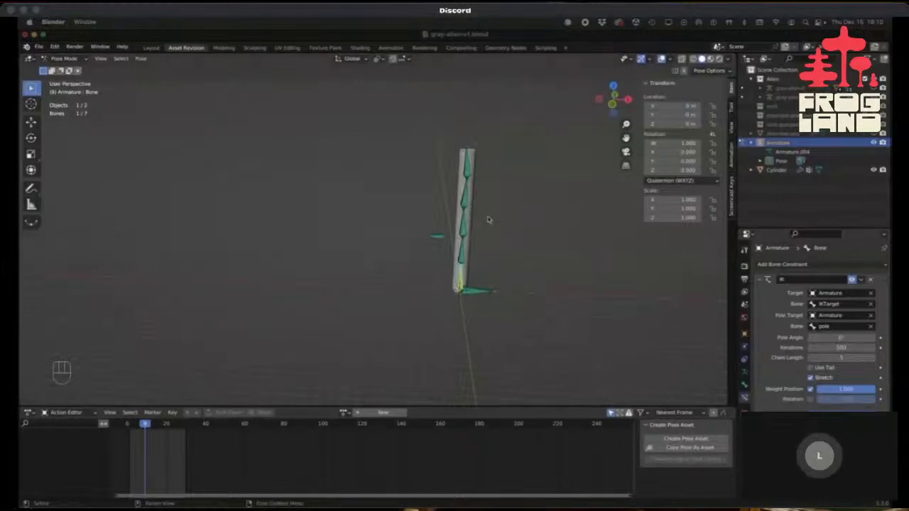
left_click(475, 292)
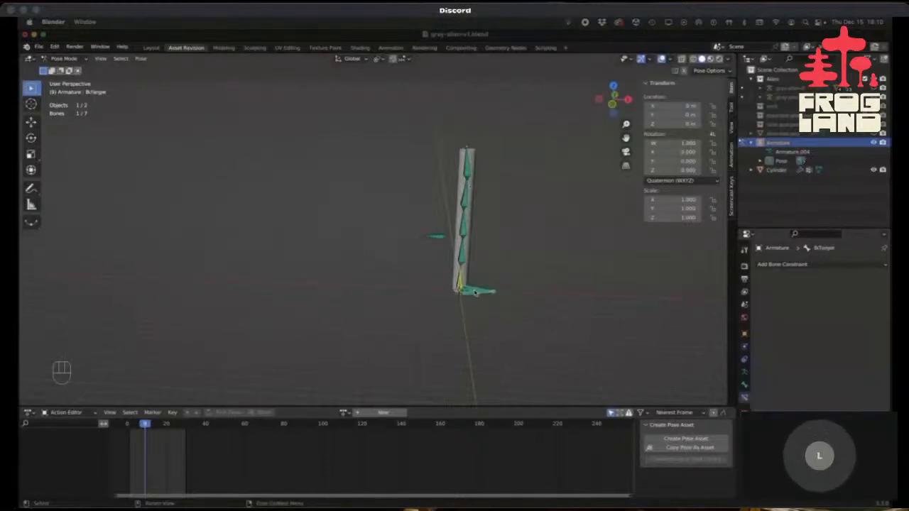
left_click(460, 284)
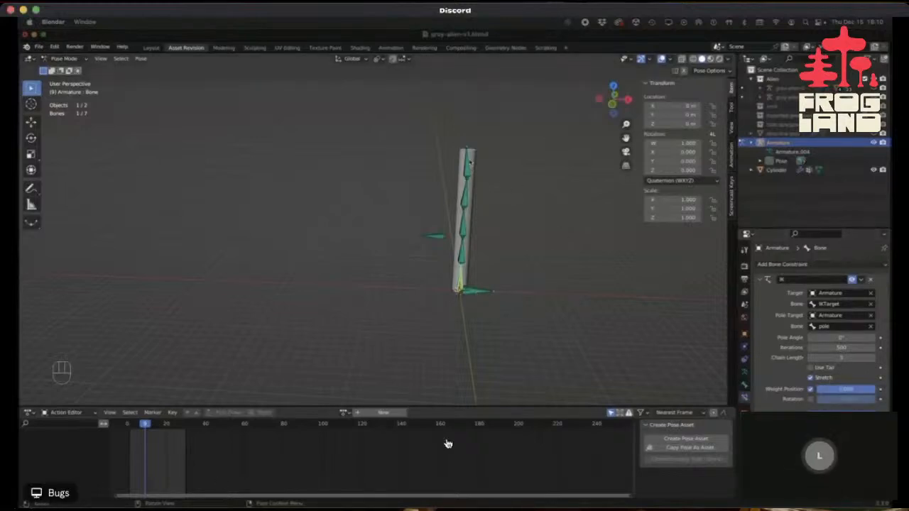
mouse_move(480, 483)
left_click(523, 482)
left_click(385, 434)
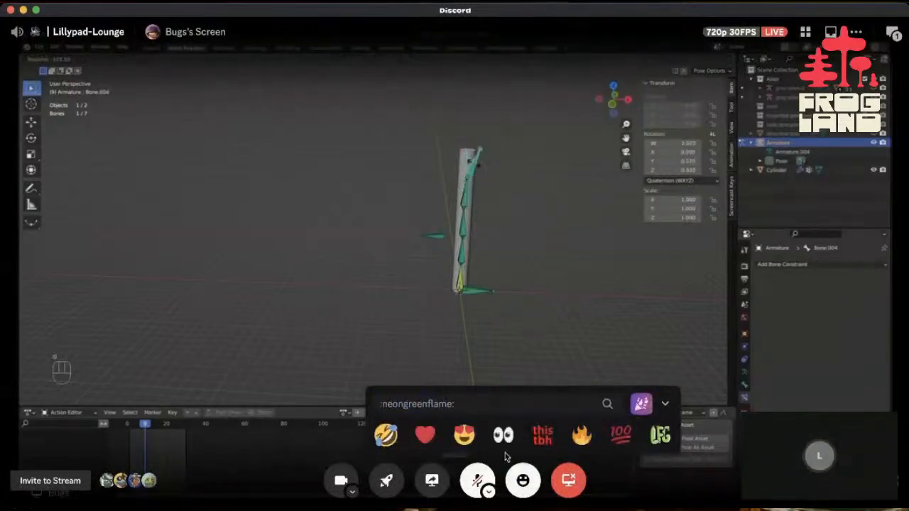
left_click(619, 440)
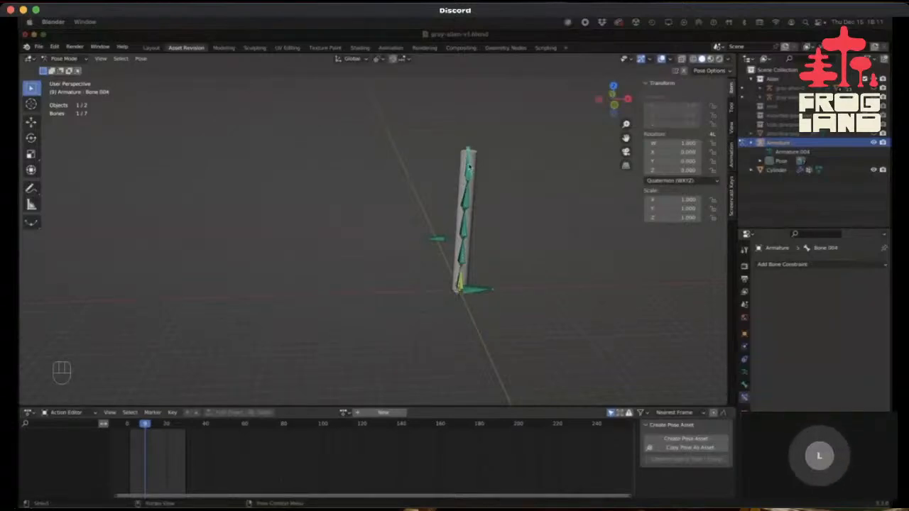
Test the IK rig by trying to transform the top chain bone and to move the IKTarget bone.
key("r")
right_click(470, 172)
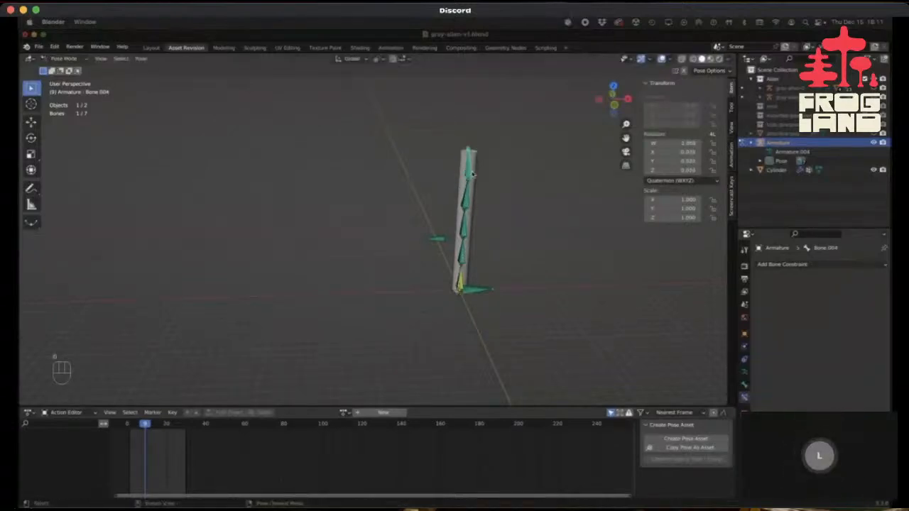
left_click(462, 283)
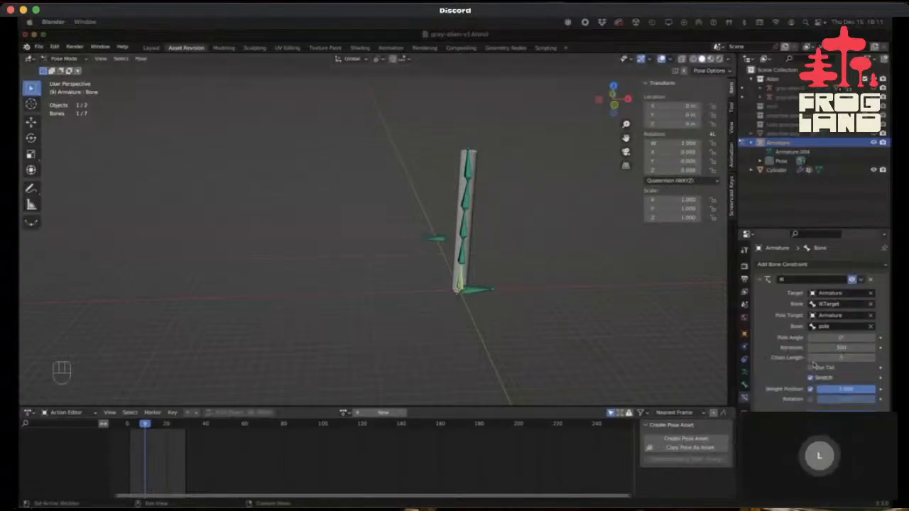
left_click(480, 291)
key("g")
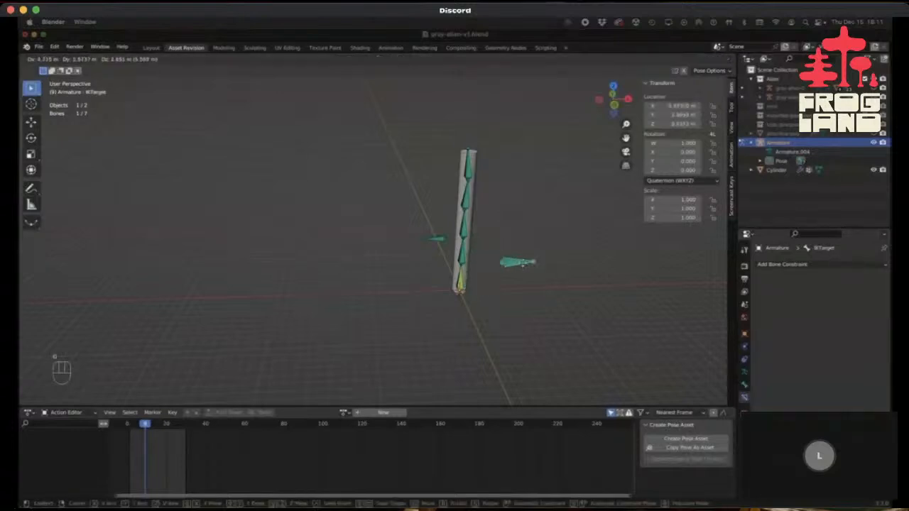
key("Escape")
Examine the bone relations settings of IKTarget and the lowest chain bone, along with the latter's IK constraint.
left_click(462, 281)
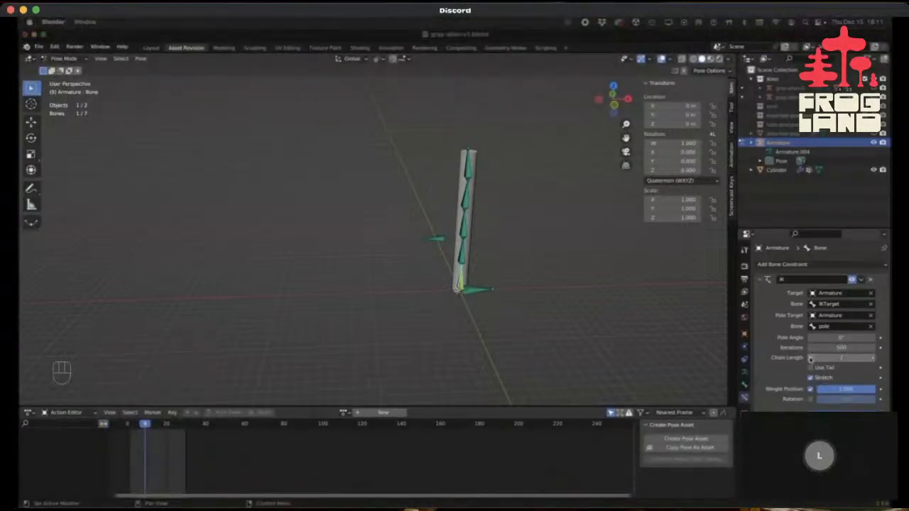
left_click(478, 292)
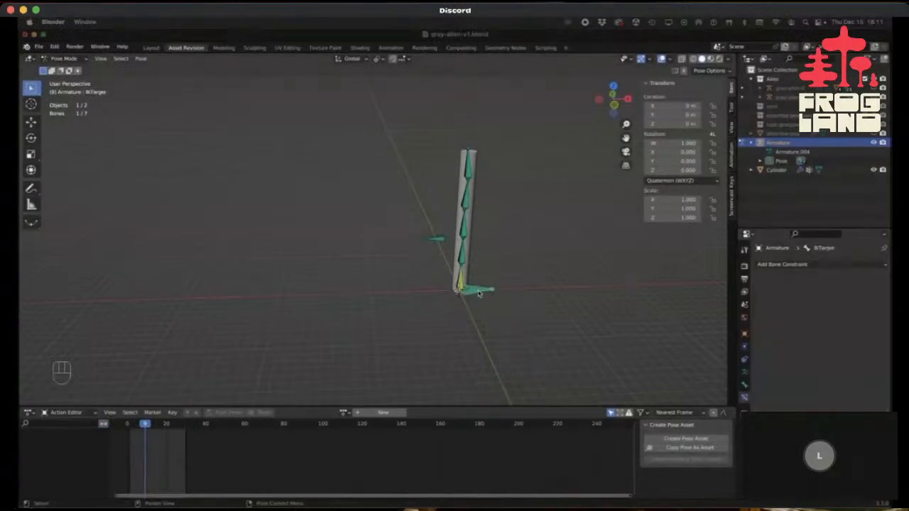
left_click(744, 385)
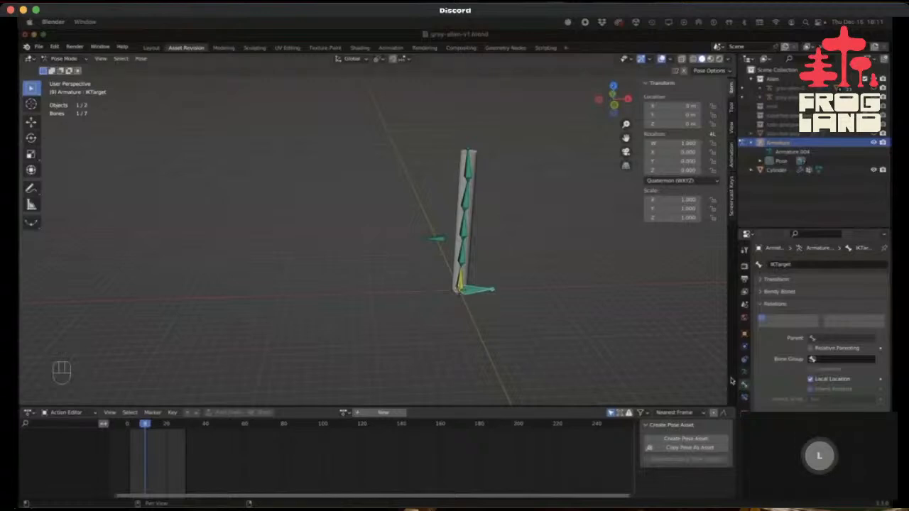
left_click(460, 284)
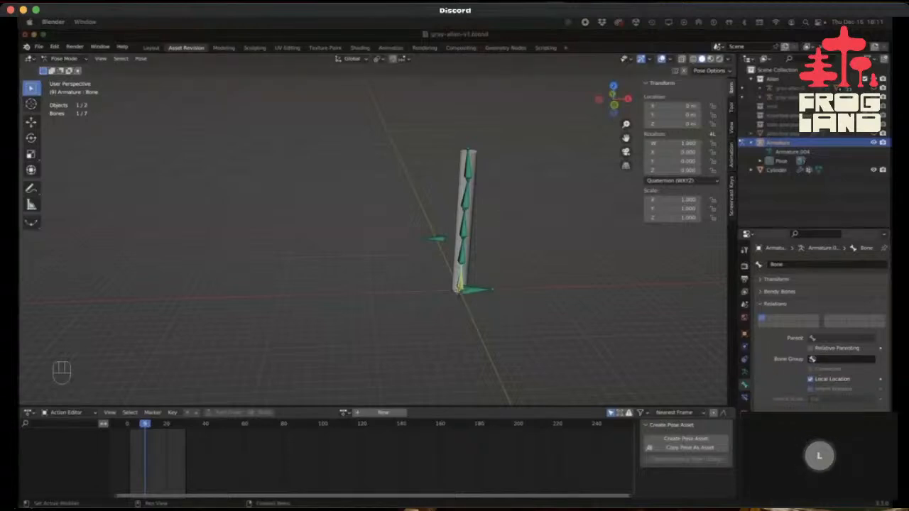
left_click(475, 291)
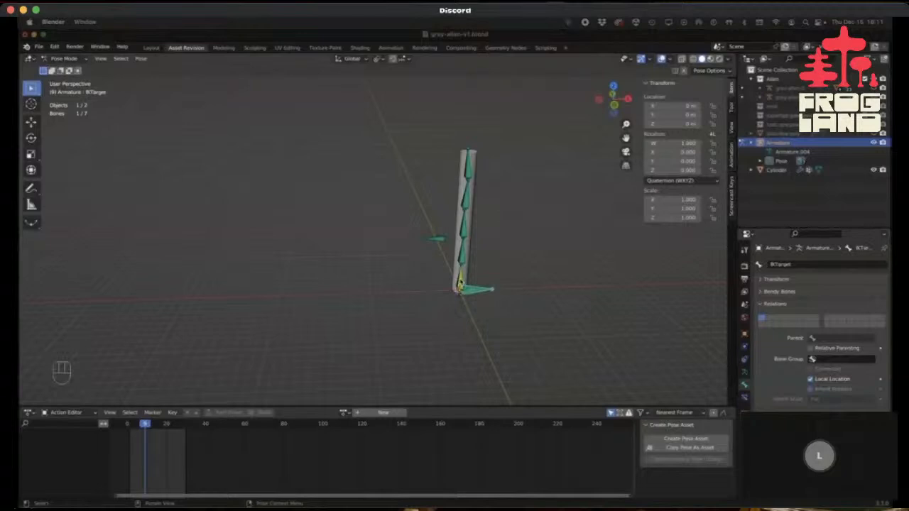
left_click(750, 394)
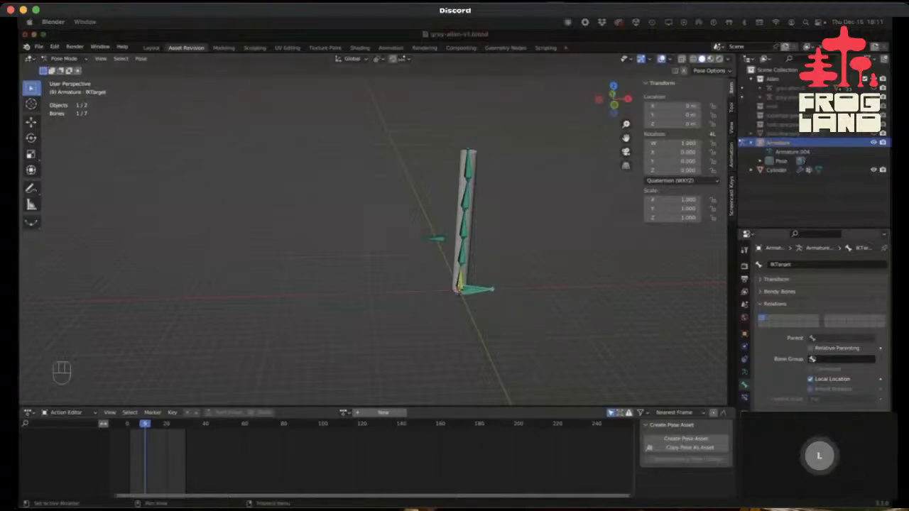
left_click(459, 281)
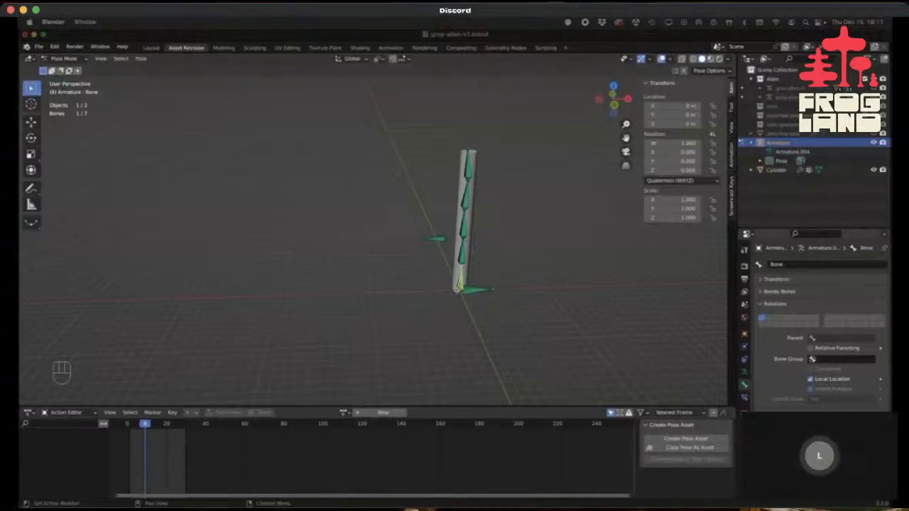
scroll(827, 368, "down", 1)
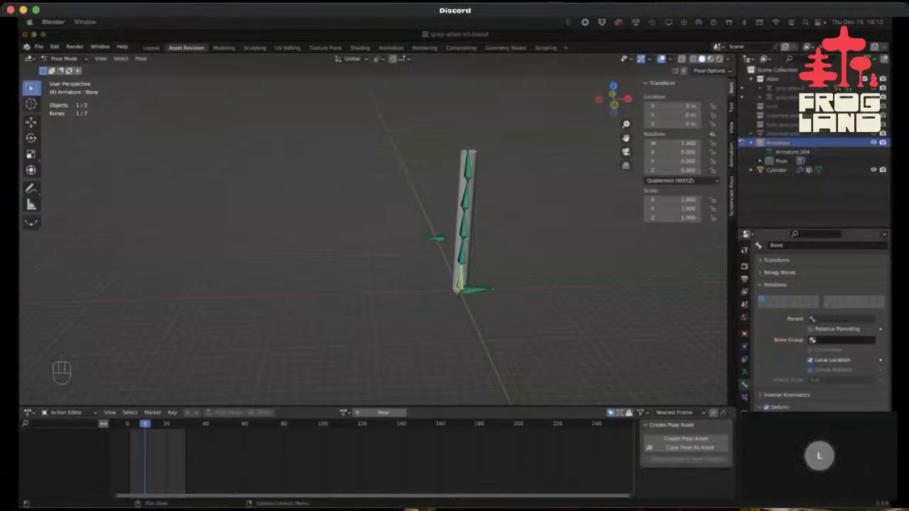
Remove the IK constraint from the lowest chain bone.
left_click(744, 399)
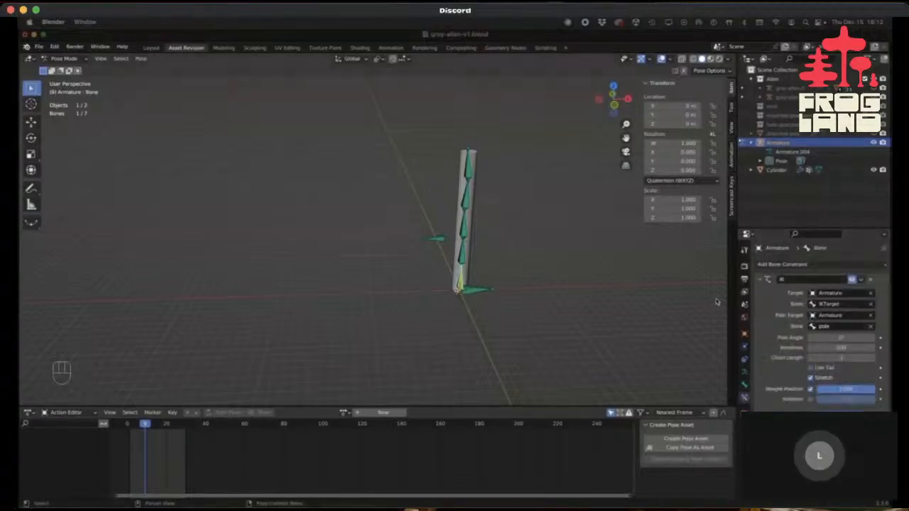
left_click(461, 282)
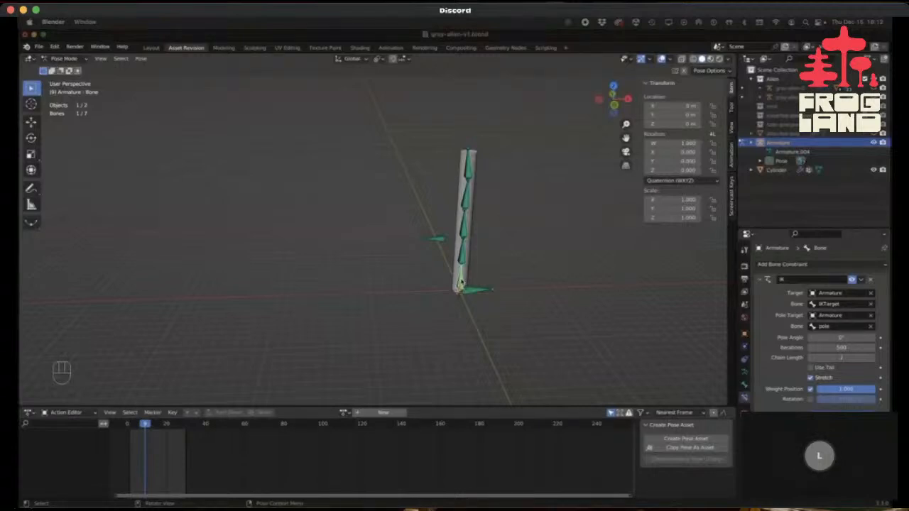
left_click(871, 279)
Delete the IKTarget bone at the chain's base in Edit Mode.
left_click(476, 292)
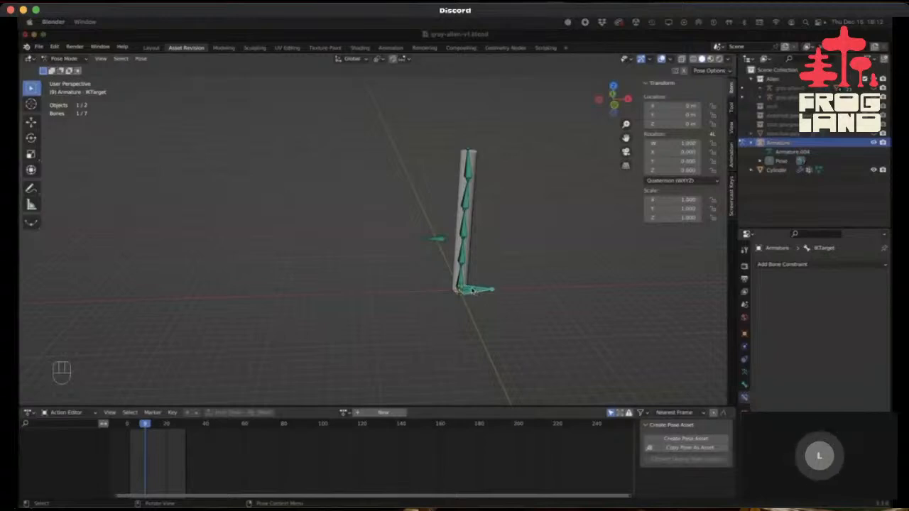
scroll(473, 292, "up", 4)
scroll(472, 291, "down", 3)
middle_click_drag(469, 290, 466, 267)
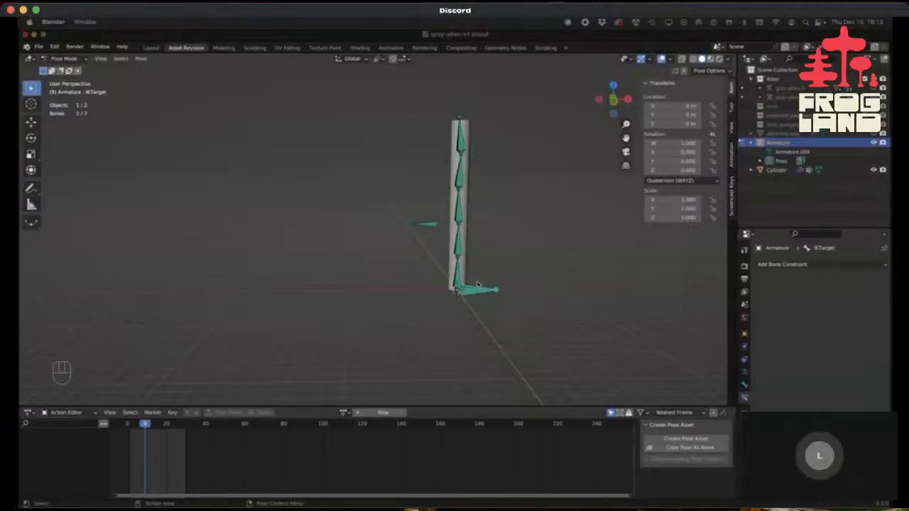
mouse_move(481, 292)
middle_mouse_down()
mouse_move(564, 284)
mouse_move(422, 286)
mouse_move(508, 289)
mouse_move(470, 287)
middle_mouse_up()
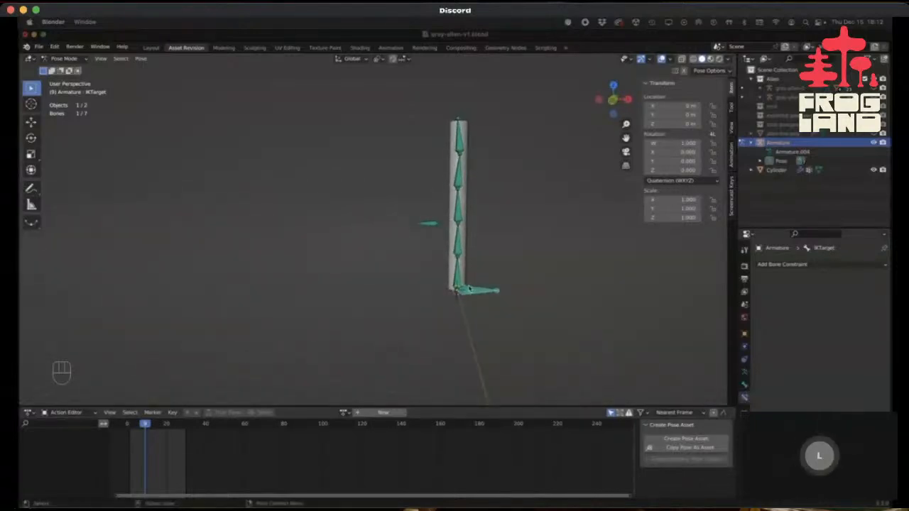
key("Tab")
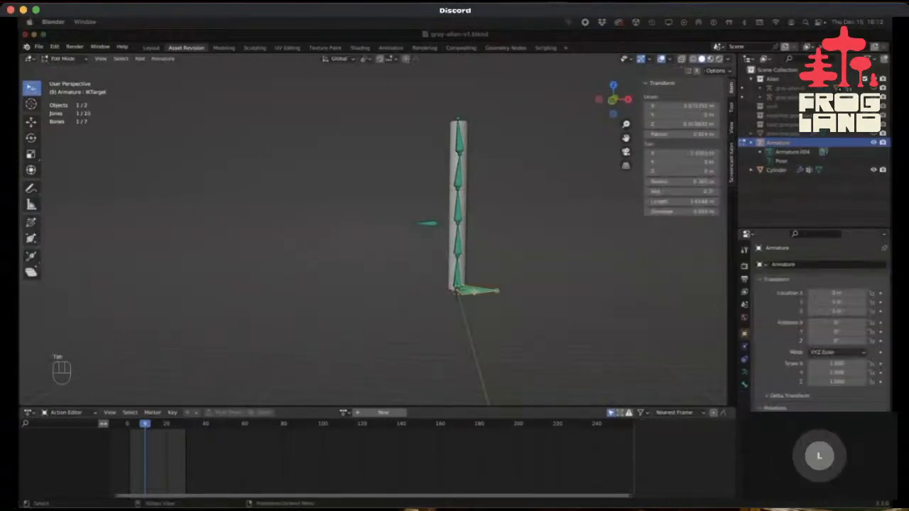
key("Delete")
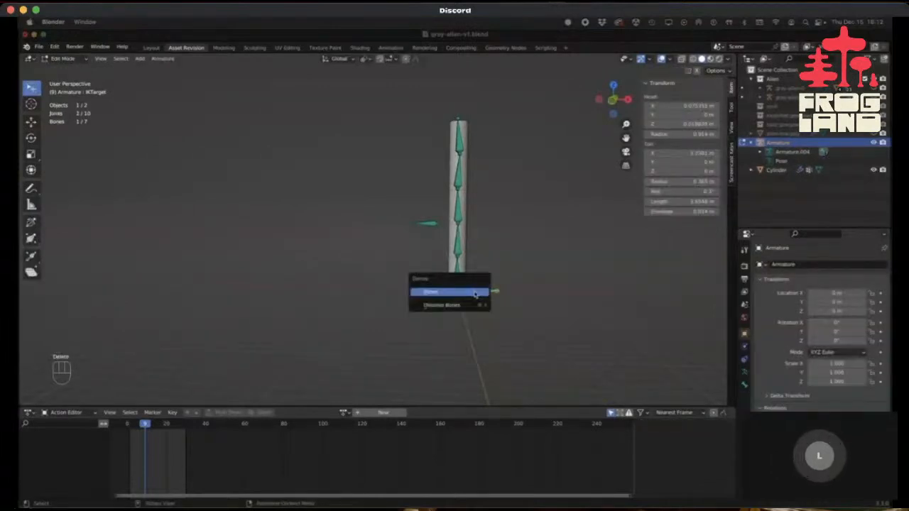
left_click(475, 293)
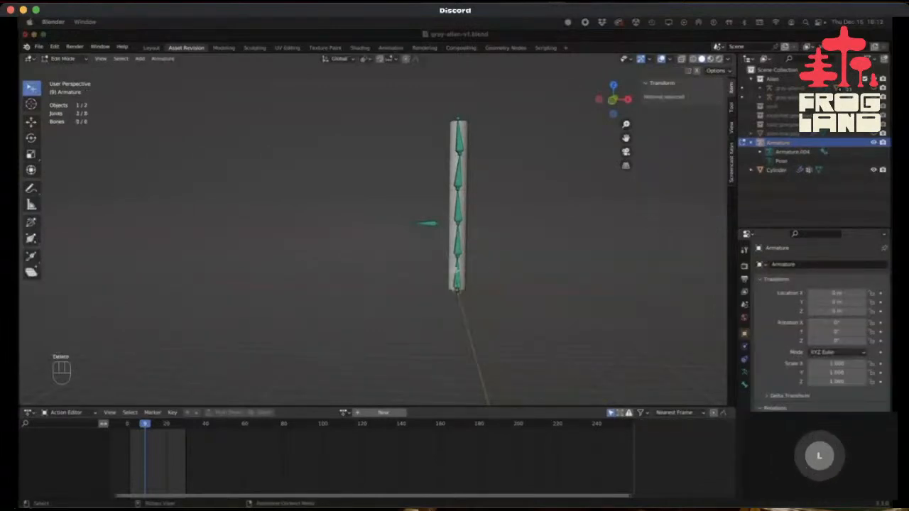
Delete all remaining bones from the armature, including the vertical chain and the separate bone beside the cylinder.
left_click(457, 273)
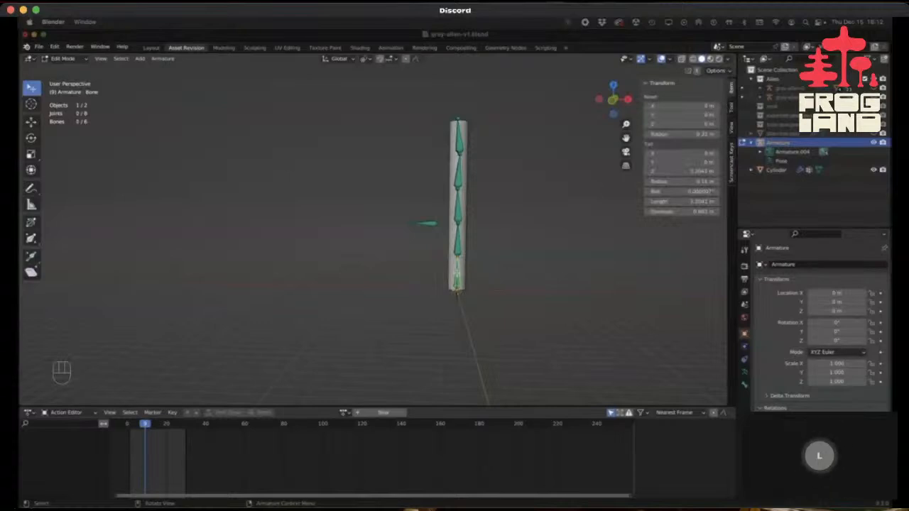
key("l")
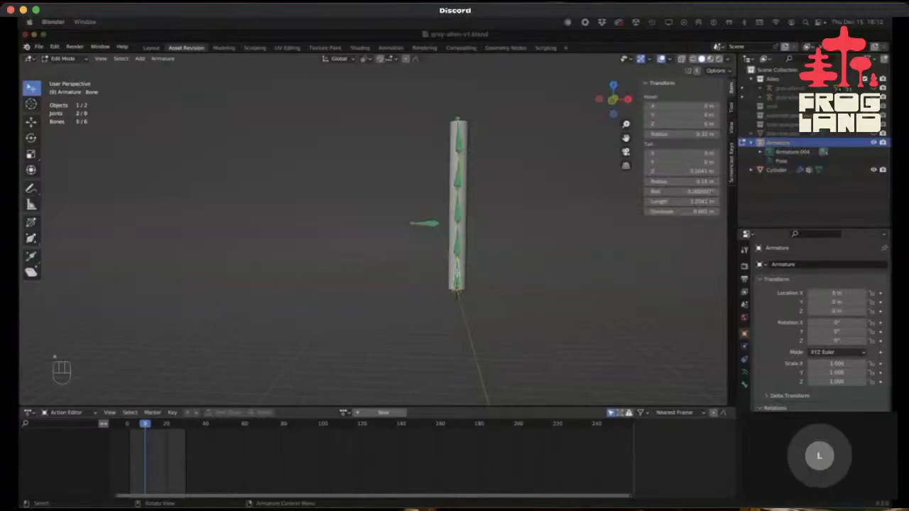
key("Delete")
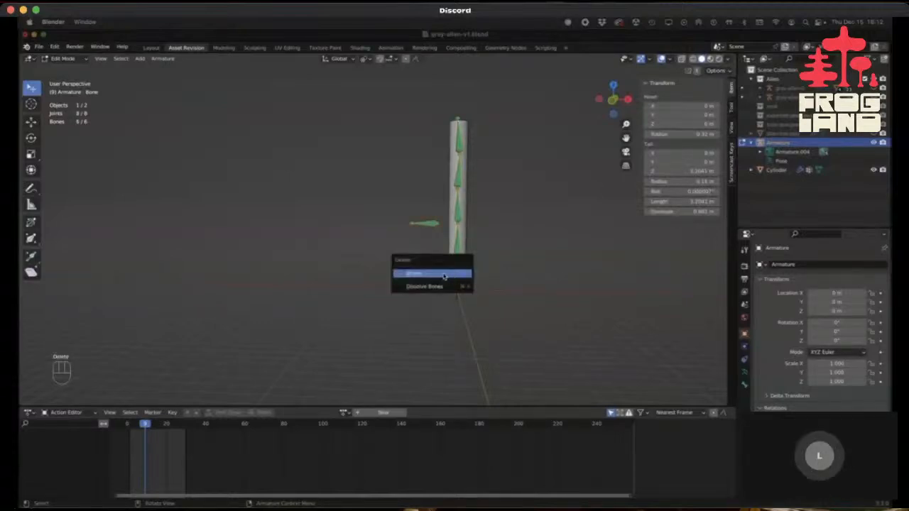
left_click(444, 275)
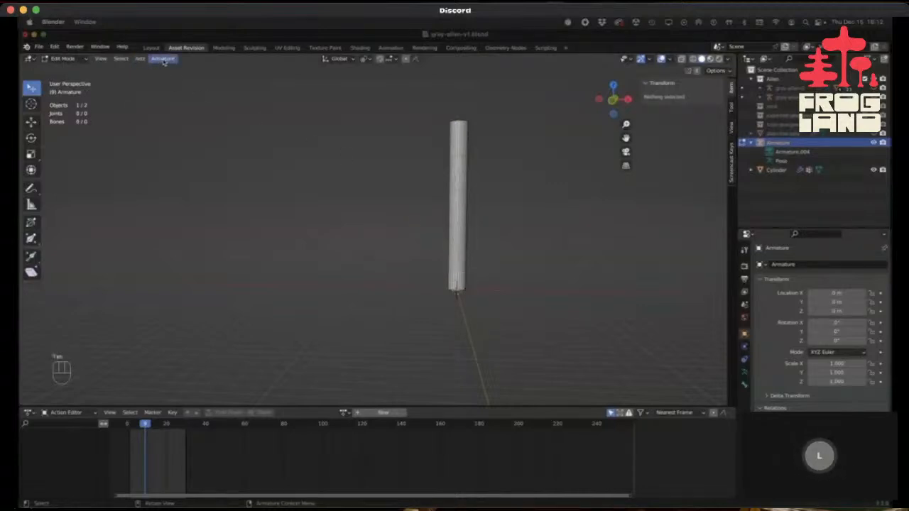
Return to Object Mode, add a new armature at the cylinder's base and enter Edit Mode on it.
key("Tab")
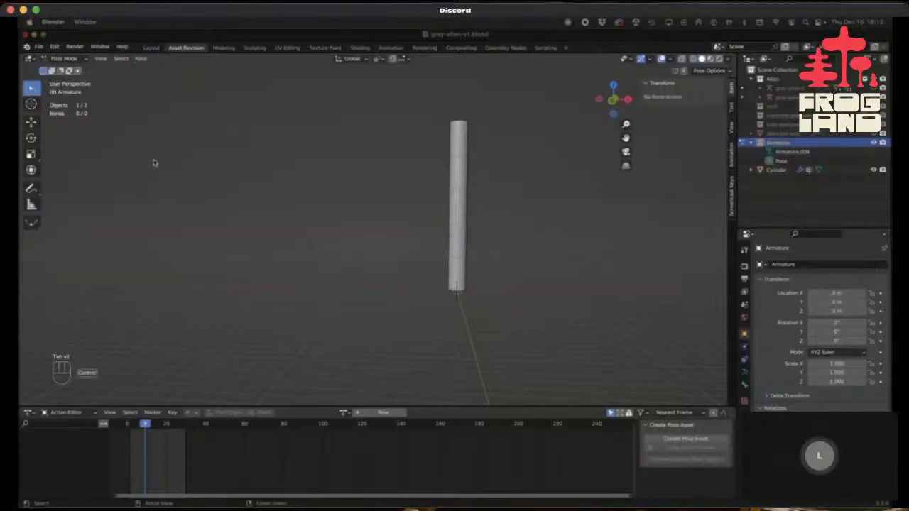
key("ctrl+Tab")
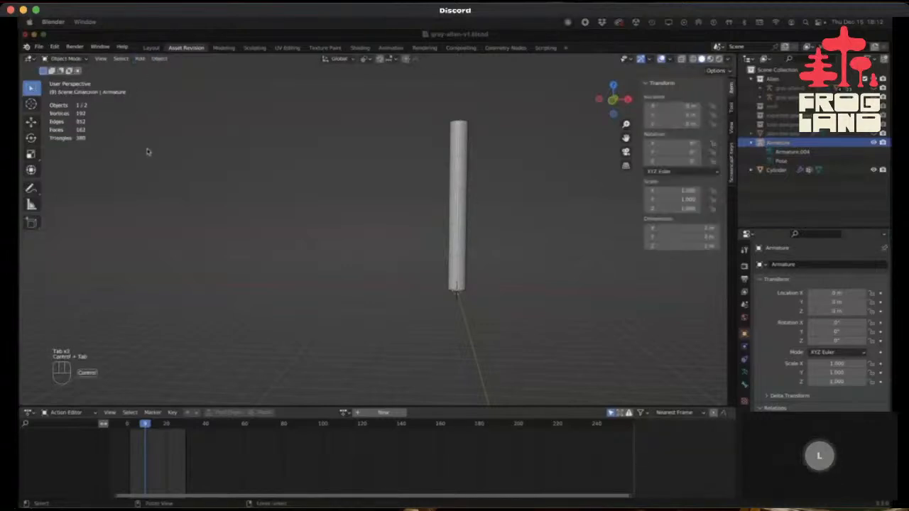
left_click(159, 59)
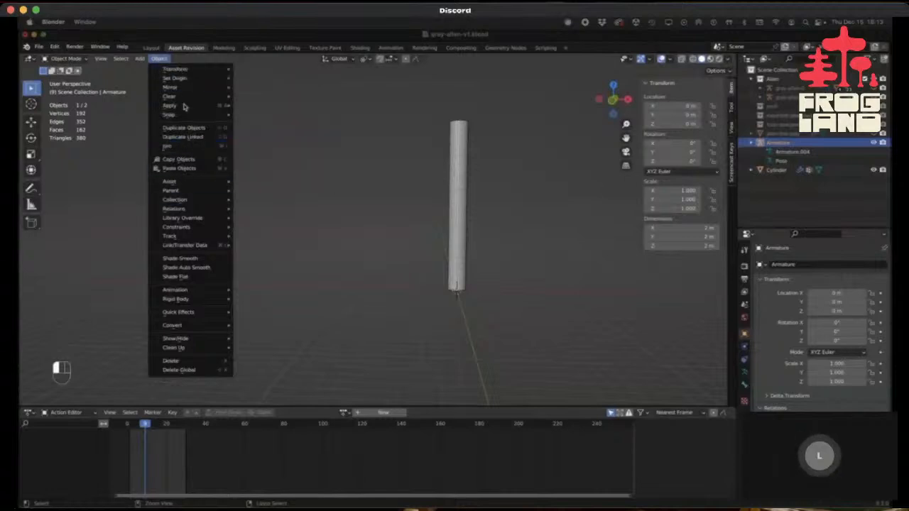
left_click(158, 60)
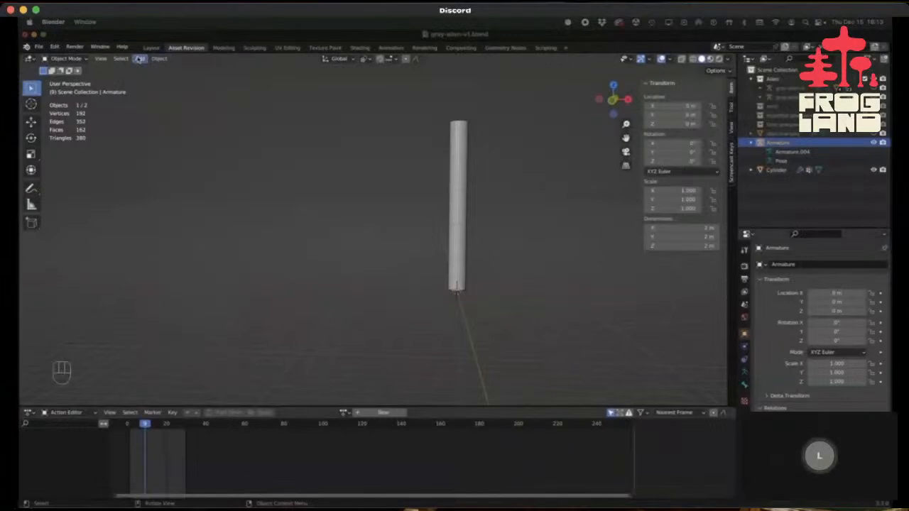
left_click(140, 59)
left_click(158, 140)
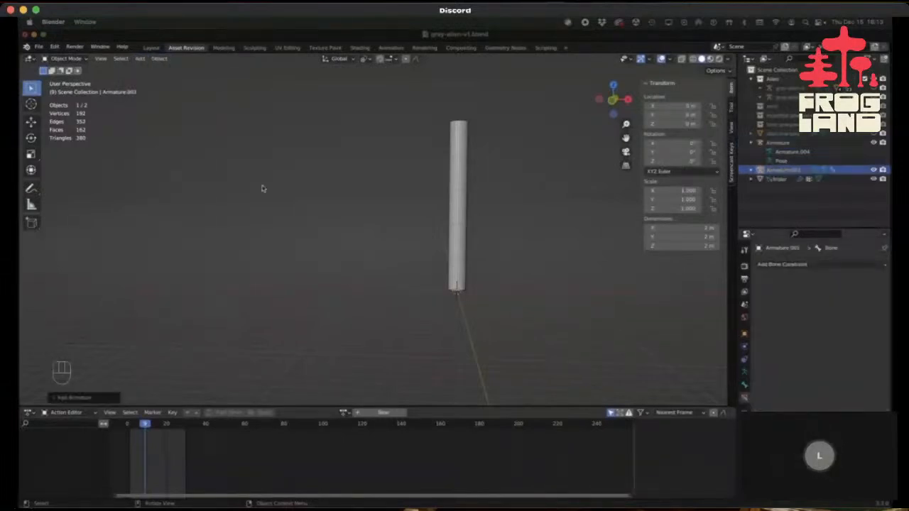
left_click(744, 373)
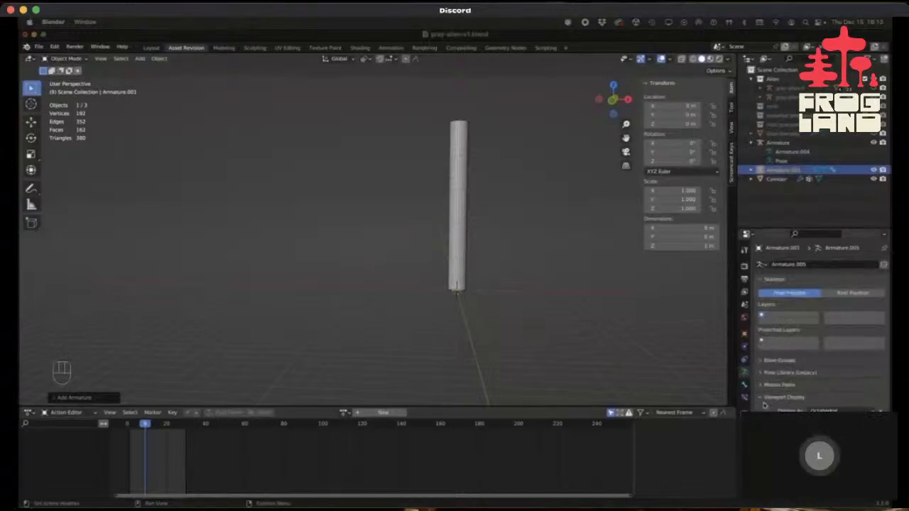
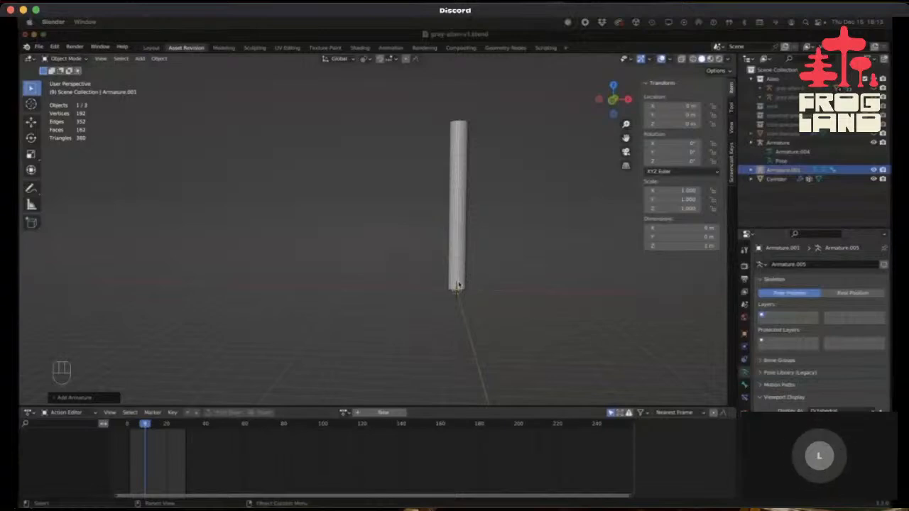
key("Tab")
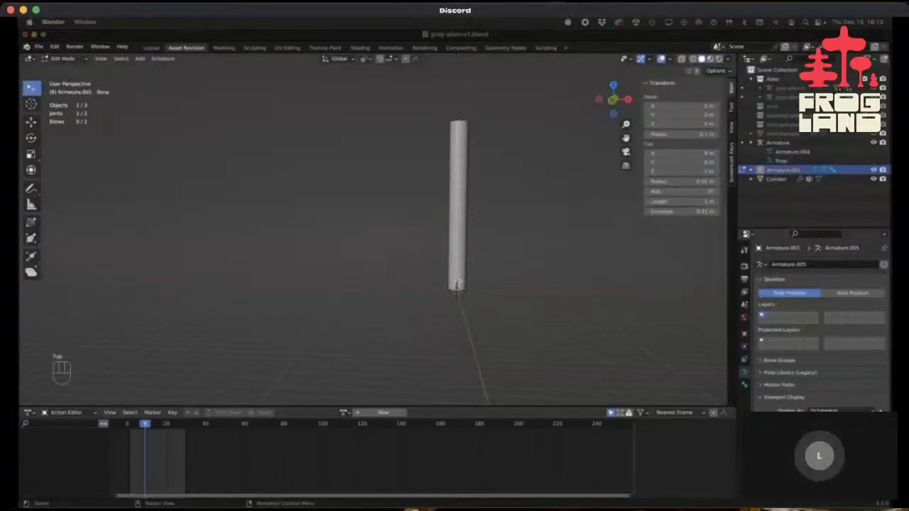
key("g")
key("Escape")
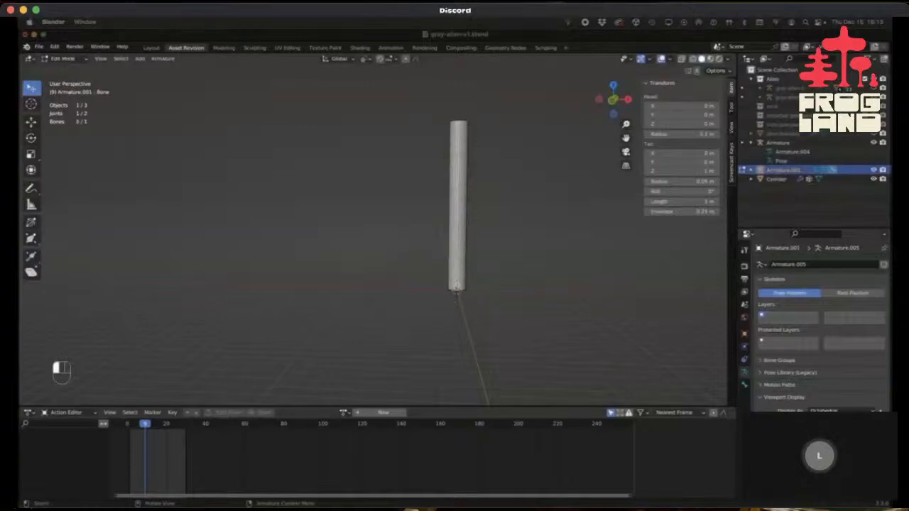
key("a")
key("g")
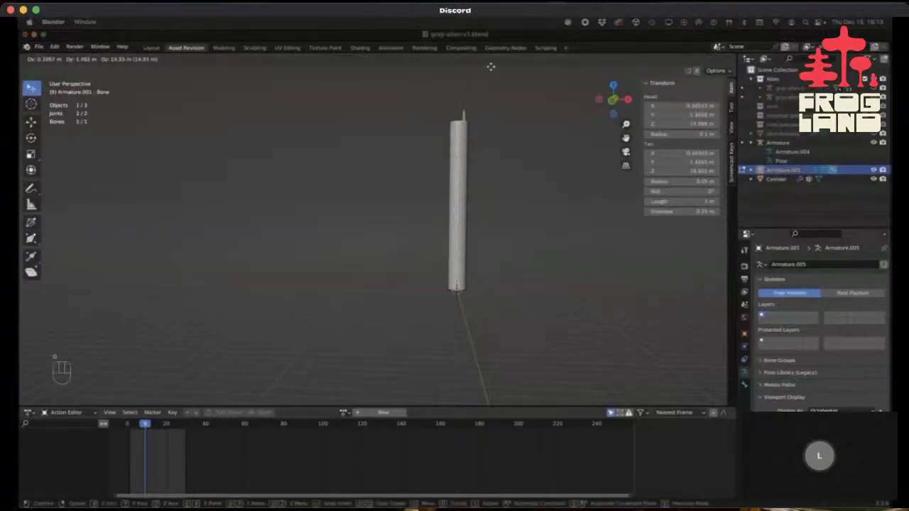
key("1")
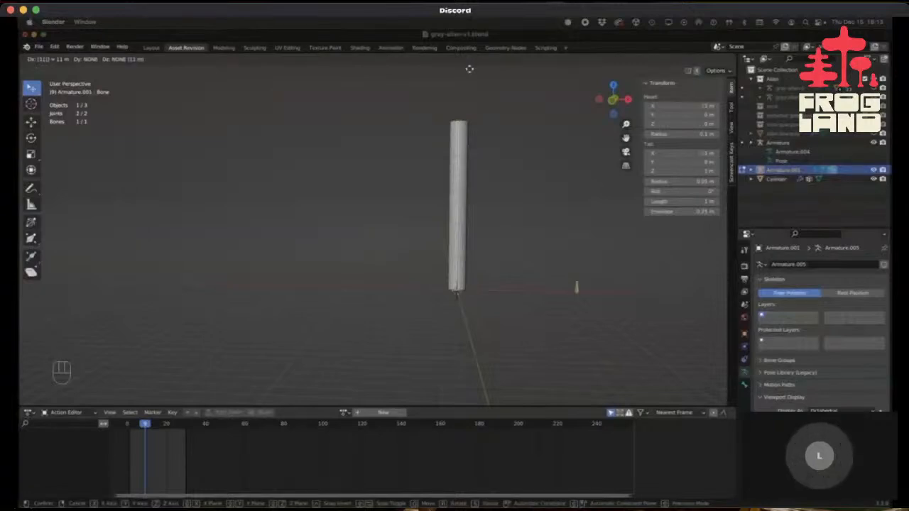
key("Return")
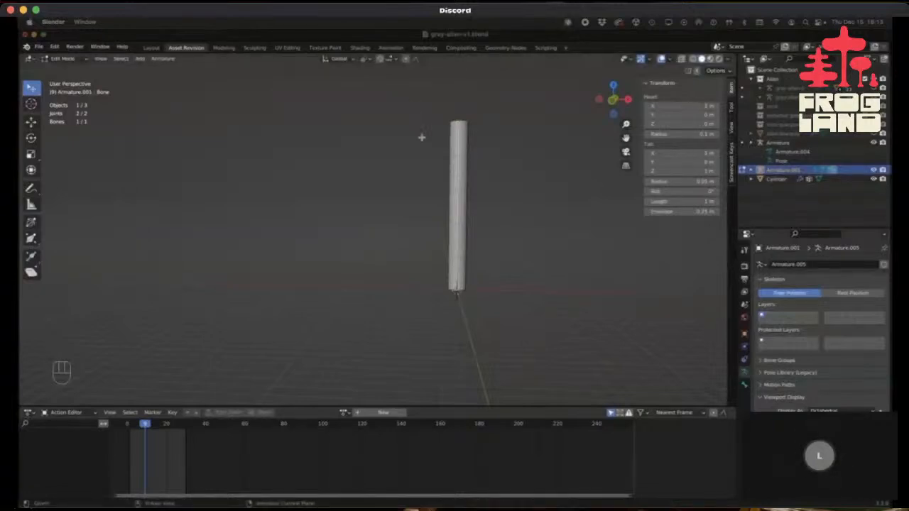
In front view, move the new bone to the cylinder's top and place its tail below, about 3.2 m down inside the cylinder.
key("KP_1")
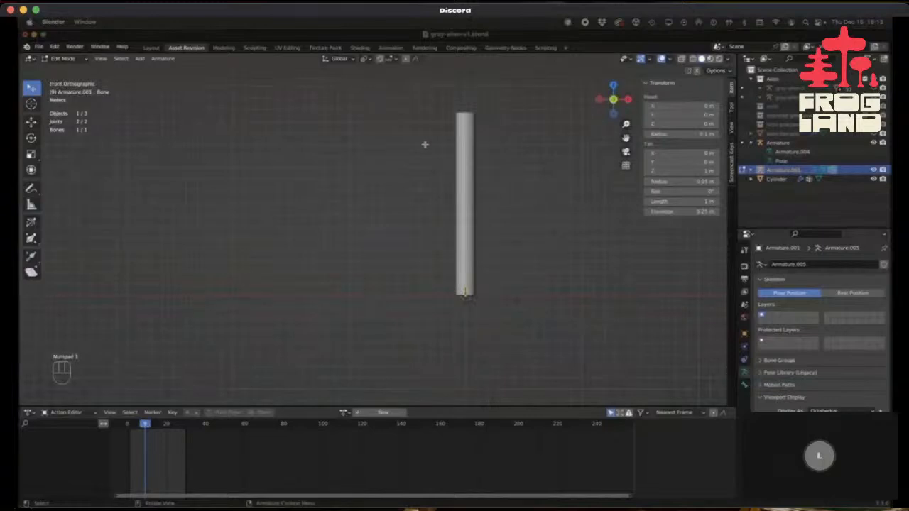
key("g")
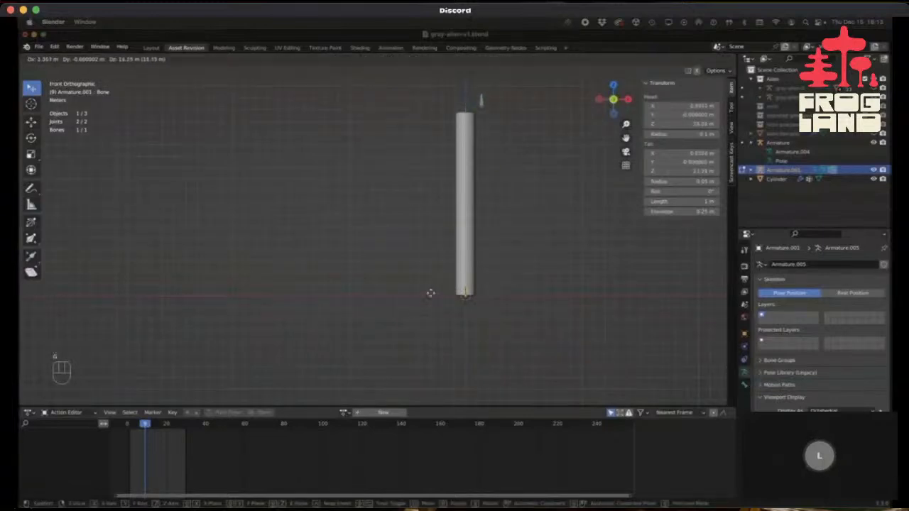
left_click(424, 298)
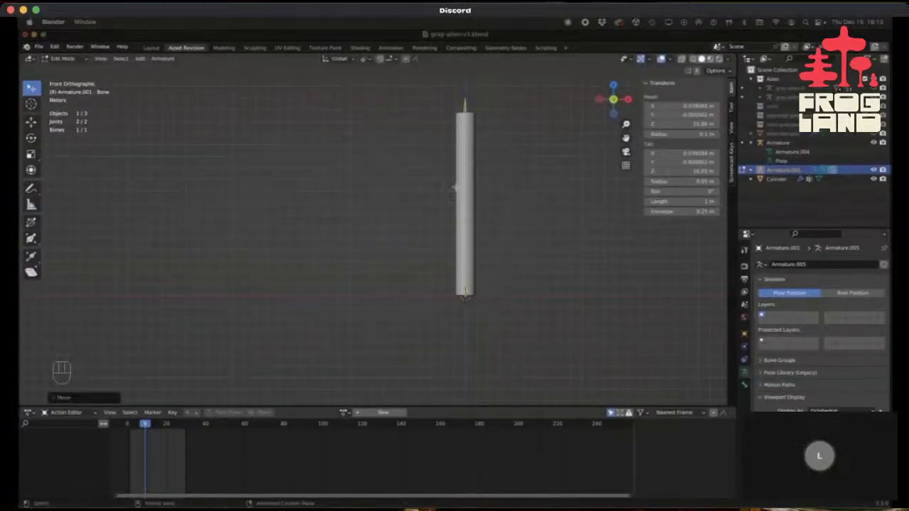
left_click(818, 455)
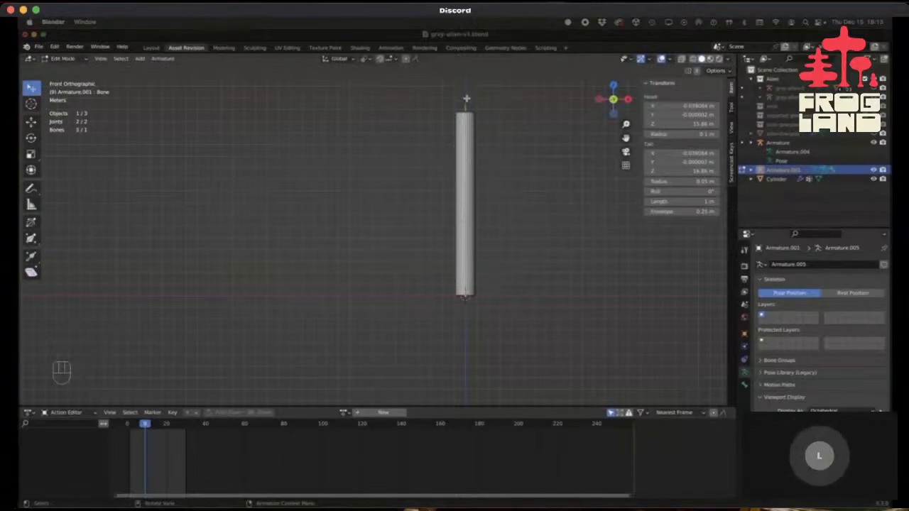
key("g")
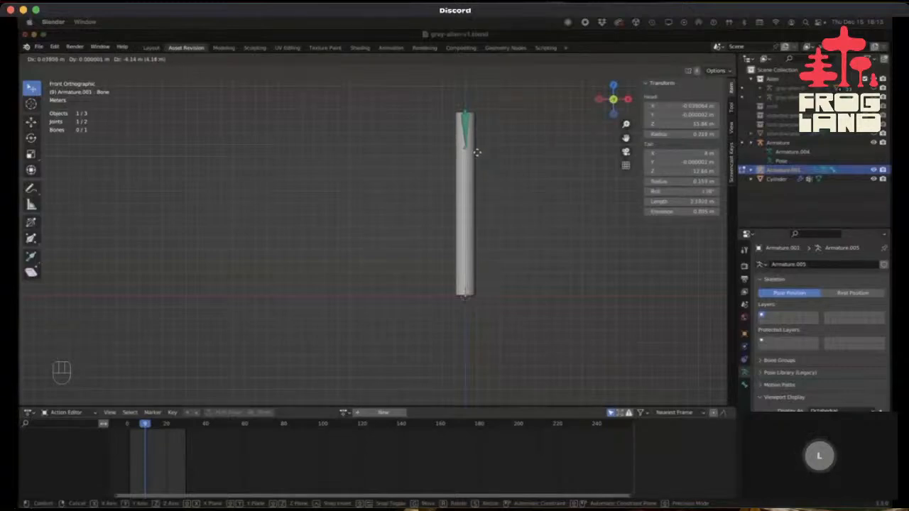
left_click(476, 152)
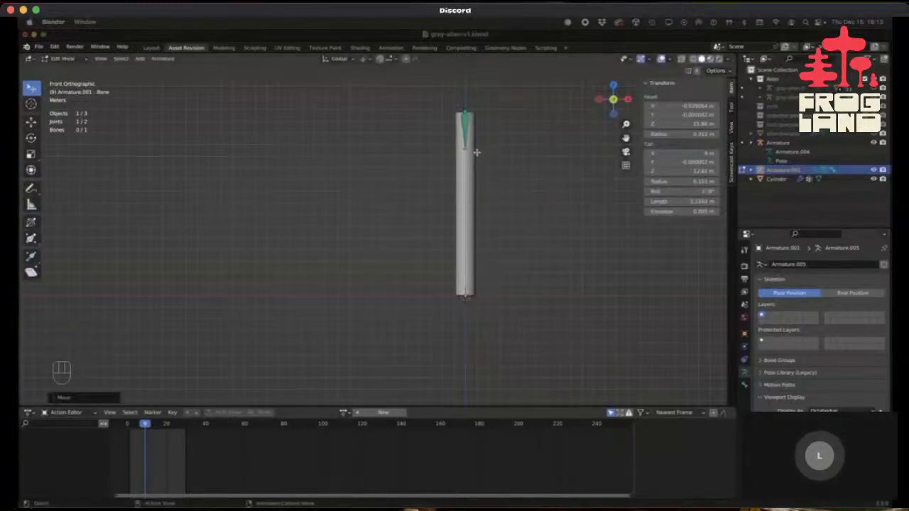
Extrude four more connected bones of similar length down the cylinder's axis, ending the chain at the cylinder's base.
key("e")
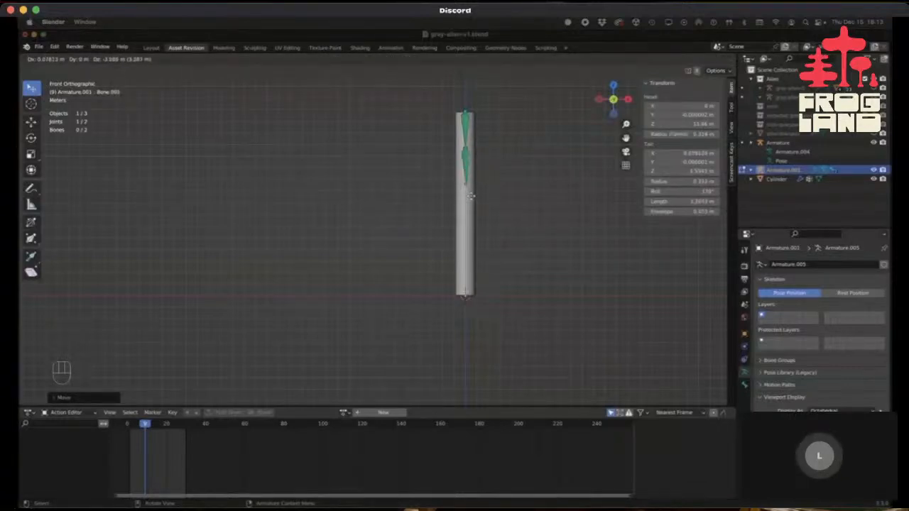
left_click(472, 195)
key("e")
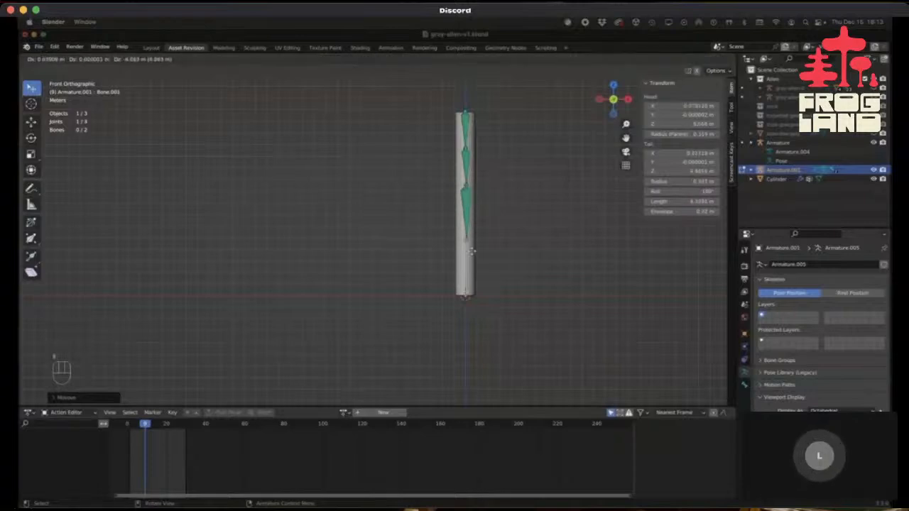
left_click(472, 235)
key("e")
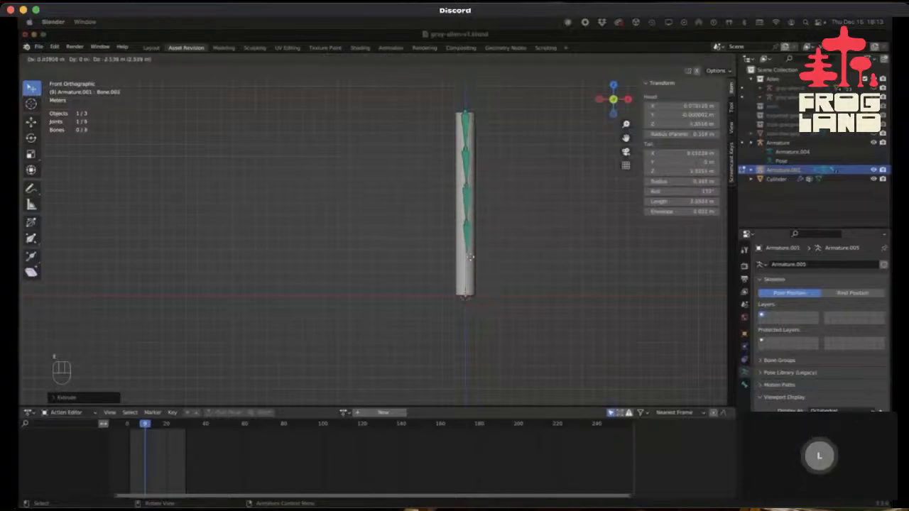
left_click(472, 270)
key("e")
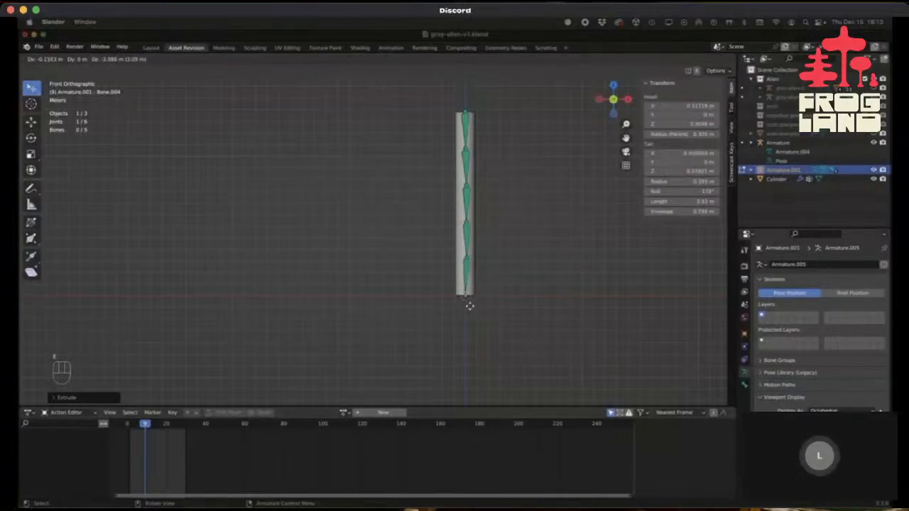
left_click(469, 305)
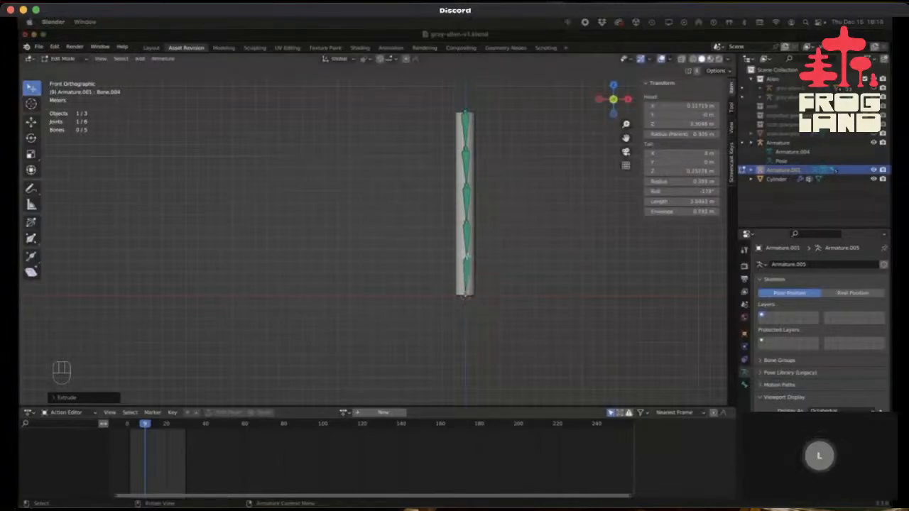
Shift the two lowest inner joints of the bone chain slightly toward negative X to start a gentle bend.
key("g")
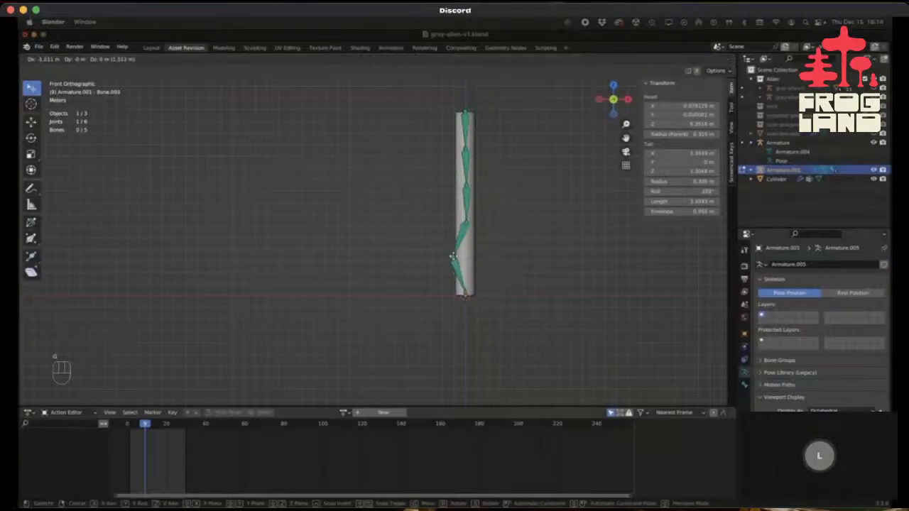
left_click(463, 259)
left_click(465, 222)
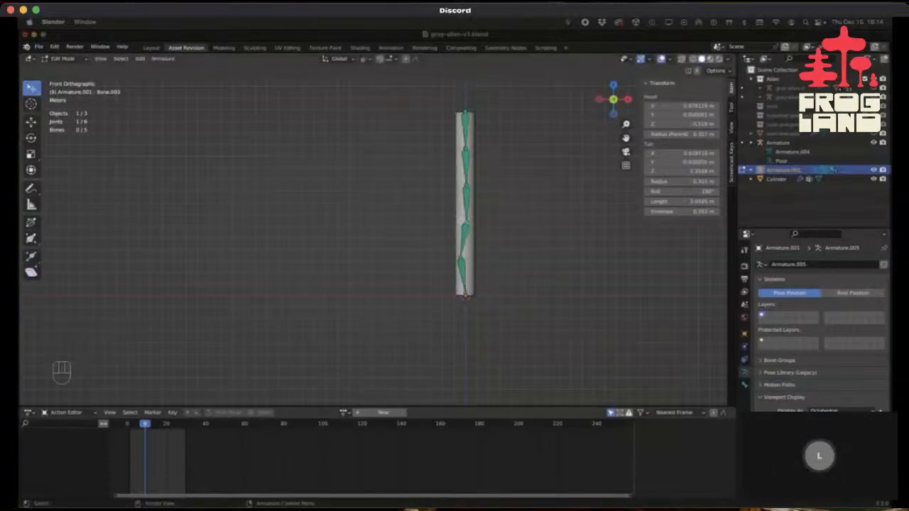
key("g")
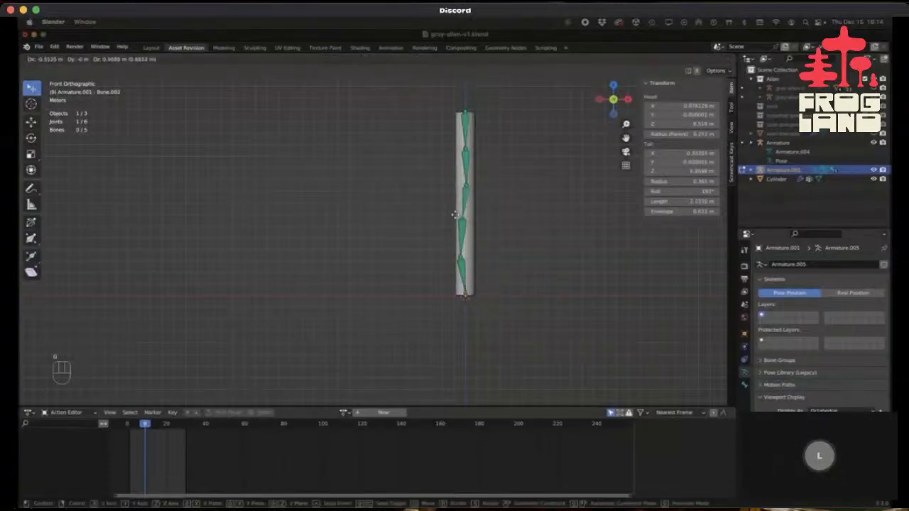
left_click(455, 220)
left_click(463, 254)
key("g")
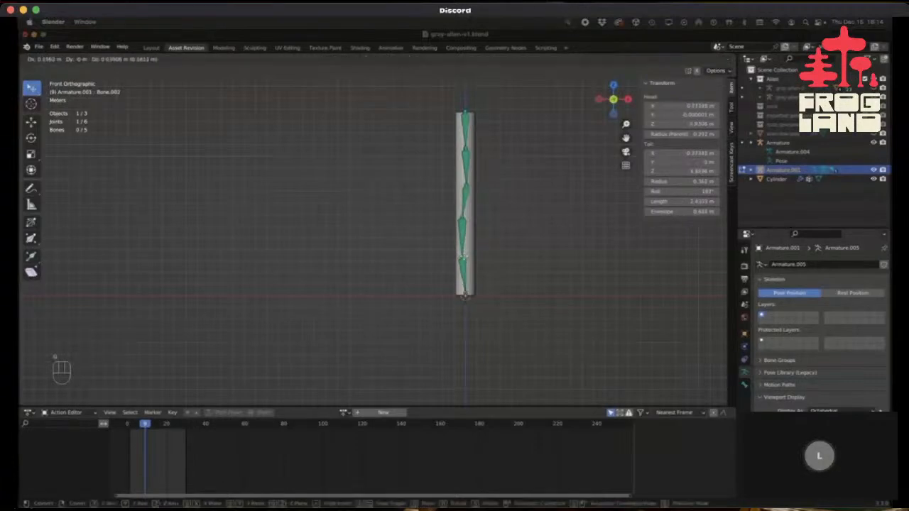
left_click(463, 256)
Shift the chain's two upper inner joints slightly toward negative X to continue the bend.
key("g")
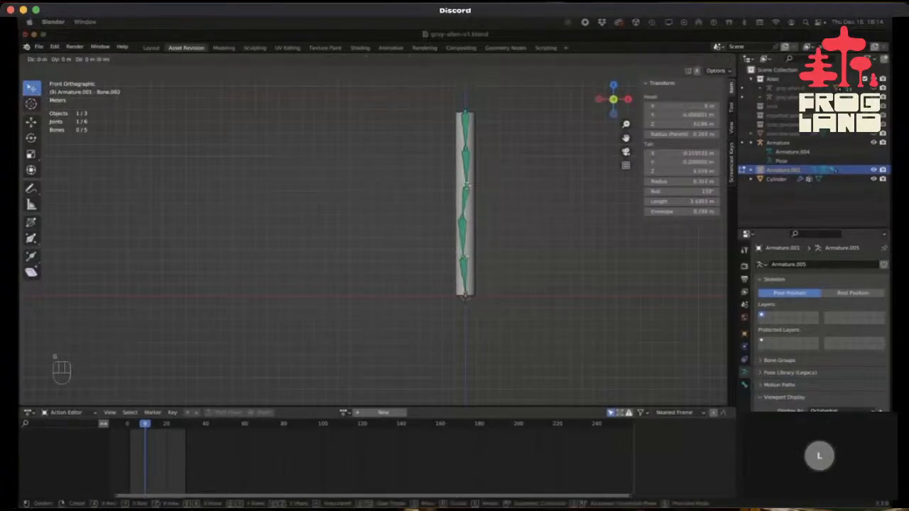
left_click(471, 132)
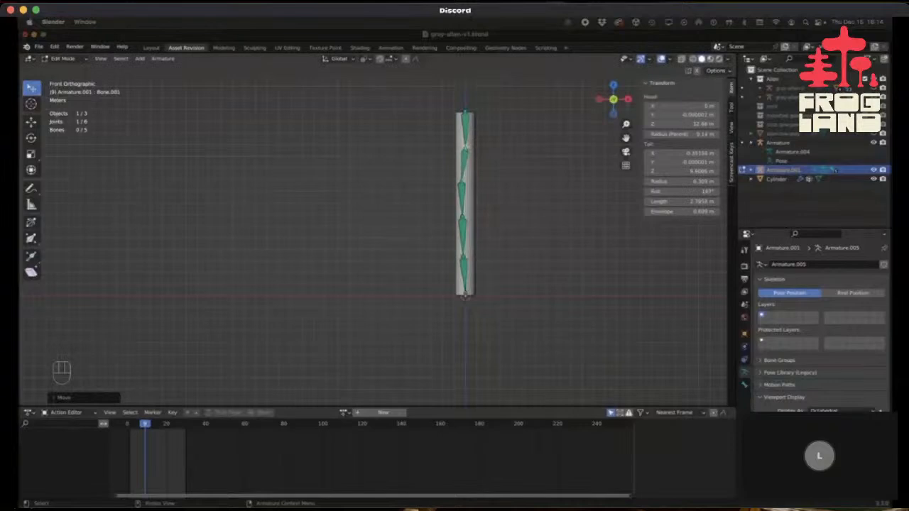
key("g")
left_click(462, 147)
Shift the chain's topmost joint slightly toward positive X at the cylinder's top.
left_click(465, 112)
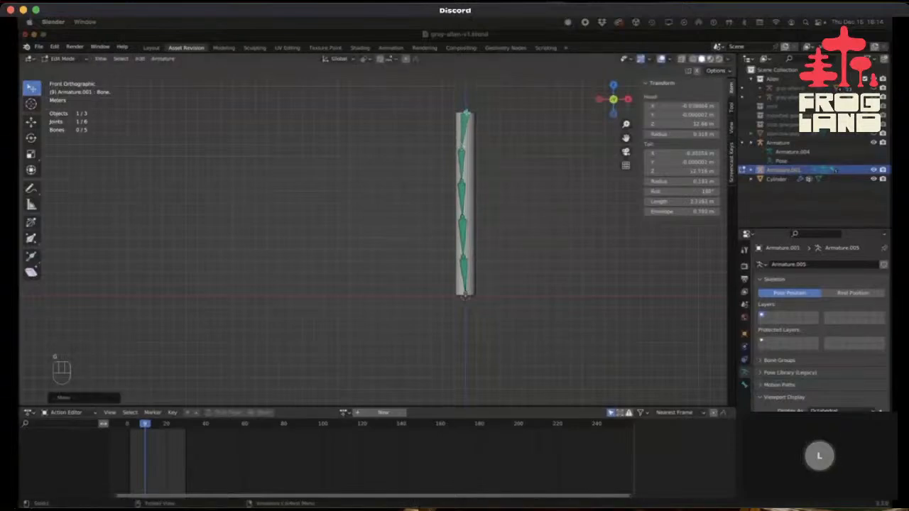
left_click(465, 112)
key("g")
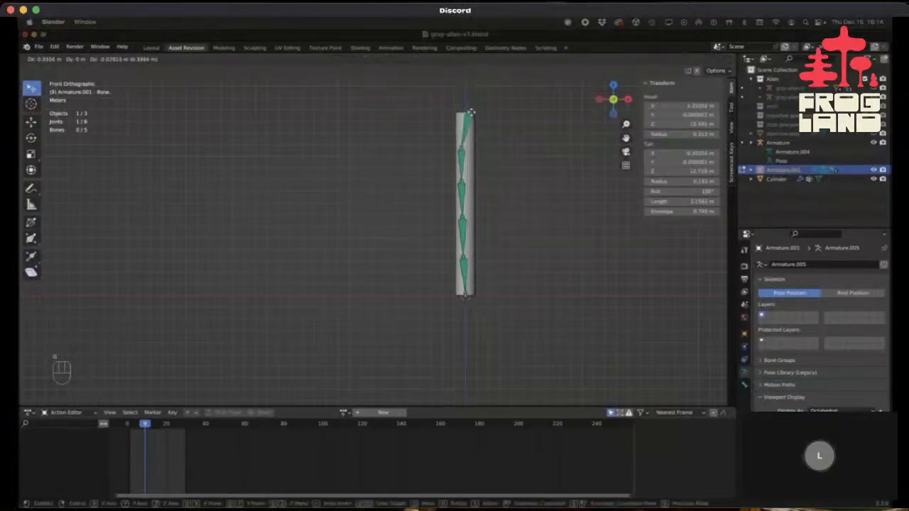
left_click(471, 113)
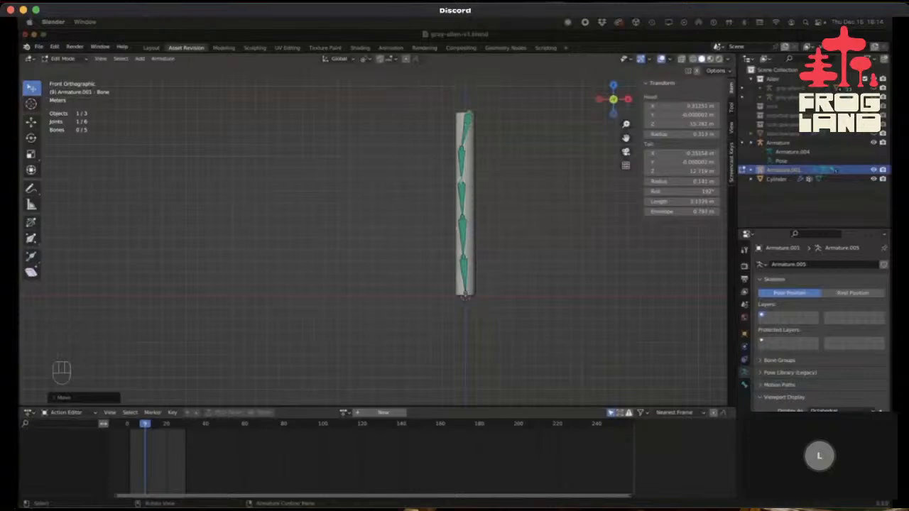
Extrude two horizontal bones from the chain's bottom joint, one toward negative X and one about 2.2 m long toward positive X.
left_click(465, 294)
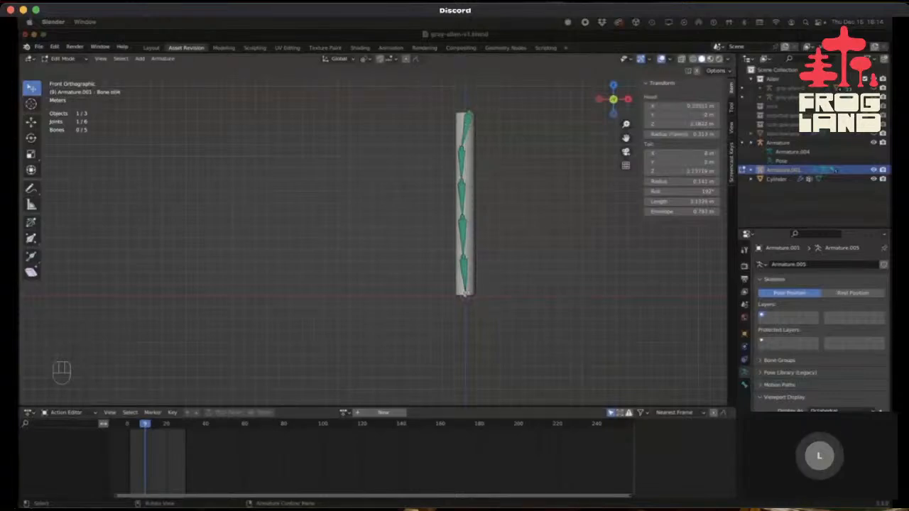
key("e")
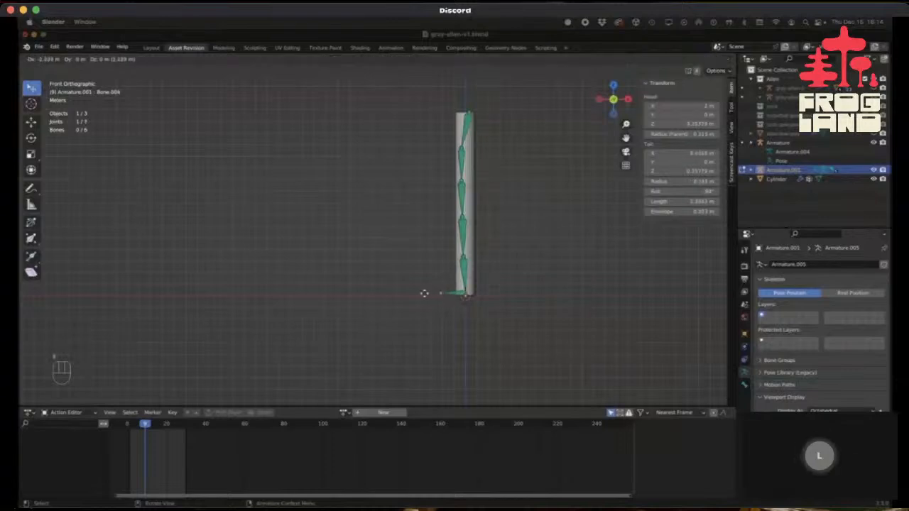
left_click(415, 294)
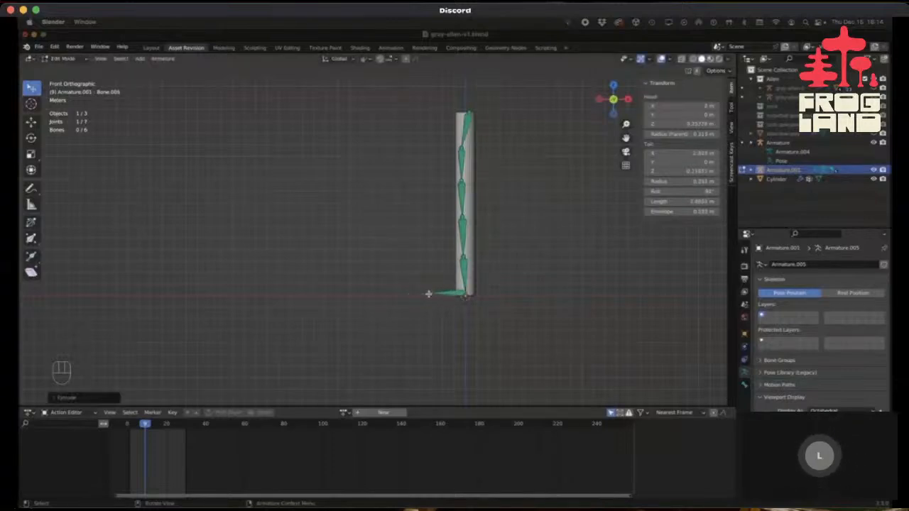
left_click(465, 295)
key("e")
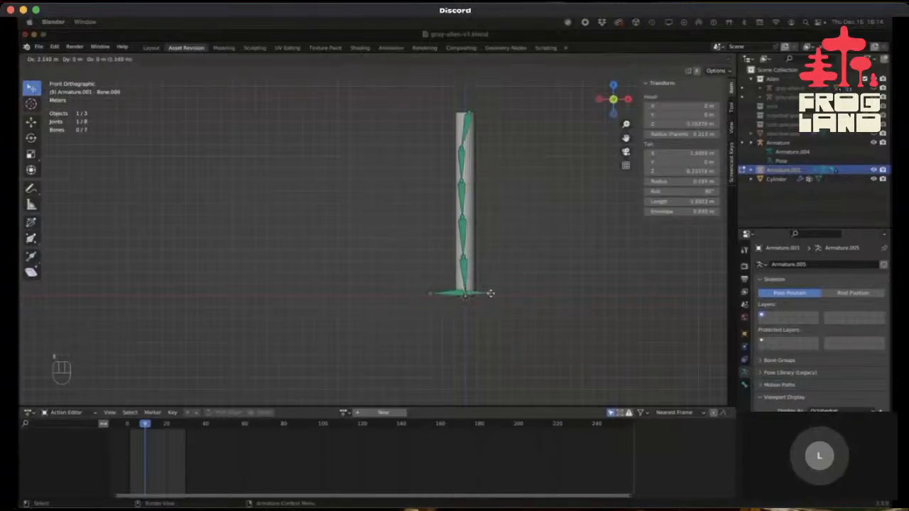
left_click(490, 294)
Clear the parent of the base bone that points toward positive X.
left_click(474, 293)
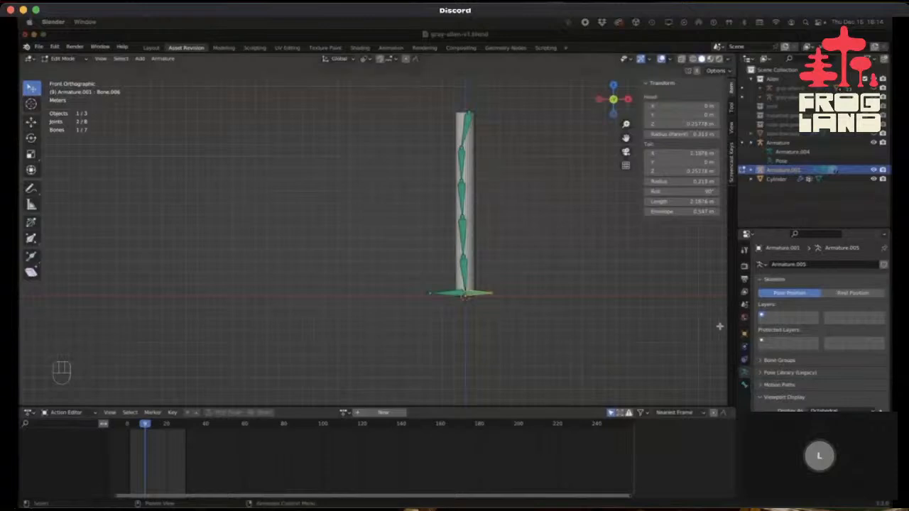
left_click(745, 384)
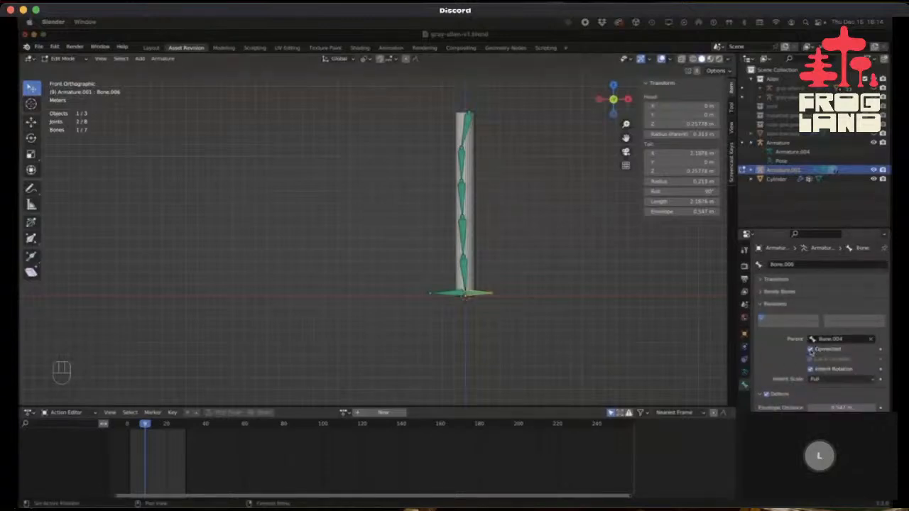
left_click(871, 340)
key("super+z")
Extrude a horizontal bone about 2.8 m long from the chain's middle joint toward negative X.
left_click(466, 276)
left_click(462, 223)
left_click(461, 188)
left_click(462, 155)
left_click(465, 128)
left_click(462, 216)
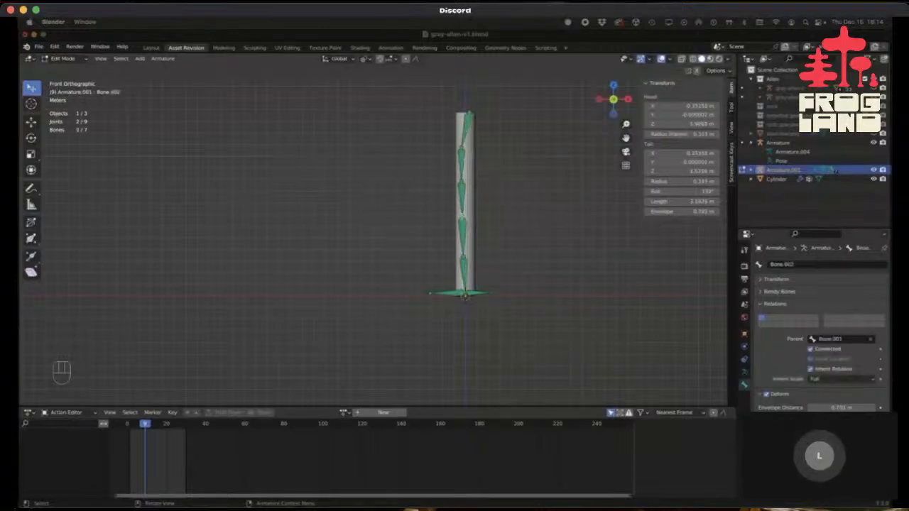
key("e")
left_click(429, 217)
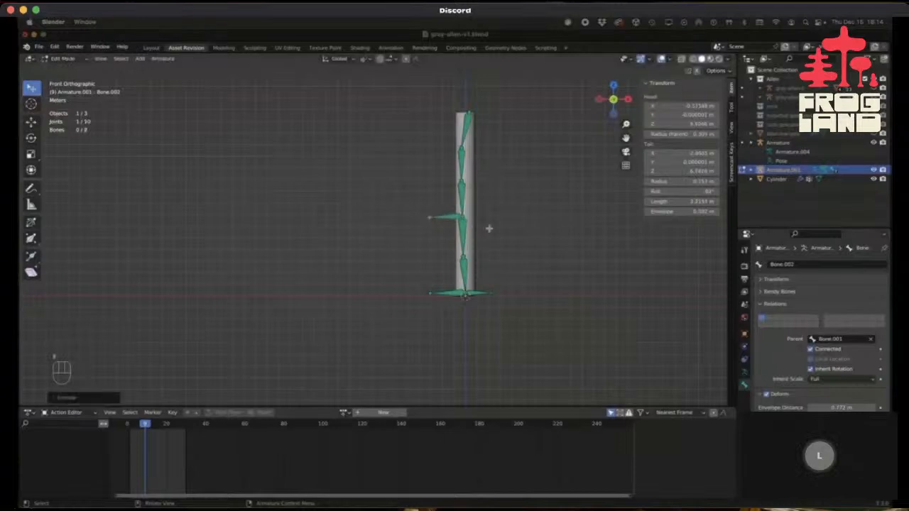
Clear the parent of the horizontal bone at the chain's middle joint and try to move it.
left_click(447, 216)
left_click(874, 341)
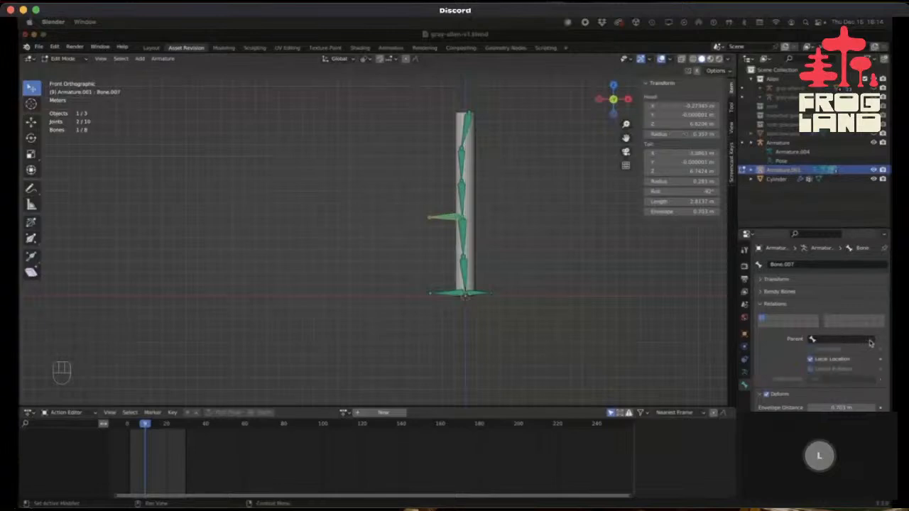
key("g")
right_click(422, 233)
left_click(449, 217)
left_click(810, 358)
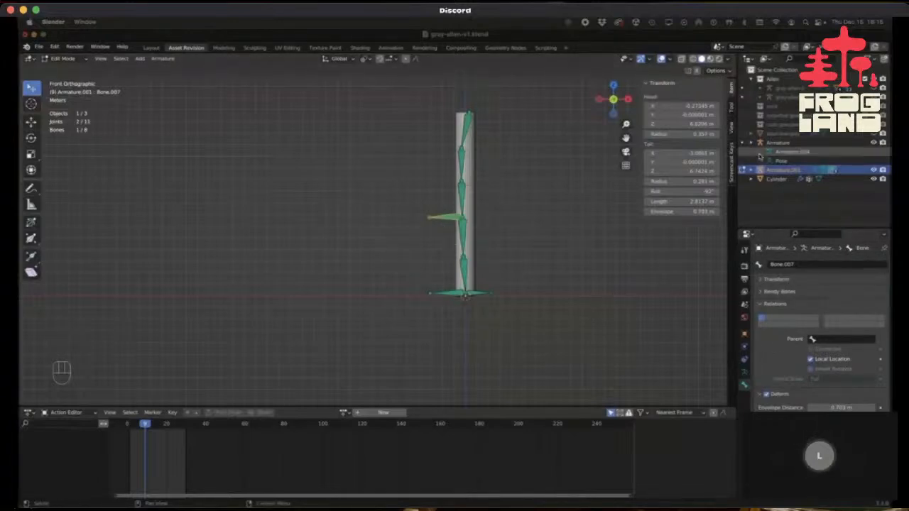
Expand the new armature's bone hierarchy in the outliner and undo the parent clearing and the extrusion of the middle side bone.
left_click(752, 171)
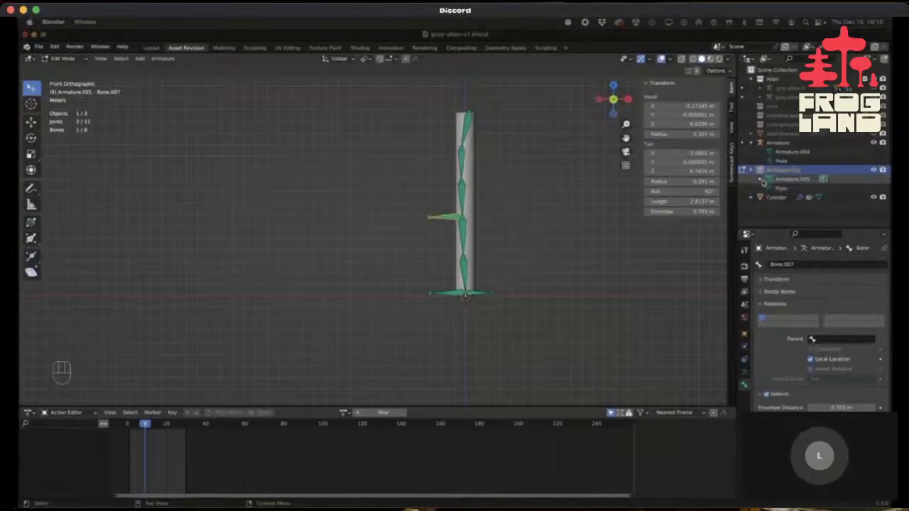
left_click(759, 179)
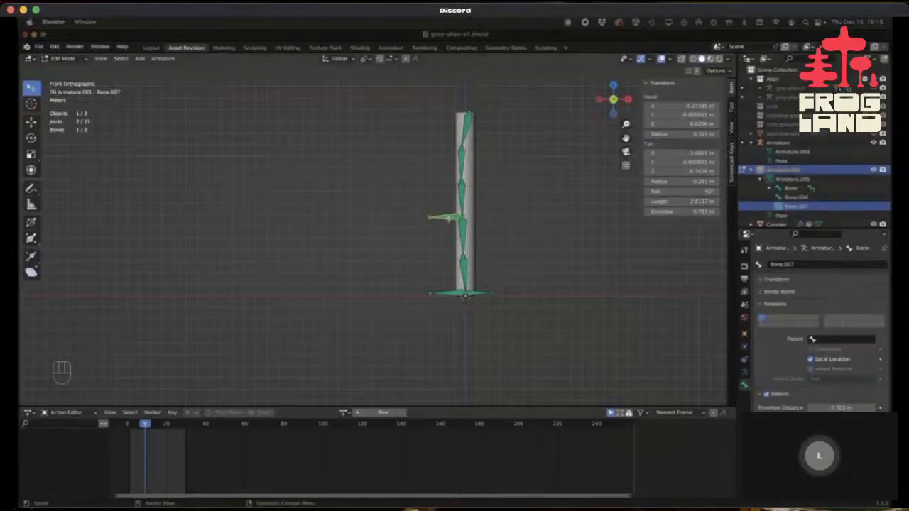
key("super")
key("super")
key("super+z")
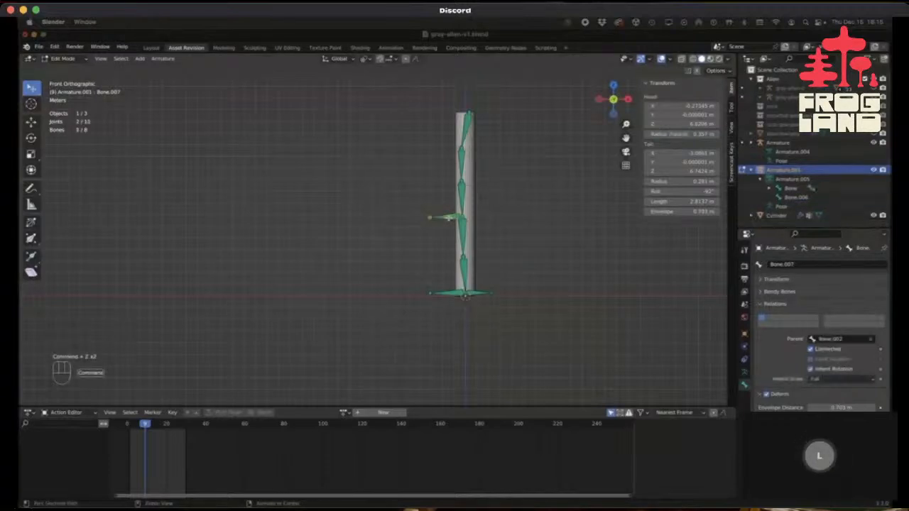
key("super+z")
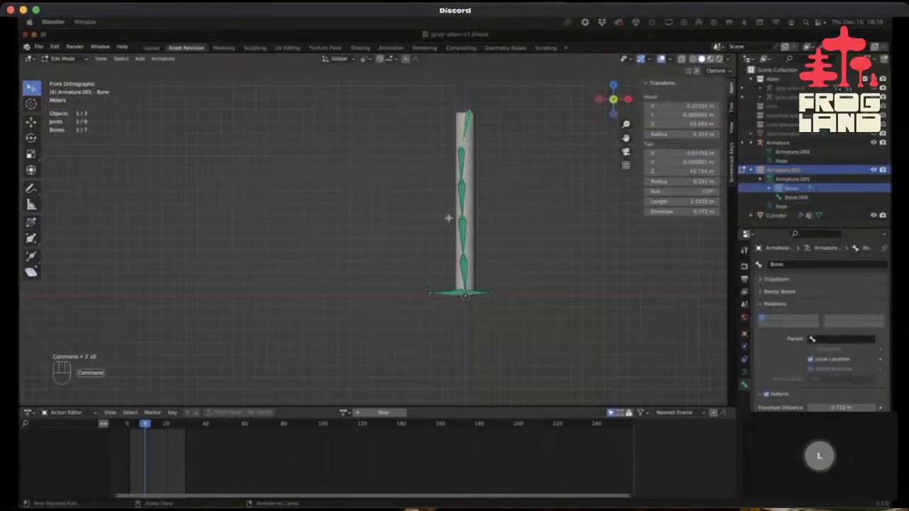
Duplicate the unparented base bone and place the copy on the negative X side of the chain's middle joint.
left_click(477, 296)
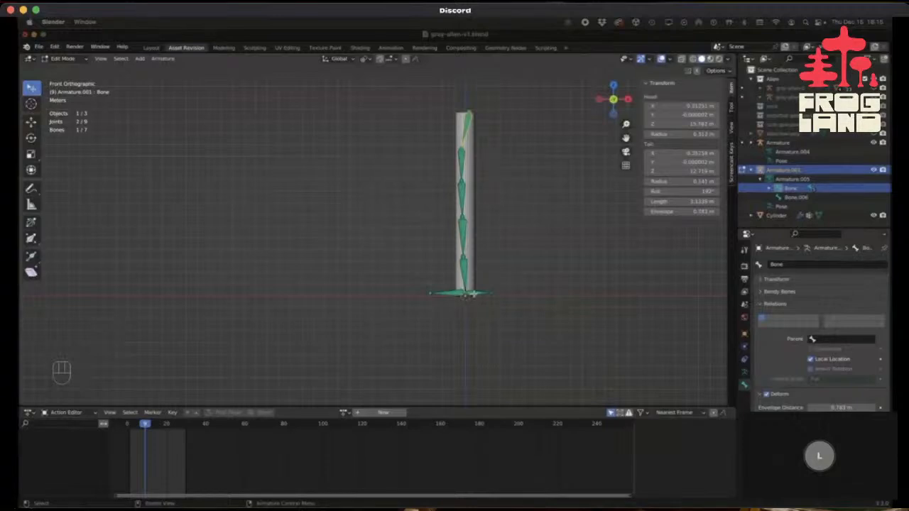
left_click(792, 196)
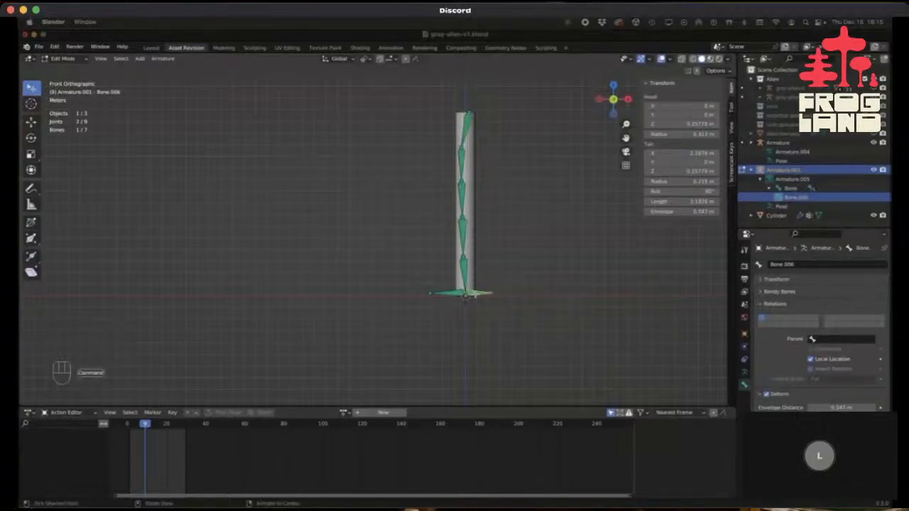
key("shift+d")
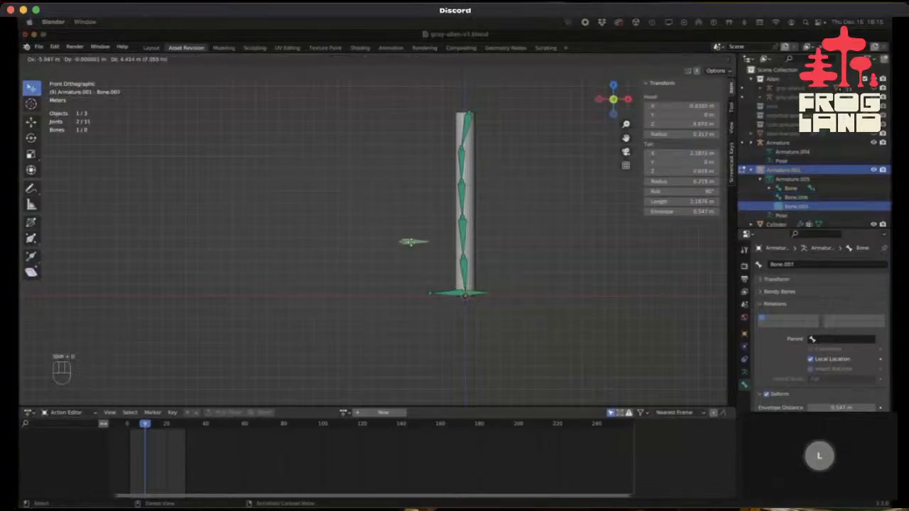
left_click(436, 216)
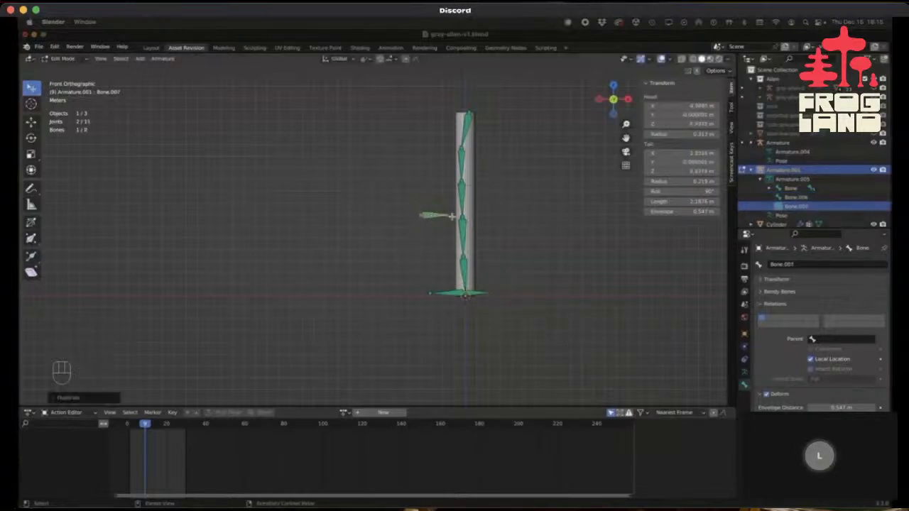
Flip the duplicated bone to point toward negative X, about 2.15 m long, and place it just outside the cylinder at mid-height.
left_click(448, 214)
key("g")
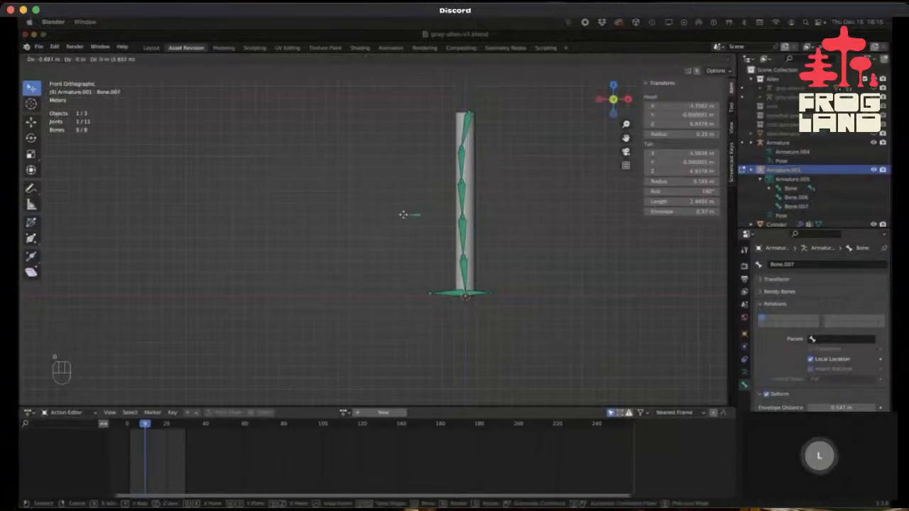
left_click(398, 216)
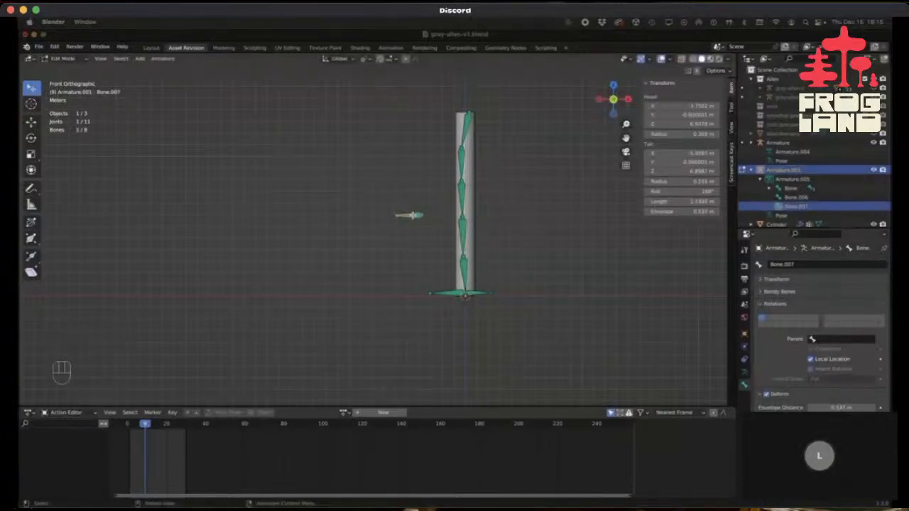
key("g")
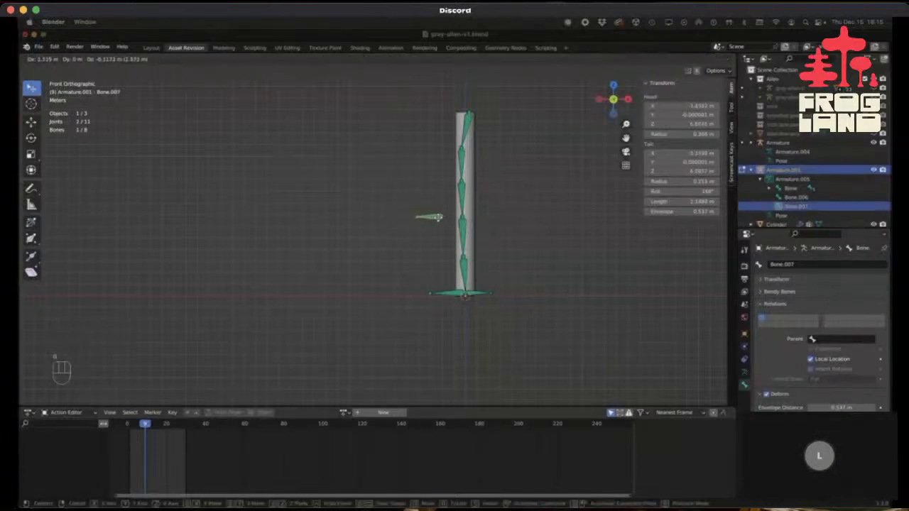
left_click(444, 217)
Rename the separate bone beside the chain's middle as pole and the unparented base bone toward positive X as ikTarget.
left_click(794, 264)
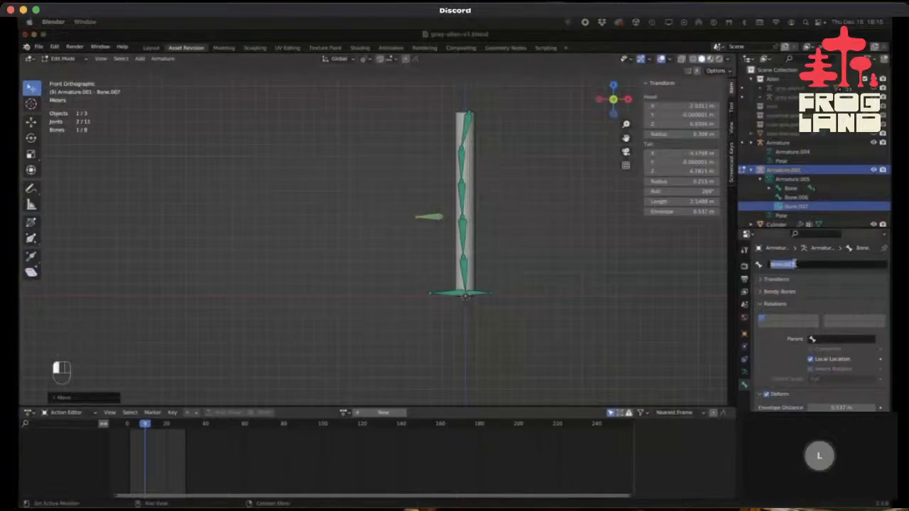
type("He")
key("Return")
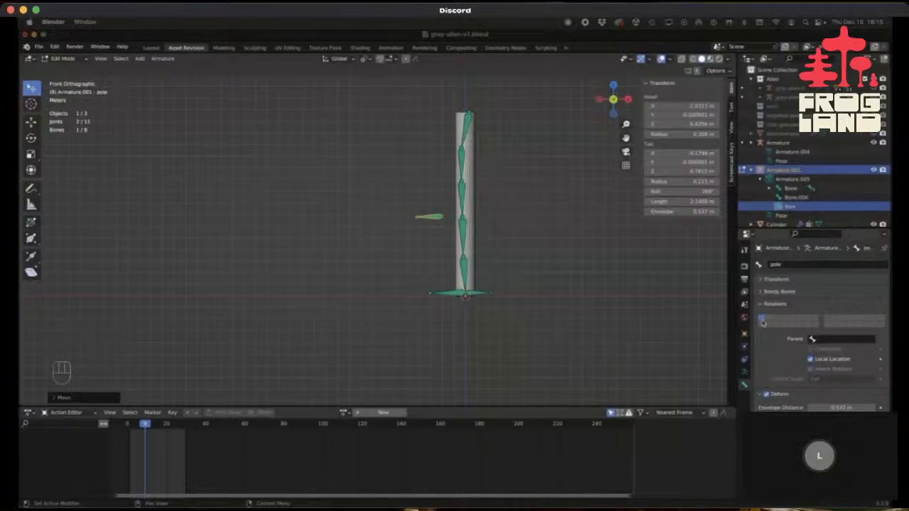
left_click(476, 294)
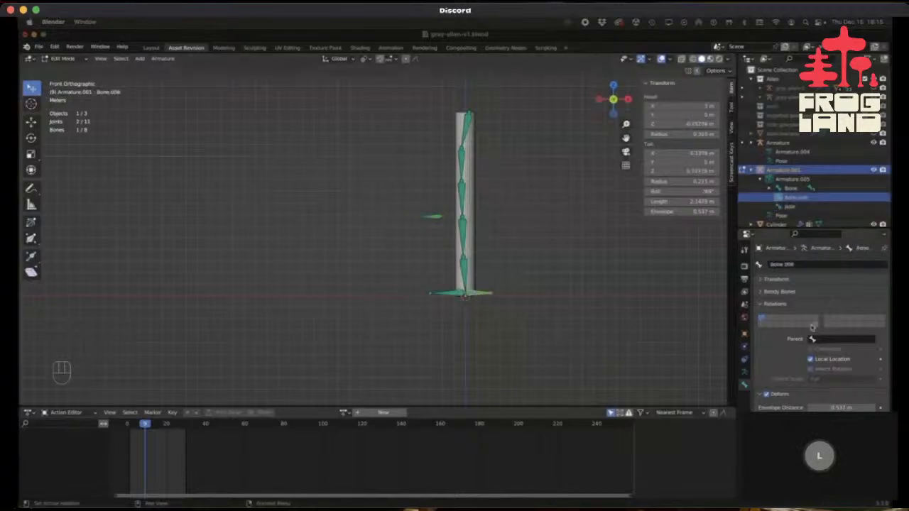
left_click(807, 264)
type("wTarget")
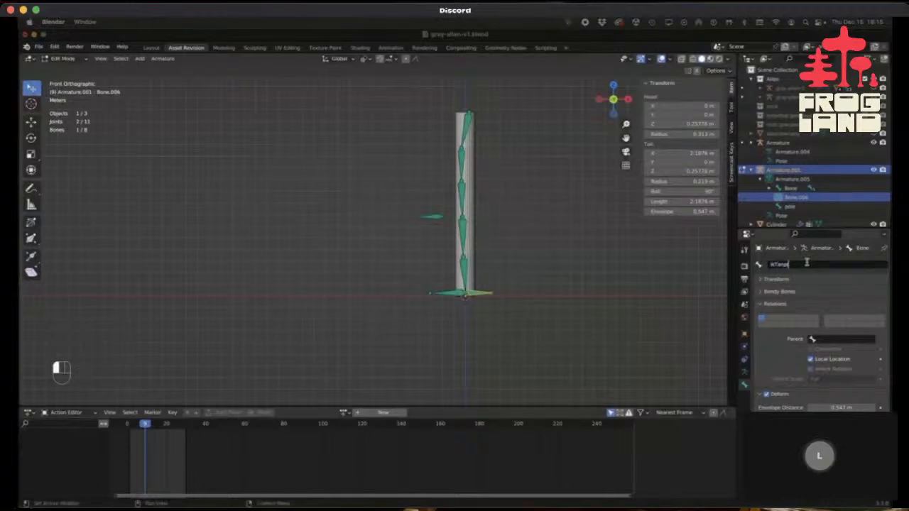
key("Return")
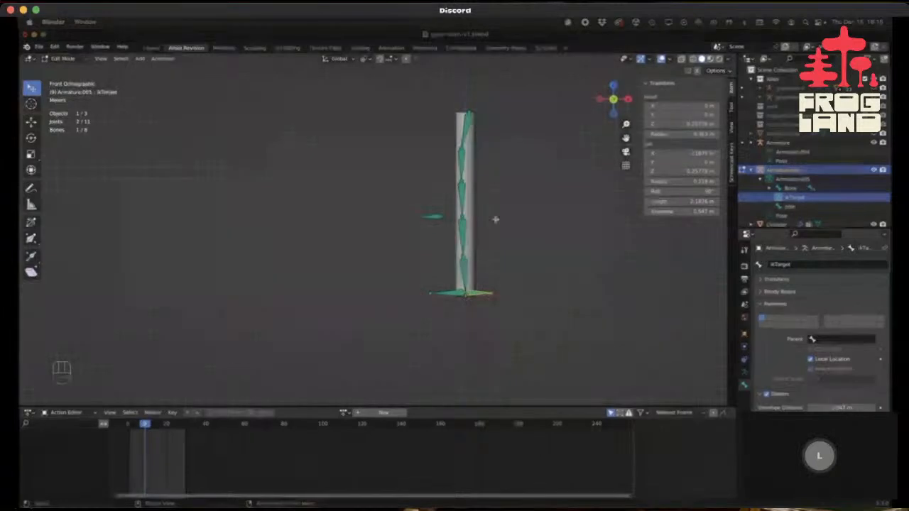
Switch the armature to Pose Mode and add an Inverse Kinematics constraint to the chain's lowest bone, Bone.004.
key("Tab")
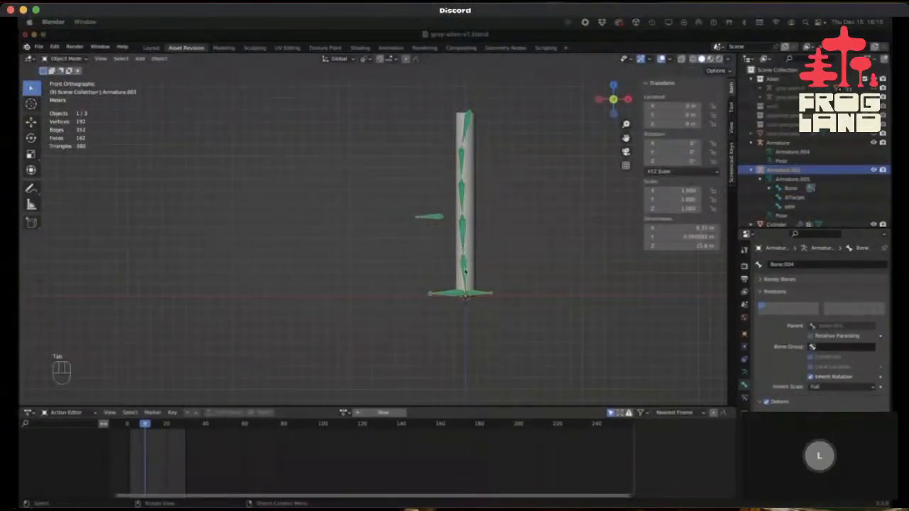
key("ctrl+Tab")
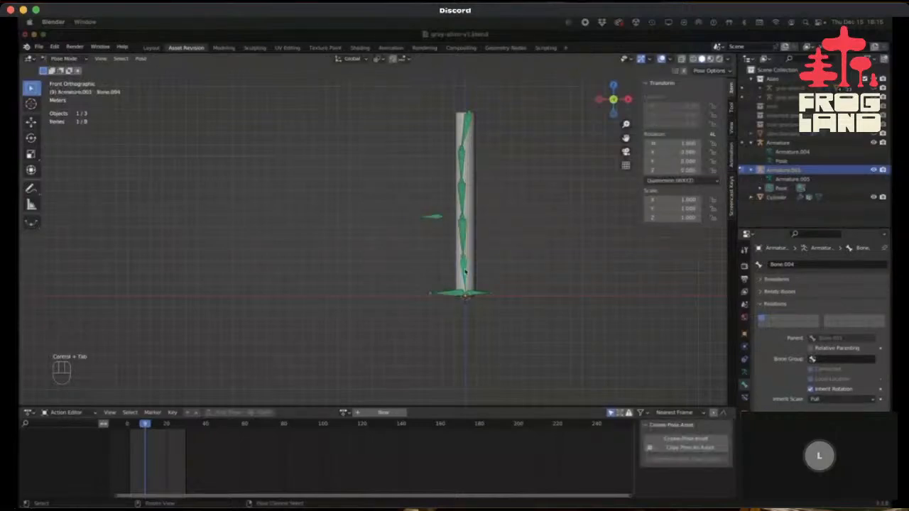
left_click(744, 398)
left_click(806, 265)
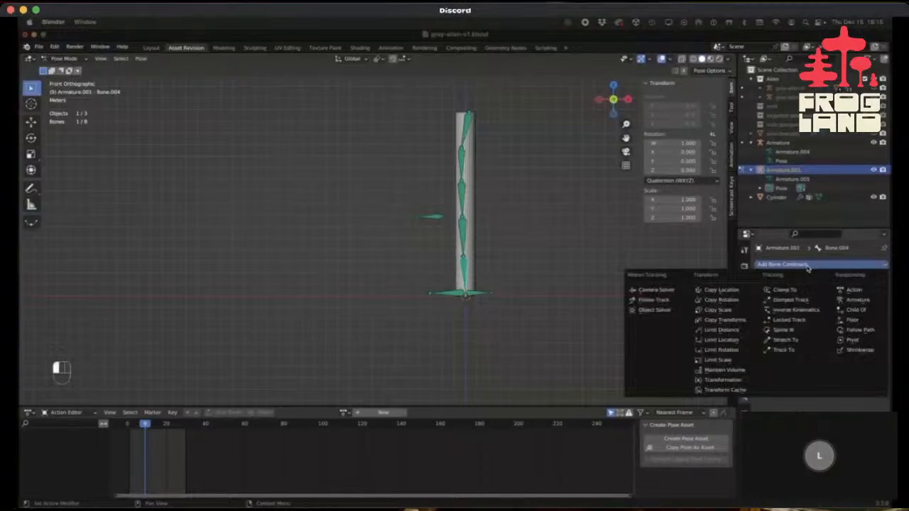
left_click(794, 311)
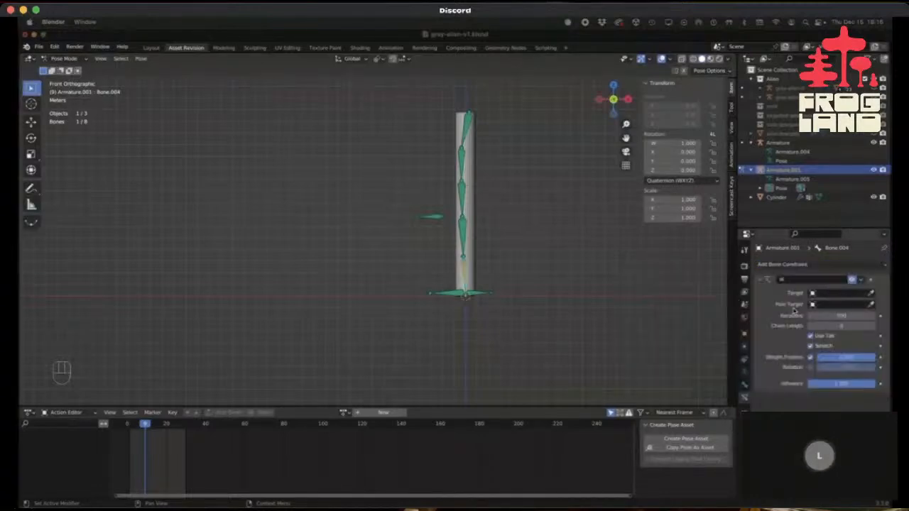
left_click(829, 294)
left_click(810, 361)
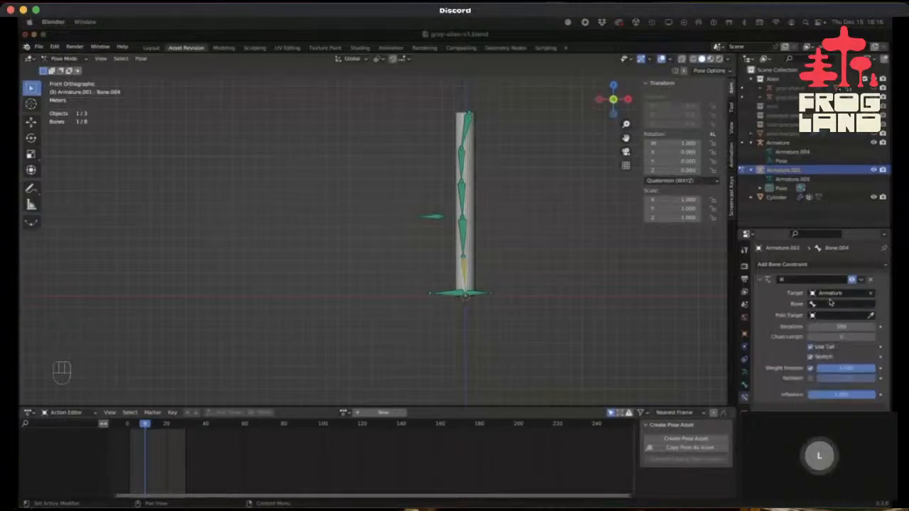
left_click(827, 303)
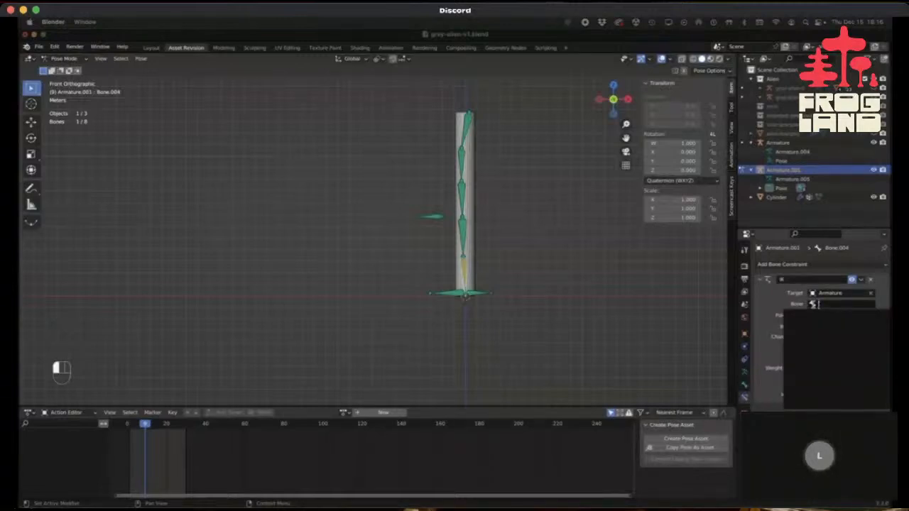
Set the Inverse Kinematics constraint's target to Armature.001 and its target bone to ikTarget.
left_click(829, 292)
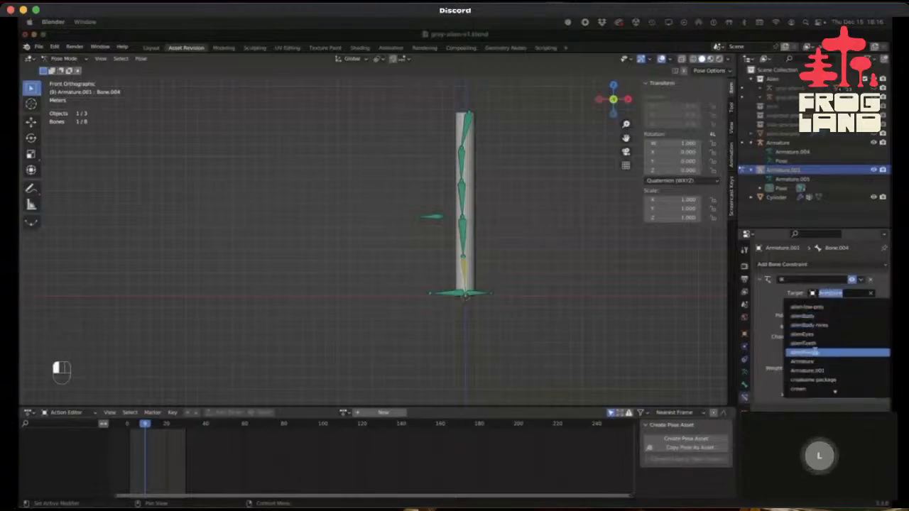
left_click(808, 370)
left_click(829, 304)
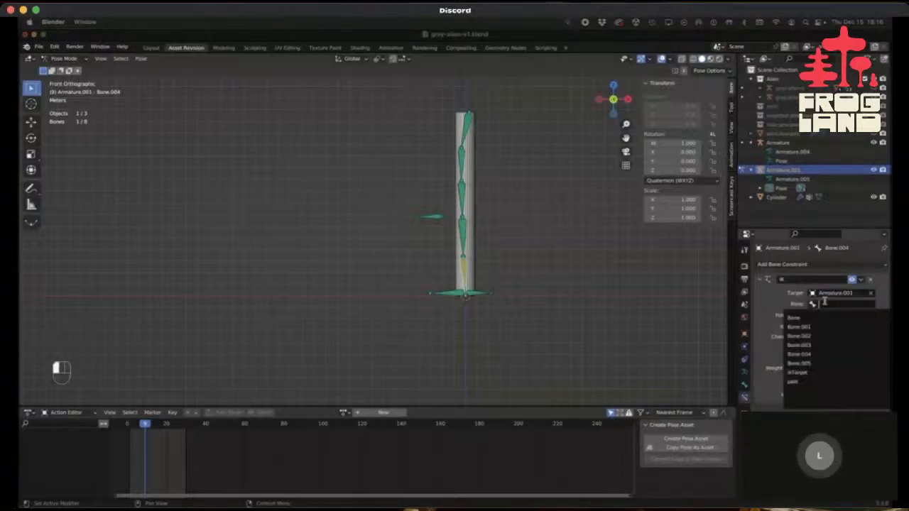
left_click(801, 373)
Set the Inverse Kinematics constraint's pole target to Armature.001 and its pole bone to pole.
left_click(832, 314)
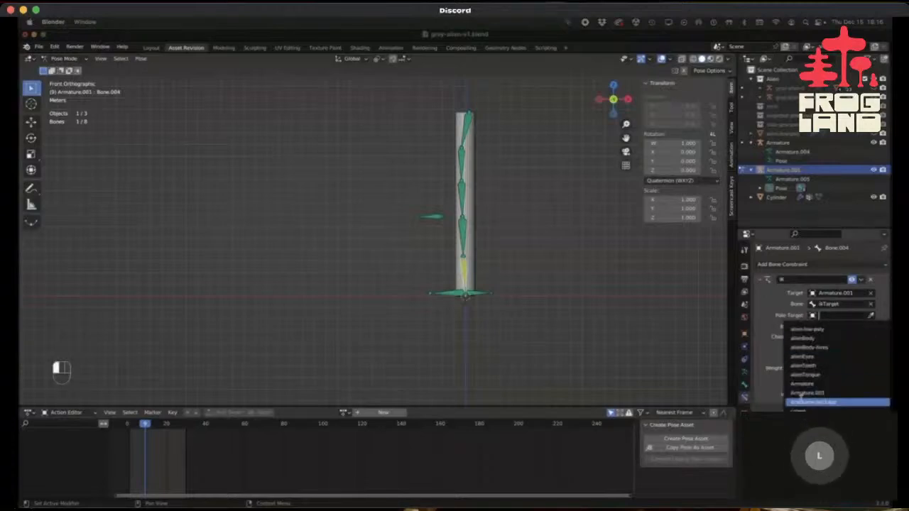
left_click(802, 392)
left_click(813, 326)
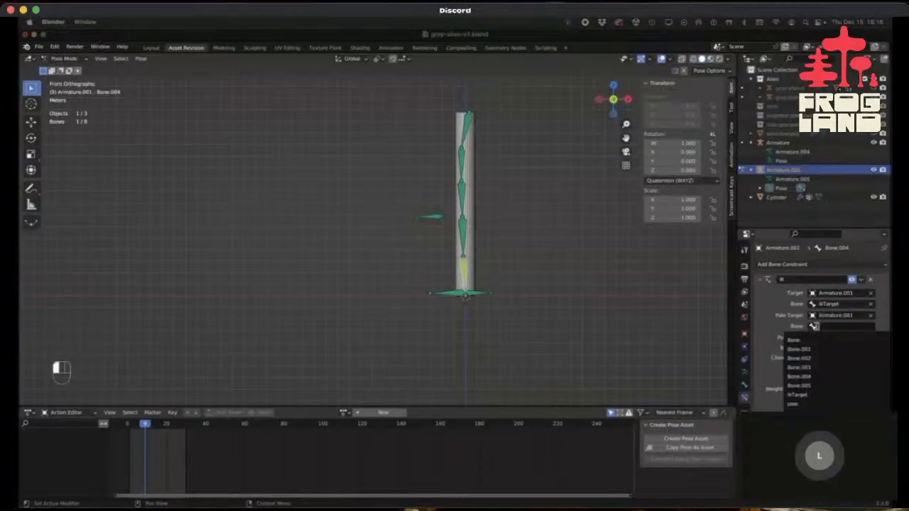
left_click(793, 404)
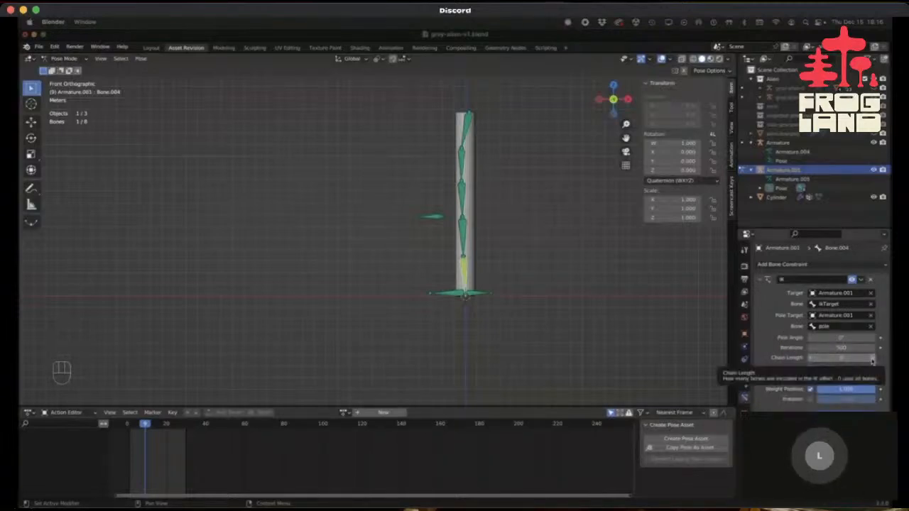
Set the Inverse Kinematics constraint's chain length to 5.
left_click(872, 361)
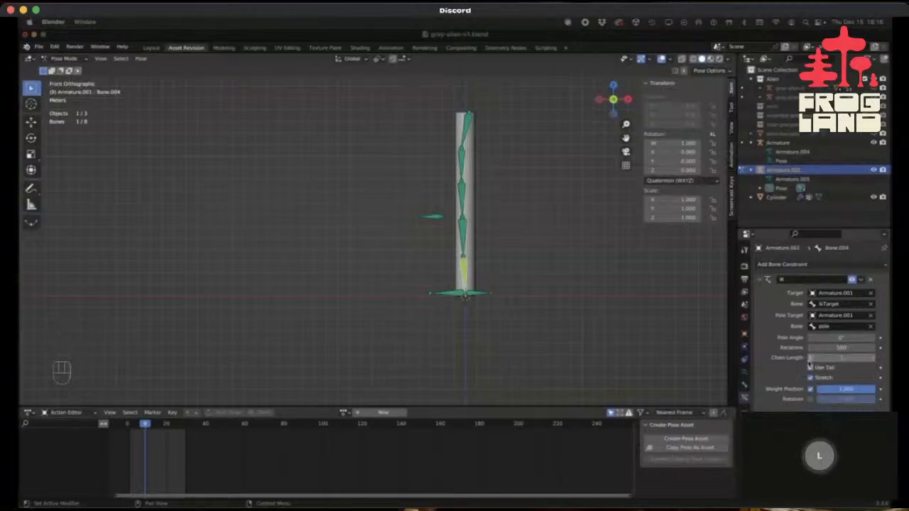
left_click(874, 361)
left_click(874, 361)
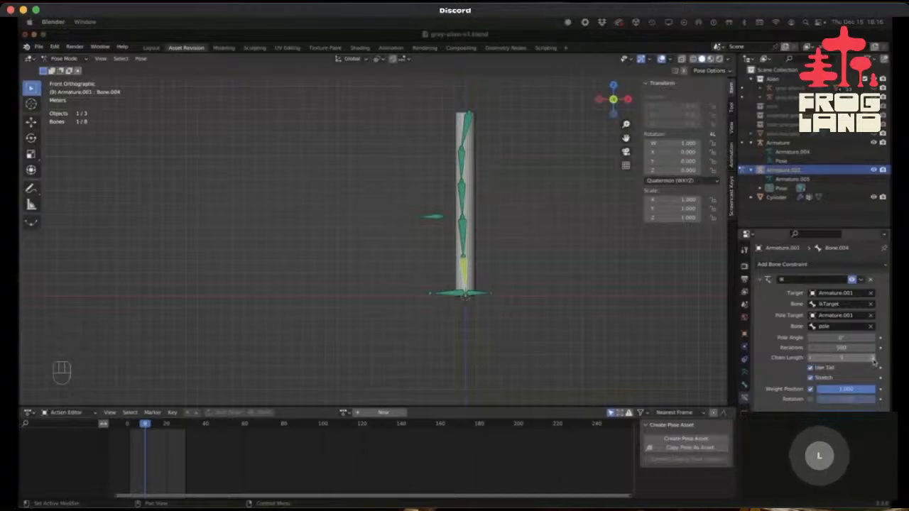
Try moving the chain's topmost bone toward positive X and slightly downward to test the inverse kinematics.
scroll(461, 139, "up", 6)
scroll(490, 116, "down", 4)
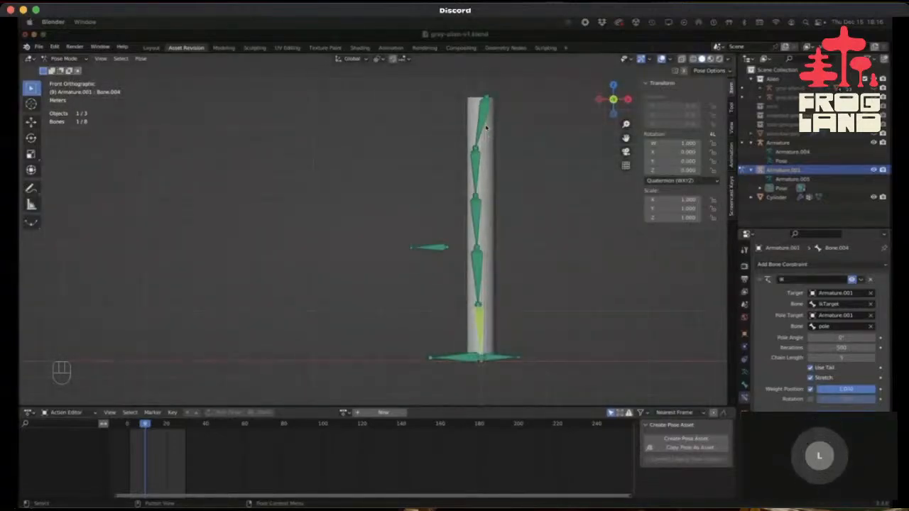
left_click(487, 113)
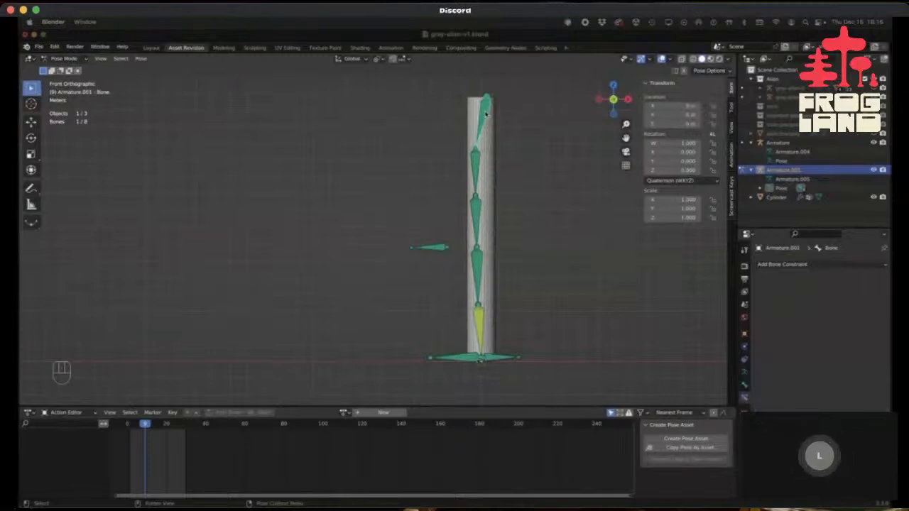
key("g")
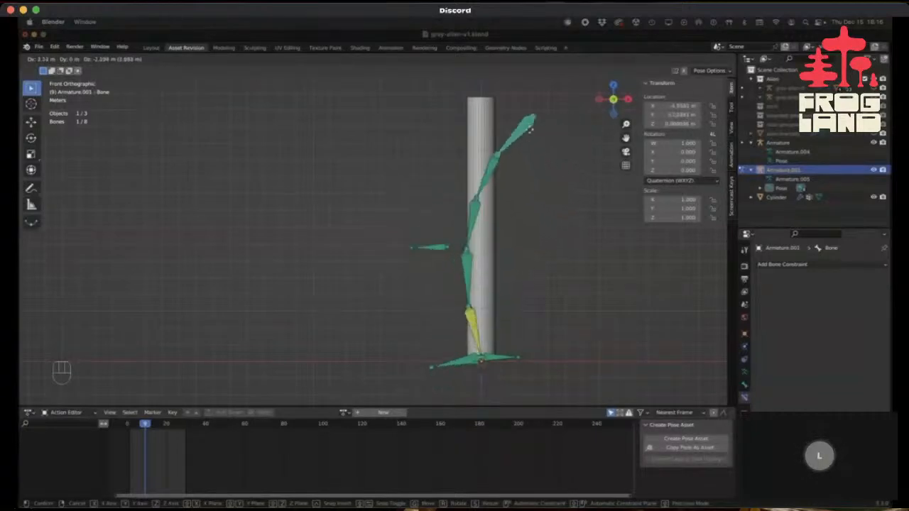
key("Escape")
Try moving the pole bone down toward the cylinder's base to test its influence on the chain.
middle_click_drag(540, 316, 503, 310)
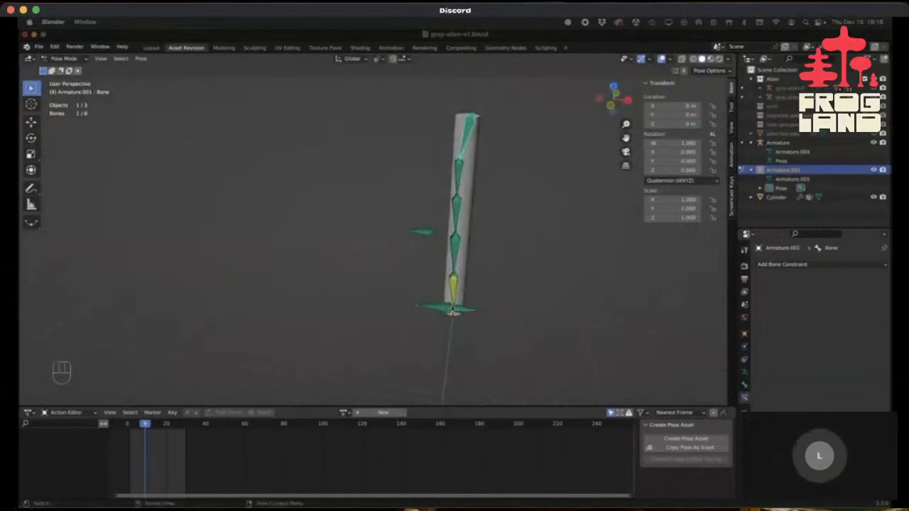
left_click(452, 311)
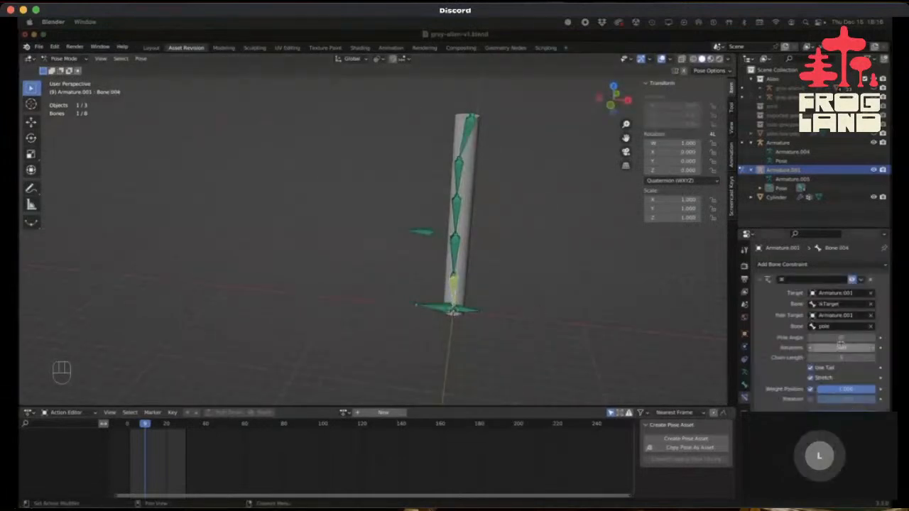
left_click(421, 233)
key("g")
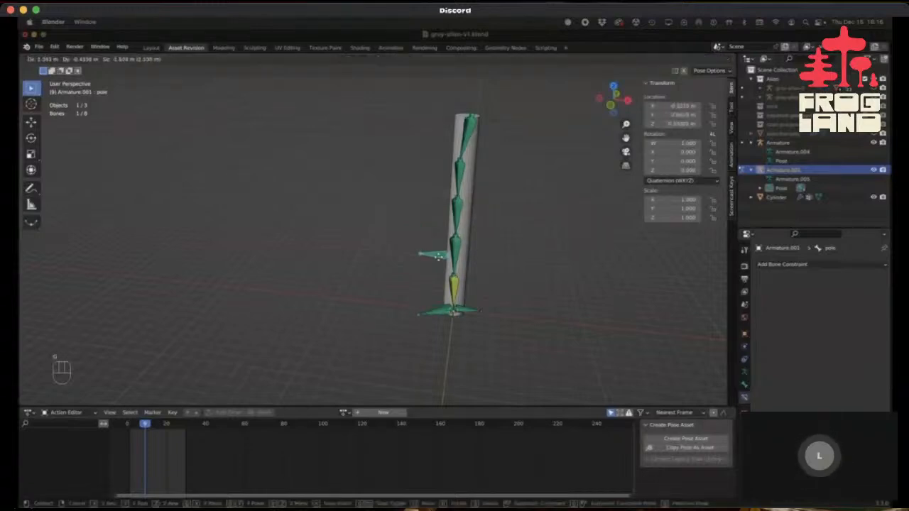
right_click(431, 253)
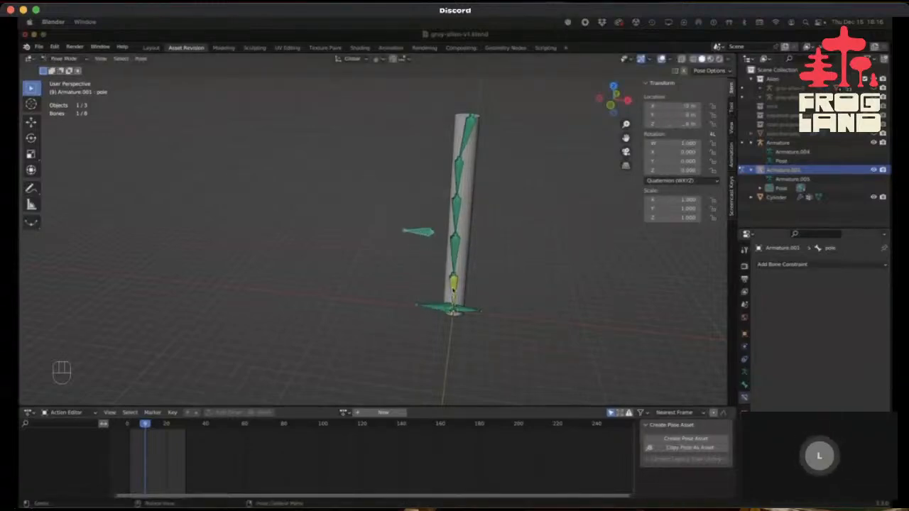
Try lowering the chain's topmost bone to roughly mid-cylinder to test how the chain bends toward the pole.
left_click(453, 286)
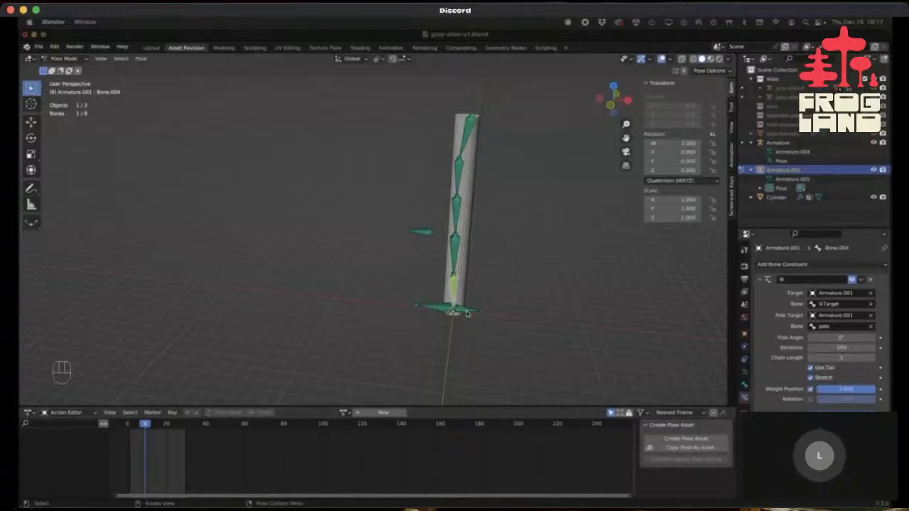
left_click(467, 128)
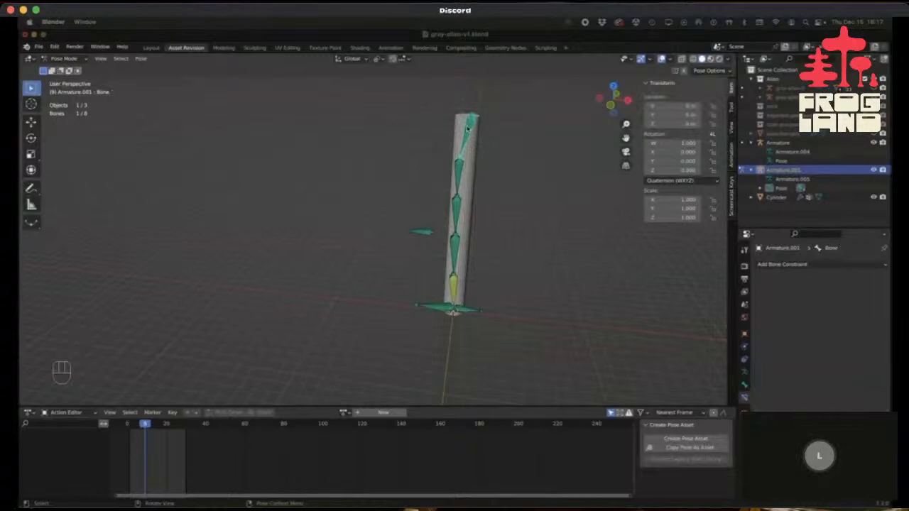
key("g")
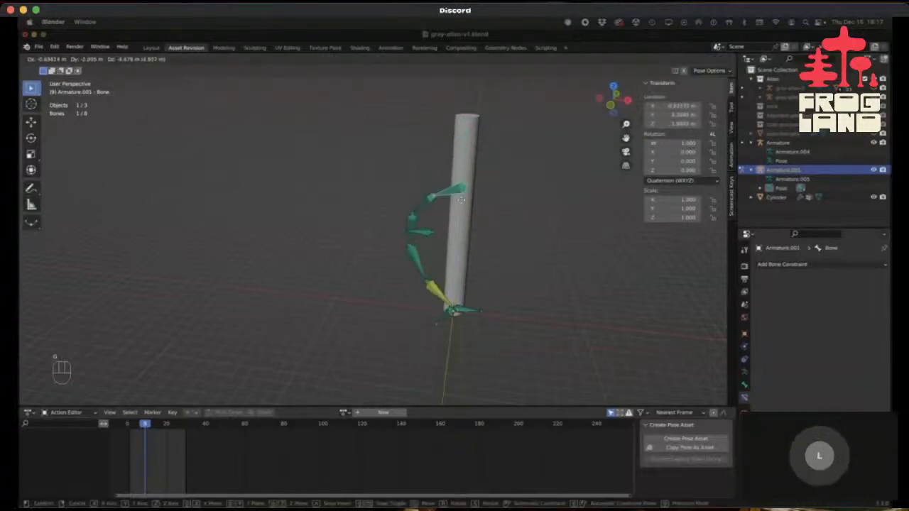
key("Escape")
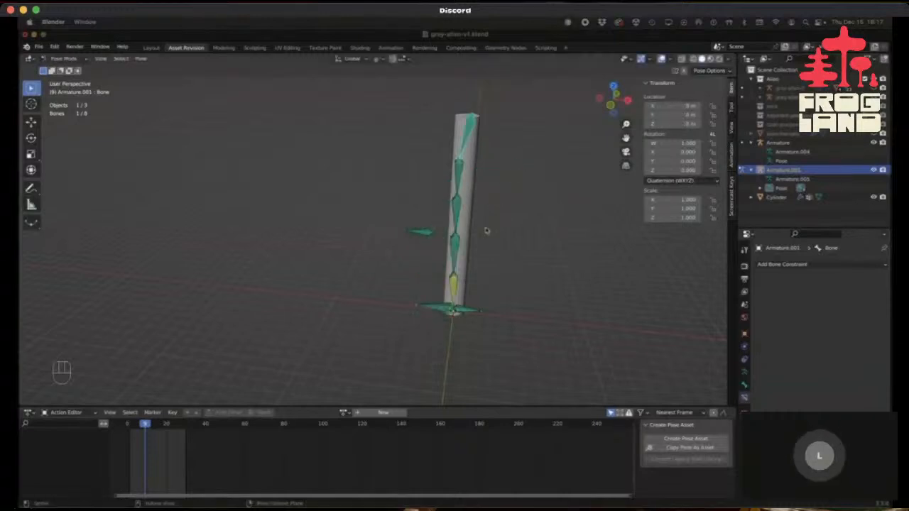
Turn off Inherit Rotation for Bone.005 at the cylinder's base and test it by temporarily lowering the chain's topmost bone.
left_click(440, 309)
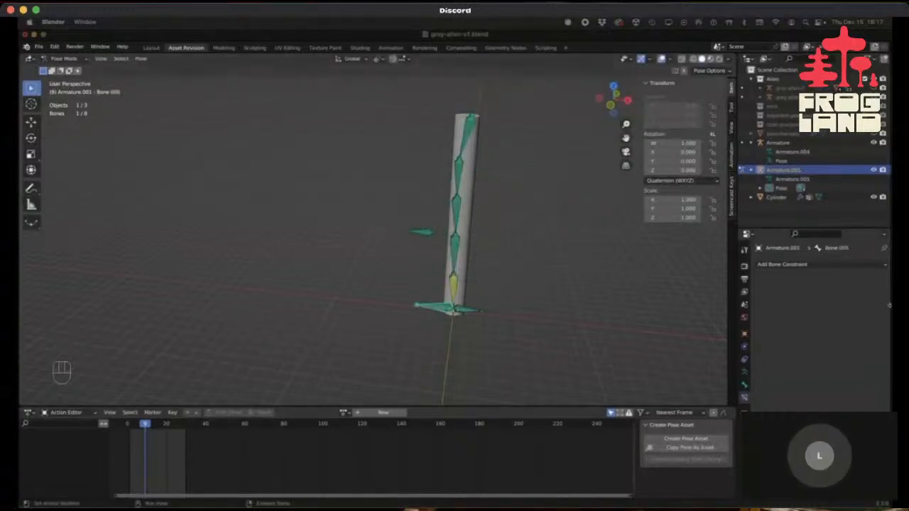
left_click(744, 386)
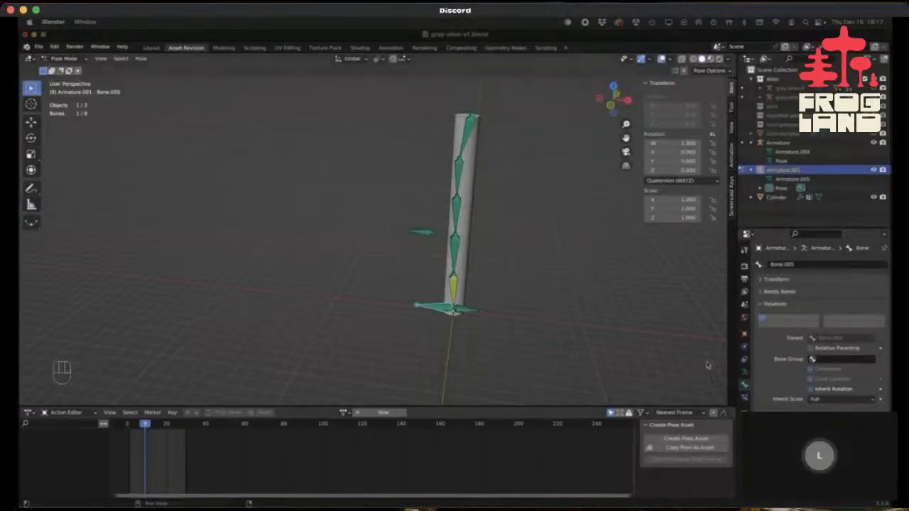
left_click(471, 127)
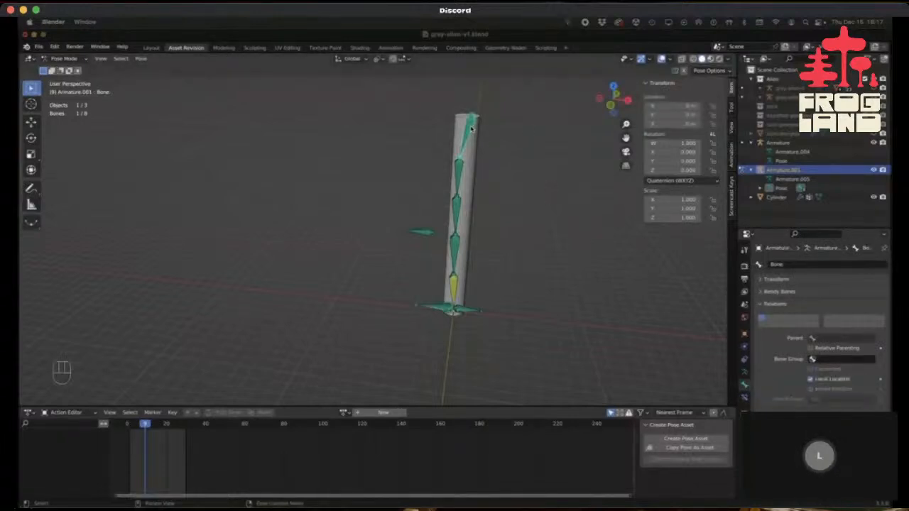
key("g")
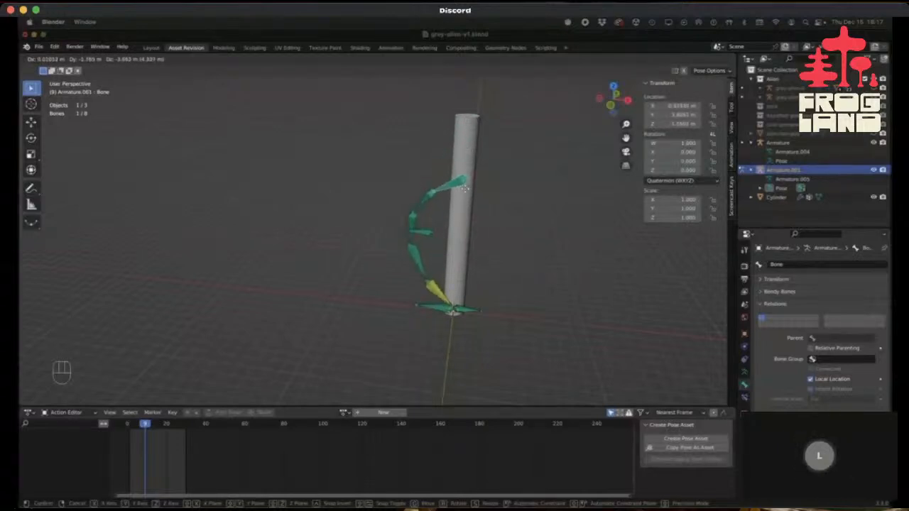
key("Escape")
Try moving the ikTarget bone slightly at the cylinder's base to test how the chain follows.
left_click(470, 312)
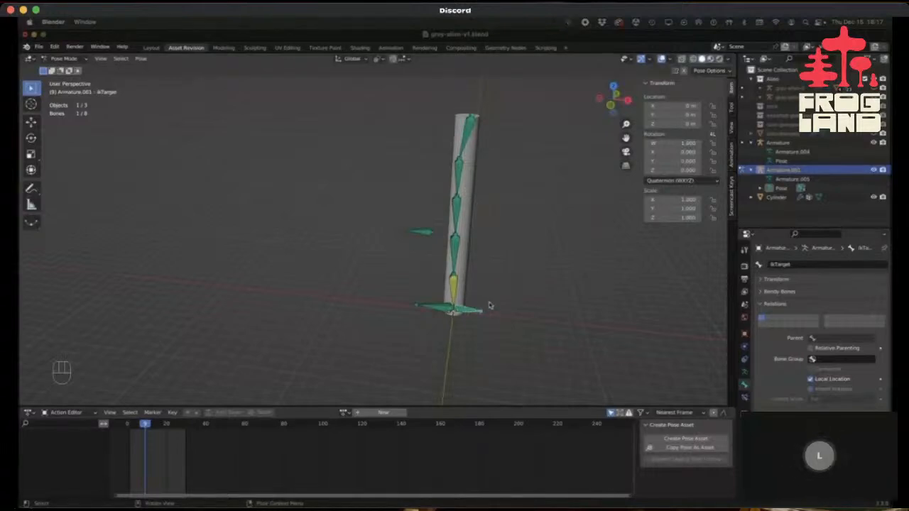
mouse_move(435, 328)
middle_mouse_down()
mouse_move(473, 312)
mouse_move(442, 312)
middle_mouse_up()
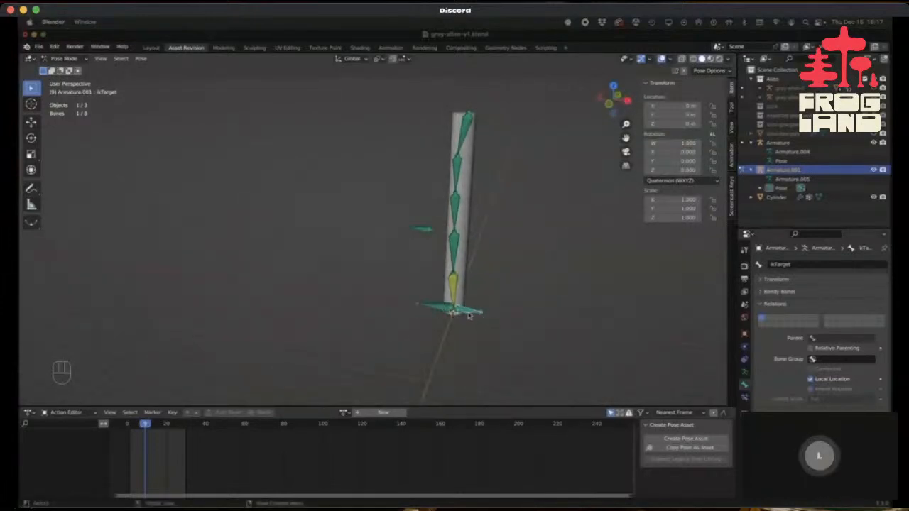
left_click(438, 311)
left_click(465, 312)
key("g")
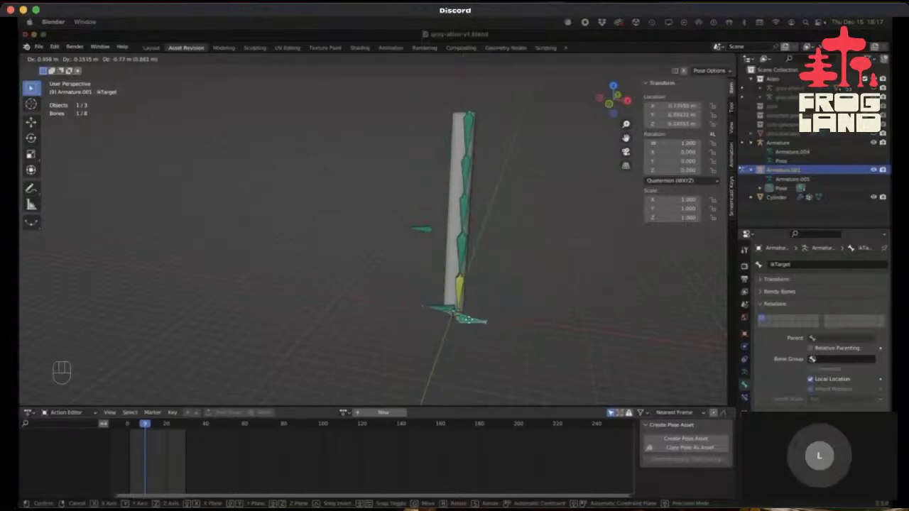
right_click(482, 317)
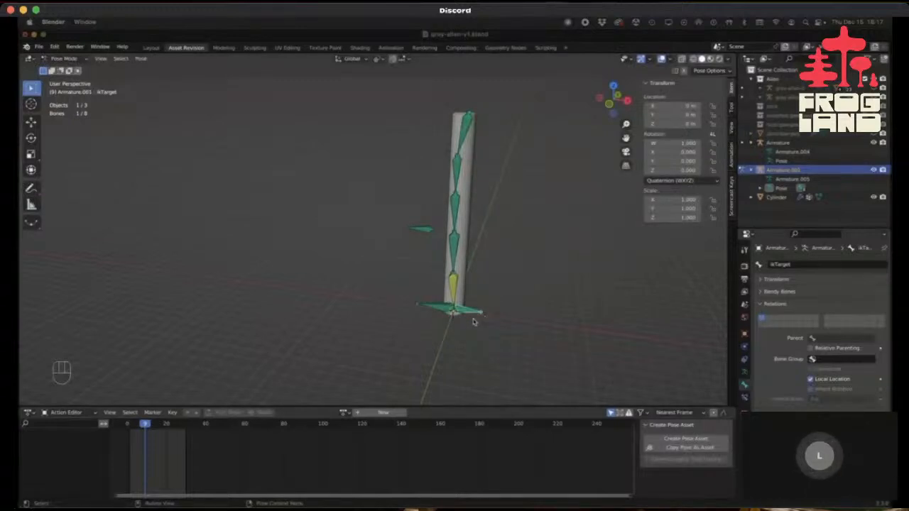
Try rotating the ikTarget bone at the cylinder's base, and undo the rotation.
key("r")
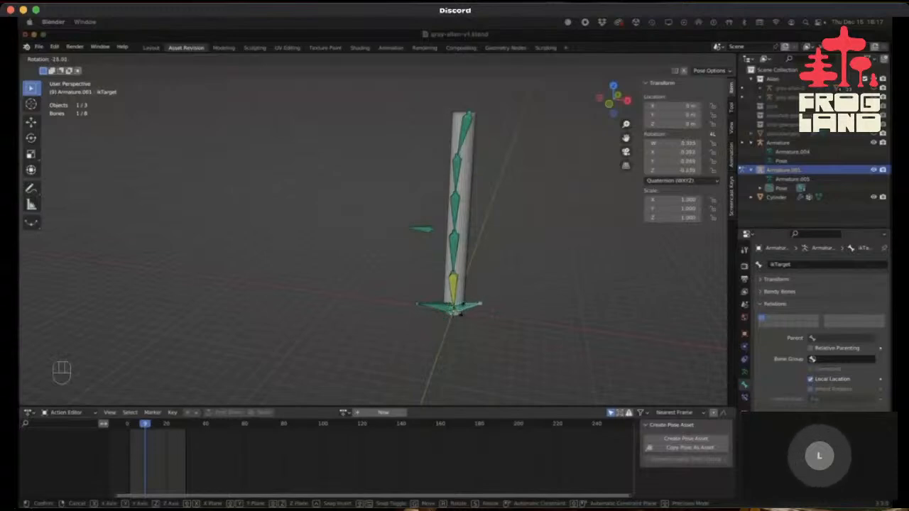
left_click(460, 315)
middle_click_drag(496, 314, 523, 305)
key("super+z")
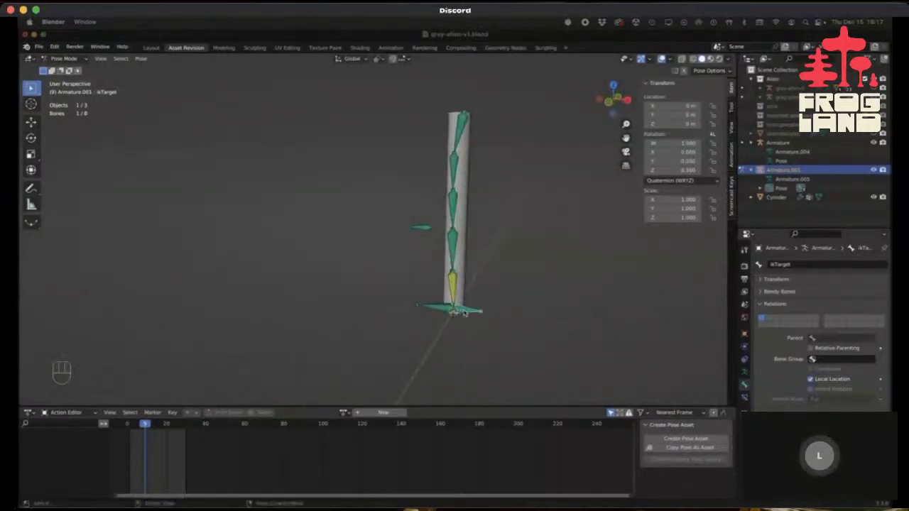
Add a Copy Rotation constraint to Bone.005 at the cylinder's base, targeting the ikTarget bone of Armature.001.
left_click(461, 312)
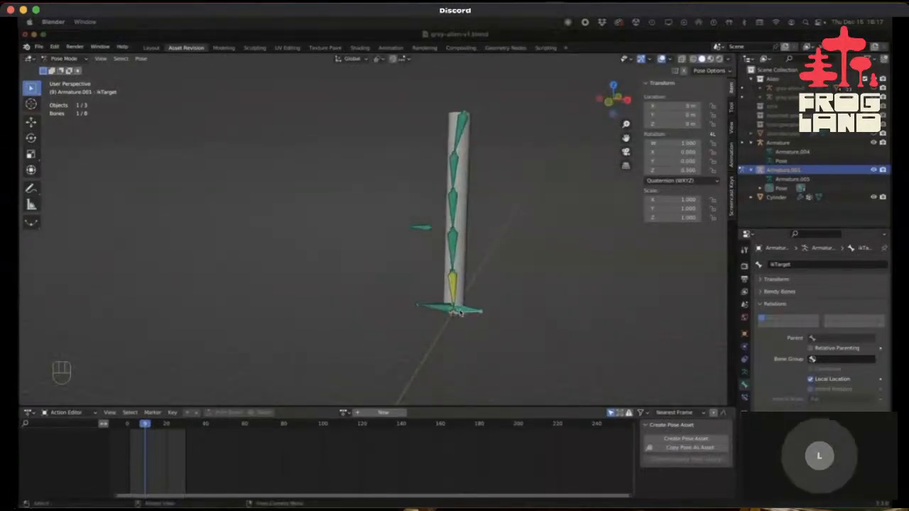
left_click(441, 311)
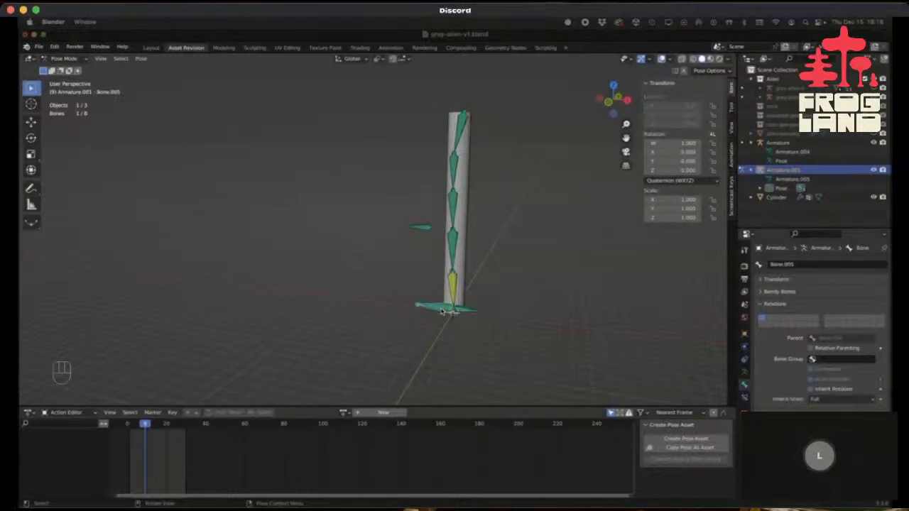
left_click(745, 399)
left_click(794, 265)
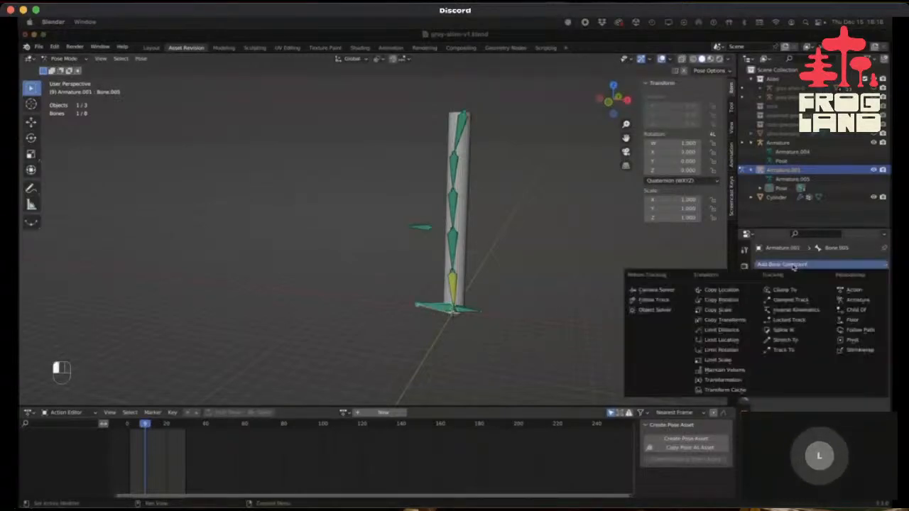
left_click(714, 304)
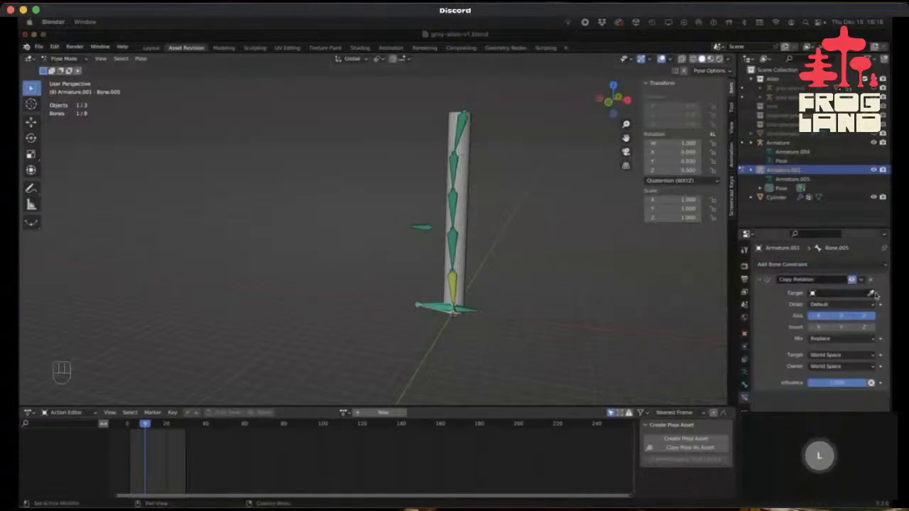
left_click(816, 293)
left_click(806, 370)
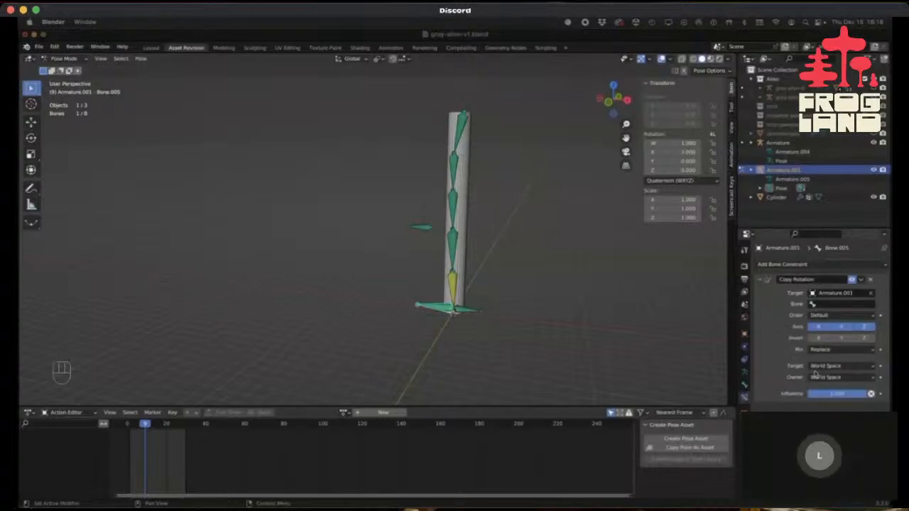
left_click(824, 304)
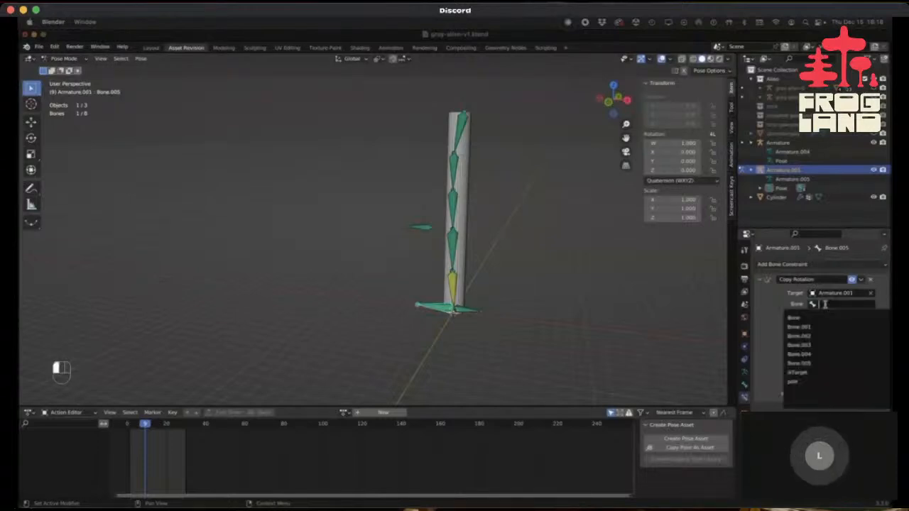
left_click(799, 374)
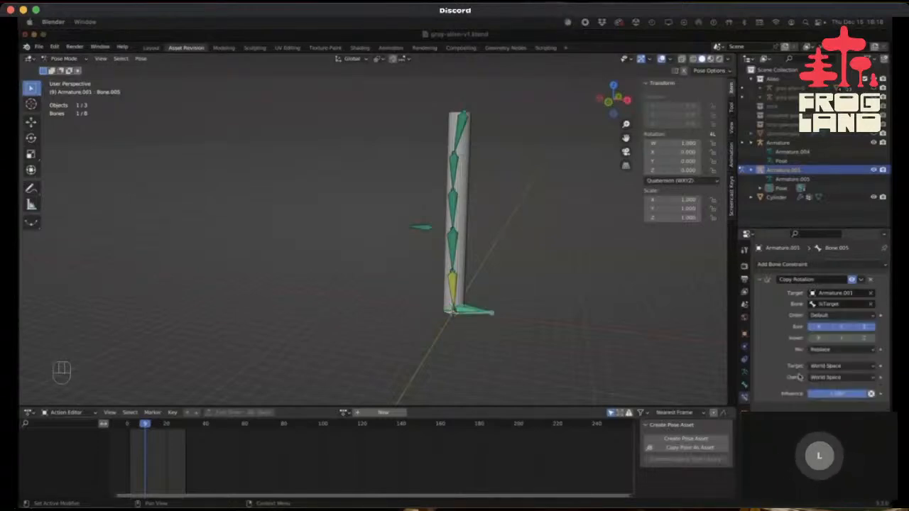
Try inverting Z in Bone.005's Copy Rotation constraint and test it by temporarily rotating ikTarget freely and about global Z.
left_click(862, 339)
mouse_move(473, 318)
middle_mouse_down()
mouse_move(466, 324)
mouse_move(466, 317)
middle_mouse_up()
left_click(466, 316)
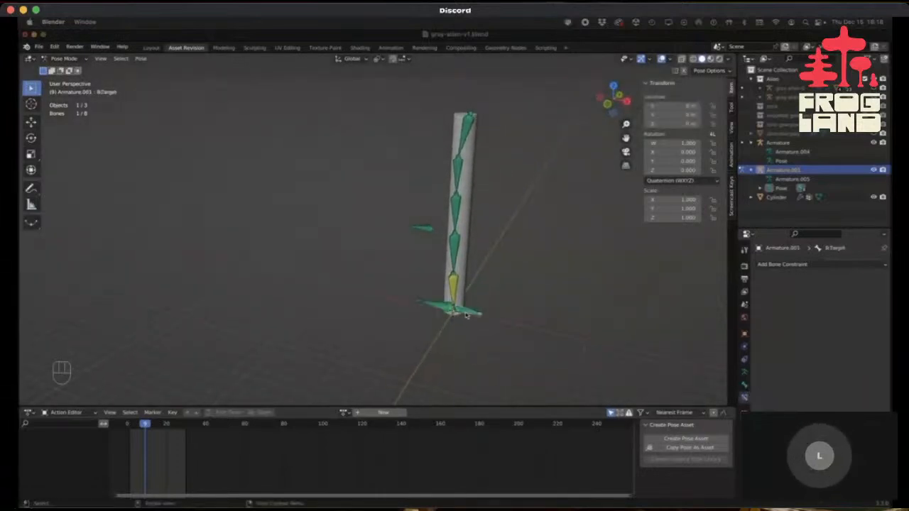
key("r")
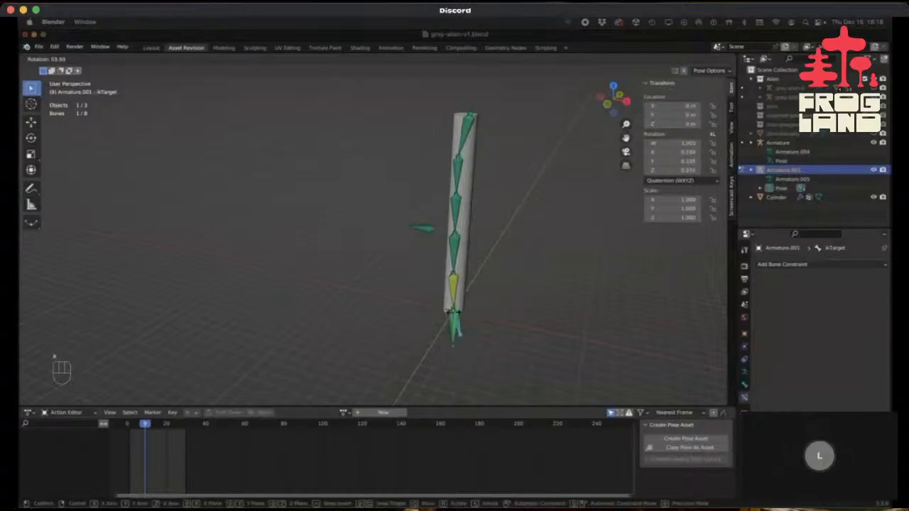
right_click(455, 313)
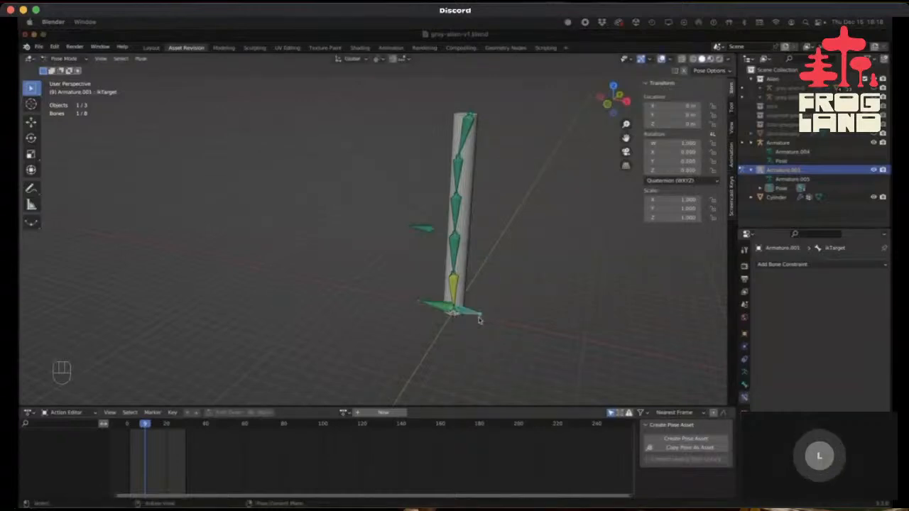
key("z")
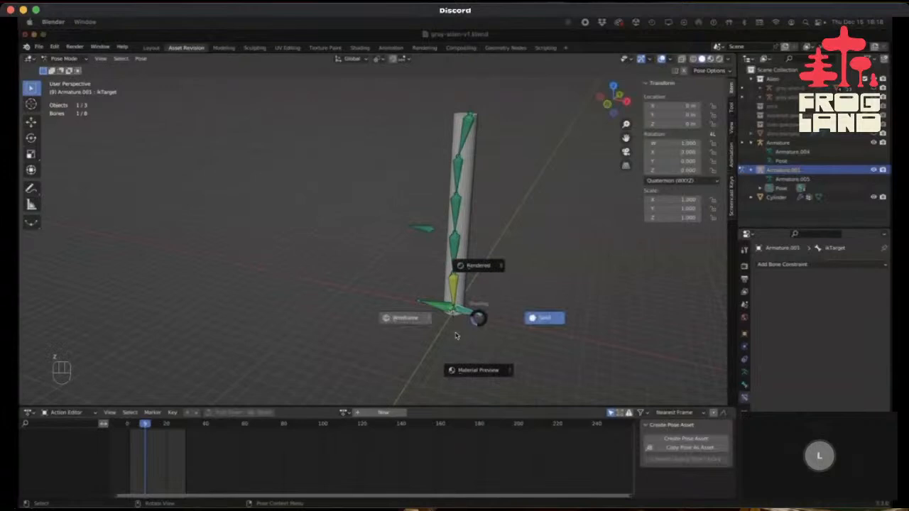
key("r")
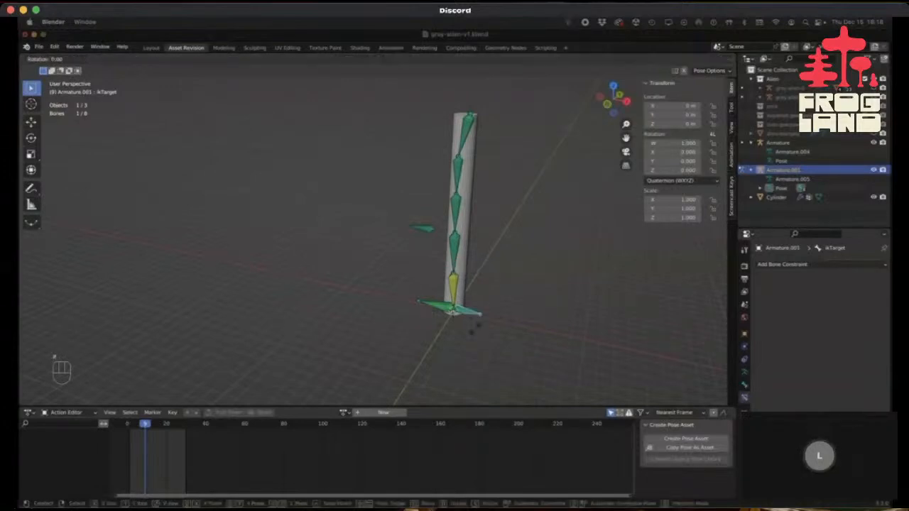
key("z")
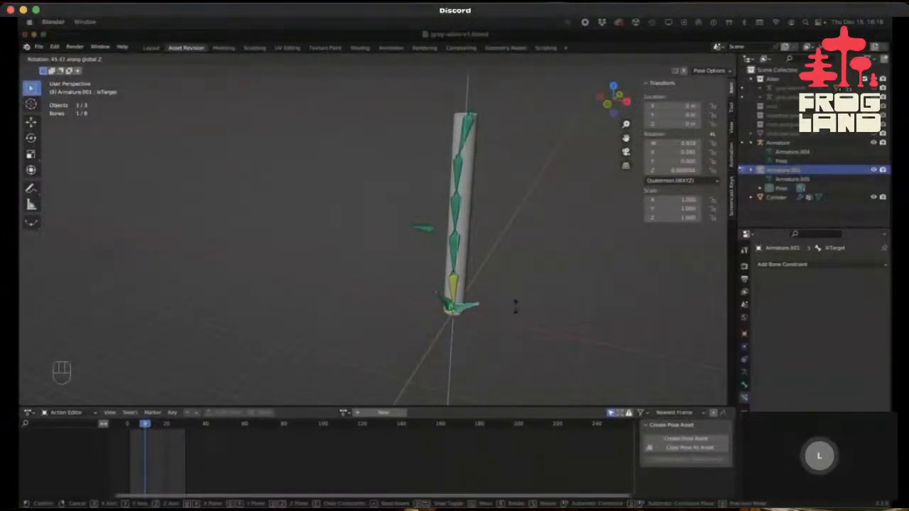
key("Escape")
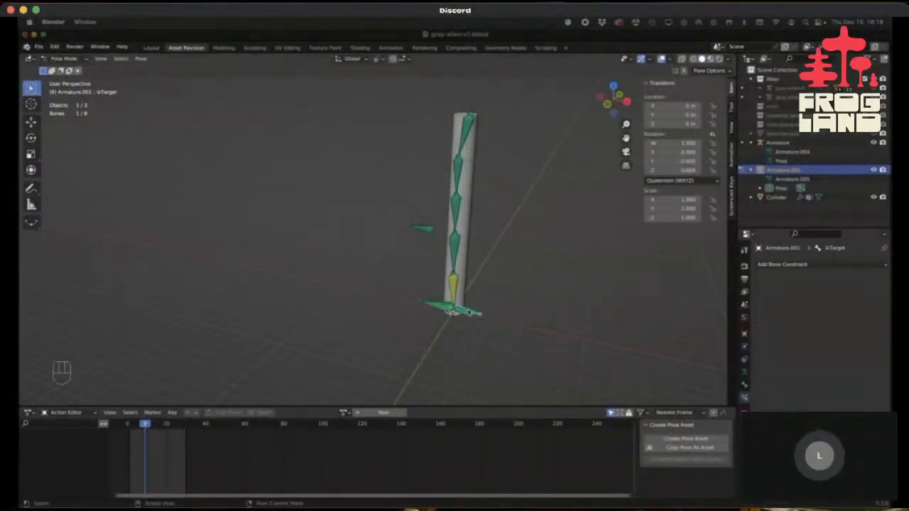
Set both target and owner of Bone.005's Copy Rotation constraint to Local Space, and test by temporarily rotating ikTarget about global Z.
left_click(442, 311)
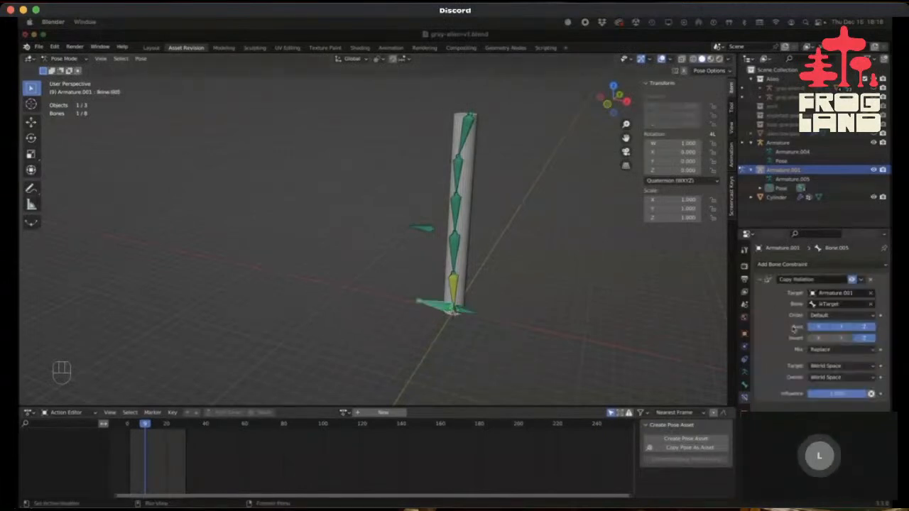
left_click(826, 366)
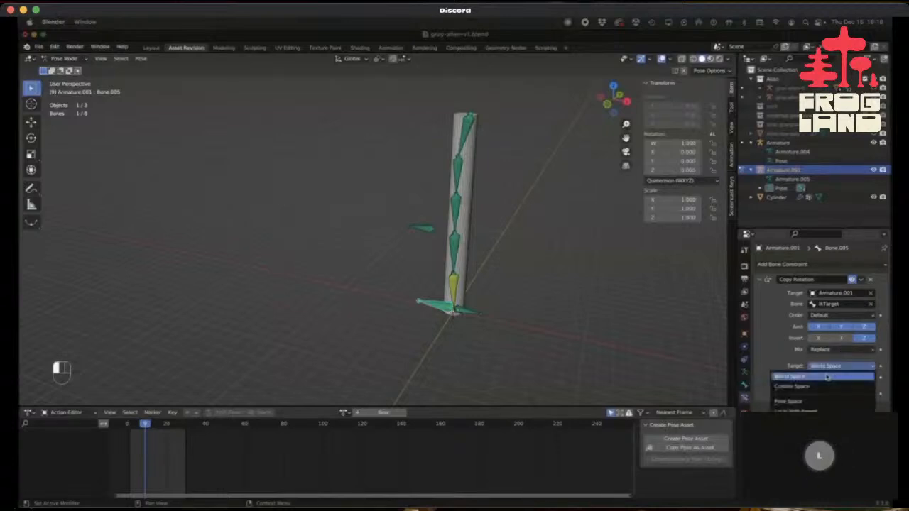
left_click(824, 410)
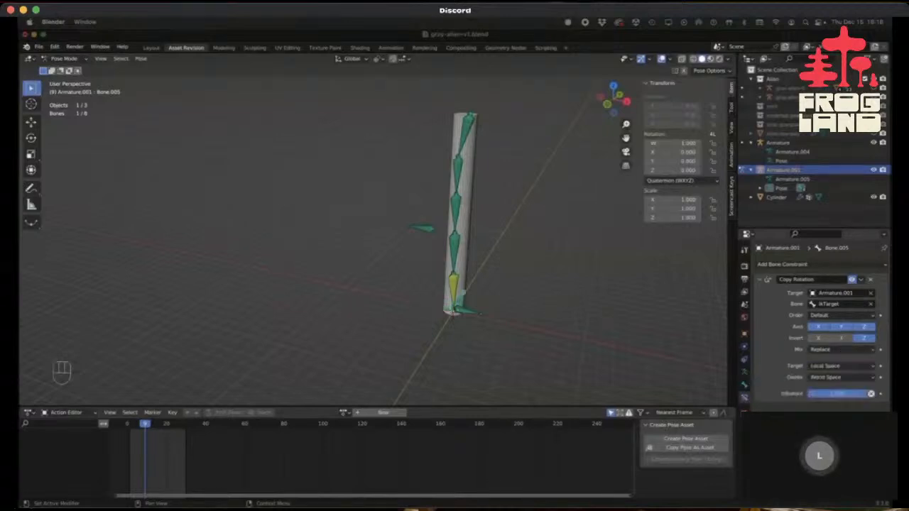
left_click(827, 377)
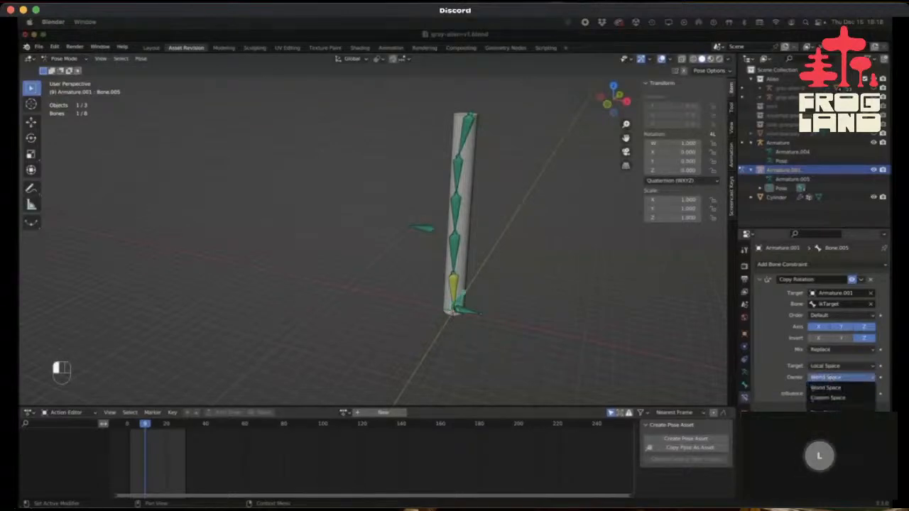
left_click(463, 310)
key("r")
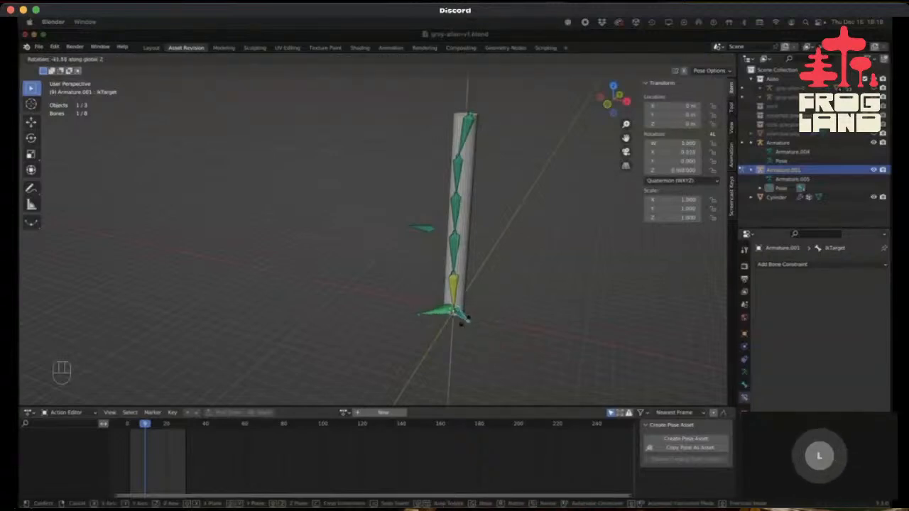
left_click(465, 323)
left_click(445, 308)
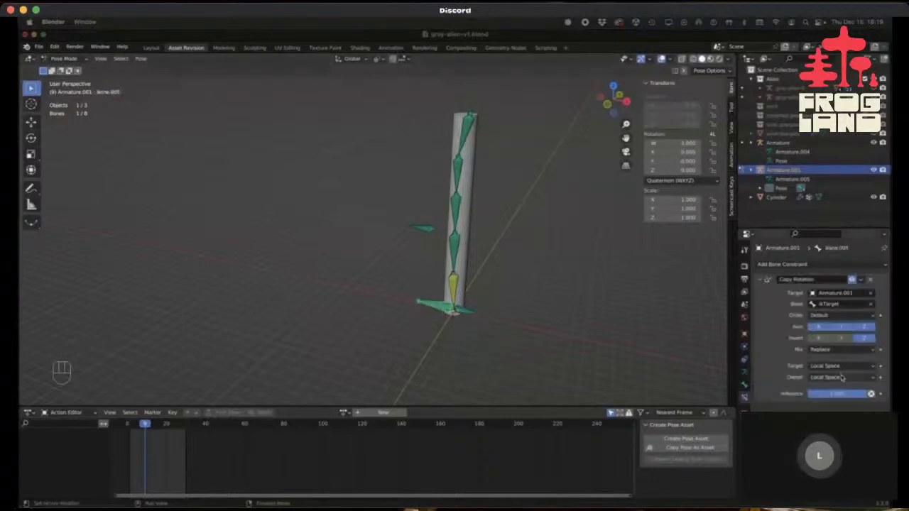
Try also inverting Y in Bone.005's Copy Rotation constraint and test it by temporarily rotating ikTarget about global Z.
left_click(840, 338)
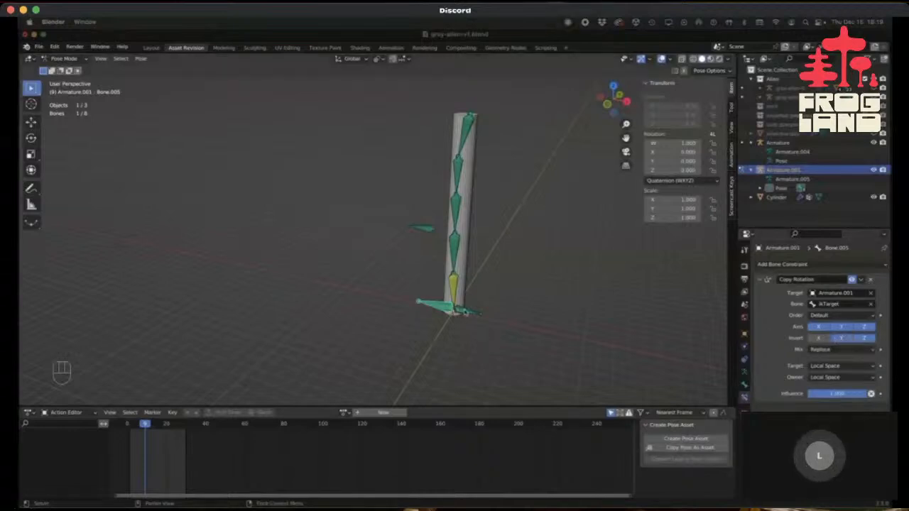
left_click(465, 312)
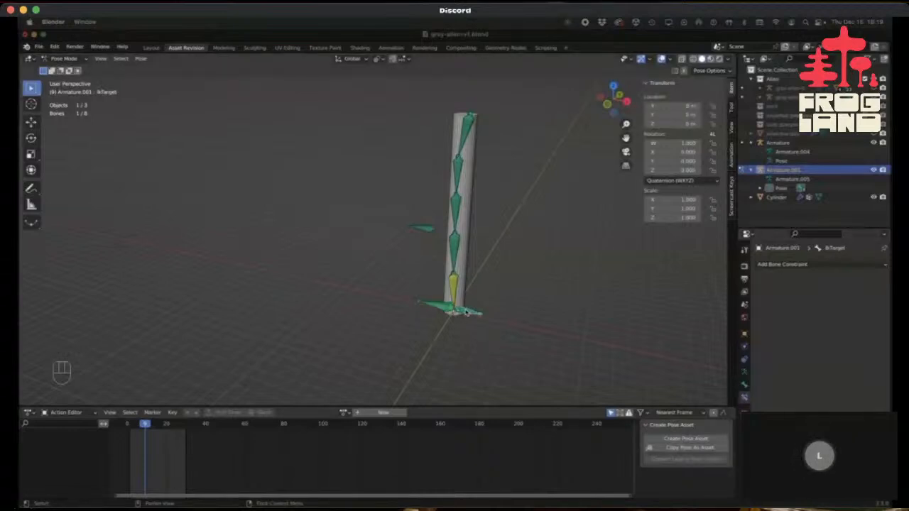
key("r")
key("z")
left_click(461, 318)
Turn off the Y and Z inversion in Bone.005's Copy Rotation constraint and test it by temporarily rotating ikTarget about global Z.
left_click(442, 309)
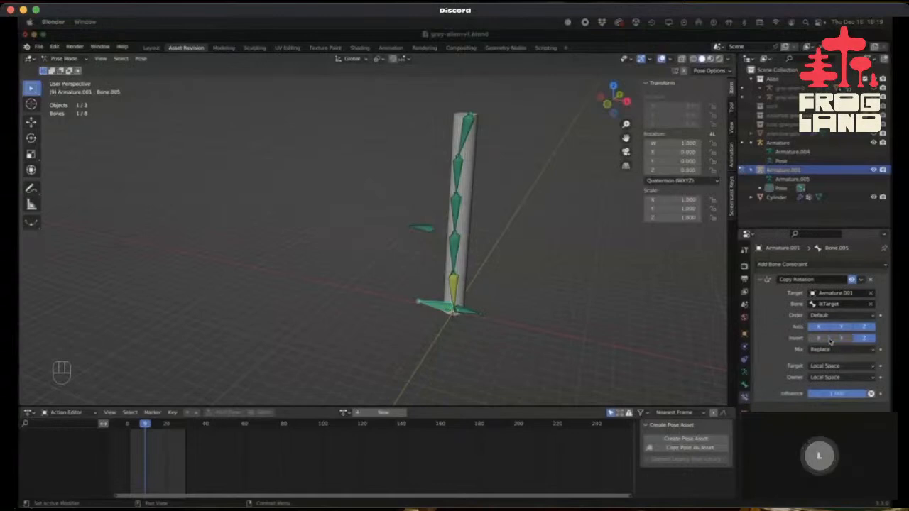
left_click(868, 340)
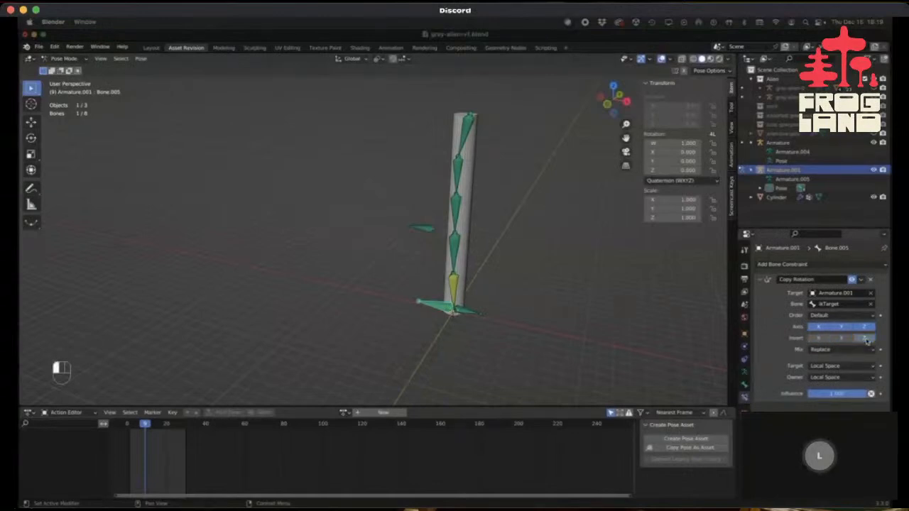
left_click(468, 310)
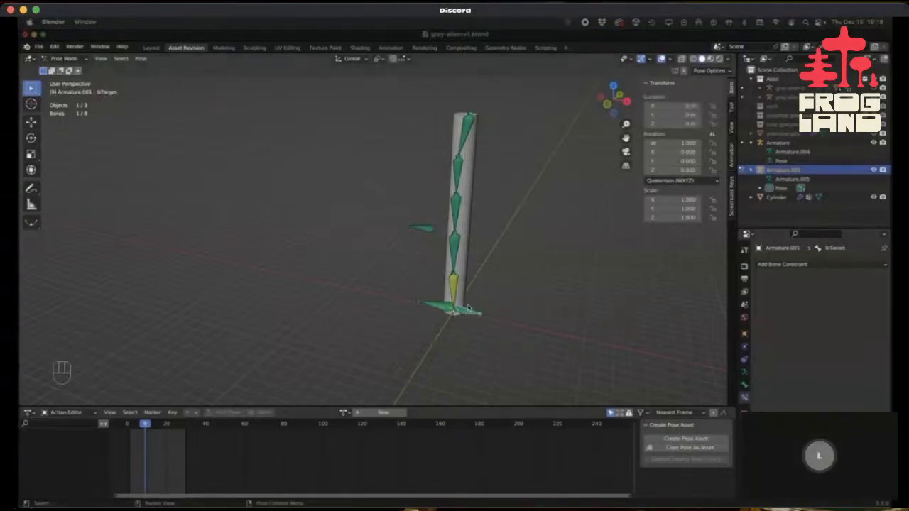
key("r")
key("z")
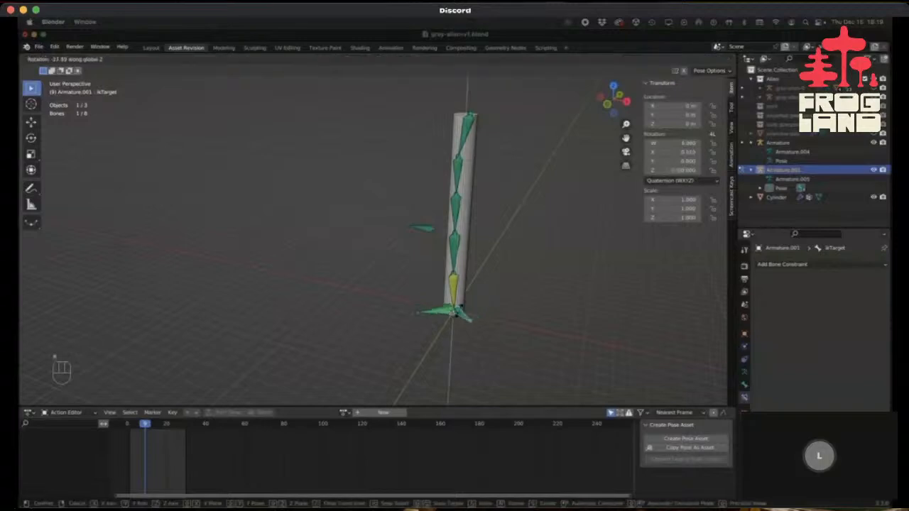
key("Escape")
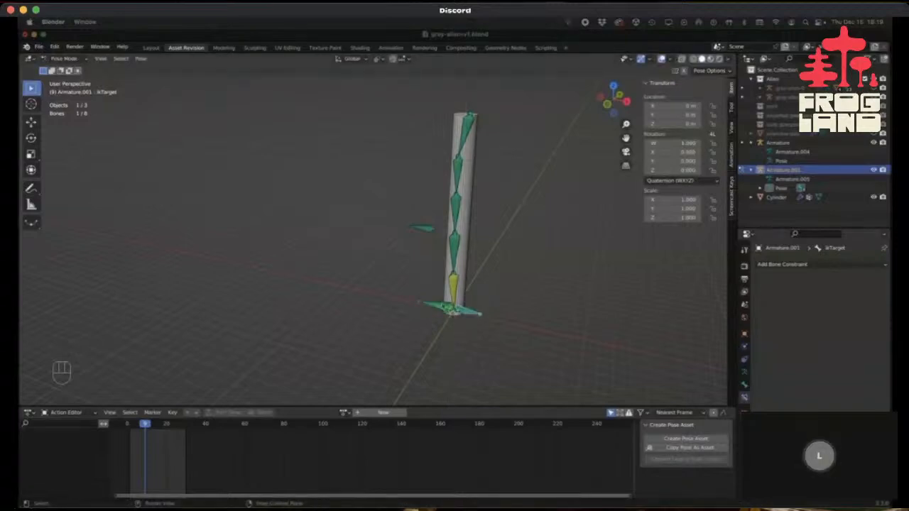
Display the bone axes of Armature.001 in the viewport and shift their position to the bone tips.
left_click(453, 291)
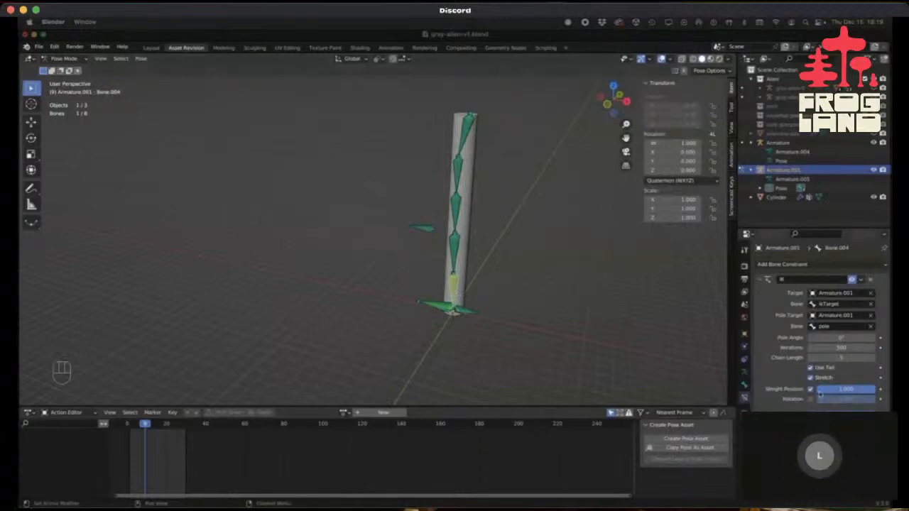
left_click(744, 372)
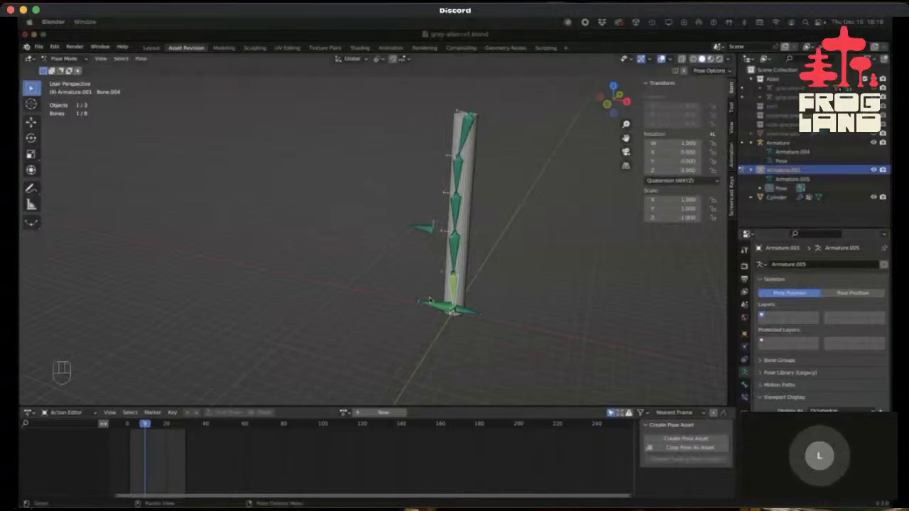
scroll(434, 345, "up", 5)
scroll(487, 352, "up", 2)
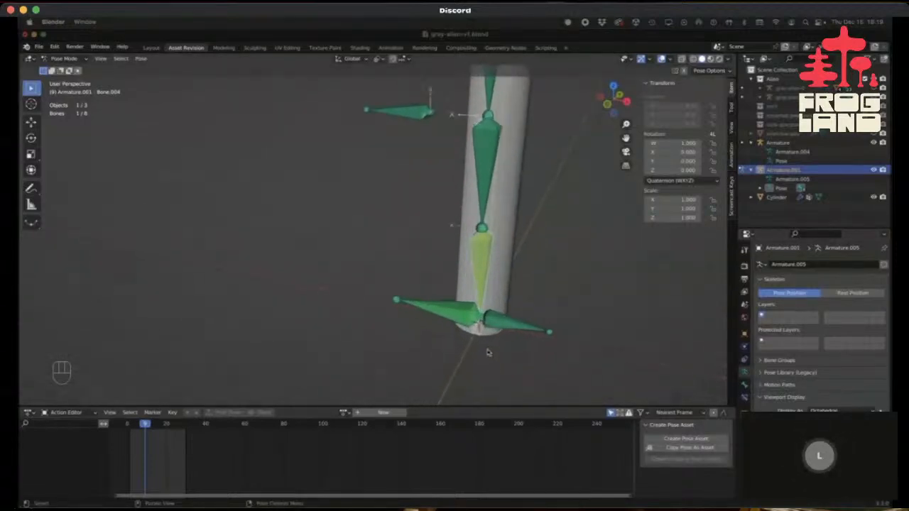
left_click_drag(823, 458, 877, 459)
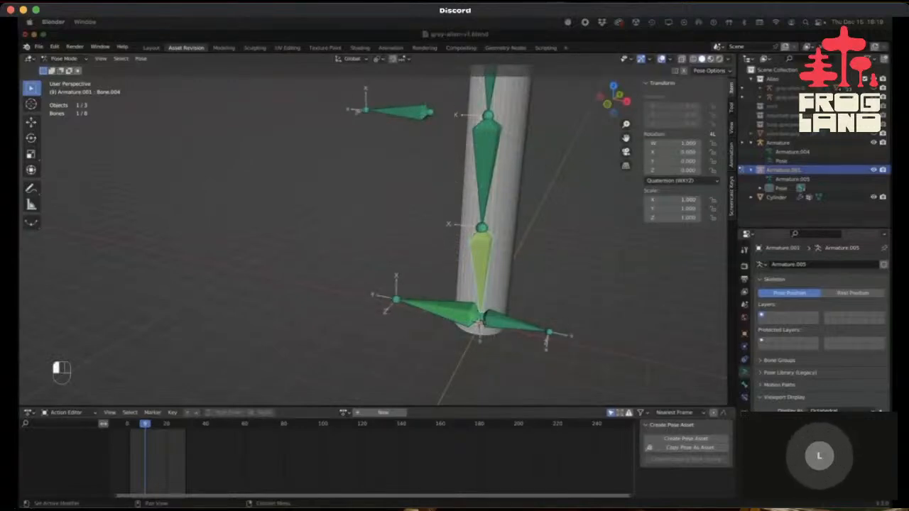
Compare the axes of ikTarget and Bone.005 at the cylinder's base, and open Bone.005's Copy Rotation constraint settings.
middle_click_drag(482, 361, 425, 331)
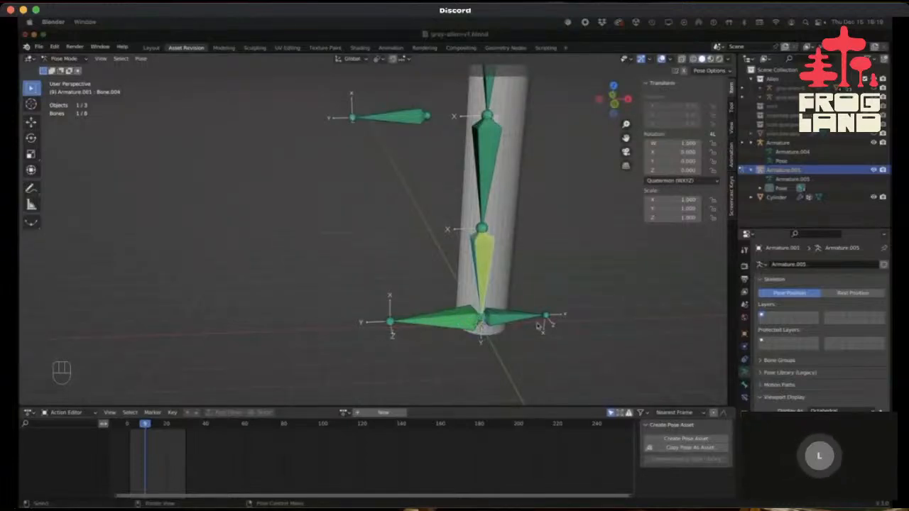
middle_click_drag(539, 325, 508, 331)
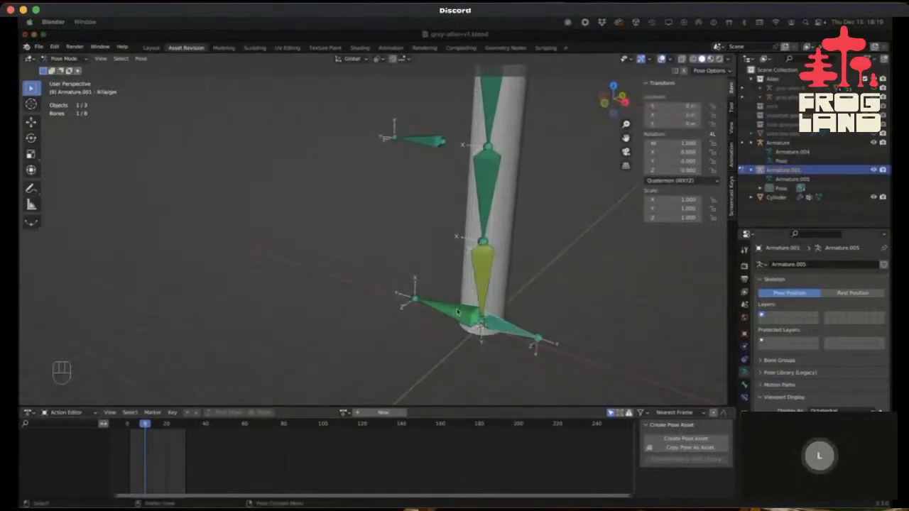
left_click(458, 311)
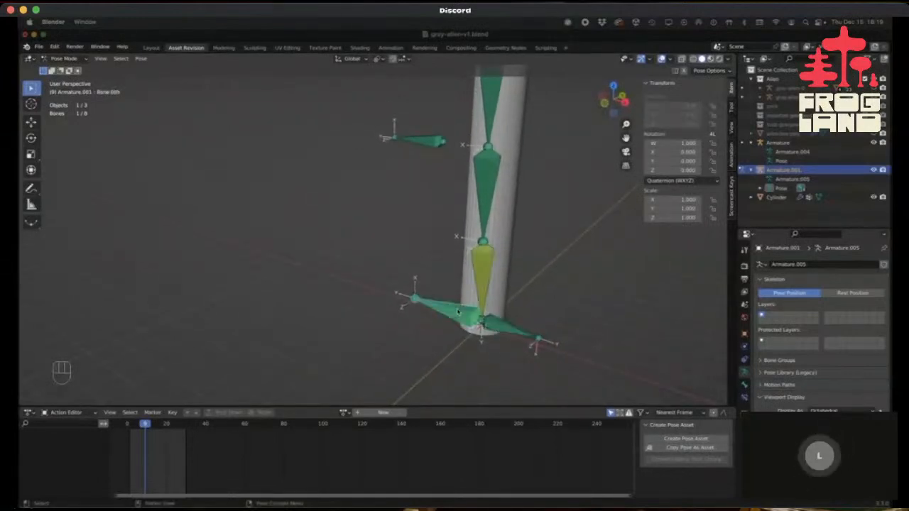
left_click(744, 397)
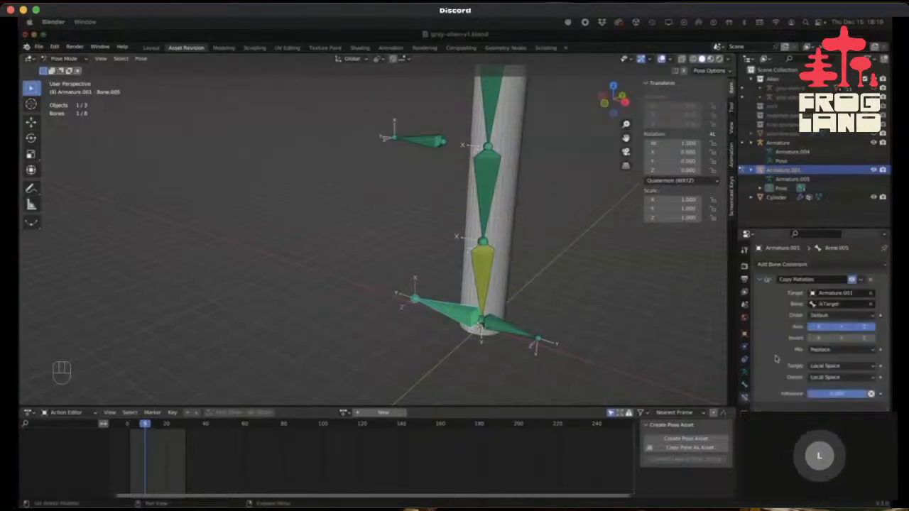
Try inverting only Y in Bone.005's Copy Rotation constraint and test it by temporarily rotating ikTarget about global Z.
left_click(841, 339)
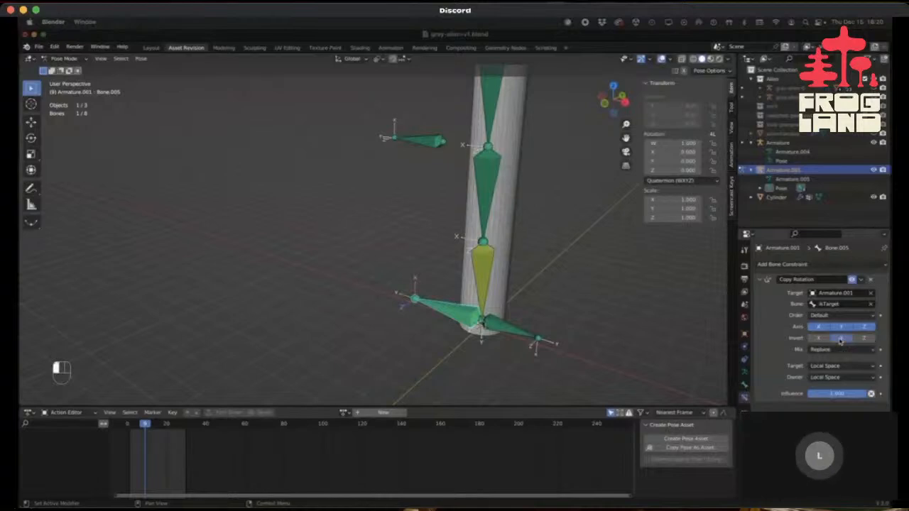
left_click(506, 328)
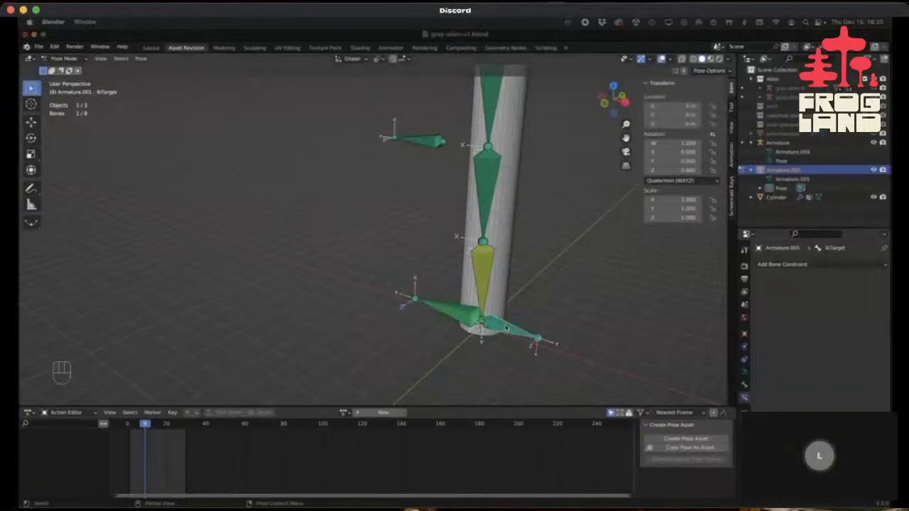
key("r")
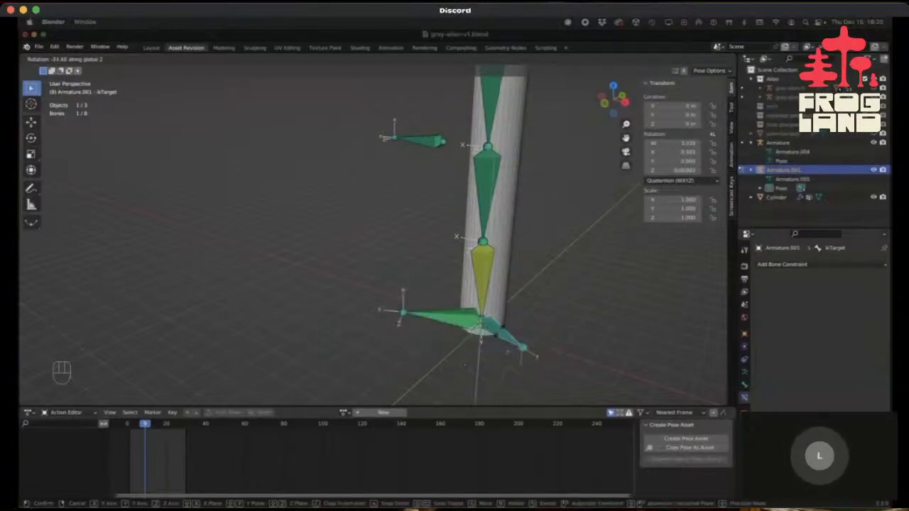
key("Escape")
Try inverting only Z in Bone.005's Copy Rotation constraint and test it by temporarily rotating ikTarget about global Z.
left_click(460, 336)
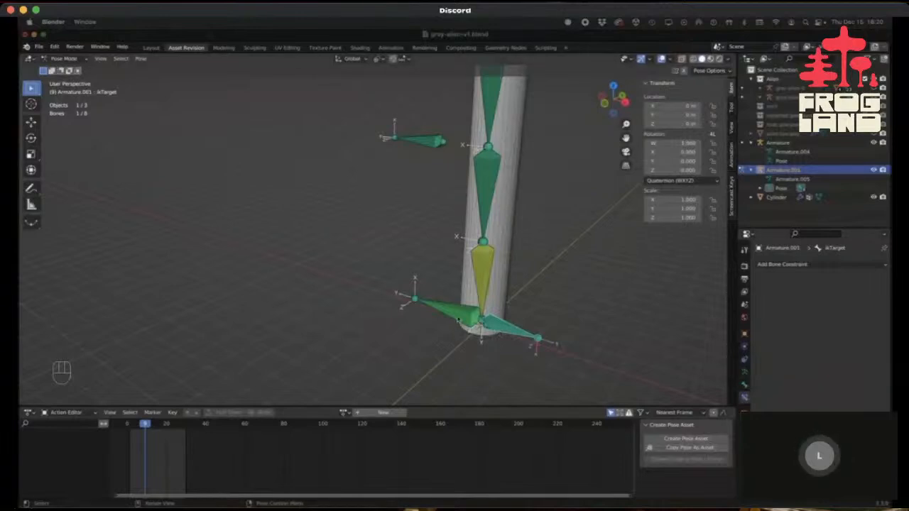
left_click(832, 339)
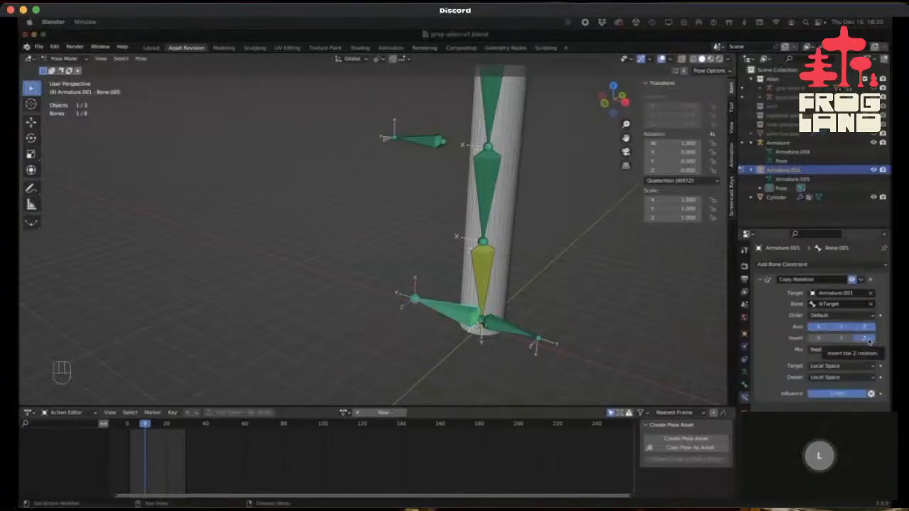
left_click(867, 342)
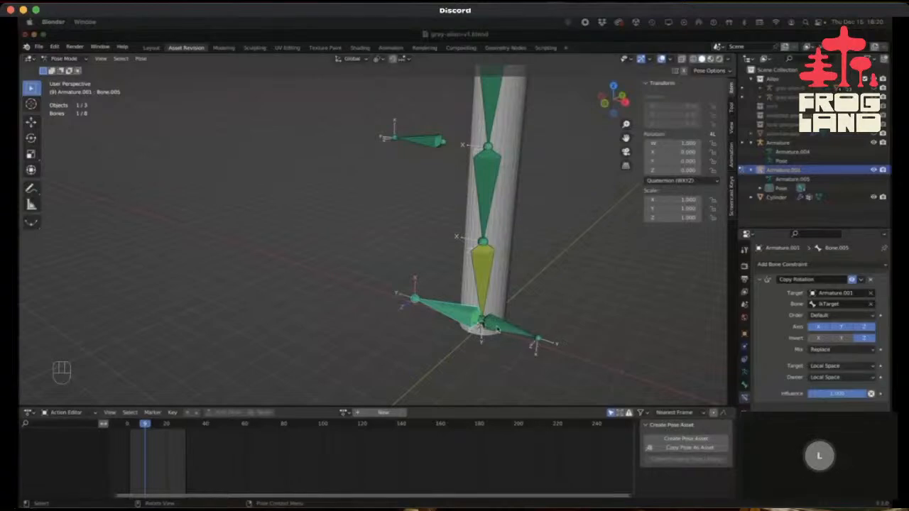
left_click(497, 327)
key("r")
key("z")
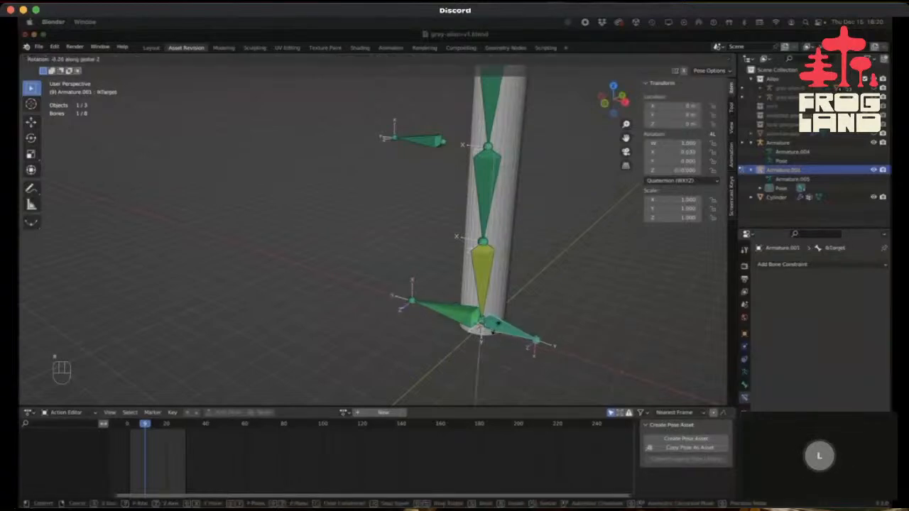
key("Escape")
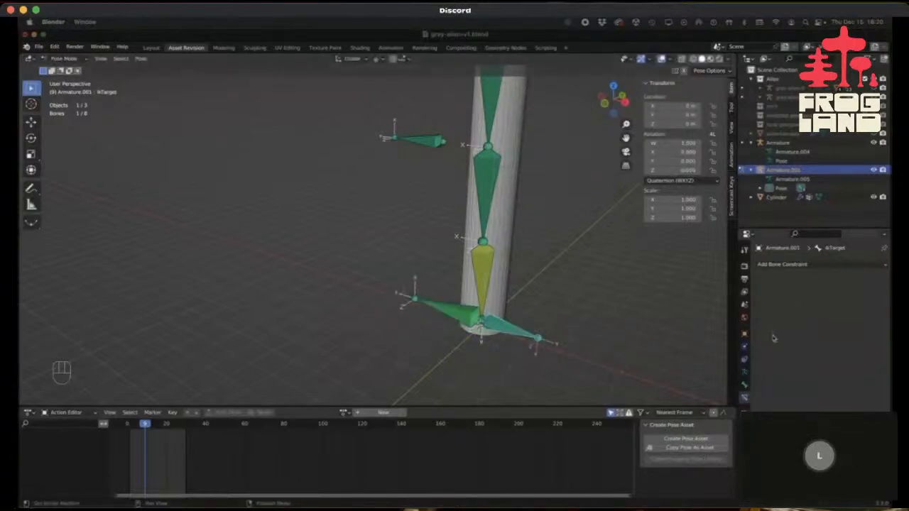
Invert only X in Bone.005's Copy Rotation constraint and test it by temporarily rotating ikTarget about global Z.
left_click(456, 316)
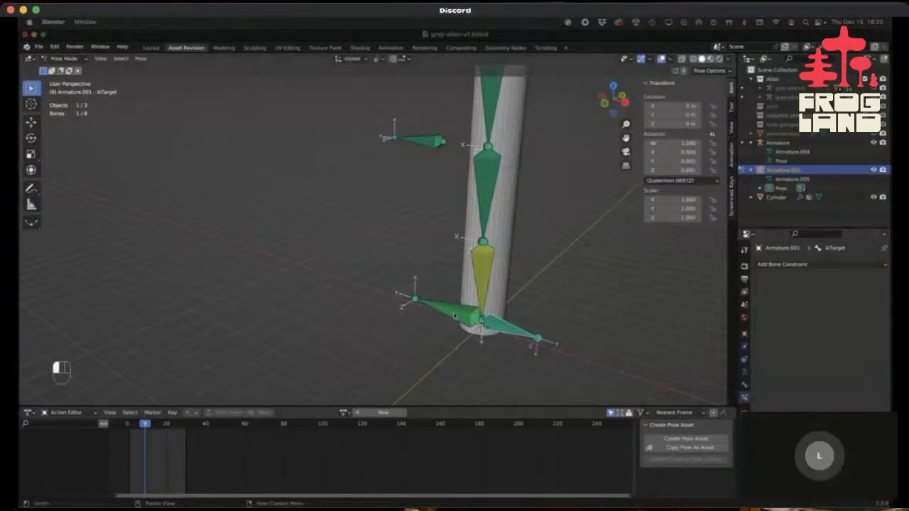
left_click(816, 339)
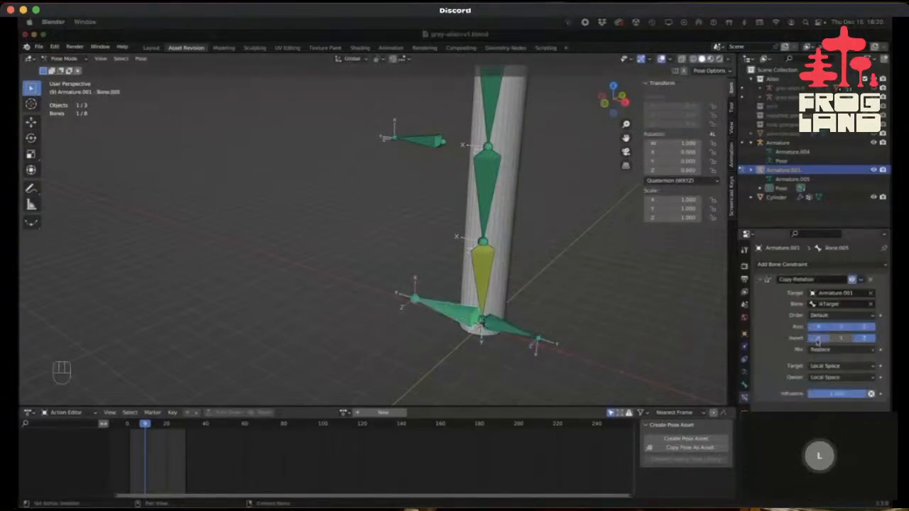
left_click(864, 339)
left_click(503, 331)
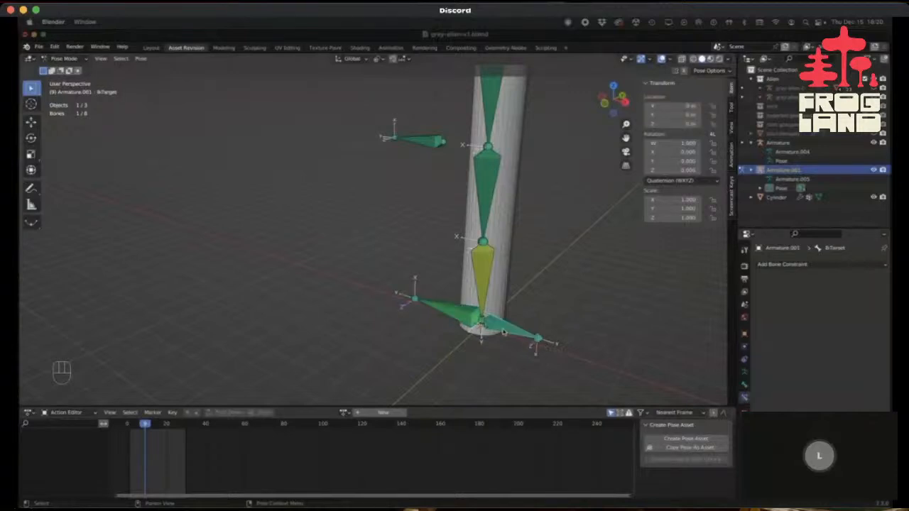
key("r")
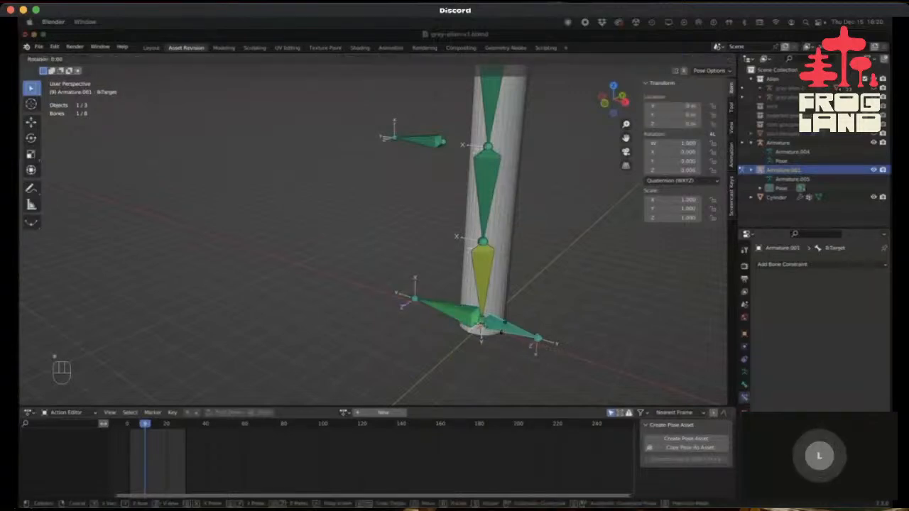
key("z")
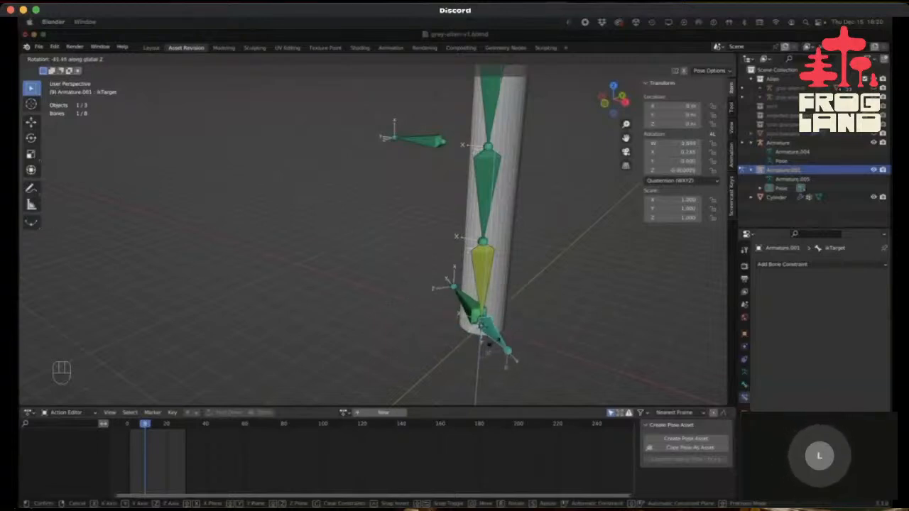
key("Escape")
Test Bone.005's rotation copying by temporarily rotating ikTarget about global Y.
middle_click_drag(533, 346, 517, 325)
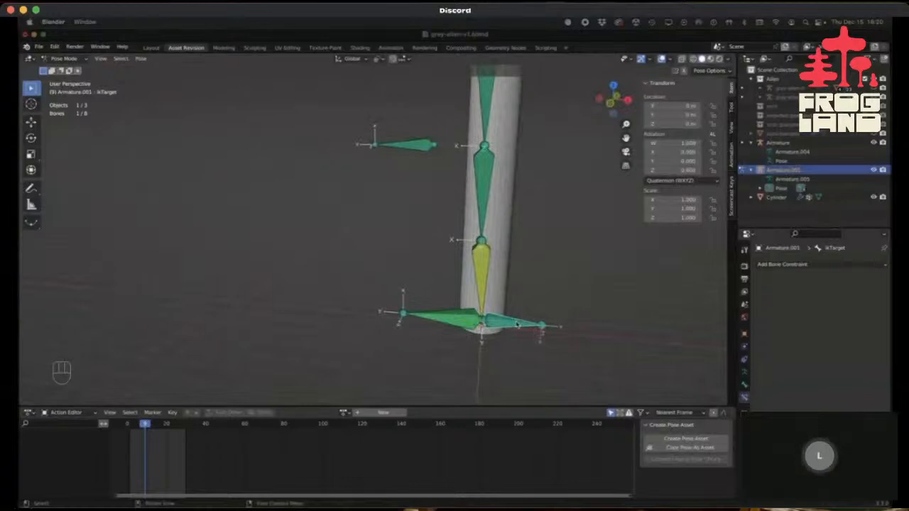
key("r")
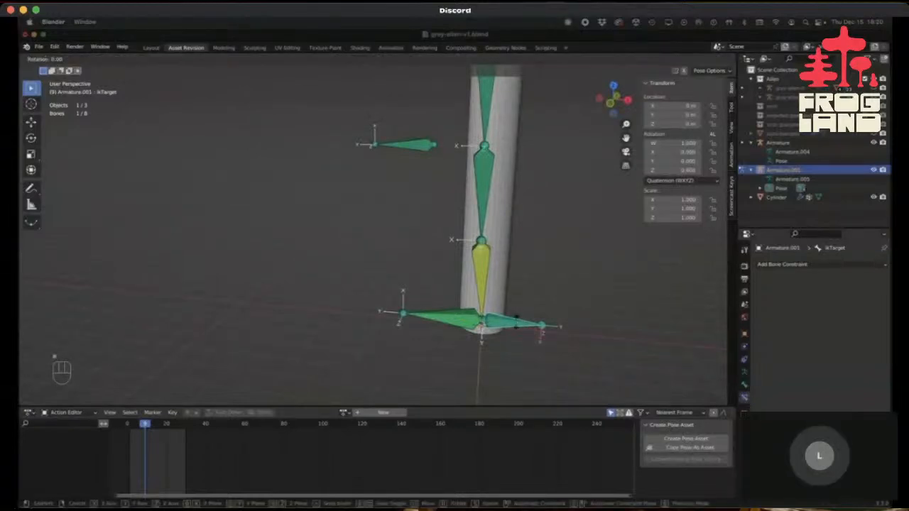
key("y")
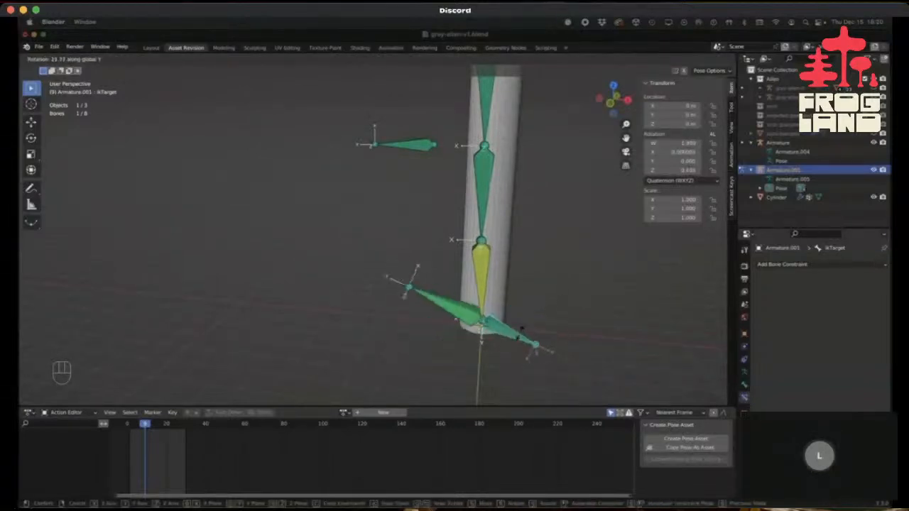
right_click(524, 319)
Switch Armature.001 to Object Mode and parent the cylinder to it again.
scroll(522, 329, "up", 2)
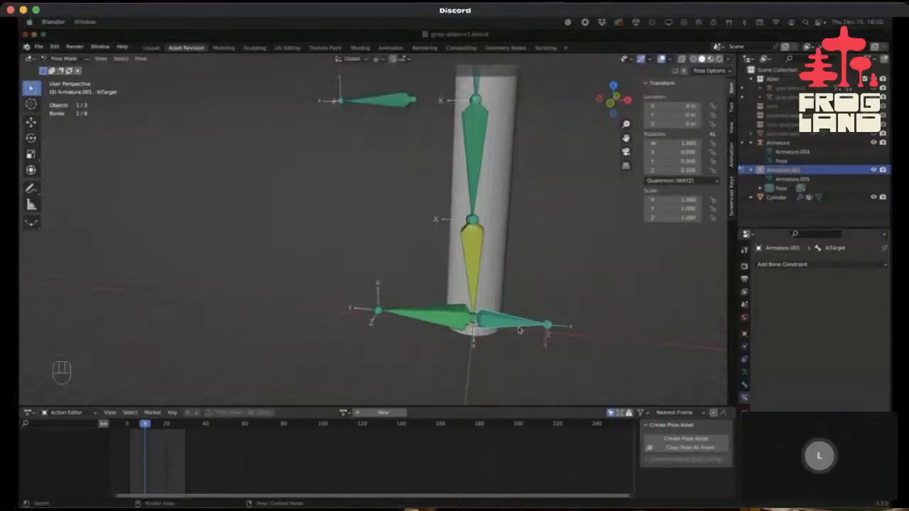
scroll(522, 329, "down", 10)
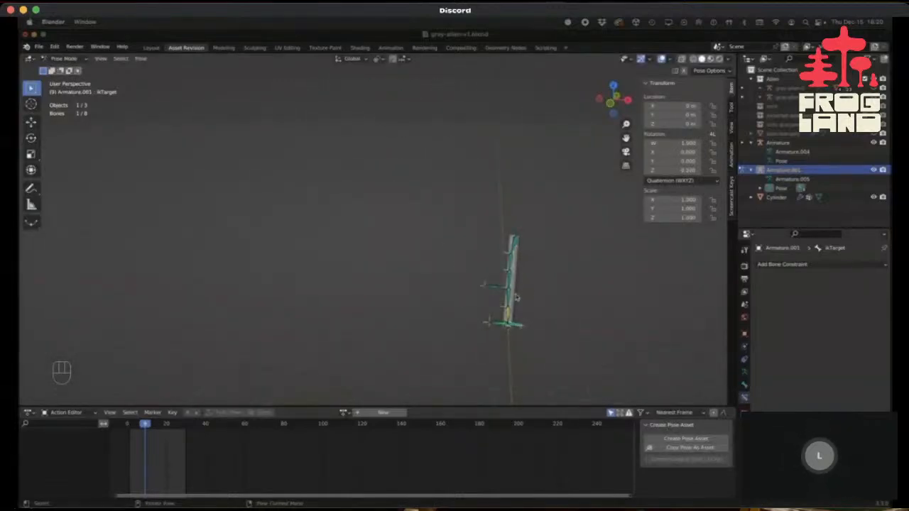
key("Escape")
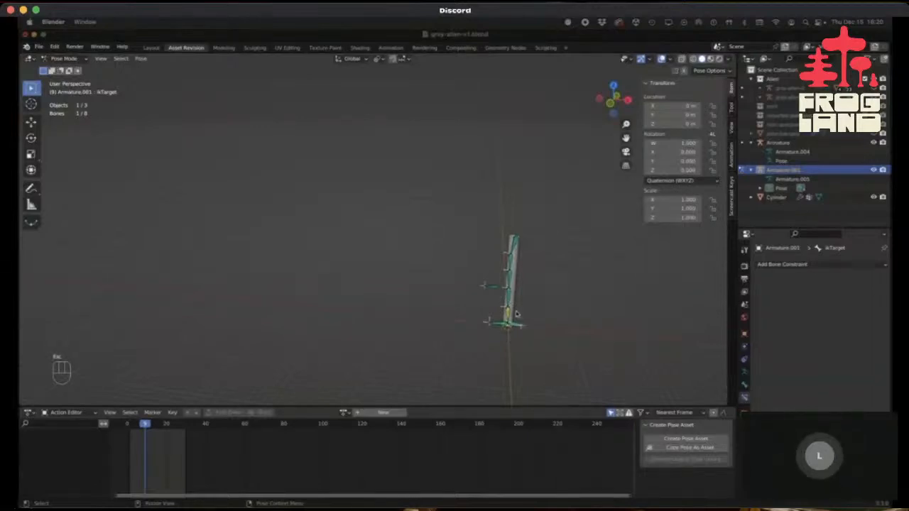
key("ctrl")
key("ctrl+Tab")
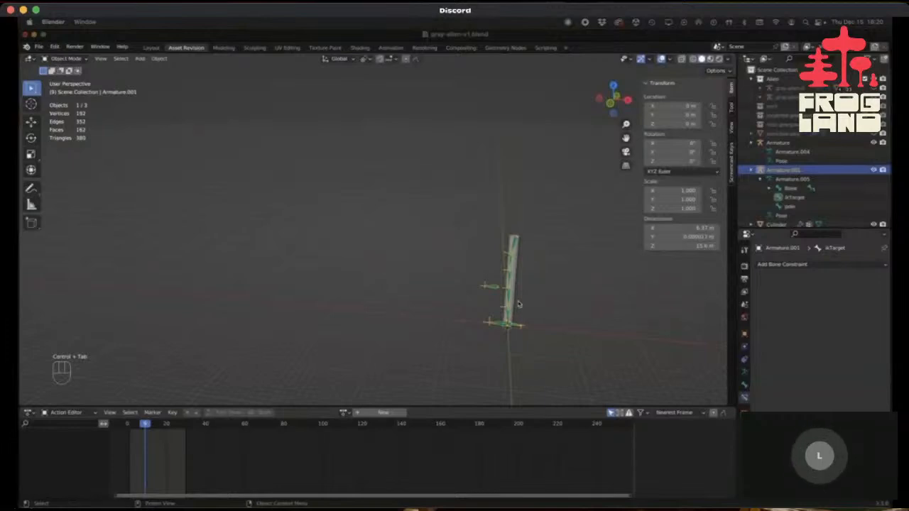
left_click(517, 302)
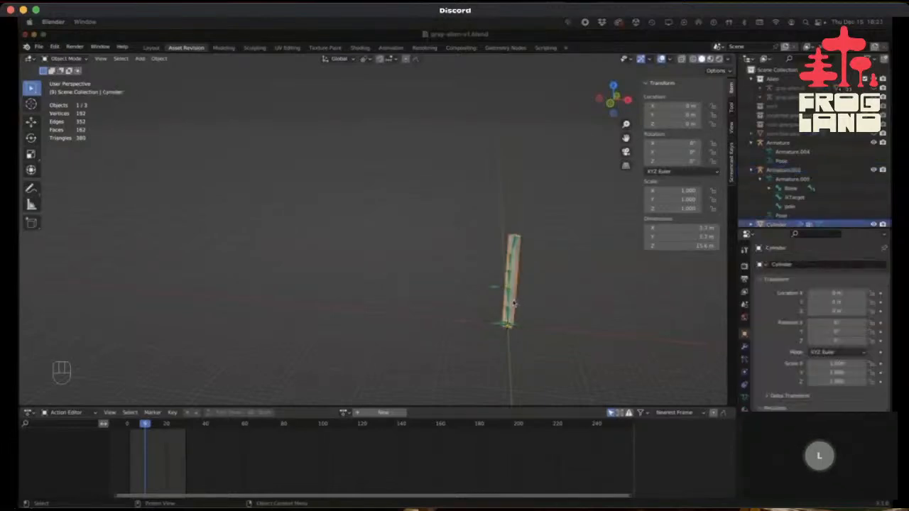
scroll(516, 304, "up", 4)
key("shift")
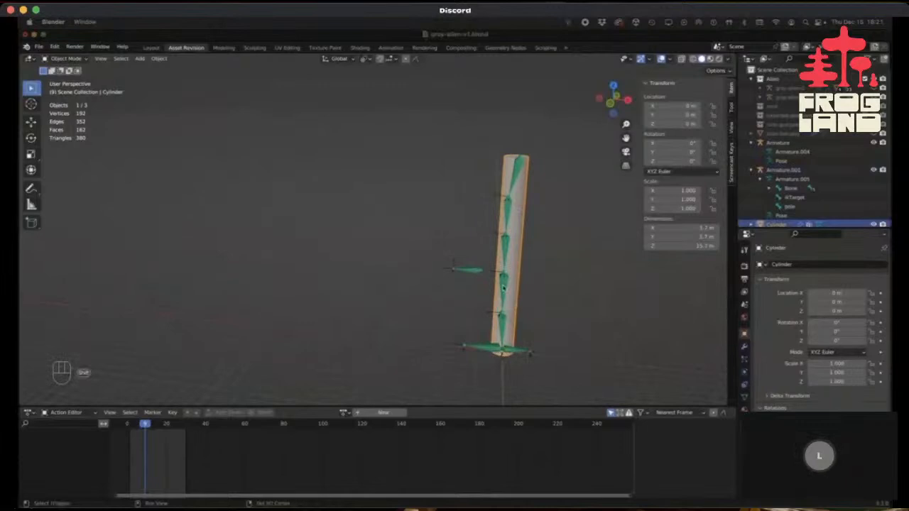
left_click(502, 288, "shift")
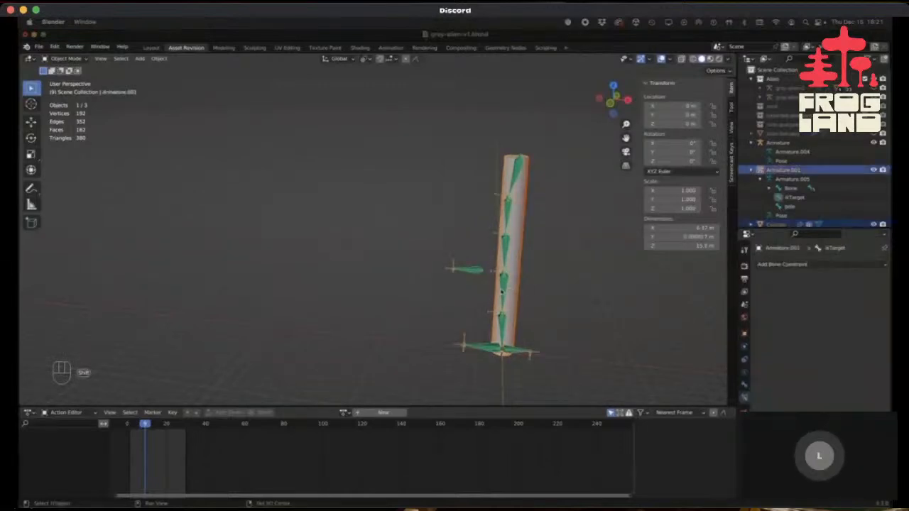
left_click(160, 59)
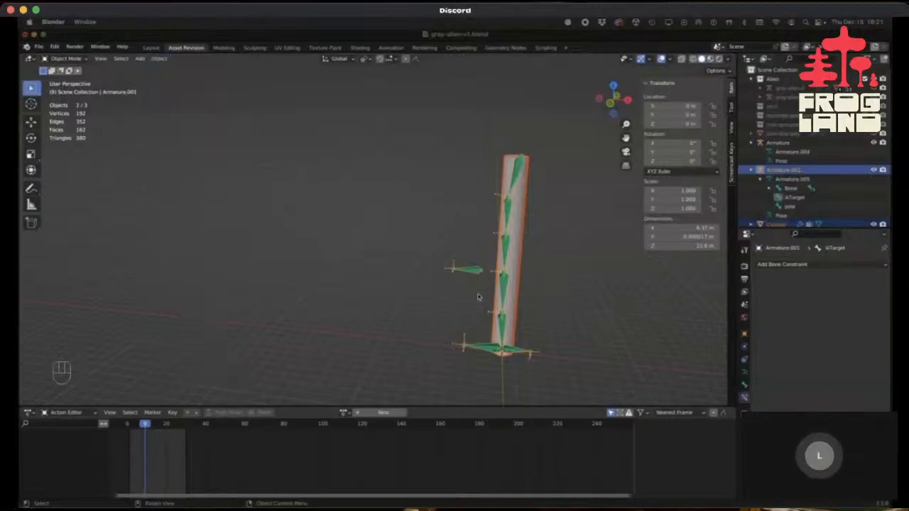
key("super+p")
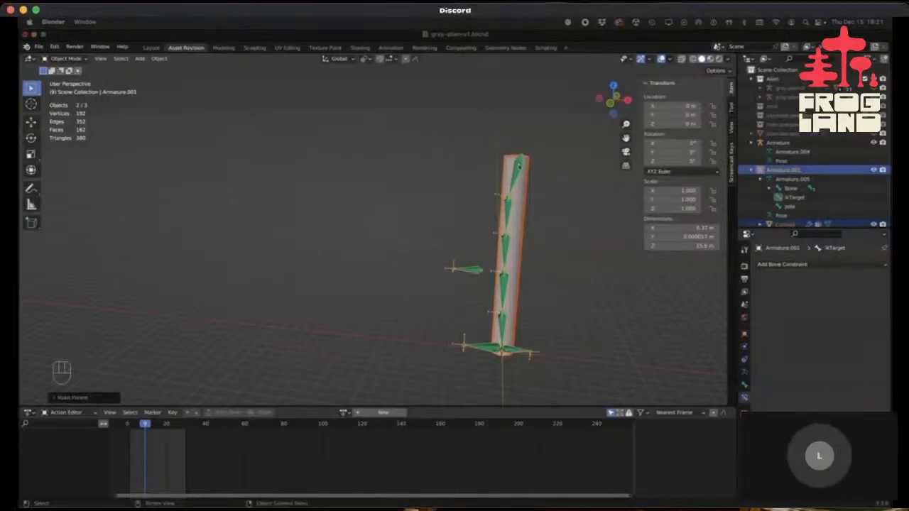
Return Armature.001 to Pose Mode and test the cylinder's deformation by temporarily moving the topmost bone, Bone.
key("ctrl+Tab")
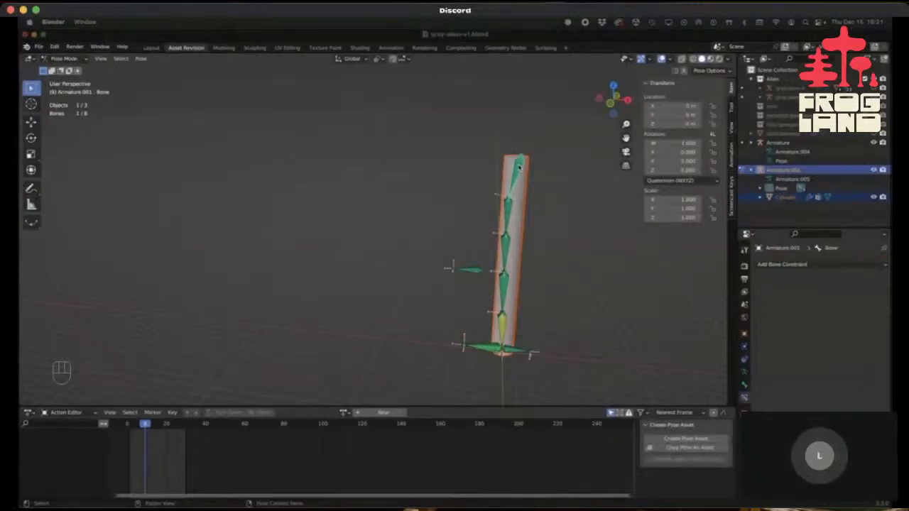
key("g")
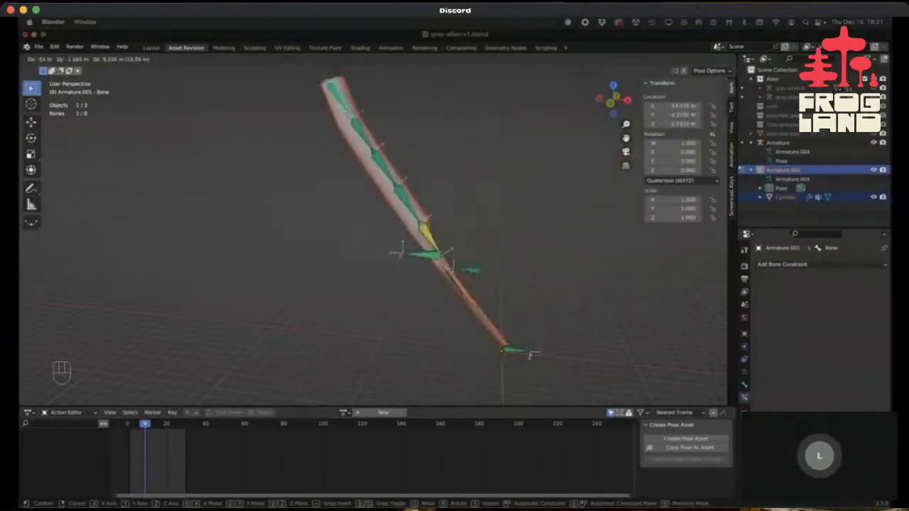
right_click(399, 112)
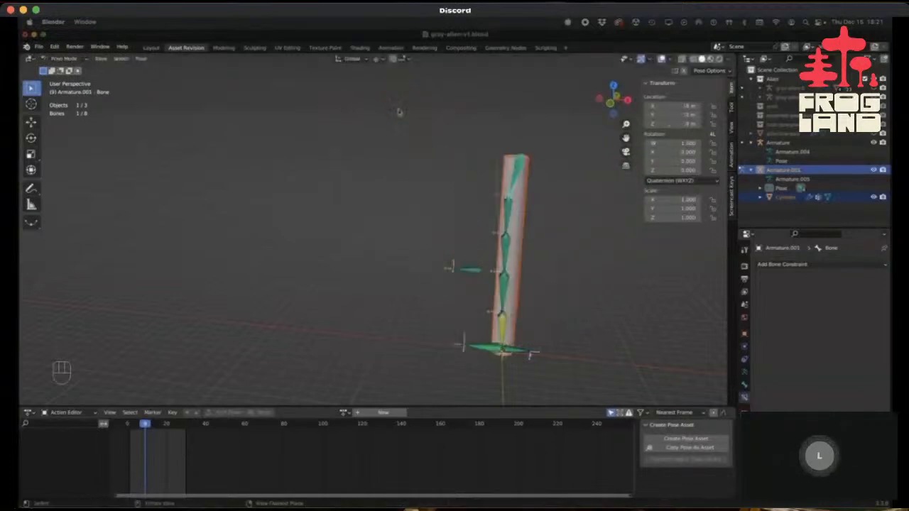
Show the bone relations settings for ikTarget and the topmost bone, and test the rig by temporarily moving the topmost bone in different directions.
left_click(509, 351)
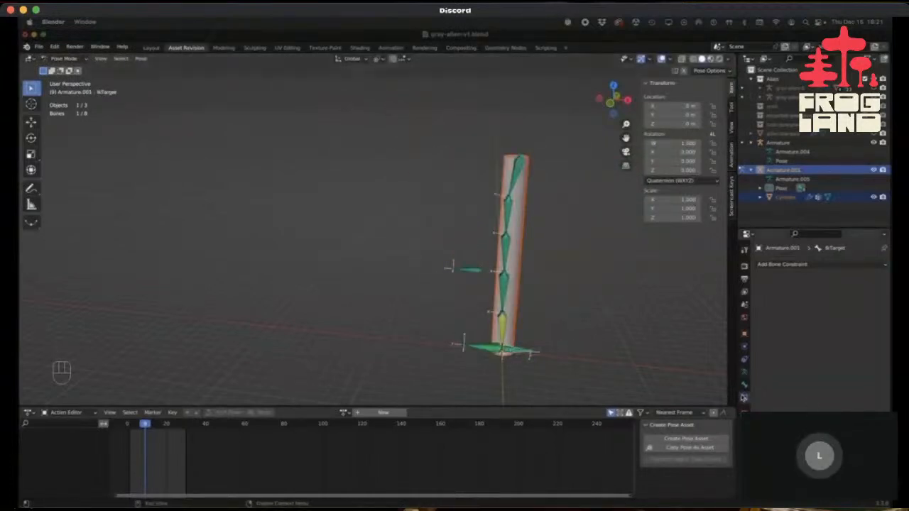
left_click(745, 385)
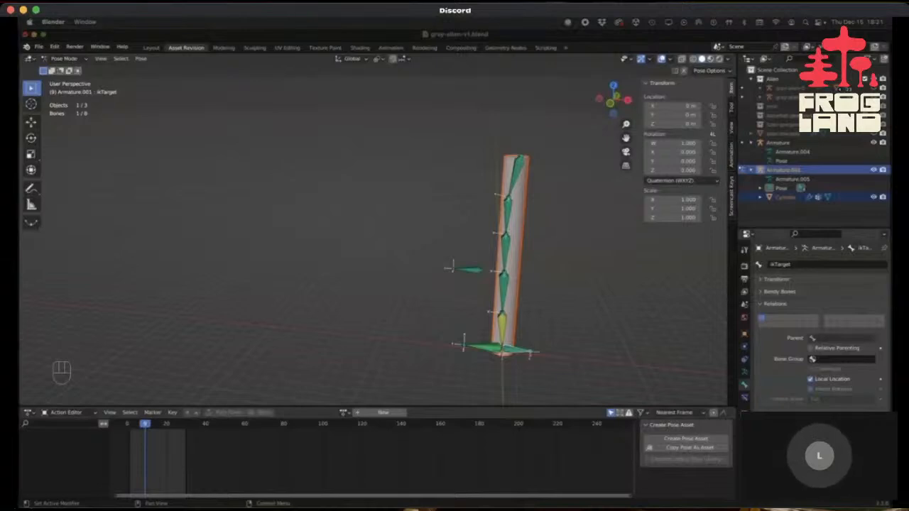
left_click(519, 167)
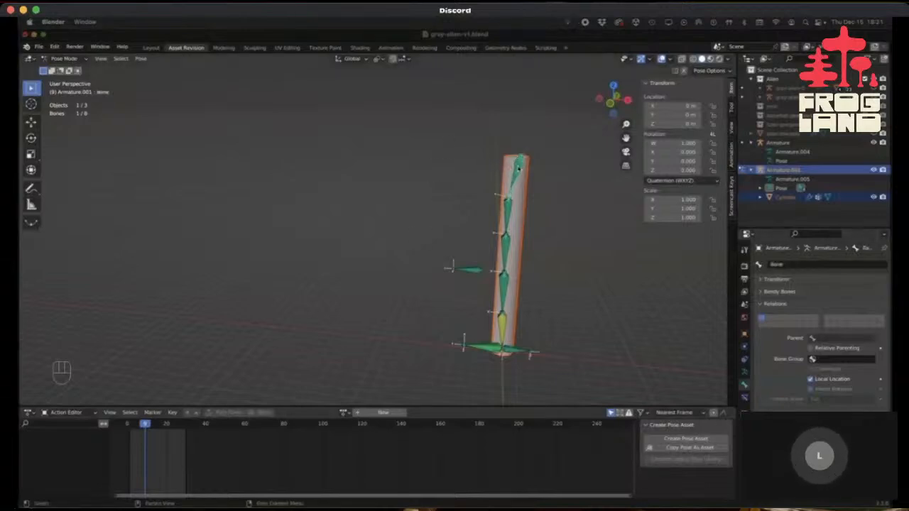
key("g")
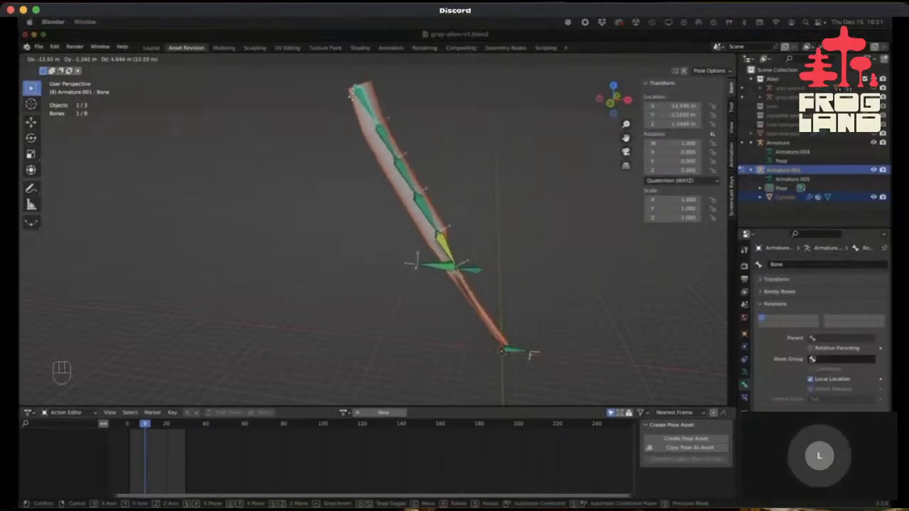
key("Escape")
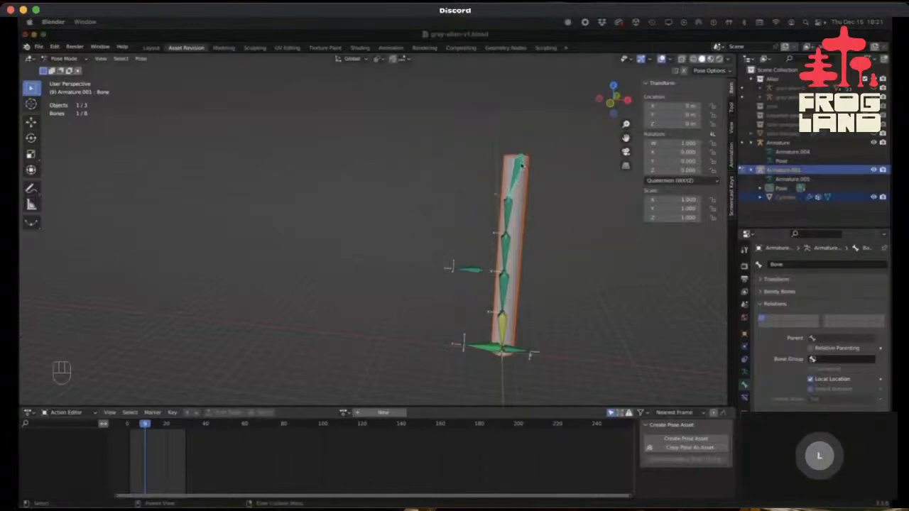
key("g")
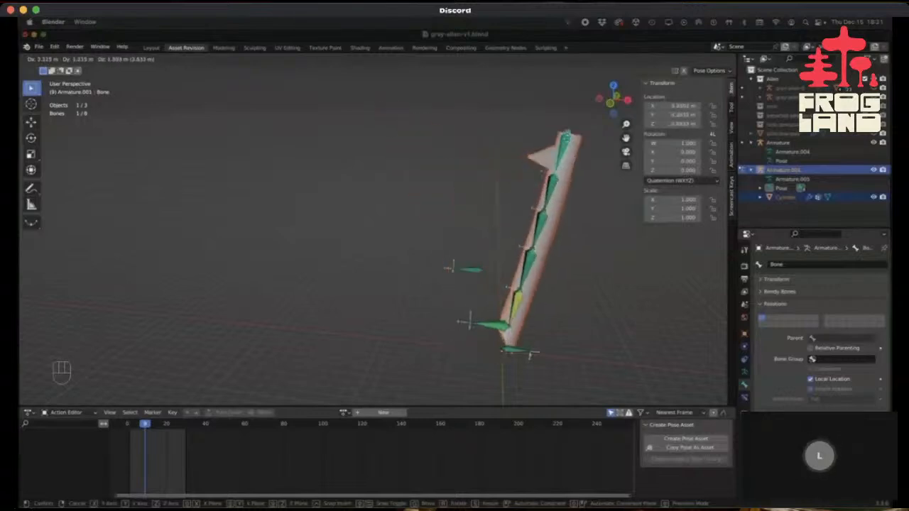
right_click(502, 223)
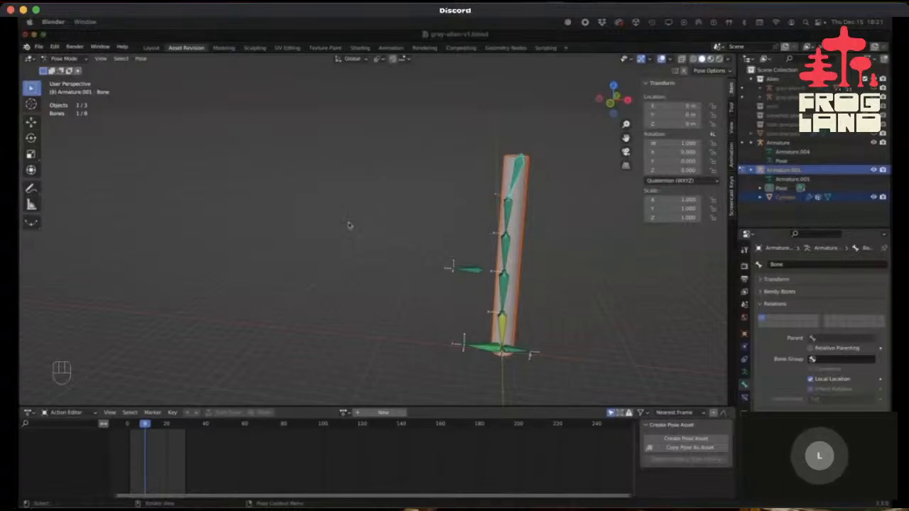
Switch Armature.001 to Object Mode and clear the cylinder's parent.
key("super+Tab")
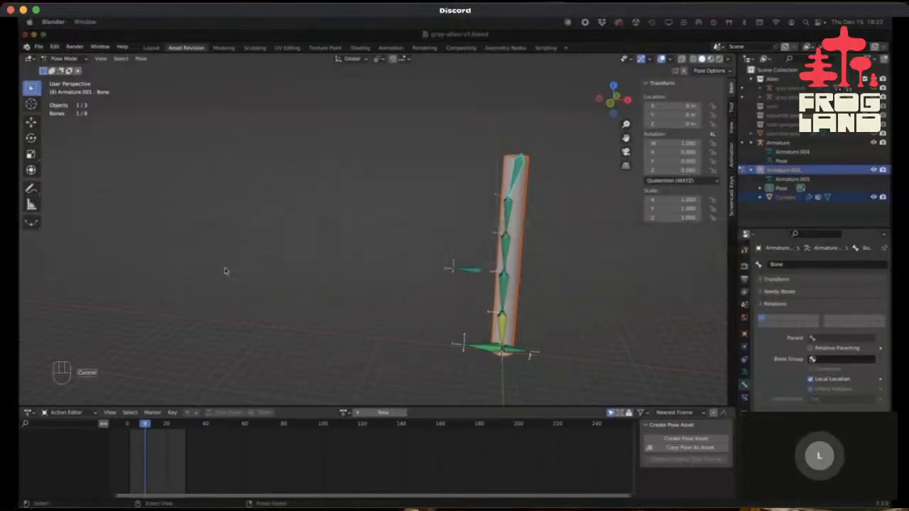
key("ctrl+Tab")
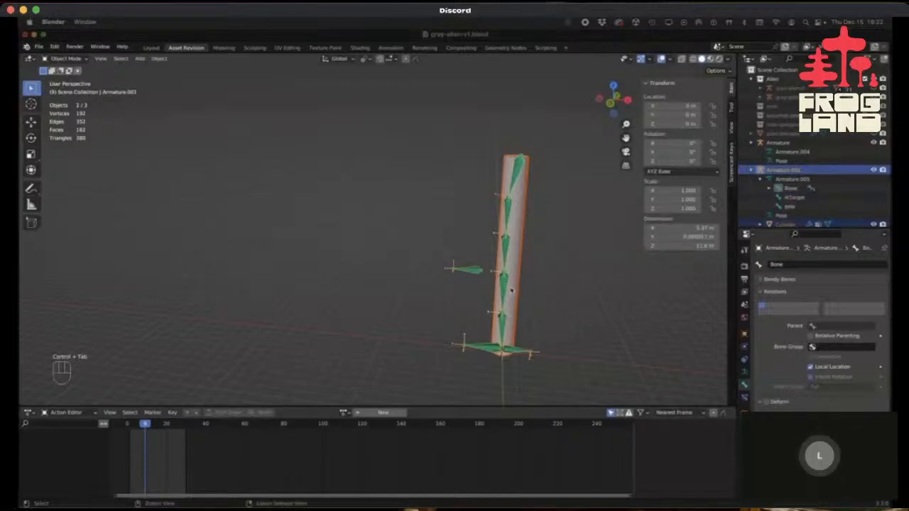
left_click(514, 306)
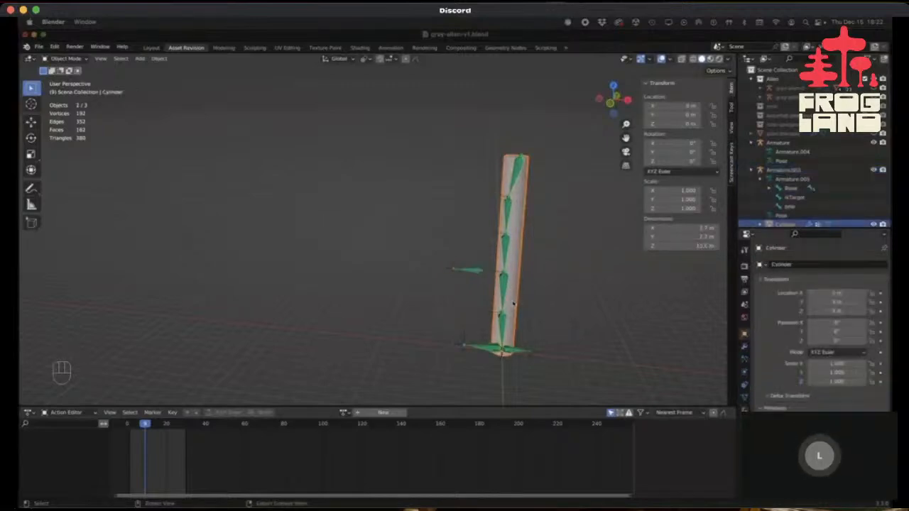
key("shift")
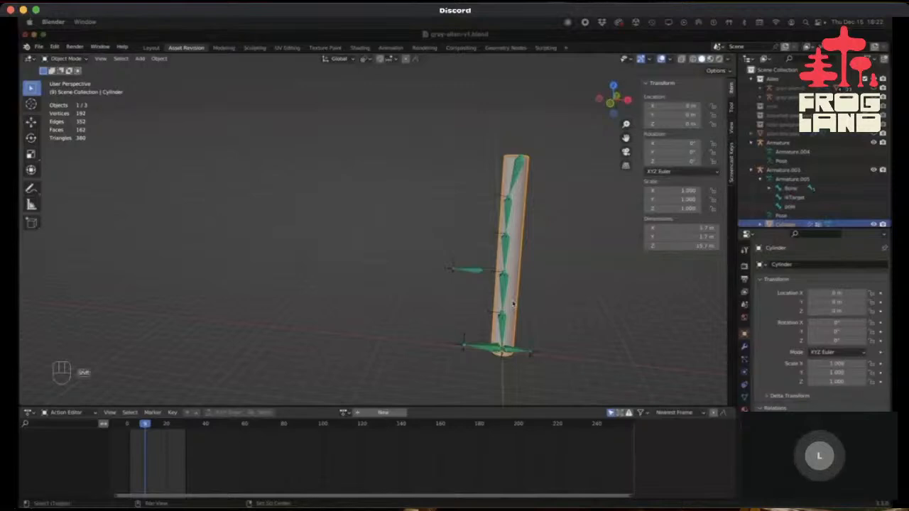
key("alt+p")
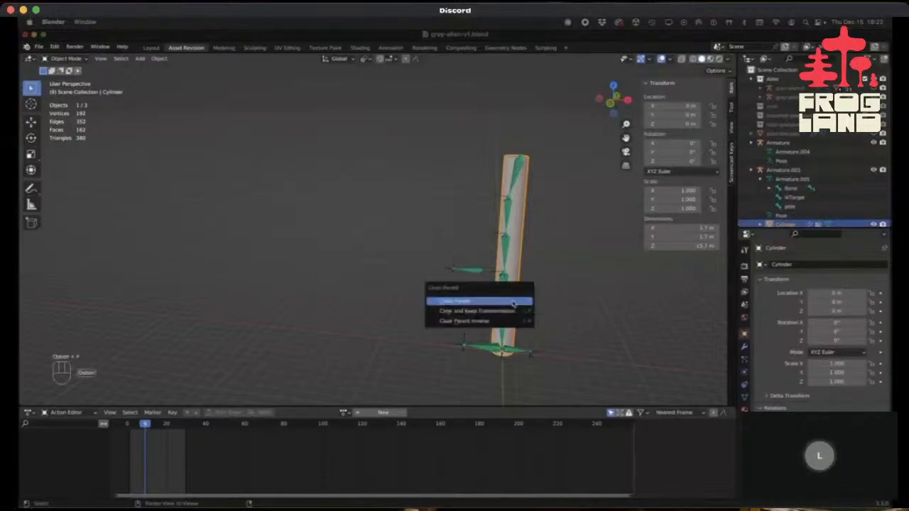
left_click(514, 304)
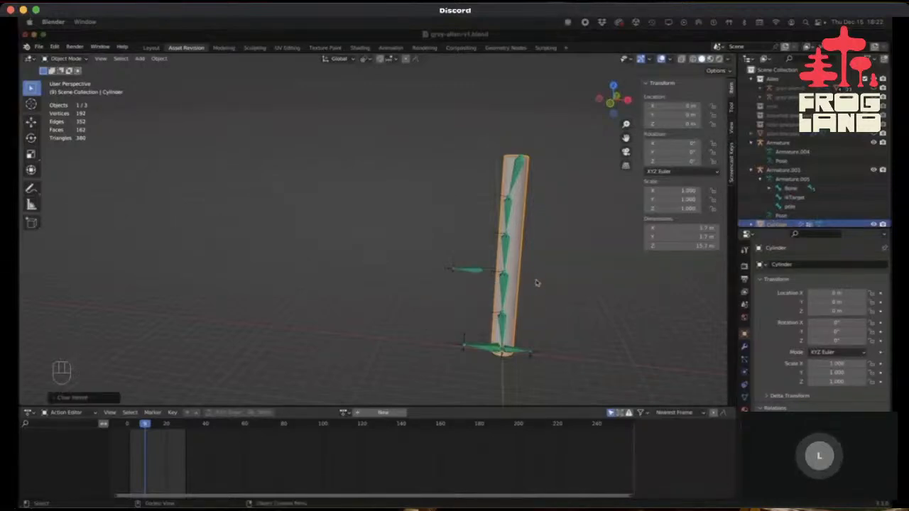
In Armature.001's Edit Mode, make sure Deform is off for the ikTarget and pole bones, and turn it off for Bone.005.
left_click(505, 321)
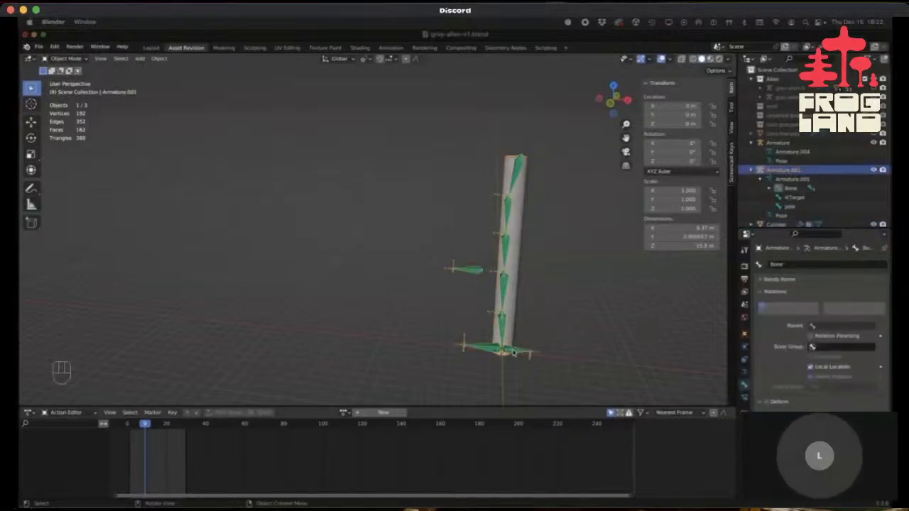
key("Tab")
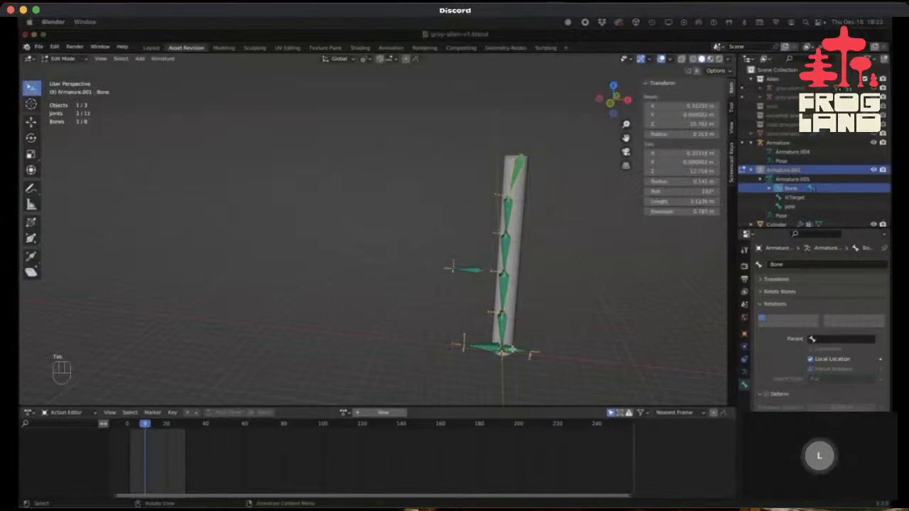
left_click(513, 351)
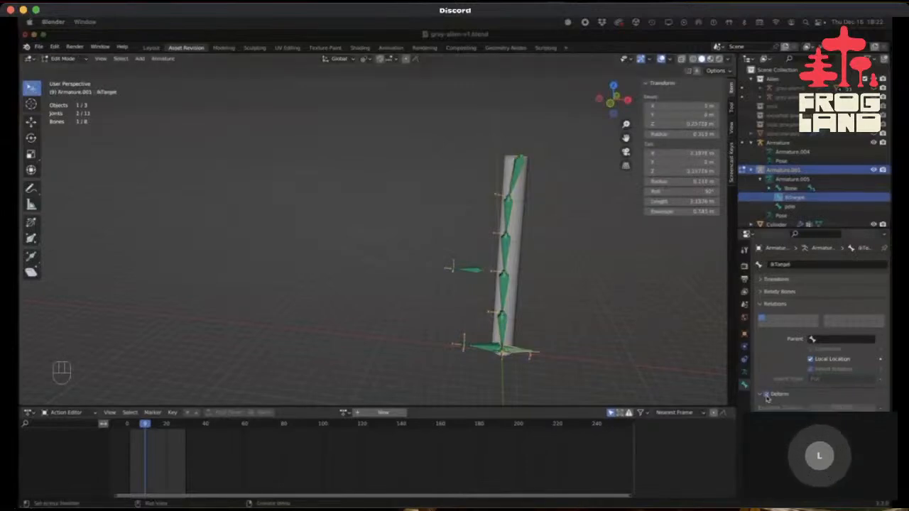
left_click(470, 272)
left_click(766, 394)
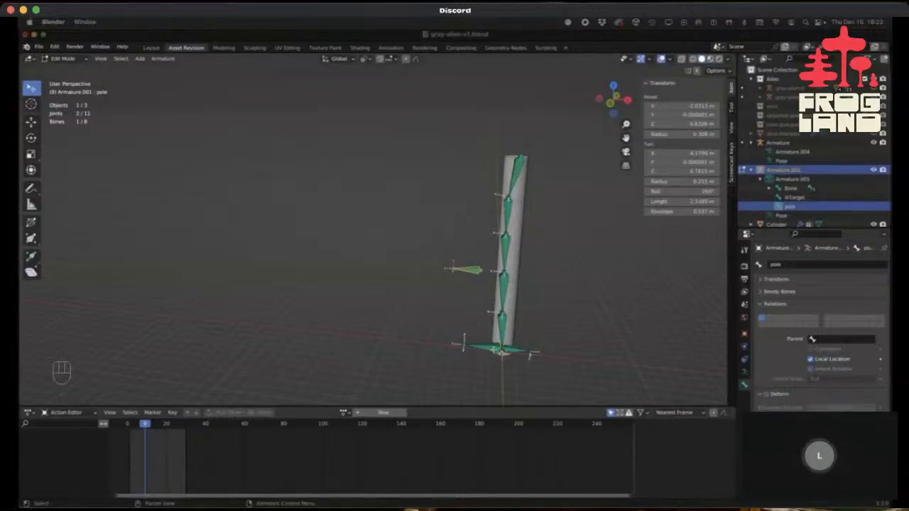
left_click(462, 344)
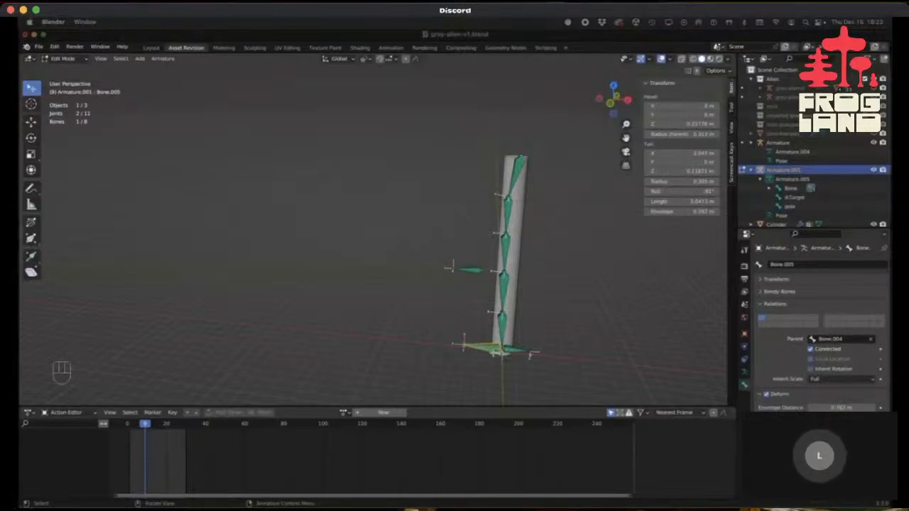
left_click(767, 395)
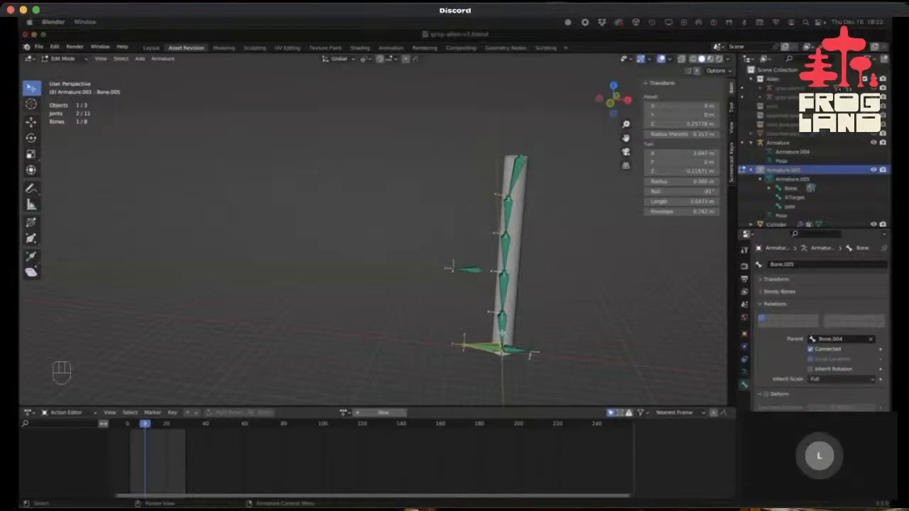
left_click(512, 332)
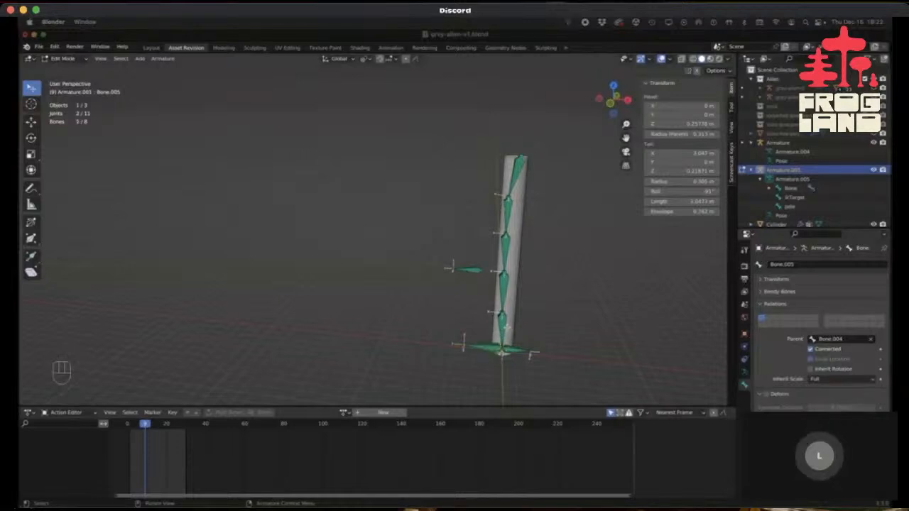
key("Tab")
Parent the cylinder to Armature.001 using Armature Deform With Automatic Weights.
left_click(505, 329)
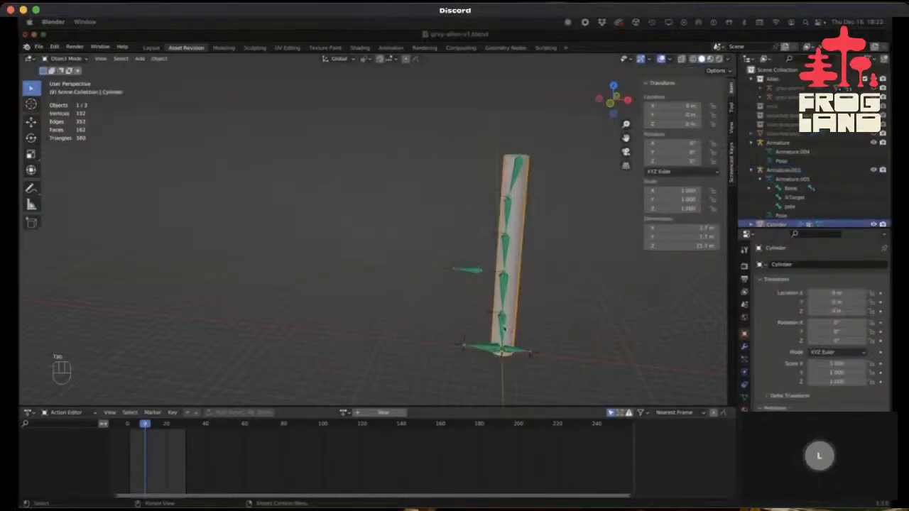
left_click(505, 329, "shift")
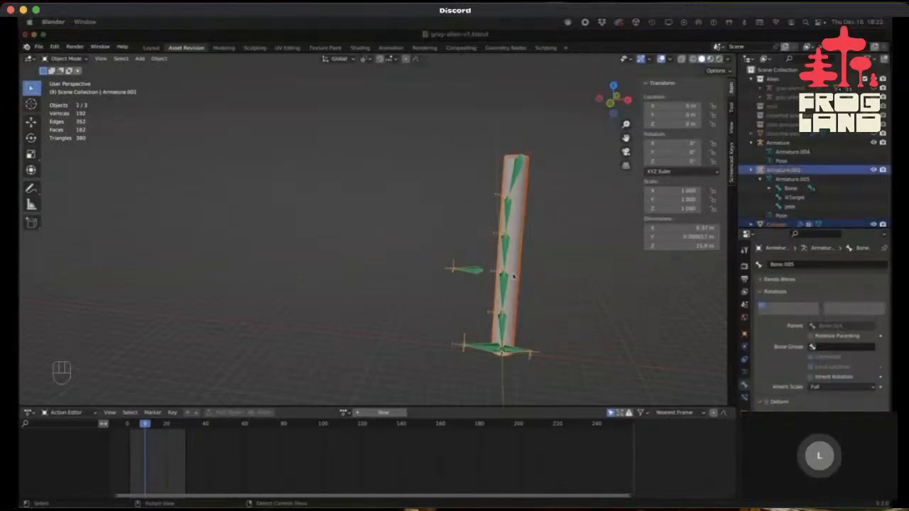
key("super+p")
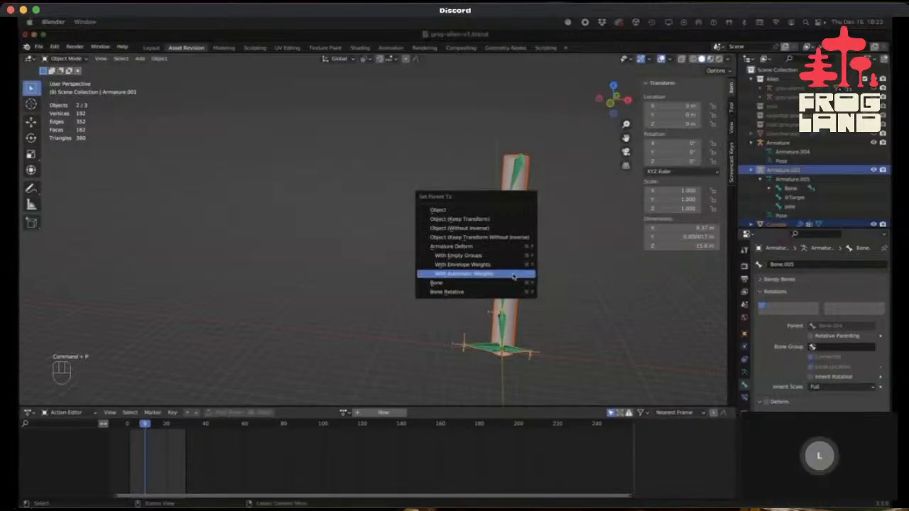
left_click(512, 276)
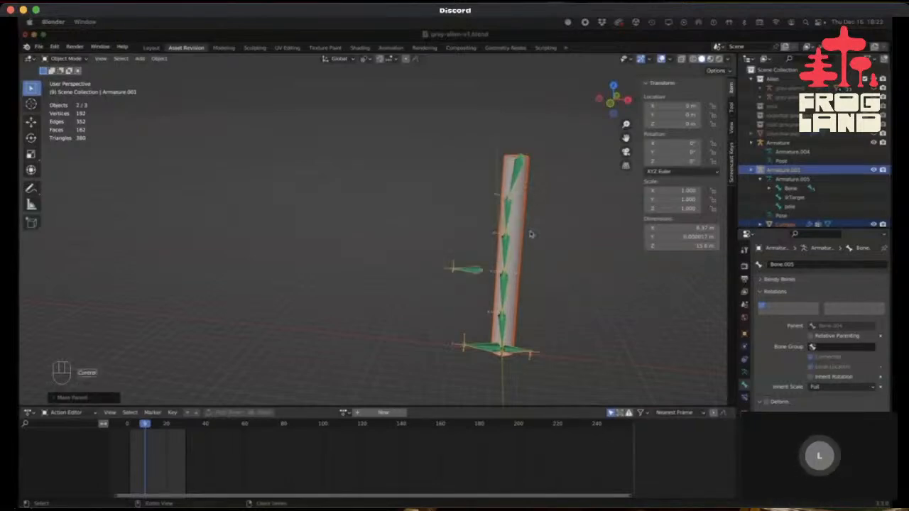
Put Armature.001 in Pose Mode and test the new deformation by temporarily moving the topmost bone, Bone.
key("ctrl+Tab")
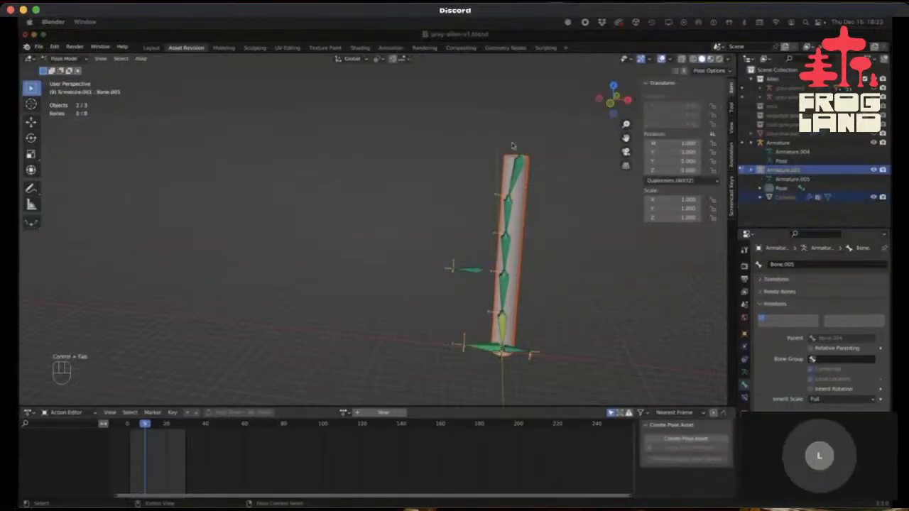
left_click(519, 165)
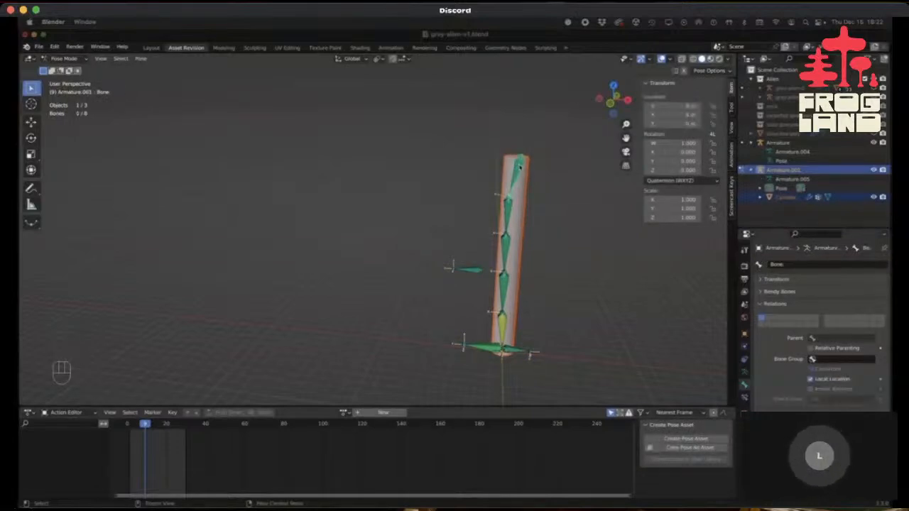
key("g")
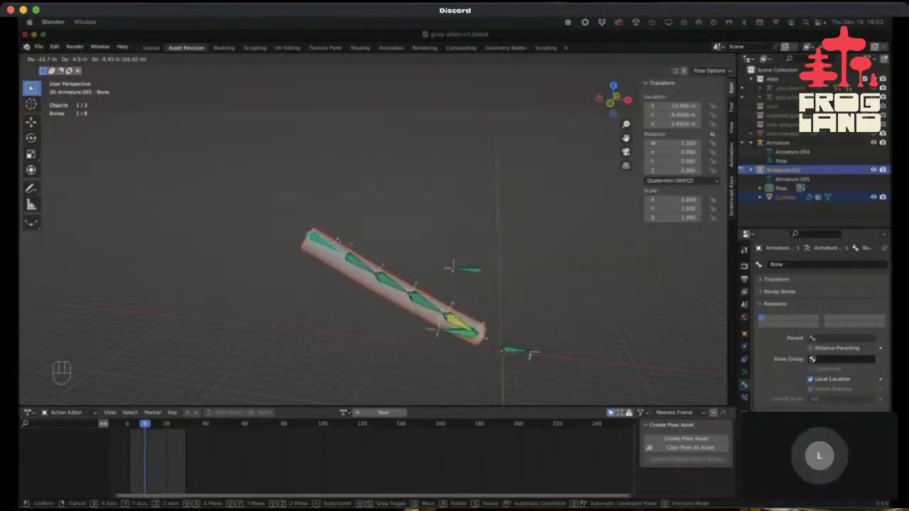
key("Escape")
mouse_move(516, 312)
middle_mouse_down()
mouse_move(552, 315)
mouse_move(521, 313)
middle_mouse_up()
scroll(521, 311, "down", 7)
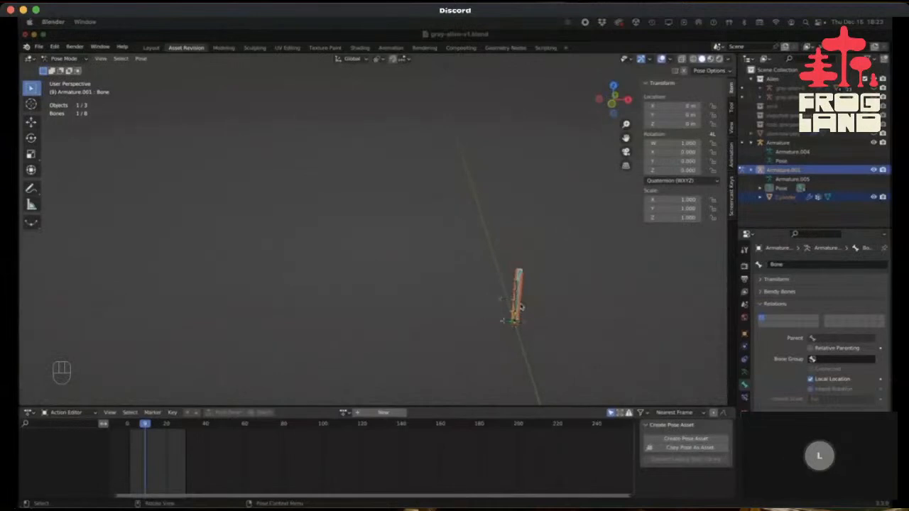
scroll(523, 312, "up", 3)
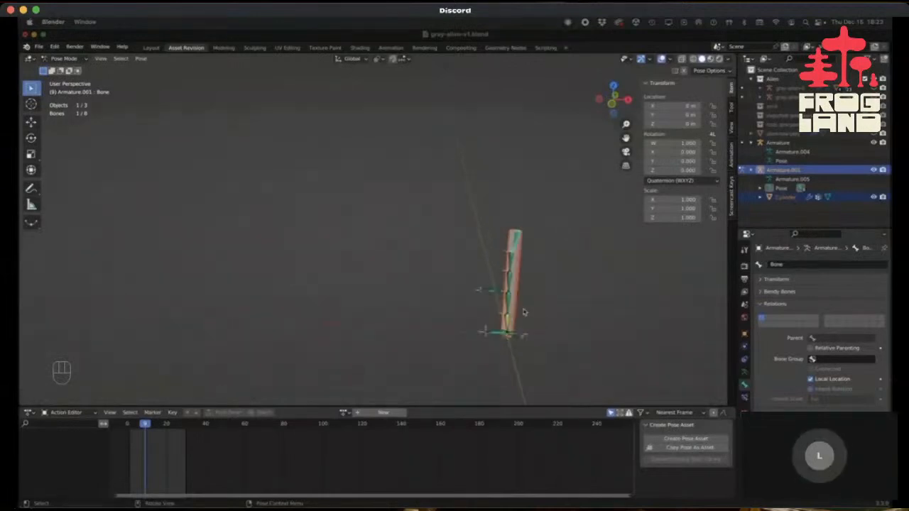
key("super+Tab")
key("super+shift+Tab")
left_click(302, 257)
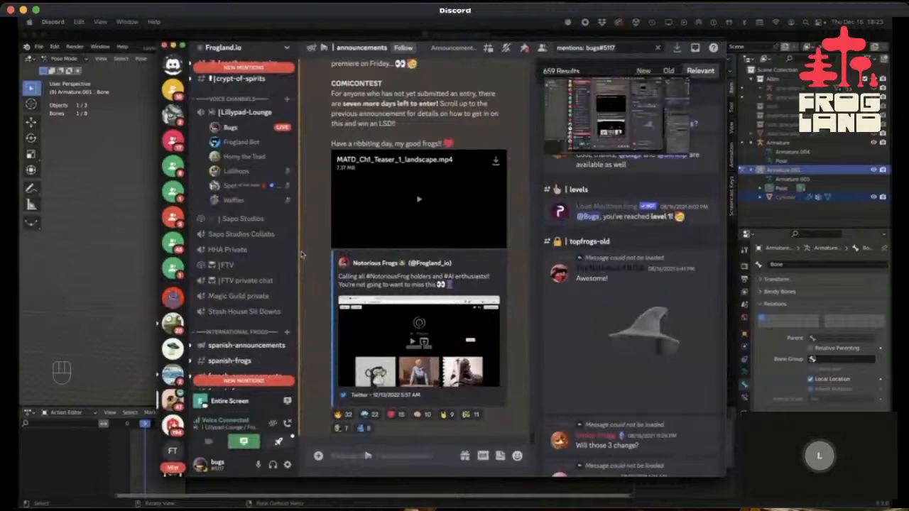
key("super+Tab")
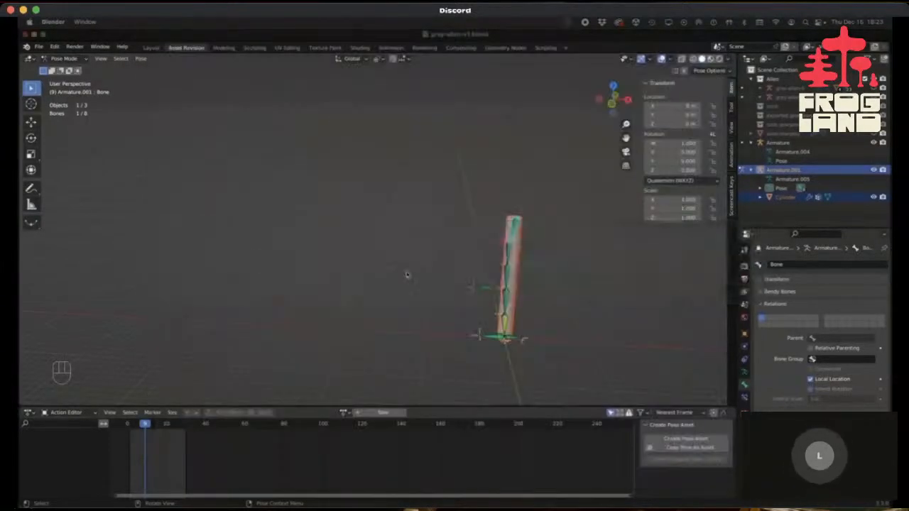
mouse_move(526, 323)
middle_mouse_down()
mouse_move(644, 321)
mouse_move(514, 328)
middle_mouse_up()
left_click(523, 480)
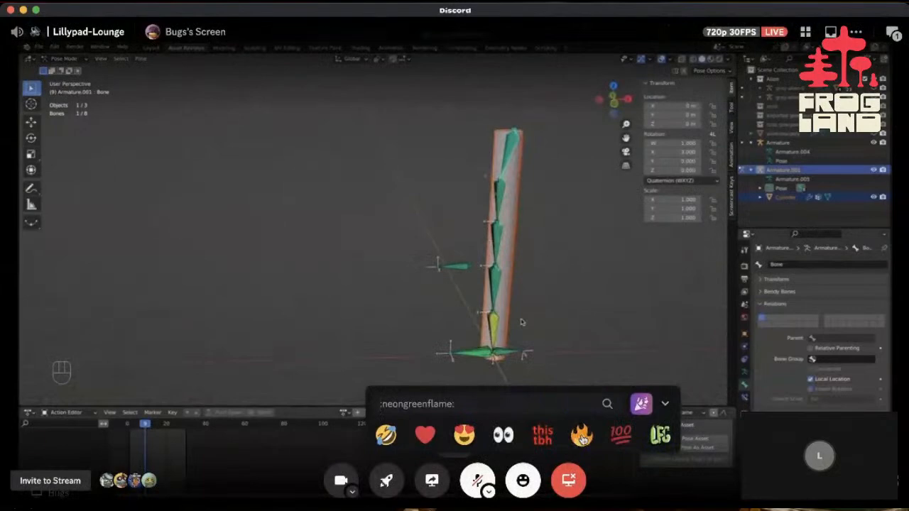
left_click(572, 443)
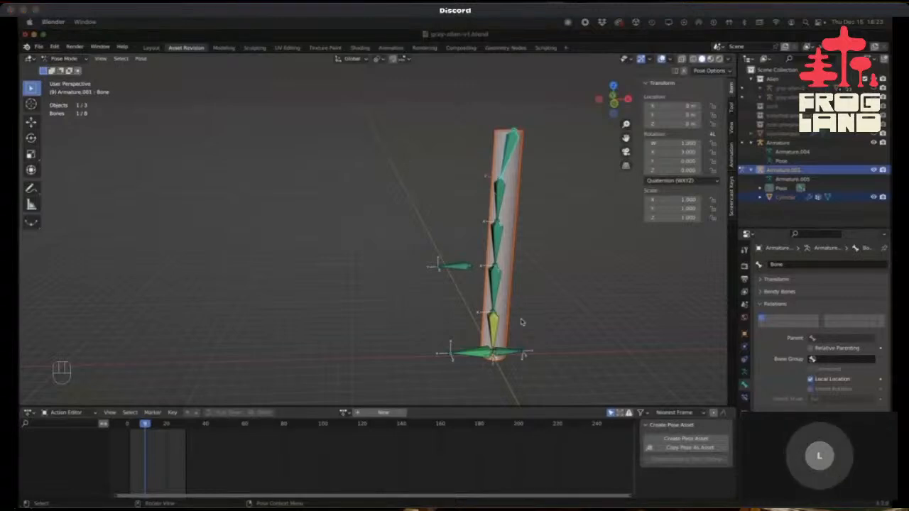
Switch to Firefox and open youtube.com in a new tab.
key("super")
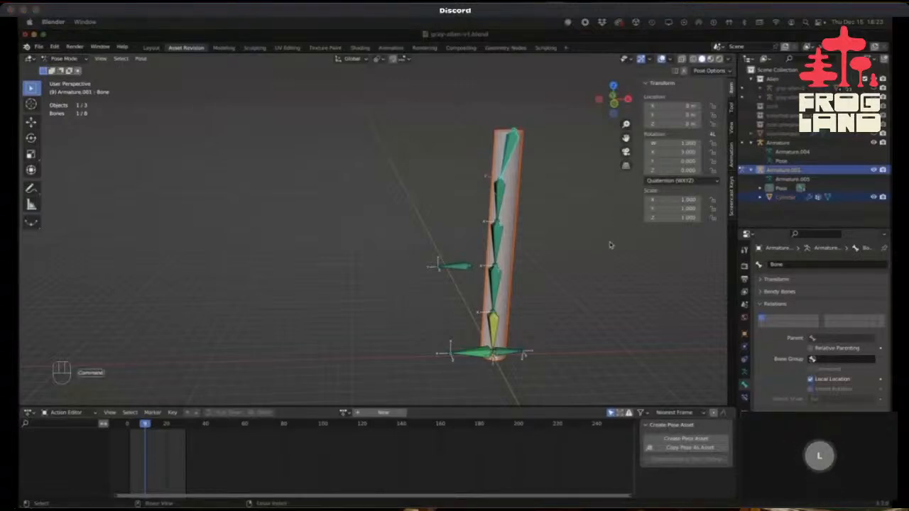
key("super+Tab")
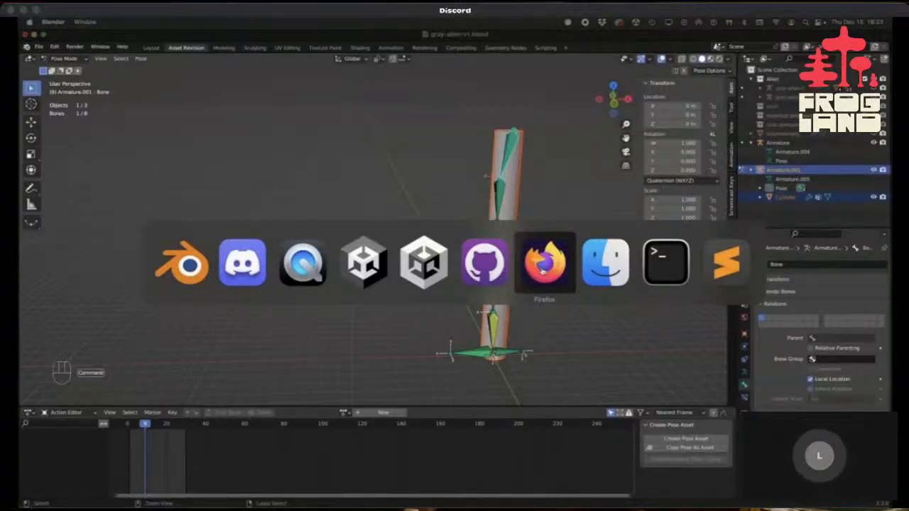
left_click(543, 266)
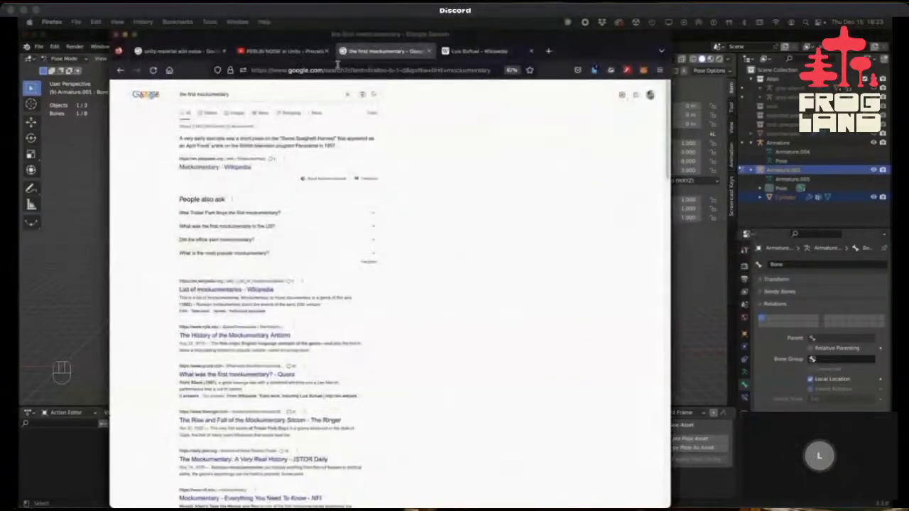
left_click(548, 52)
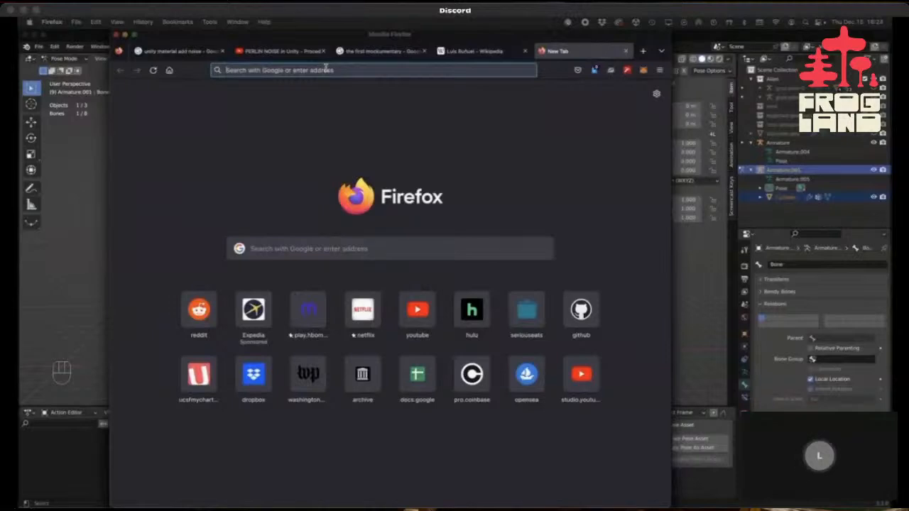
type("youtube.com/")
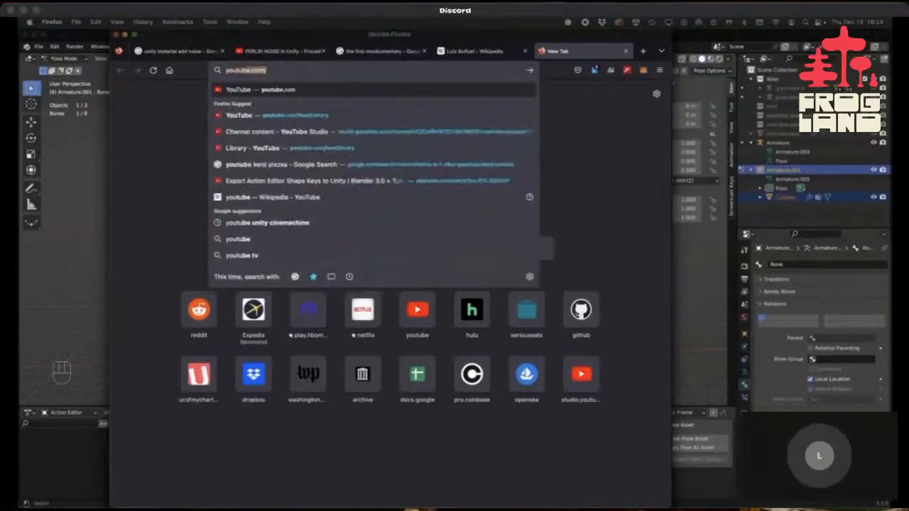
key("Return")
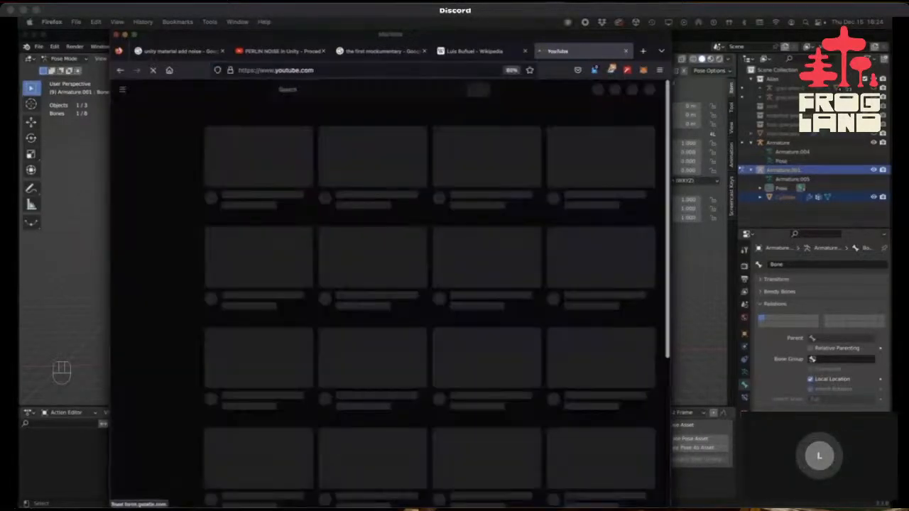
Search YouTube for imphenzia.
left_click(311, 87)
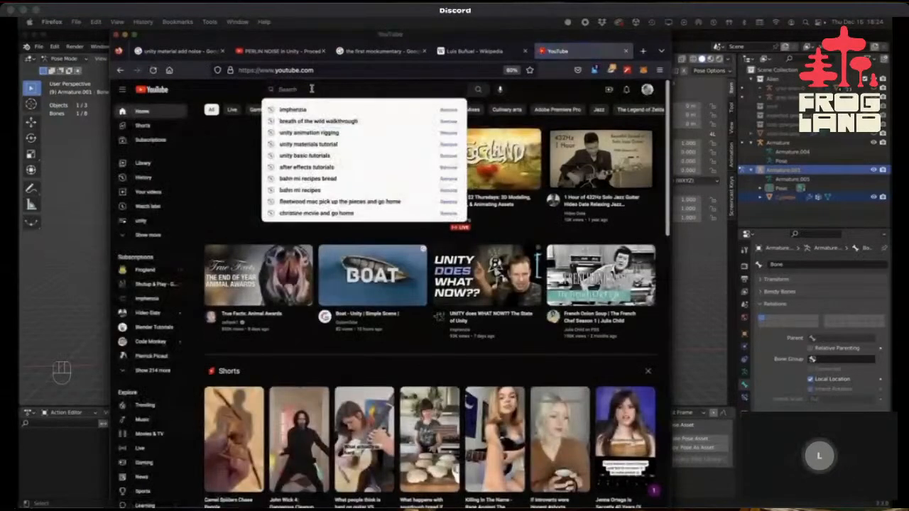
type("imphenzia")
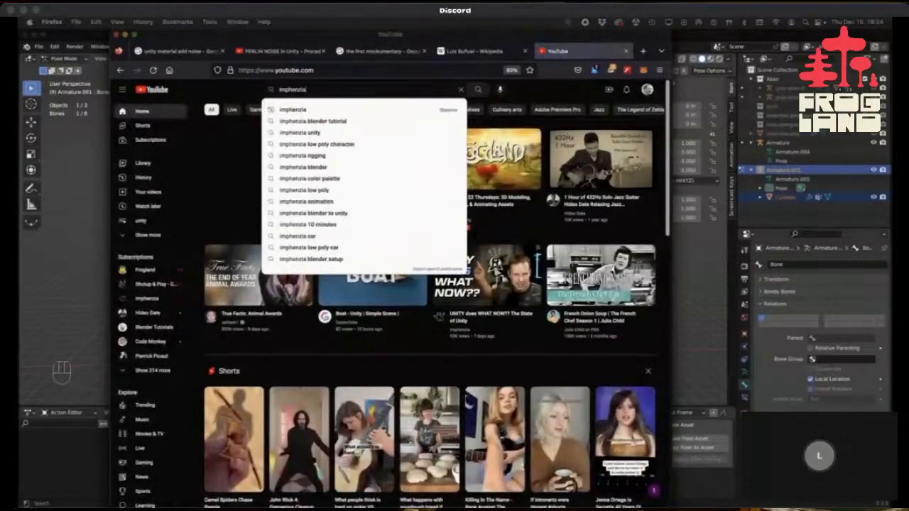
key("Return")
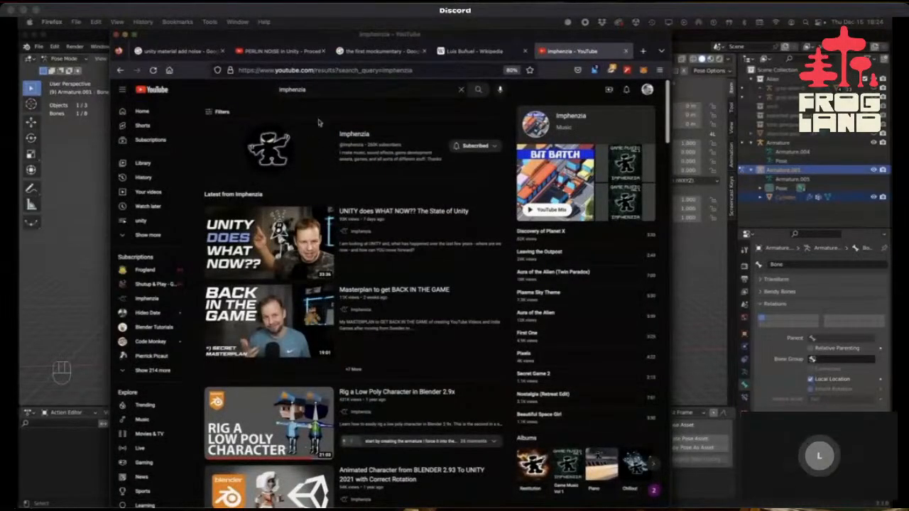
Open the Imphenzia channel's playlists and view the full Blender 10 Minute Modeling Challenge playlist.
mouse_move(297, 242)
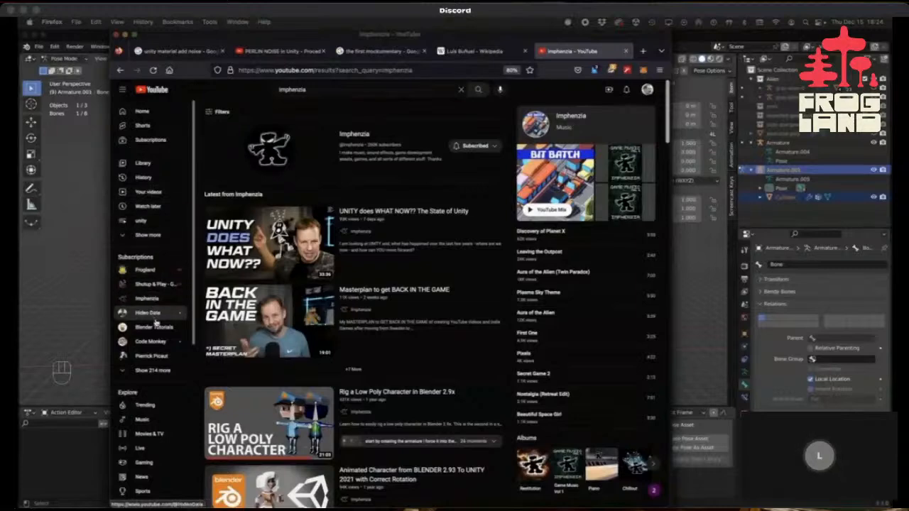
left_click(138, 299)
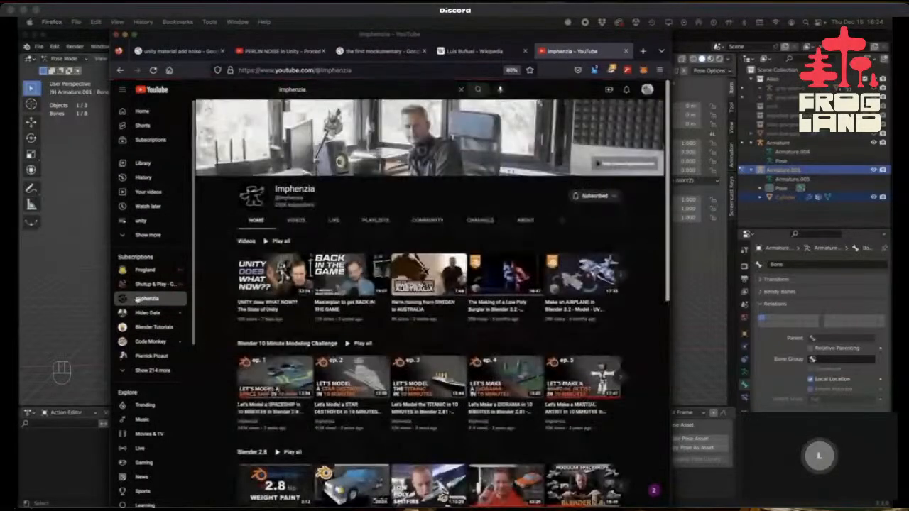
left_click(375, 221)
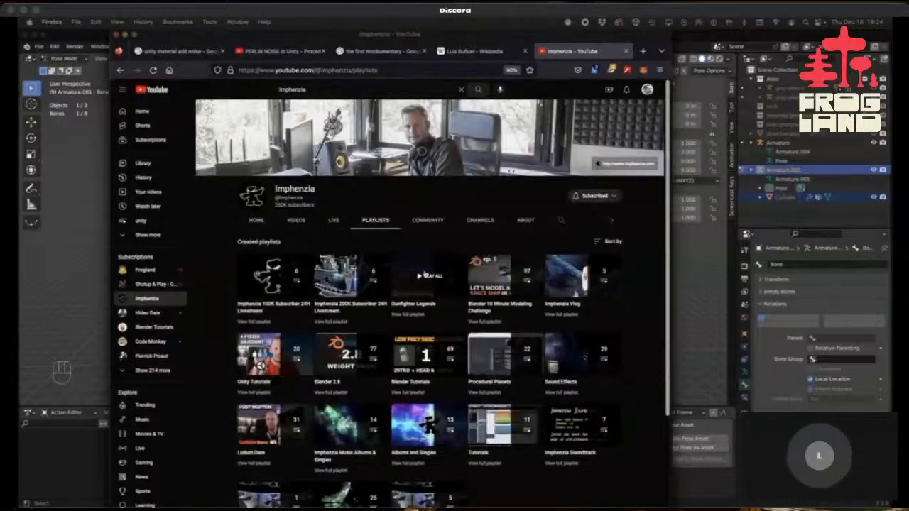
scroll(488, 322, "down", 2)
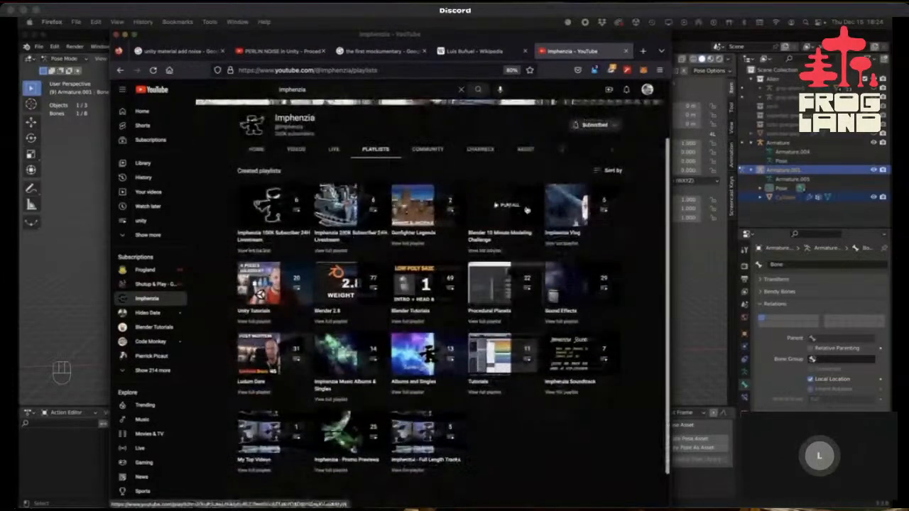
left_click(482, 252)
left_click(482, 252)
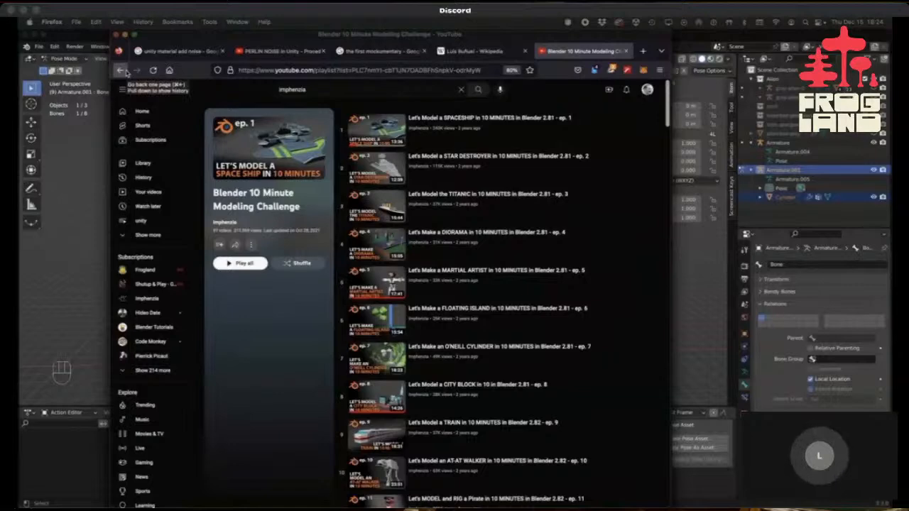
Look through the modeling challenge episodes, return to Imphenzia's playlists and select that page's address.
scroll(550, 355, "down", 5)
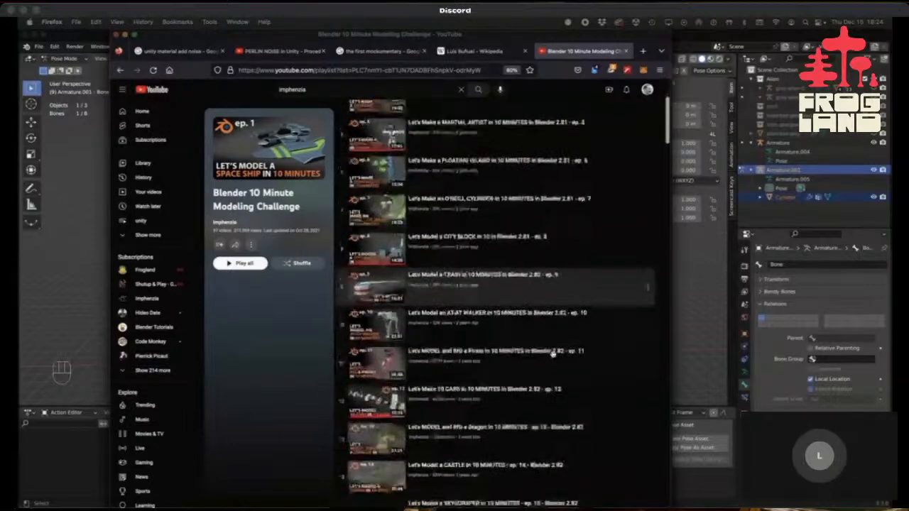
scroll(550, 355, "down", 5)
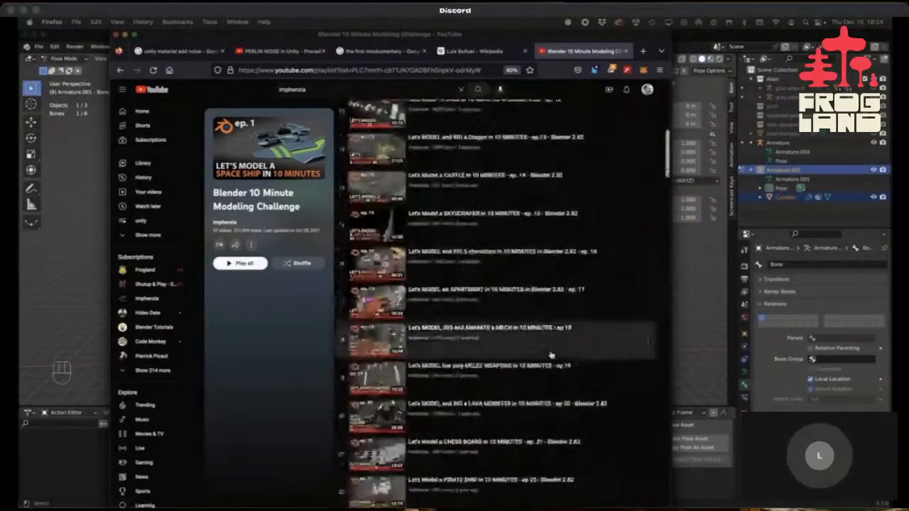
scroll(497, 319, "down", 2)
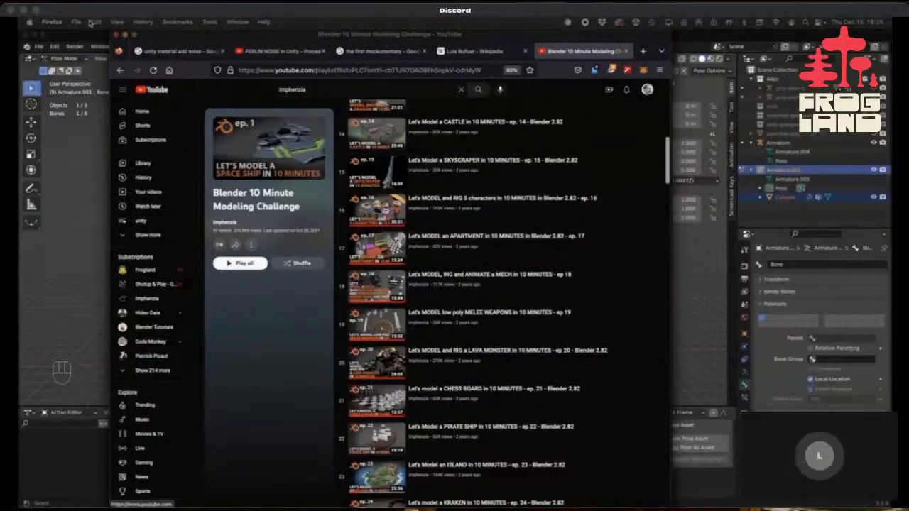
left_click(120, 70)
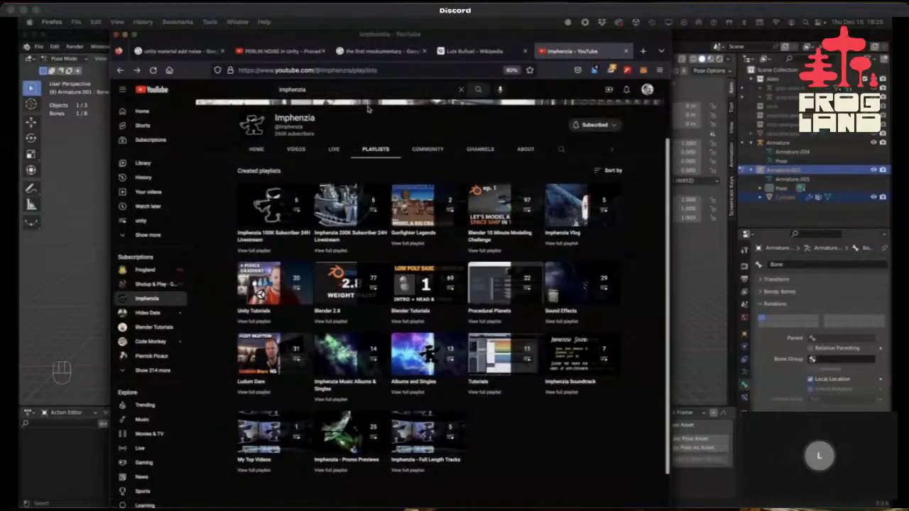
left_click(311, 71)
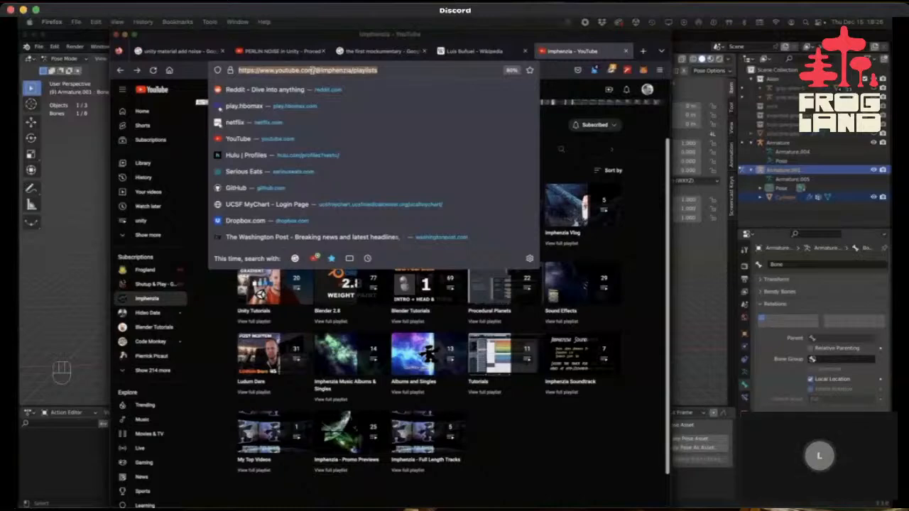
Show the Lillypad-Lounge chat in Discord and add a red heart reaction to the newest message.
mouse_move(784, 284)
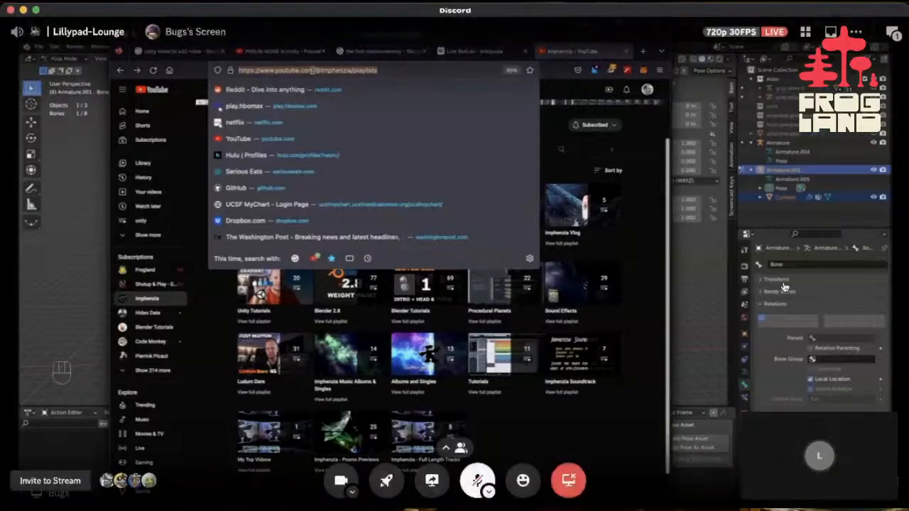
left_click(893, 36)
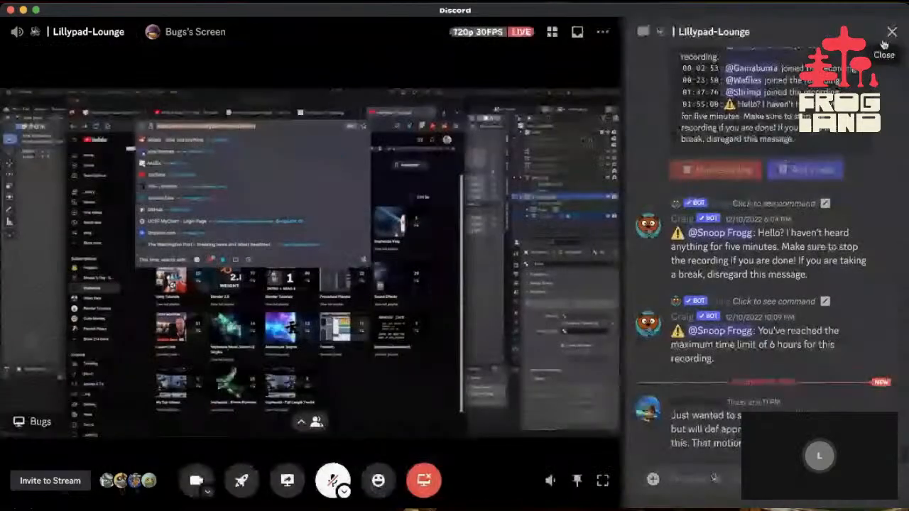
left_click(840, 393)
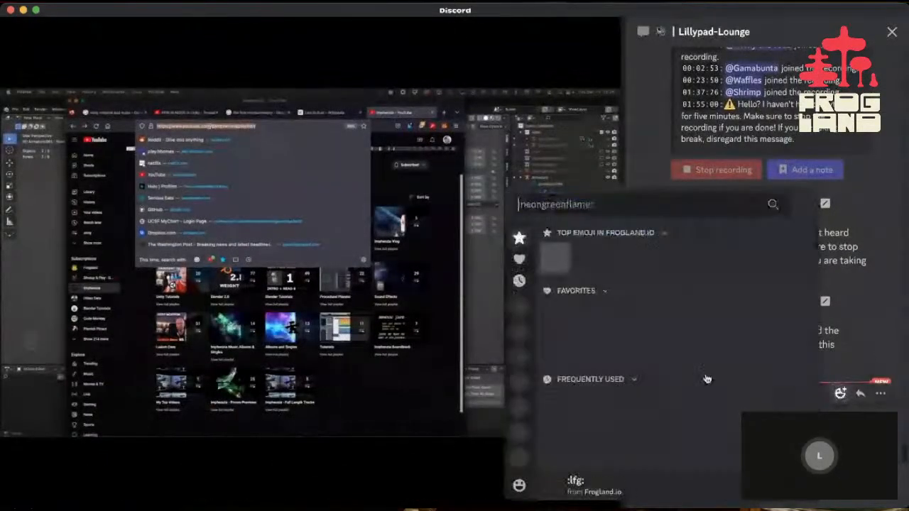
left_click(651, 347)
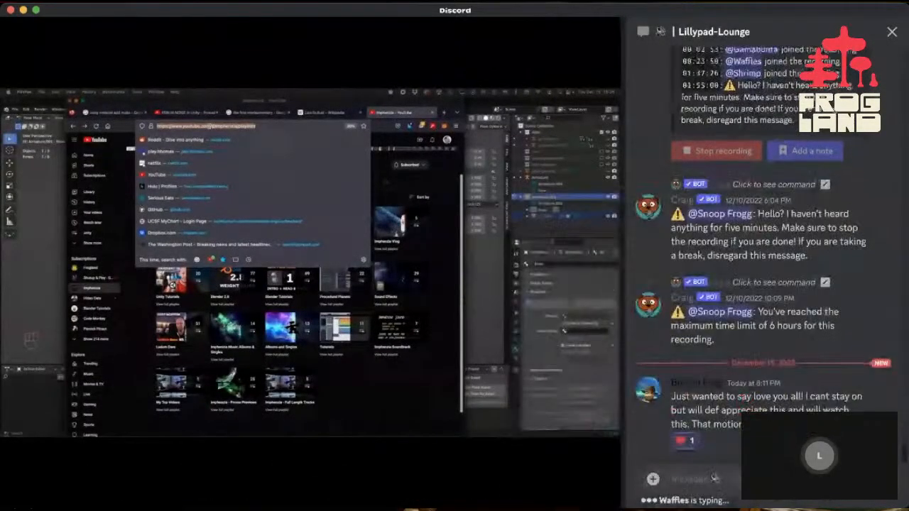
Send a chat message mentioning the member who is sharing their screen, followed by a red heart emoji message.
type("@Bugs")
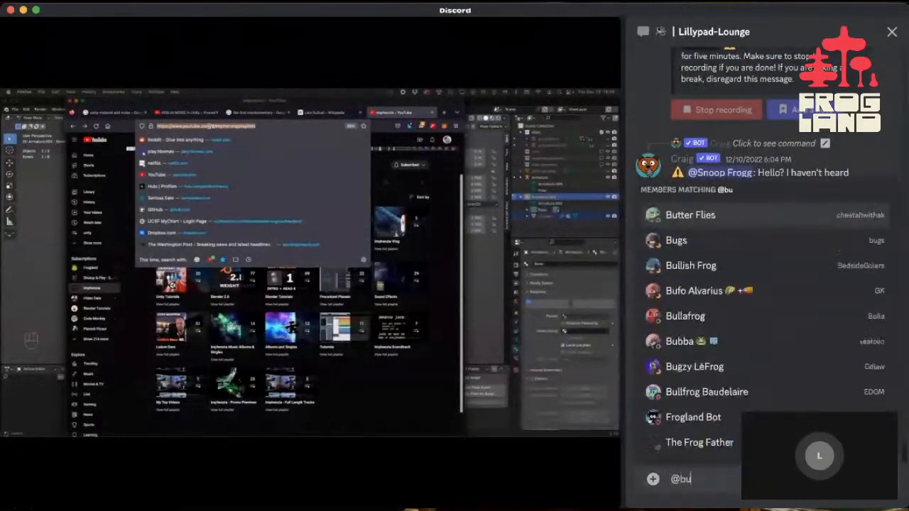
key("Return")
key("Return")
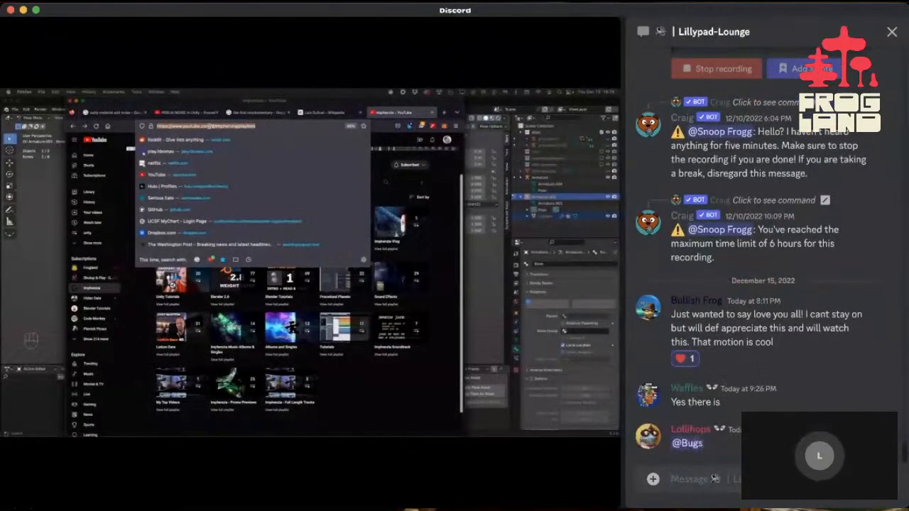
mouse_move(541, 428)
type(":heart")
key("Return")
key("Return")
React to the "Lmao" message with the rolling-laughter emoji and the "this tbh" emoji.
left_click(840, 364)
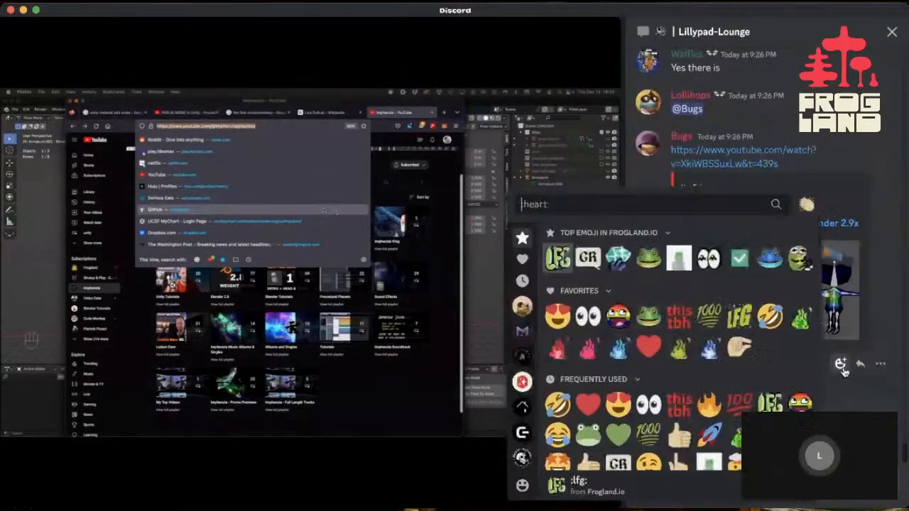
left_click(765, 319)
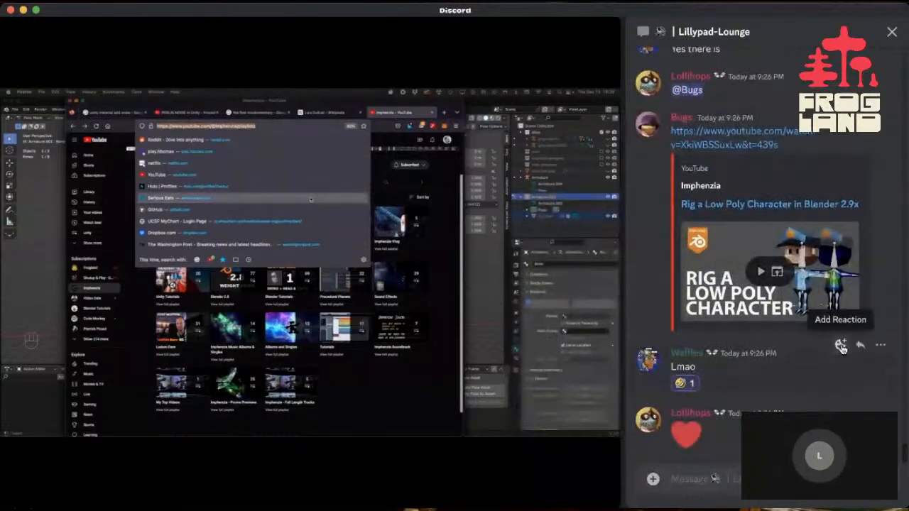
left_click(840, 341)
left_click(682, 316)
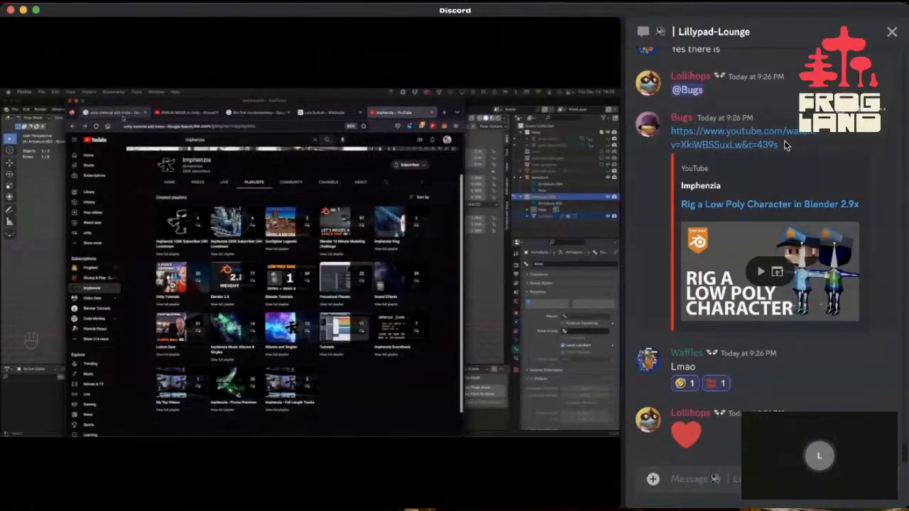
Copy the chat's link to "Rig a Low Poly Character in Blender 2.9x" and open the Dimensions.com home page in the browser.
left_click_drag(785, 145, 675, 131)
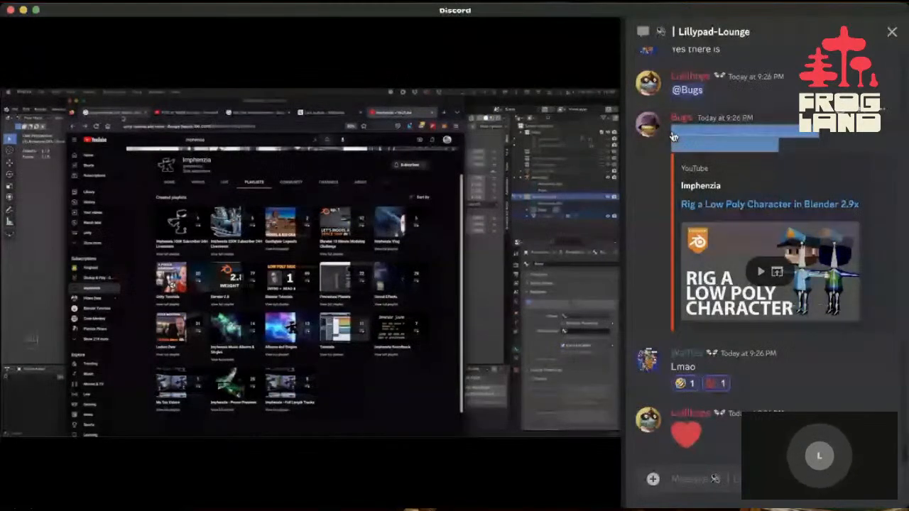
left_click(681, 478)
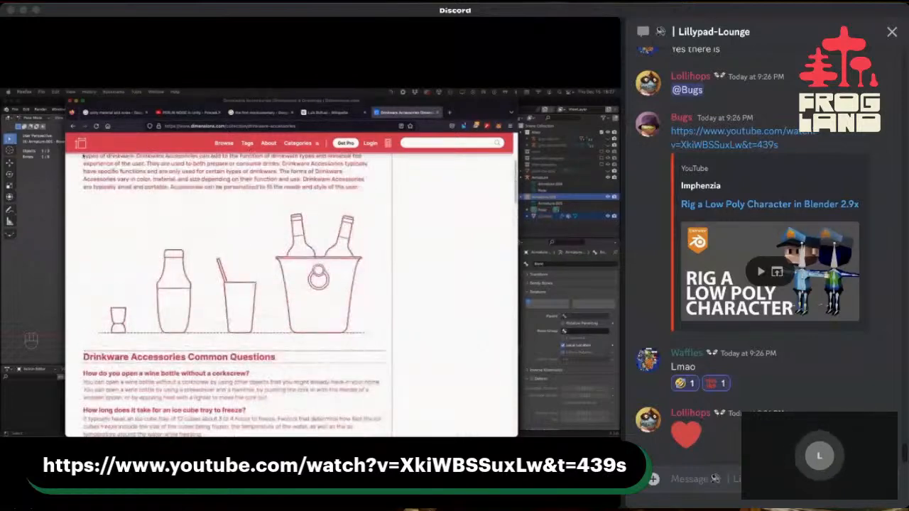
left_click(80, 143)
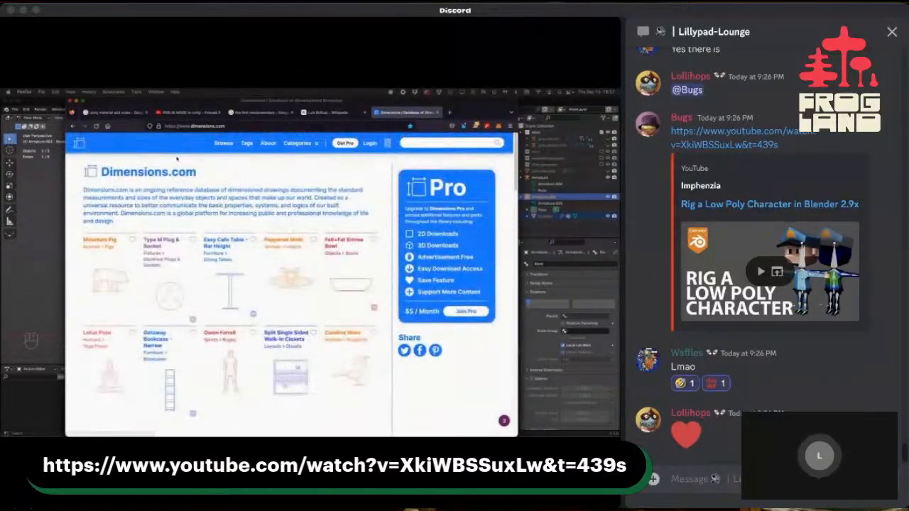
left_click(231, 127)
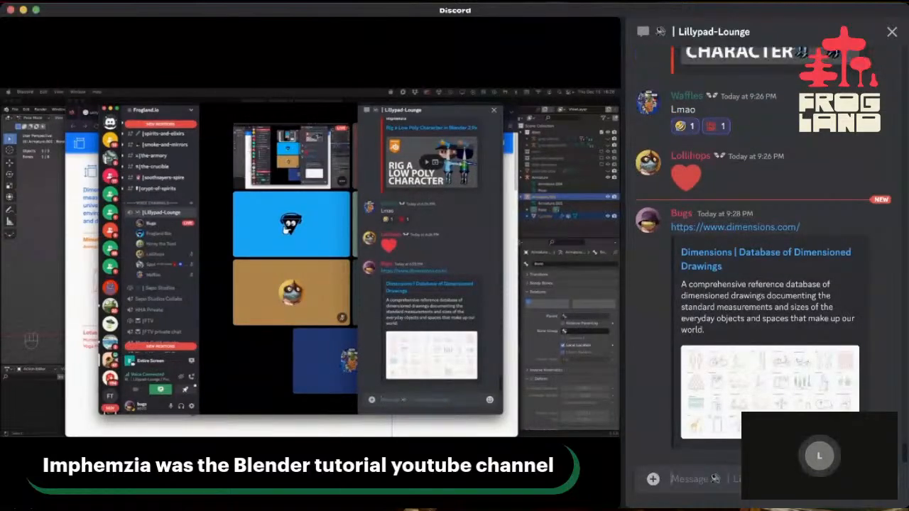
left_click_drag(823, 229, 672, 228)
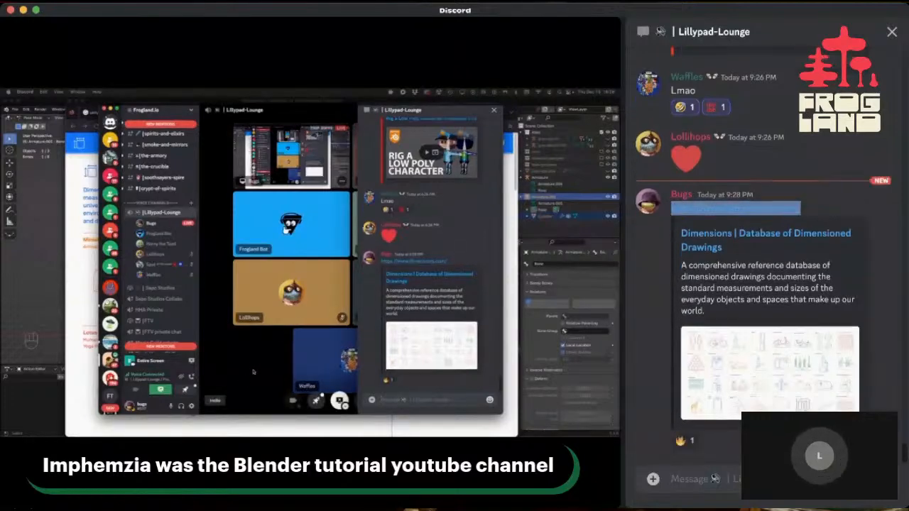
left_click(690, 439)
left_click(694, 484)
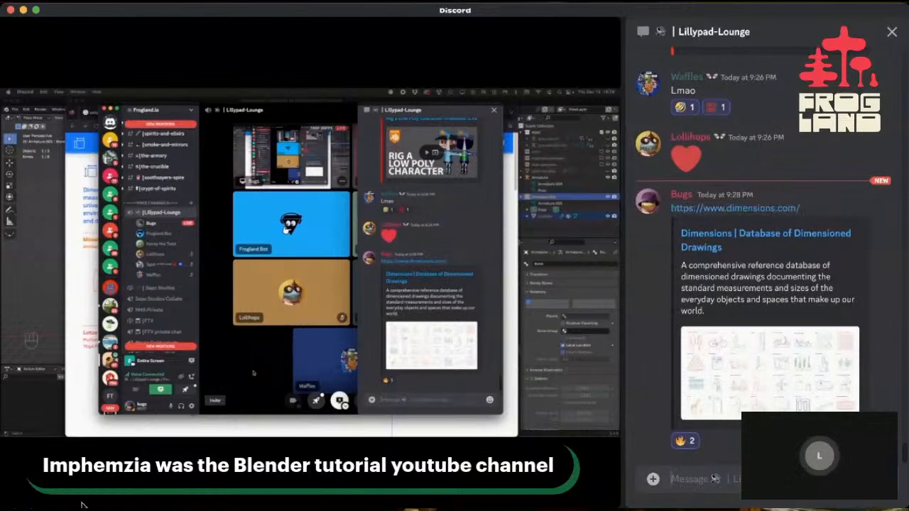
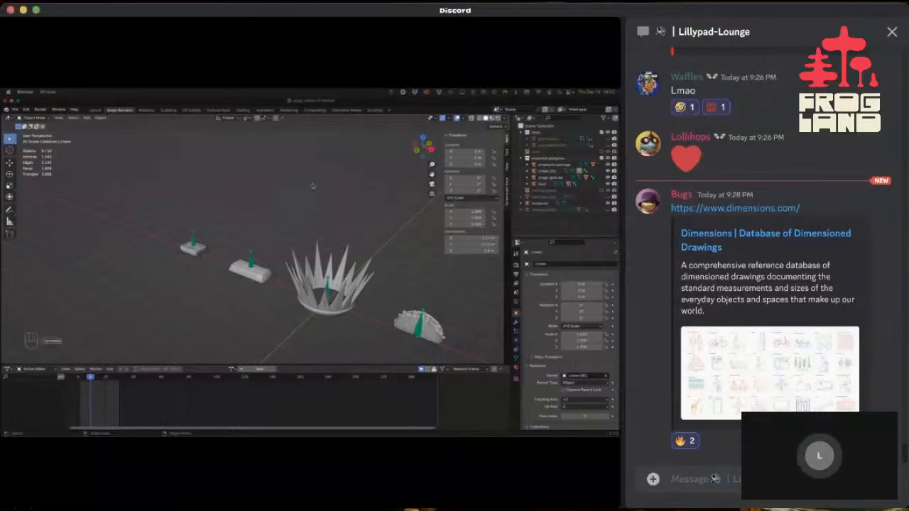
Send heart reactions to the live screen share and add a red heart to the thank-you message in the chat.
left_click(379, 483)
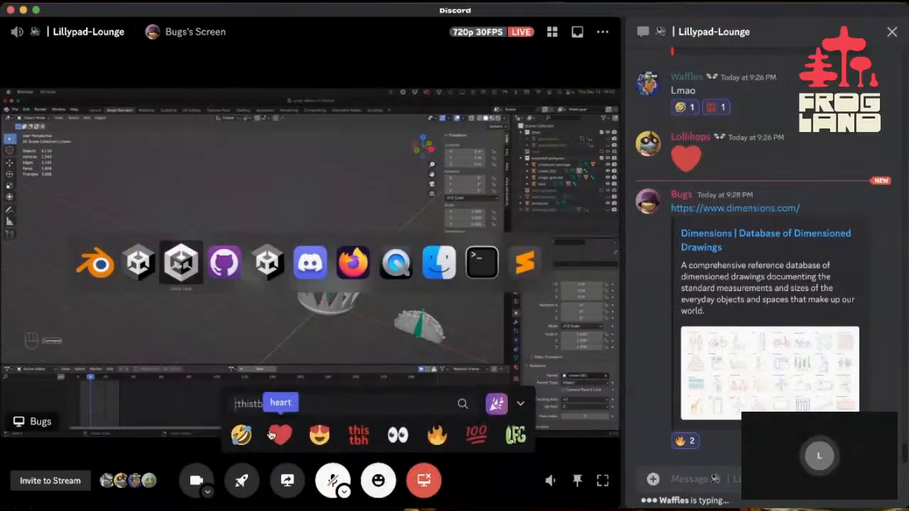
left_click(279, 435)
left_click(279, 435)
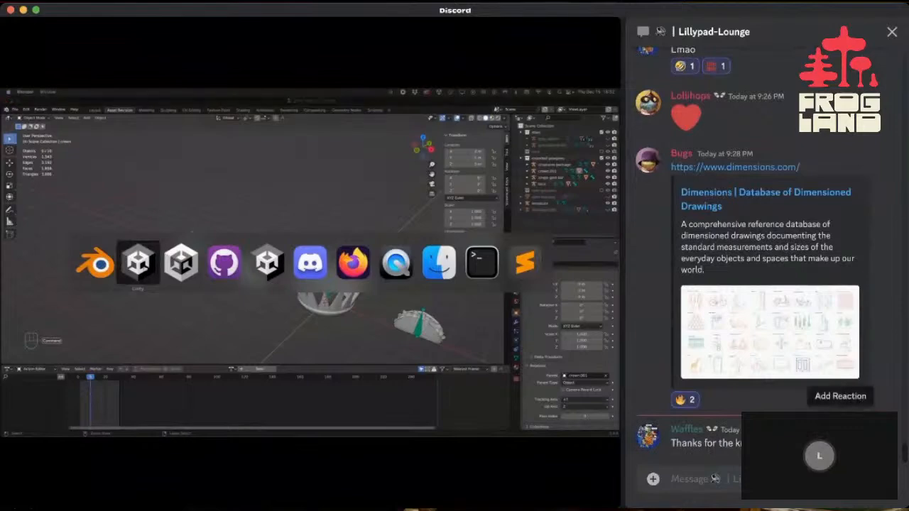
left_click(839, 420)
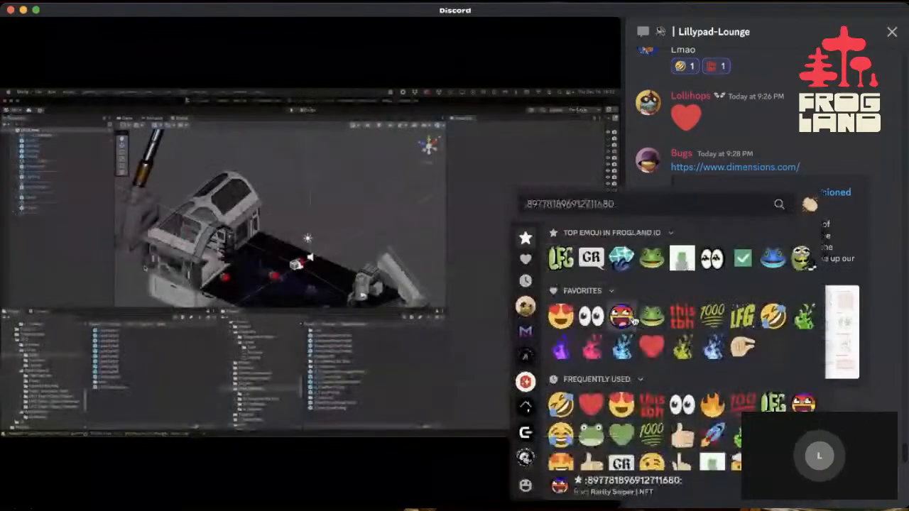
left_click(651, 346)
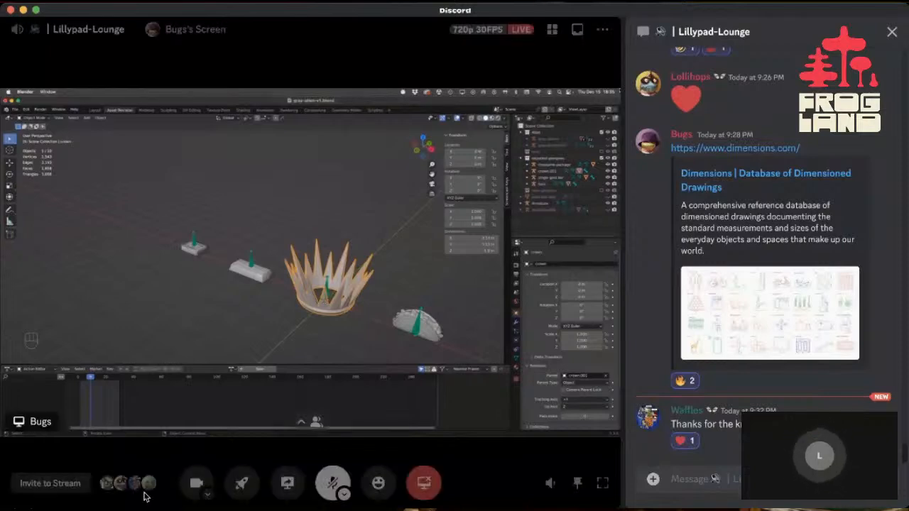
Send another heart reaction to the screen share and close the reaction picker.
mouse_move(141, 484)
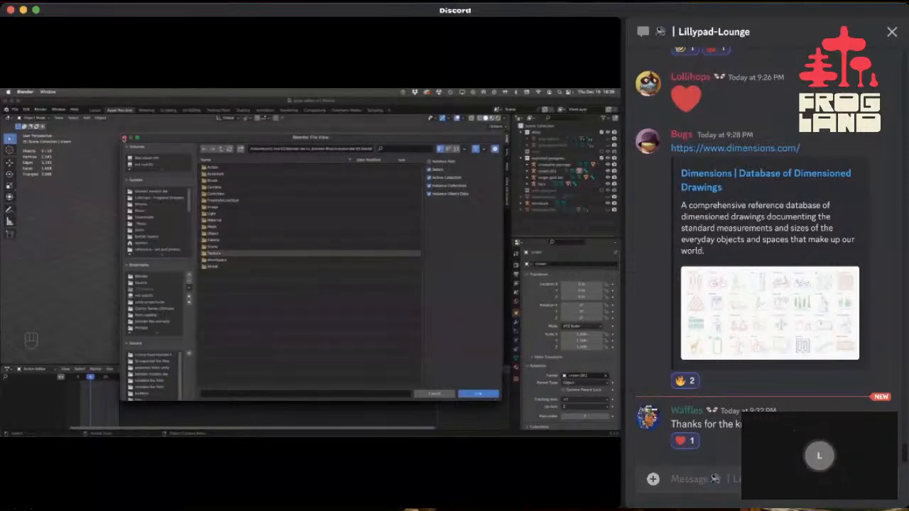
mouse_move(255, 462)
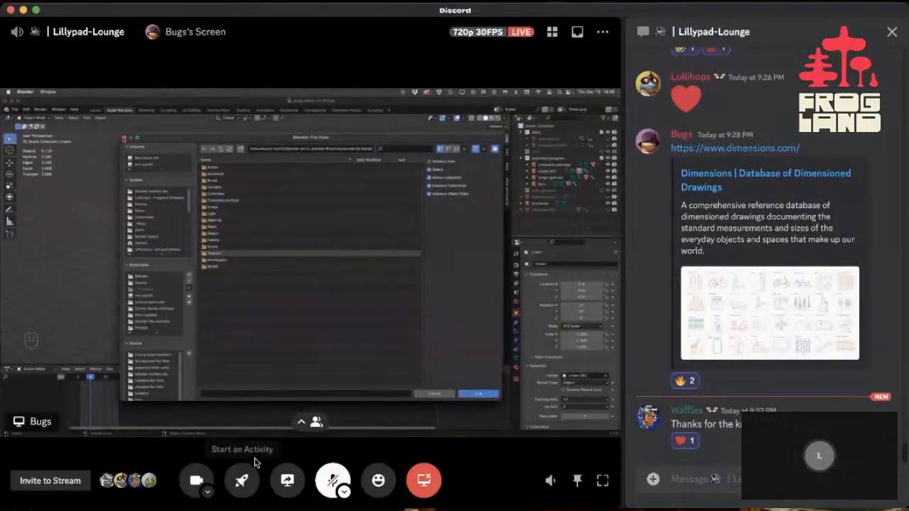
left_click(378, 481)
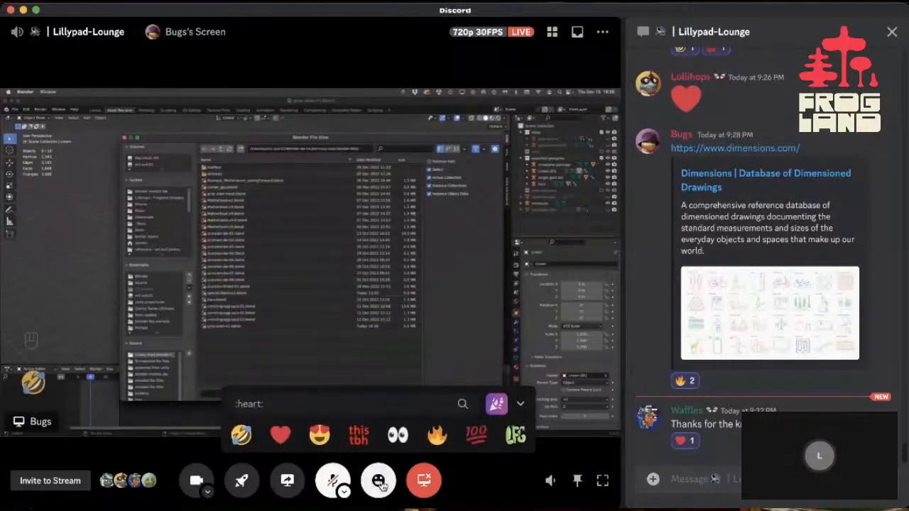
left_click(284, 434)
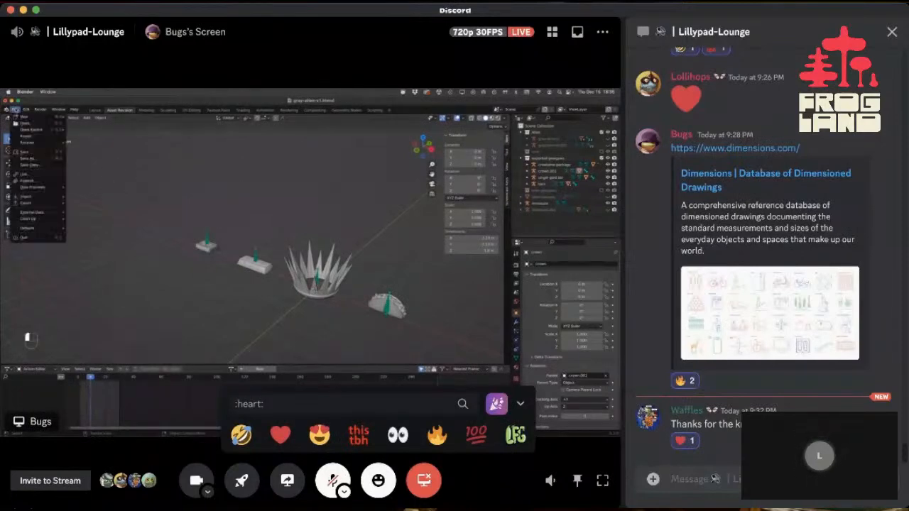
left_click(376, 482)
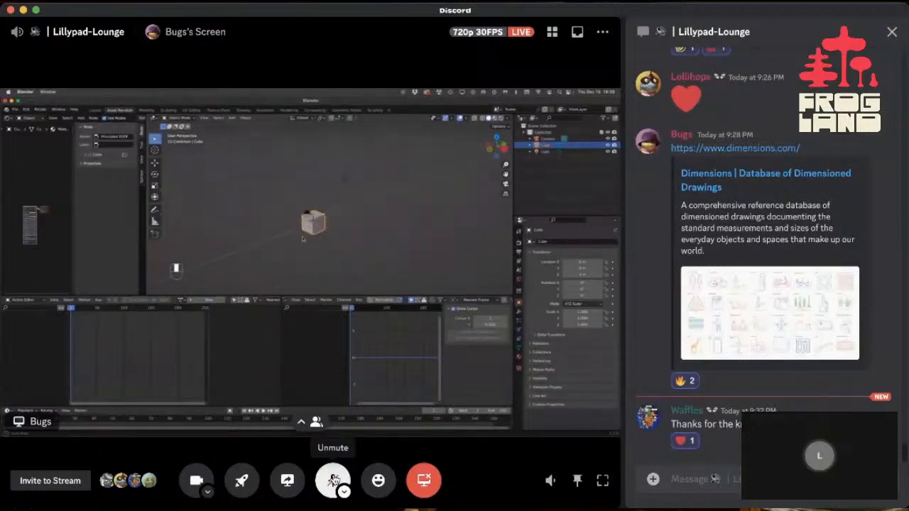
Unmute the microphone to speak in the voice call, and mute it again.
left_click(333, 481)
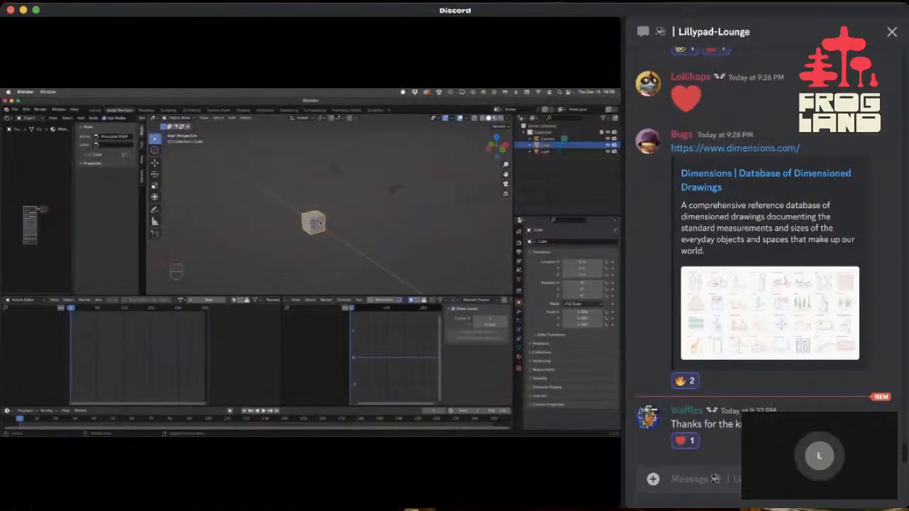
mouse_move(417, 443)
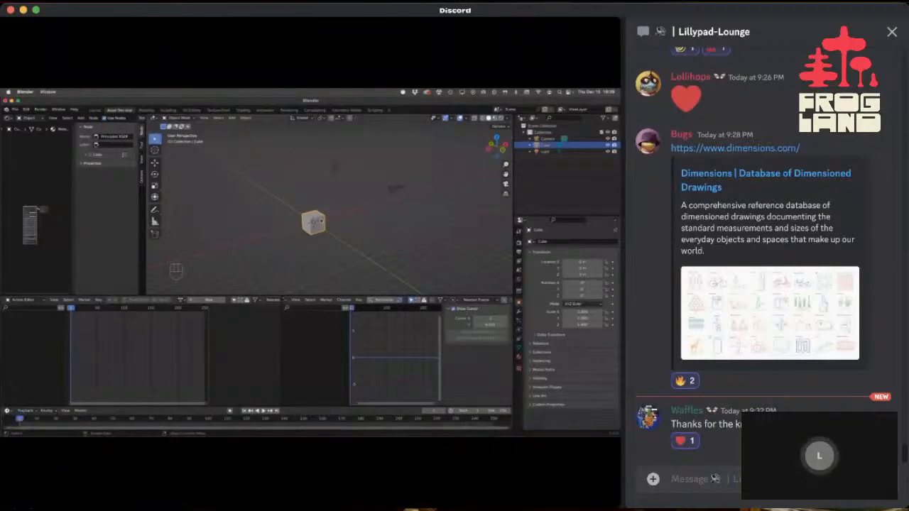
mouse_move(512, 445)
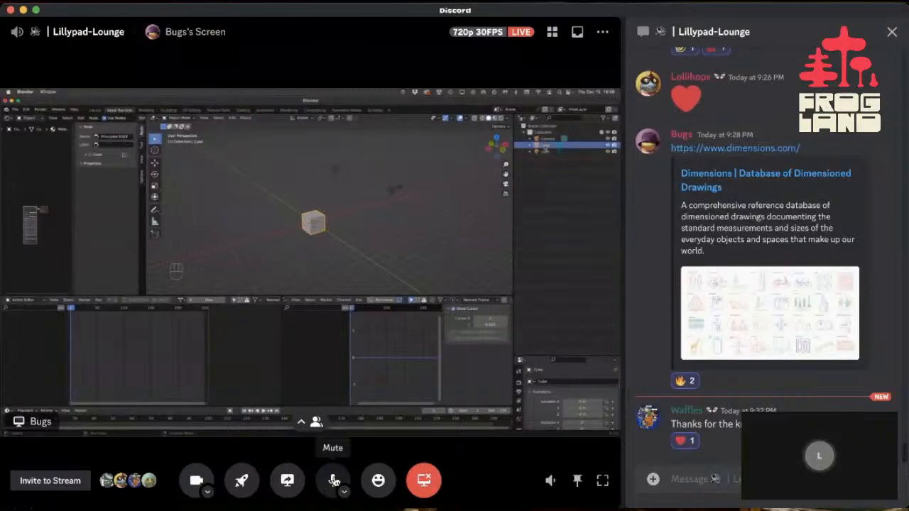
left_click(334, 481)
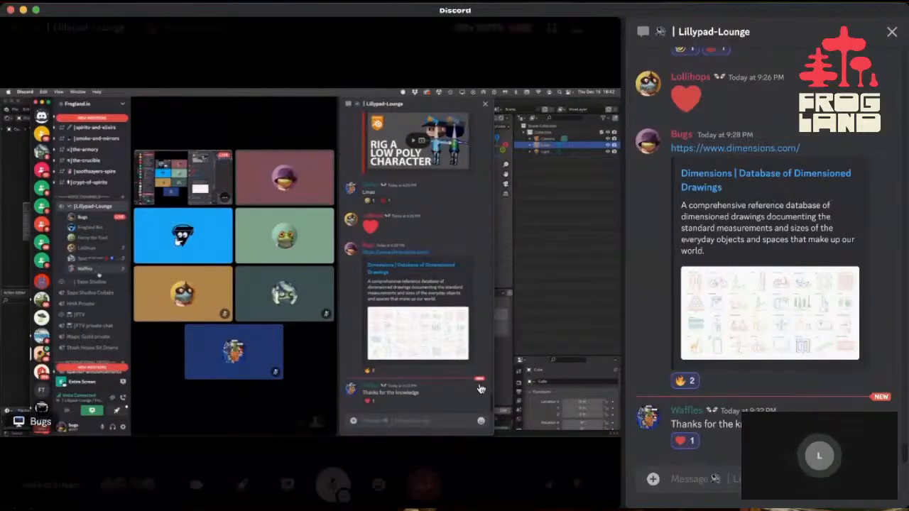
Send heart and laughing reactions to the call, and add a favorite custom emoji to the "I enjoyed will be rewatching for sure" message.
left_click(377, 482)
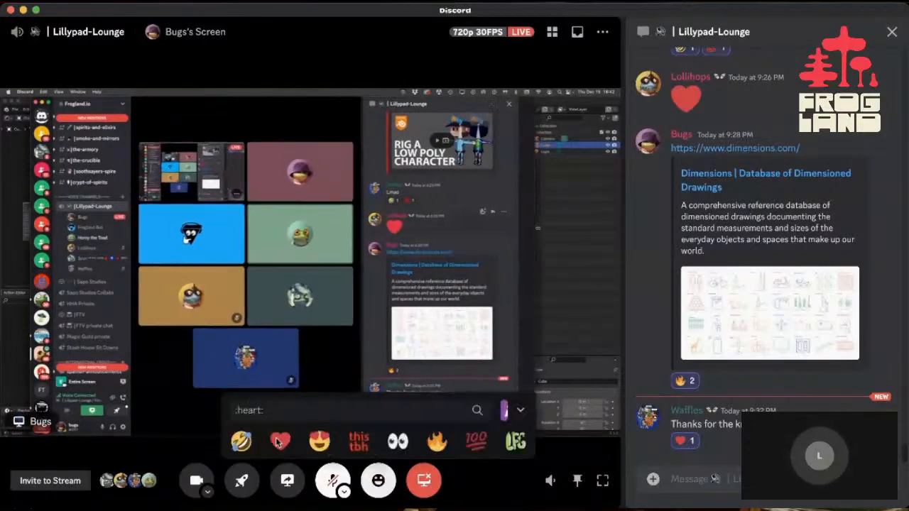
left_click(277, 443)
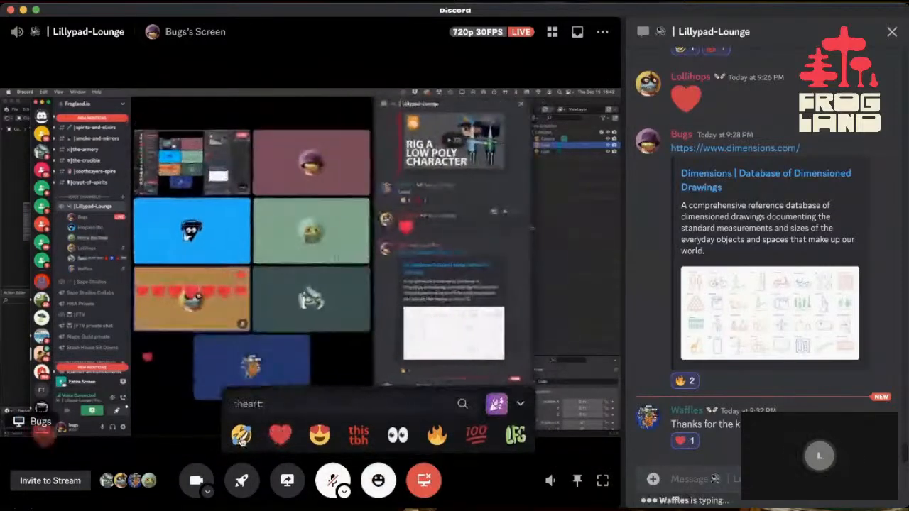
left_click(242, 440)
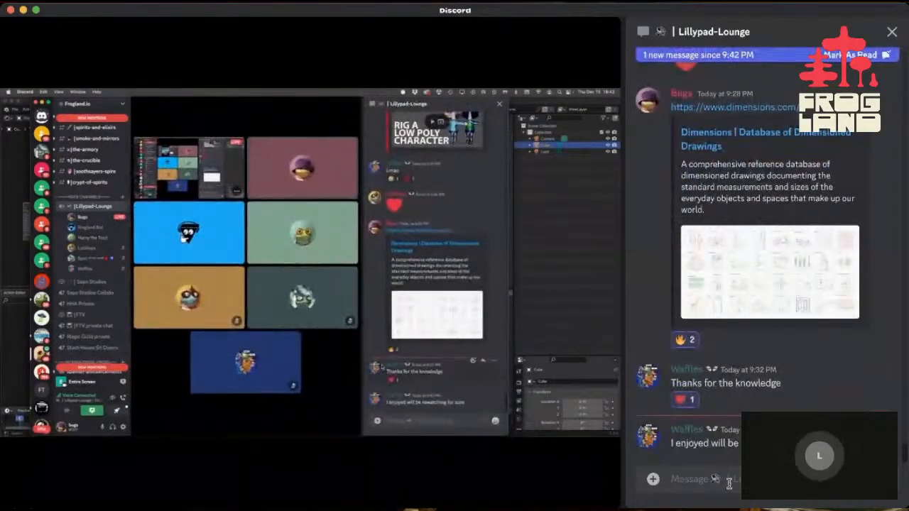
left_click(838, 421)
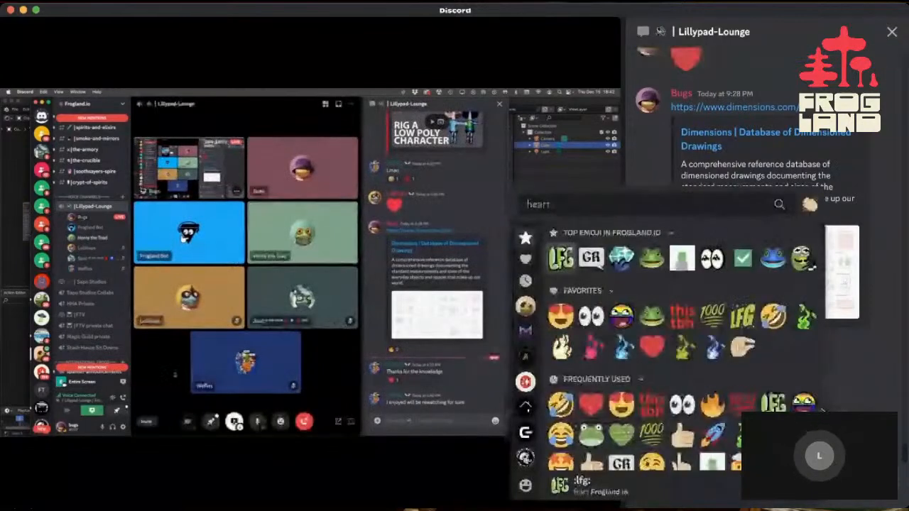
left_click(618, 345)
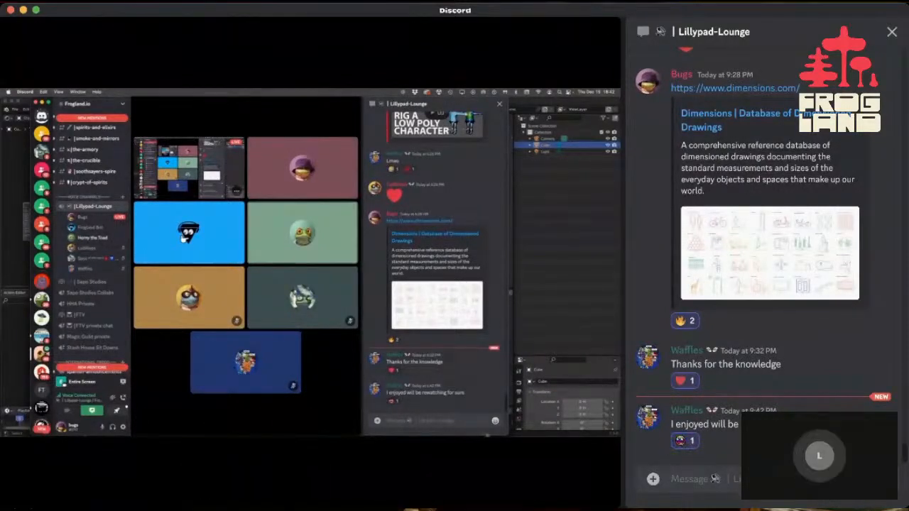
Send eyes, rolling-on-the-floor-laughing and 100 reactions to the live screen share and close the reaction picker.
left_click(370, 482)
left_click(398, 434)
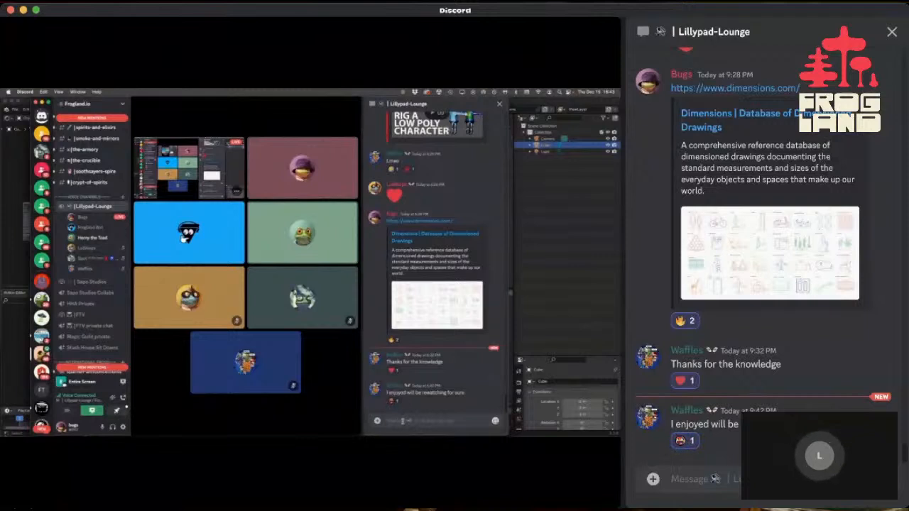
left_click(377, 481)
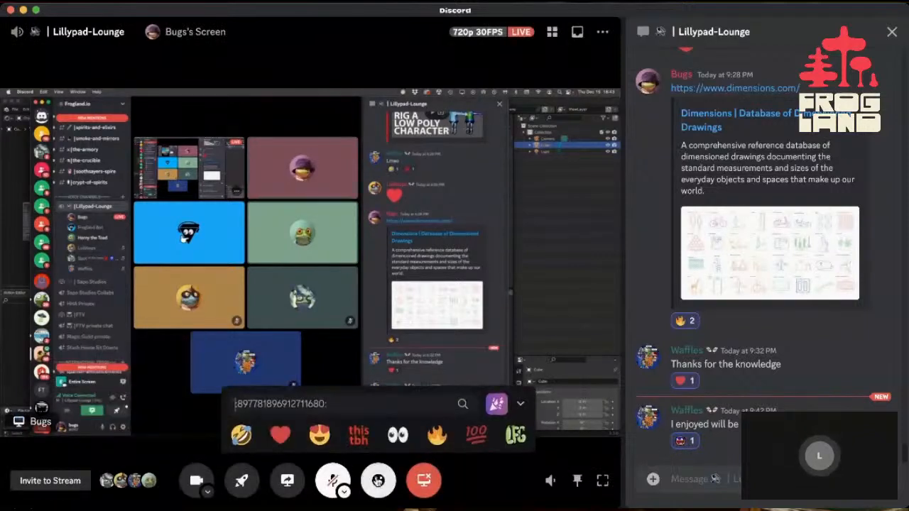
left_click(251, 442)
left_click(478, 438)
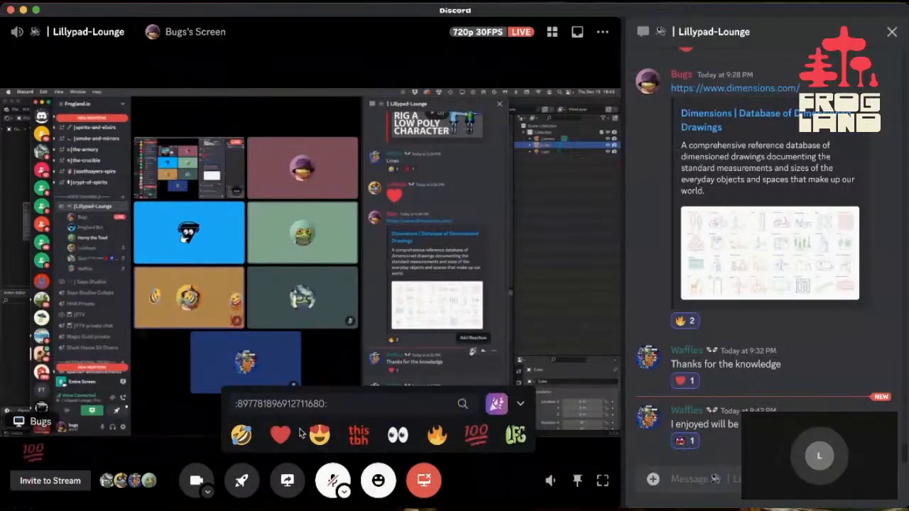
left_click(378, 480)
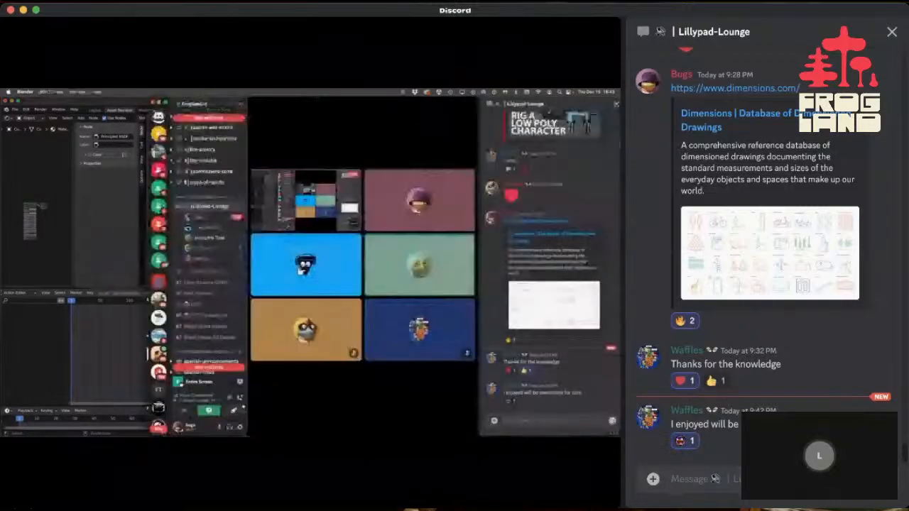
Post "Ready to train an AI to your frog character?" with a winking emoji in the chat and switch the call to grid view.
left_click(715, 479)
type("Ready to train yo")
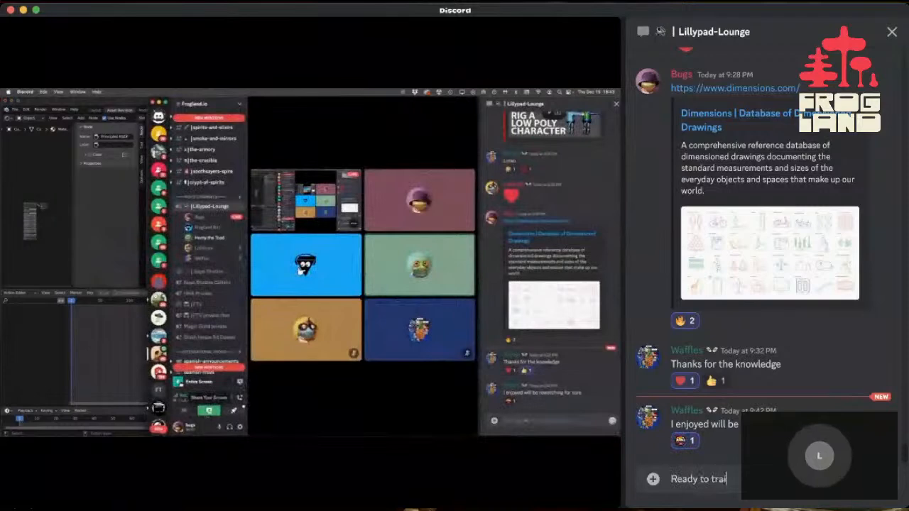
key("BackSpace")
key("BackSpace")
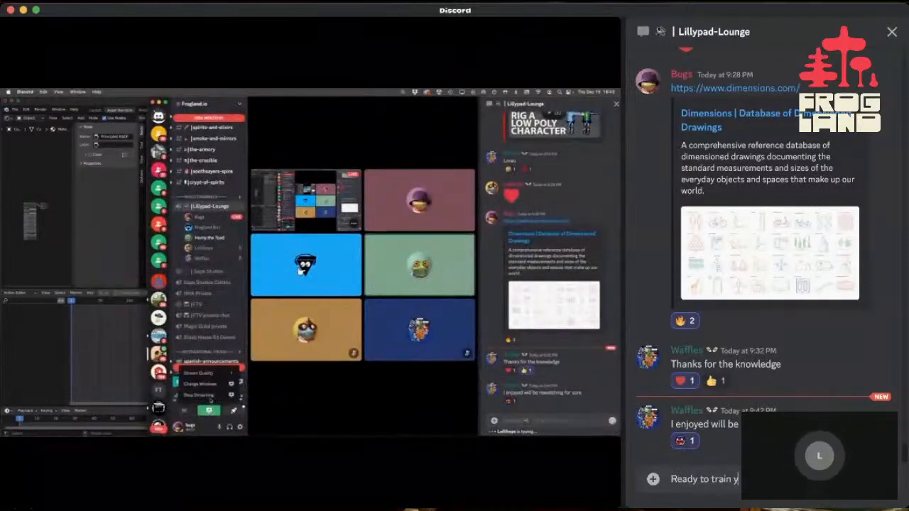
type("an")
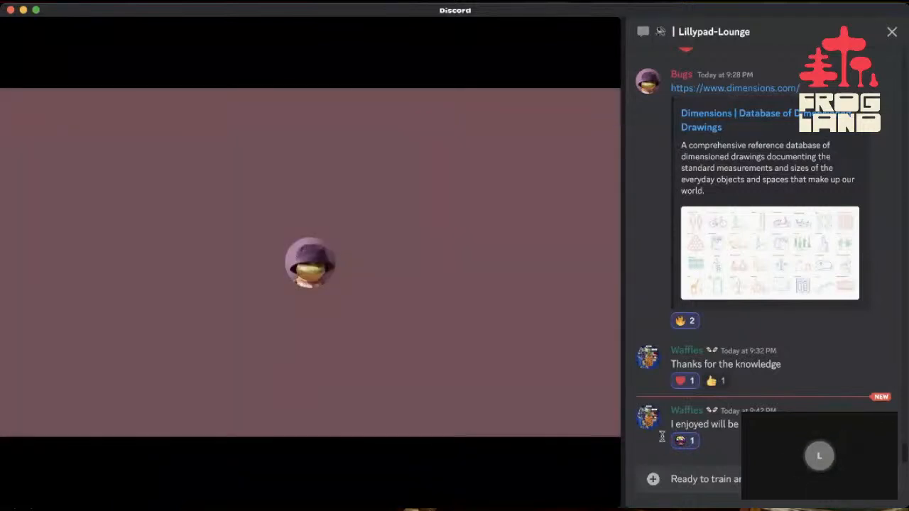
key("Return")
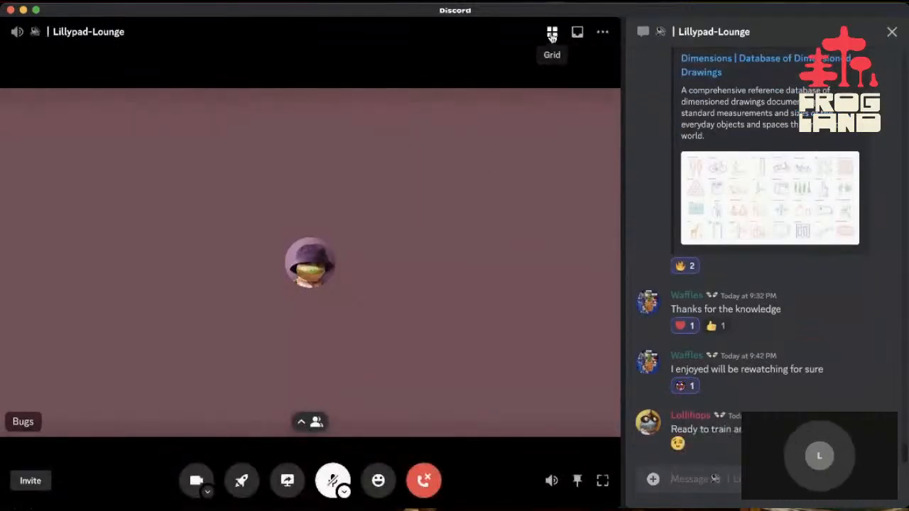
left_click(552, 34)
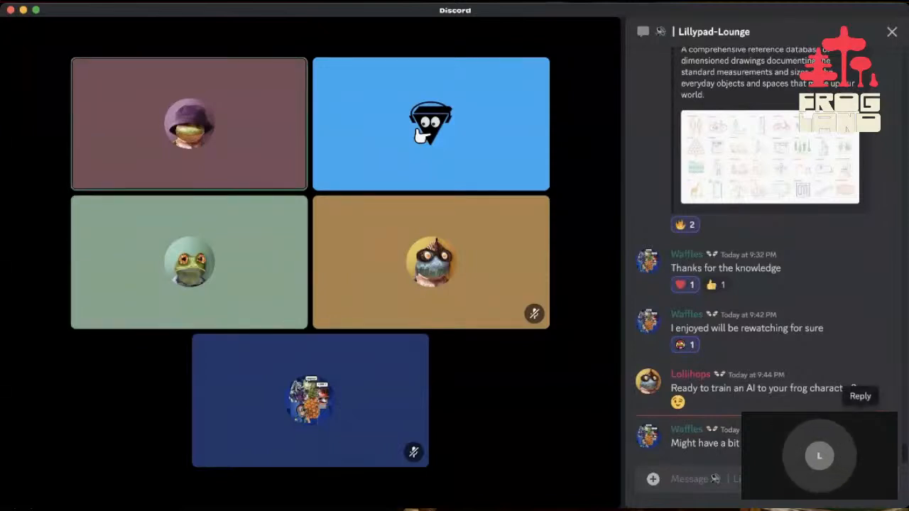
Add rolling-on-the-floor-laughing and "this tbh" reactions to the "Might have a bit more learning to do first haha" message.
left_click(842, 416)
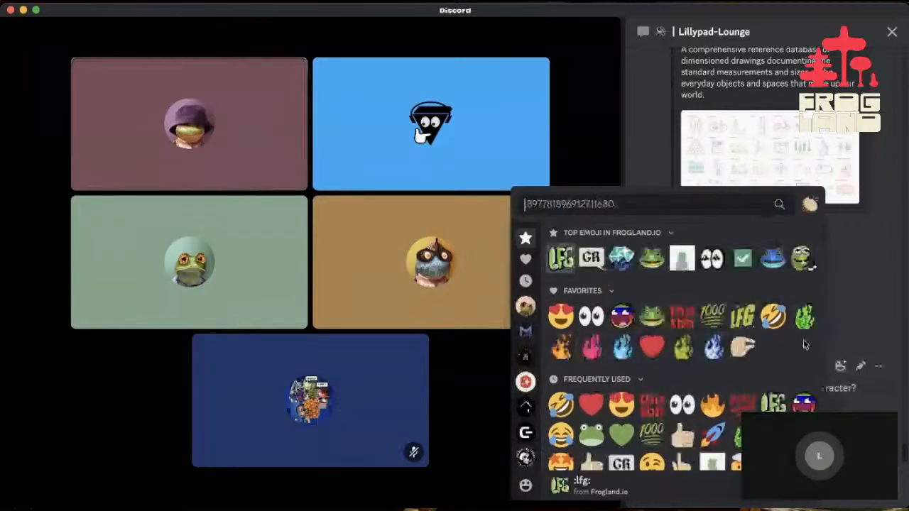
left_click(767, 316)
left_click(839, 404)
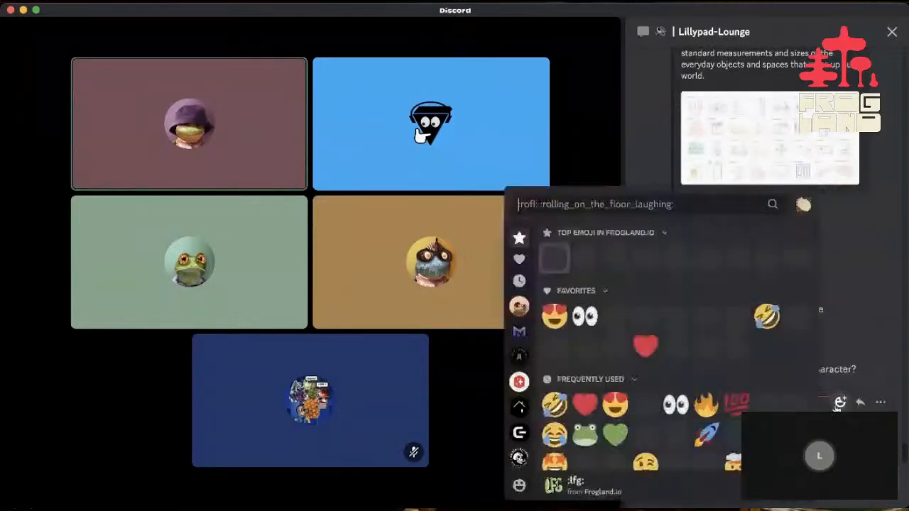
left_click(687, 326)
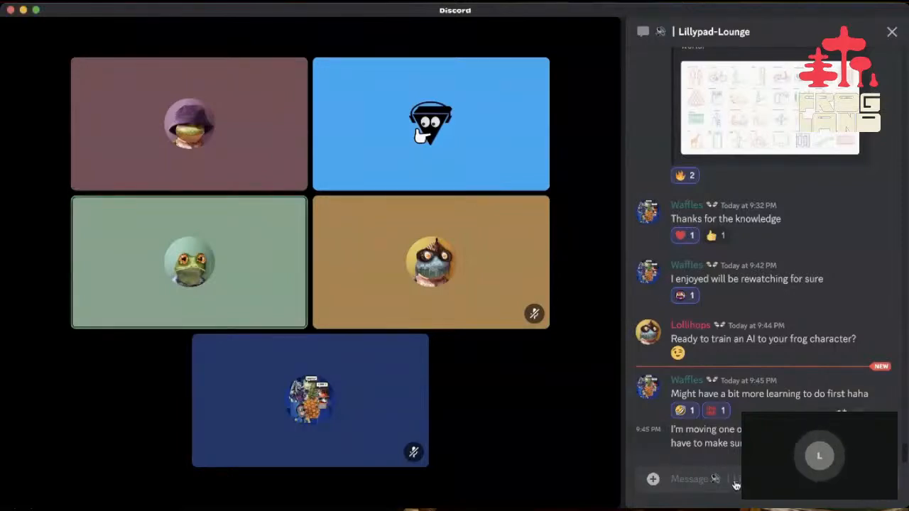
Reply "It does run on Ubuntu!!" to the message about moving a PC to Ubuntu.
left_click(736, 485)
type("It does run on Ub")
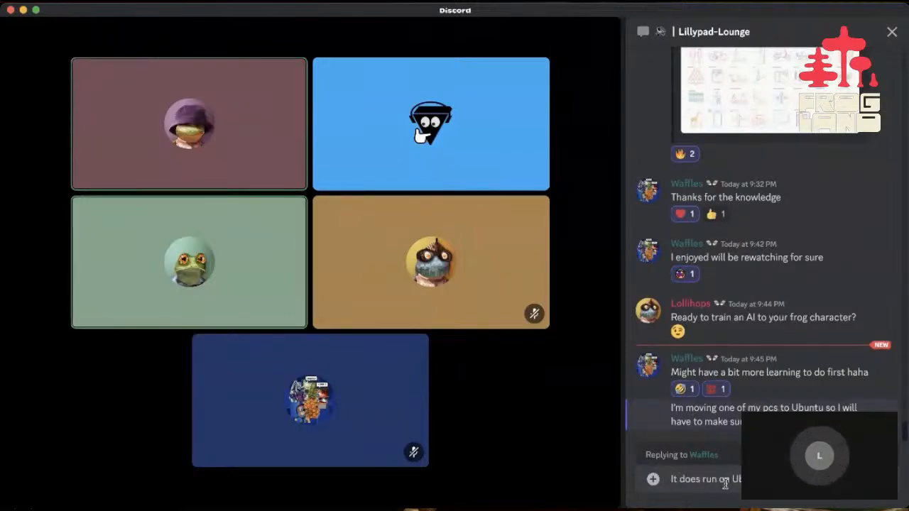
key("Return")
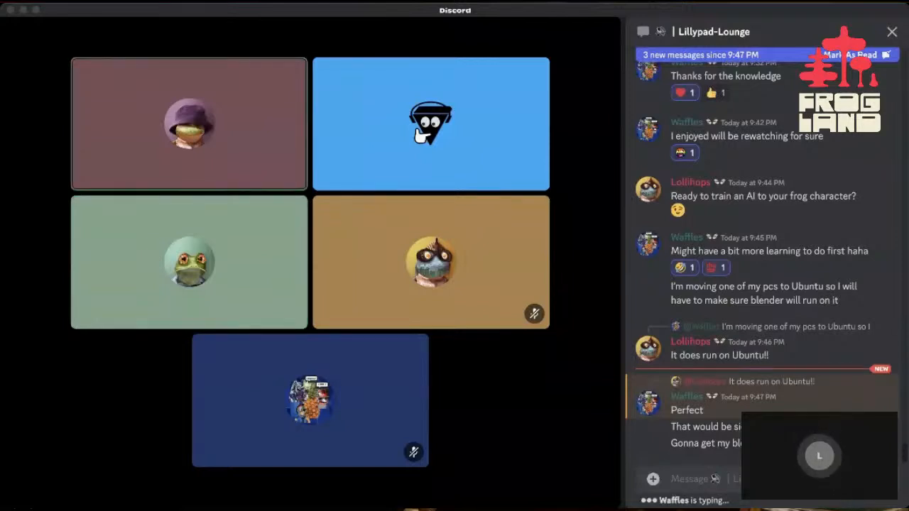
Add the popwonder_1000 reaction to the "That would be sick" message and send a heart reaction to the voice call.
left_click(692, 479)
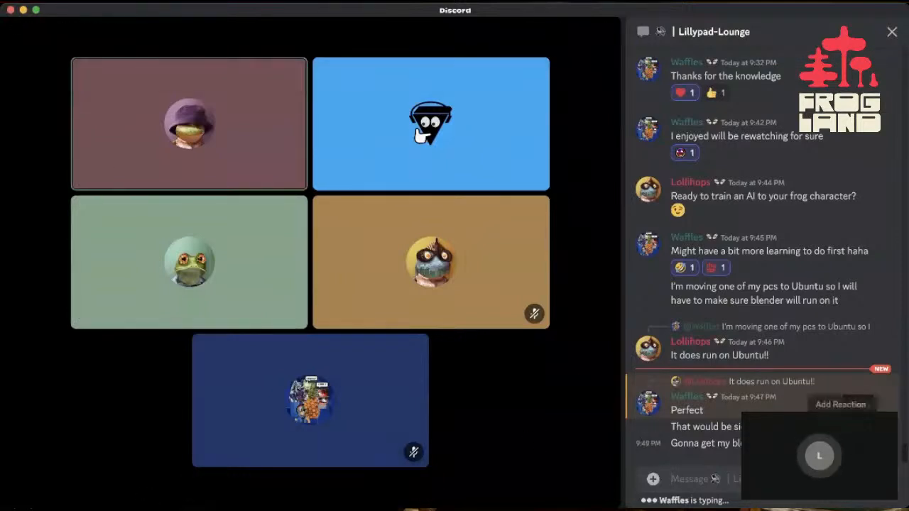
left_click(842, 407)
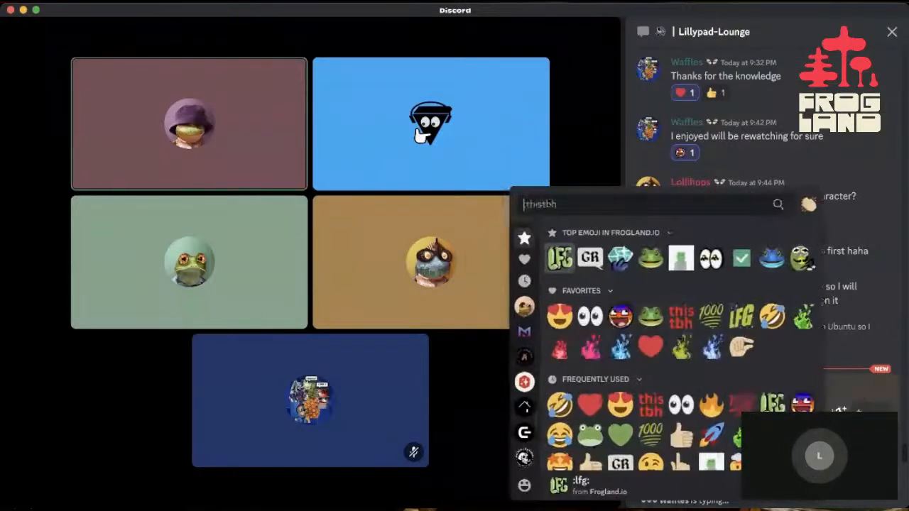
left_click(715, 320)
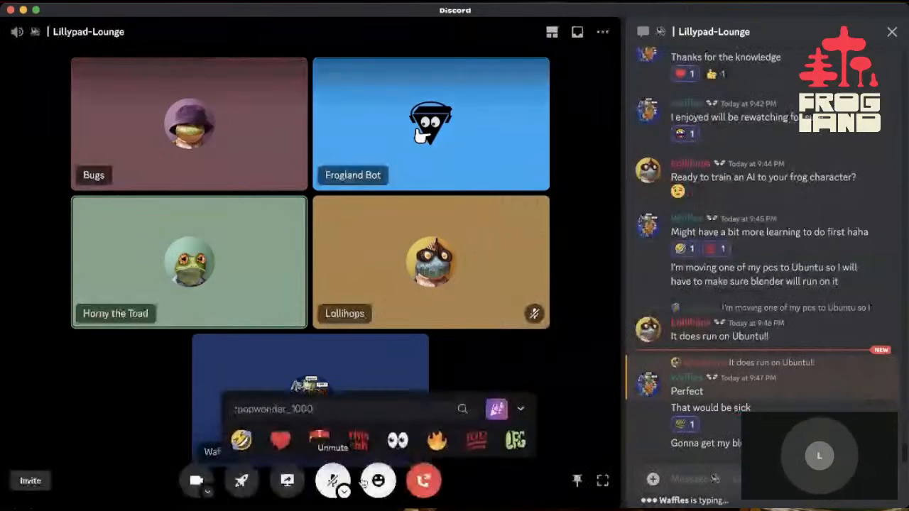
left_click(281, 441)
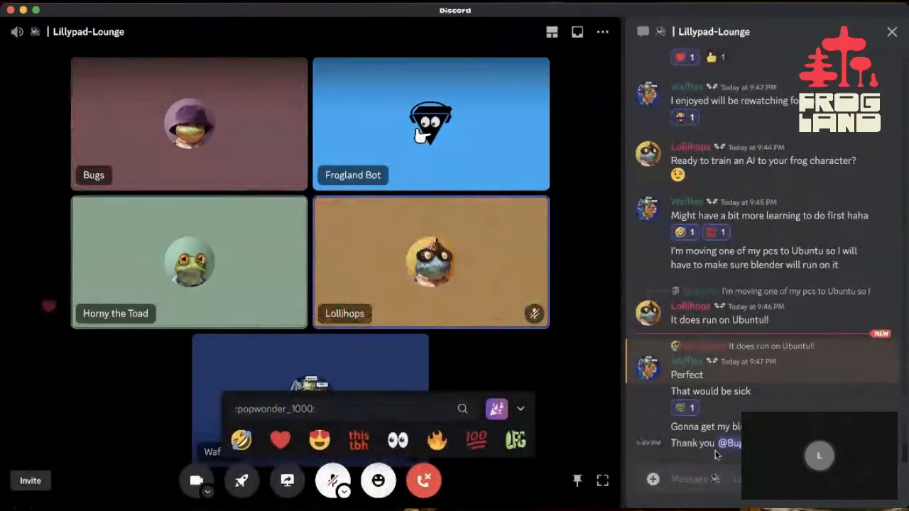